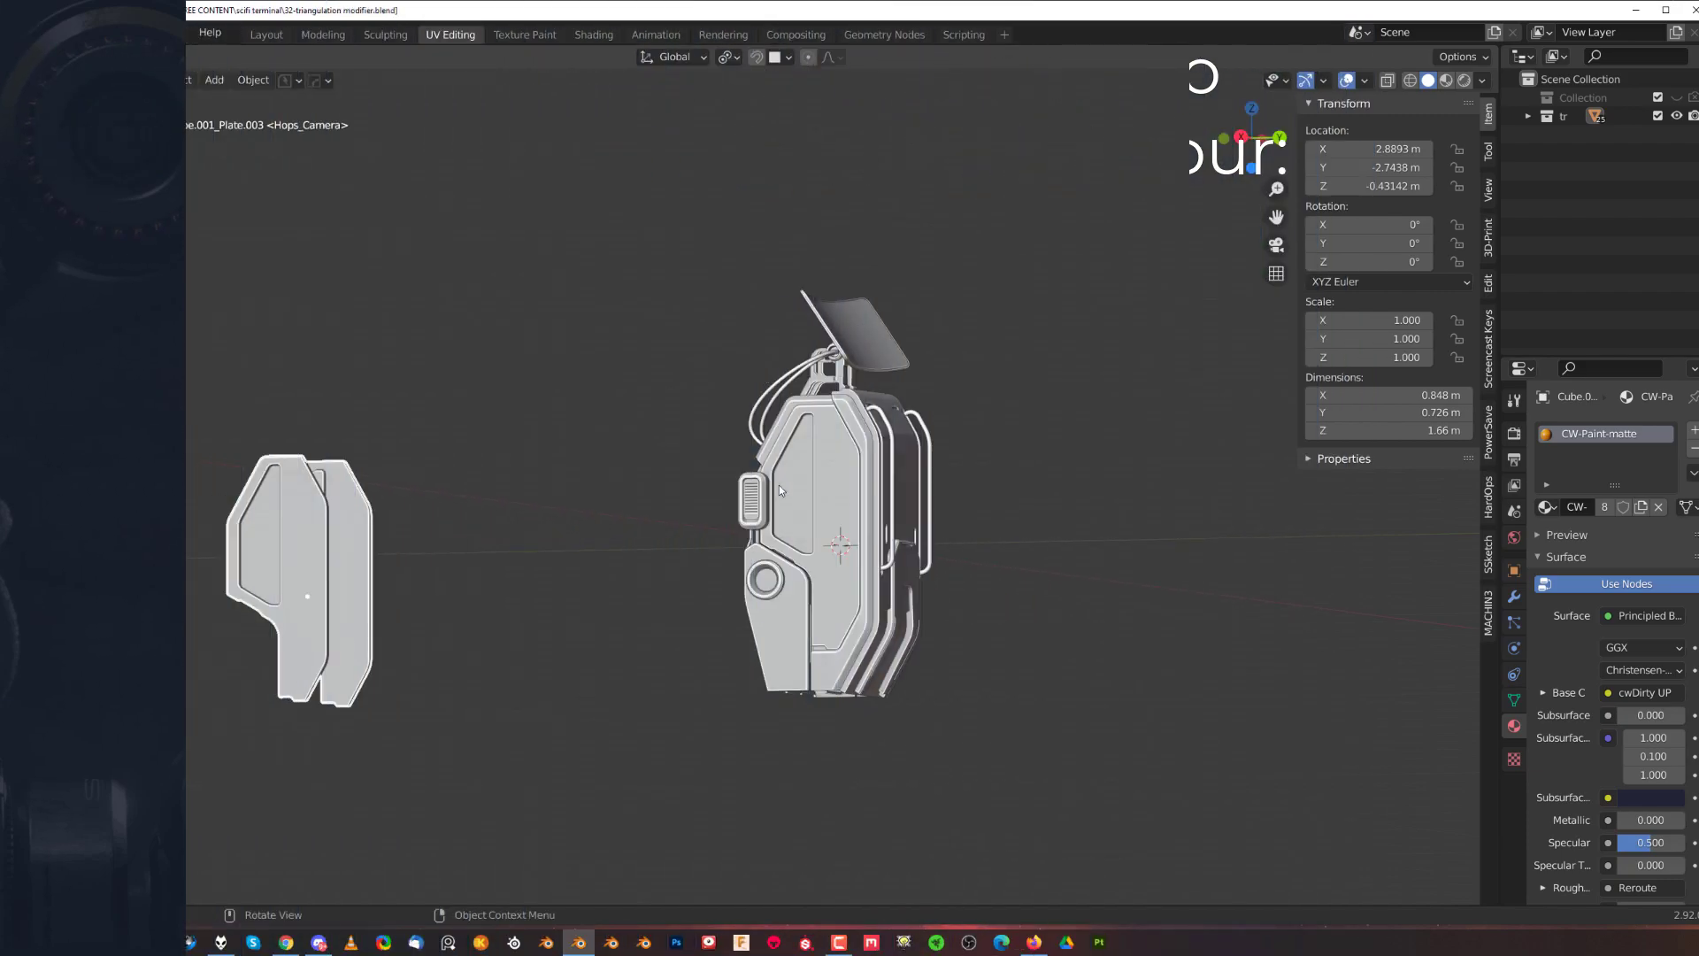
# Save the file and switch the view of the sci-fi terminal to perspective projection.
pyautogui.hotkey('ctrl', 's')
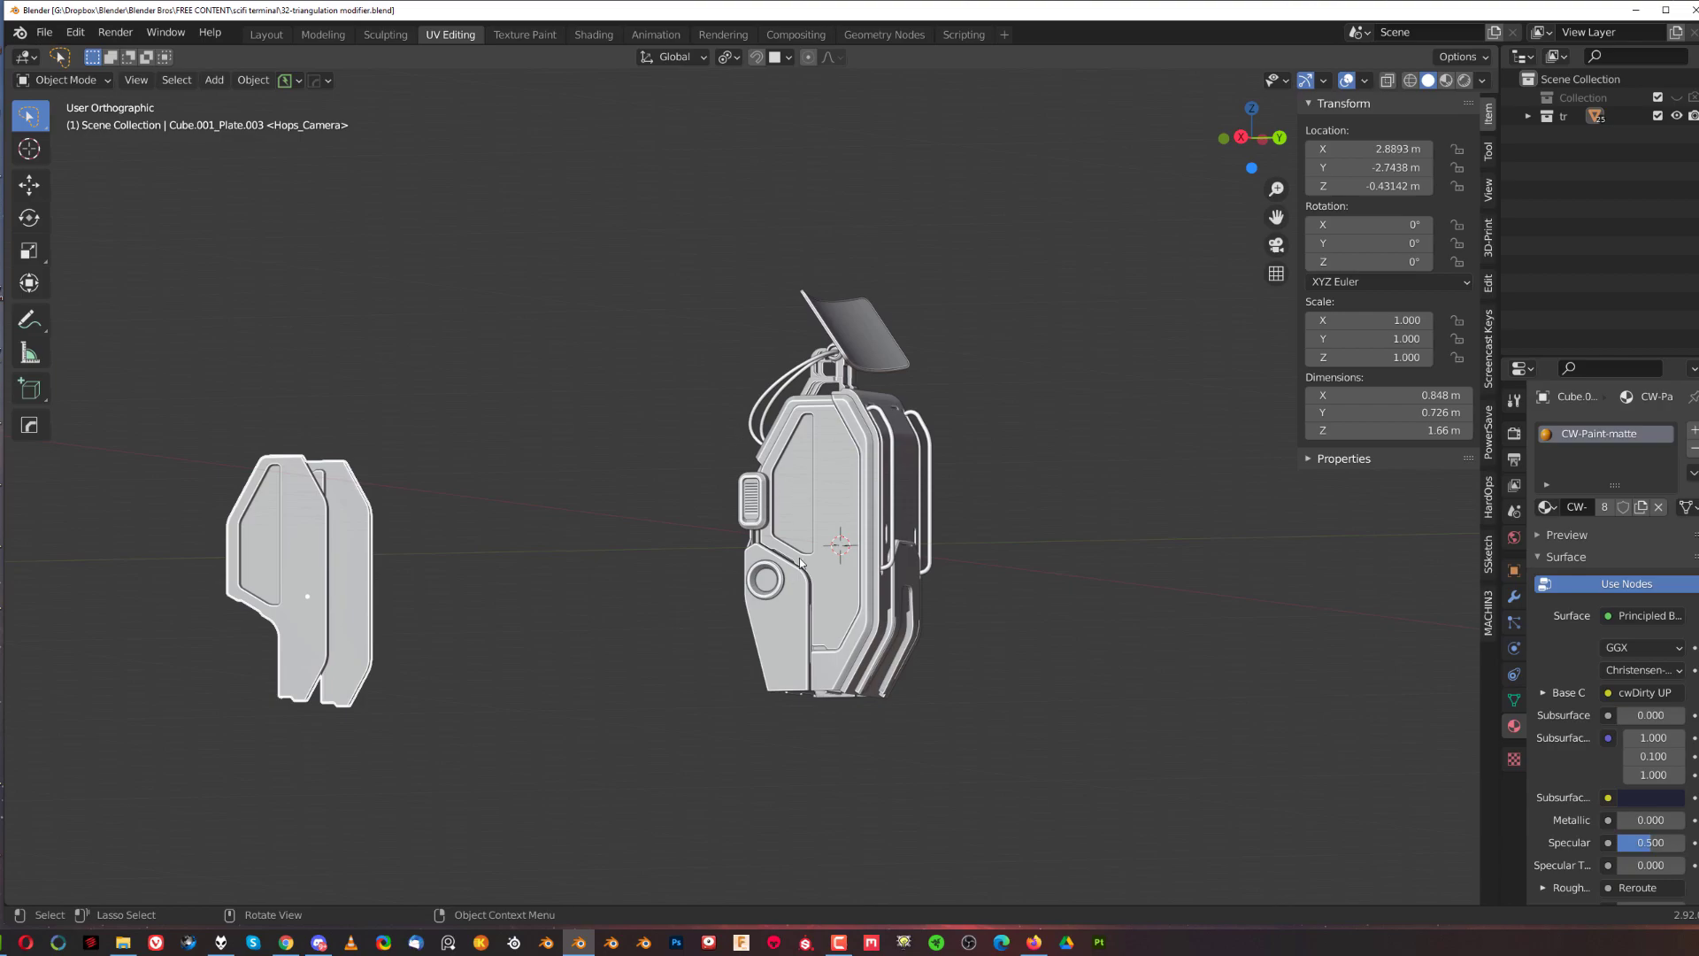
pyautogui.scroll(3, 789, 502)
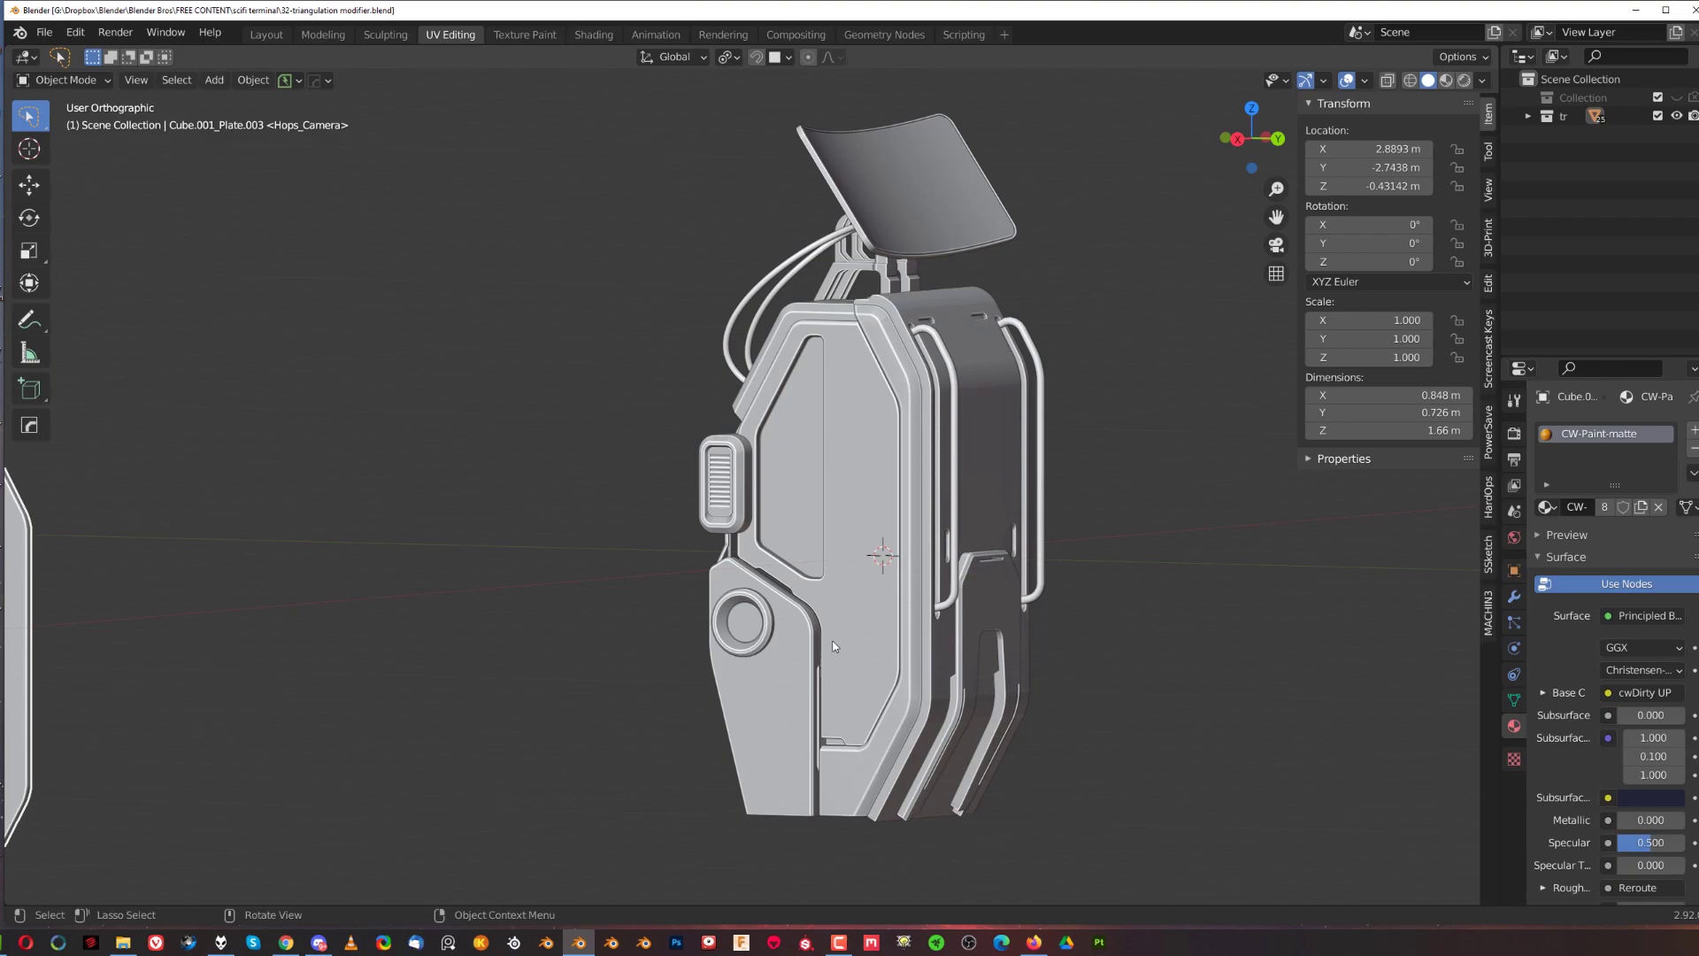
pyautogui.press('KP_5')
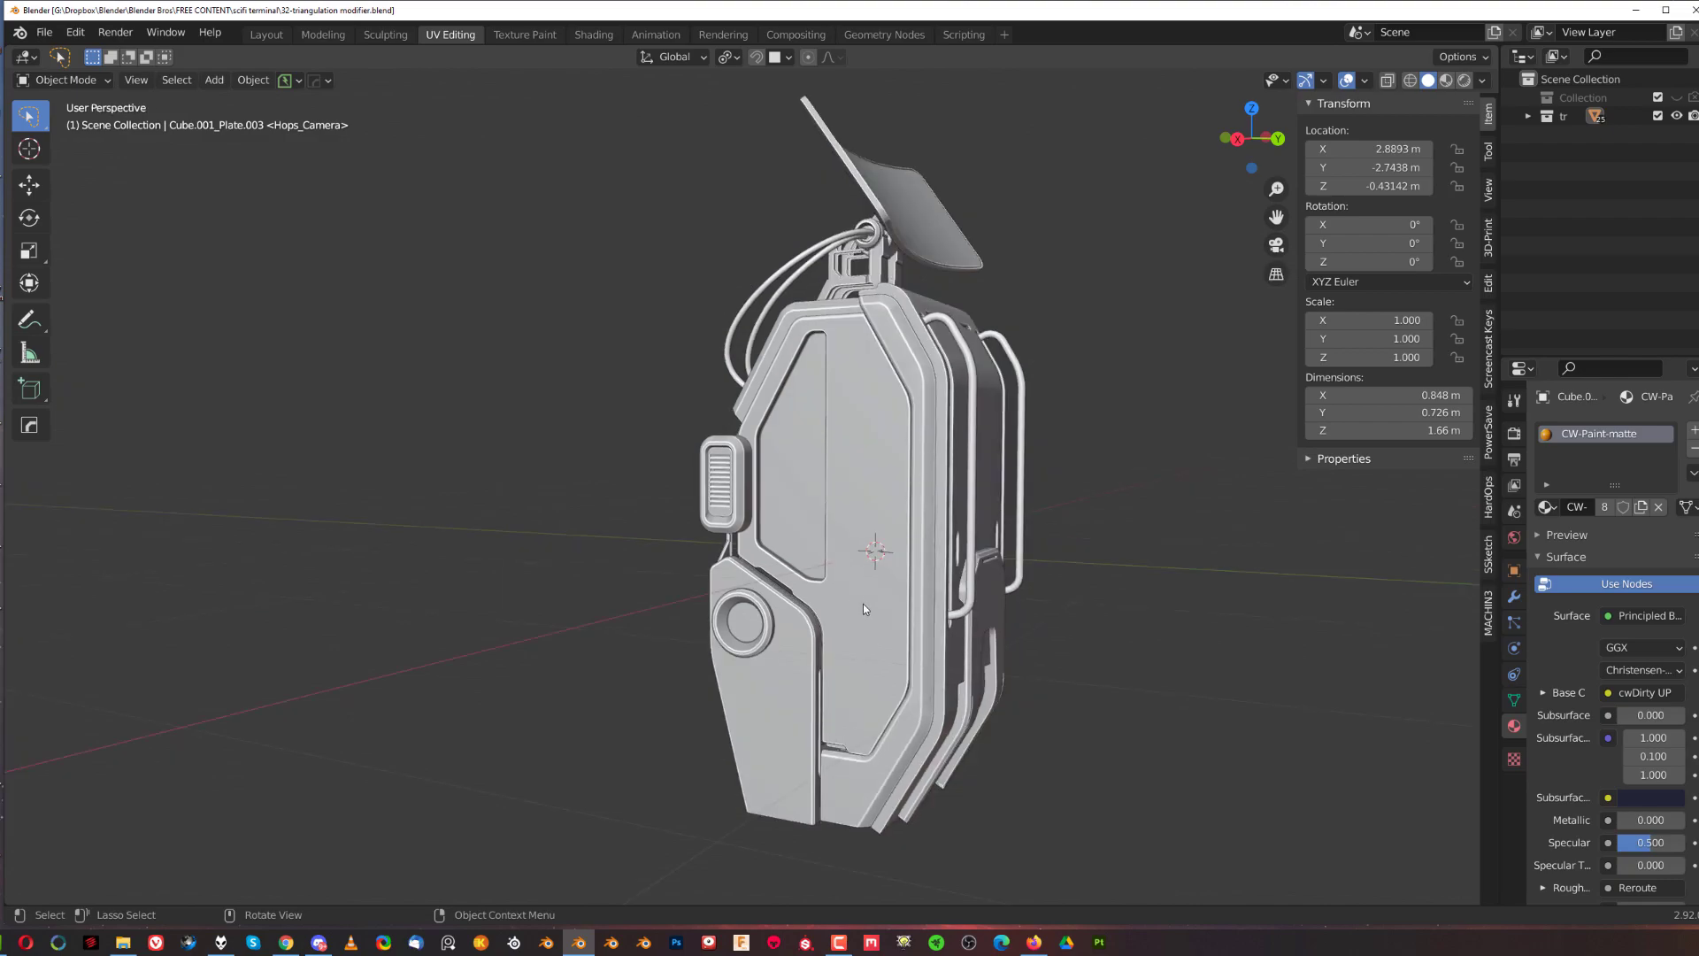
pyautogui.scroll(-3, 866, 602)
pyautogui.scroll(6, 871, 579)
pyautogui.moveTo(891, 537); pyautogui.dragTo(973, 555, button='middle')
# Select the terminal's side plate and examine its shading up close and its mesh topology in Edit Mode.
pyautogui.click(815, 495)
pyautogui.scroll(-4, 906, 522)
pyautogui.scroll(6, 923, 560)
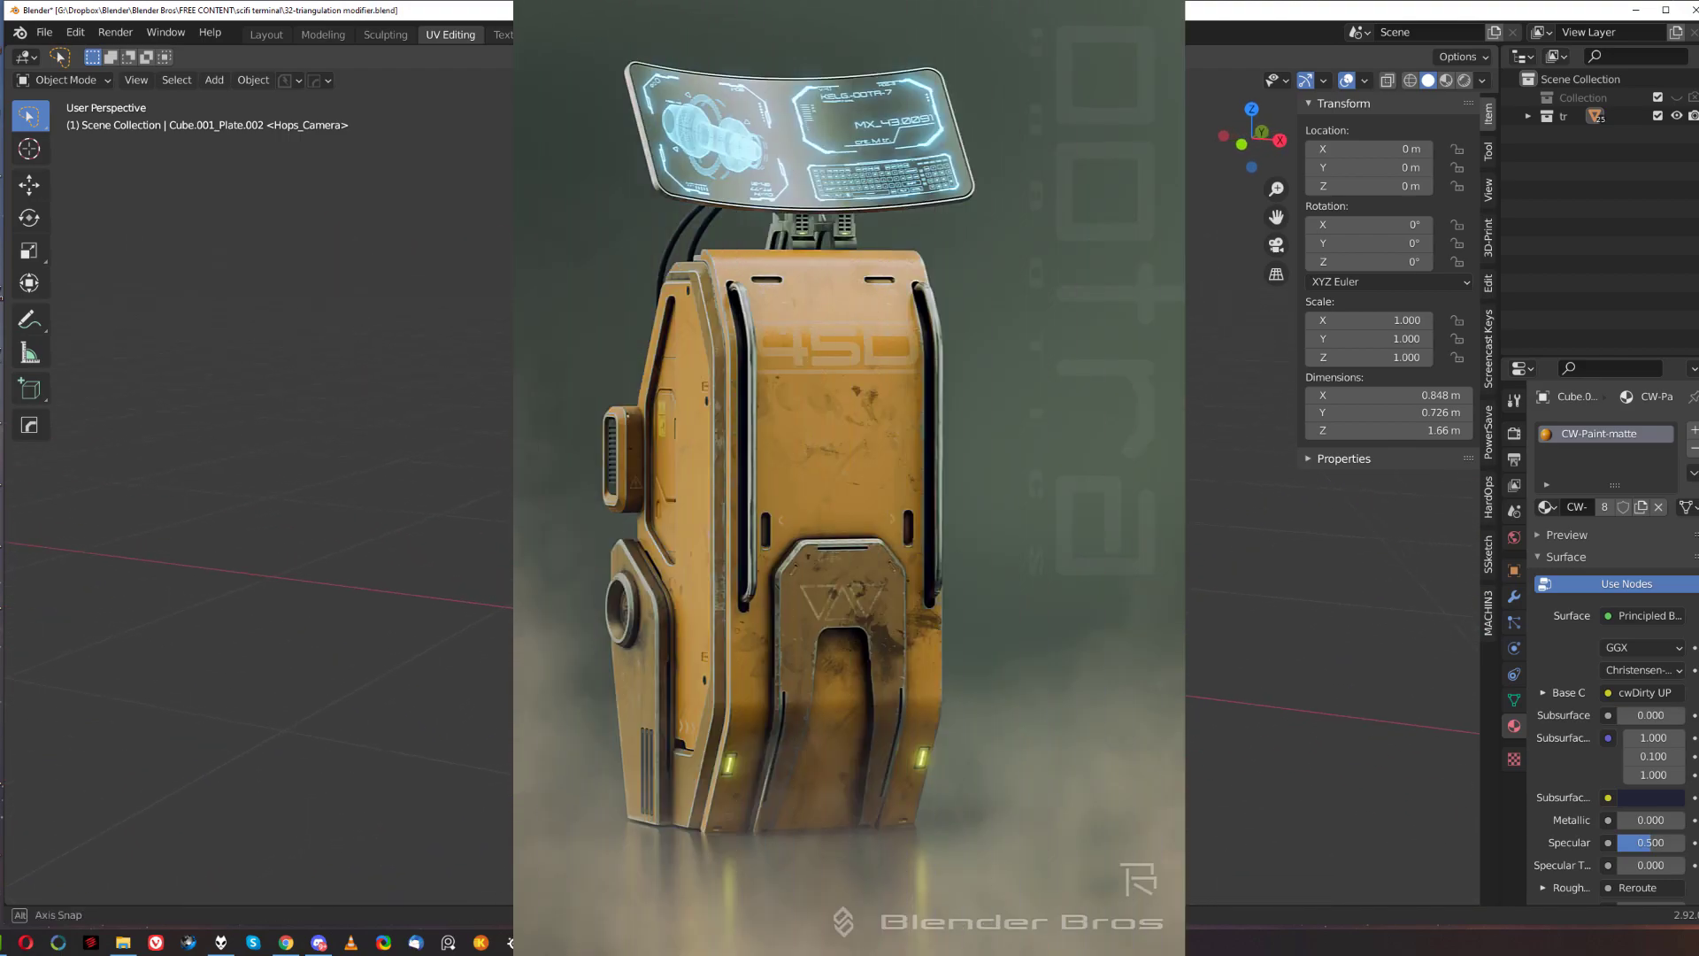
pyautogui.moveTo(924, 559); pyautogui.dragTo(964, 542, button='middle')
pyautogui.scroll(2, 662, 515)
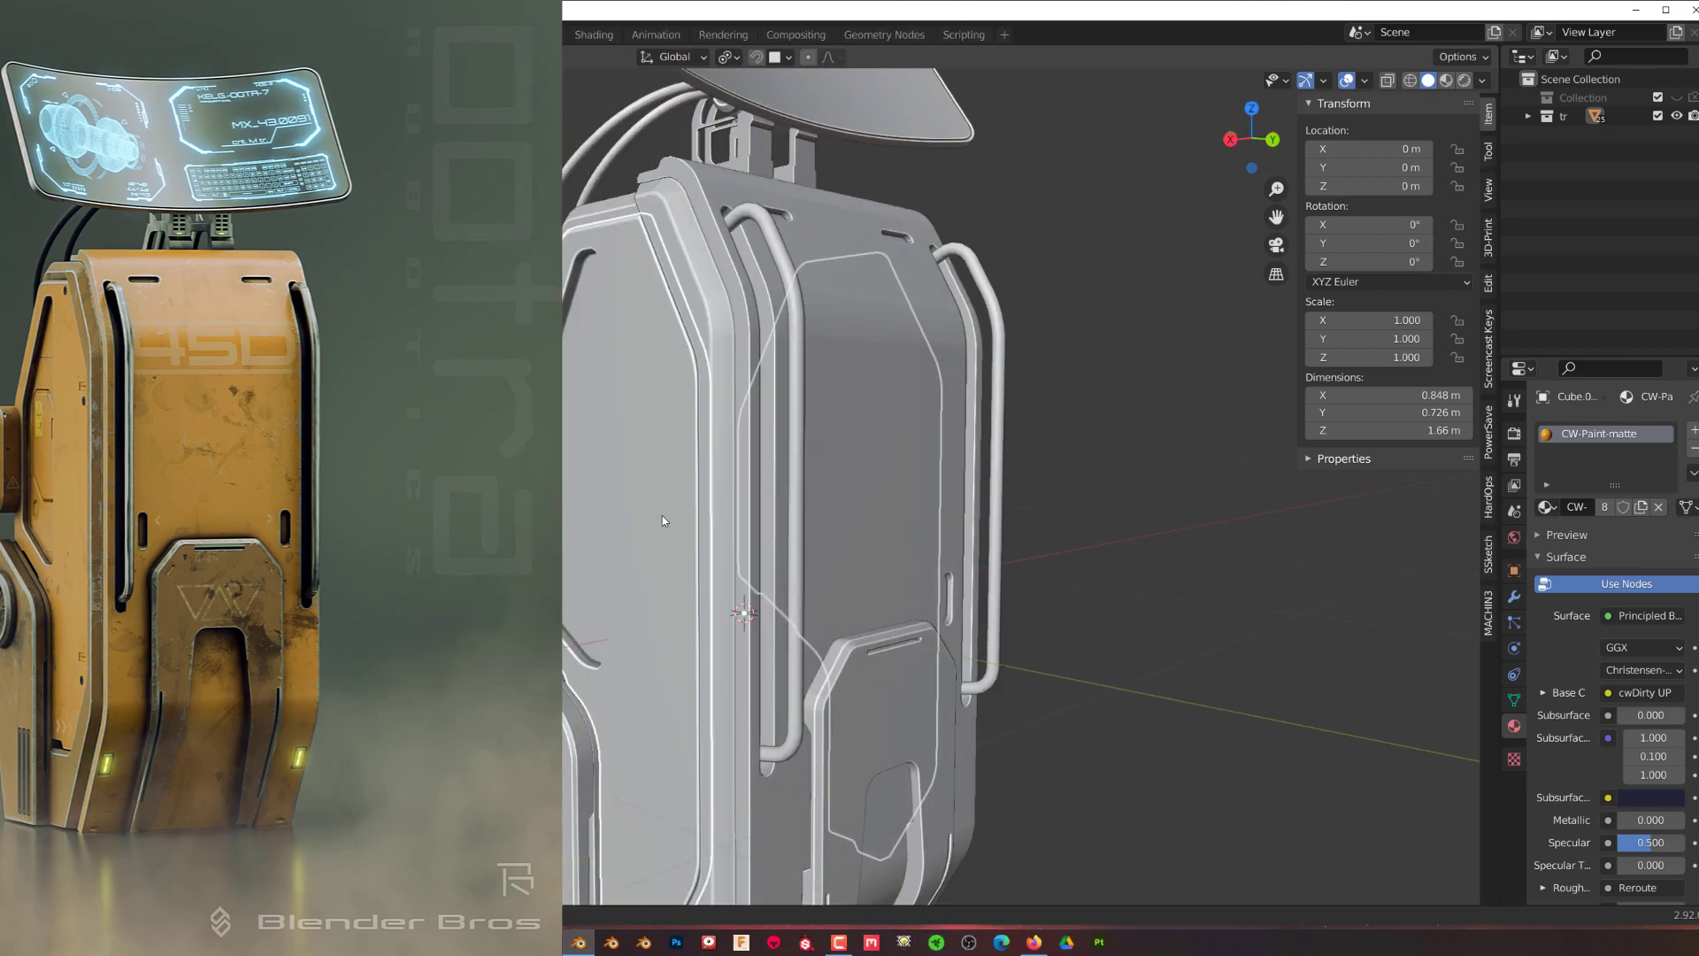
pyautogui.moveTo(662, 515); pyautogui.dragTo(747, 548, button='middle')
pyautogui.scroll(2, 854, 515)
pyautogui.moveTo(854, 515); pyautogui.dragTo(720, 439, button='middle')
pyautogui.press('Tab')
pyautogui.click(858, 440)
pyautogui.moveTo(858, 439)
pyautogui.keyDown('shift'); pyautogui.mouseDown(button='middle')
pyautogui.moveTo(1044, 575)
pyautogui.moveTo(1014, 435)
pyautogui.moveTo(836, 443)
pyautogui.mouseUp(button='middle'); pyautogui.keyUp('shift')
pyautogui.scroll(1, 973, 496)
pyautogui.scroll(-4, 956, 438)
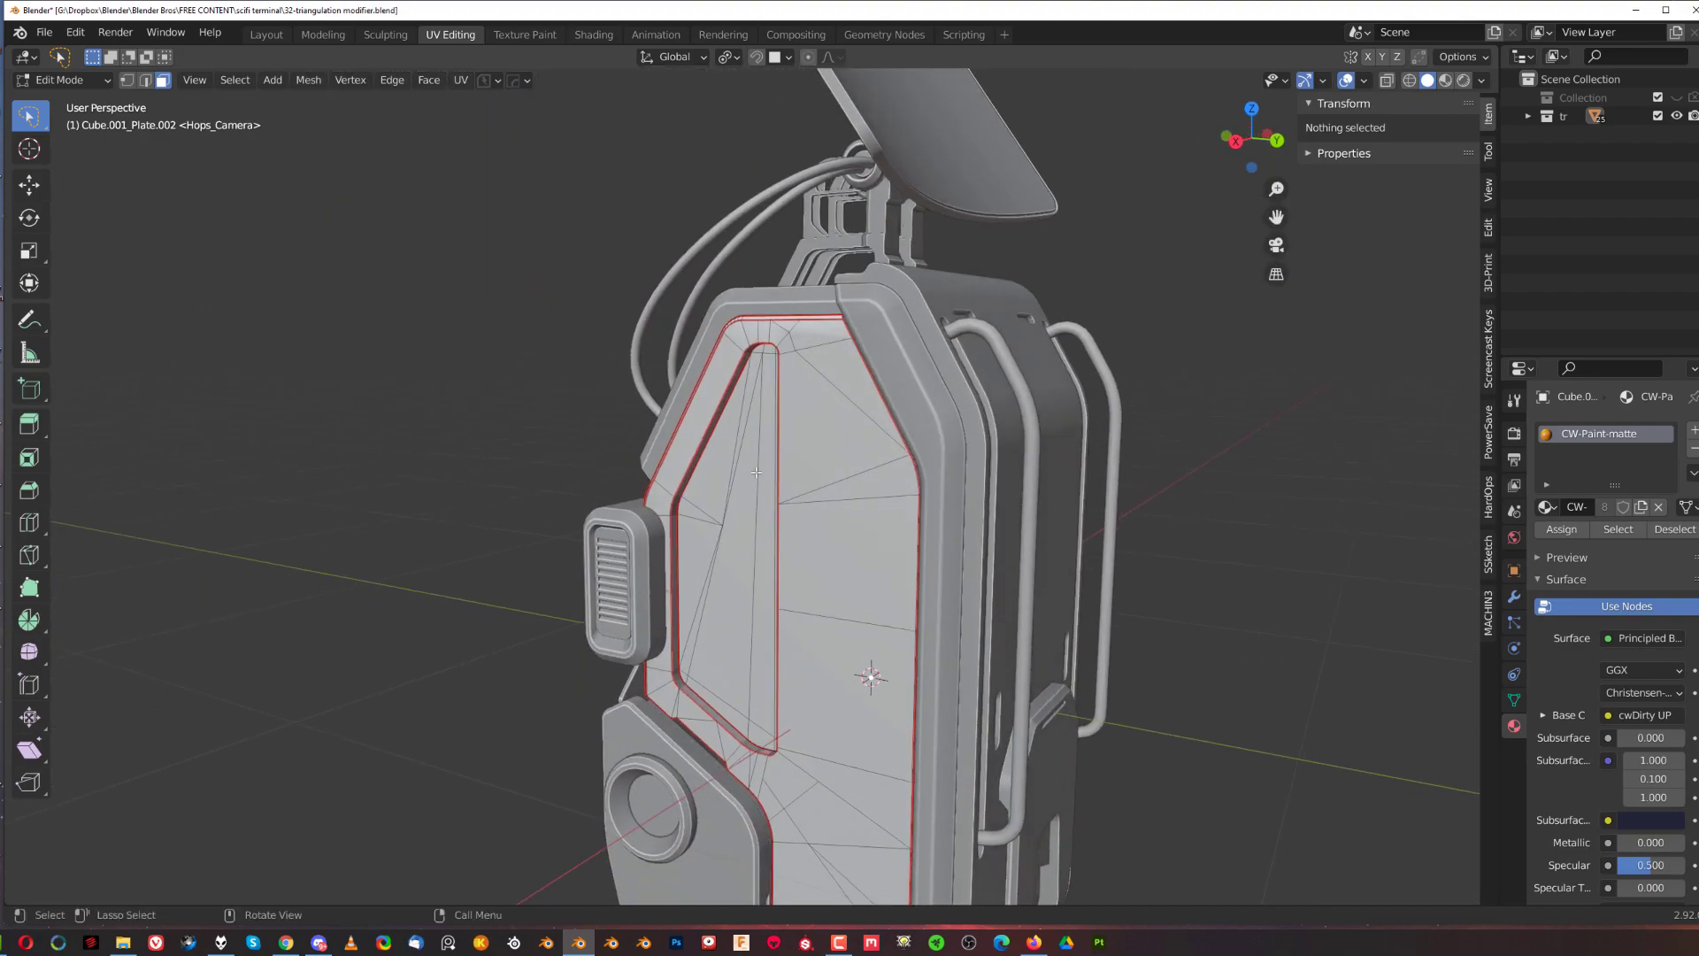
pyautogui.press('Tab')
# Examine the Bevel and Triangulate settings in the side plate's modifier stack.
pyautogui.hotkey('ctrl', '`')
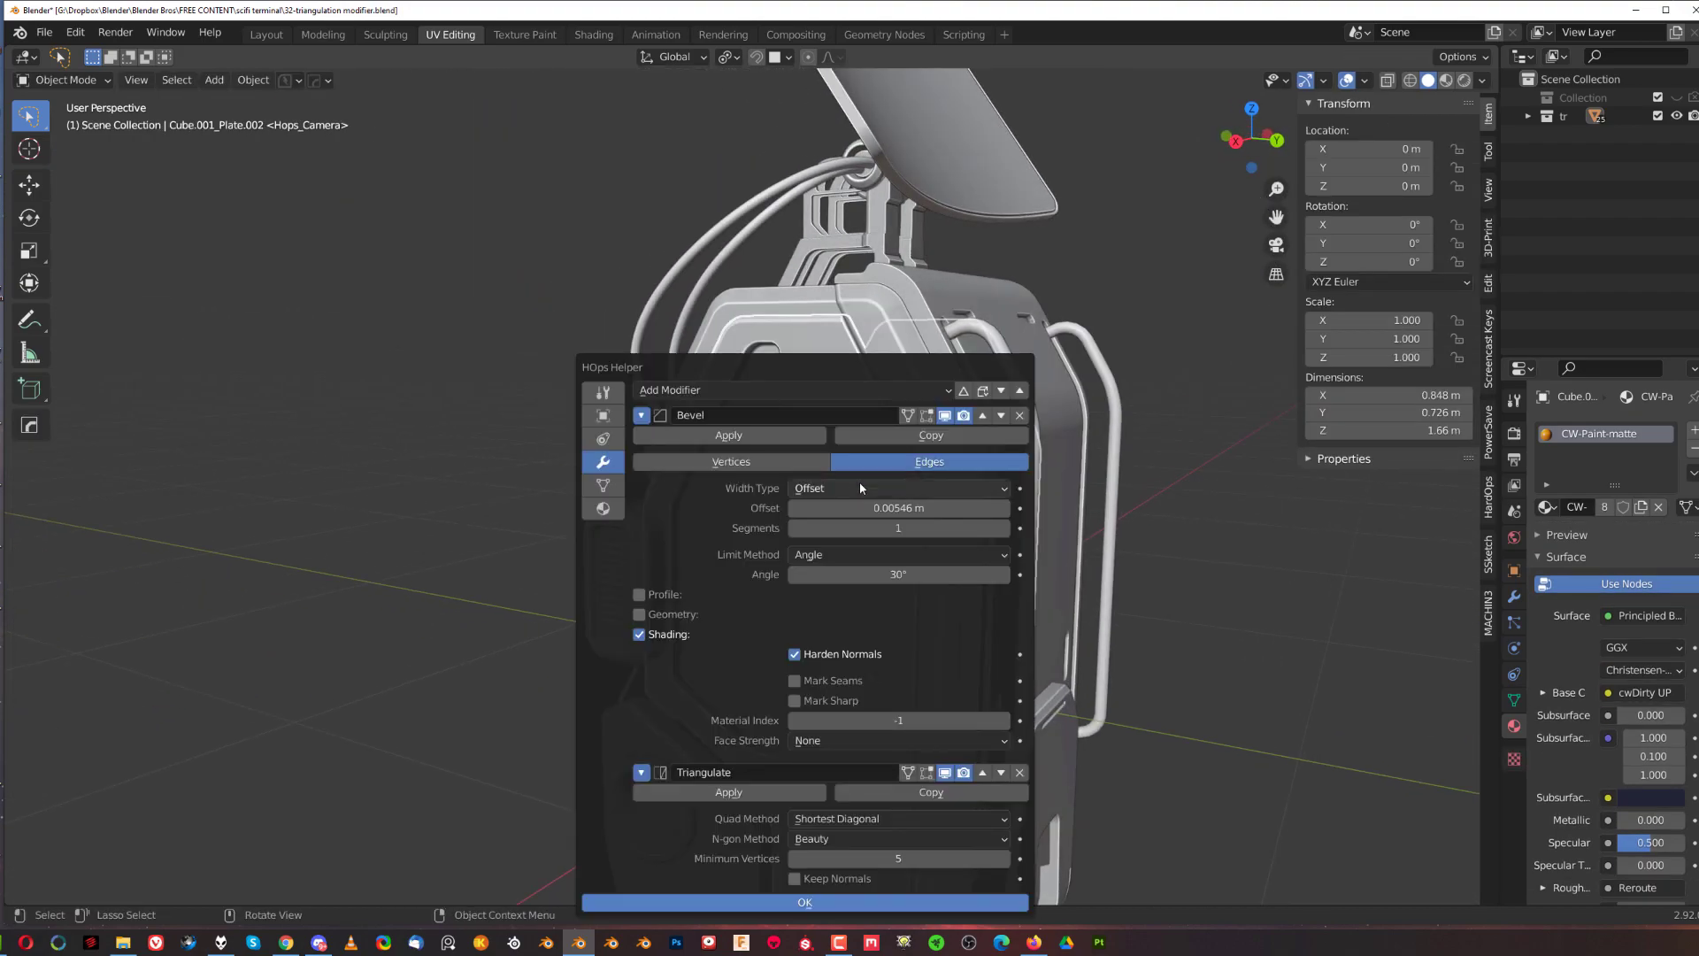
pyautogui.moveTo(847, 365); pyautogui.dragTo(1202, 217)
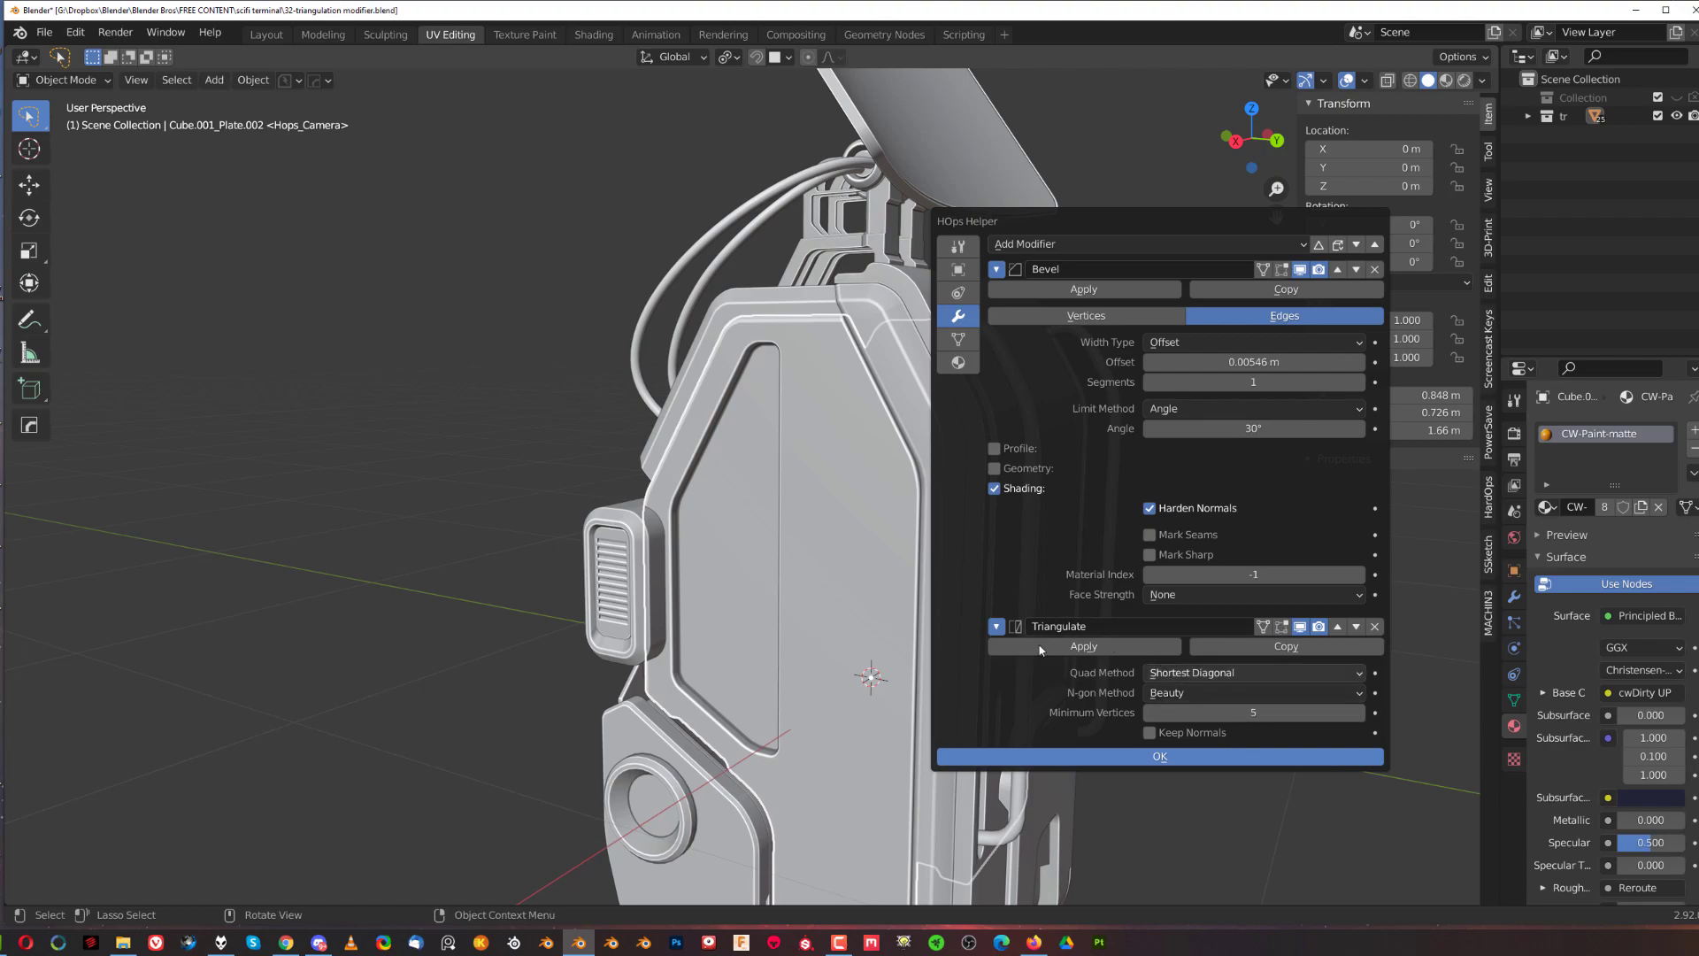
pyautogui.click(507, 379)
# Try to move the terminal's side plates away from its body.
pyautogui.scroll(-8, 500, 425)
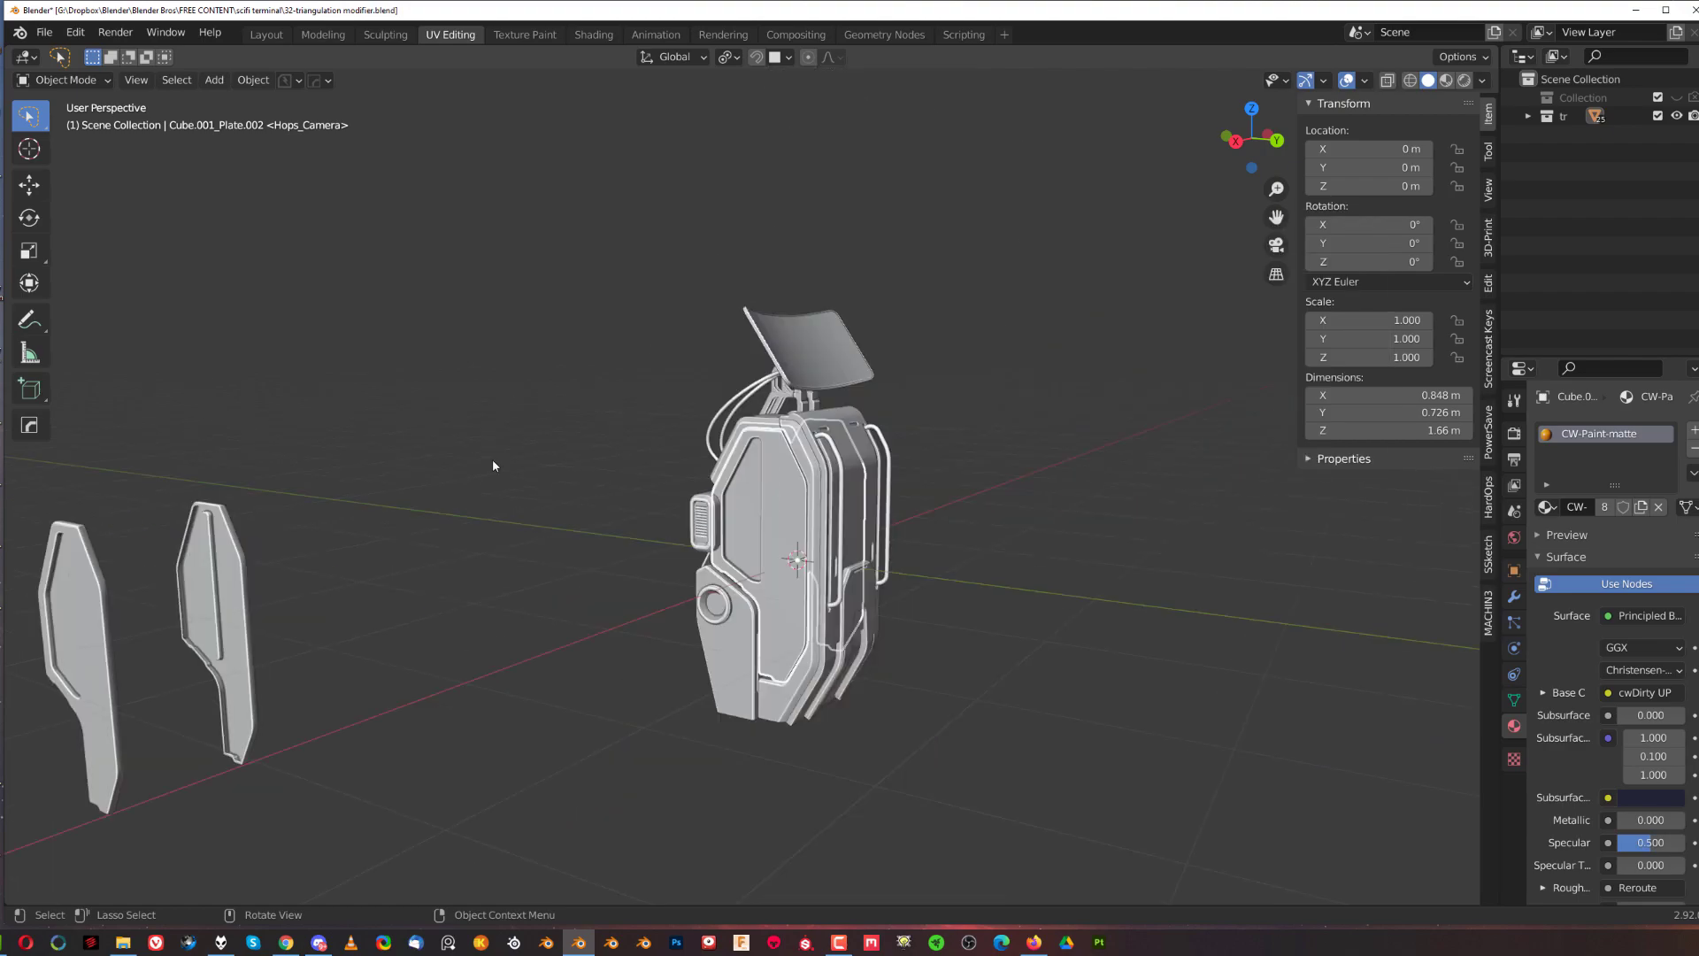
pyautogui.keyDown('shift'); pyautogui.moveTo(546, 504); pyautogui.dragTo(863, 452, button='middle'); pyautogui.keyUp('shift')
pyautogui.scroll(10, 864, 457)
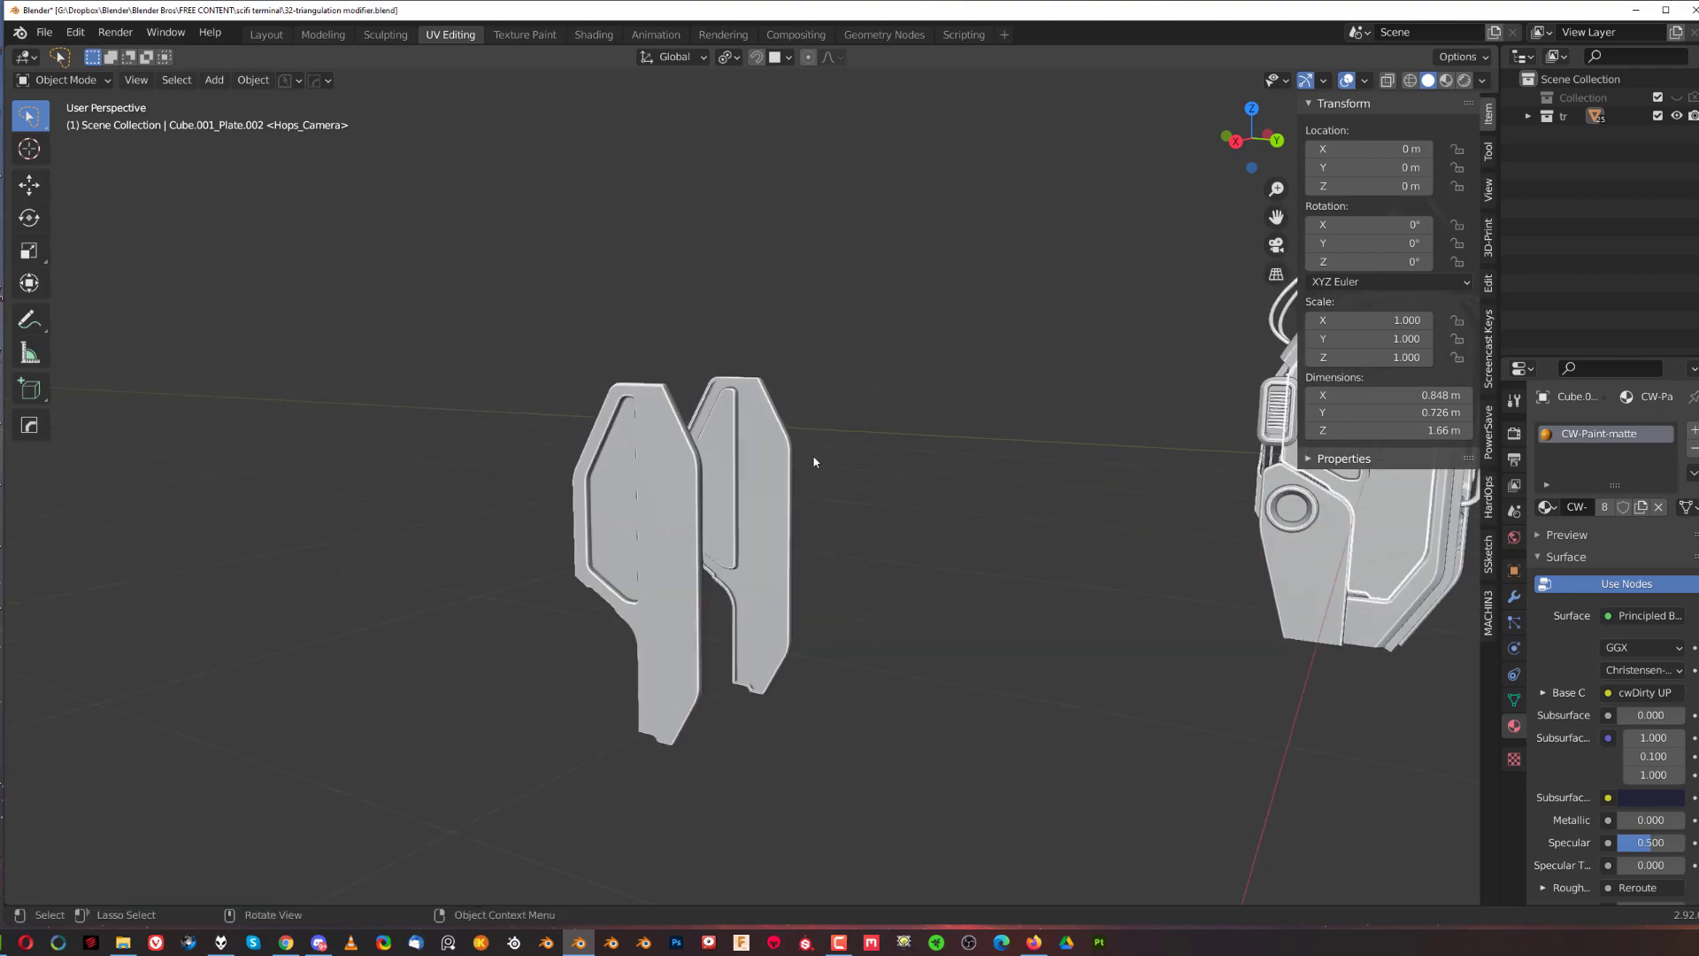
pyautogui.scroll(-8, 873, 406)
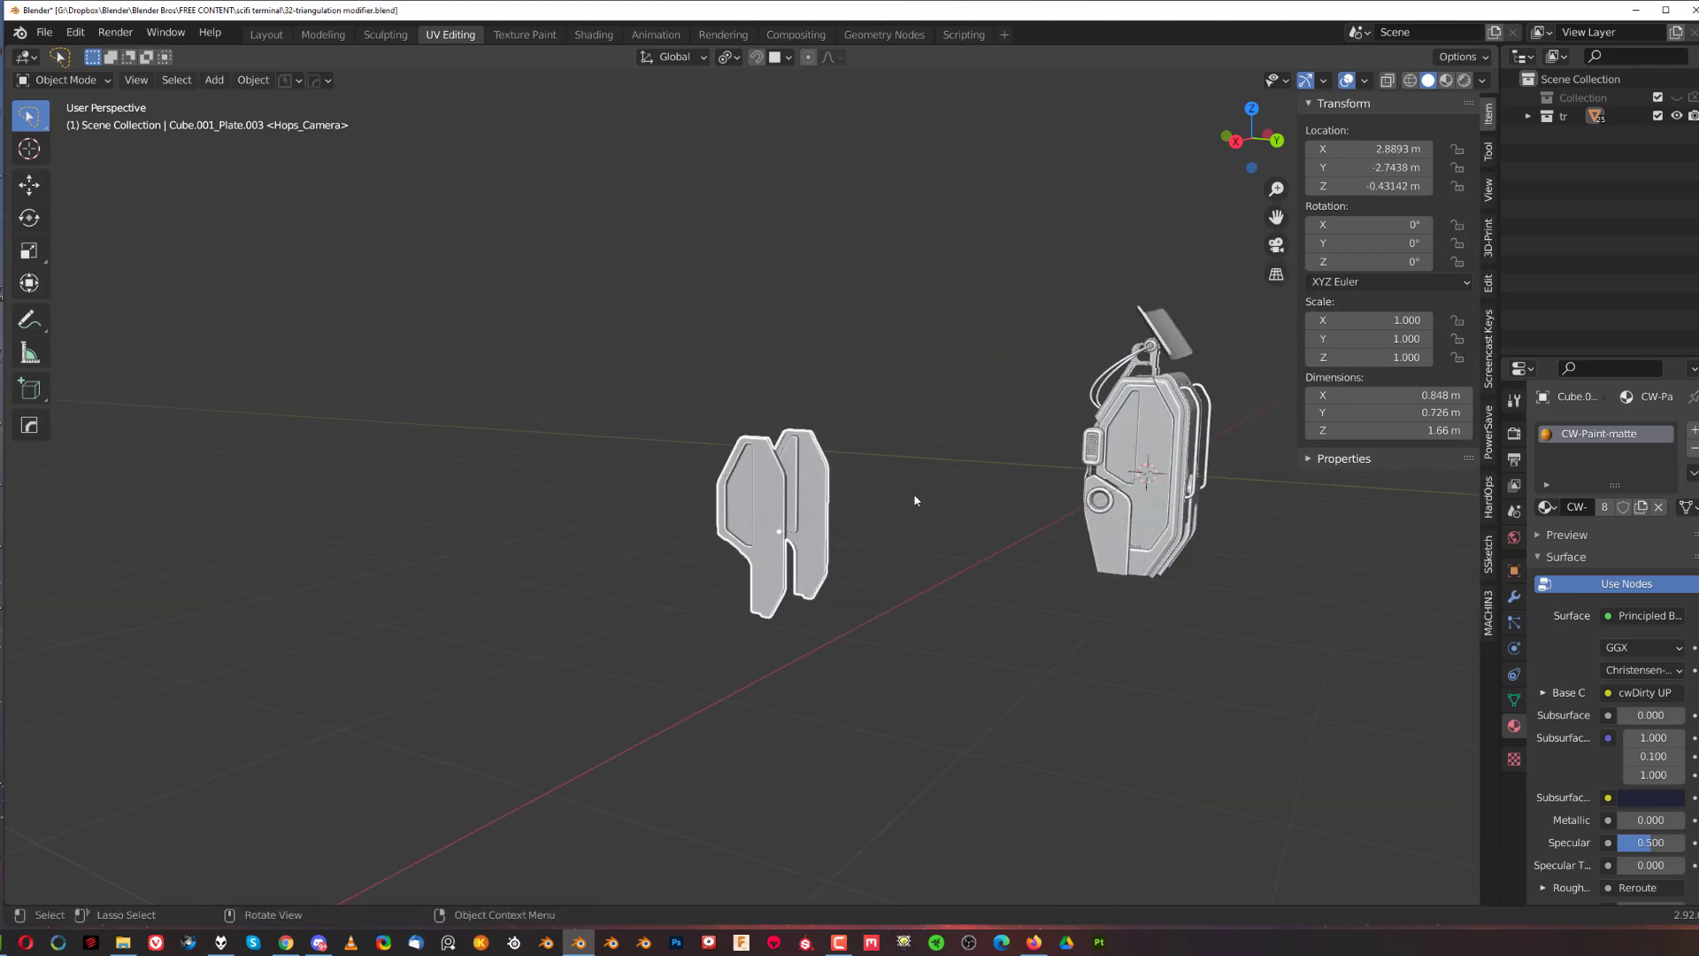
pyautogui.scroll(2, 1018, 460)
pyautogui.press('g')
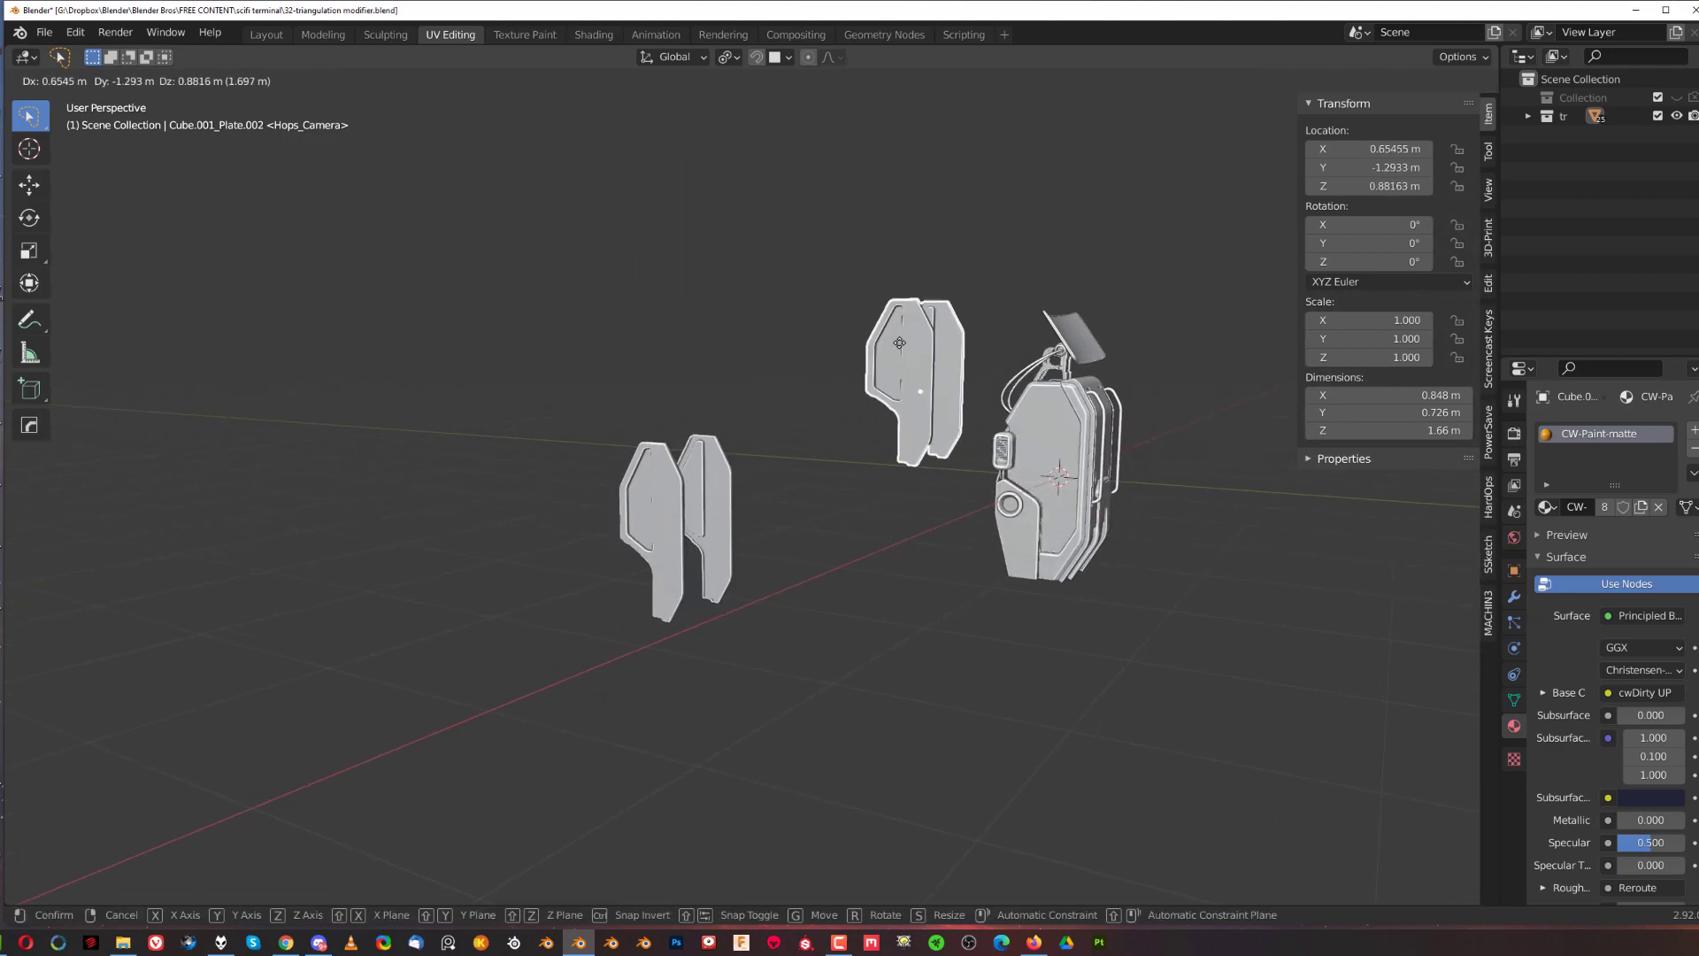
pyautogui.rightClick(917, 368)
# Select the detached copy of the side plates and examine its Bevel and Weighted Normal modifiers.
pyautogui.scroll(7, 753, 492)
pyautogui.keyDown('shift'); pyautogui.moveTo(449, 459); pyautogui.dragTo(769, 358, button='middle'); pyautogui.keyUp('shift')
pyautogui.click(768, 357)
pyautogui.press('Tab')
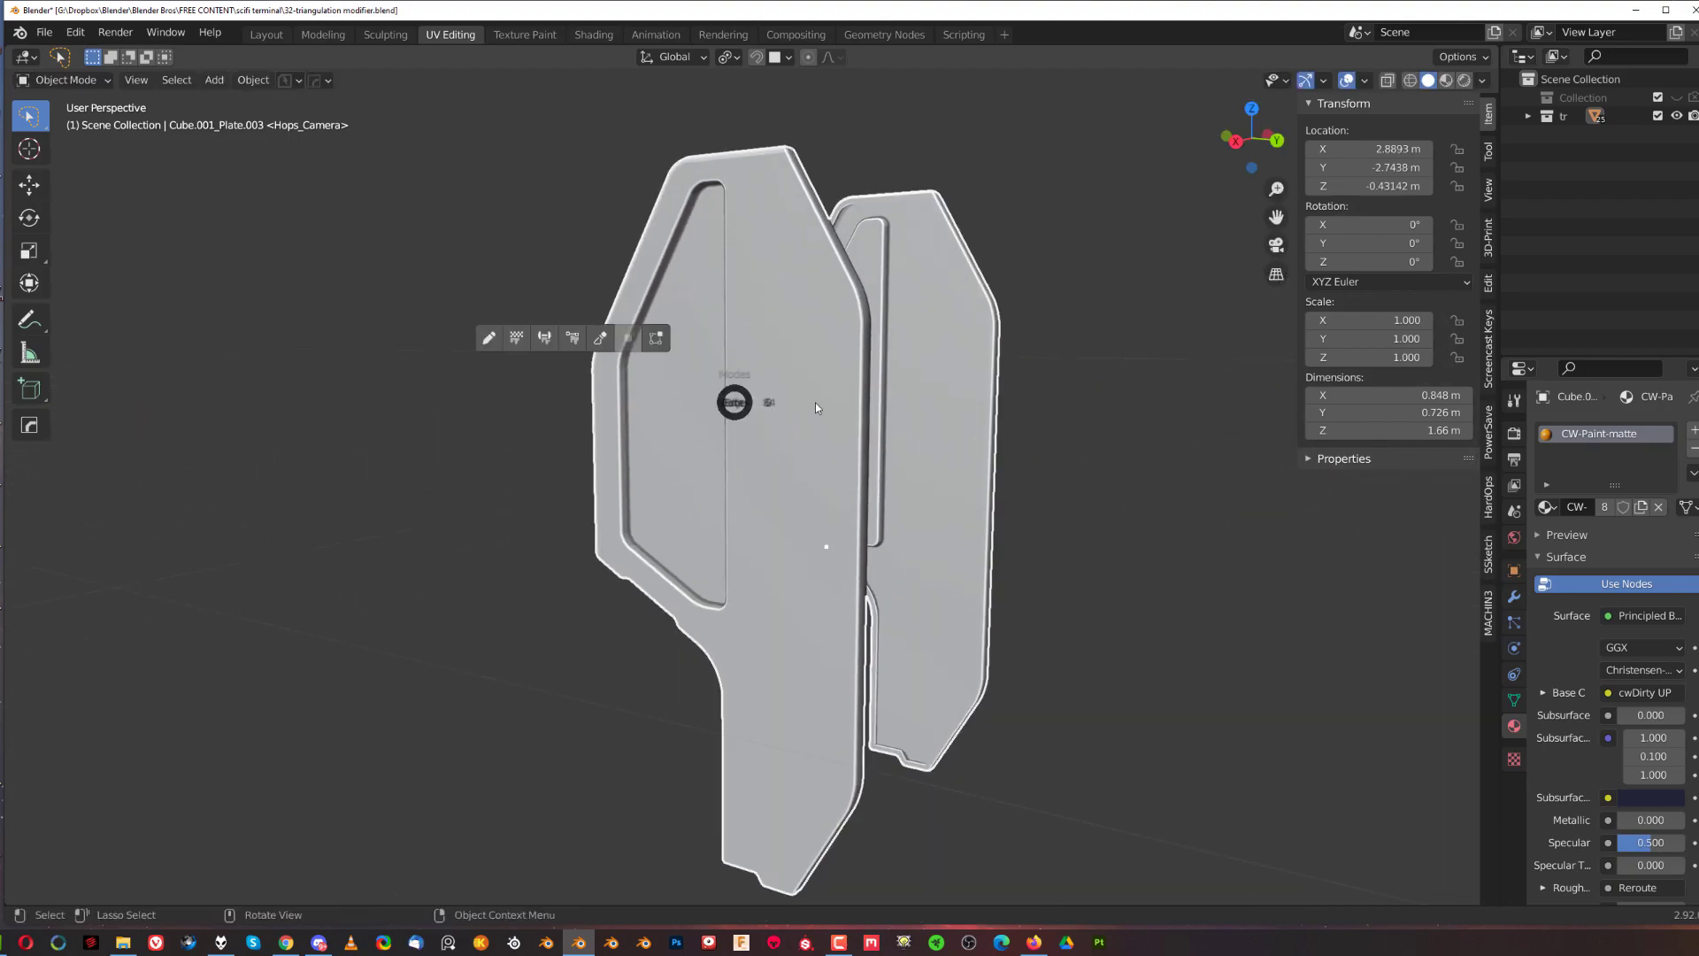
pyautogui.press('Tab')
pyautogui.hotkey('ctrl', '`')
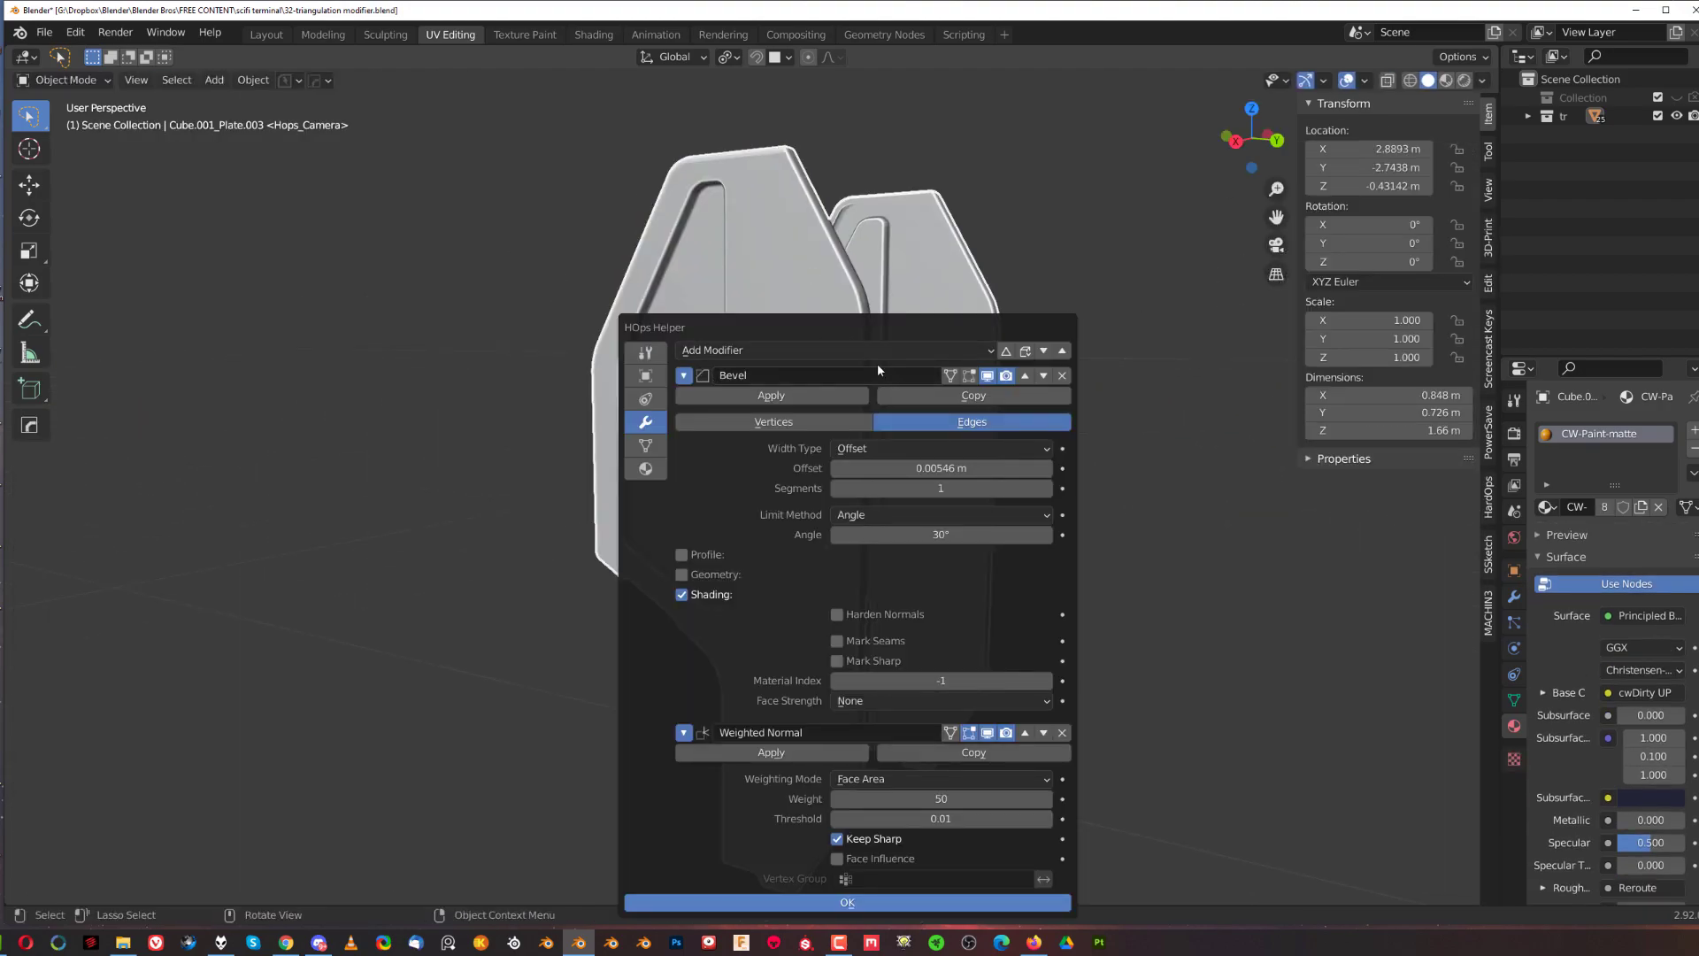
pyautogui.press('Escape')
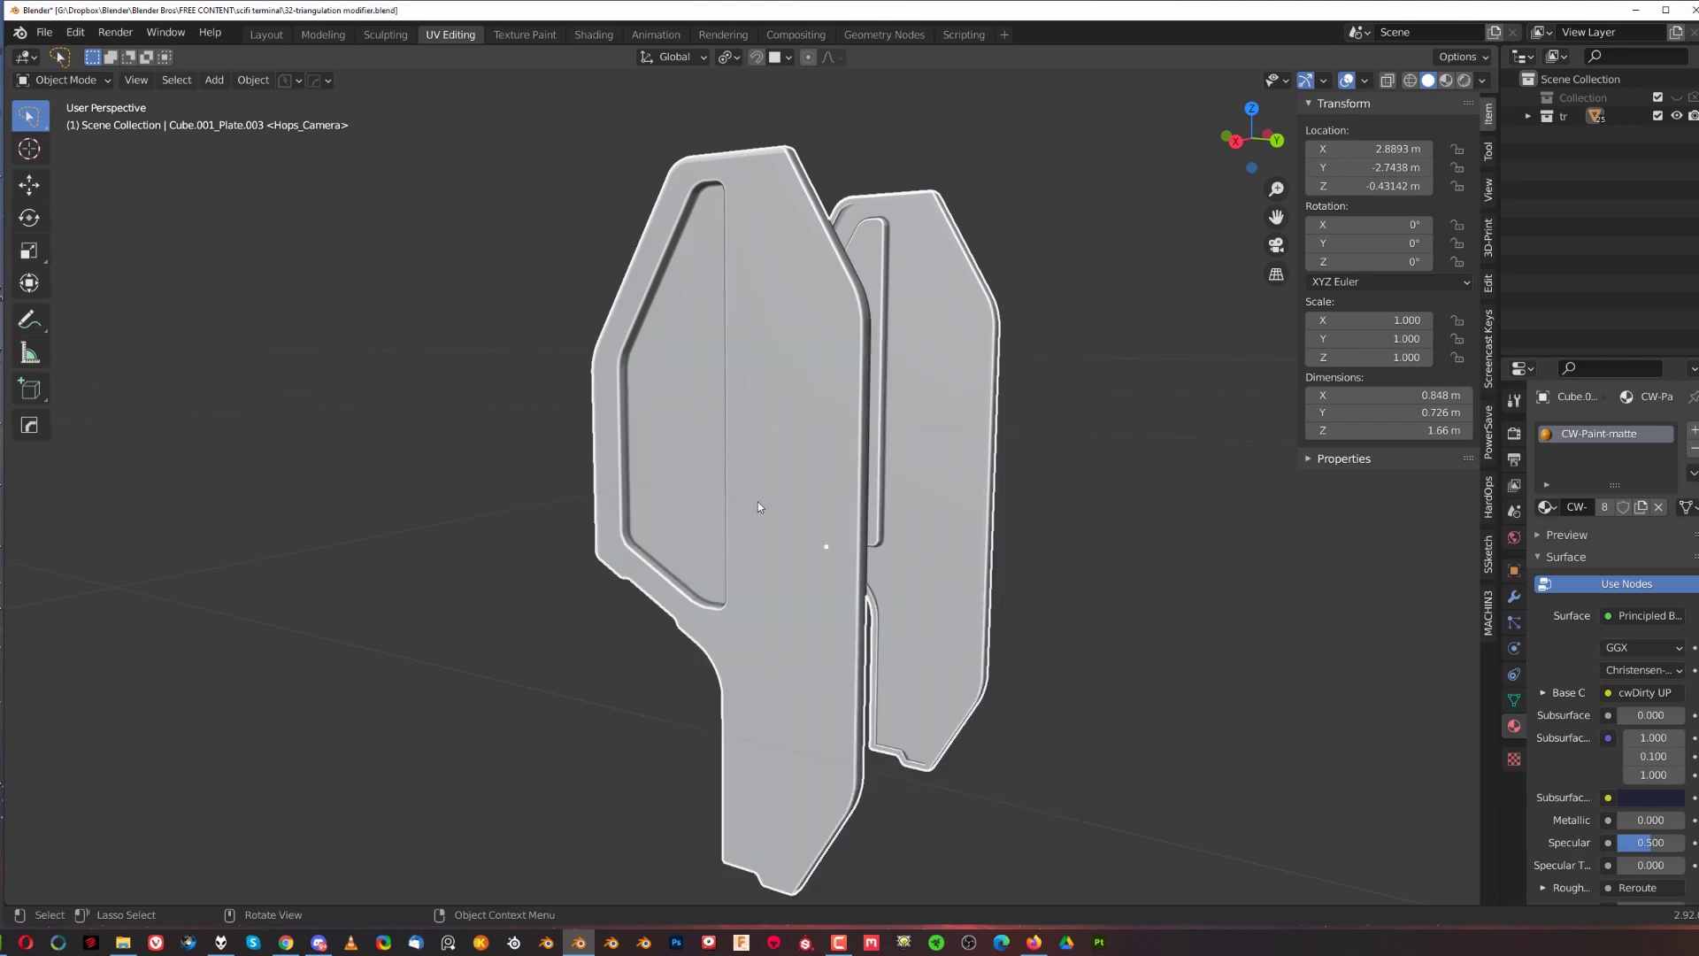
# Save the file and add a Triangulate modifier to the detached side plates.
pyautogui.scroll(3, 761, 507)
pyautogui.hotkey('ctrl', 's')
pyautogui.keyDown('shift'); pyautogui.moveTo(795, 375); pyautogui.dragTo(836, 472, button='middle'); pyautogui.keyUp('shift')
pyautogui.press('q')
pyautogui.moveTo(823, 413)
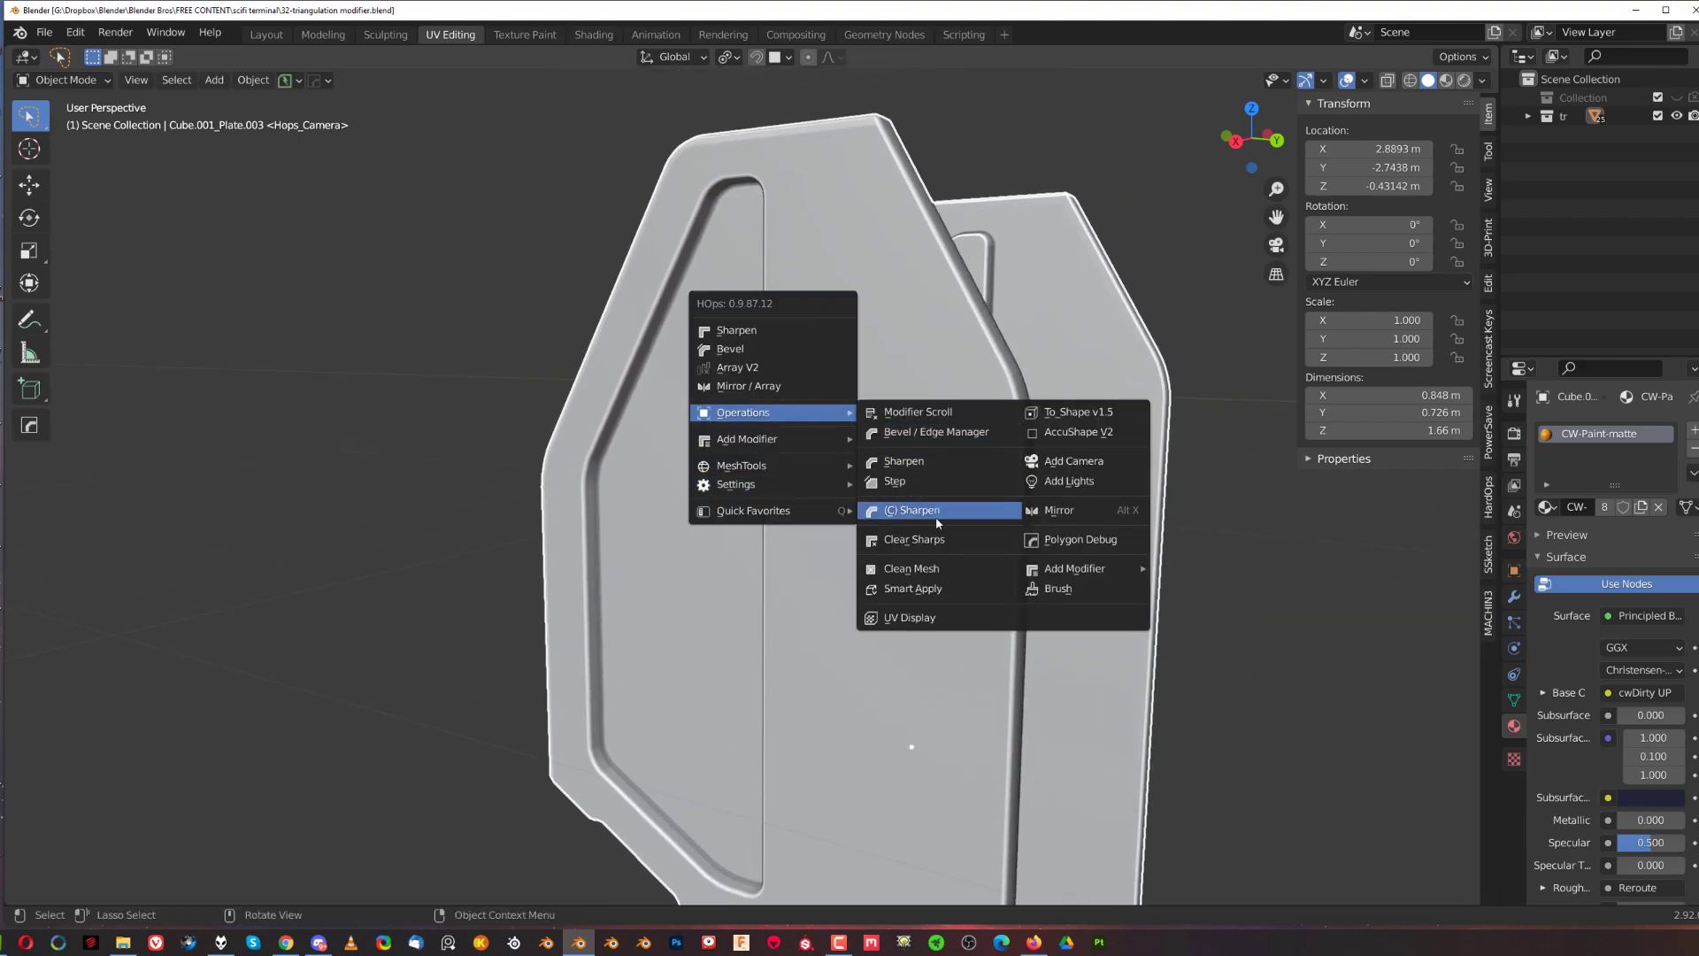
pyautogui.moveTo(752, 439)
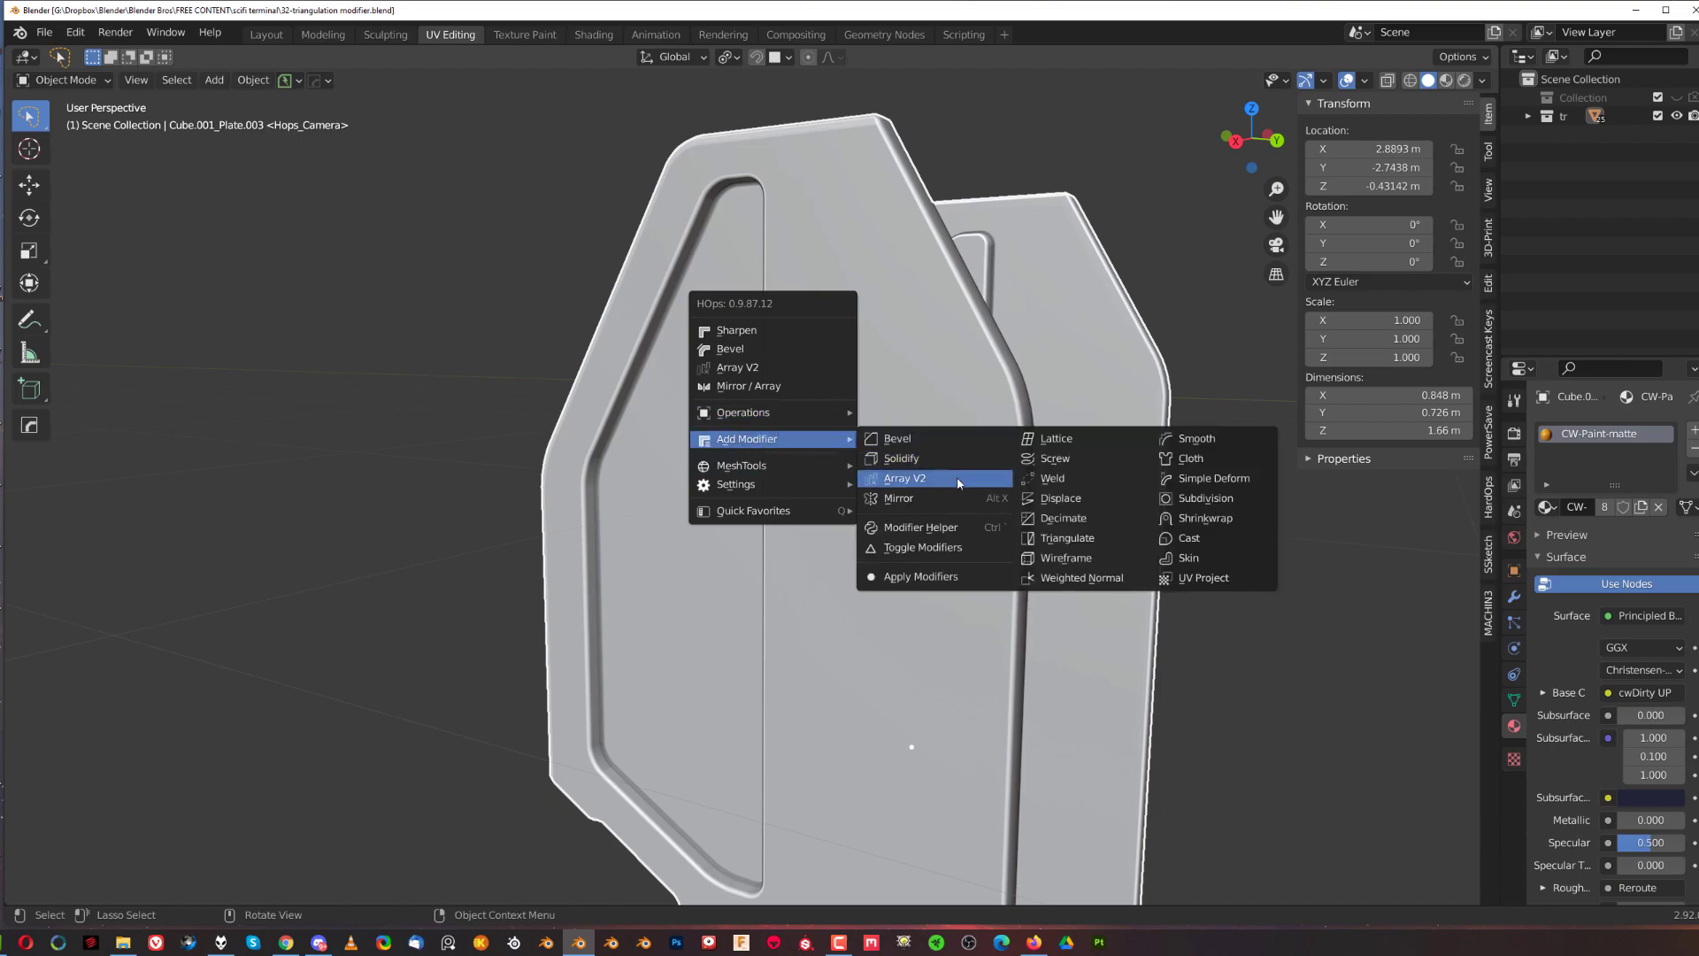
pyautogui.click(1098, 535)
pyautogui.scroll(5, 848, 582)
pyautogui.scroll(-4, 778, 452)
# Reorder the detached plates' modifier stack to place Triangulate above Weighted Normal.
pyautogui.hotkey('ctrl', '`')
pyautogui.moveTo(1021, 228); pyautogui.dragTo(1252, 193)
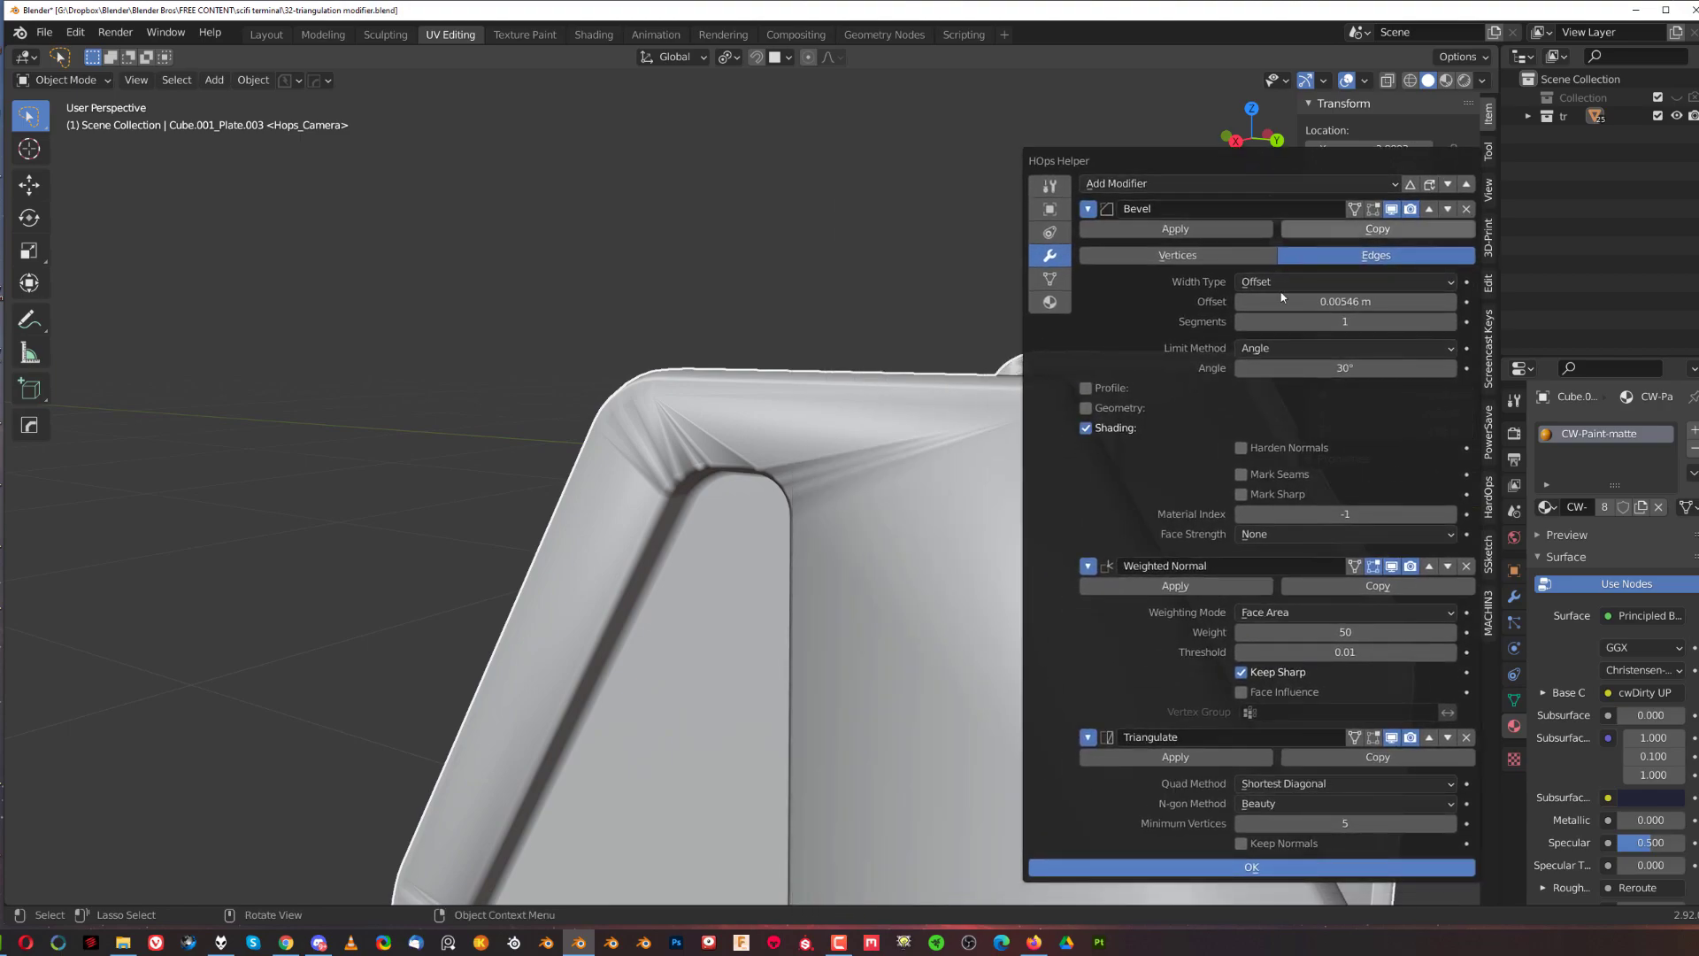
pyautogui.click(1428, 738)
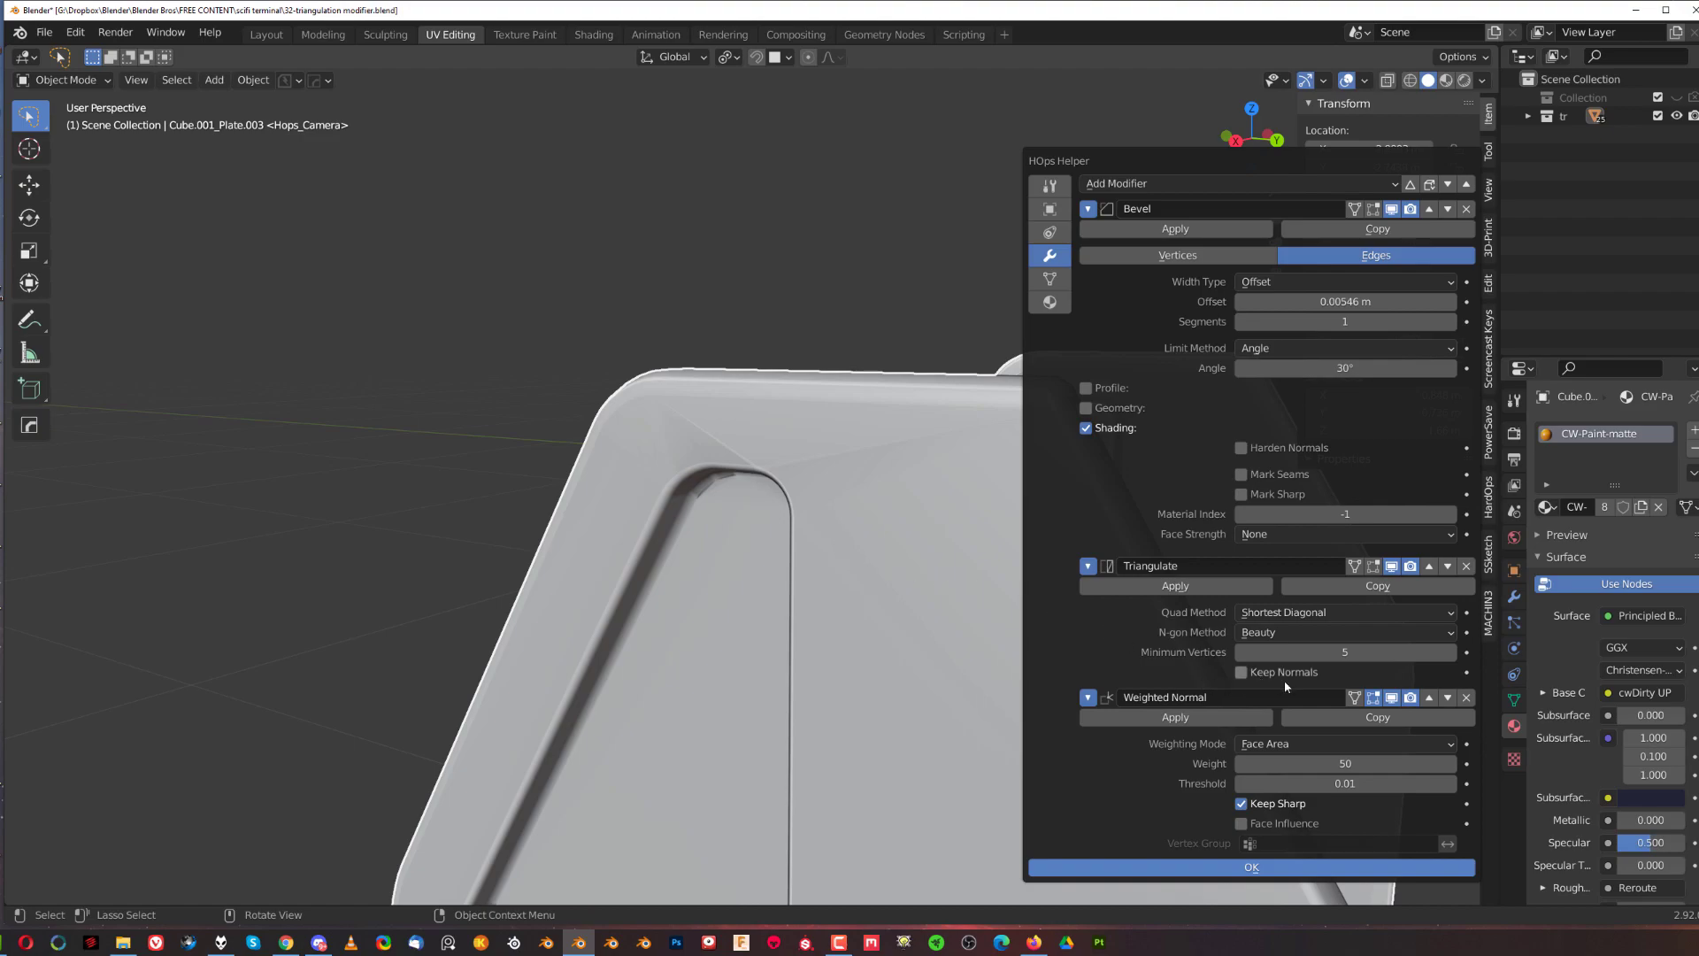
# Remove the detached plates' Weighted Normal modifier and enable Harden Normals on their Bevel.
pyautogui.click(1466, 697)
pyautogui.click(1240, 448)
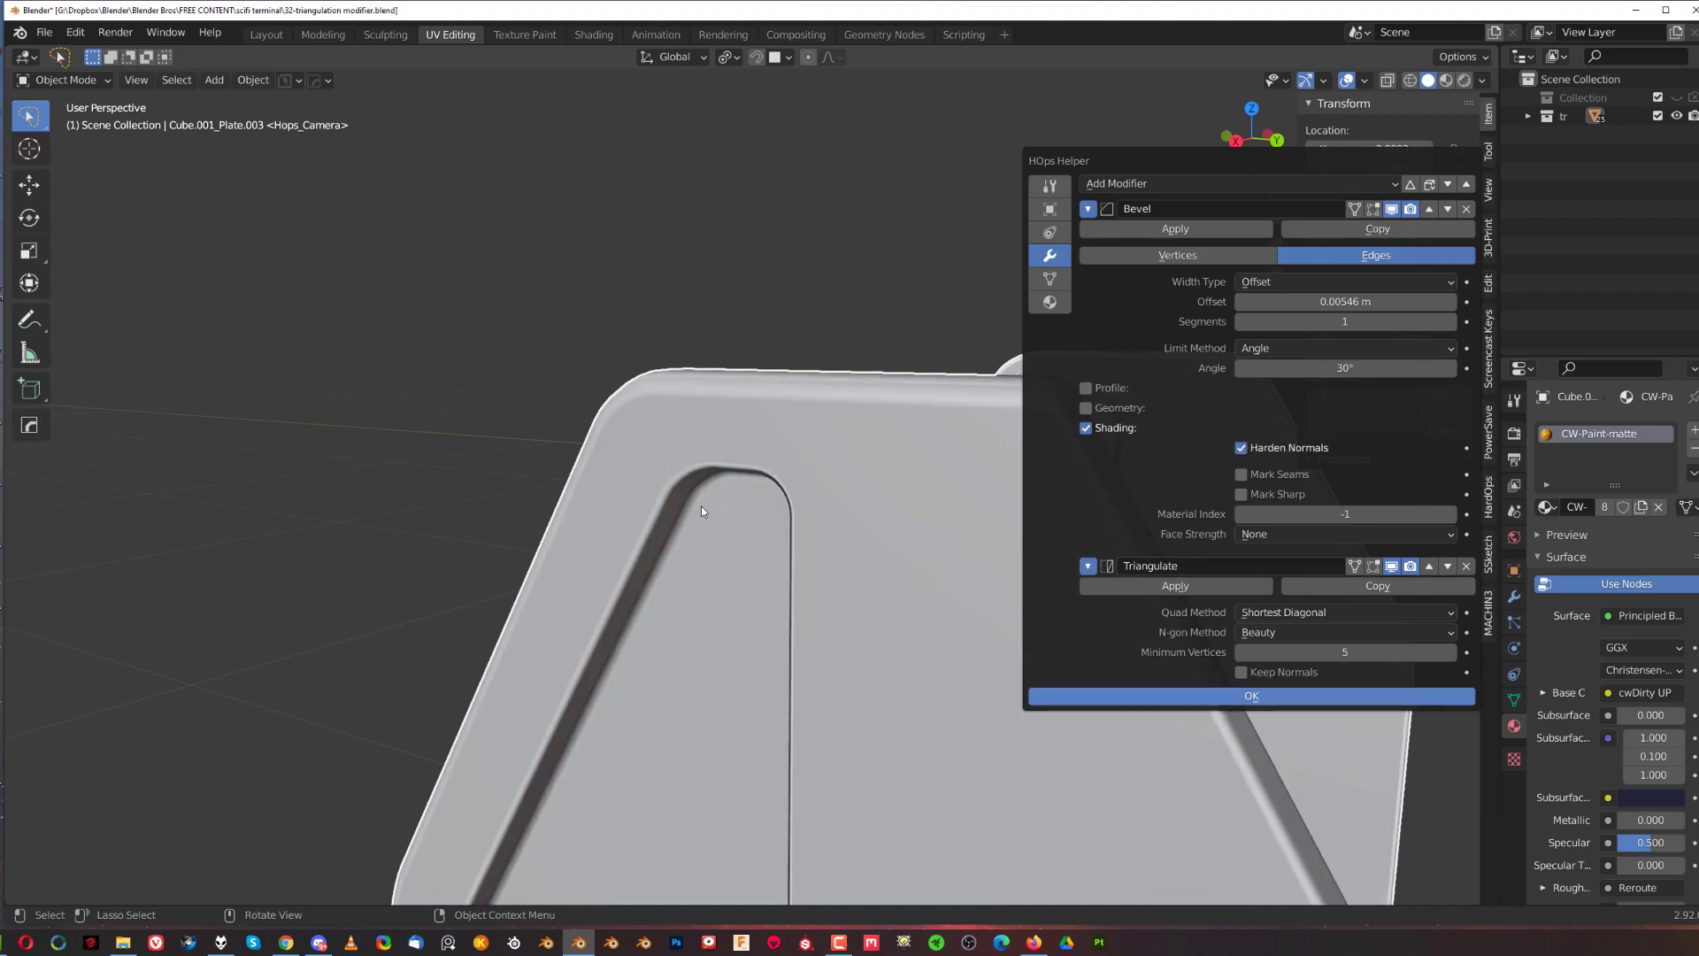
pyautogui.click(813, 485)
# Examine the shading around the rounded slot near the upper edge of the terminal's front panel.
pyautogui.scroll(-10, 825, 481)
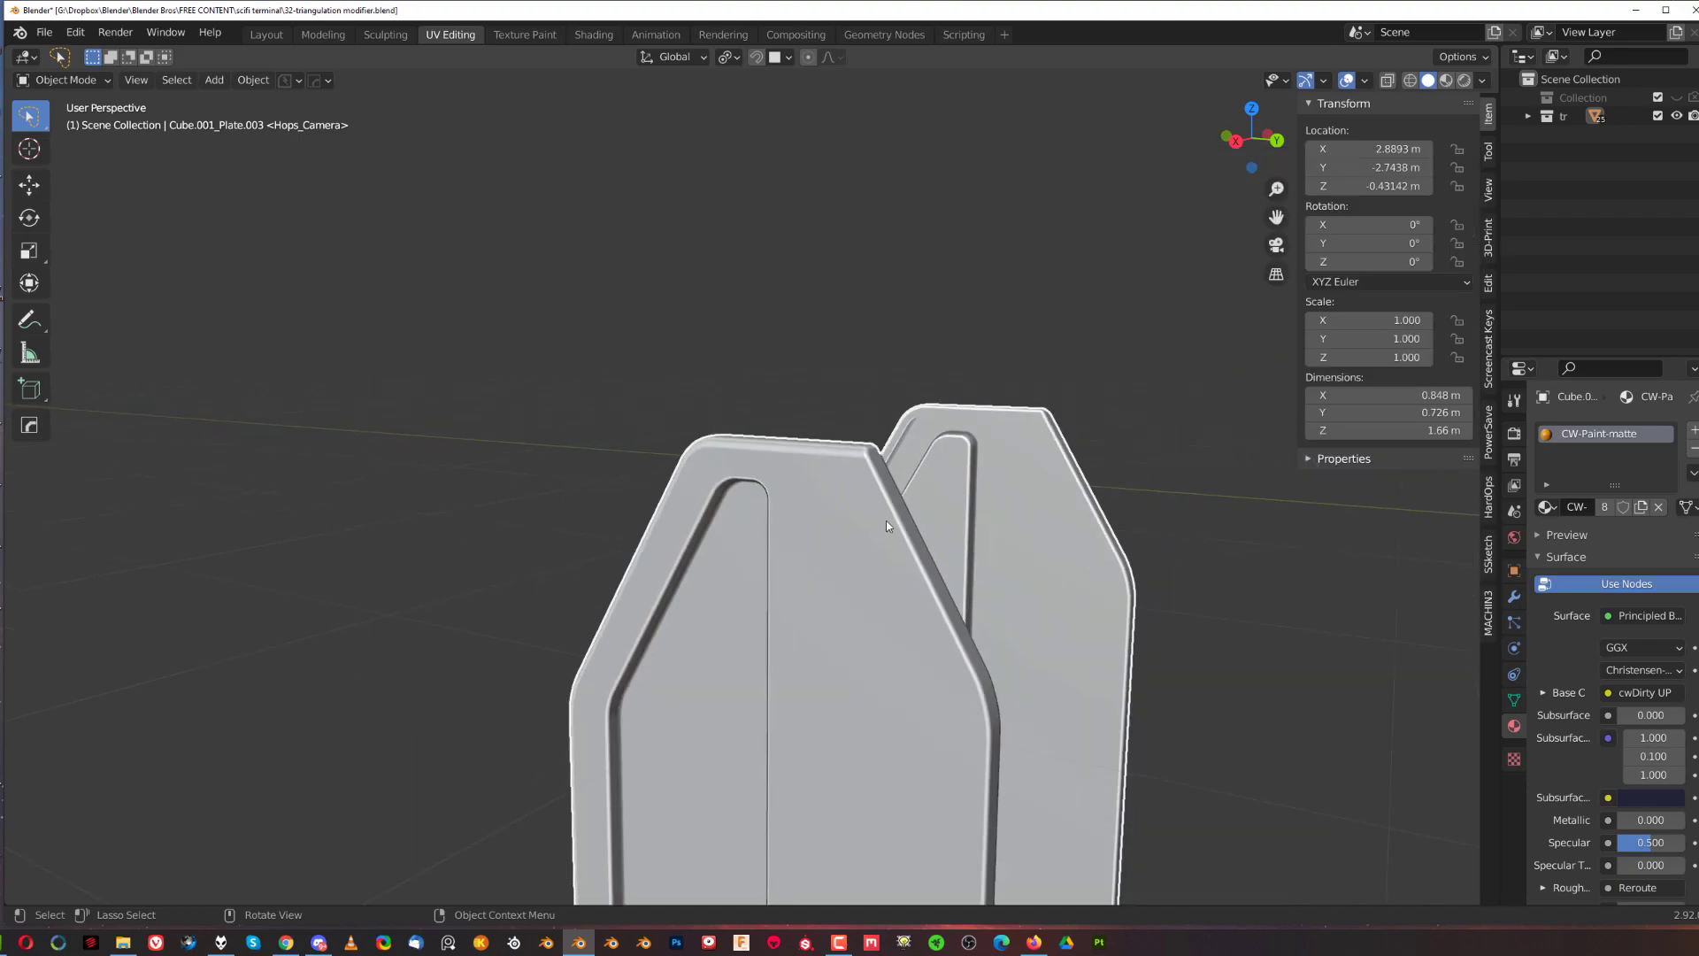
pyautogui.scroll(-4, 952, 504)
pyautogui.keyDown('shift'); pyautogui.moveTo(952, 504); pyautogui.dragTo(666, 533, button='middle'); pyautogui.keyUp('shift')
pyautogui.scroll(10, 743, 518)
pyautogui.moveTo(798, 494)
pyautogui.keyDown('shift'); pyautogui.mouseDown(button='middle')
pyautogui.moveTo(996, 478)
pyautogui.moveTo(777, 512)
pyautogui.mouseUp(button='middle'); pyautogui.keyUp('shift')
pyautogui.scroll(-5, 777, 513)
pyautogui.scroll(4, 1075, 540)
pyautogui.keyDown('shift'); pyautogui.moveTo(1075, 541); pyautogui.dragTo(667, 512, button='middle'); pyautogui.keyUp('shift')
pyautogui.scroll(4, 756, 505)
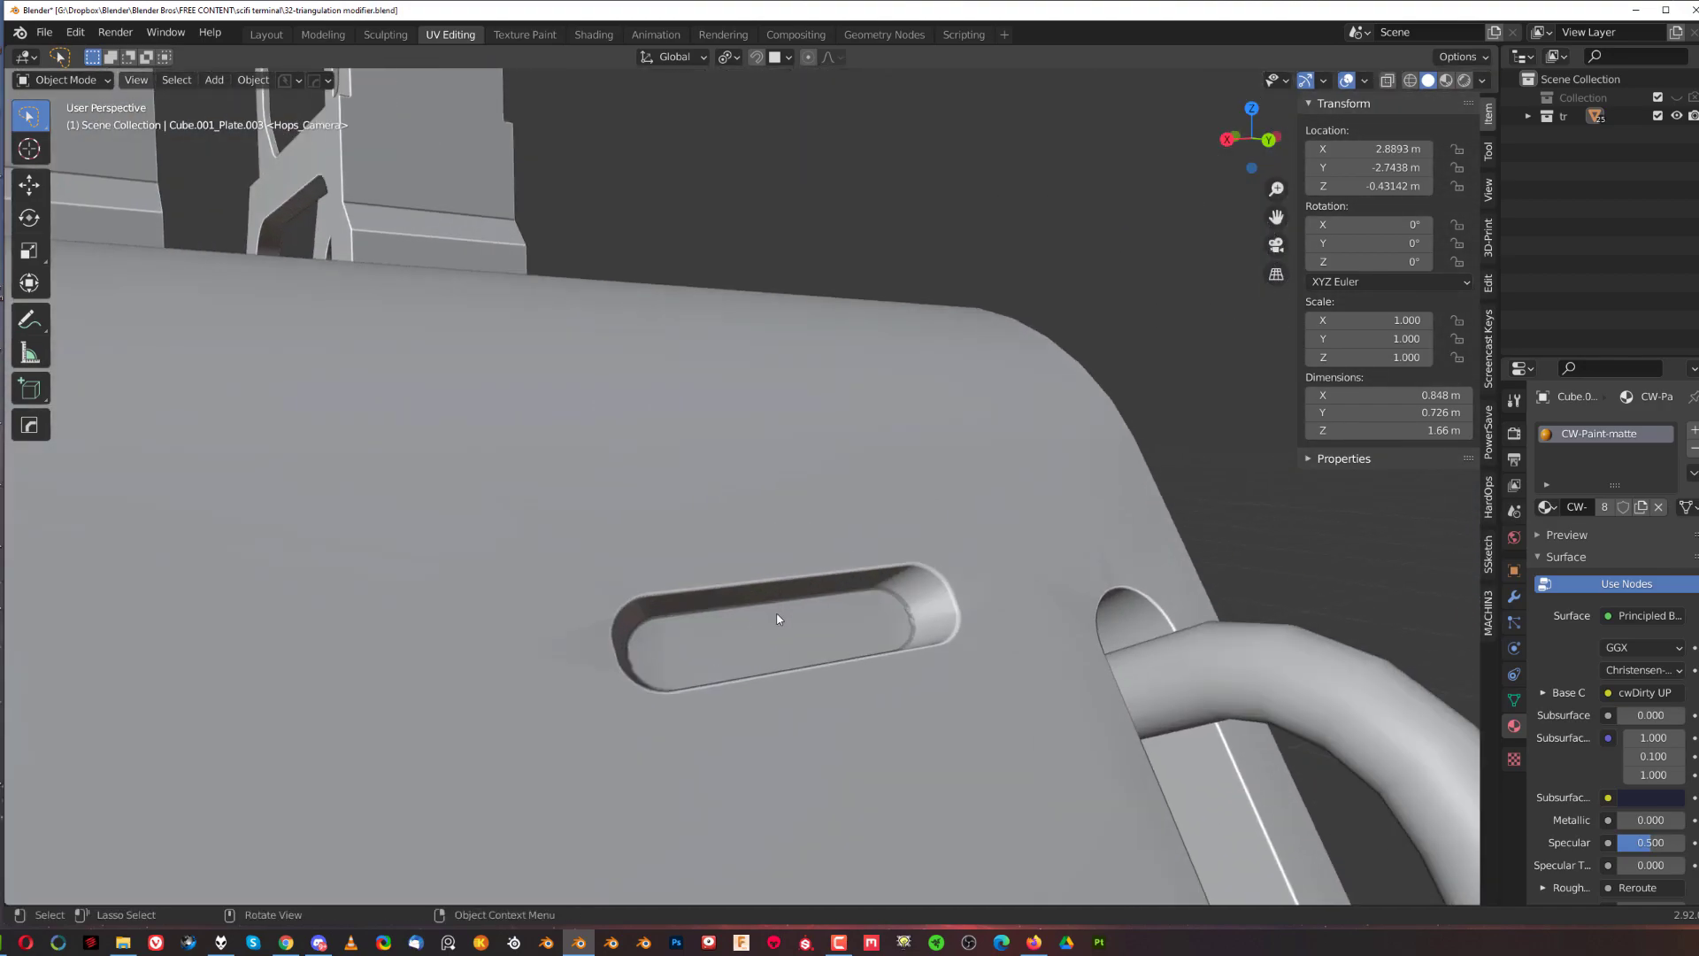
pyautogui.keyDown('shift'); pyautogui.moveTo(778, 608); pyautogui.dragTo(918, 498, button='middle'); pyautogui.keyUp('shift')
pyautogui.scroll(2, 920, 497)
pyautogui.scroll(-3, 861, 568)
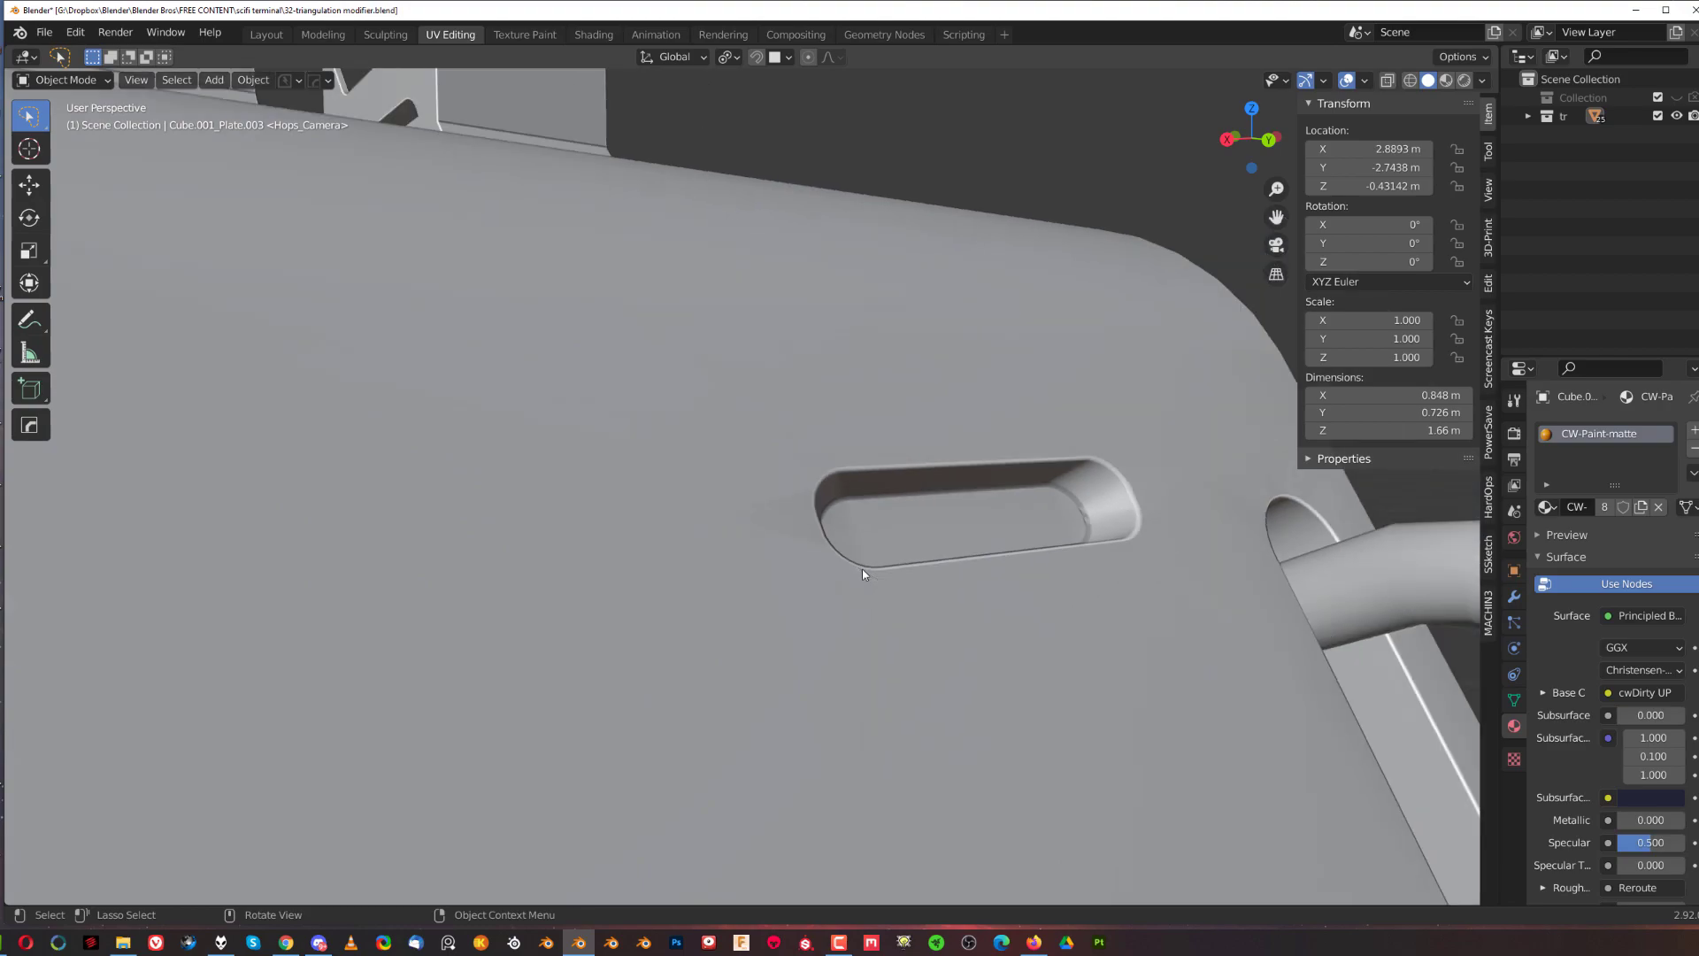
pyautogui.scroll(-3, 805, 518)
pyautogui.scroll(5, 885, 528)
pyautogui.scroll(-2, 926, 529)
# Enable Harden Normals on the front panel's Bevel and remove its Weighted Normal modifier.
pyautogui.click(990, 496)
pyautogui.moveTo(990, 497); pyautogui.dragTo(987, 410, button='middle')
pyautogui.hotkey('ctrl', '`')
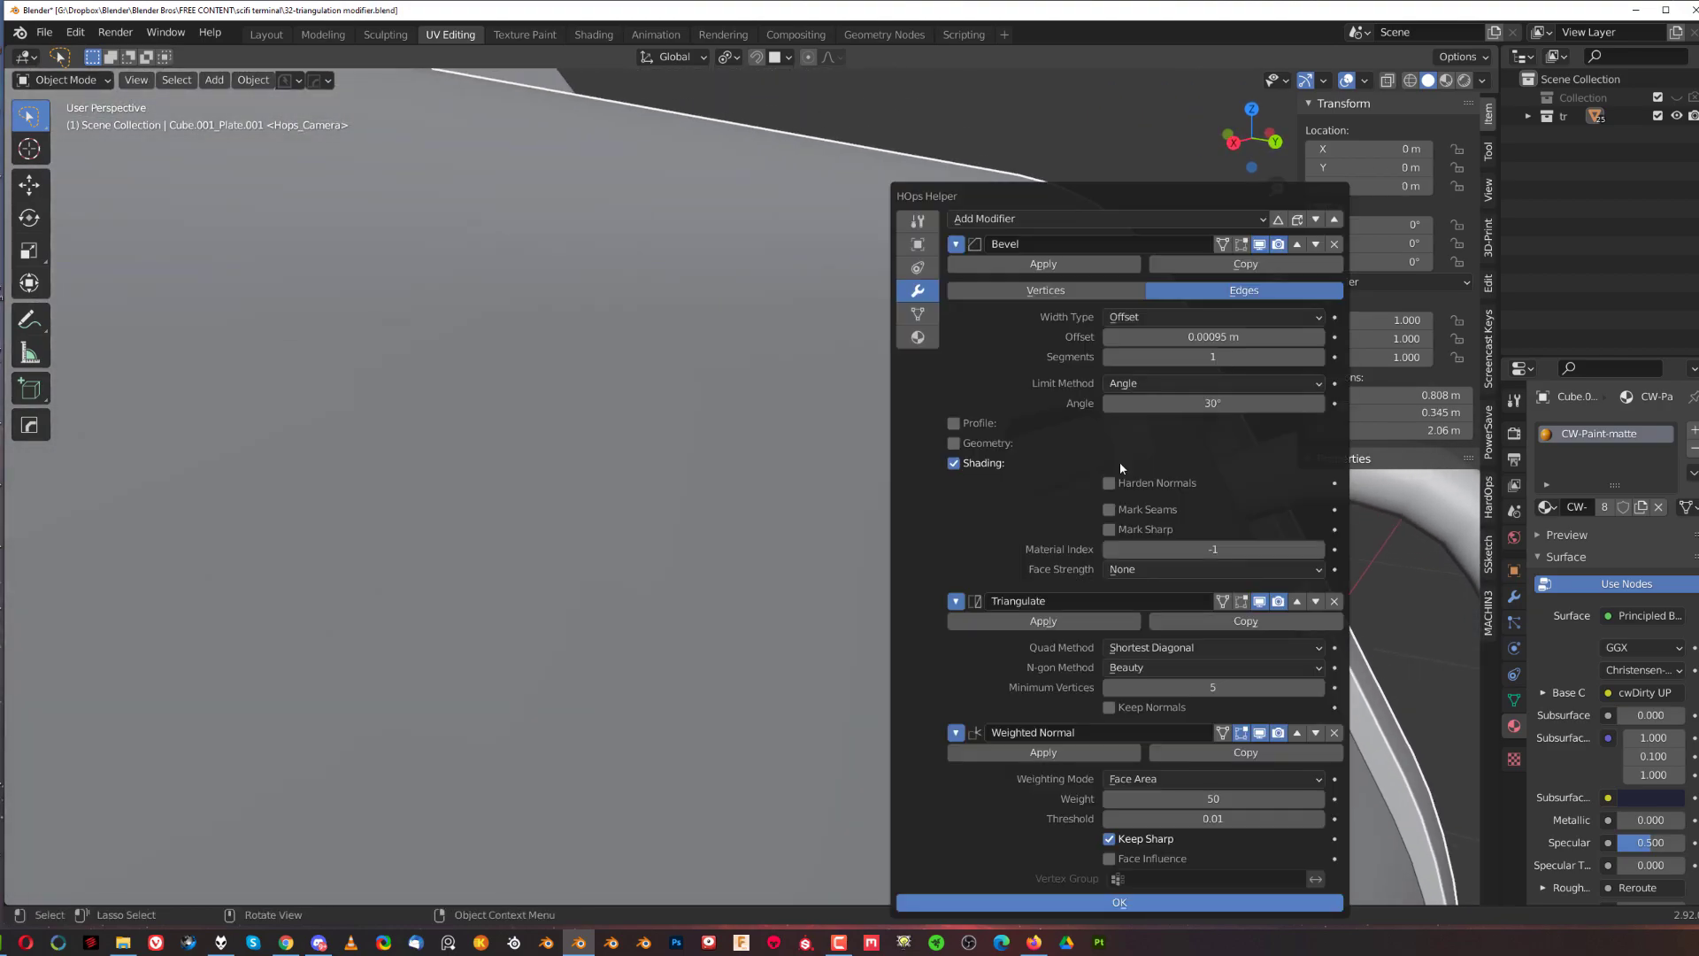
pyautogui.click(1138, 486)
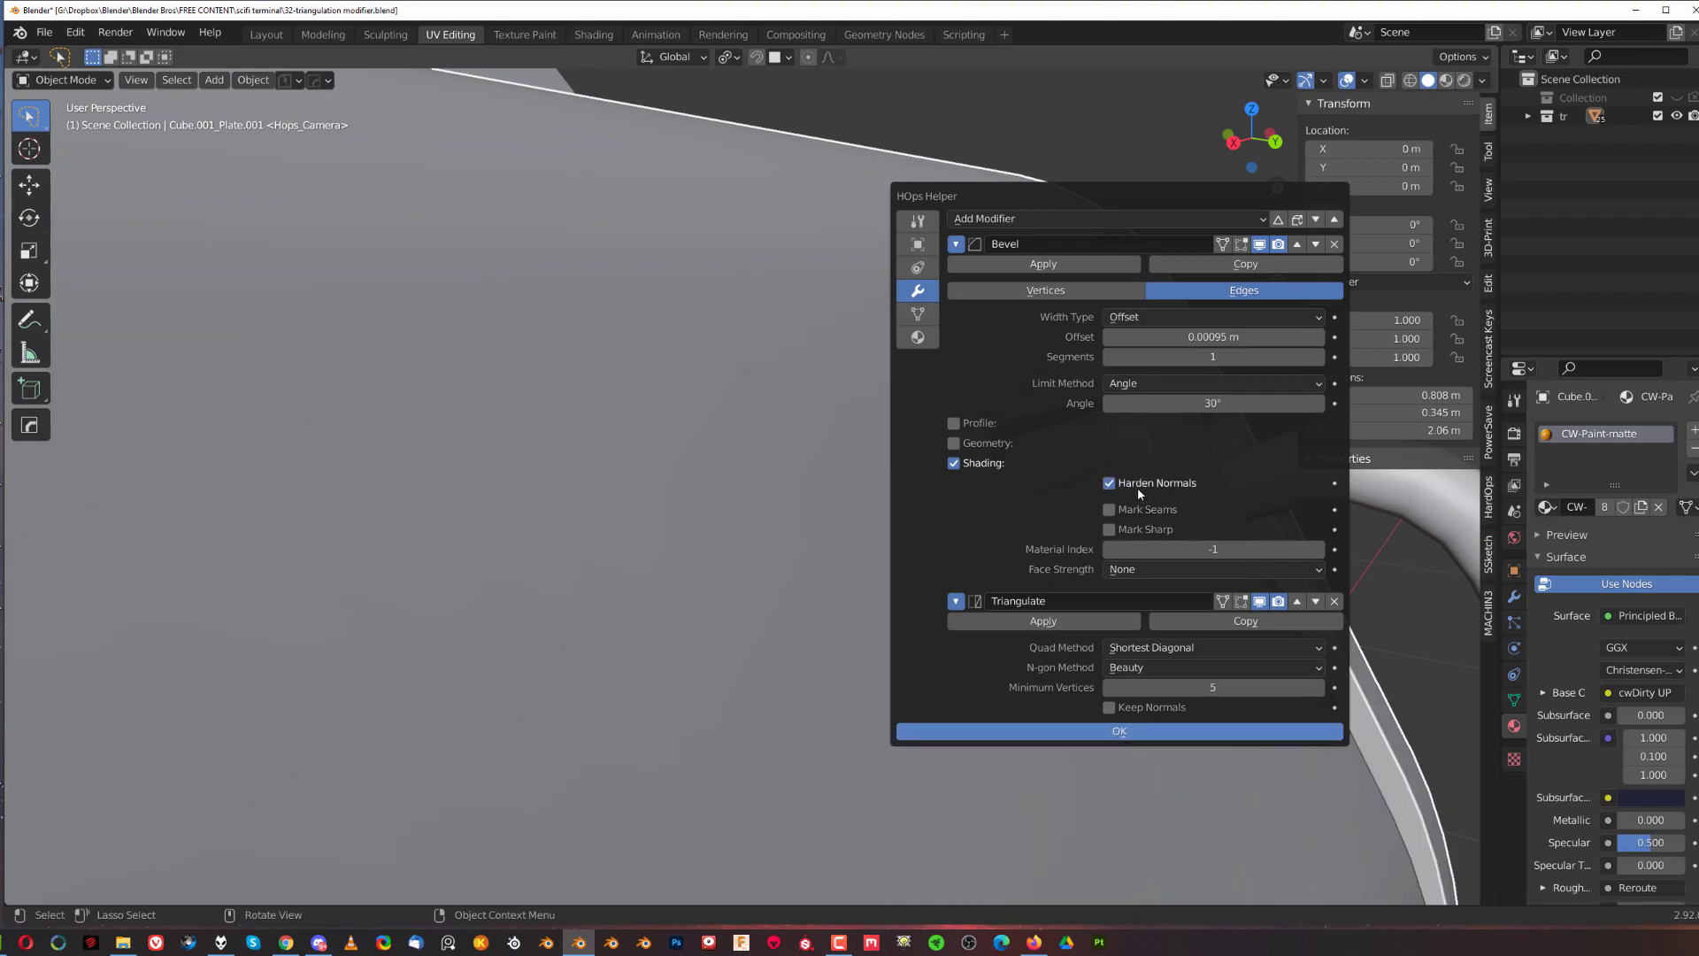
pyautogui.click(832, 480)
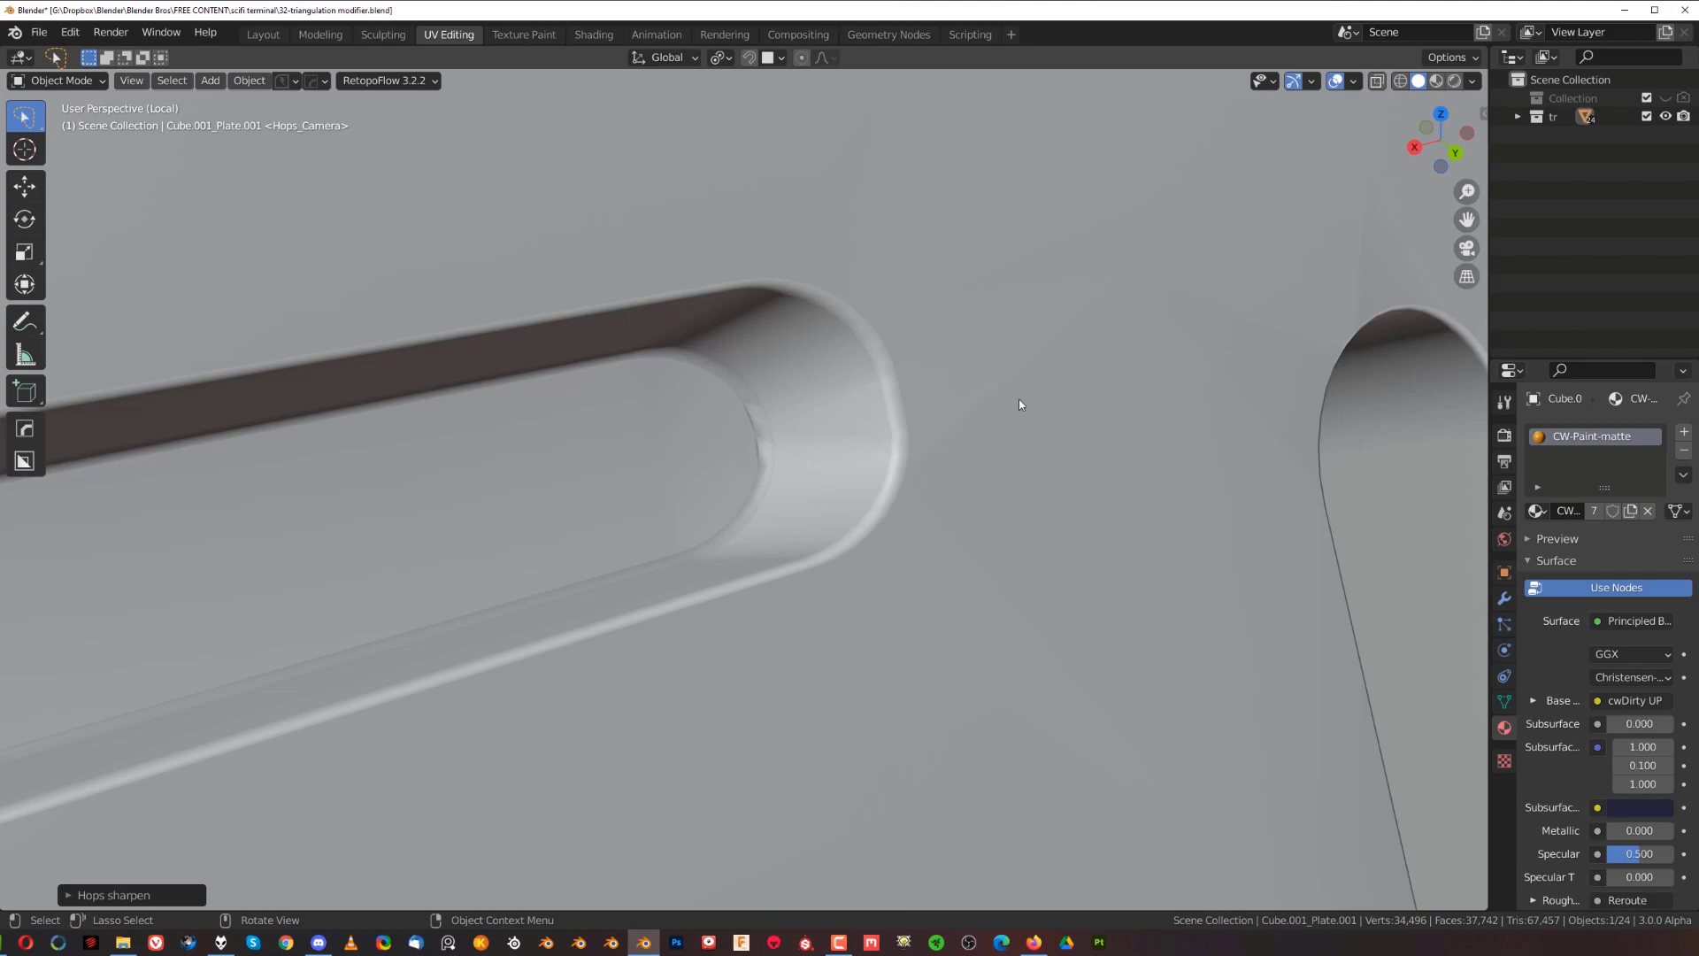
# Set the isolated front panel's Weighted Normal weight to 100 and enable Face Influence.
pyautogui.scroll(-5, 968, 455)
pyautogui.moveTo(576, 545); pyautogui.dragTo(1049, 414, button='middle')
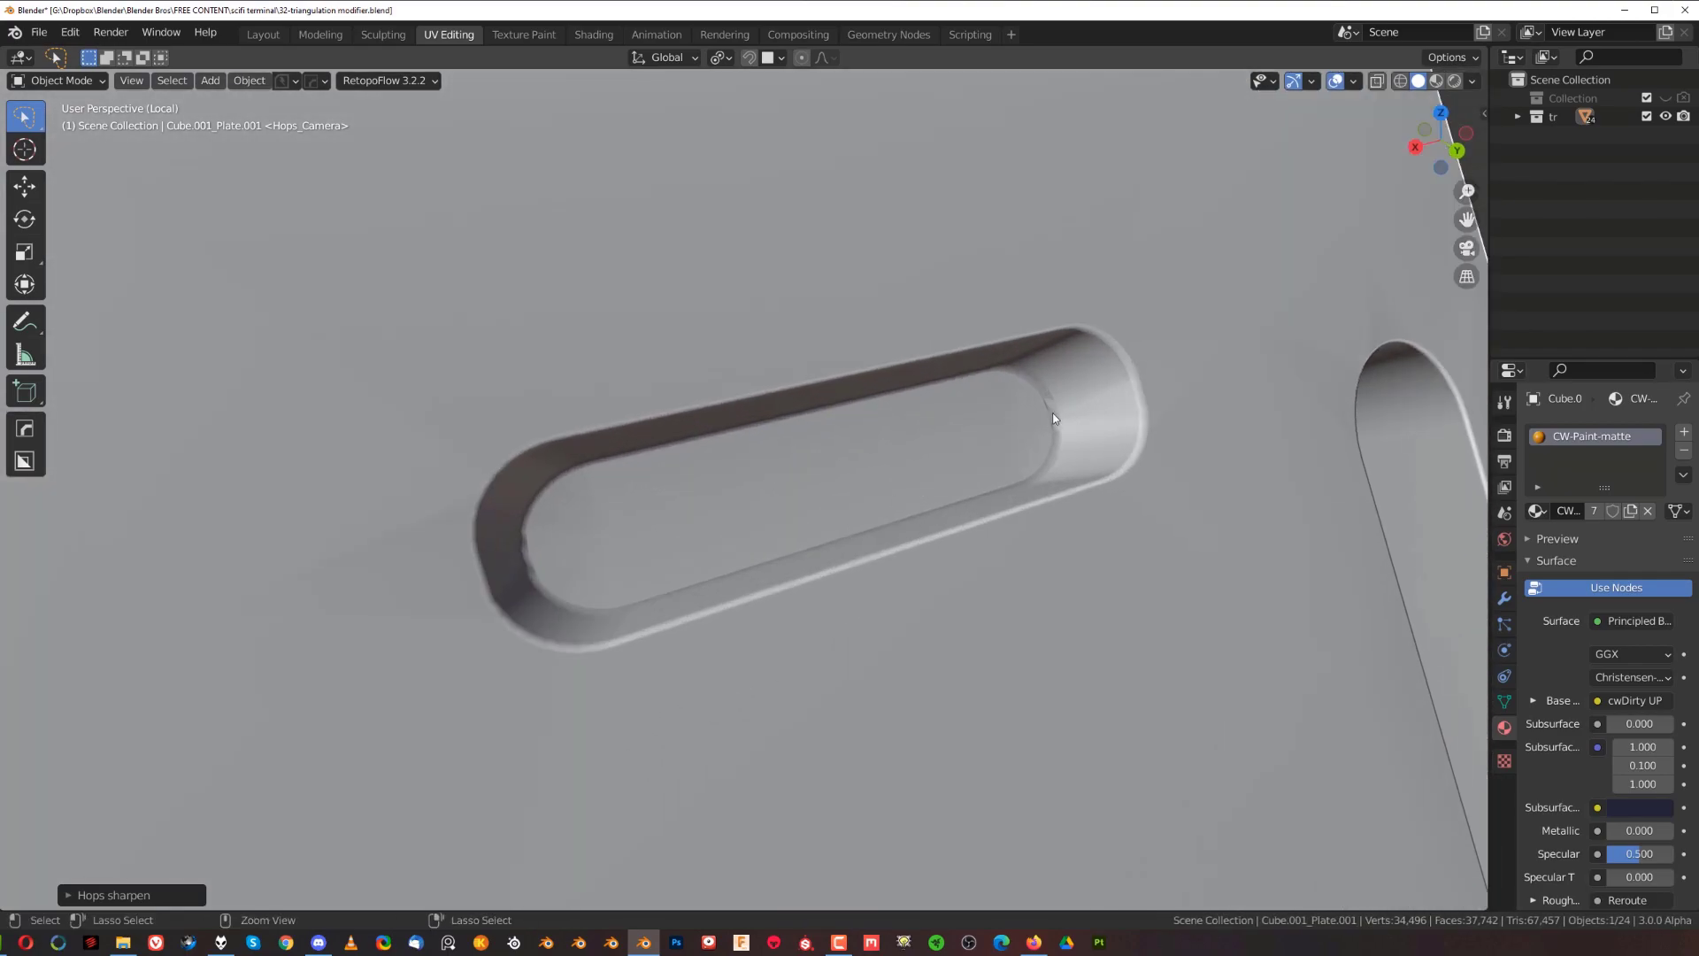
pyautogui.hotkey('ctrl', '`')
pyautogui.moveTo(1103, 200); pyautogui.dragTo(1484, 173)
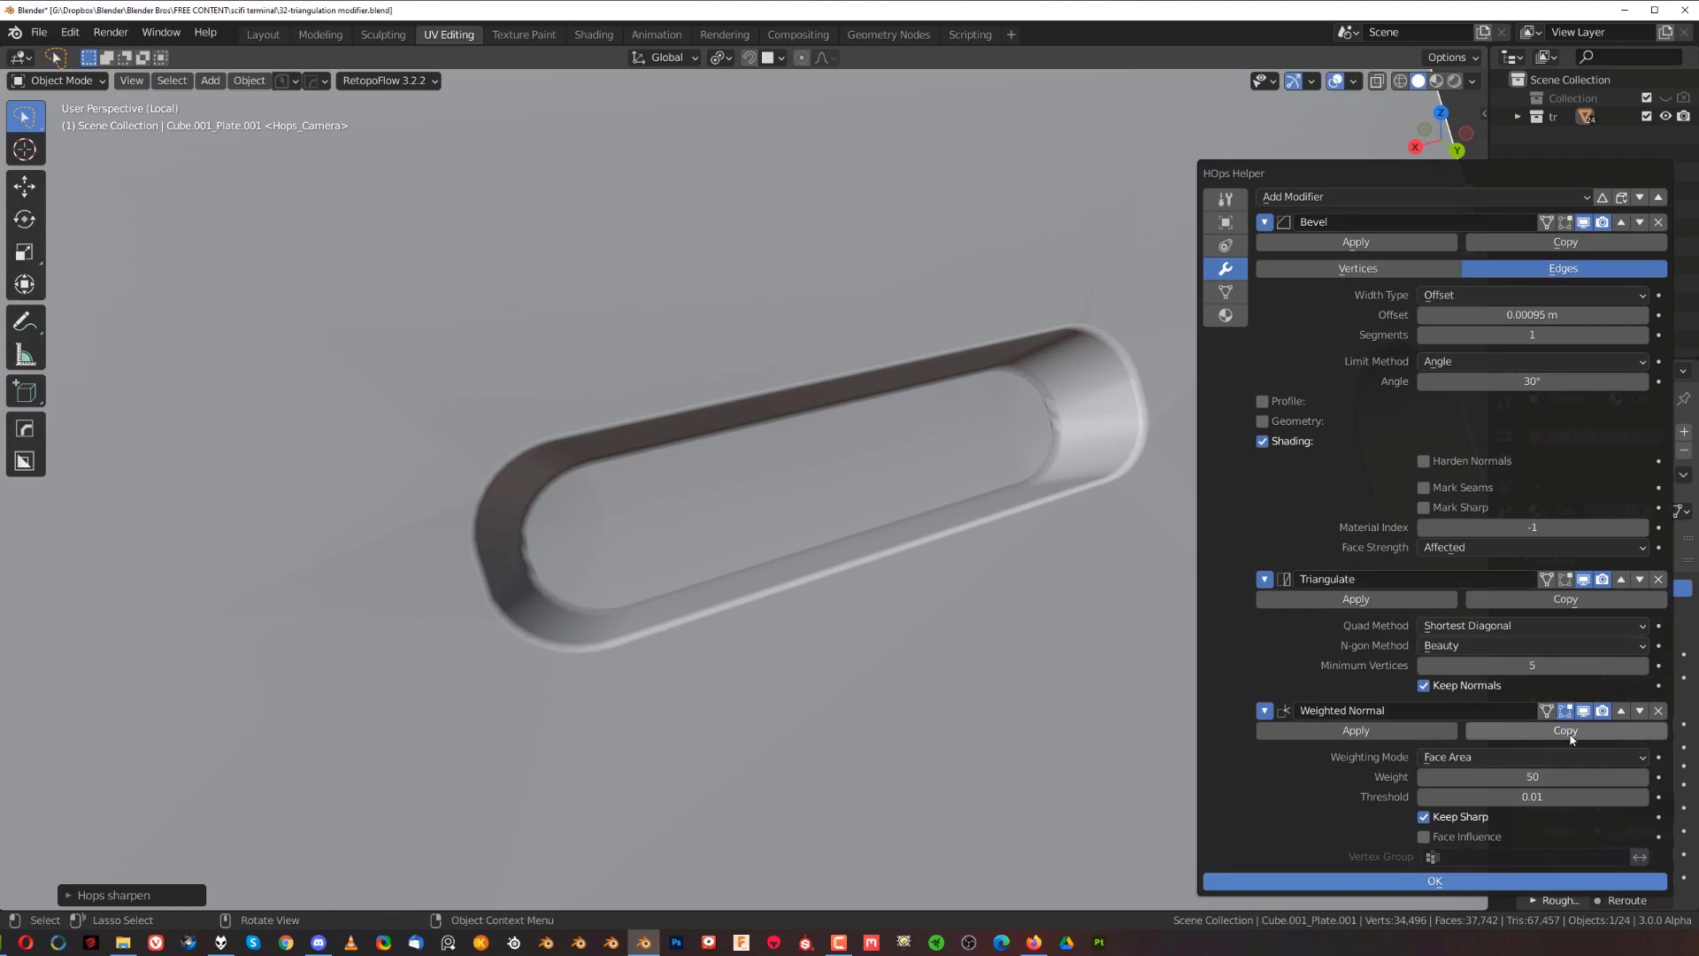
pyautogui.moveTo(1568, 776); pyautogui.dragTo(1641, 776)
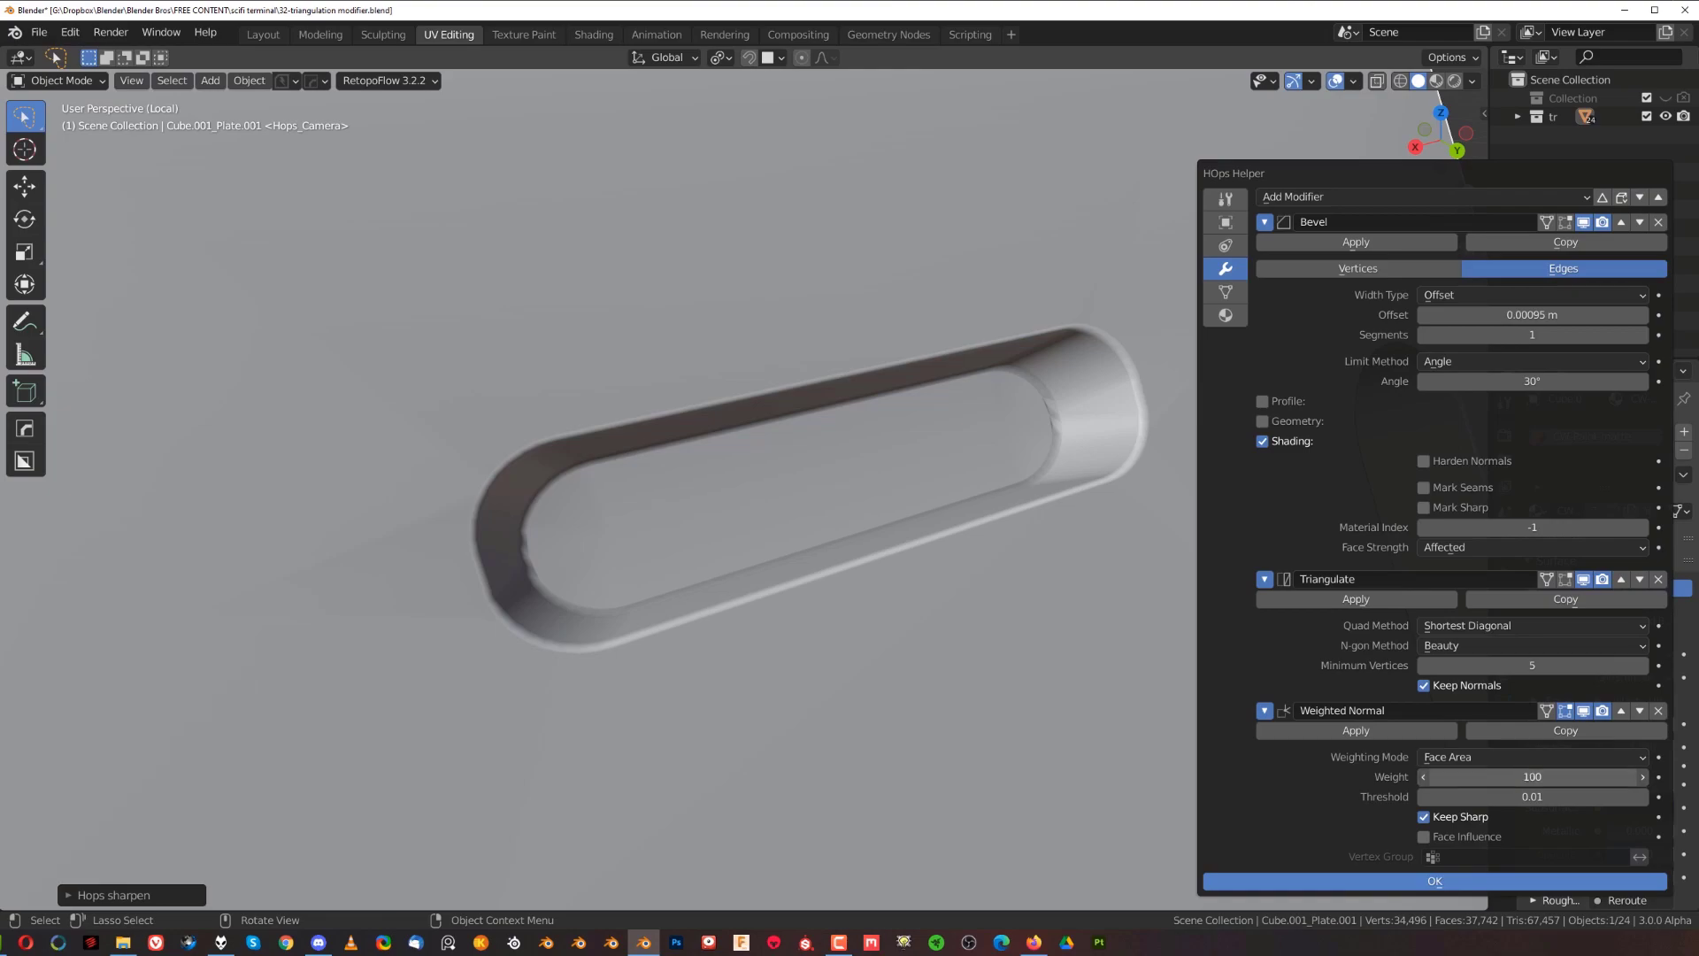
pyautogui.click(1440, 838)
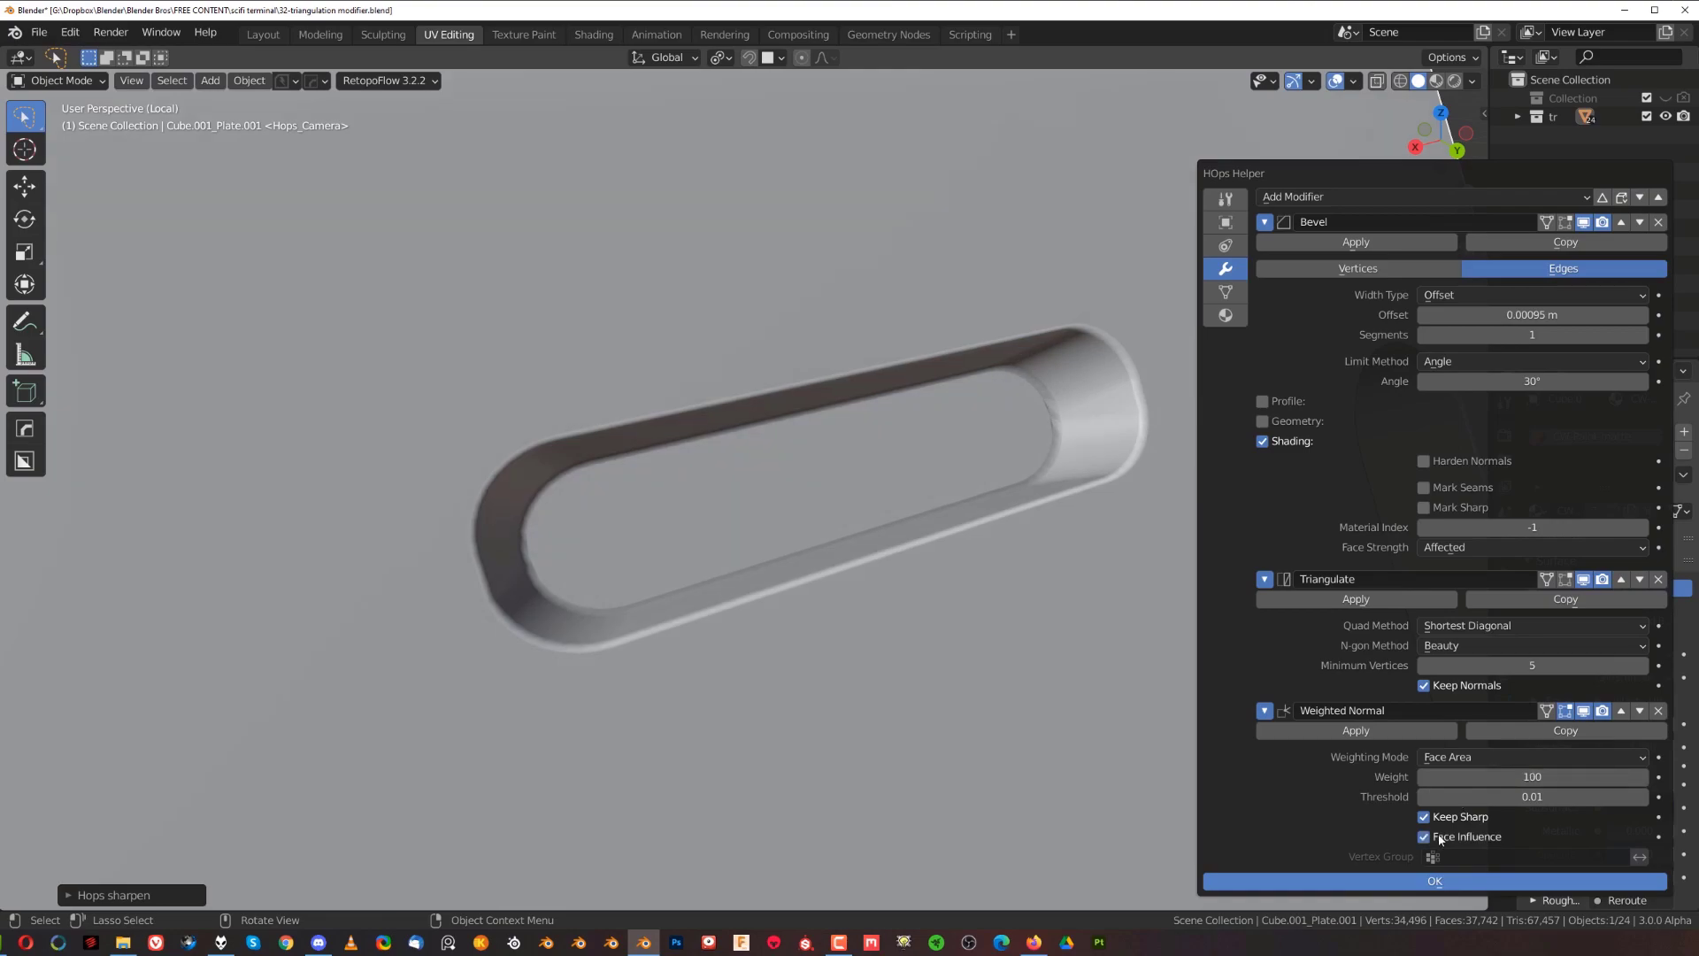
# Switch the panel's Bevel Face Strength to None for comparison and set it back to Affected.
pyautogui.click(1484, 548)
pyautogui.click(1485, 572)
pyautogui.click(1484, 552)
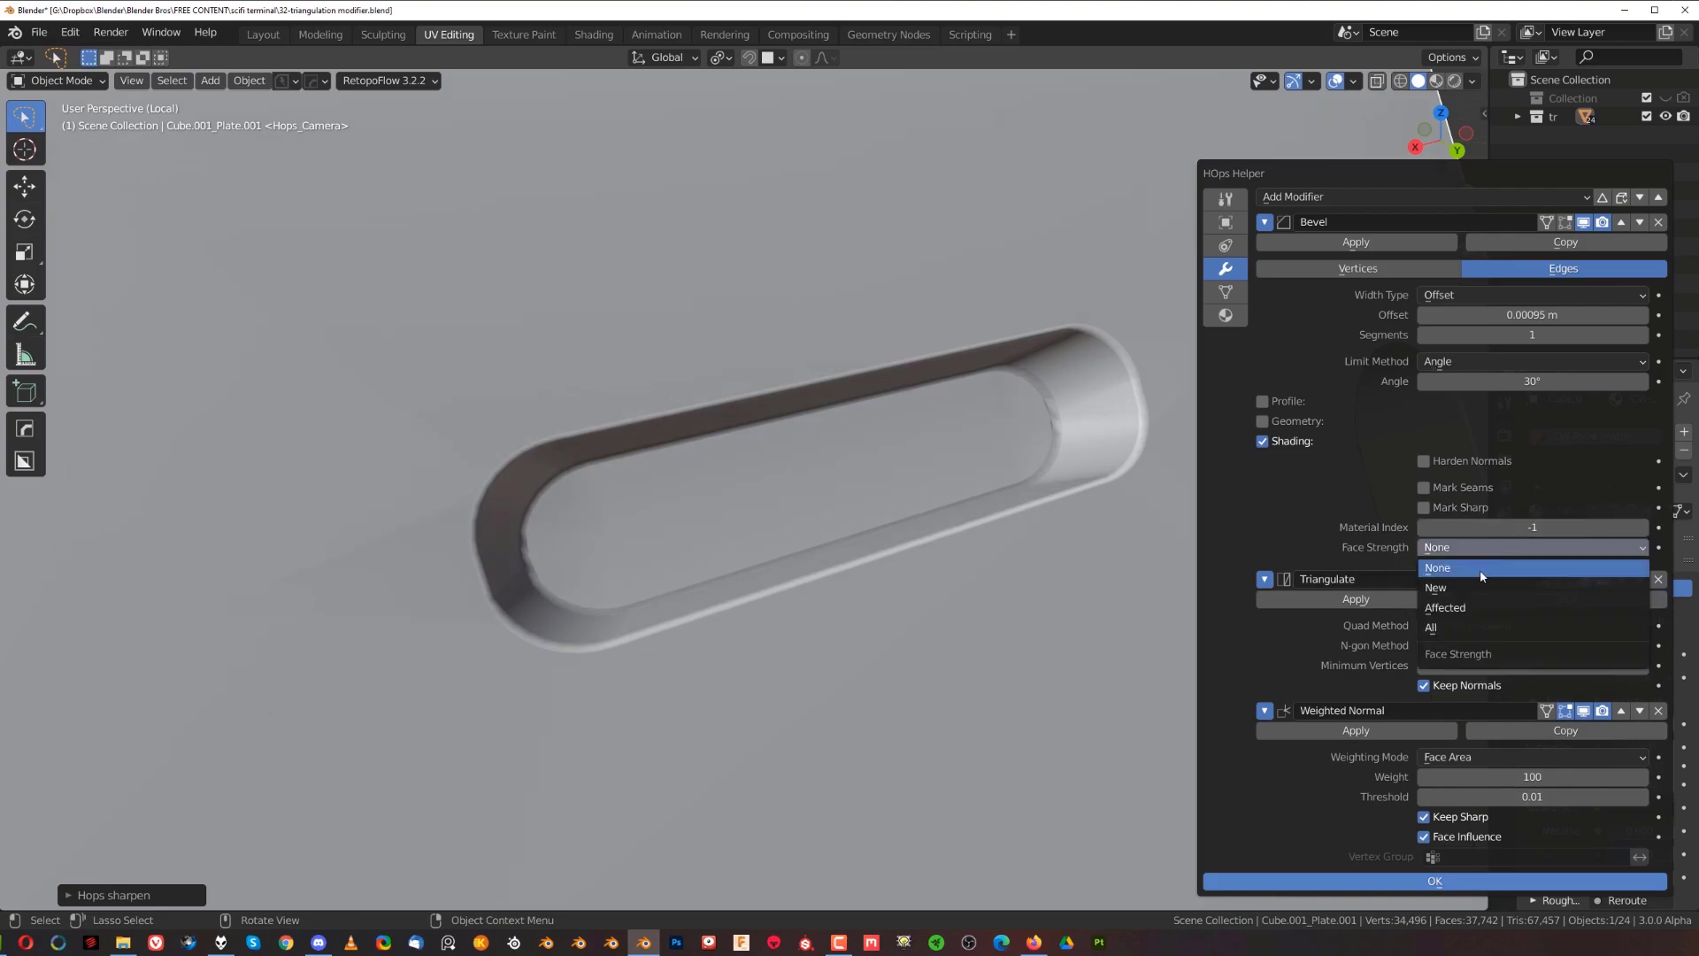
pyautogui.click(1489, 606)
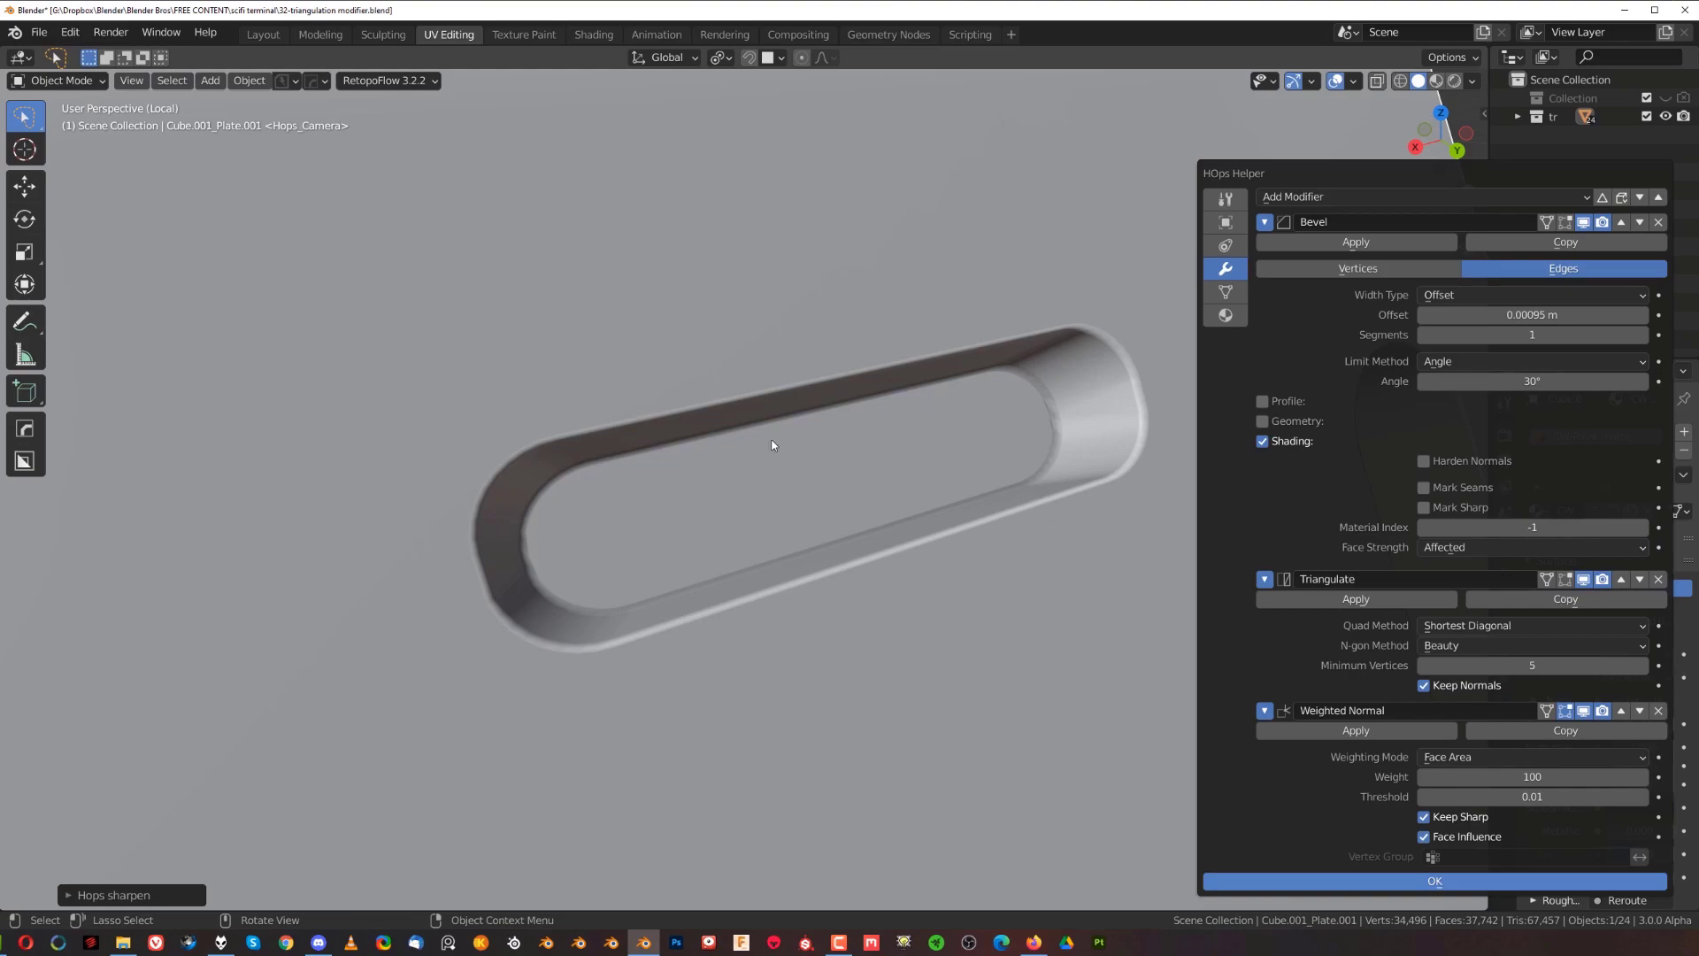
pyautogui.click(790, 370)
# Add a cube to the scene and move it clear of the front panel.
pyautogui.scroll(-20, 770, 402)
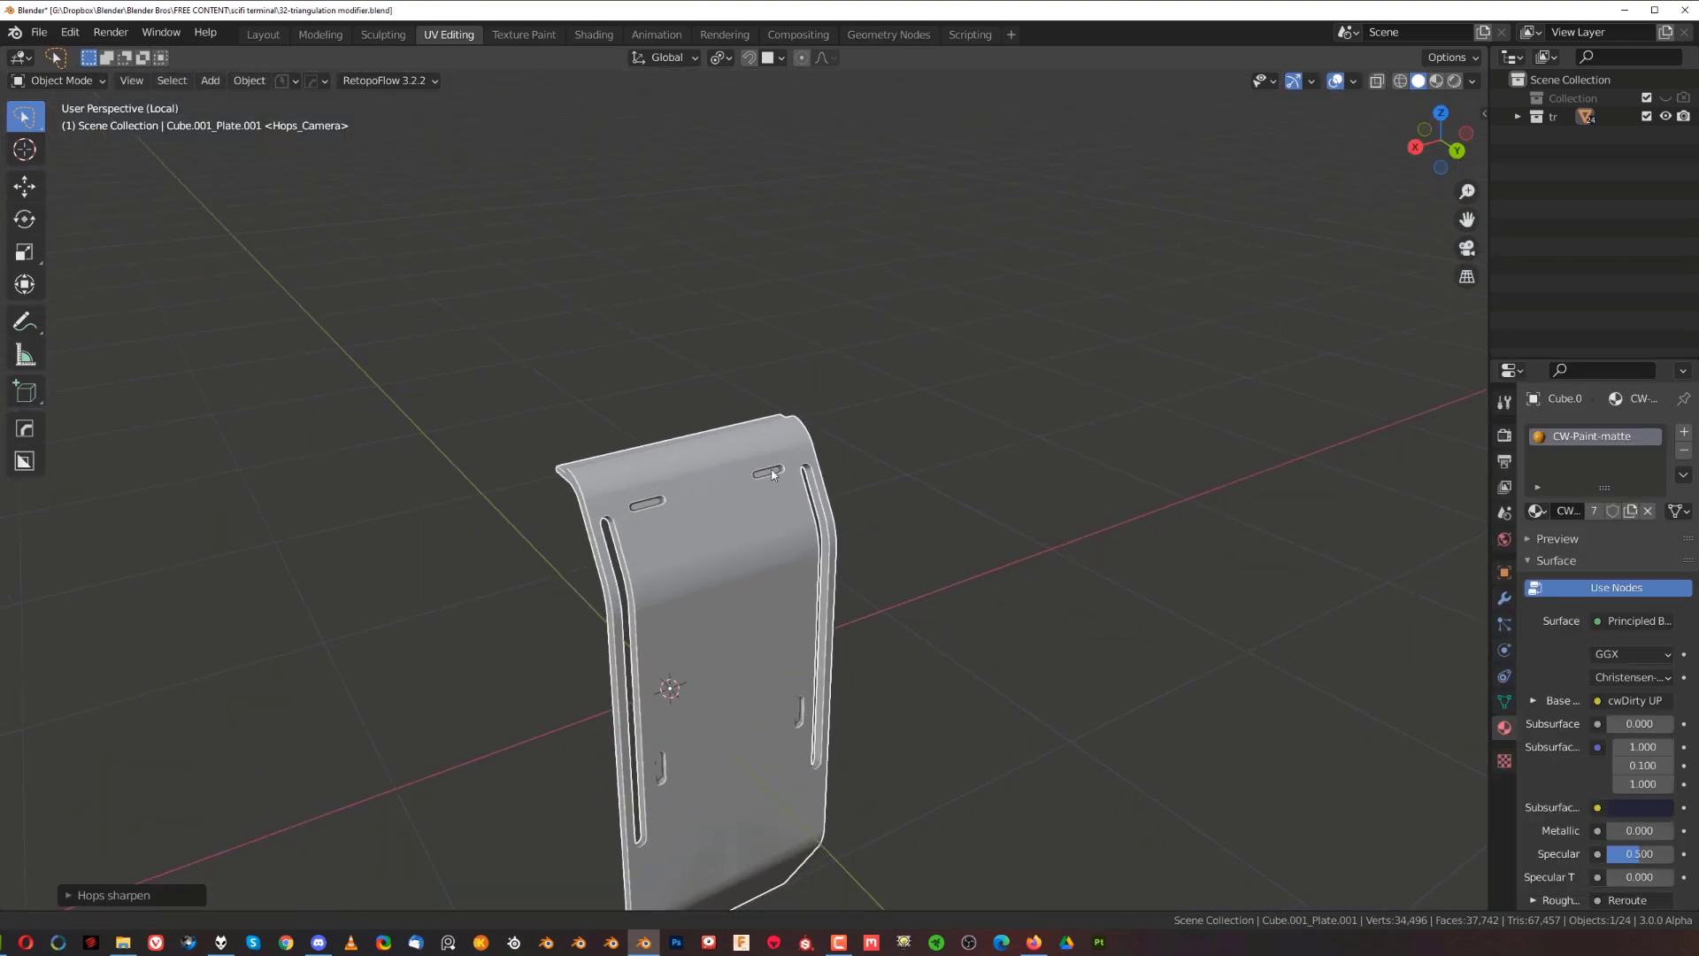
pyautogui.keyDown('shift'); pyautogui.moveTo(655, 595); pyautogui.dragTo(841, 459, button='middle'); pyautogui.keyUp('shift')
pyautogui.hotkey('shift', 'a')
pyautogui.moveTo(735, 474)
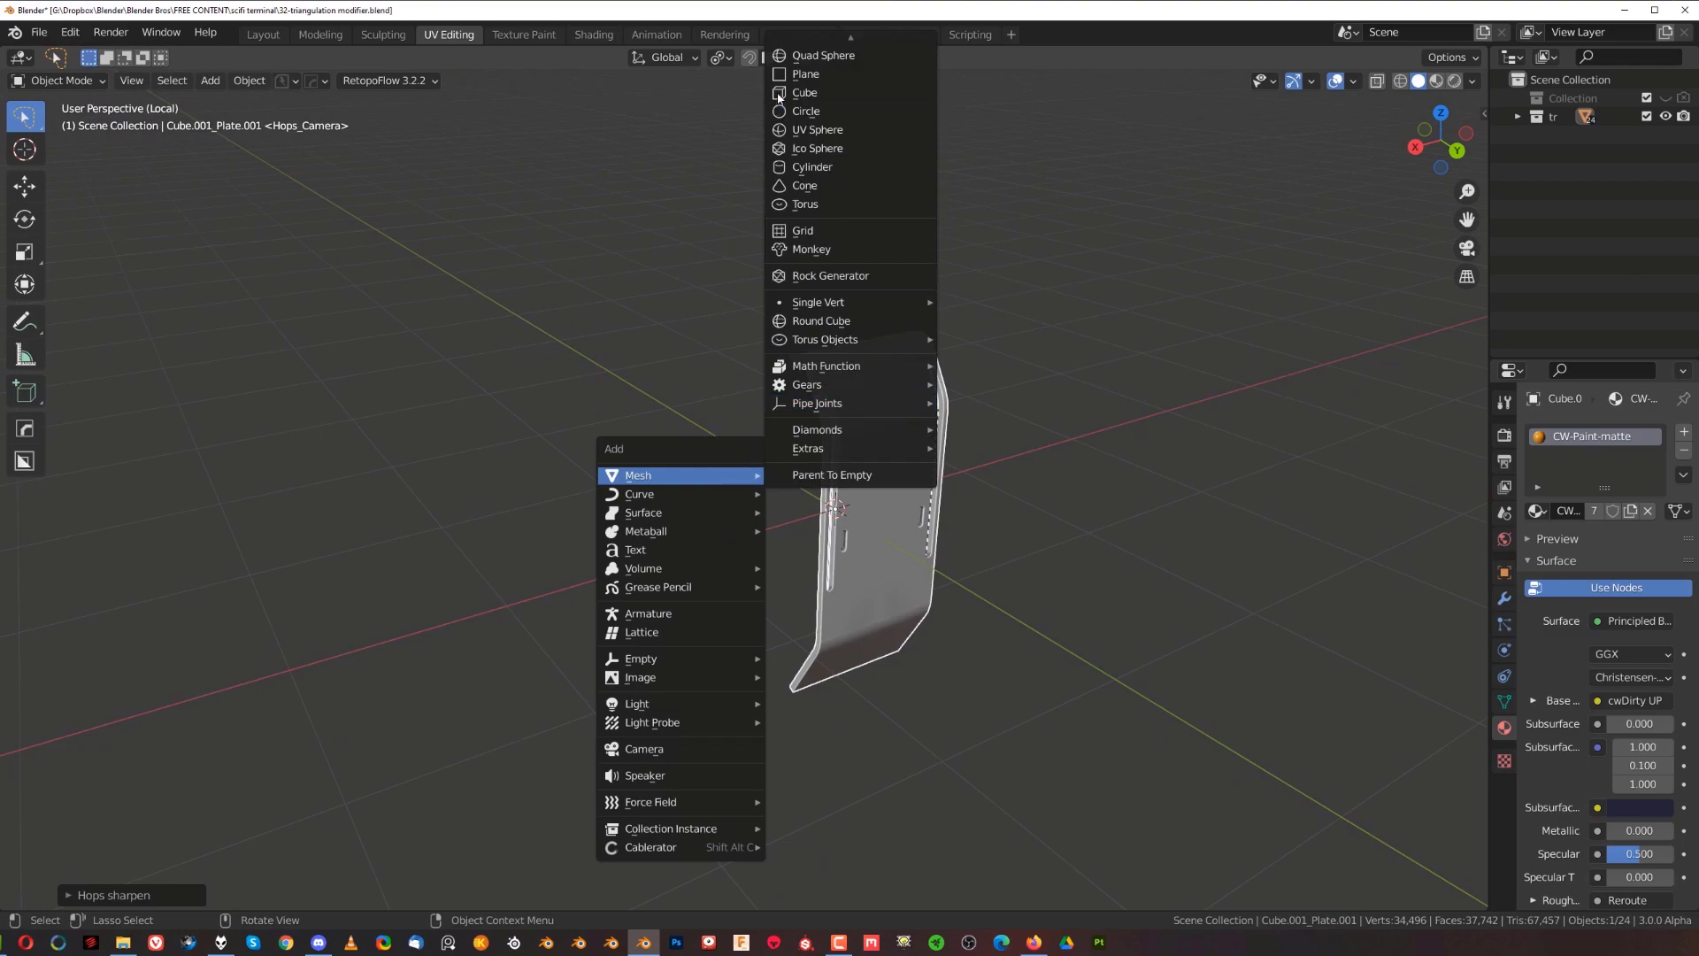
pyautogui.click(817, 92)
pyautogui.press('g')
pyautogui.click(531, 469)
# Enable the Harden Normals (HN) workflow option for the new cube in the HOps Helper's general options.
pyautogui.keyDown('shift'); pyautogui.moveTo(694, 455); pyautogui.dragTo(1015, 437, button='middle'); pyautogui.keyUp('shift')
pyautogui.scroll(-1, 1016, 437)
pyautogui.hotkey('ctrl', '`')
pyautogui.click(794, 455)
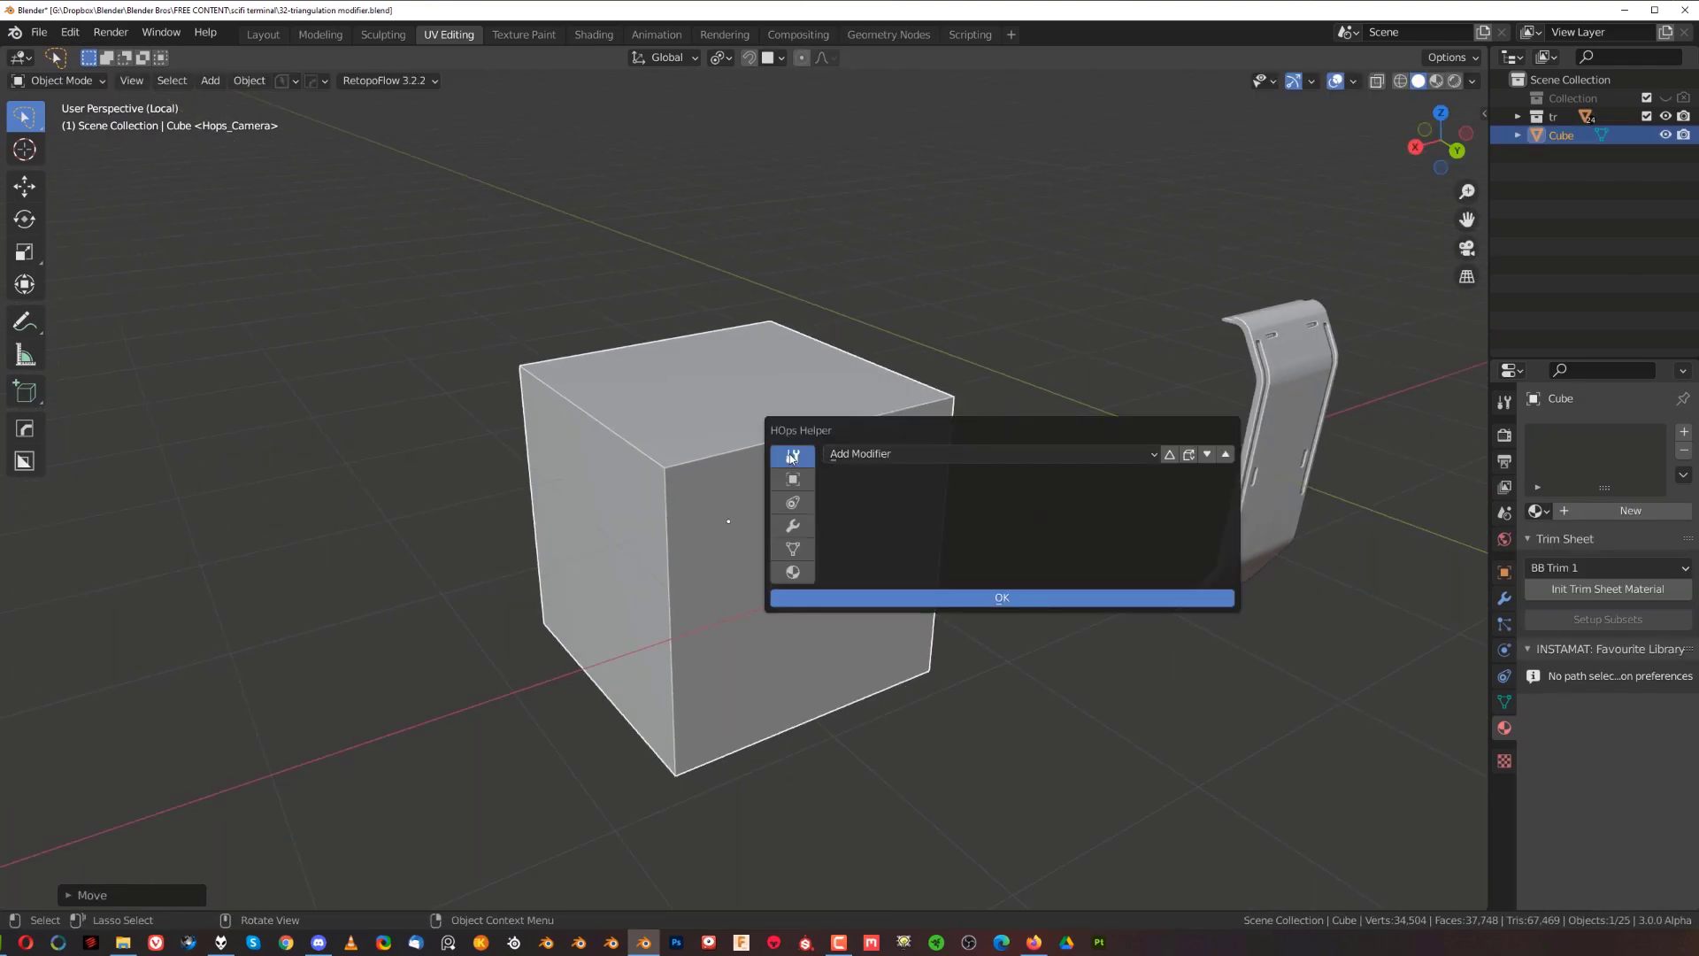
pyautogui.moveTo(959, 314); pyautogui.dragTo(1259, 228)
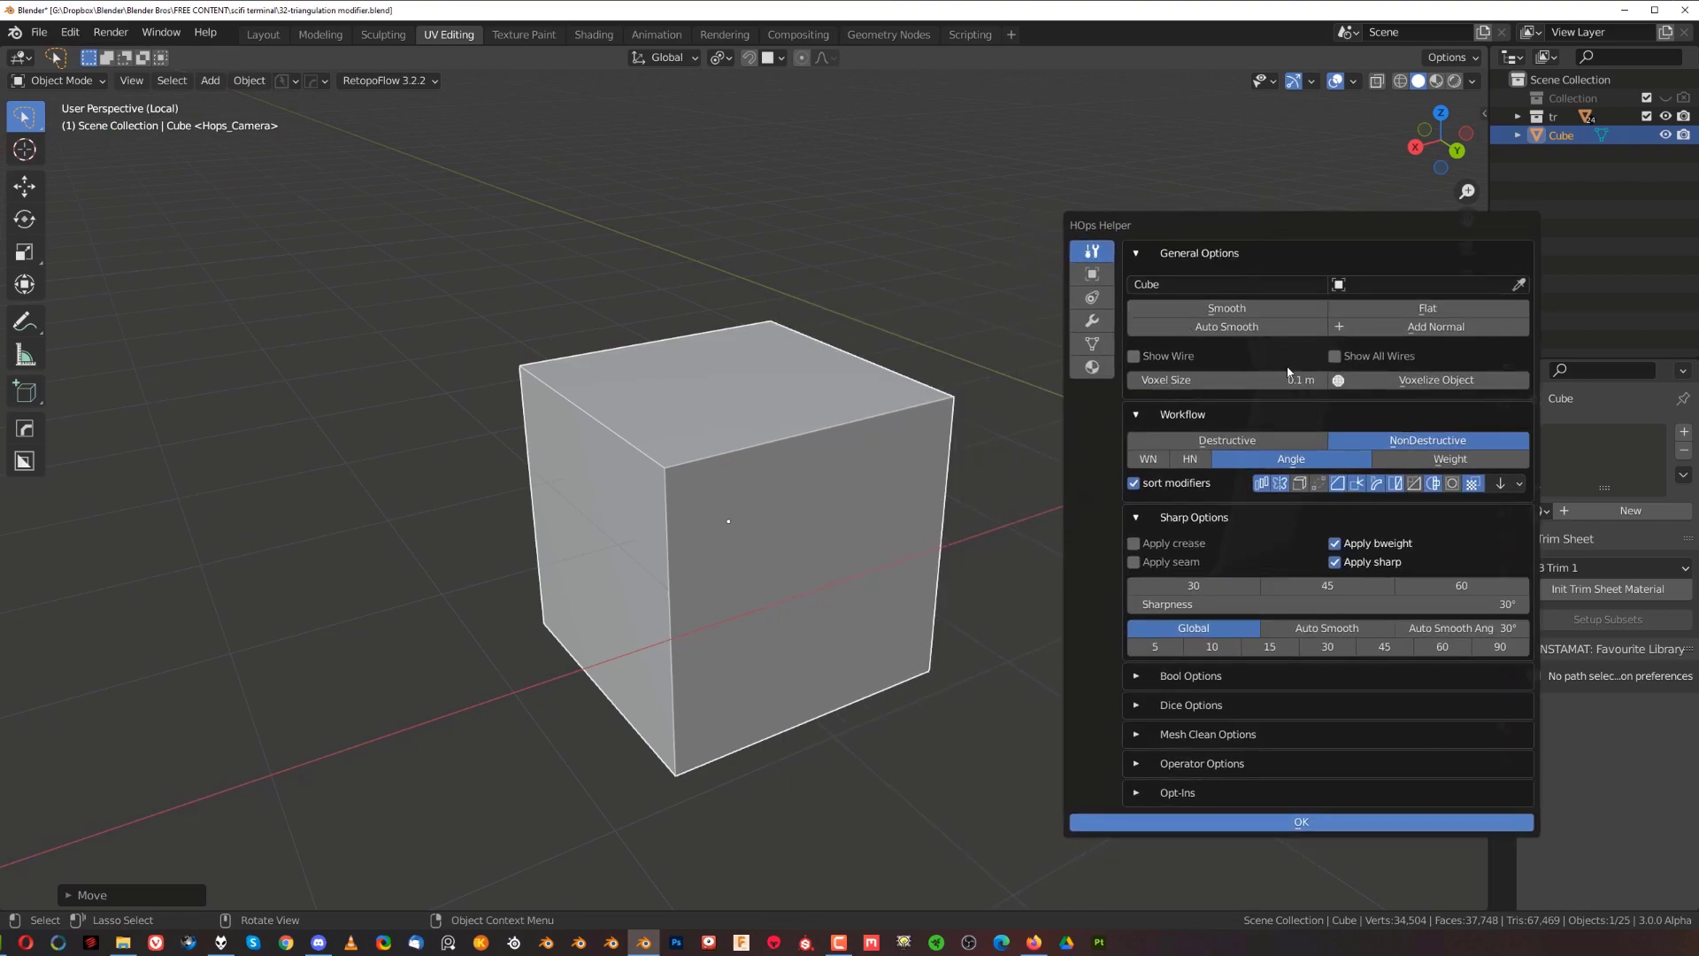
pyautogui.click(1202, 458)
pyautogui.scroll(3, 761, 423)
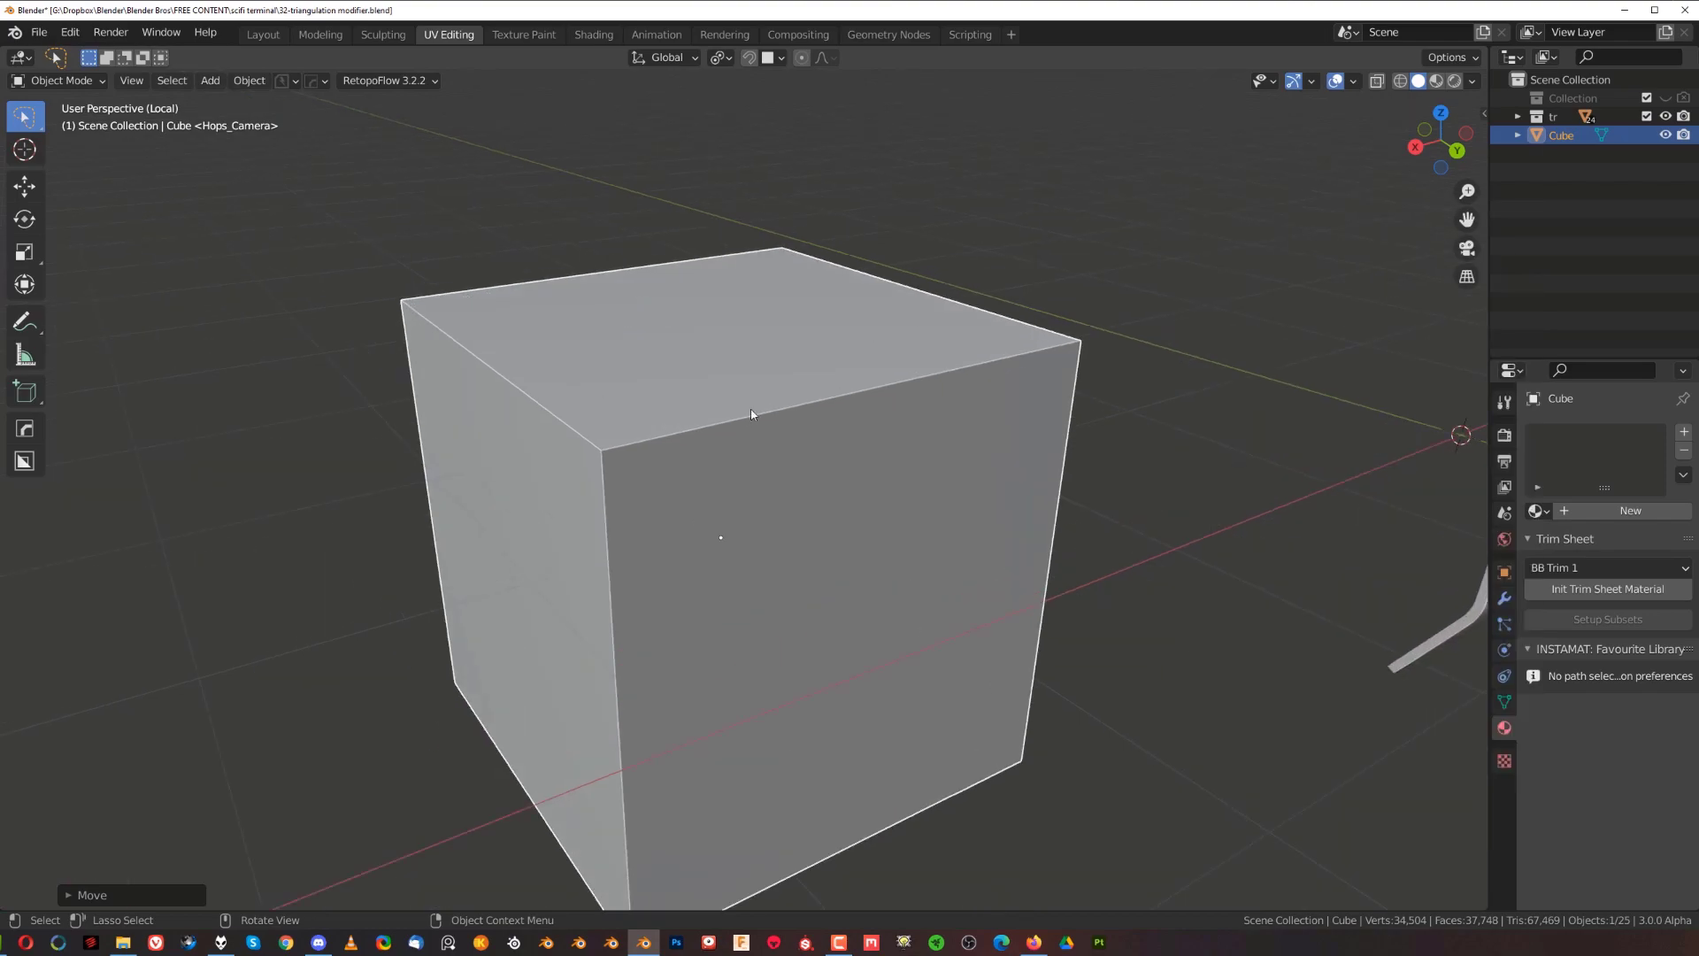
# Add a 3-segment bevel about 0.0145 m wide with a 30° angle limit to the cube and open its modifier settings.
pyautogui.press('q')
pyautogui.click(741, 423)
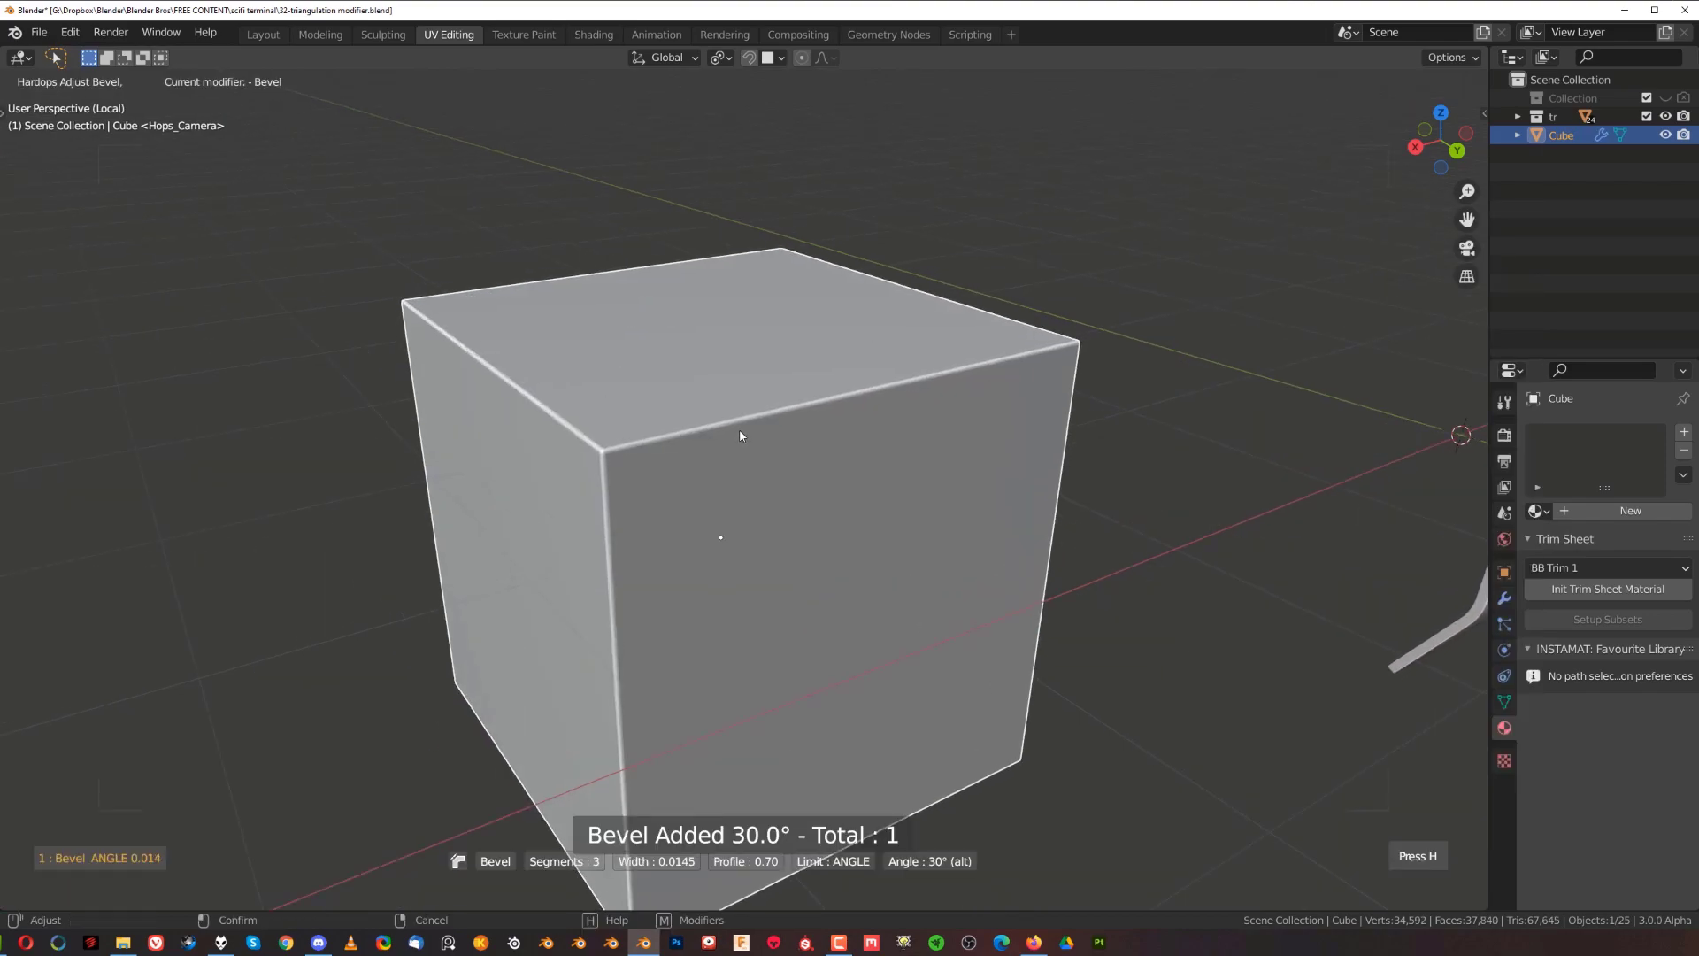
pyautogui.hotkey('ctrl', '`')
pyautogui.moveTo(823, 316); pyautogui.dragTo(1199, 216)
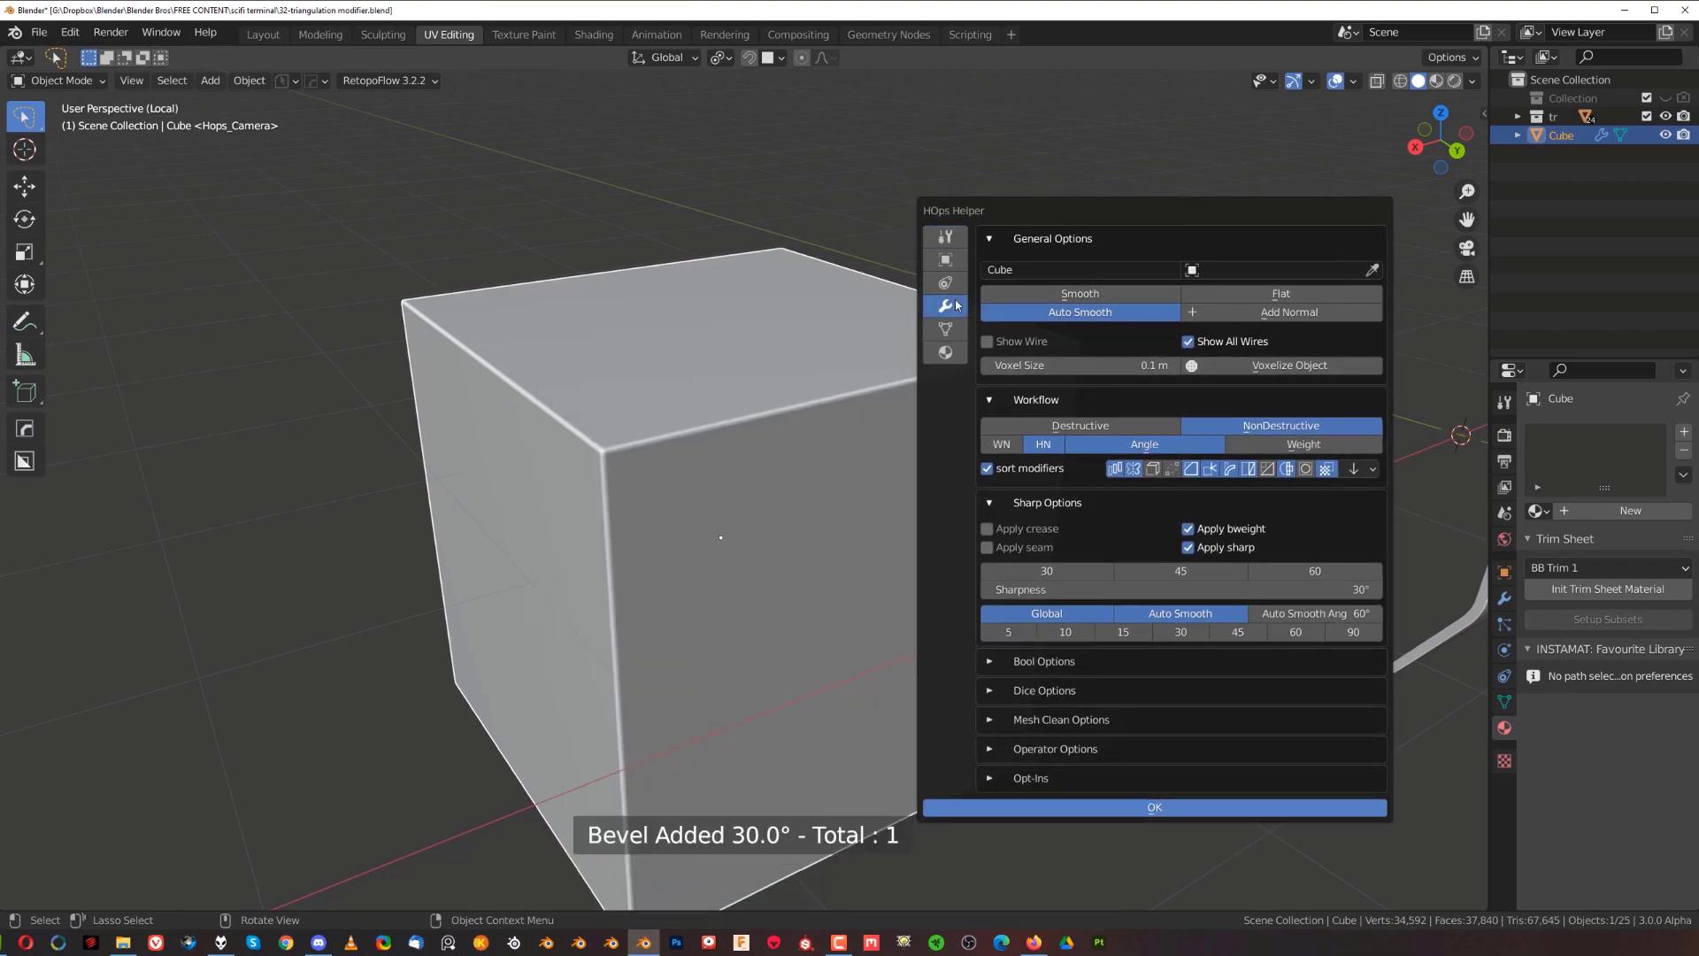
pyautogui.click(945, 305)
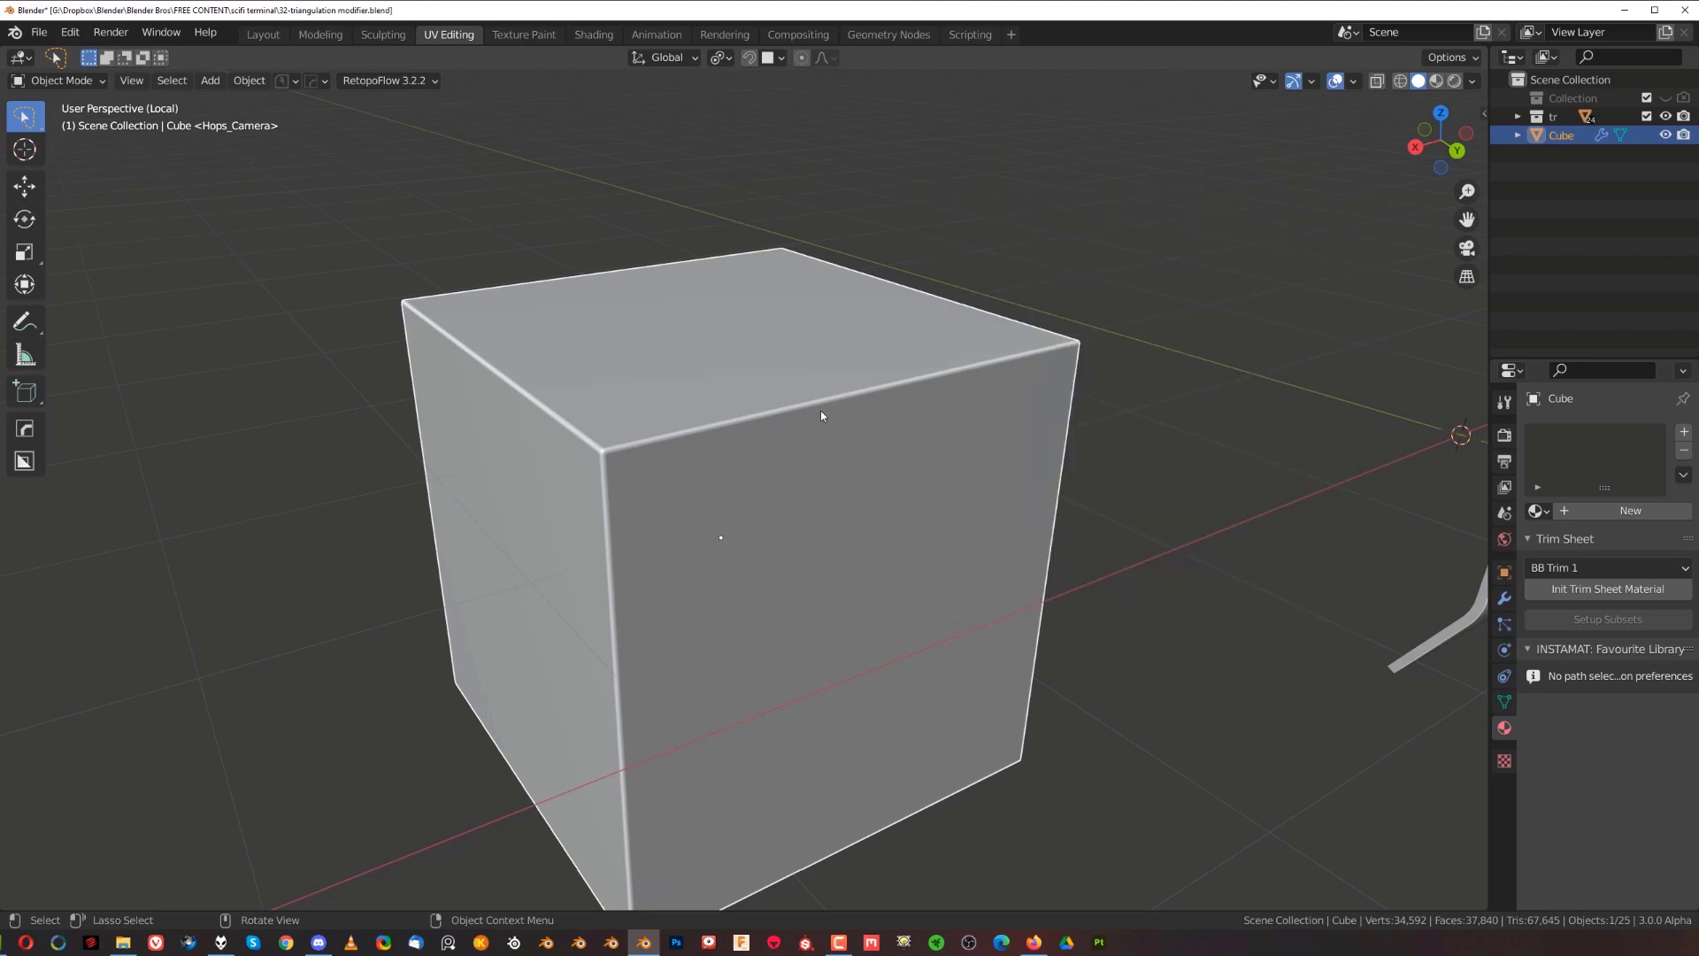
# Select the front panel and review its Bevel, Triangulate and Weighted Normal settings.
pyautogui.scroll(-8, 821, 410)
pyautogui.scroll(8, 740, 415)
pyautogui.keyDown('shift'); pyautogui.moveTo(984, 418); pyautogui.dragTo(762, 497, button='middle'); pyautogui.keyUp('shift')
pyautogui.scroll(2, 762, 497)
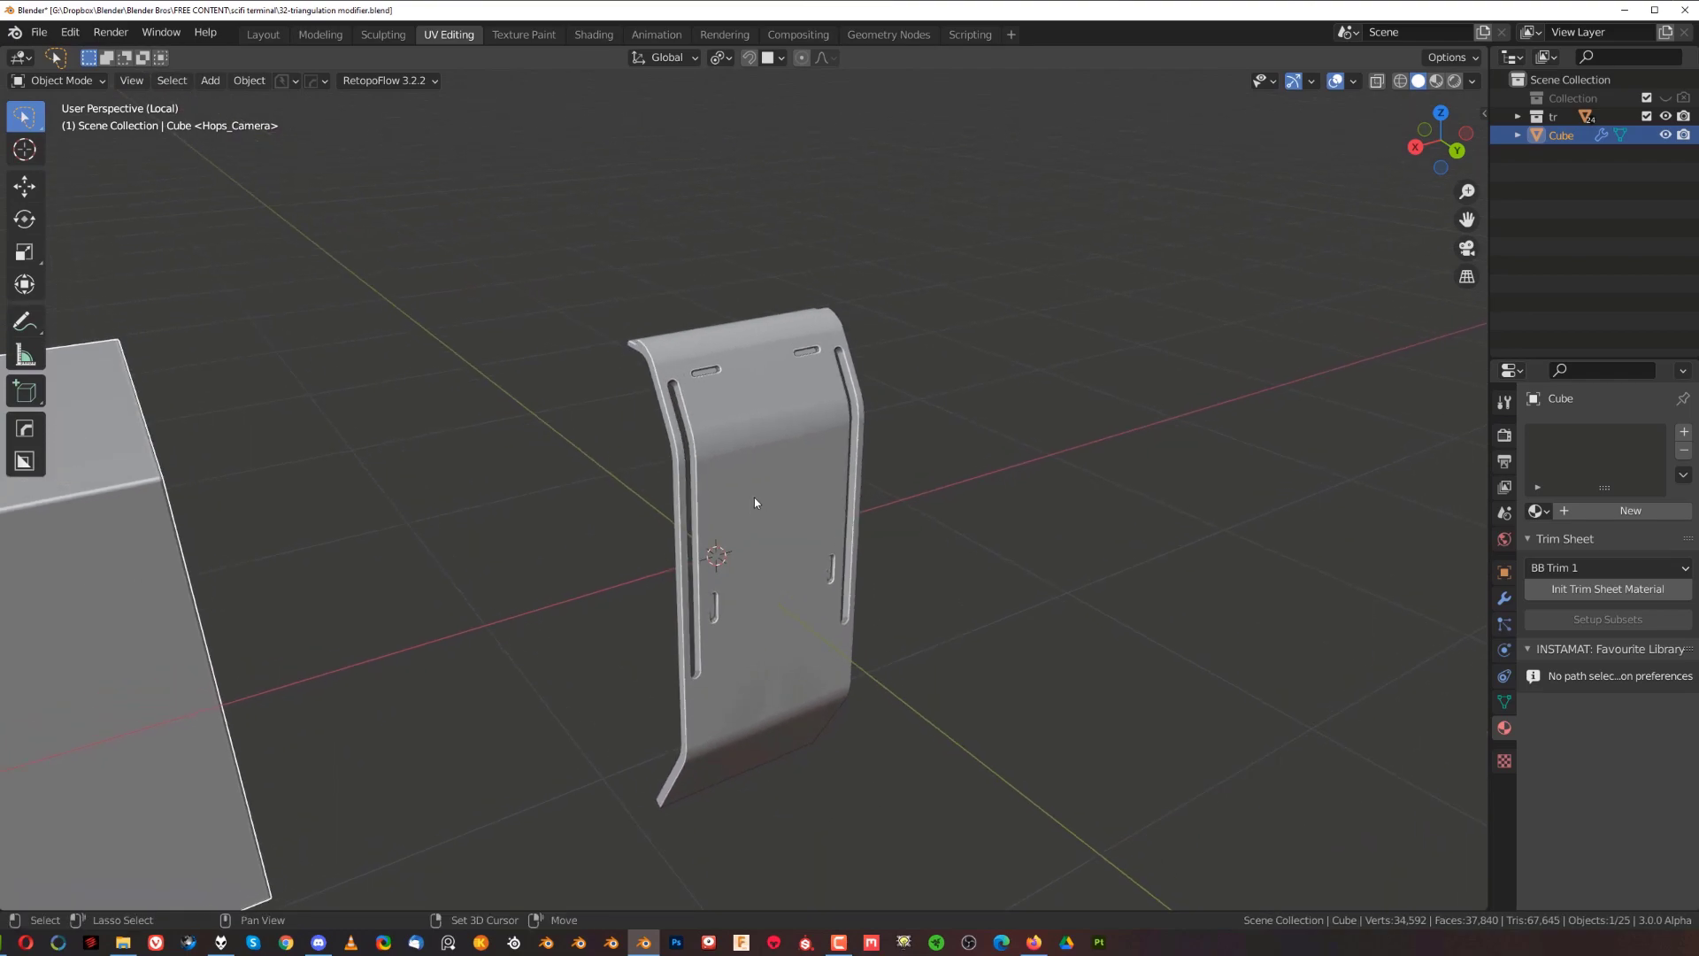
pyautogui.click(798, 427)
pyautogui.scroll(6, 832, 407)
pyautogui.hotkey('ctrl', '`')
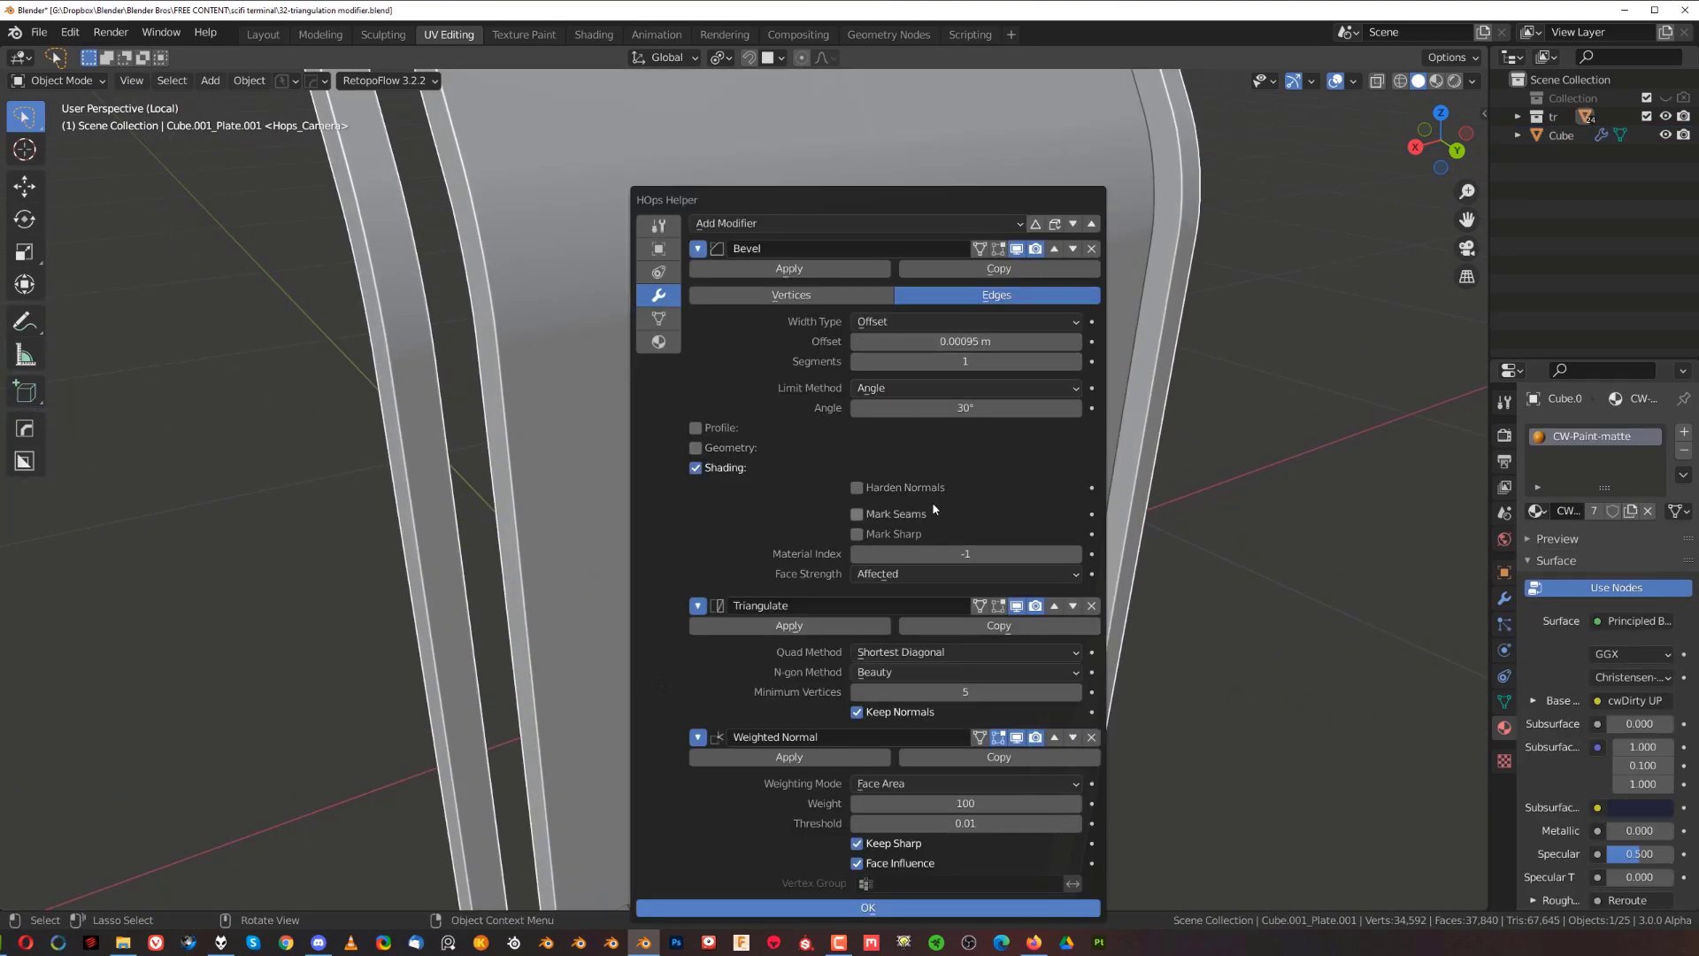
pyautogui.moveTo(895, 200); pyautogui.dragTo(1180, 110)
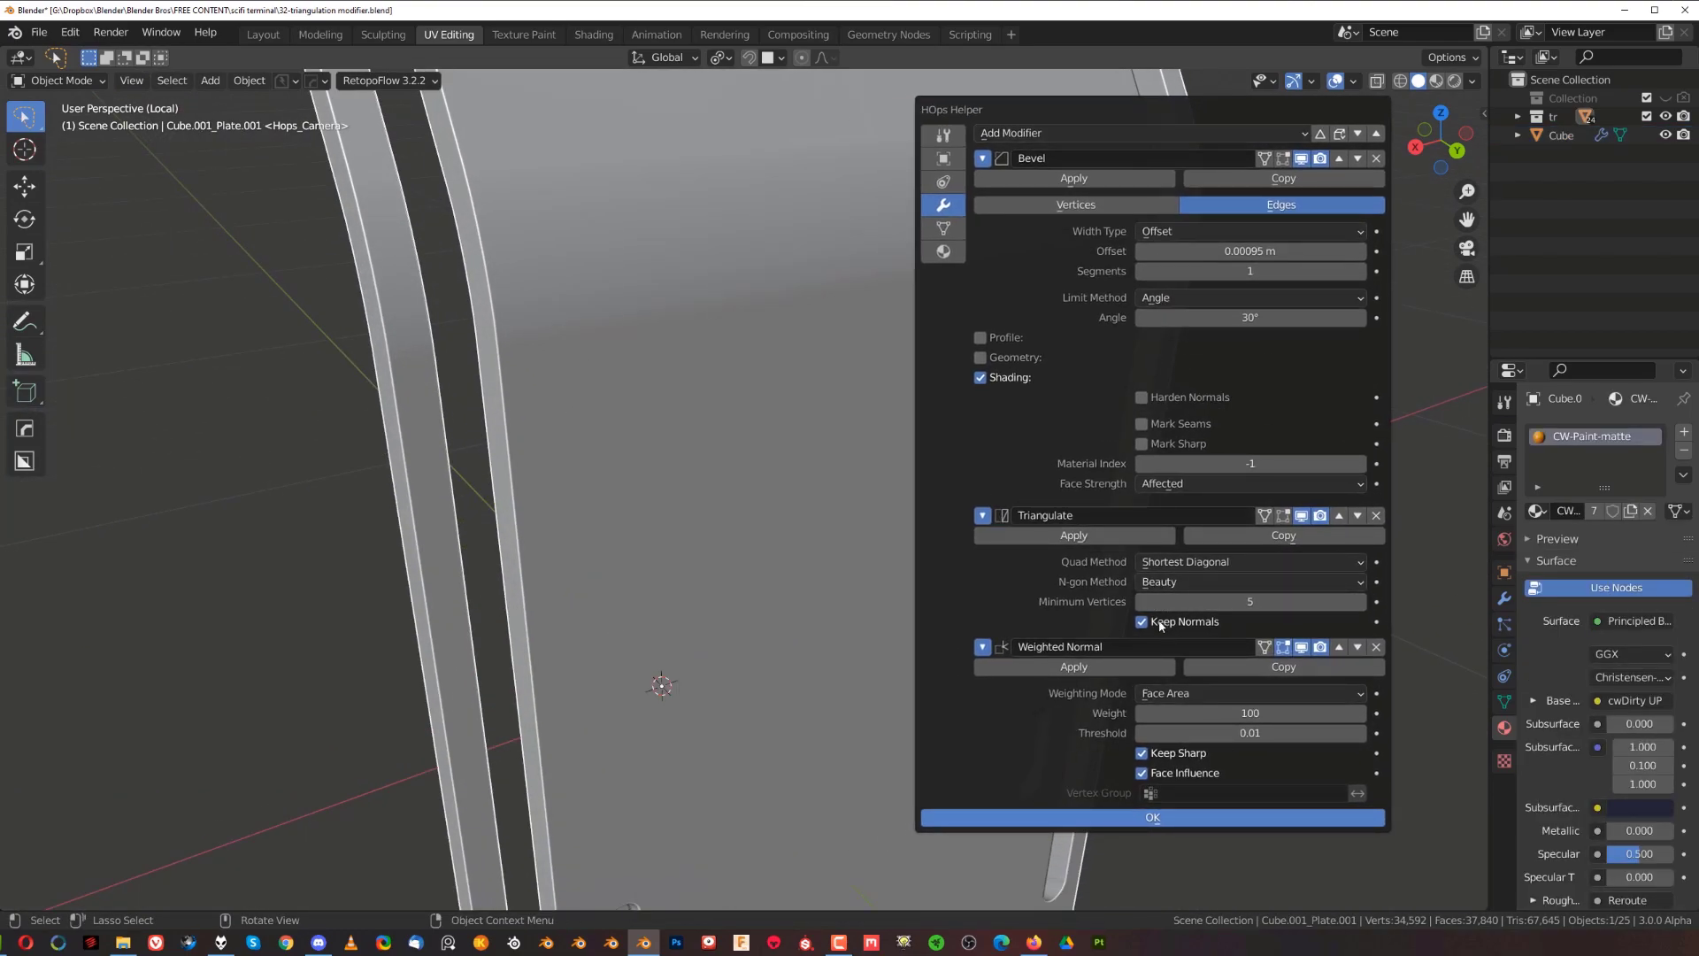
pyautogui.click(709, 272)
pyautogui.keyDown('shift'); pyautogui.moveTo(810, 337); pyautogui.dragTo(756, 573, button='middle'); pyautogui.keyUp('shift')
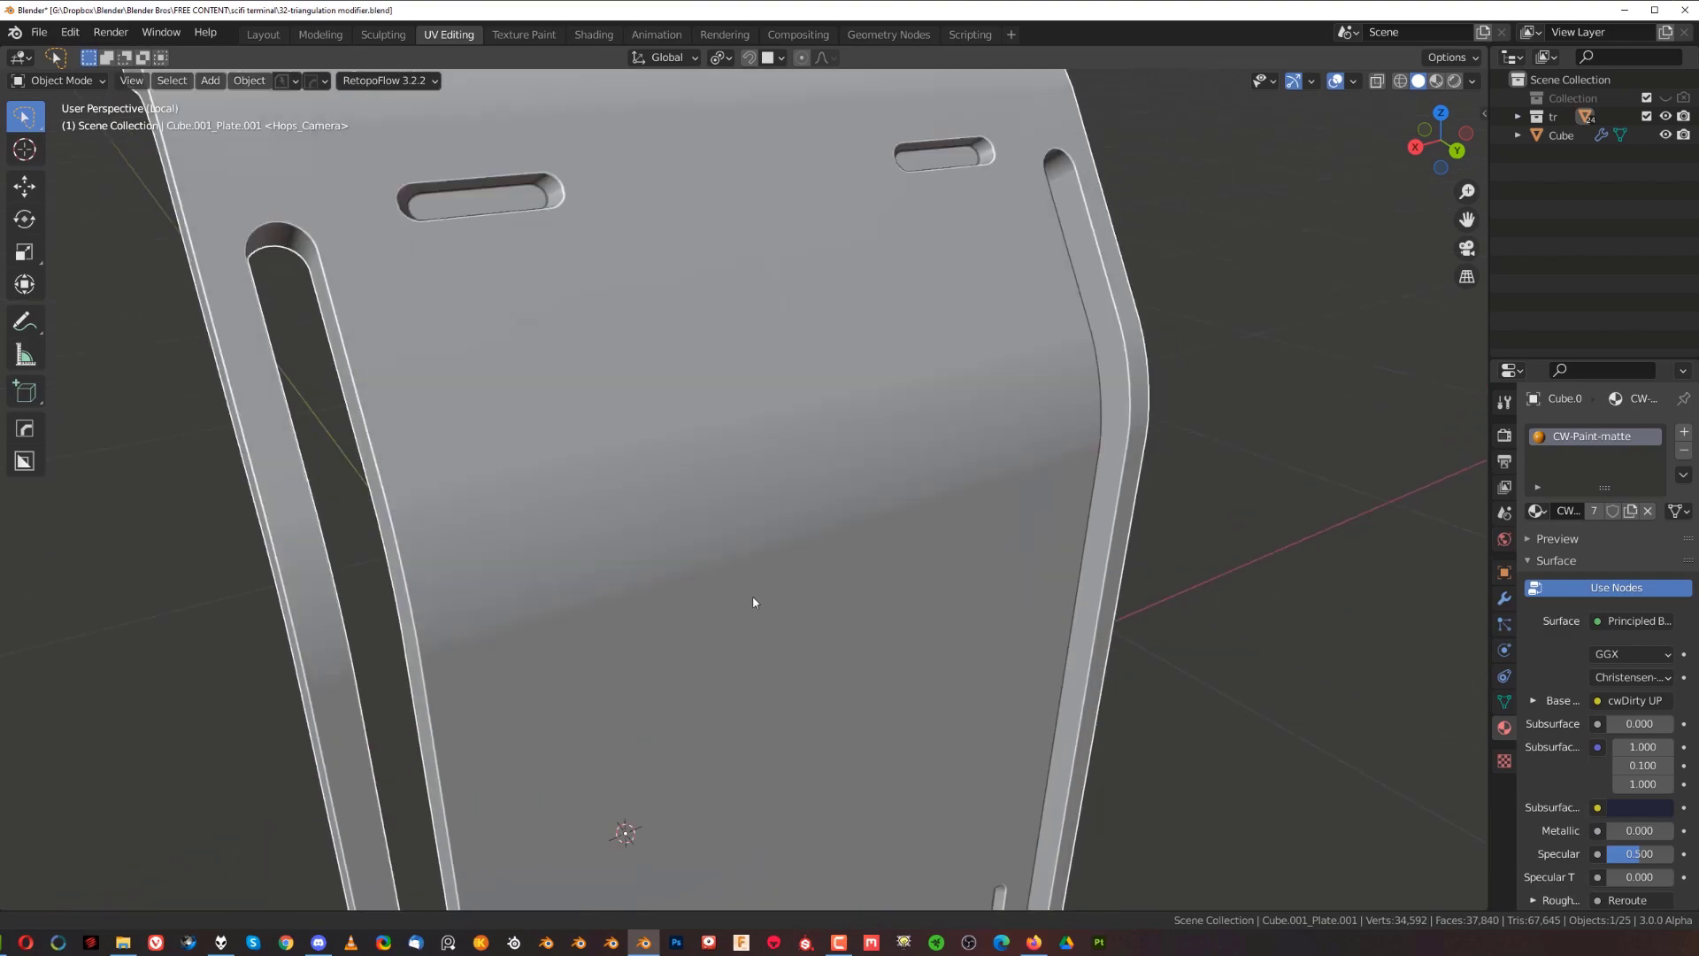
# Switch Keep Normals off and on again in the front panel's Triangulate modifier to compare the shading around the upper slot.
pyautogui.keyDown('shift'); pyautogui.moveTo(927, 295); pyautogui.dragTo(979, 451, button='middle'); pyautogui.keyUp('shift')
pyautogui.scroll(2, 979, 451)
pyautogui.keyDown('shift'); pyautogui.moveTo(1042, 229); pyautogui.dragTo(834, 539, button='middle'); pyautogui.keyUp('shift')
pyautogui.scroll(3, 835, 539)
pyautogui.hotkey('ctrl', '`')
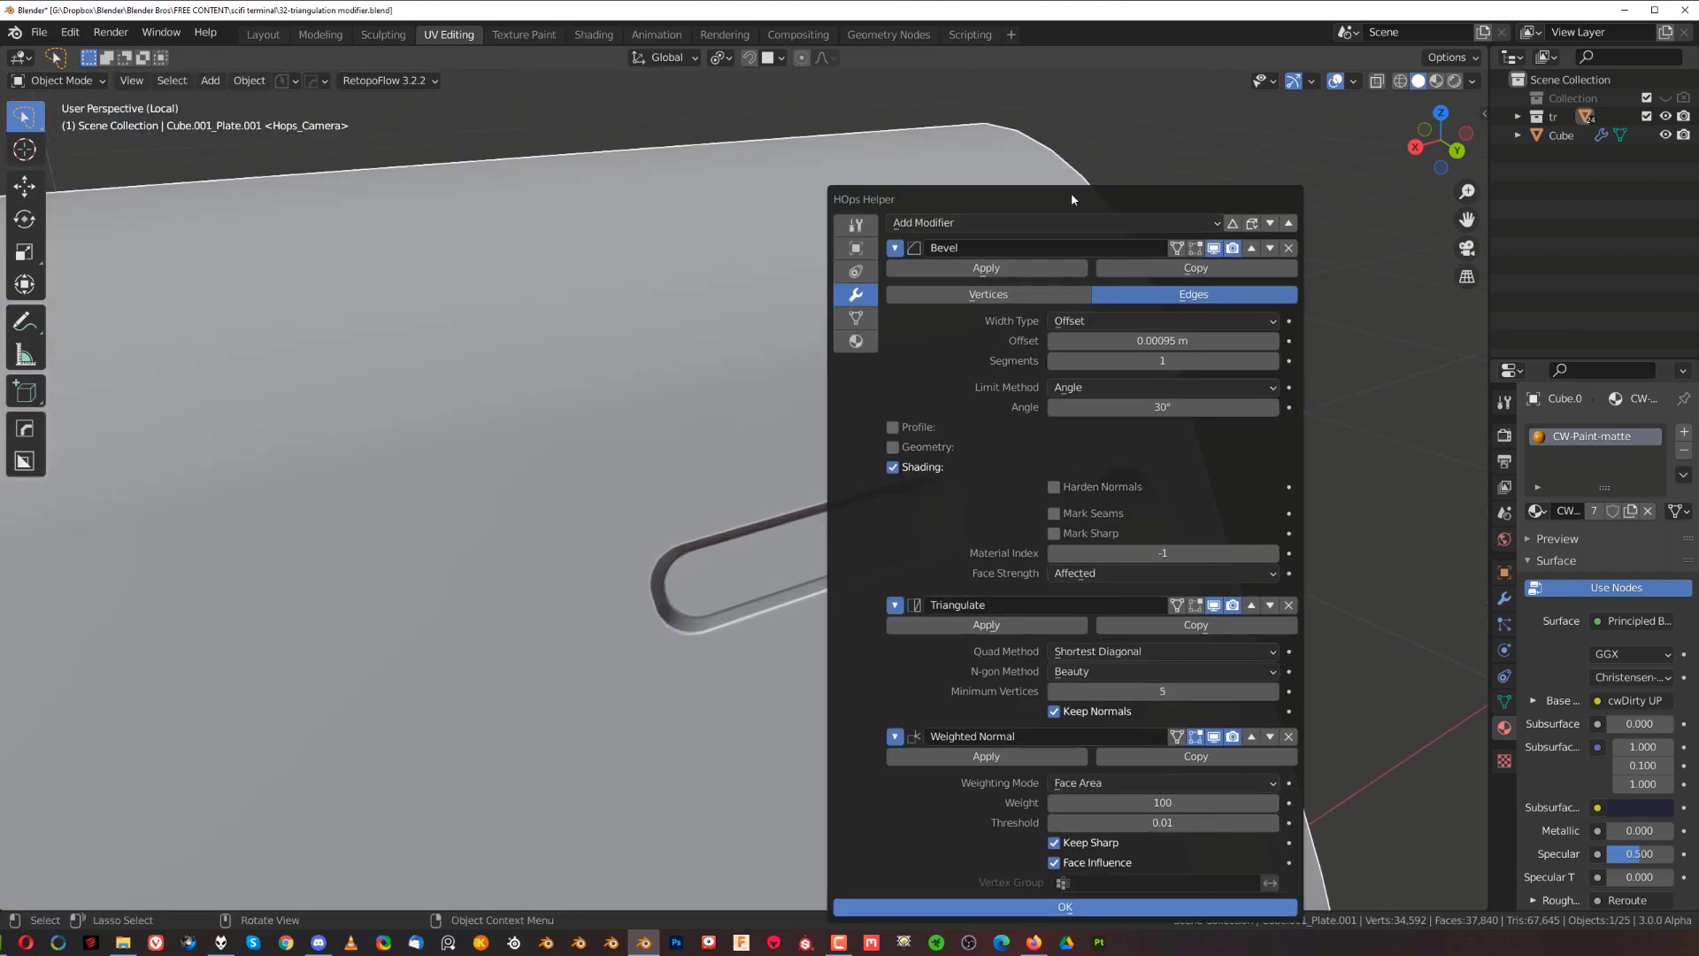
pyautogui.moveTo(1064, 195); pyautogui.dragTo(1400, 105)
pyautogui.click(1407, 621)
pyautogui.click(1410, 622)
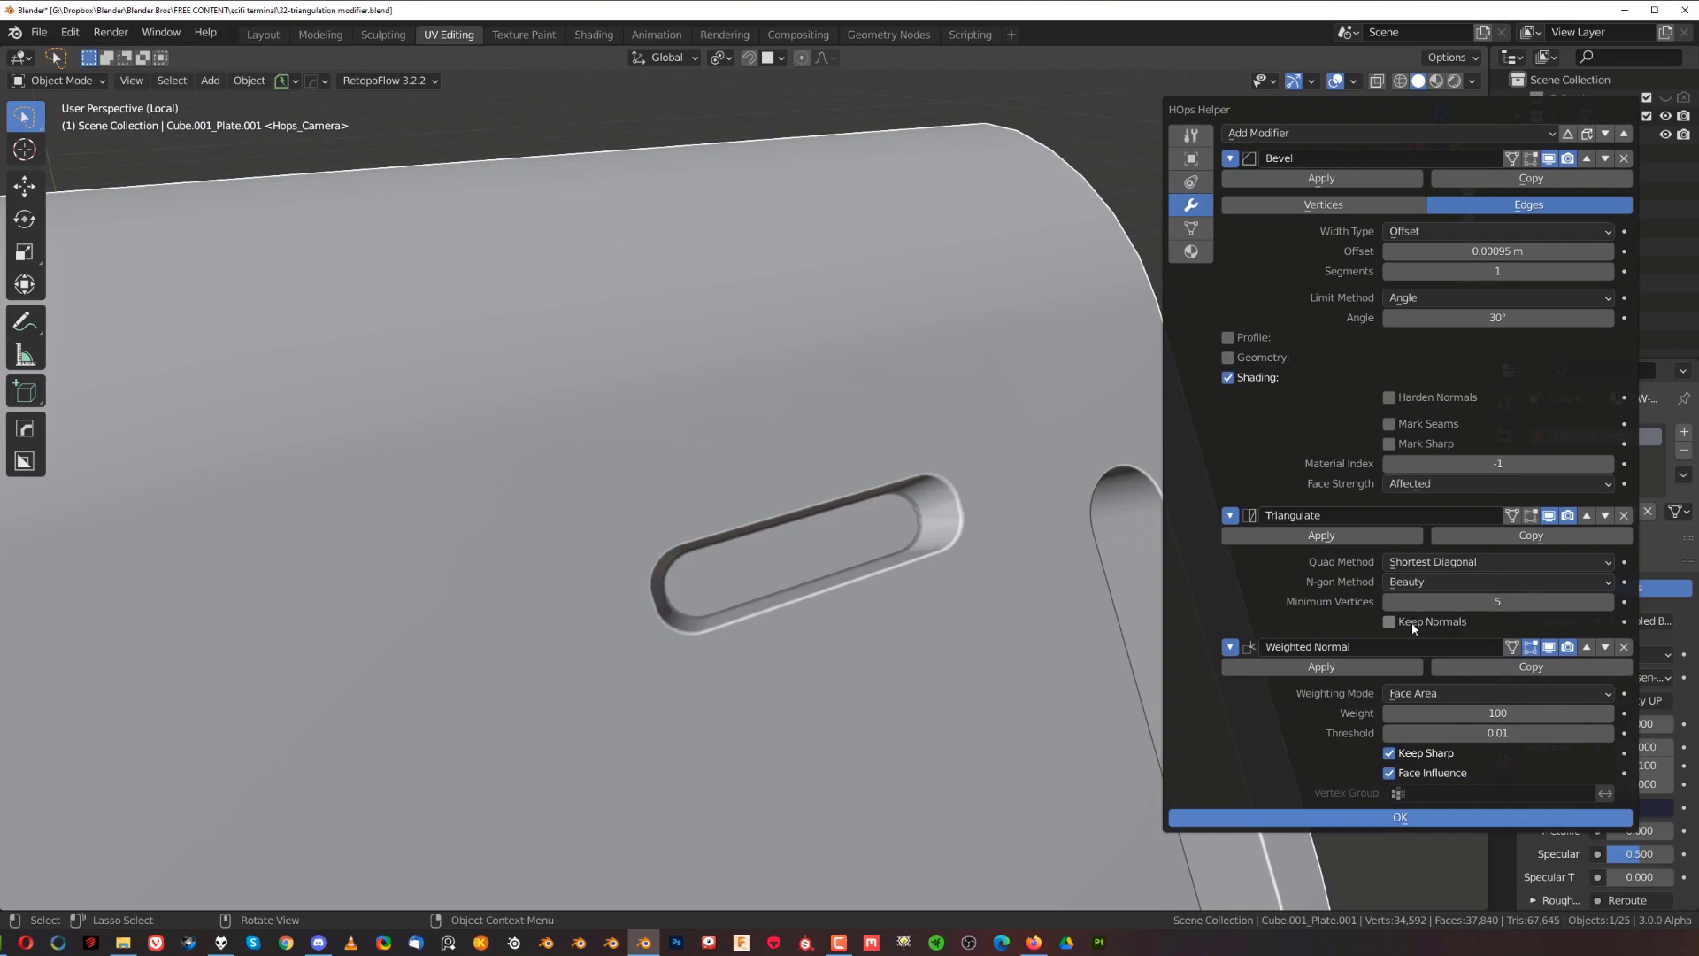
pyautogui.click(1390, 623)
pyautogui.click(1389, 622)
# Disable Face Influence on the front panel's Weighted Normal modifier and compare the shading with Triangulate's Keep Normals off and on.
pyautogui.click(1409, 773)
pyautogui.click(1443, 484)
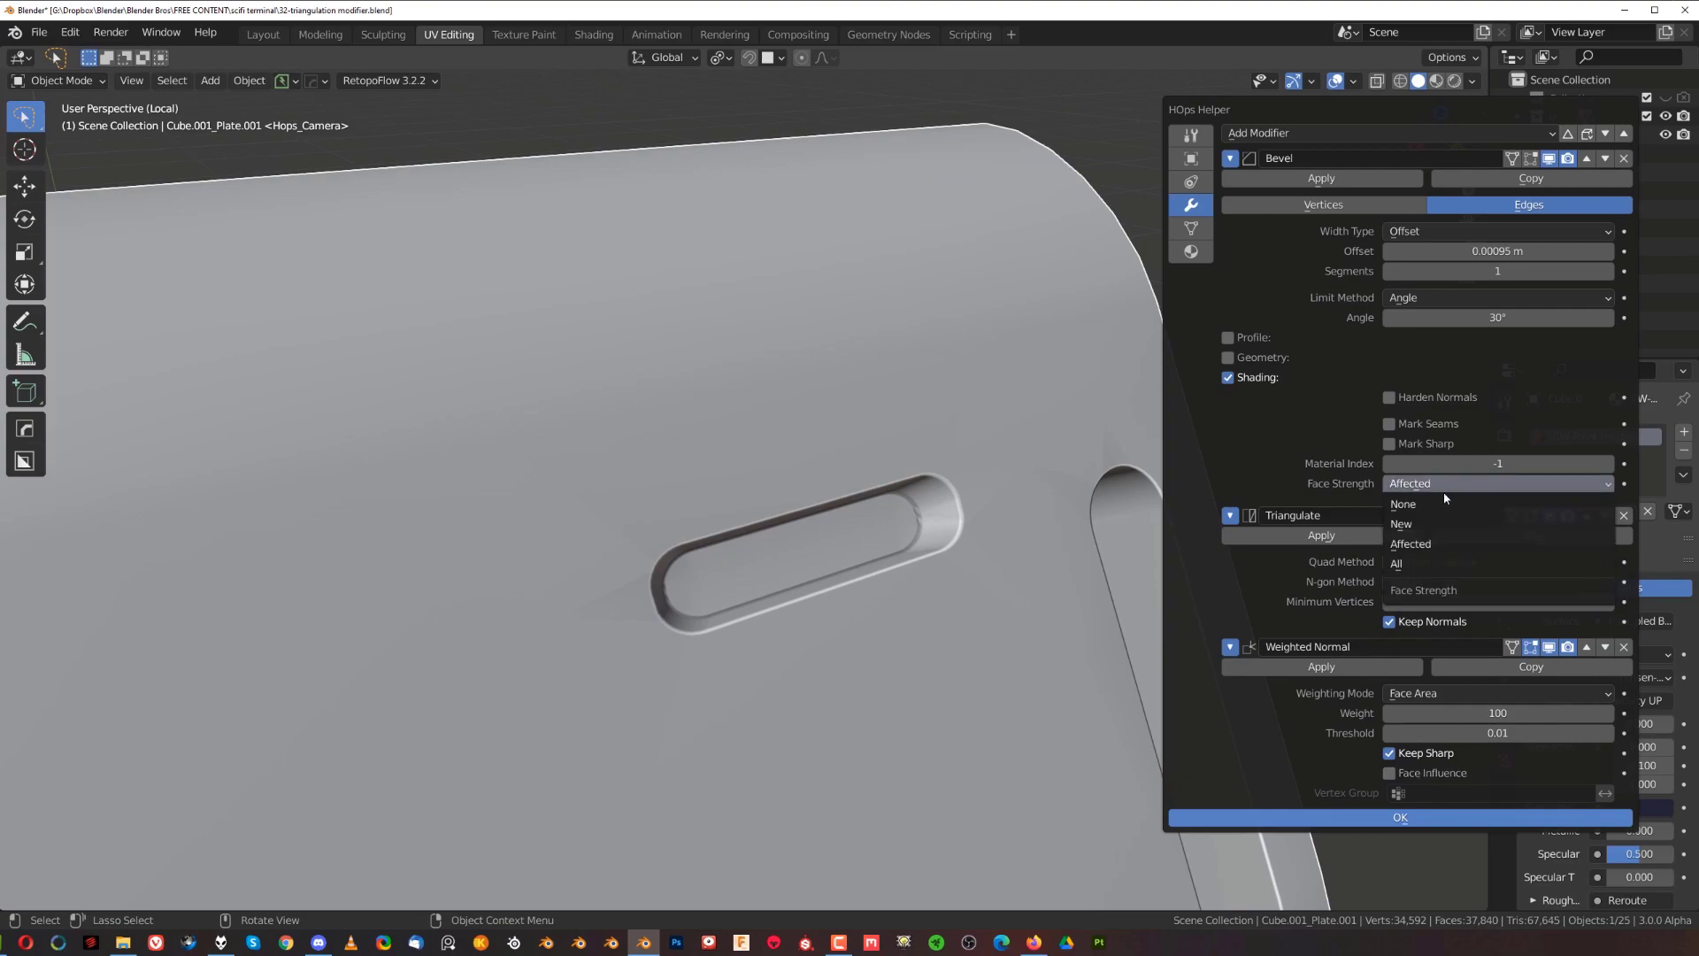
pyautogui.click(1447, 482)
pyautogui.click(1389, 622)
pyautogui.click(1390, 622)
pyautogui.click(861, 476)
pyautogui.scroll(-10, 863, 469)
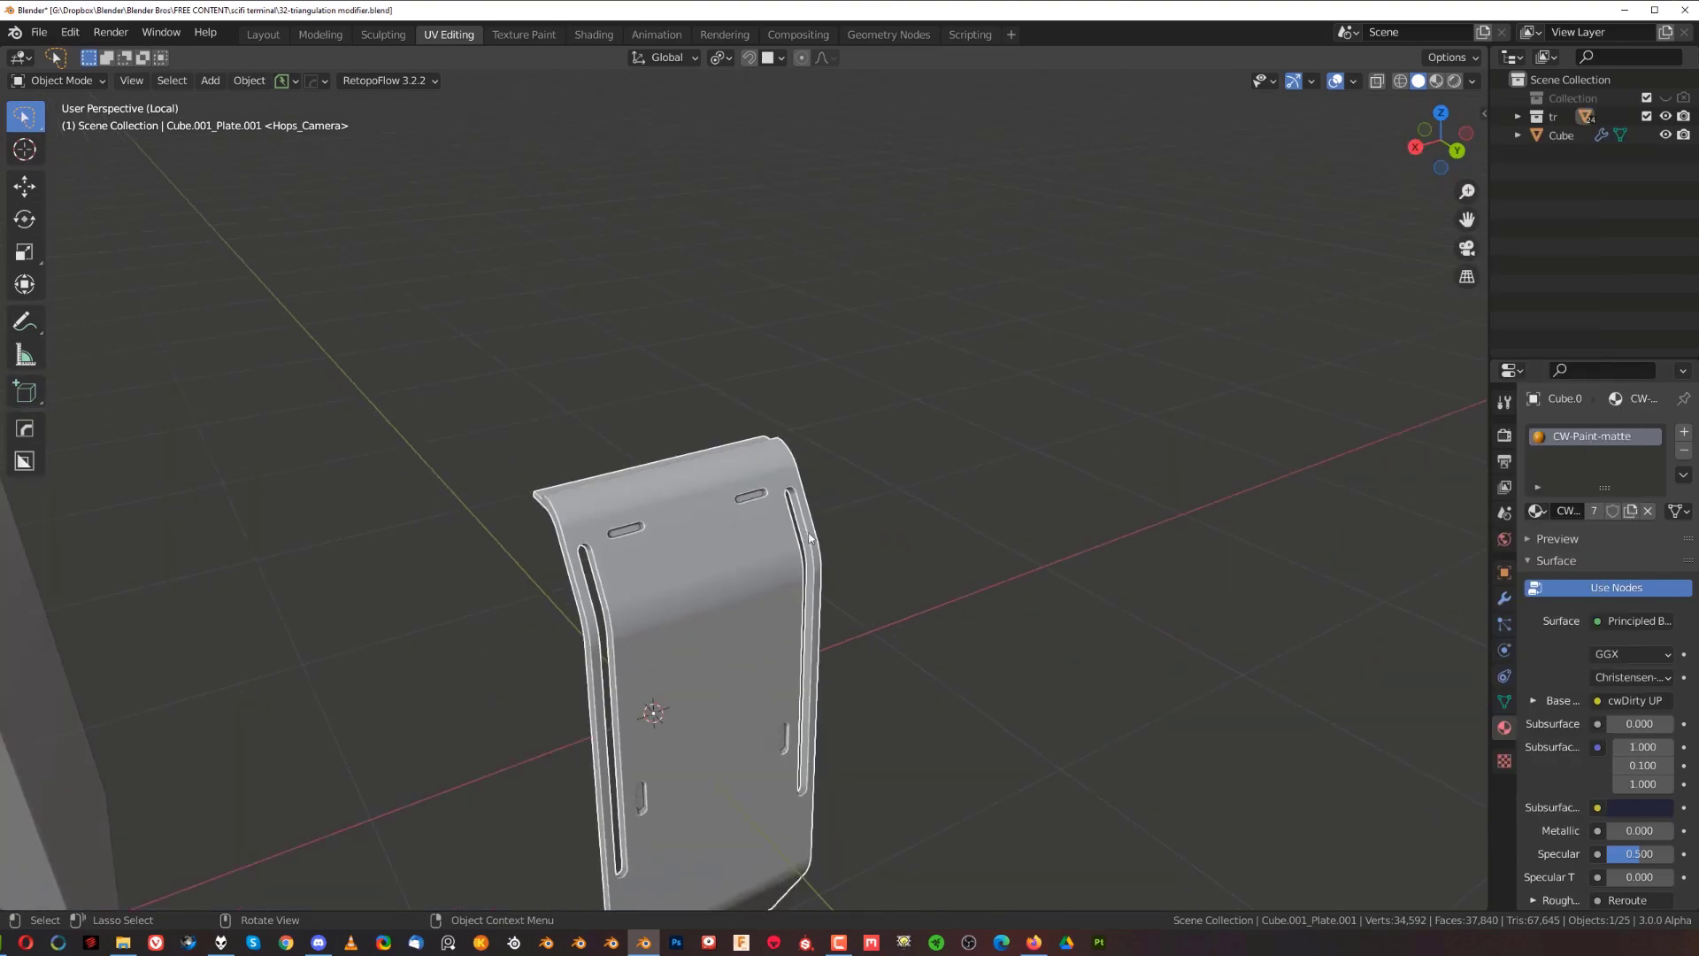
# Select the beveled cube and review its Bevel settings and the Harden Normals workflow option.
pyautogui.keyDown('shift'); pyautogui.moveTo(619, 626); pyautogui.dragTo(1021, 411, button='middle'); pyautogui.keyUp('shift')
pyautogui.scroll(-2, 911, 470)
pyautogui.scroll(-2, 799, 531)
pyautogui.keyDown('shift'); pyautogui.moveTo(800, 531); pyautogui.dragTo(974, 546, button='middle'); pyautogui.keyUp('shift')
pyautogui.scroll(4, 912, 546)
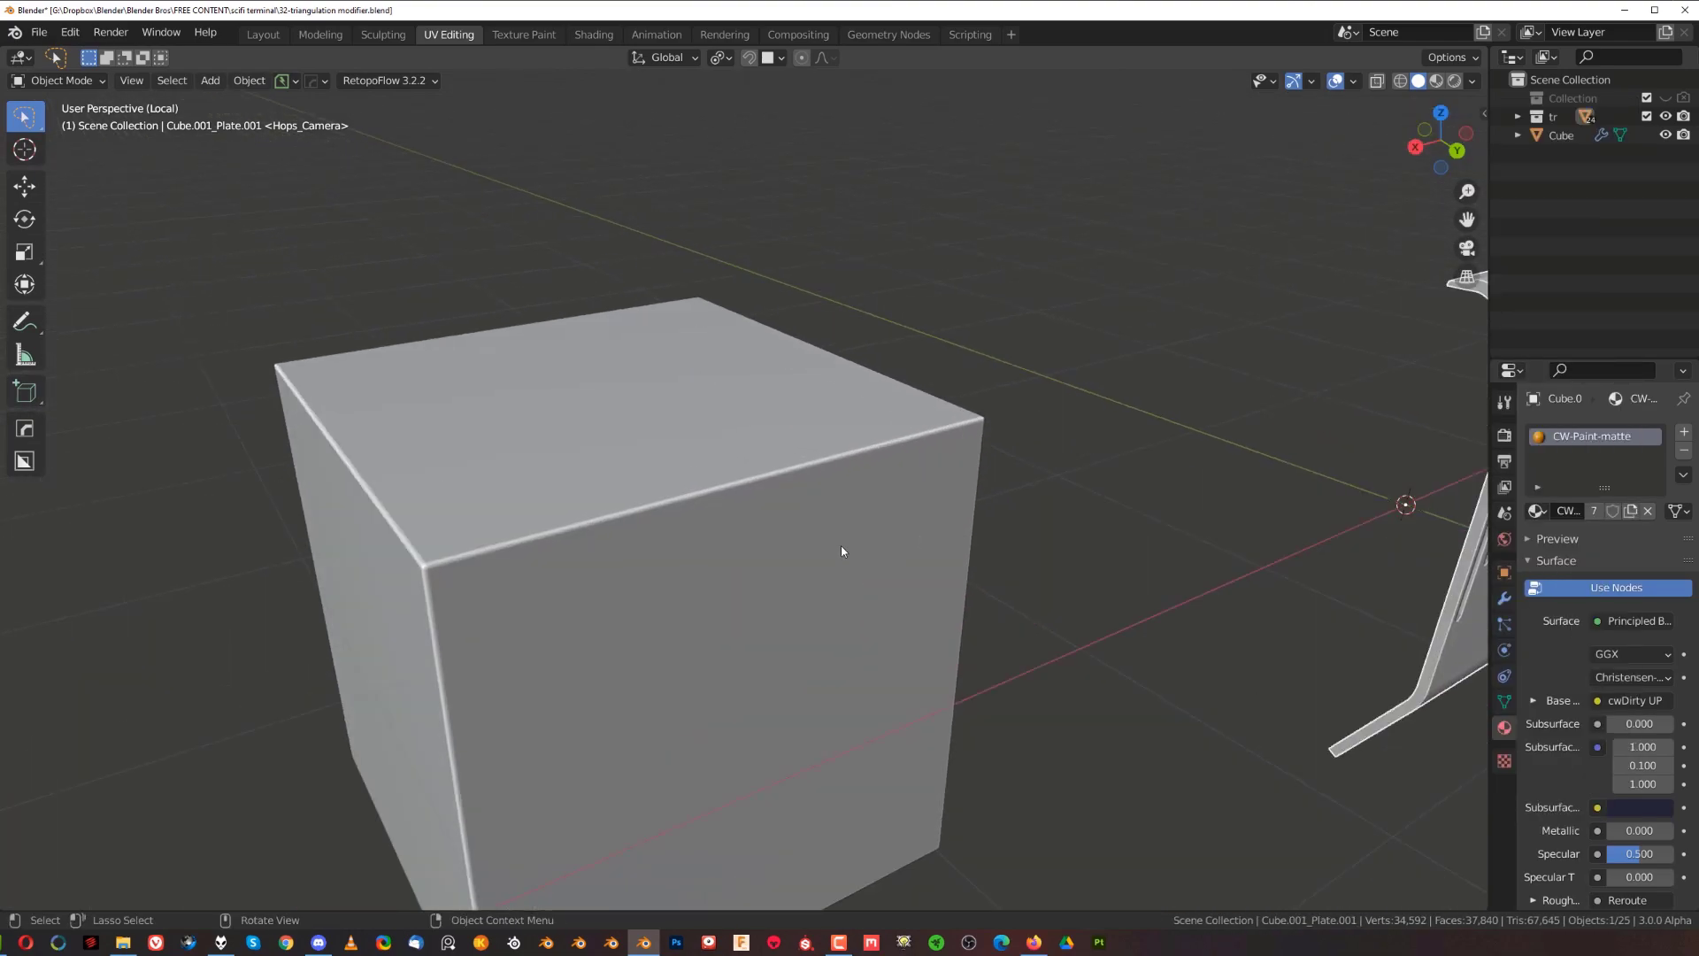
pyautogui.click(801, 500)
pyautogui.scroll(2, 801, 496)
pyautogui.hotkey('ctrl', '`')
pyautogui.click(1201, 334)
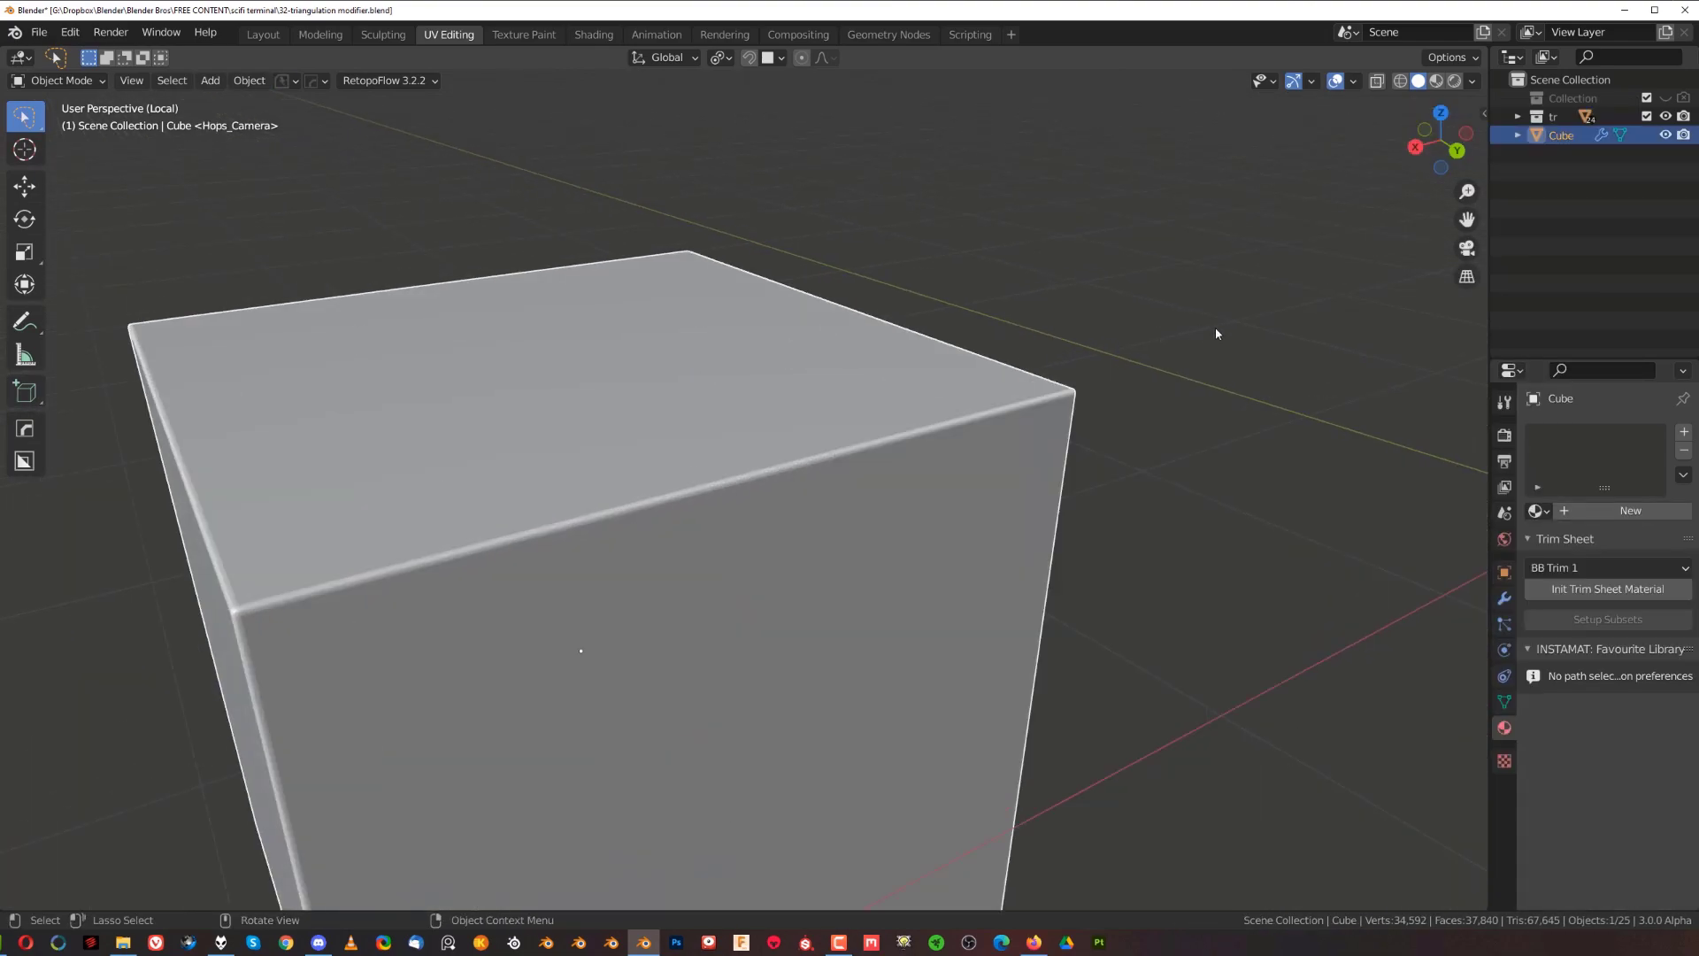
pyautogui.hotkey('ctrl', '`')
pyautogui.moveTo(976, 398); pyautogui.dragTo(1375, 333)
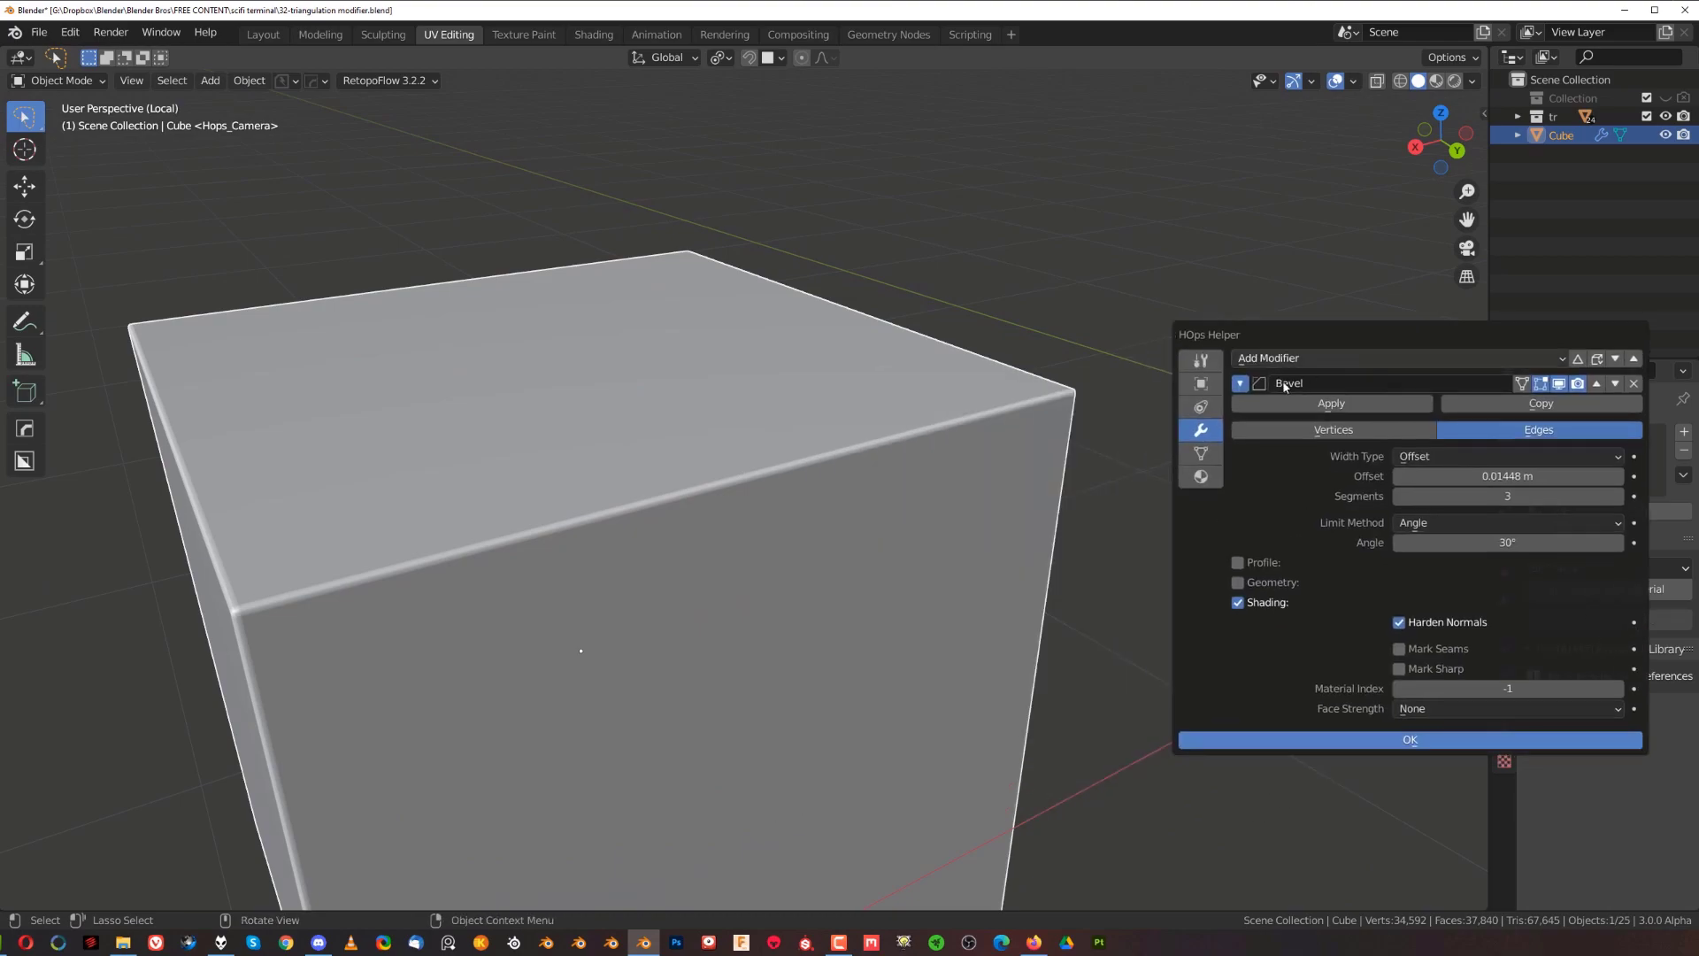
pyautogui.click(1196, 363)
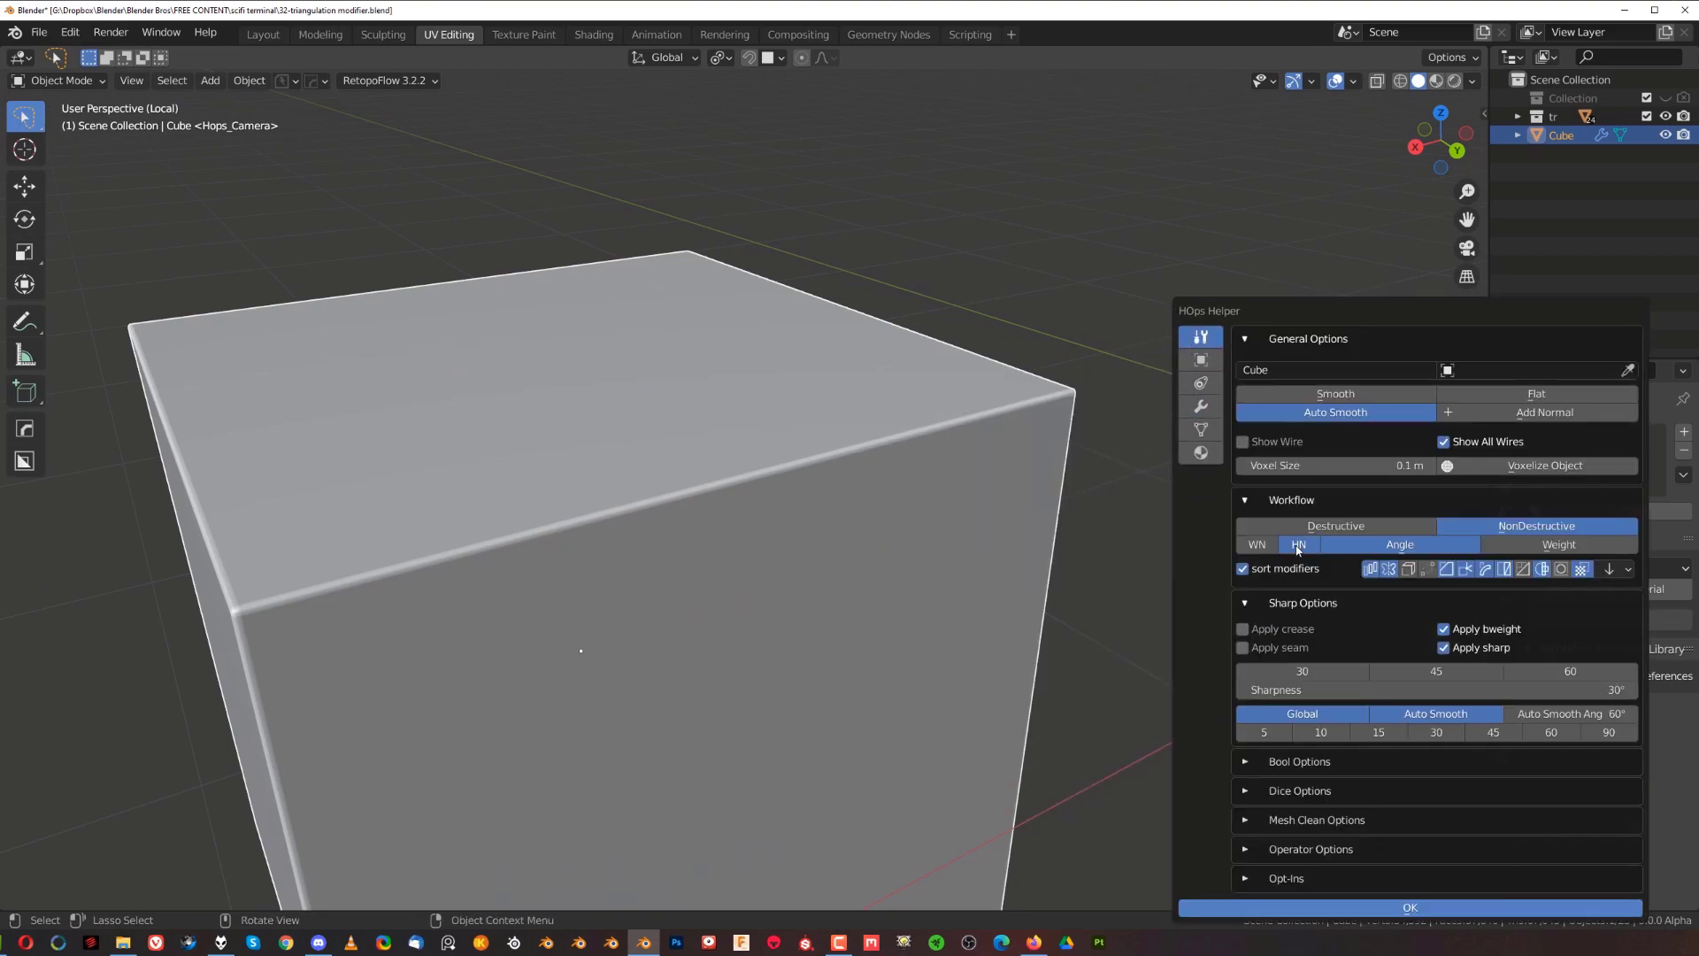
# Add a circle mesh at the 3D cursor around the front panel.
pyautogui.scroll(-10, 849, 488)
pyautogui.hotkey('shift', 'a')
pyautogui.moveTo(850, 488)
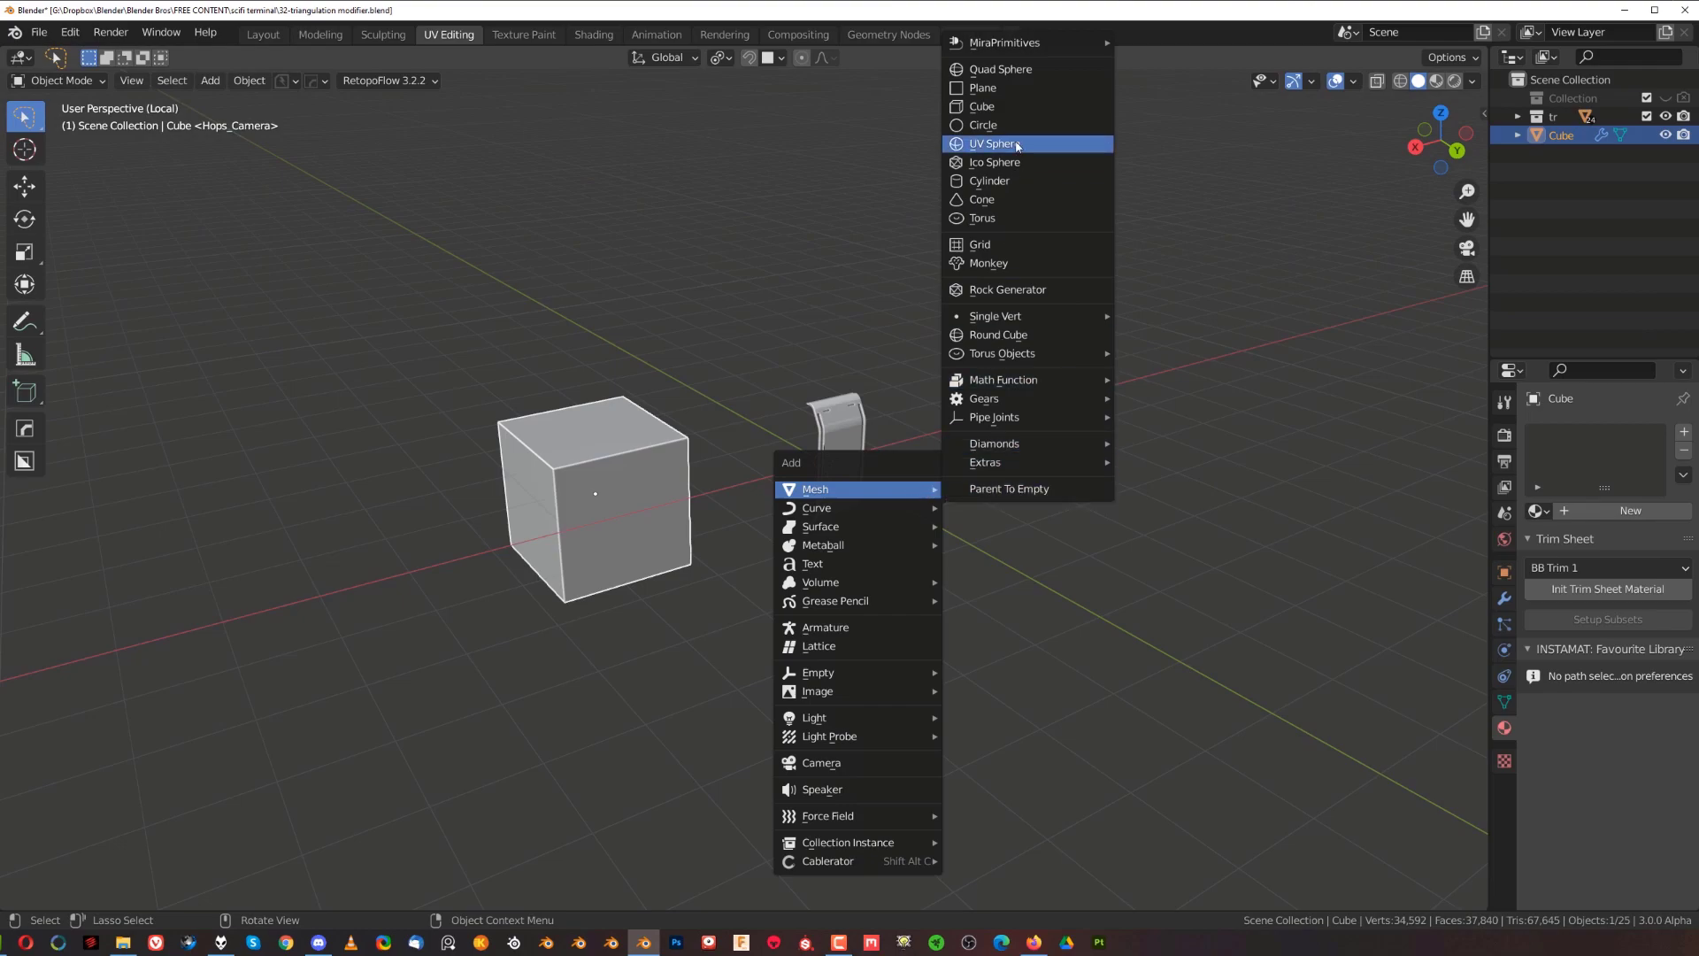
pyautogui.click(982, 125)
pyautogui.scroll(2, 850, 469)
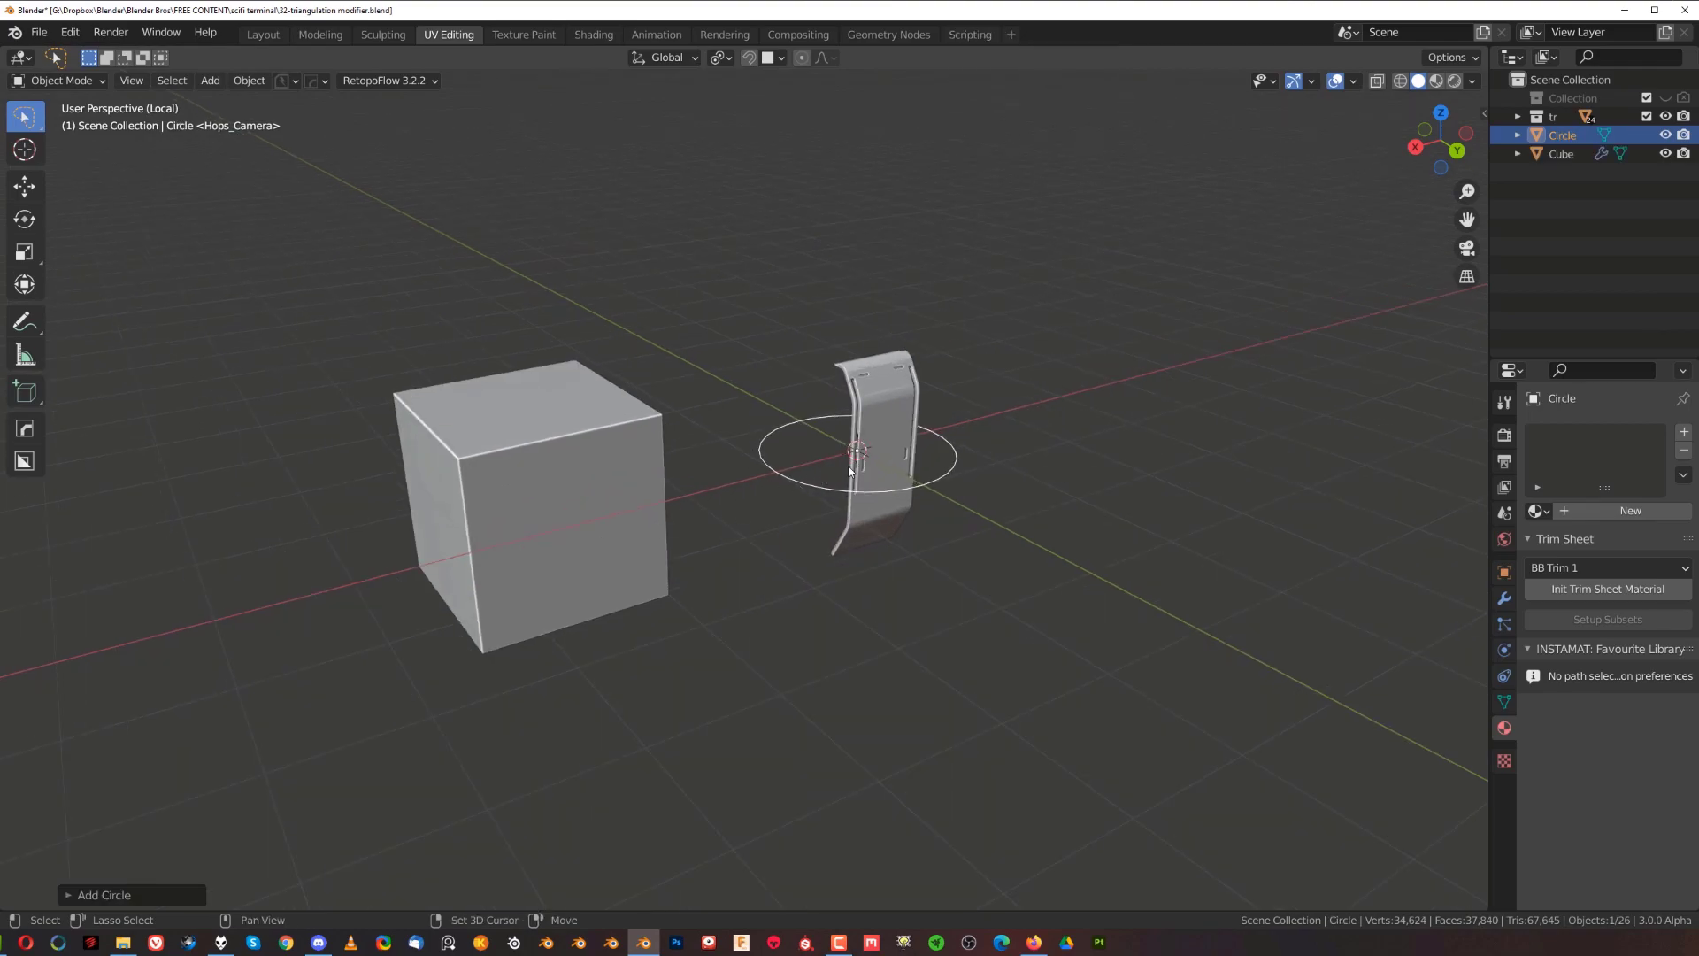
# Add a second cube and move it to the opposite side of the front panel from the first cube.
pyautogui.hotkey('shift', 'a')
pyautogui.moveTo(849, 466)
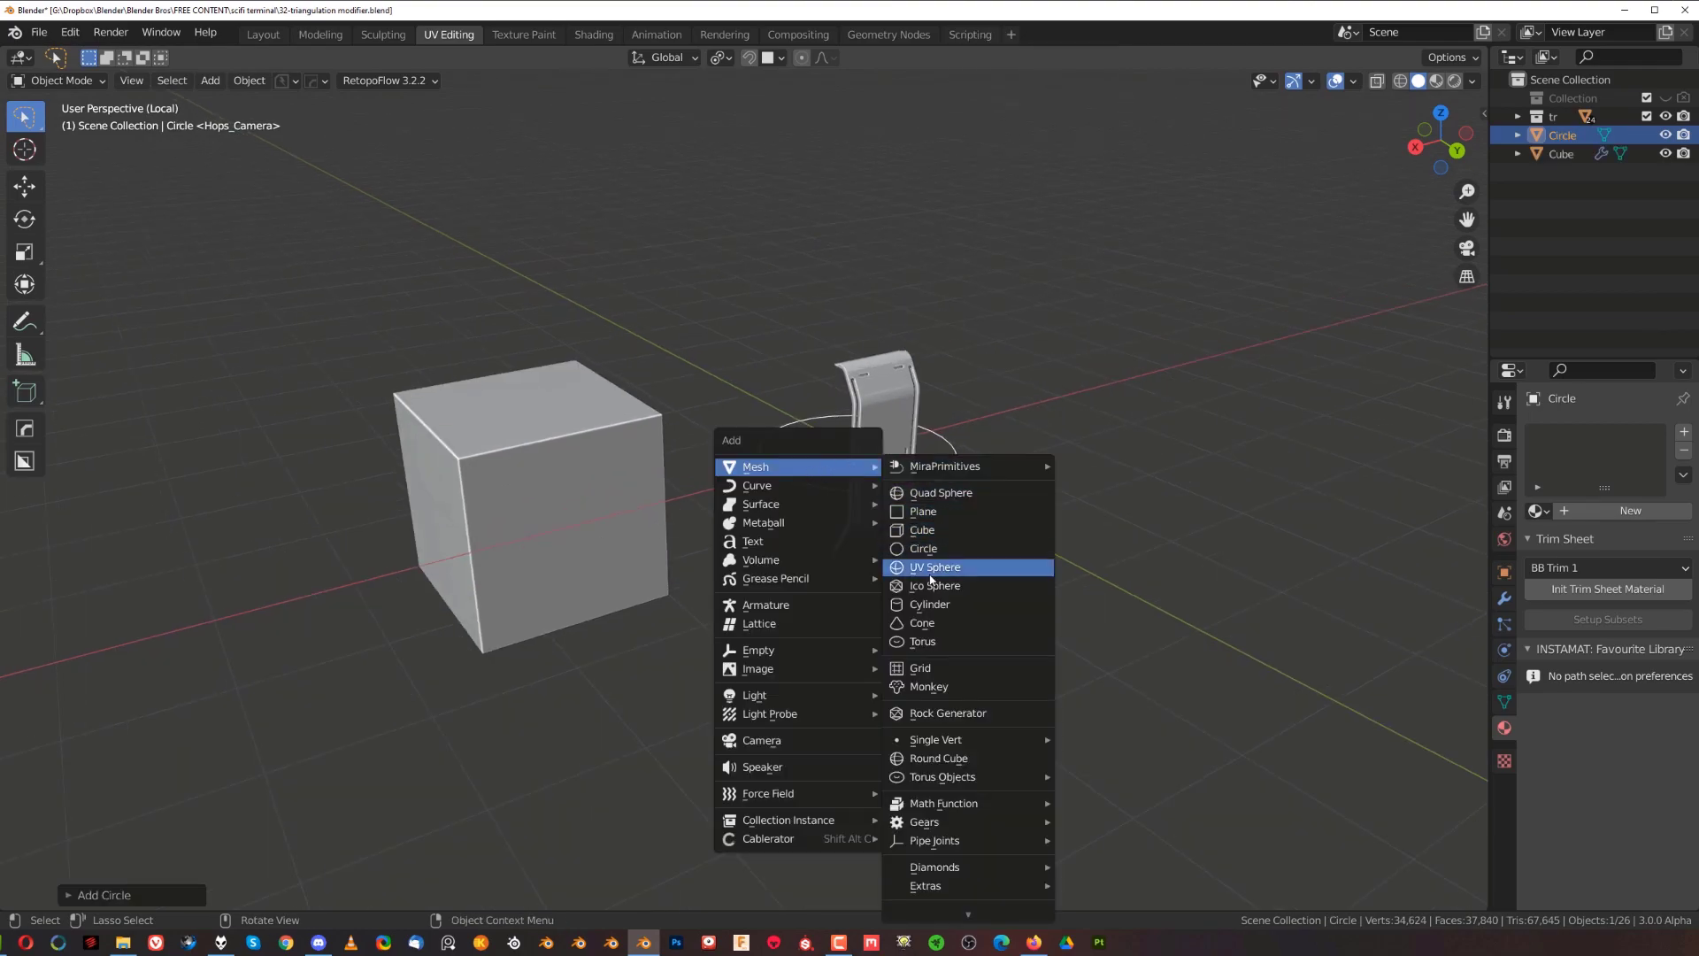
pyautogui.click(922, 529)
pyautogui.press('g')
pyautogui.click(1051, 504)
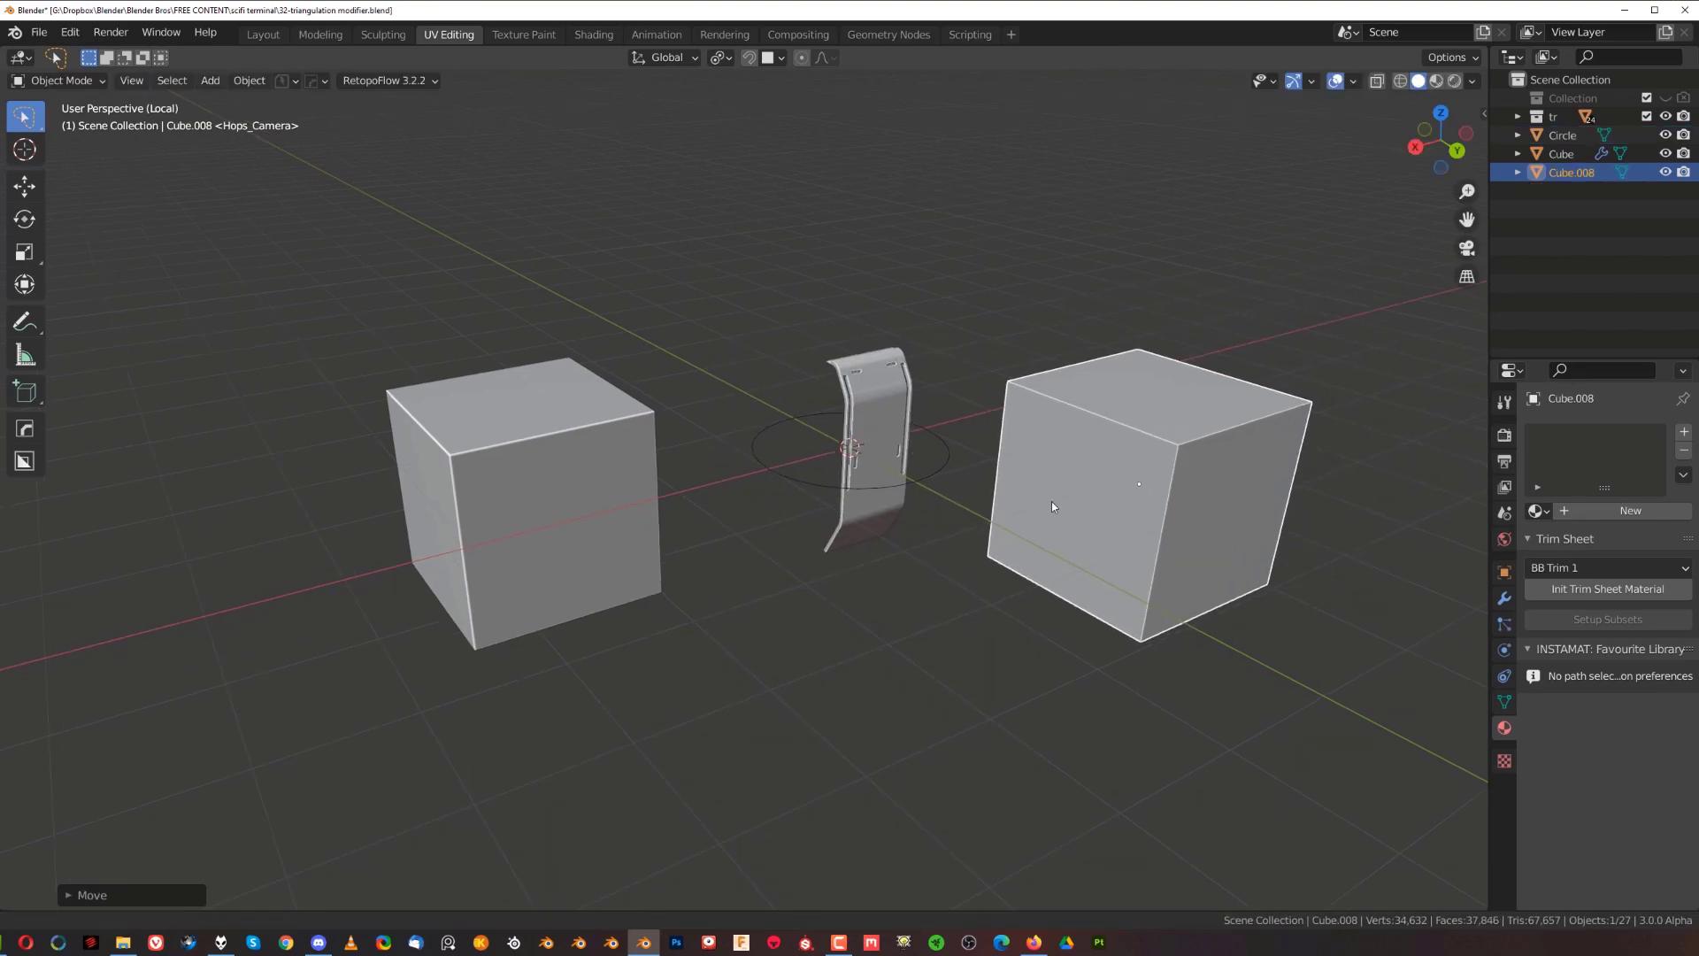
# Bevel the second cube with an offset of about 0.075 m and 3 segments, and check its Harden Normals setting.
pyautogui.keyDown('shift'); pyautogui.moveTo(1051, 501); pyautogui.dragTo(758, 474, button='middle'); pyautogui.keyUp('shift')
pyautogui.scroll(5, 758, 474)
pyautogui.press('q')
pyautogui.click(800, 456)
pyautogui.click(912, 409)
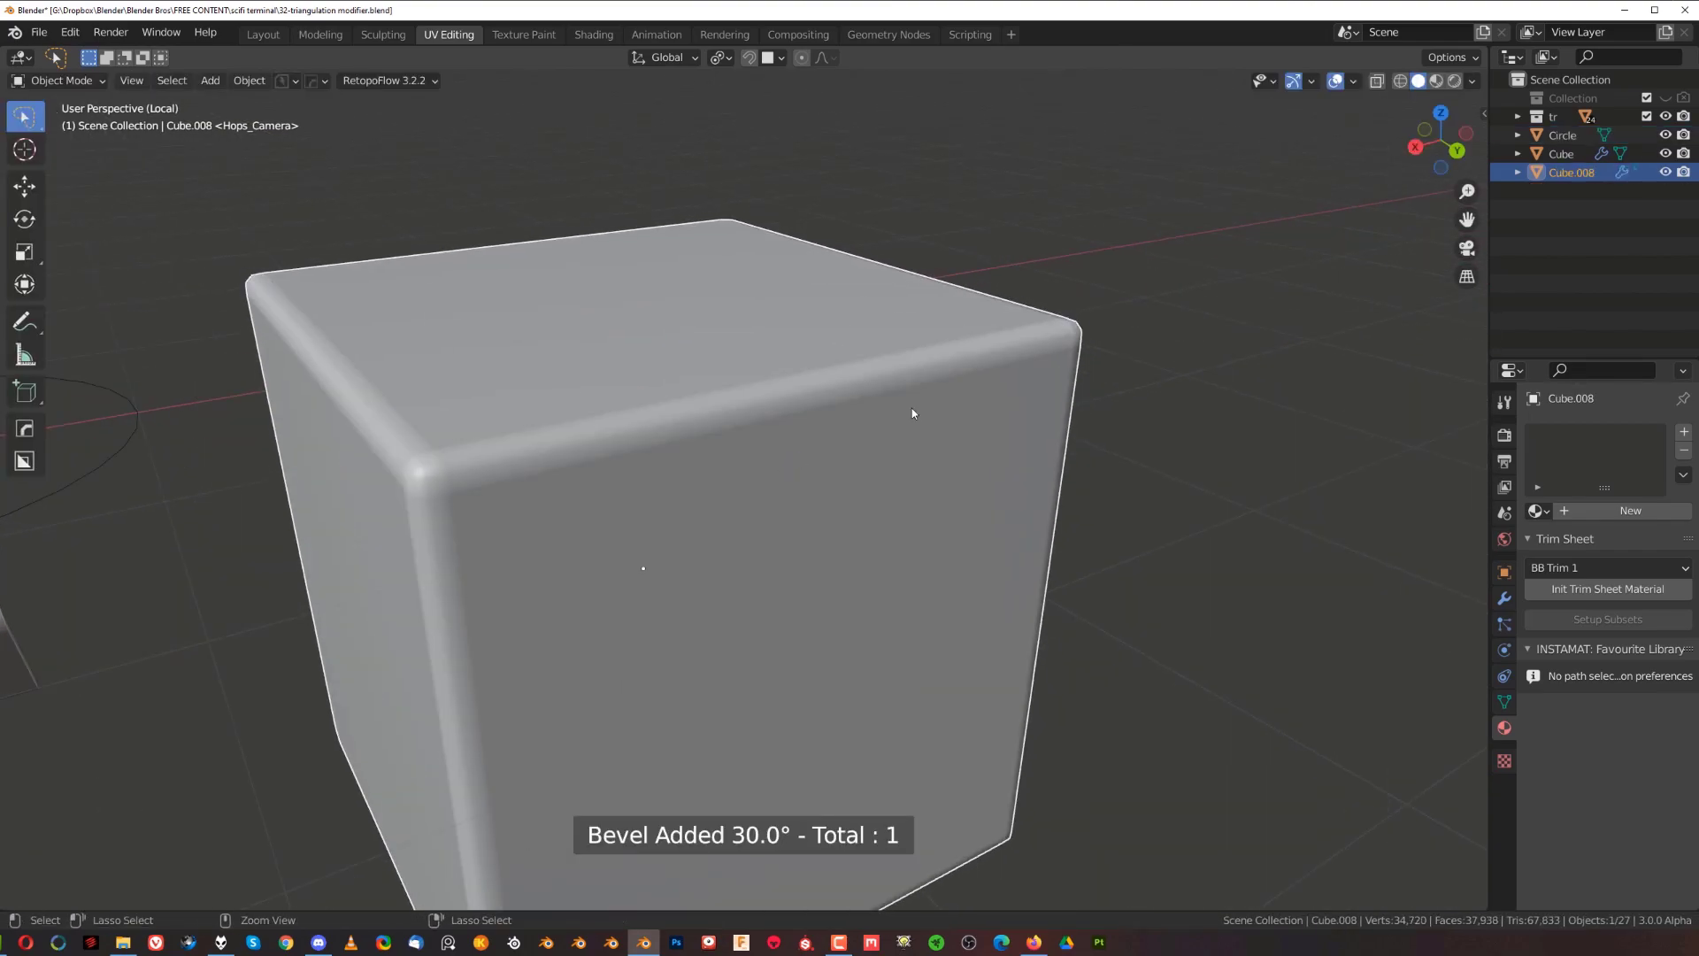
pyautogui.hotkey('ctrl', '`')
pyautogui.click(712, 407)
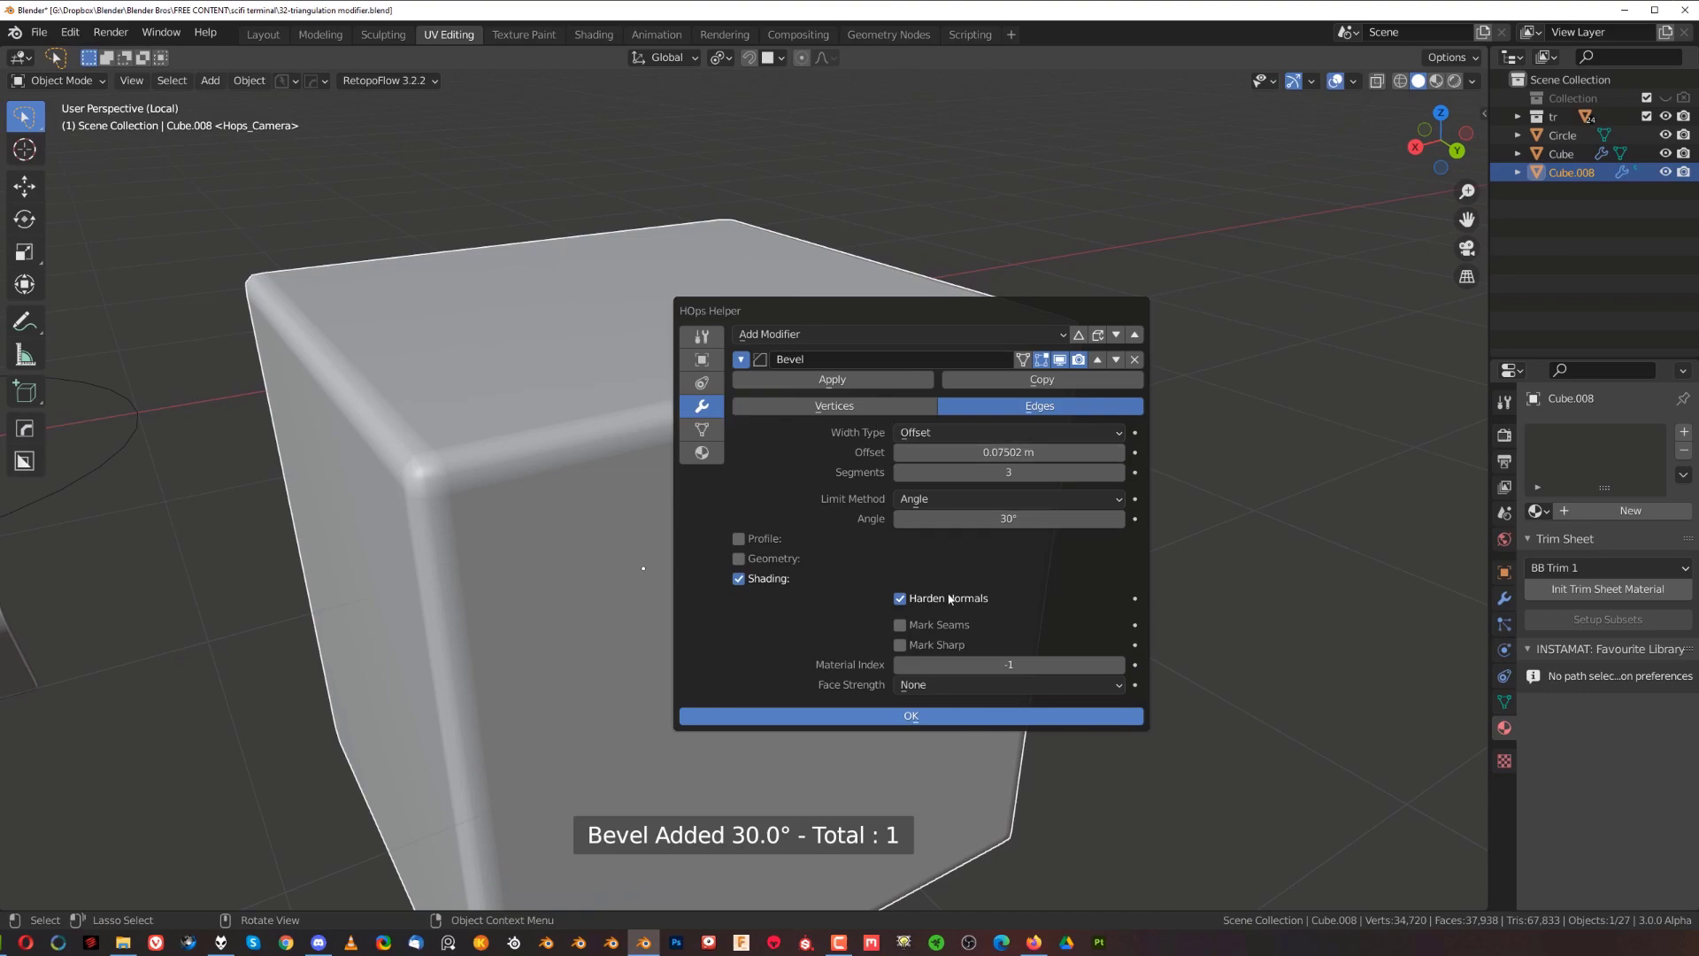
# Add a Triangulate modifier with minimum vertices 5 to the second cube and check its place below the Bevel.
pyautogui.press('q')
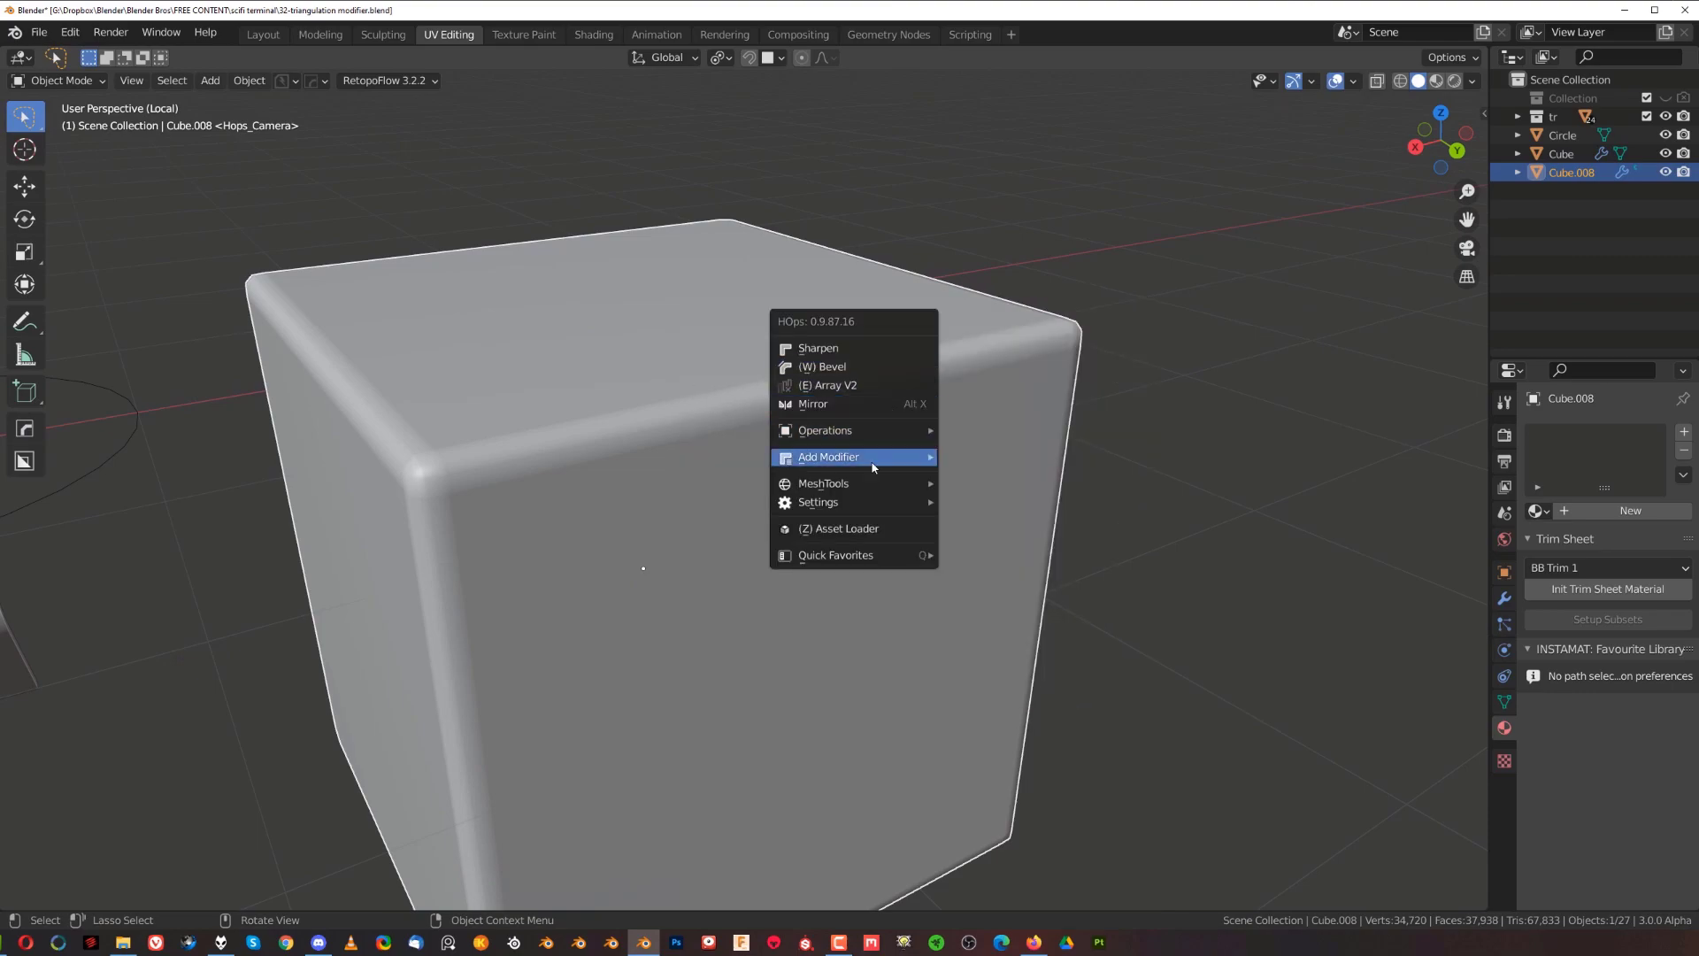
pyautogui.moveTo(876, 457)
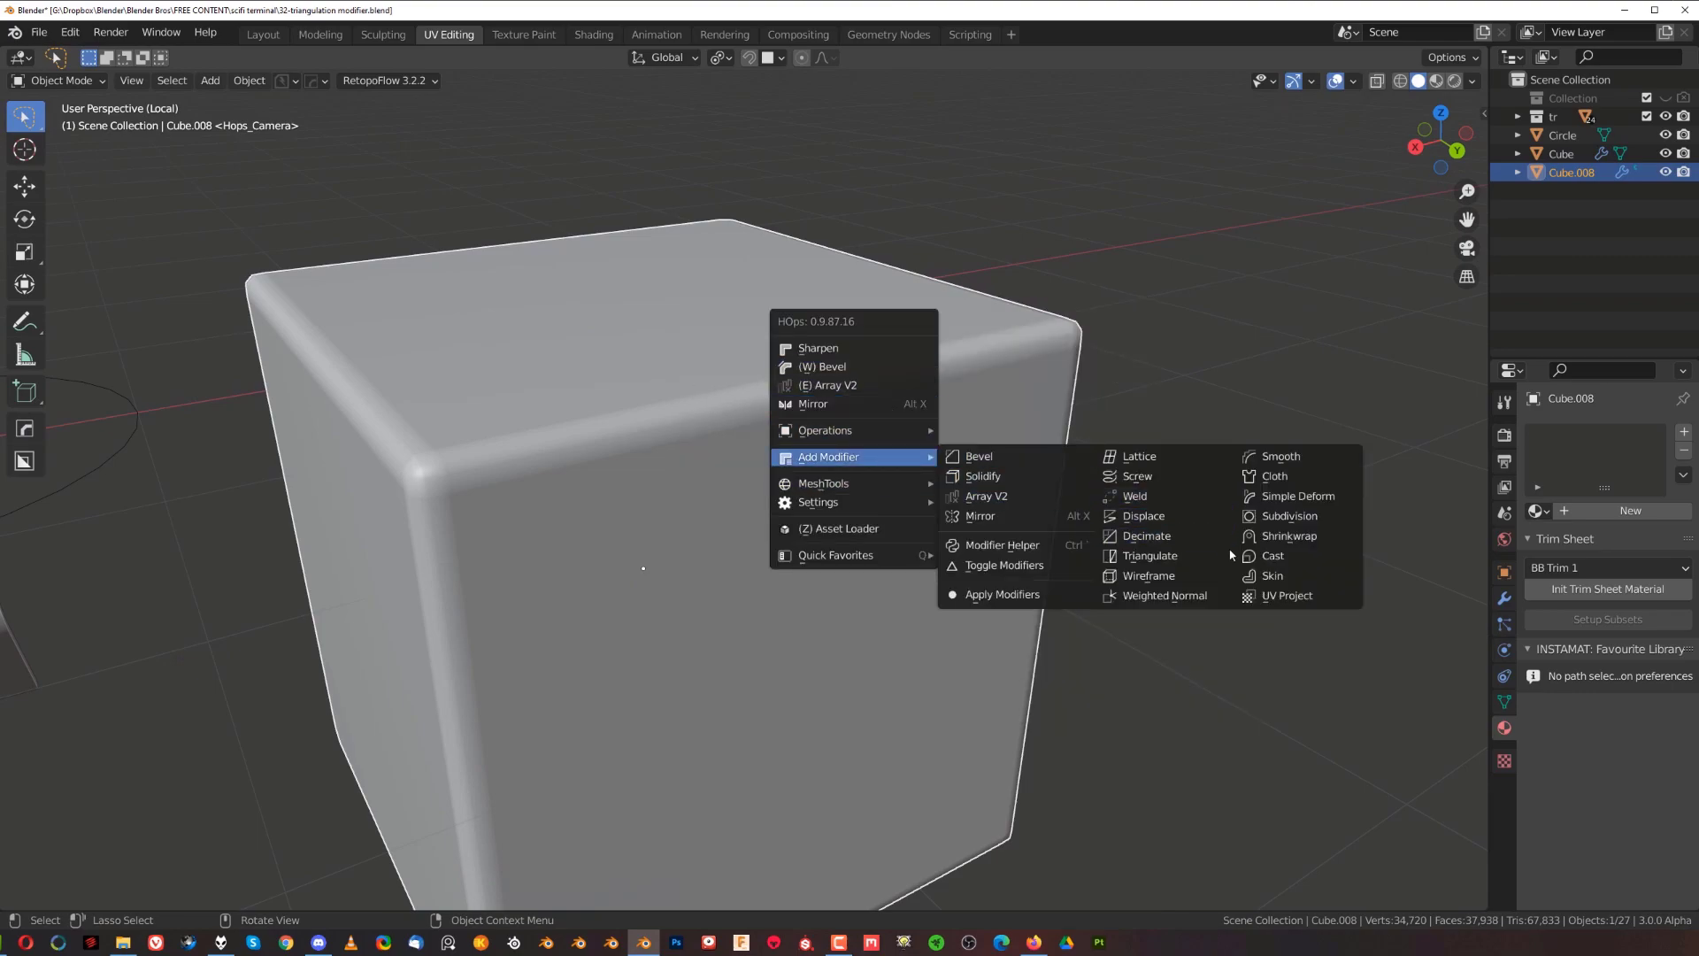
pyautogui.click(1151, 556)
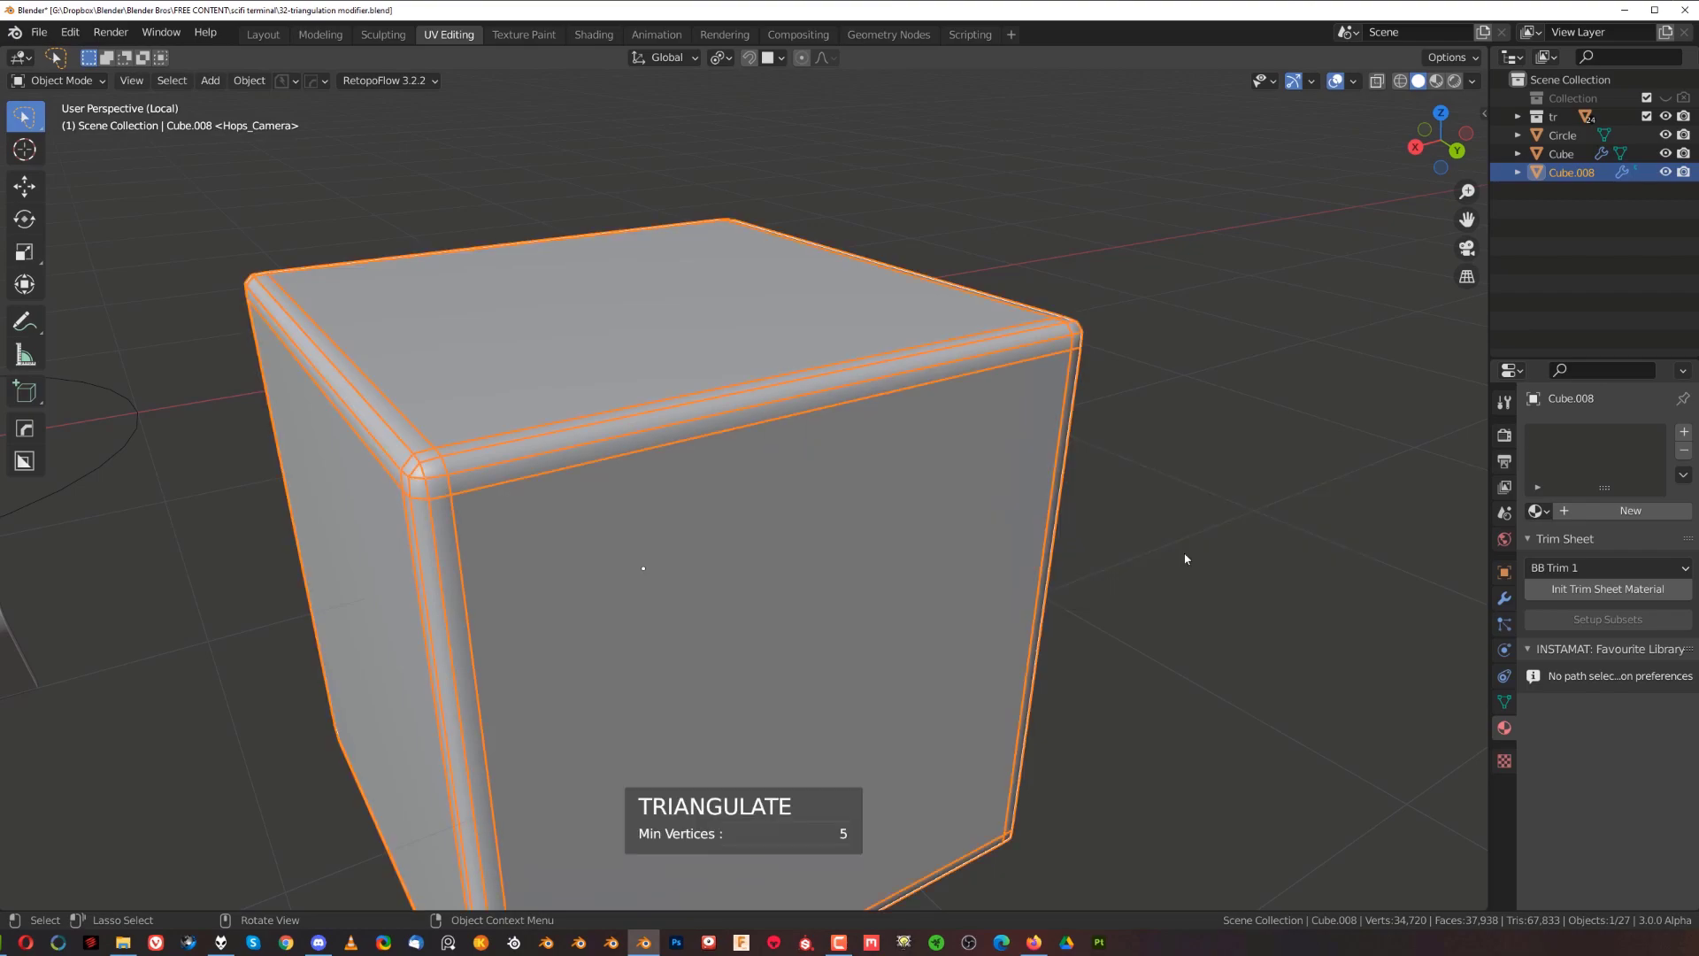
pyautogui.keyDown('ctrl'); pyautogui.scroll(3, 881, 439); pyautogui.keyUp('ctrl')
pyautogui.hotkey('ctrl', '`')
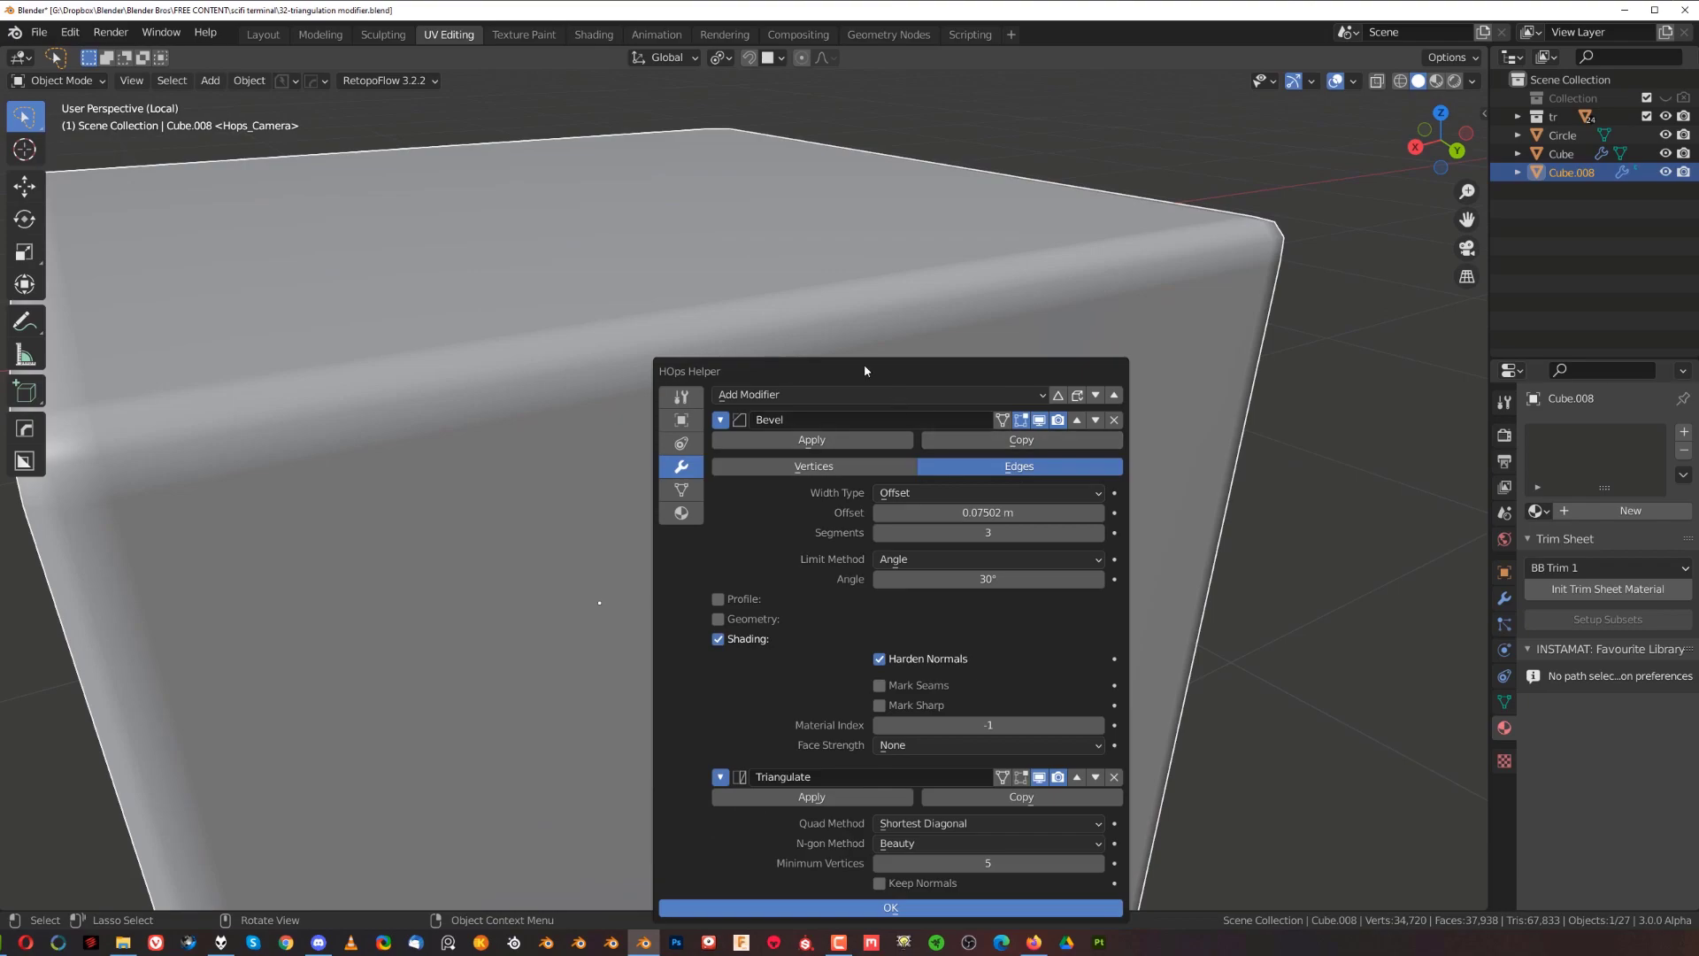
pyautogui.click(1000, 274)
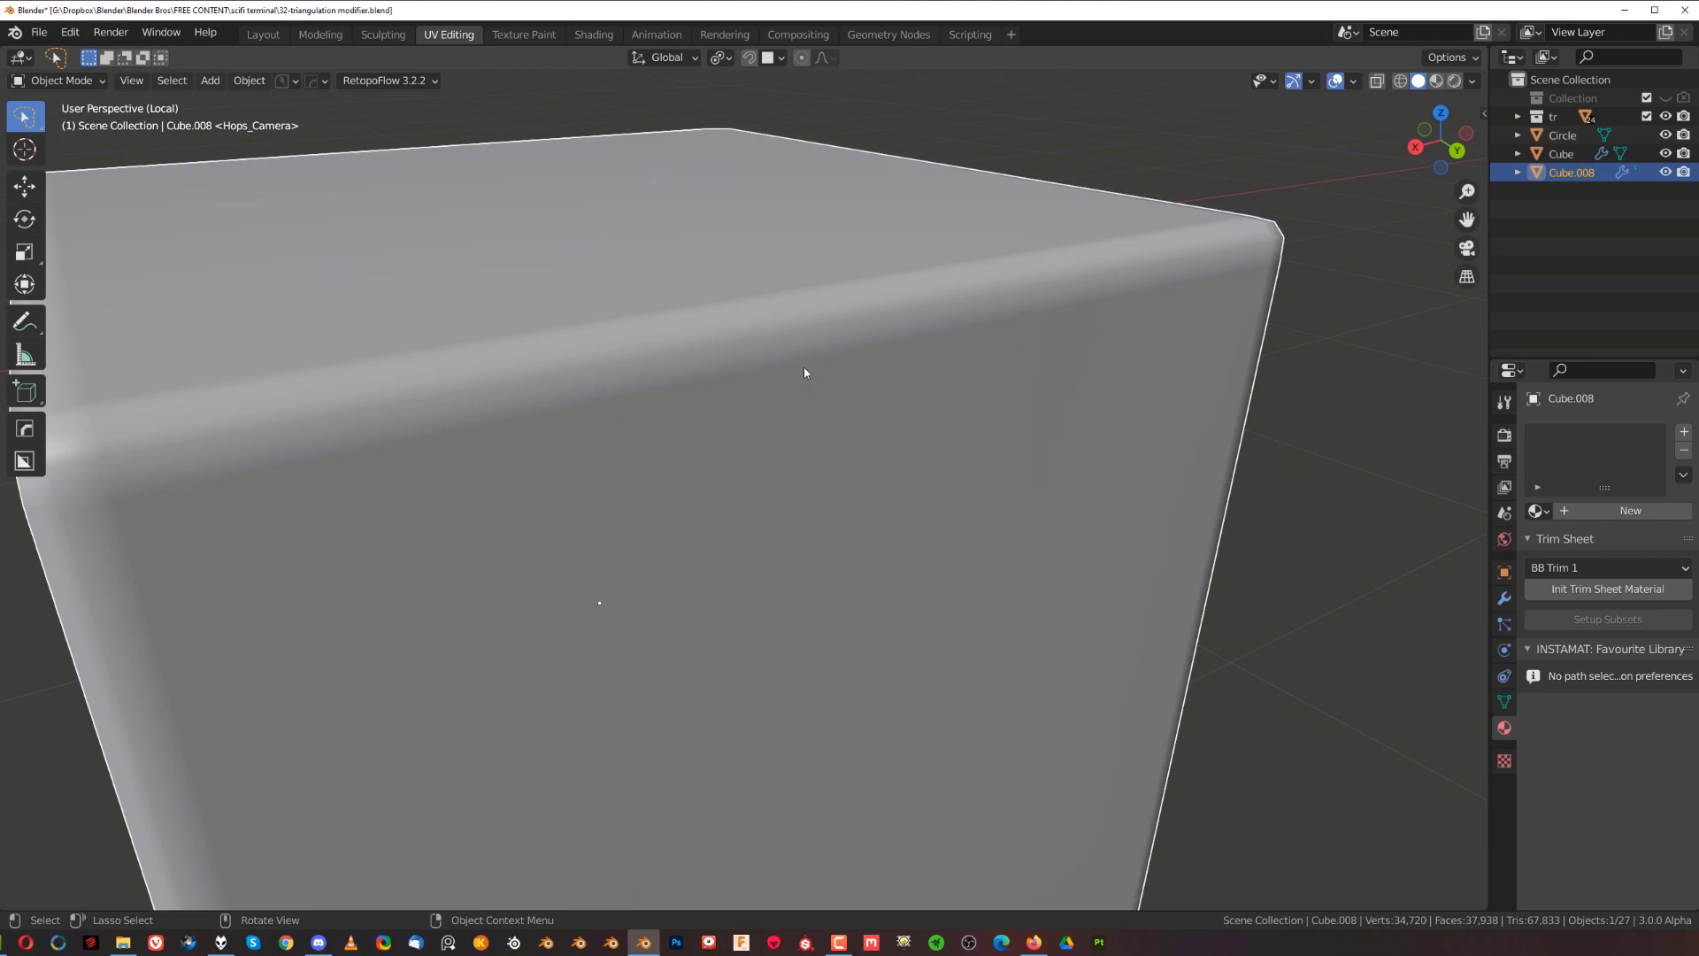
# Delete the circle around the front panel.
pyautogui.scroll(-7, 684, 525)
pyautogui.keyDown('shift'); pyautogui.moveTo(675, 534); pyautogui.dragTo(1112, 572, button='middle'); pyautogui.keyUp('shift')
pyautogui.scroll(4, 1113, 572)
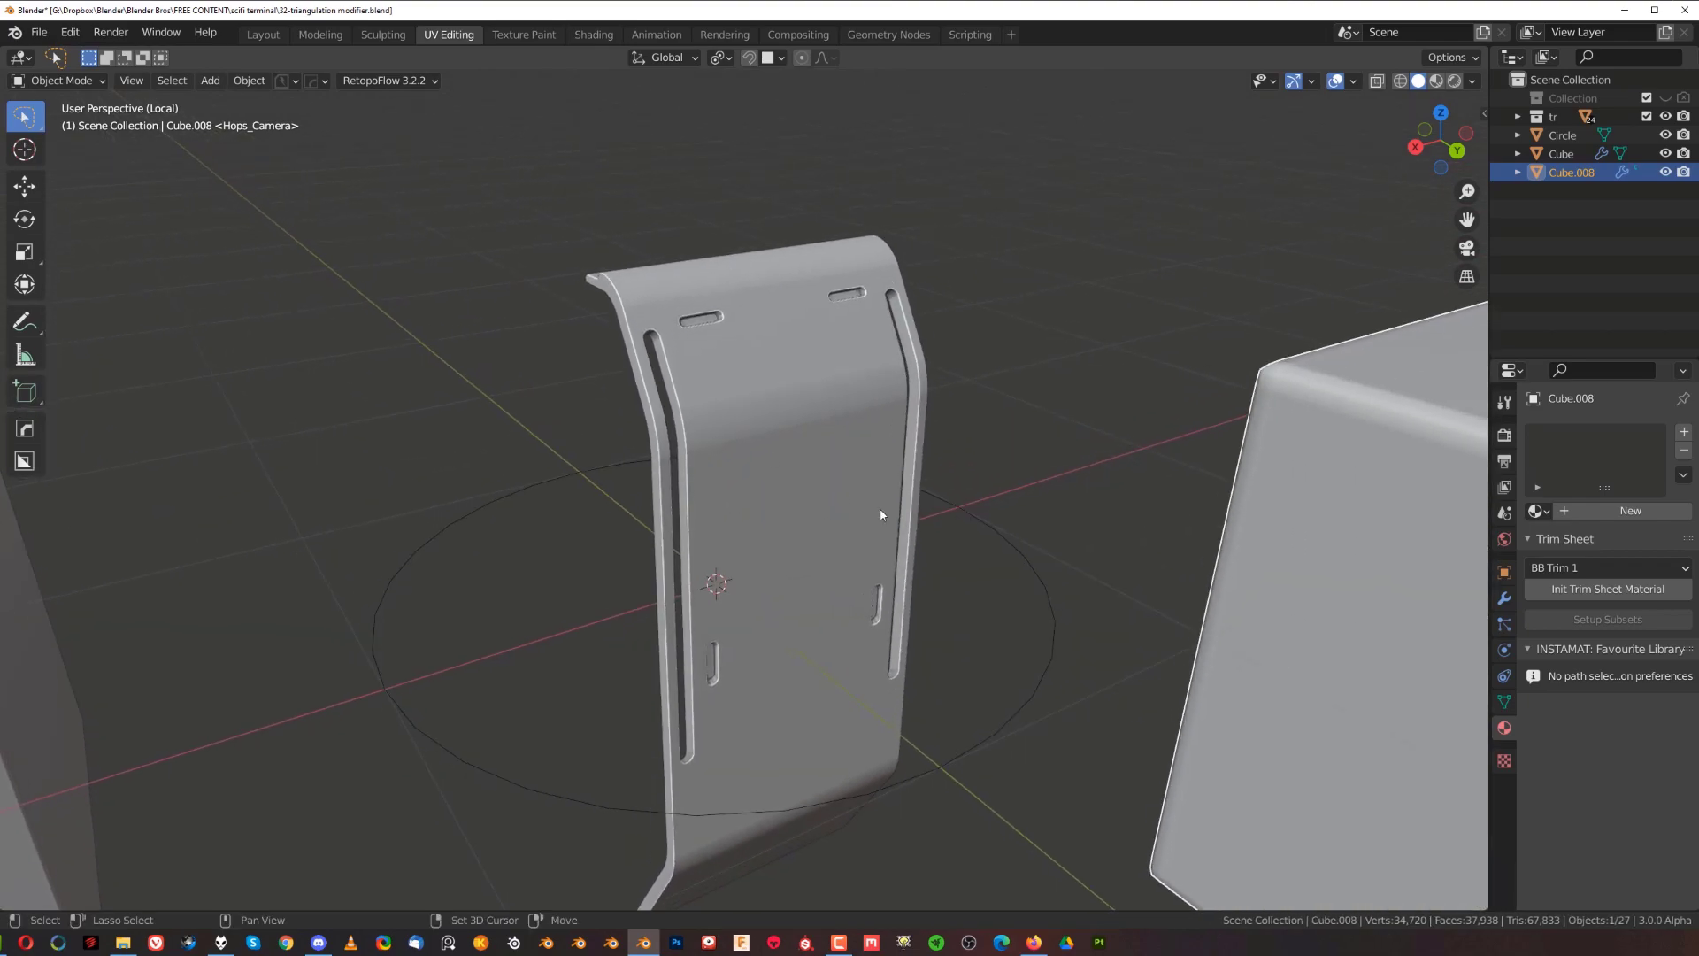
pyautogui.click(1012, 506)
pyautogui.click(980, 523)
pyautogui.press('x')
pyautogui.click(980, 523)
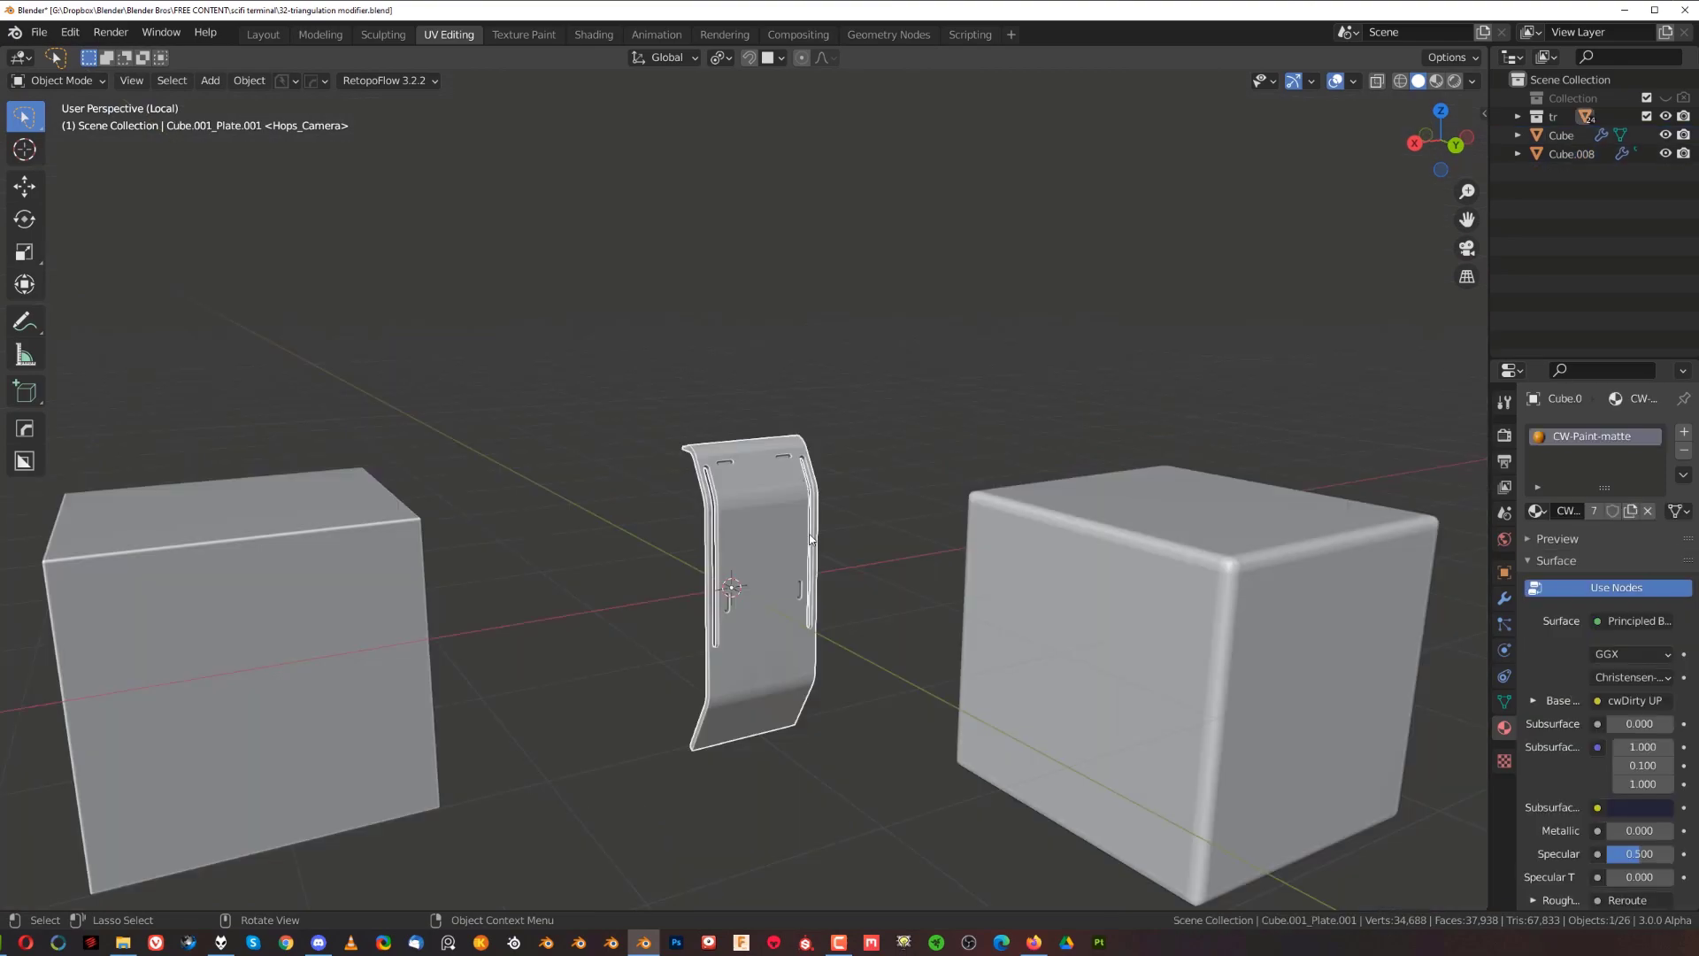
# Examine the front panel's shading around its slots and upper bend from several angles and distances.
pyautogui.scroll(9, 802, 501)
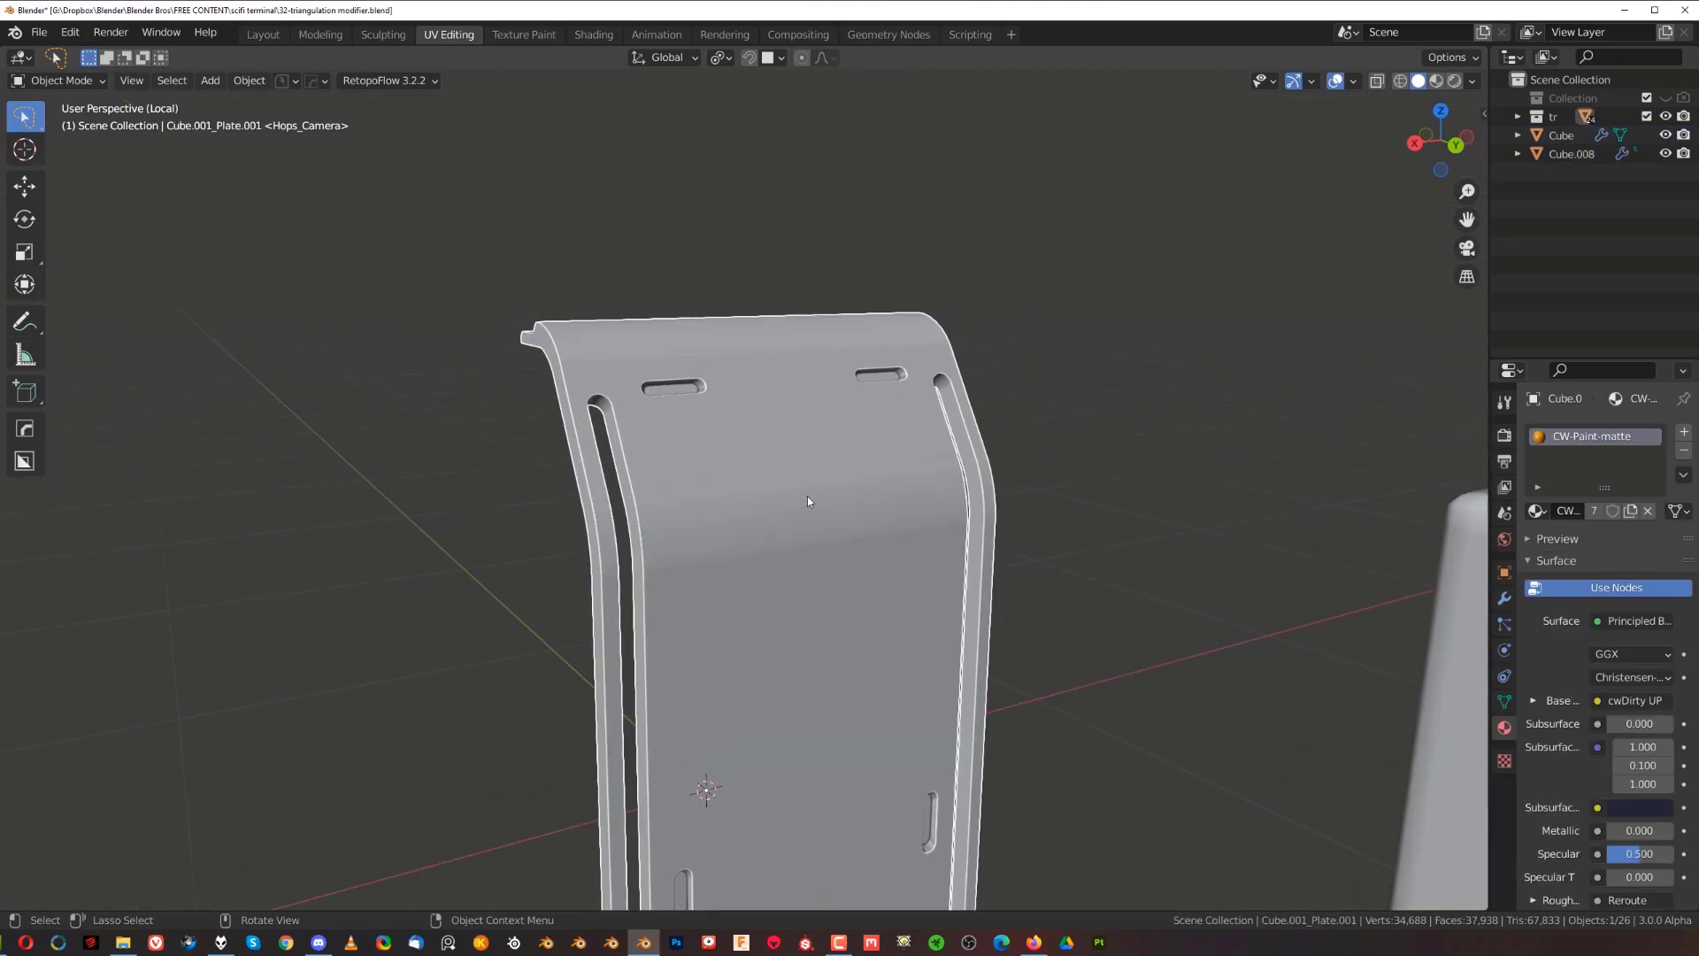
pyautogui.scroll(-2, 799, 497)
pyautogui.moveTo(642, 450); pyautogui.dragTo(534, 487, button='middle')
pyautogui.scroll(-8, 582, 545)
pyautogui.scroll(-3, 582, 545)
pyautogui.moveTo(630, 508); pyautogui.dragTo(807, 434, button='middle')
pyautogui.scroll(7, 771, 464)
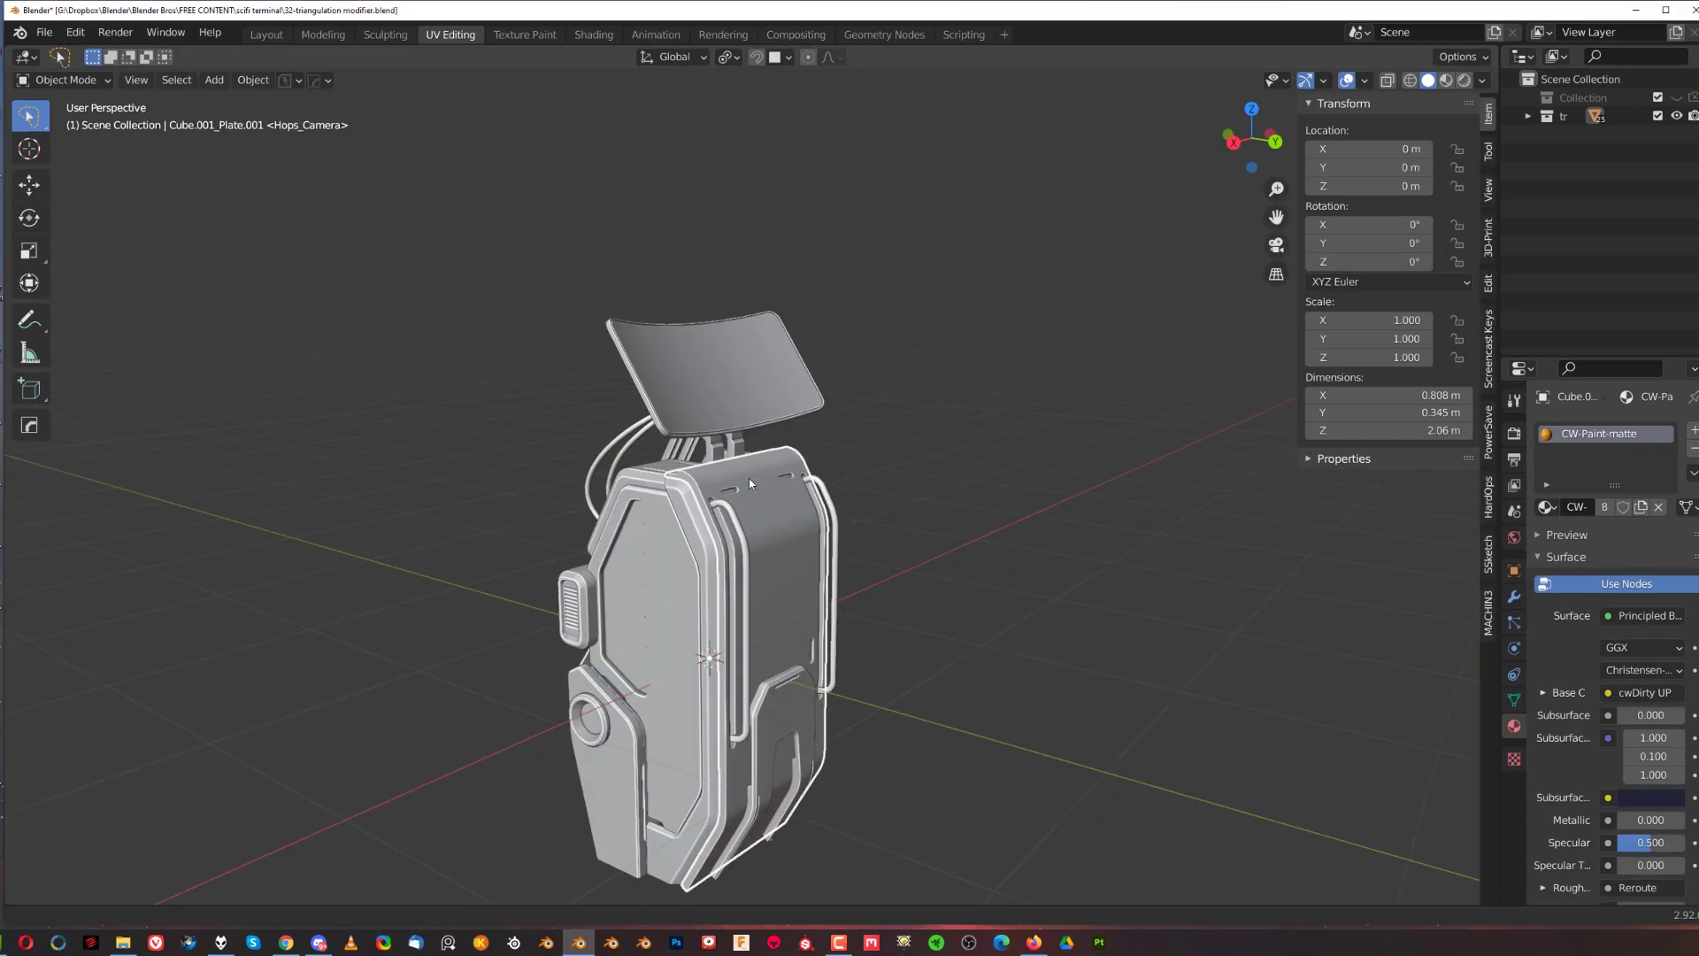
# Bring only the terminal's two side panels into view and look them over.
pyautogui.press('Home')
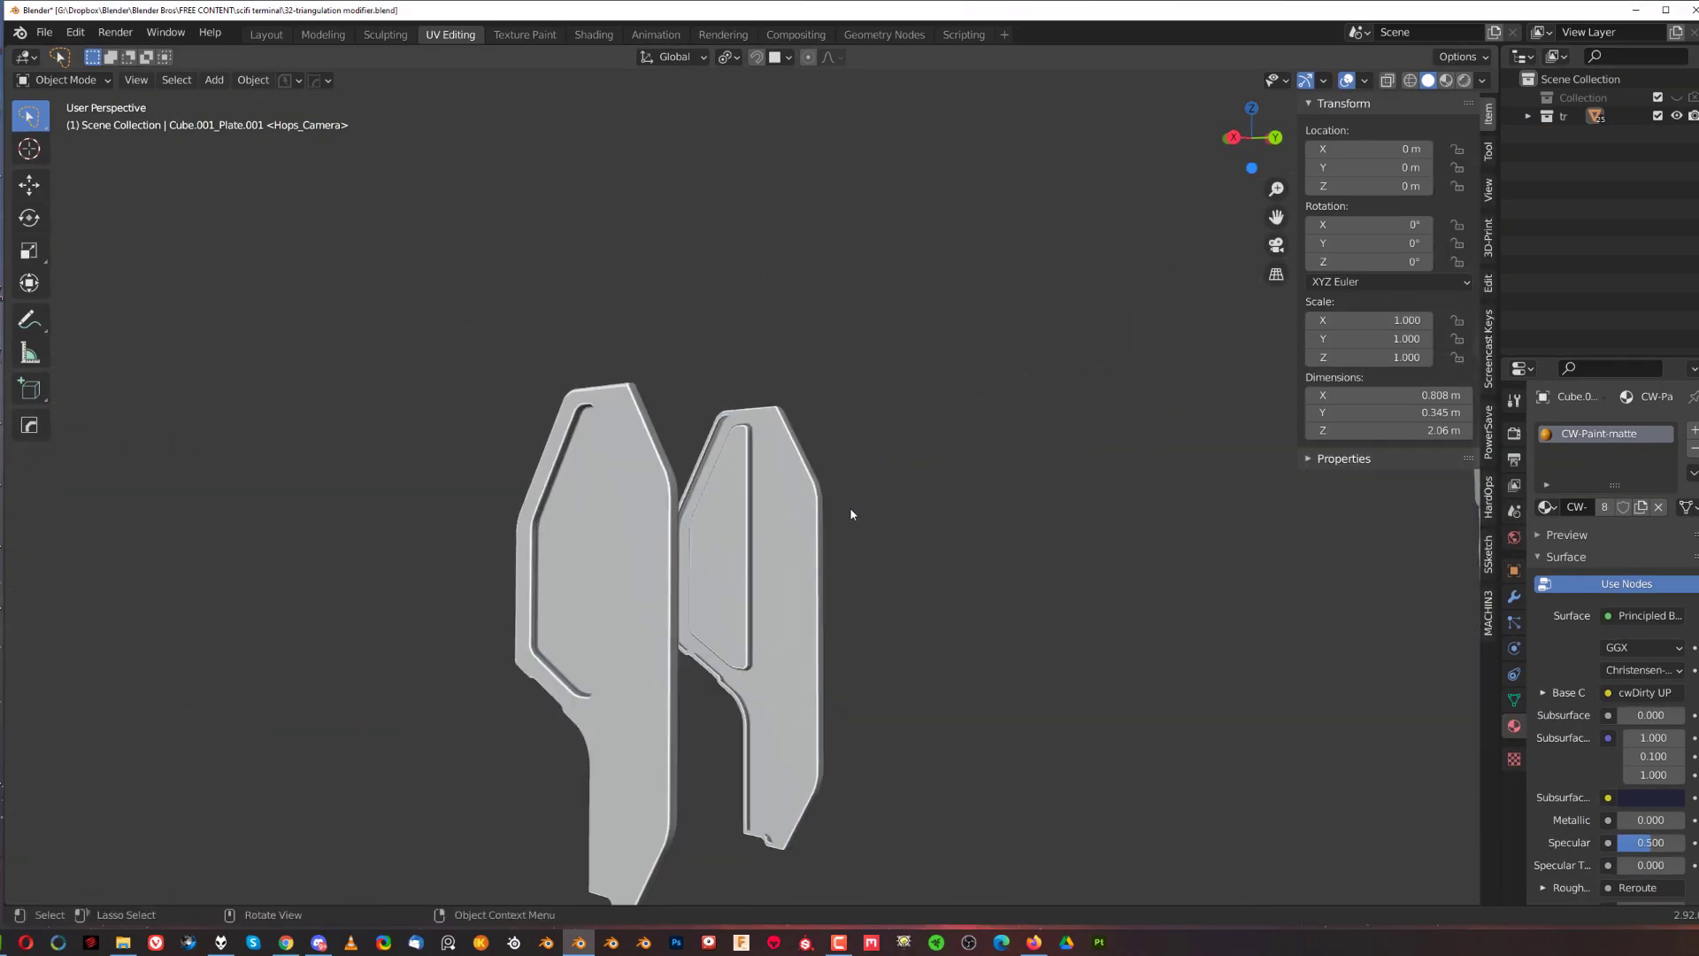
pyautogui.moveTo(849, 507); pyautogui.dragTo(892, 451, button='middle')
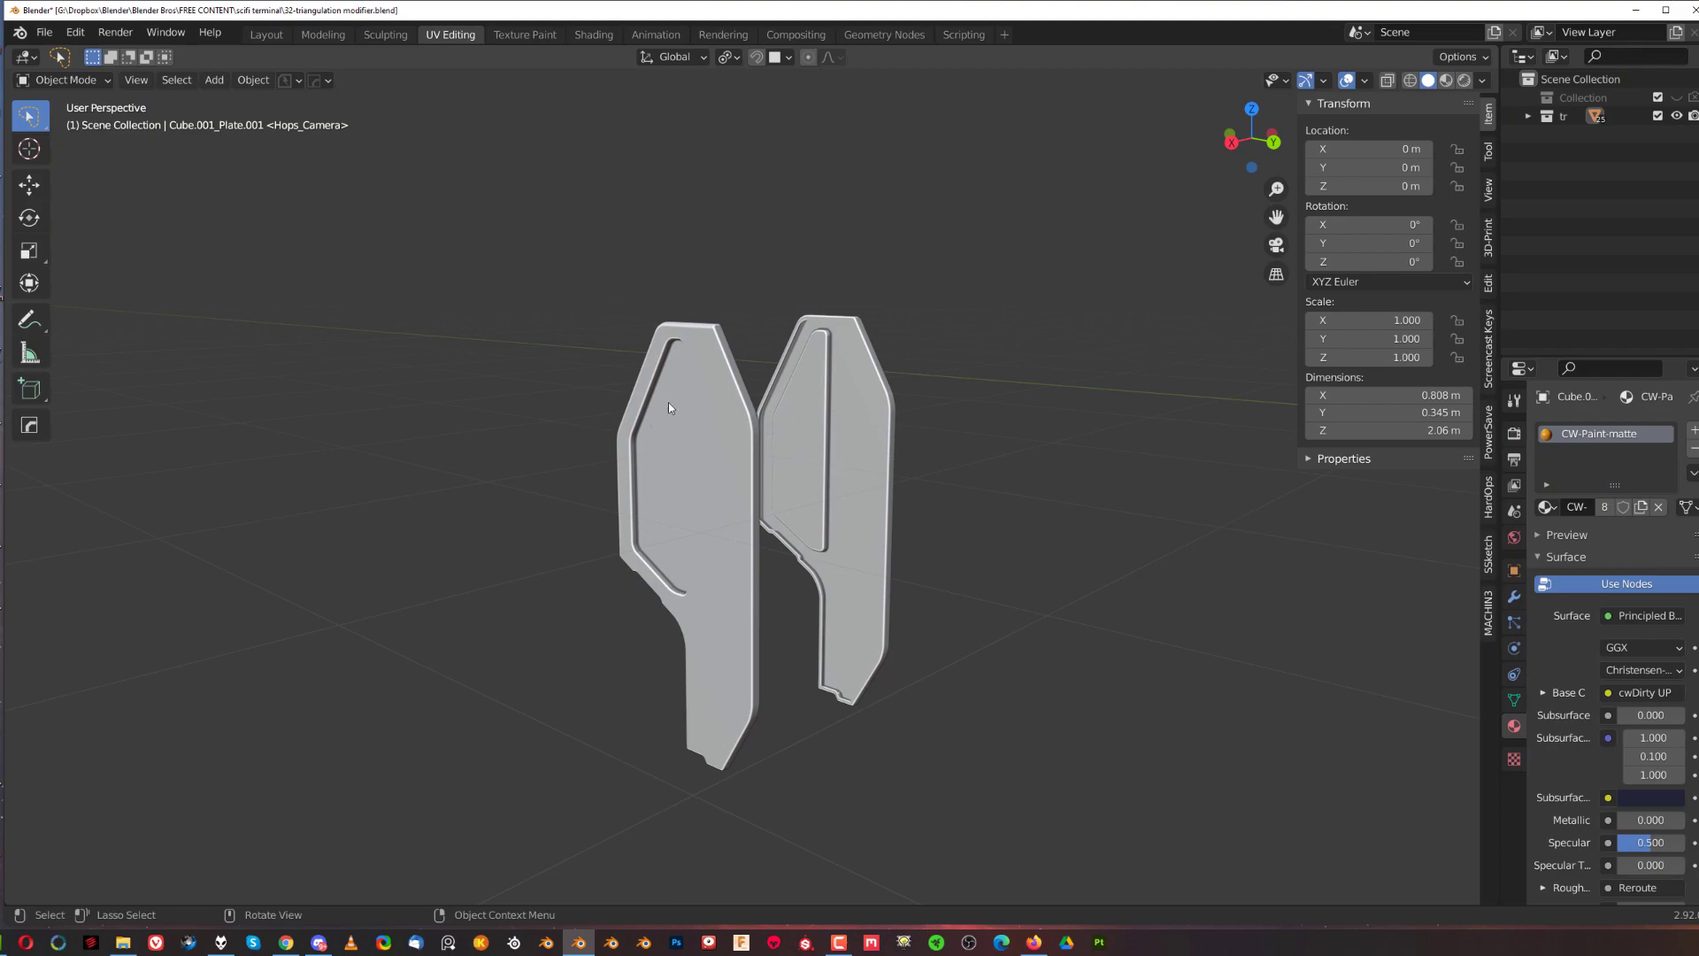
# Inspect the shading around the recessed slots and beveled edges of the terminal's two side panels.
pyautogui.keyDown('ctrl'); pyautogui.moveTo(633, 385); pyautogui.dragTo(896, 391, button='middle'); pyautogui.keyUp('ctrl')
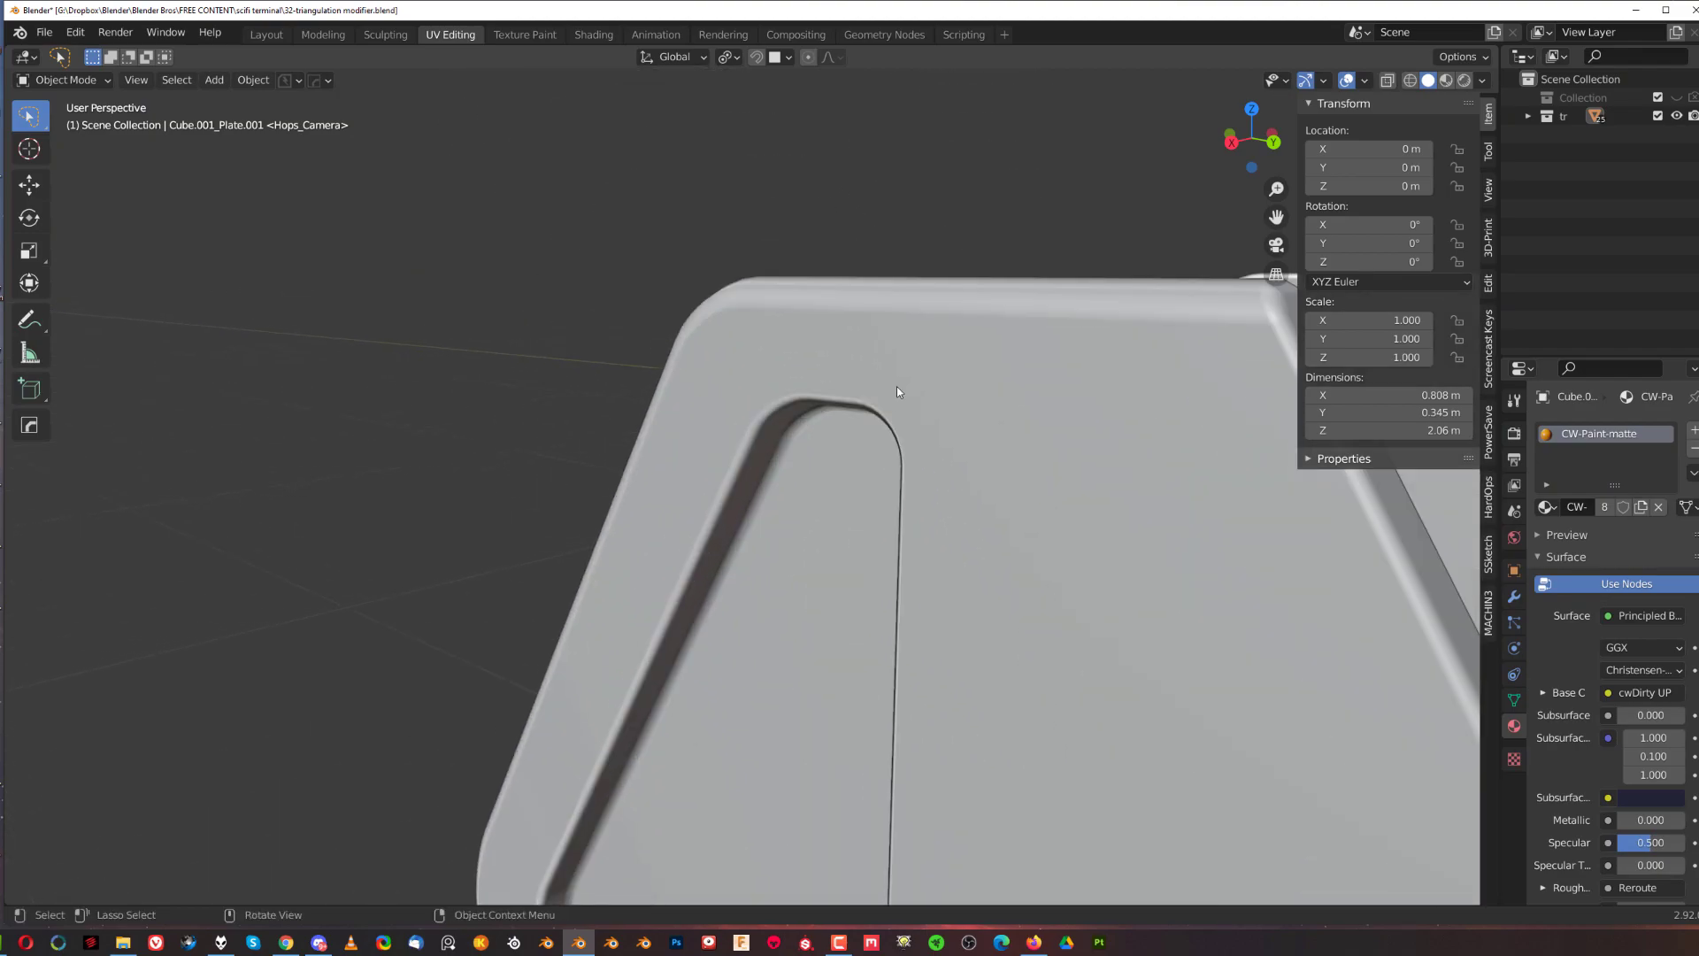
pyautogui.scroll(-8, 938, 418)
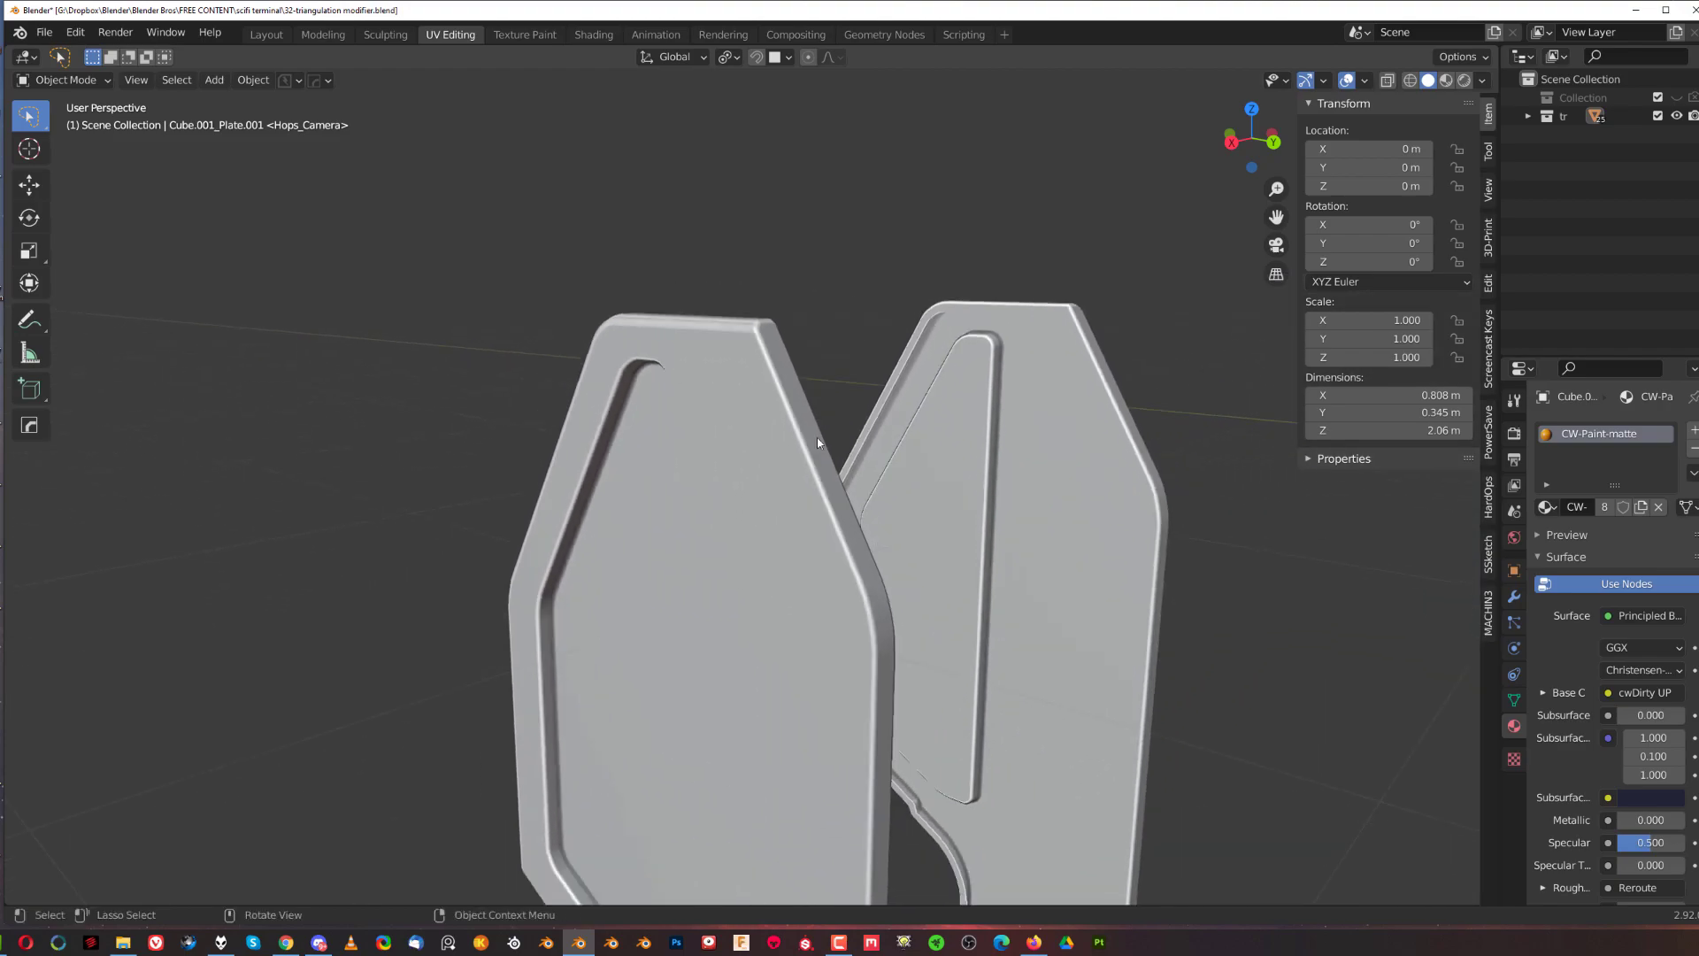
pyautogui.moveTo(804, 479); pyautogui.dragTo(785, 378, button='middle')
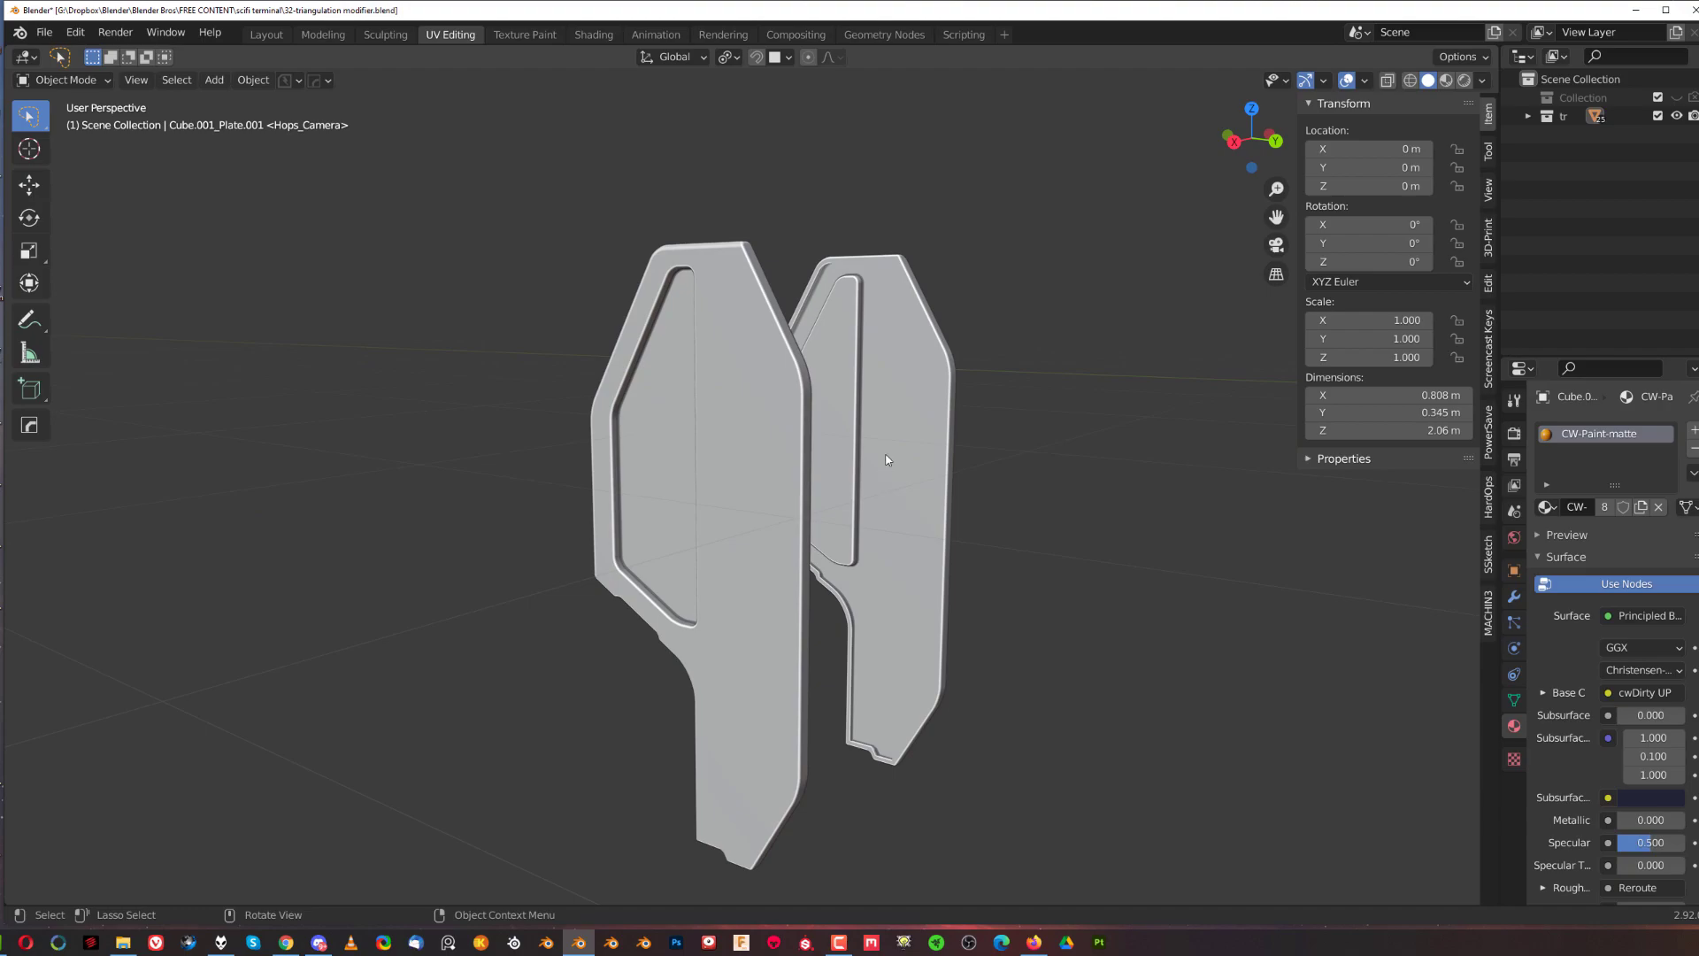
pyautogui.scroll(-3, 886, 459)
pyautogui.moveTo(895, 447); pyautogui.dragTo(825, 486, button='middle')
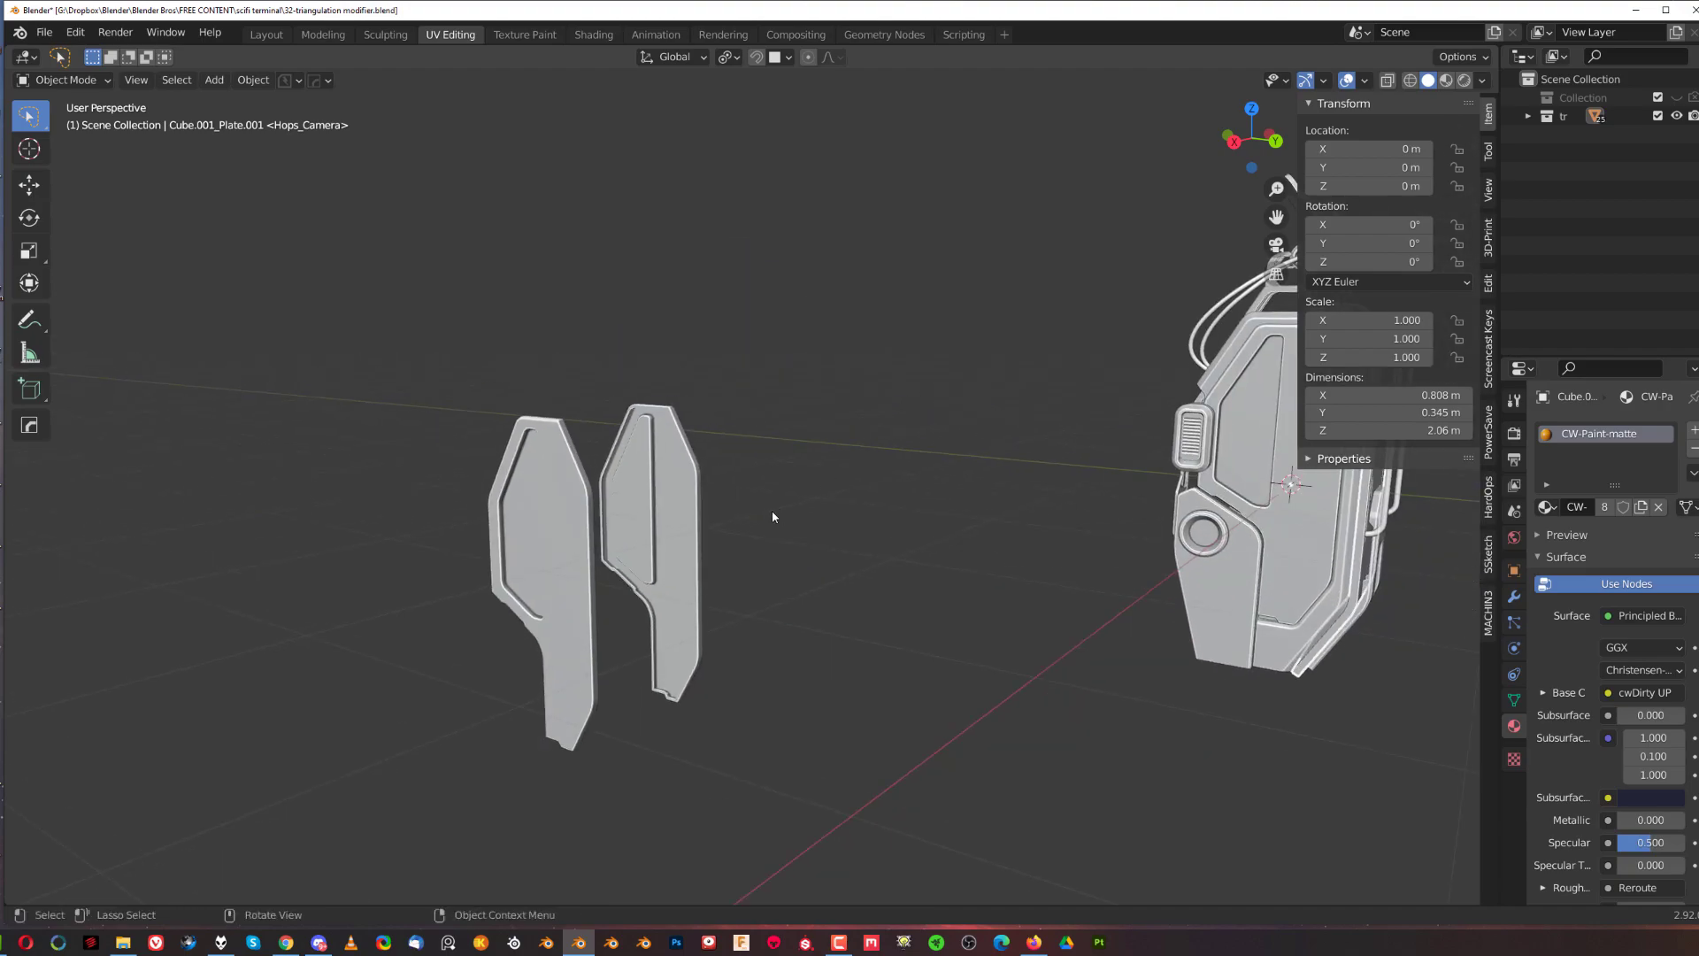
# Triangulate all faces of the side panels' mesh in Edit Mode and return to Object Mode.
pyautogui.click(533, 479)
pyautogui.press('Tab')
pyautogui.scroll(2, 731, 504)
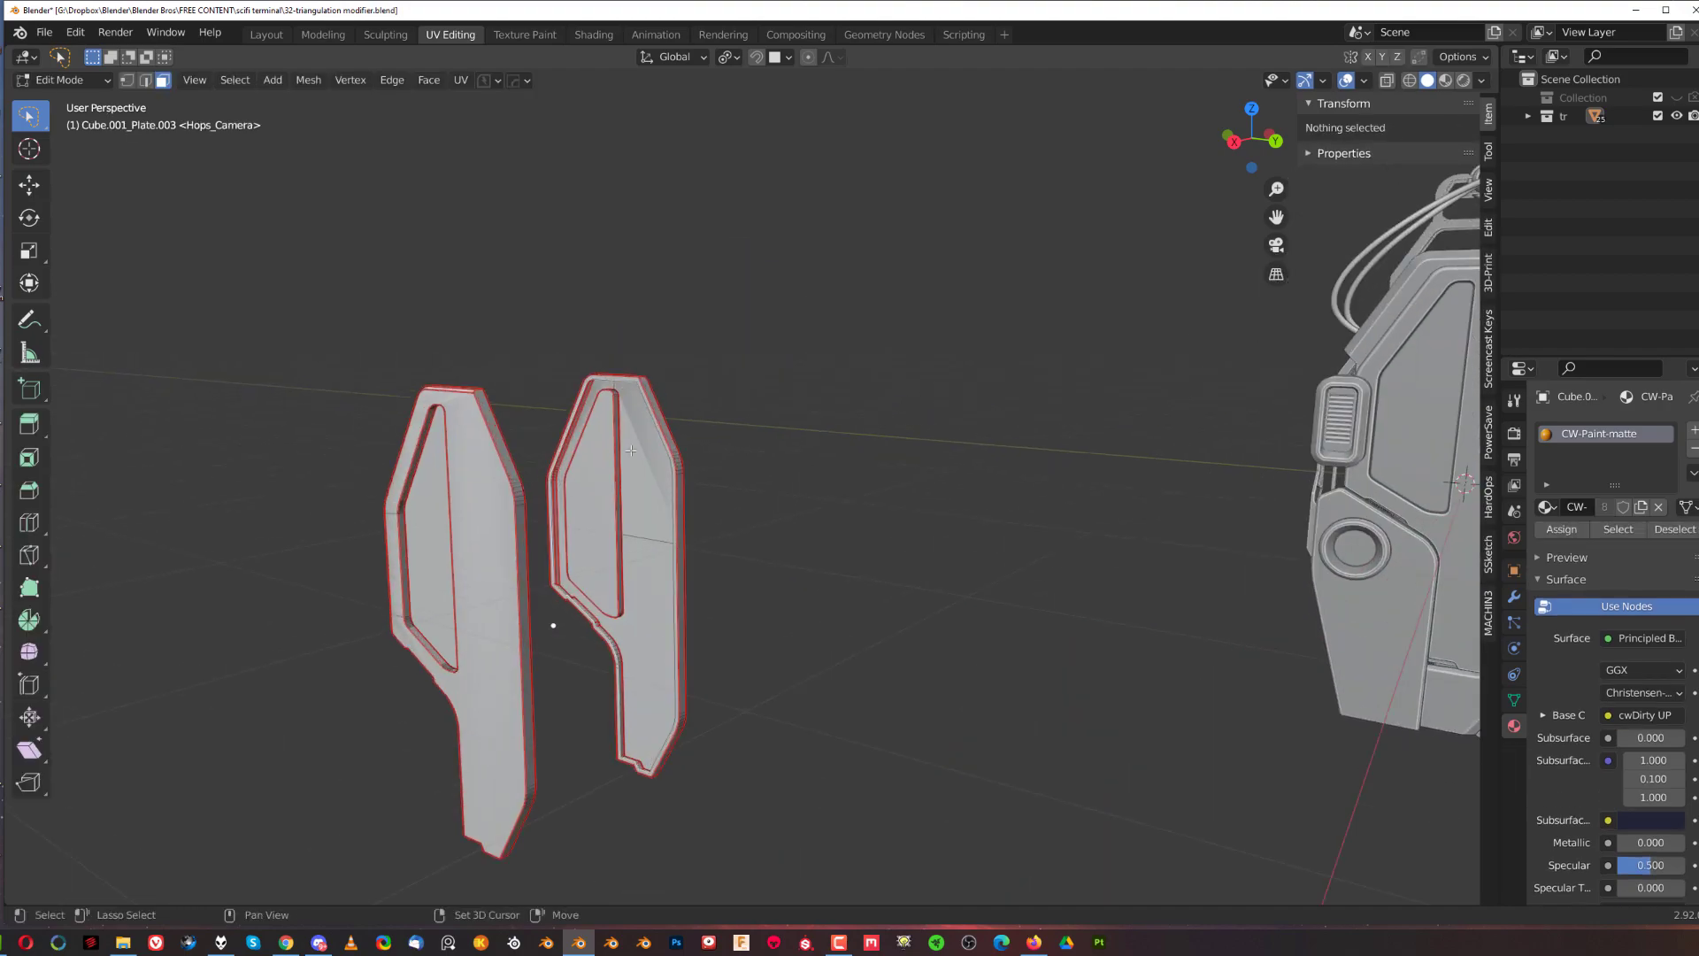
pyautogui.keyDown('shift'); pyautogui.moveTo(553, 511); pyautogui.dragTo(783, 481, button='middle'); pyautogui.keyUp('shift')
pyautogui.scroll(3, 784, 481)
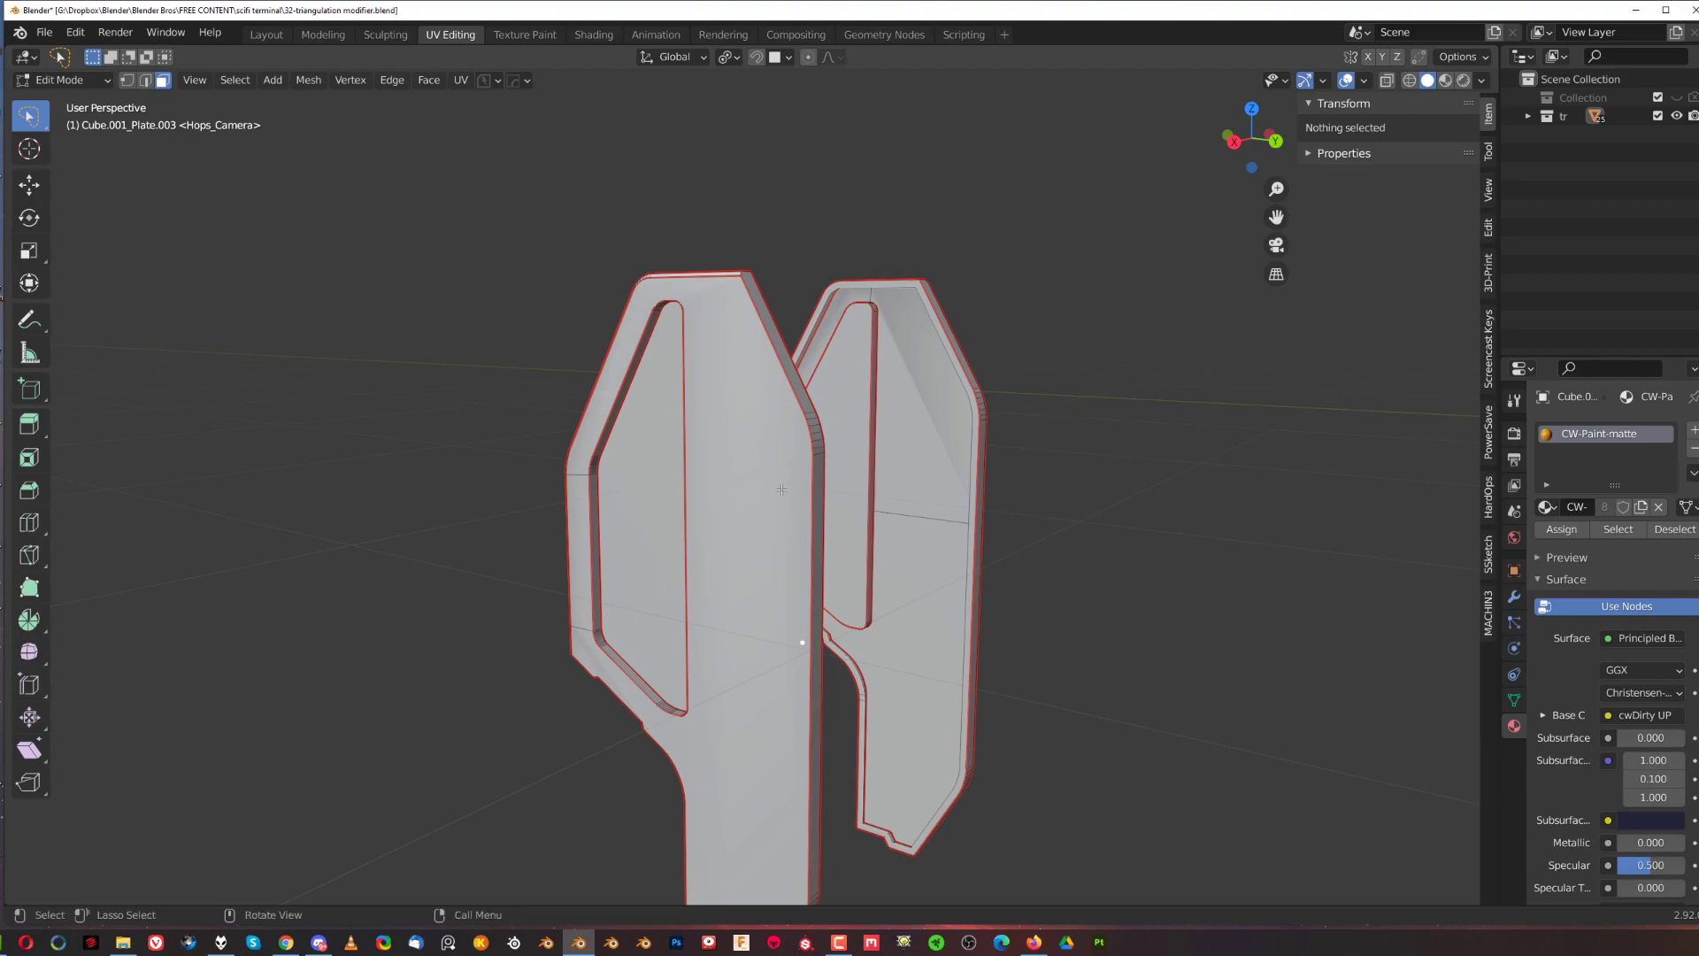
pyautogui.press('a')
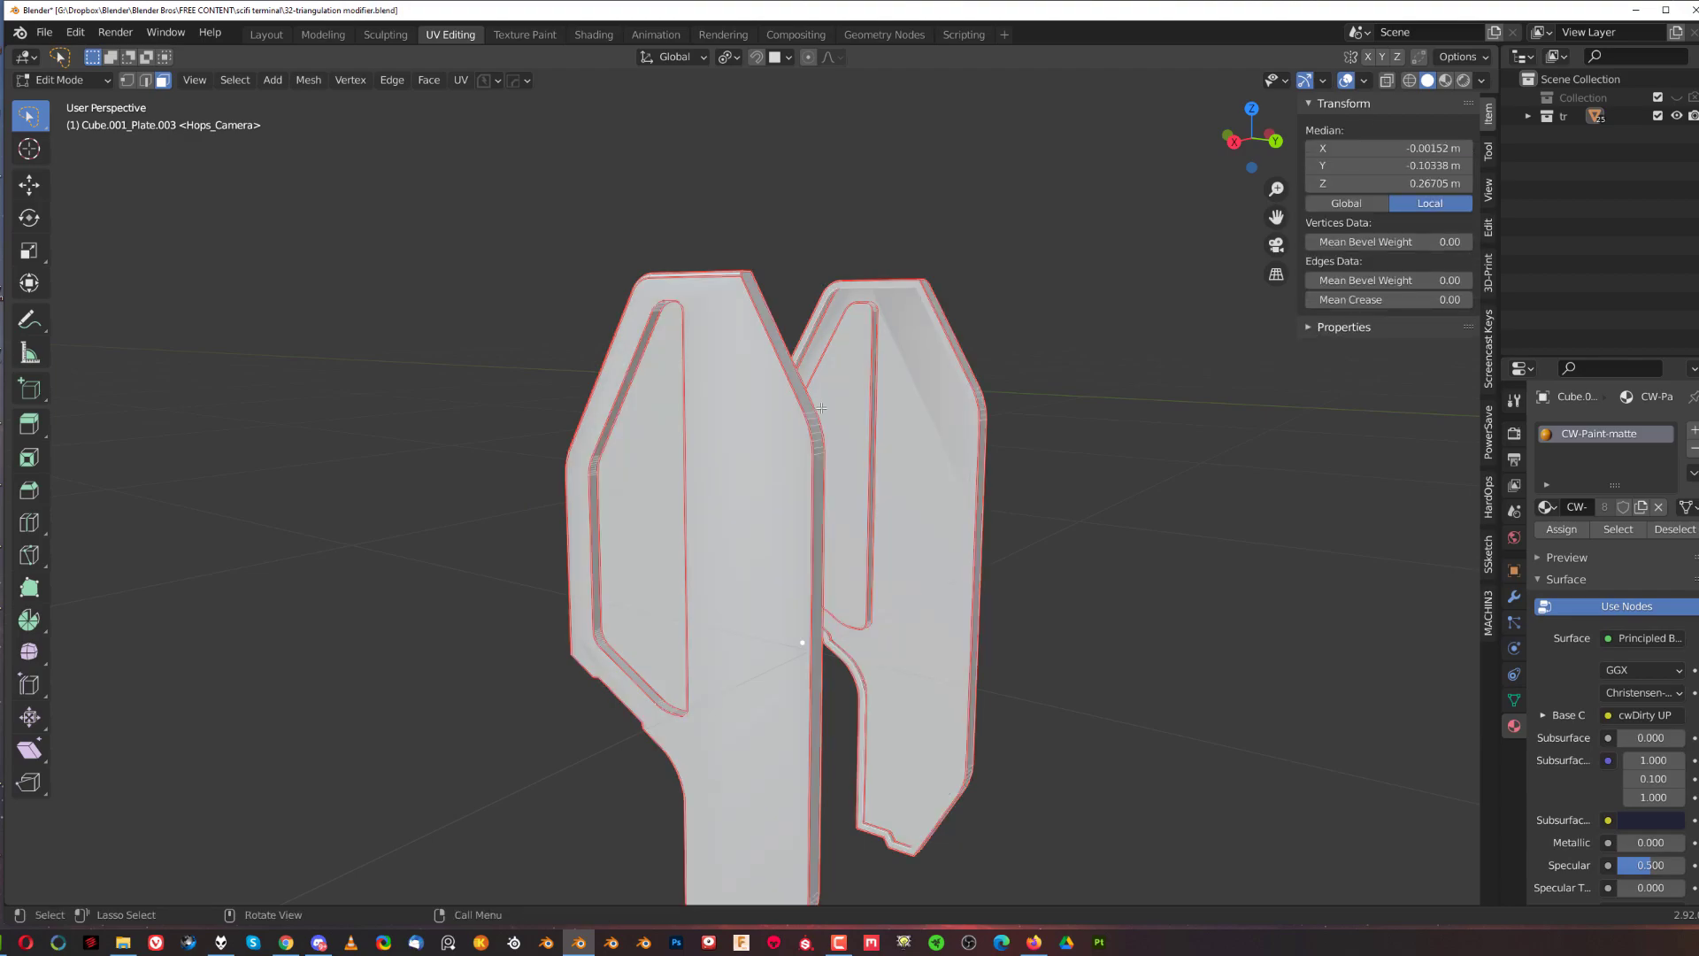
pyautogui.scroll(4, 803, 393)
pyautogui.press('Tab')
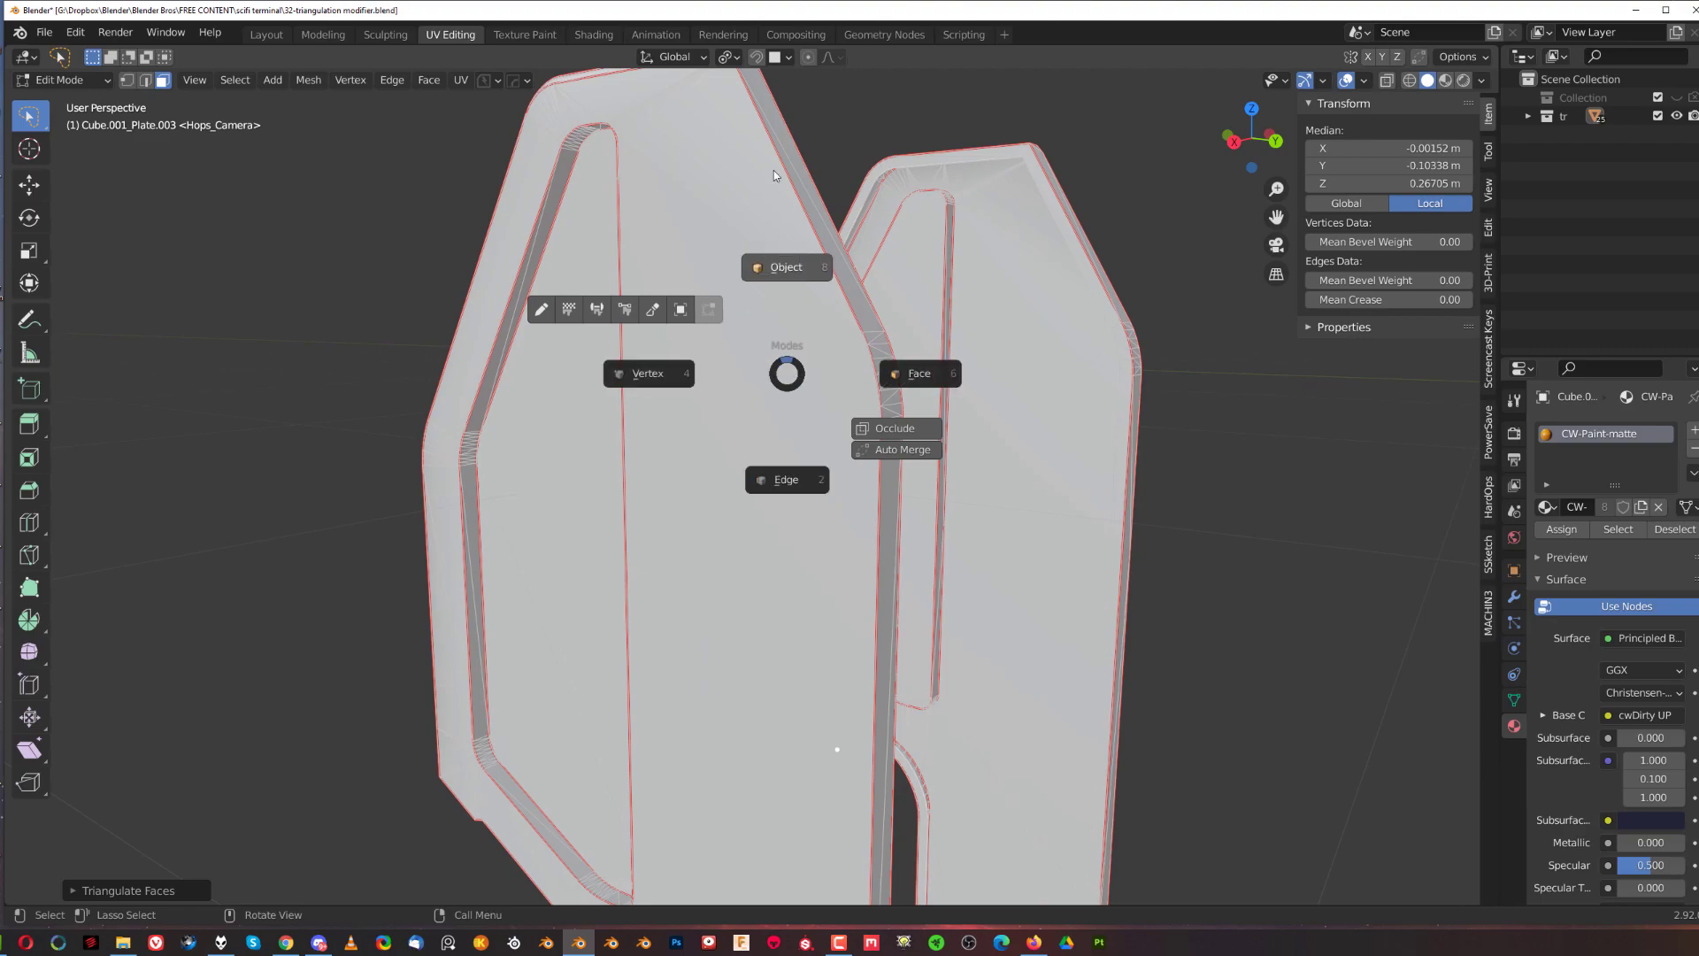
pyautogui.click(766, 308)
# Check the triangulated side panels in Object Mode and Edit Mode, and undo the triangulation.
pyautogui.scroll(4, 709, 402)
pyautogui.press('Tab')
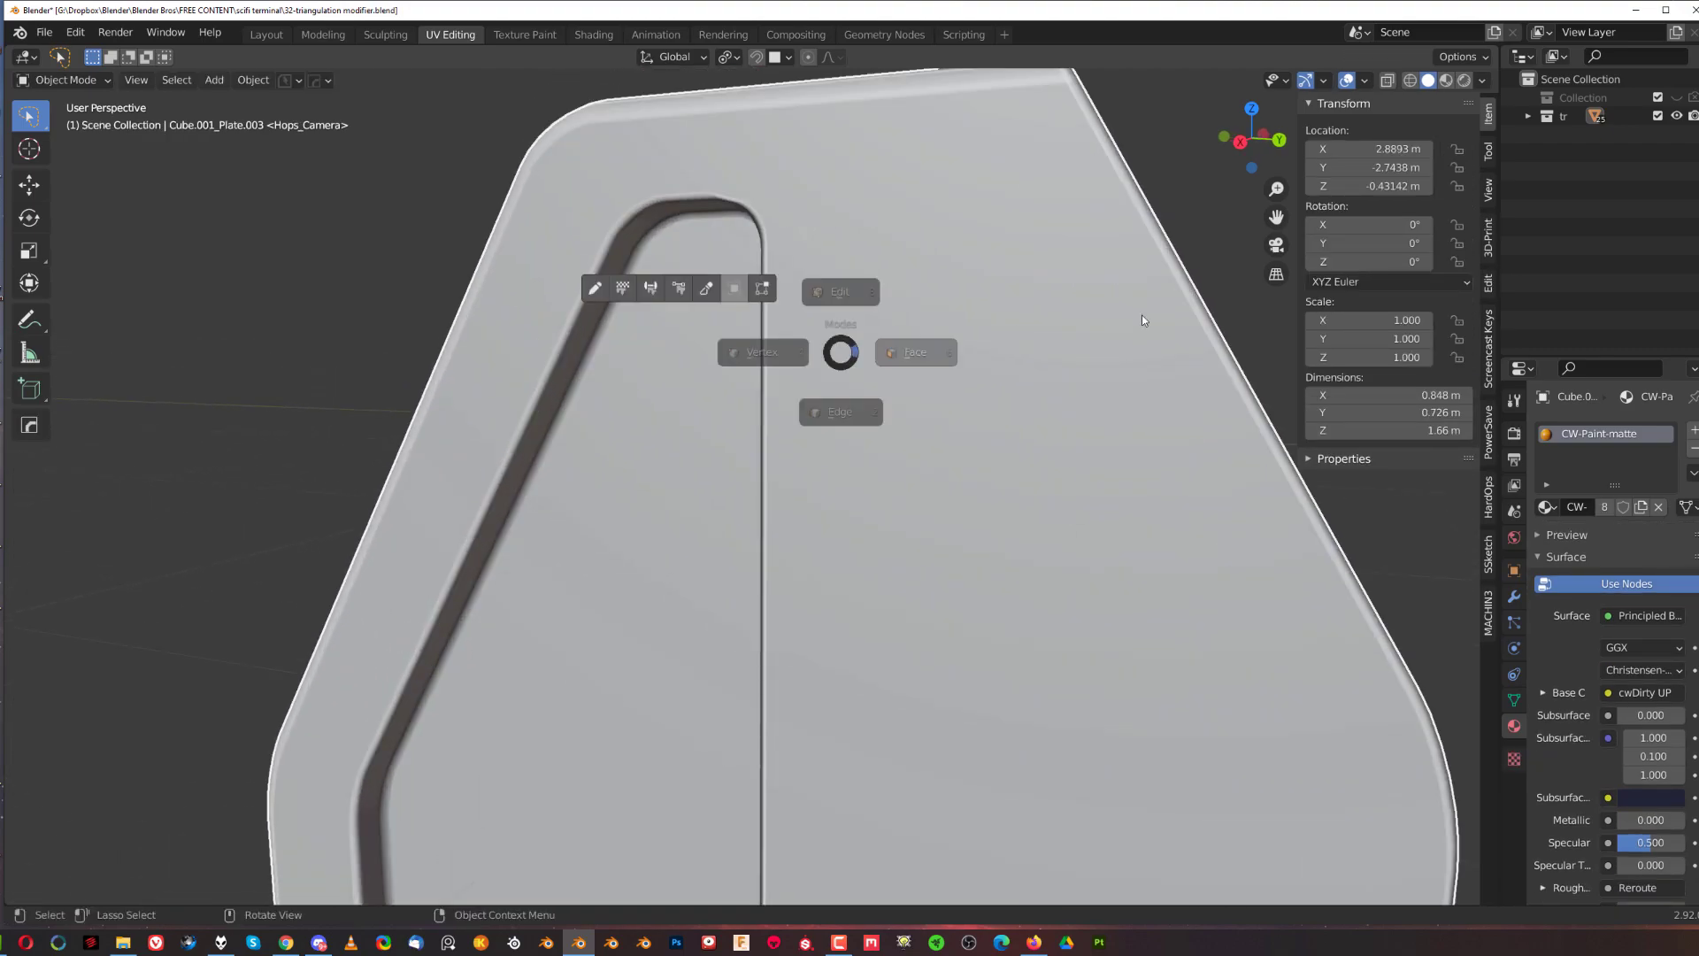
pyautogui.click(961, 334)
pyautogui.scroll(-3, 918, 353)
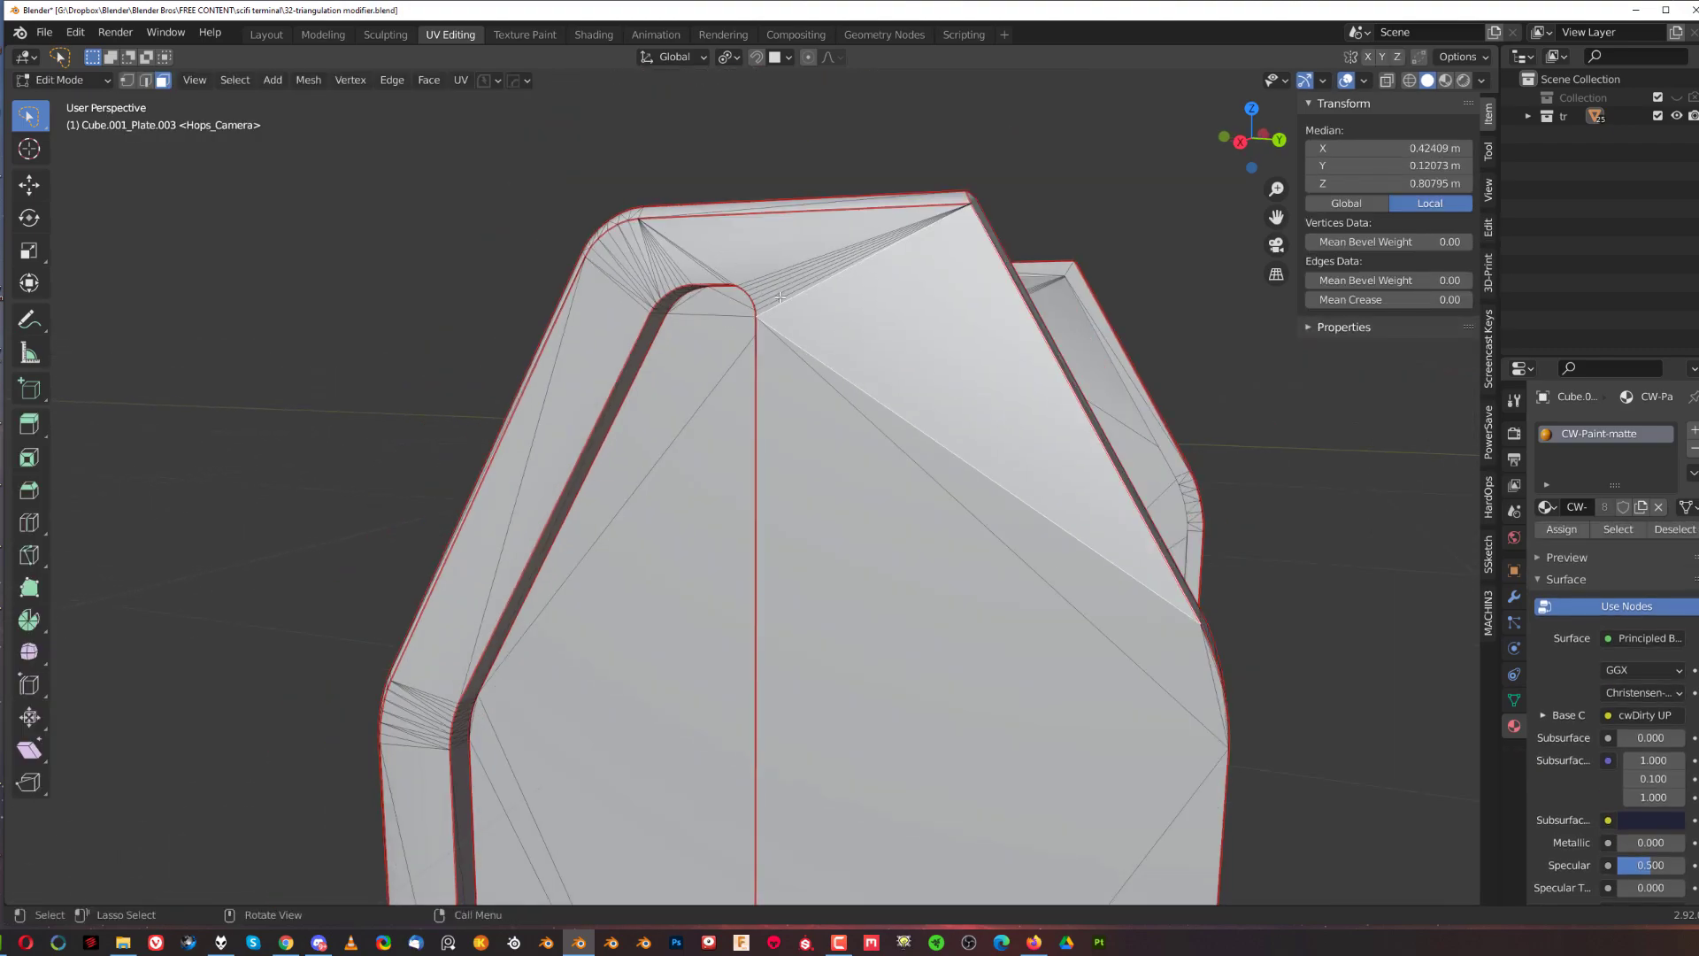
pyautogui.hotkey('ctrl', 'z')
pyautogui.hotkey('ctrl', 'z')
pyautogui.hotkey('ctrl', 'z')
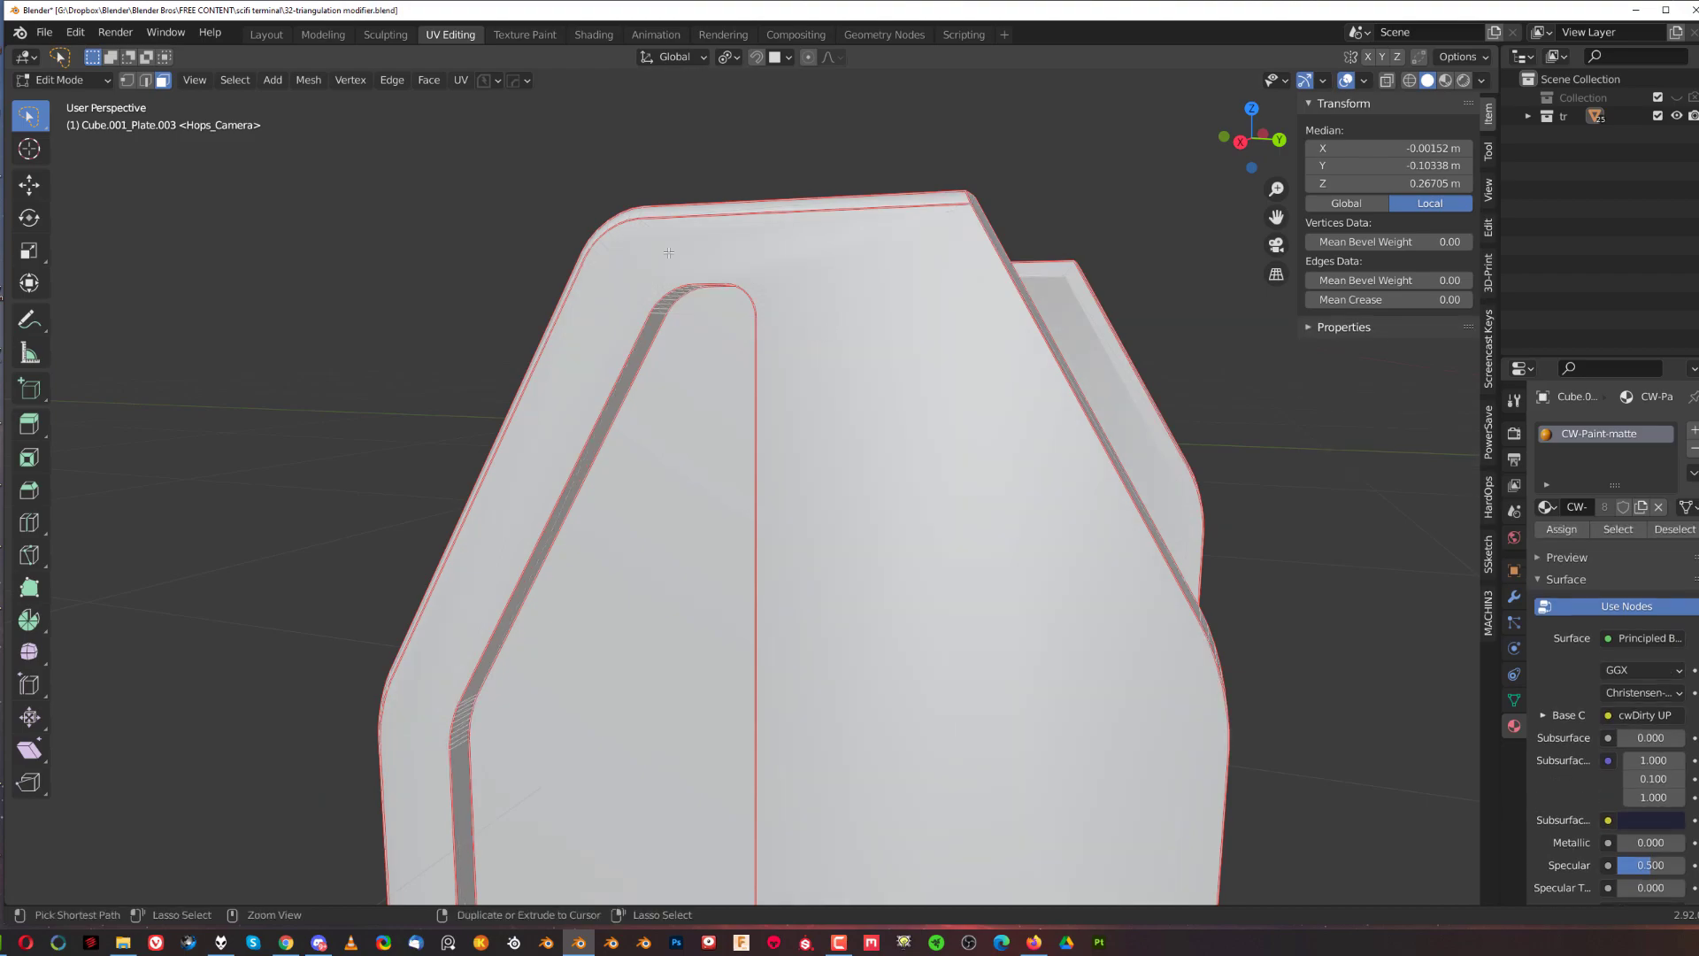
# Return to Object Mode and save the file.
pyautogui.scroll(-5, 717, 257)
pyautogui.press('Tab')
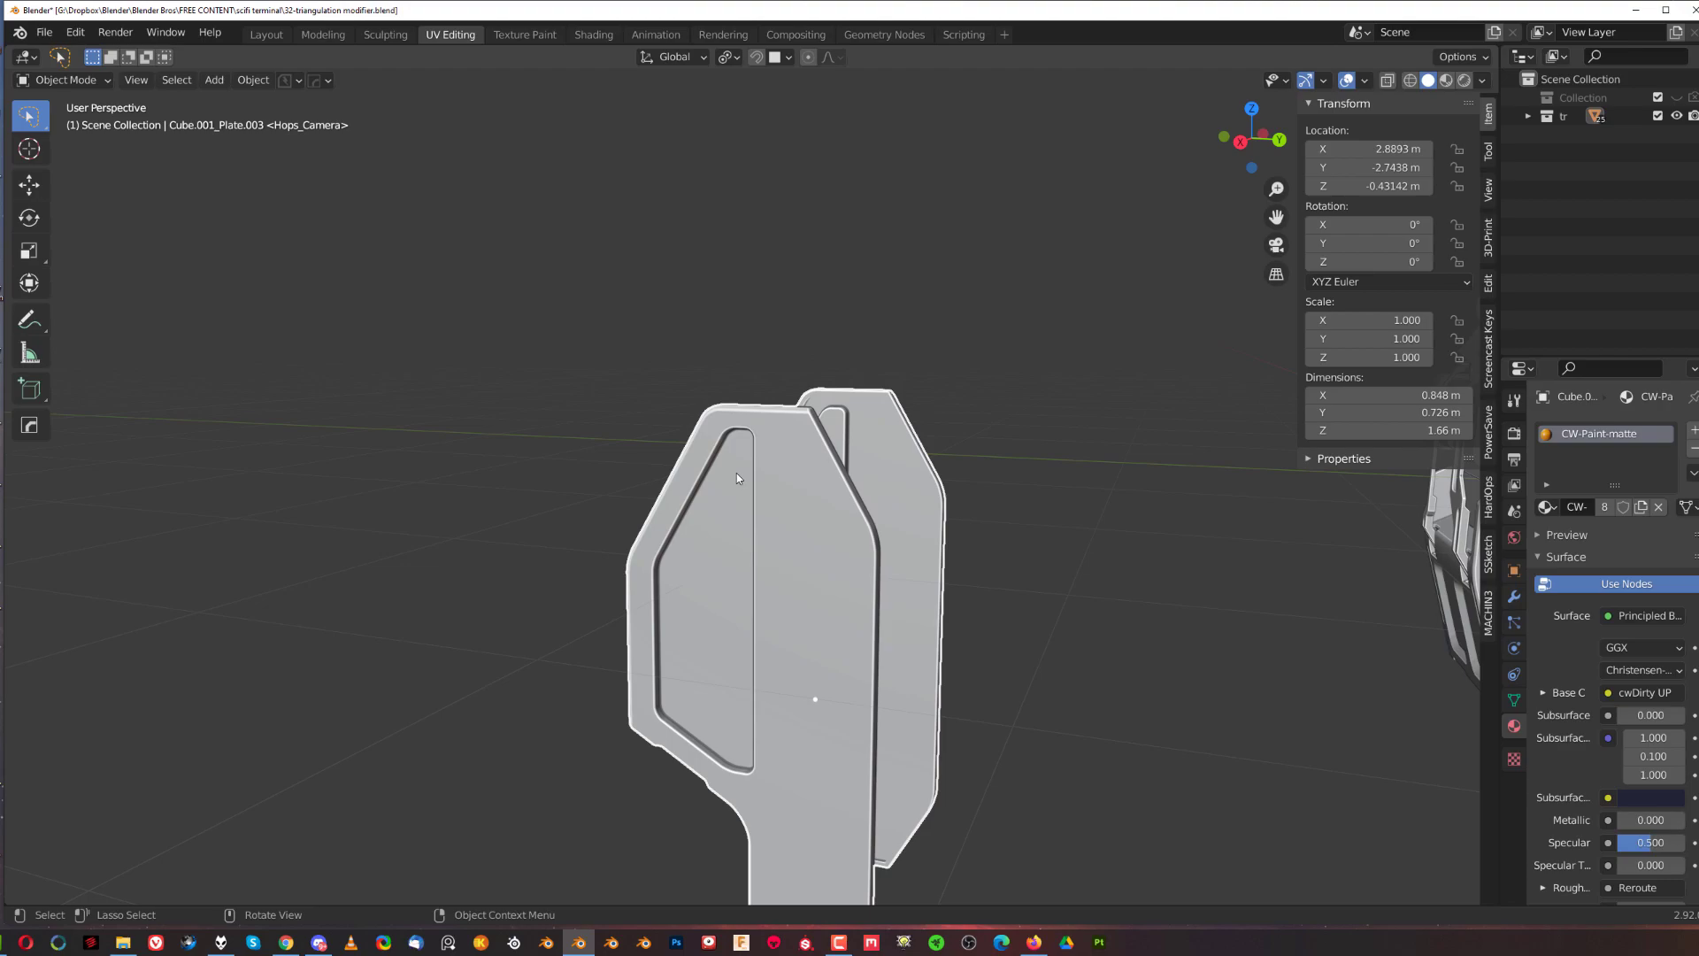
pyautogui.hotkey('ctrl', 's')
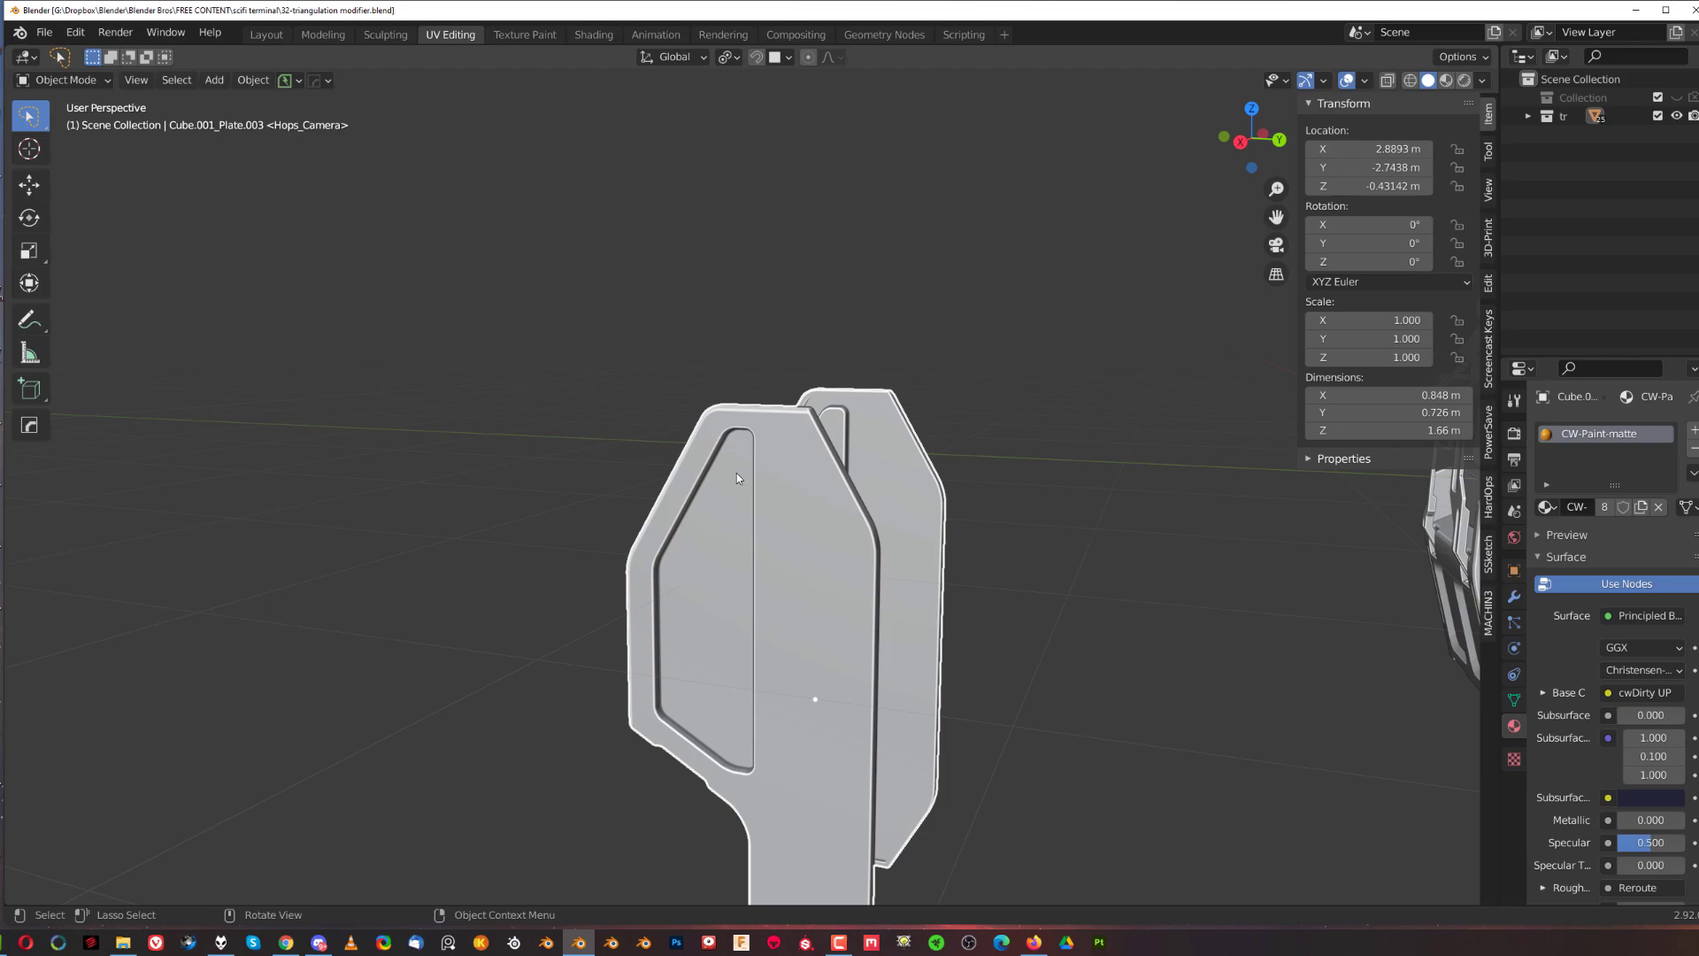
# Triangulate the side panels' whole mesh again and check the new edges in Edit Mode with nothing selected.
pyautogui.scroll(3, 779, 528)
pyautogui.press('Tab')
pyautogui.click(771, 487)
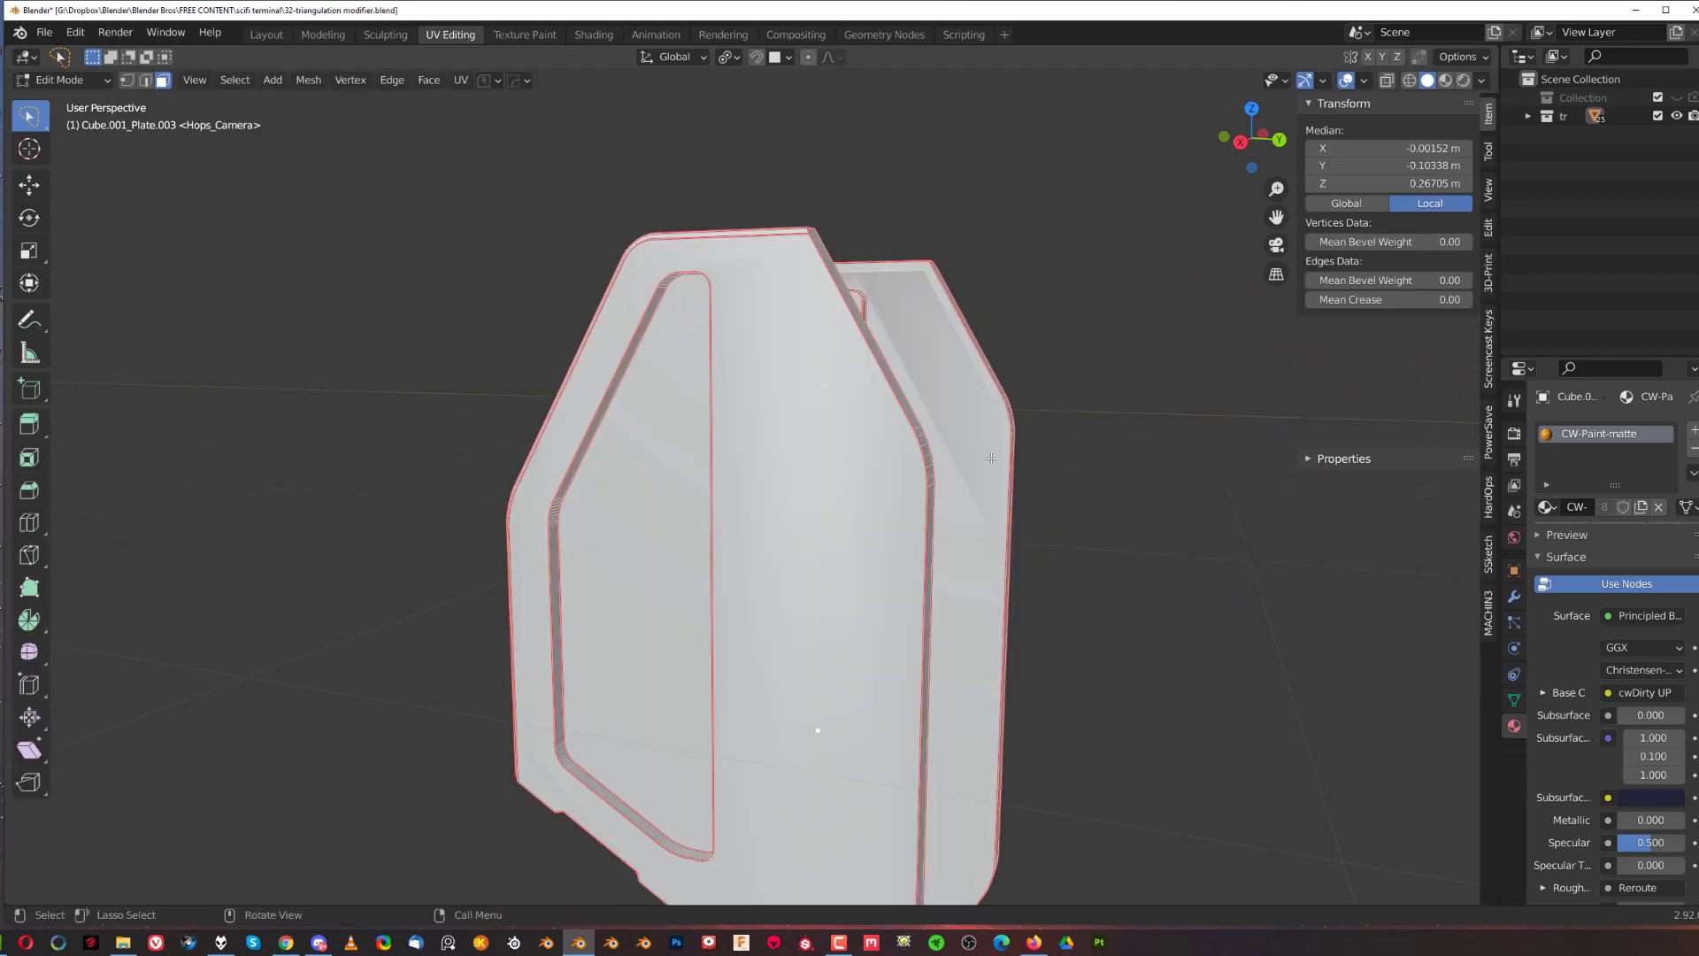
pyautogui.click(801, 490)
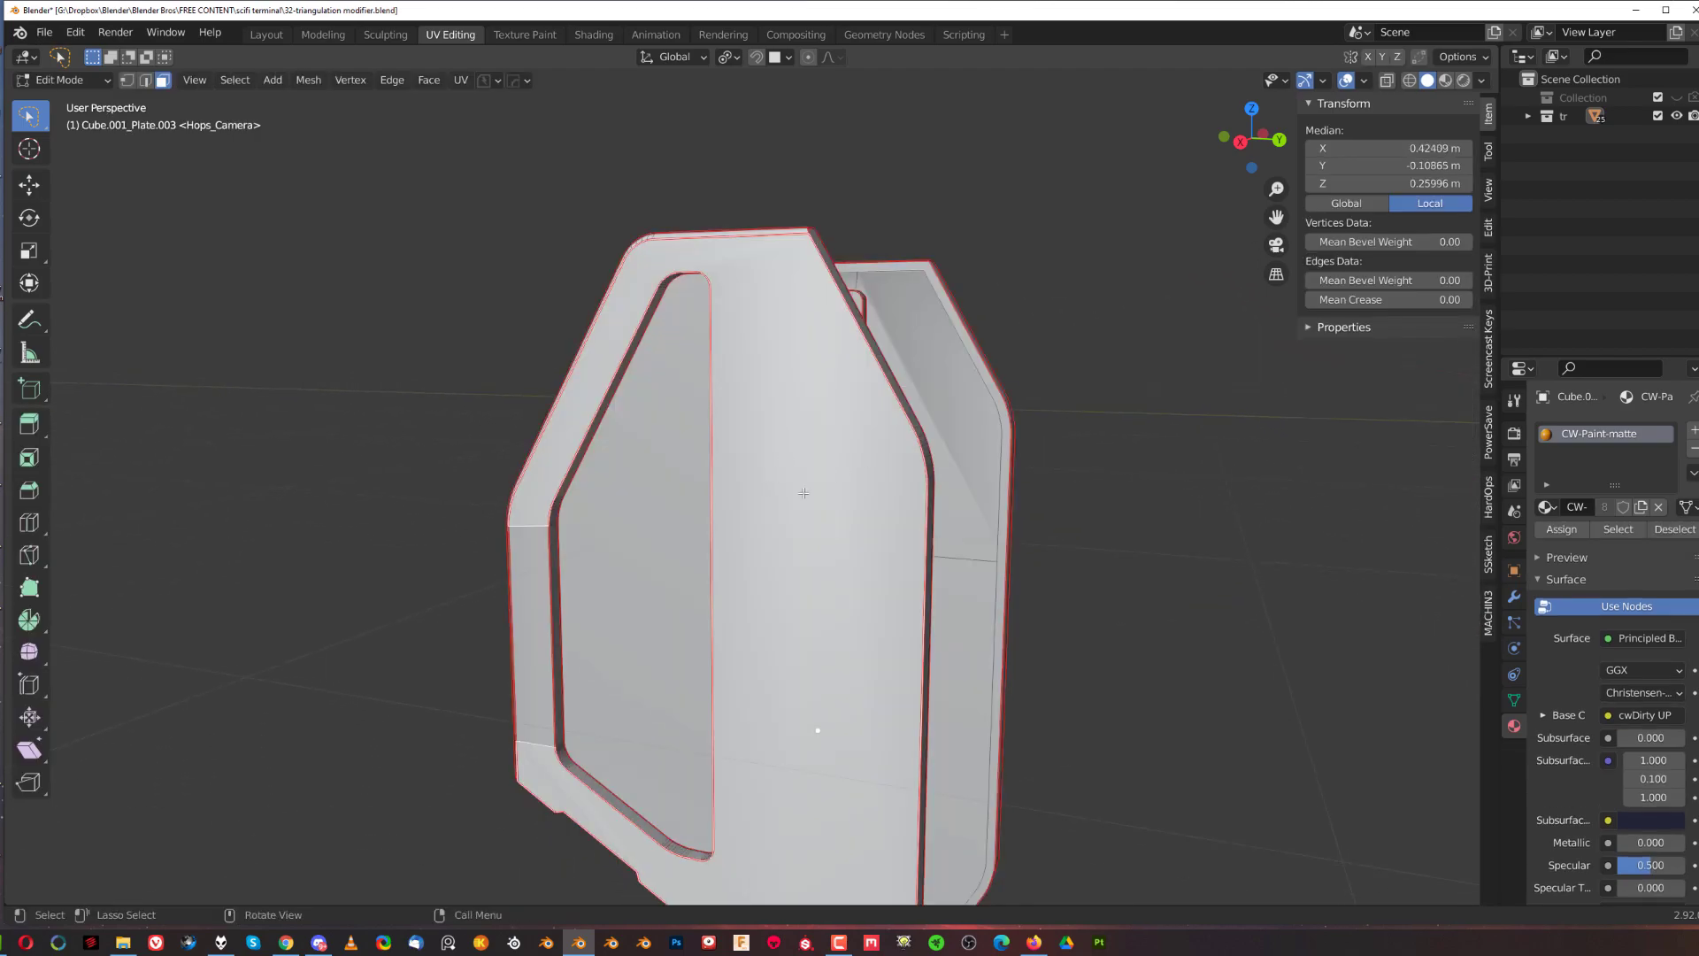
pyautogui.press('a')
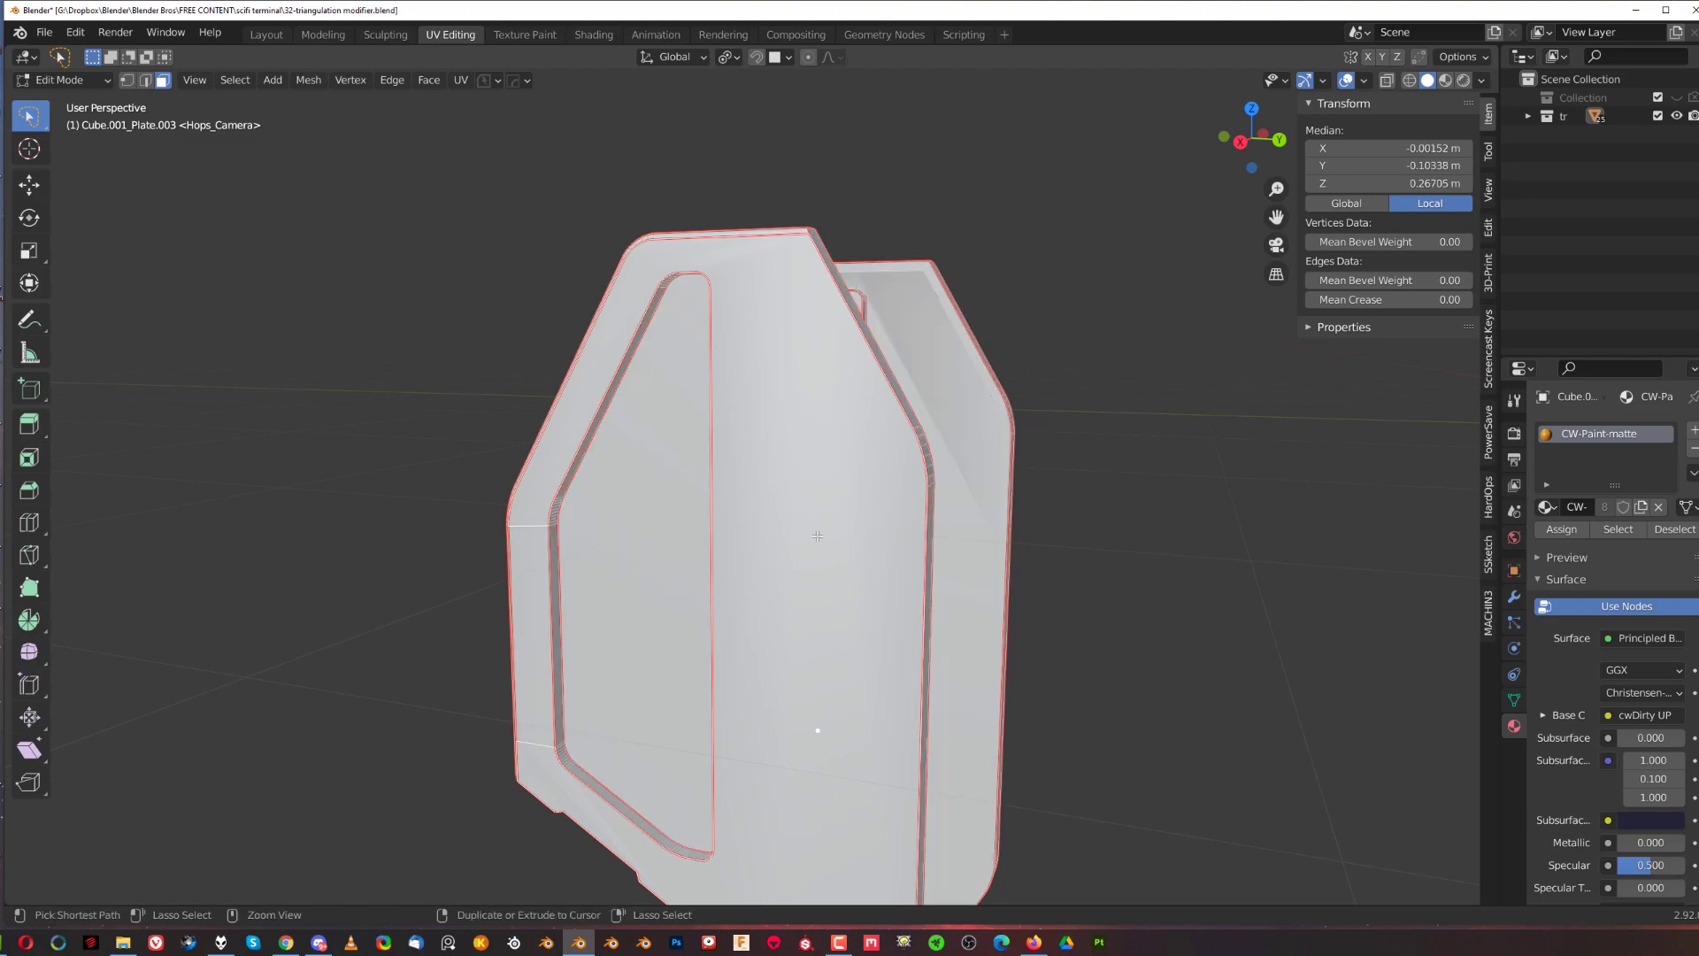
pyautogui.press('Tab')
pyautogui.press('Tab')
pyautogui.click(1104, 409)
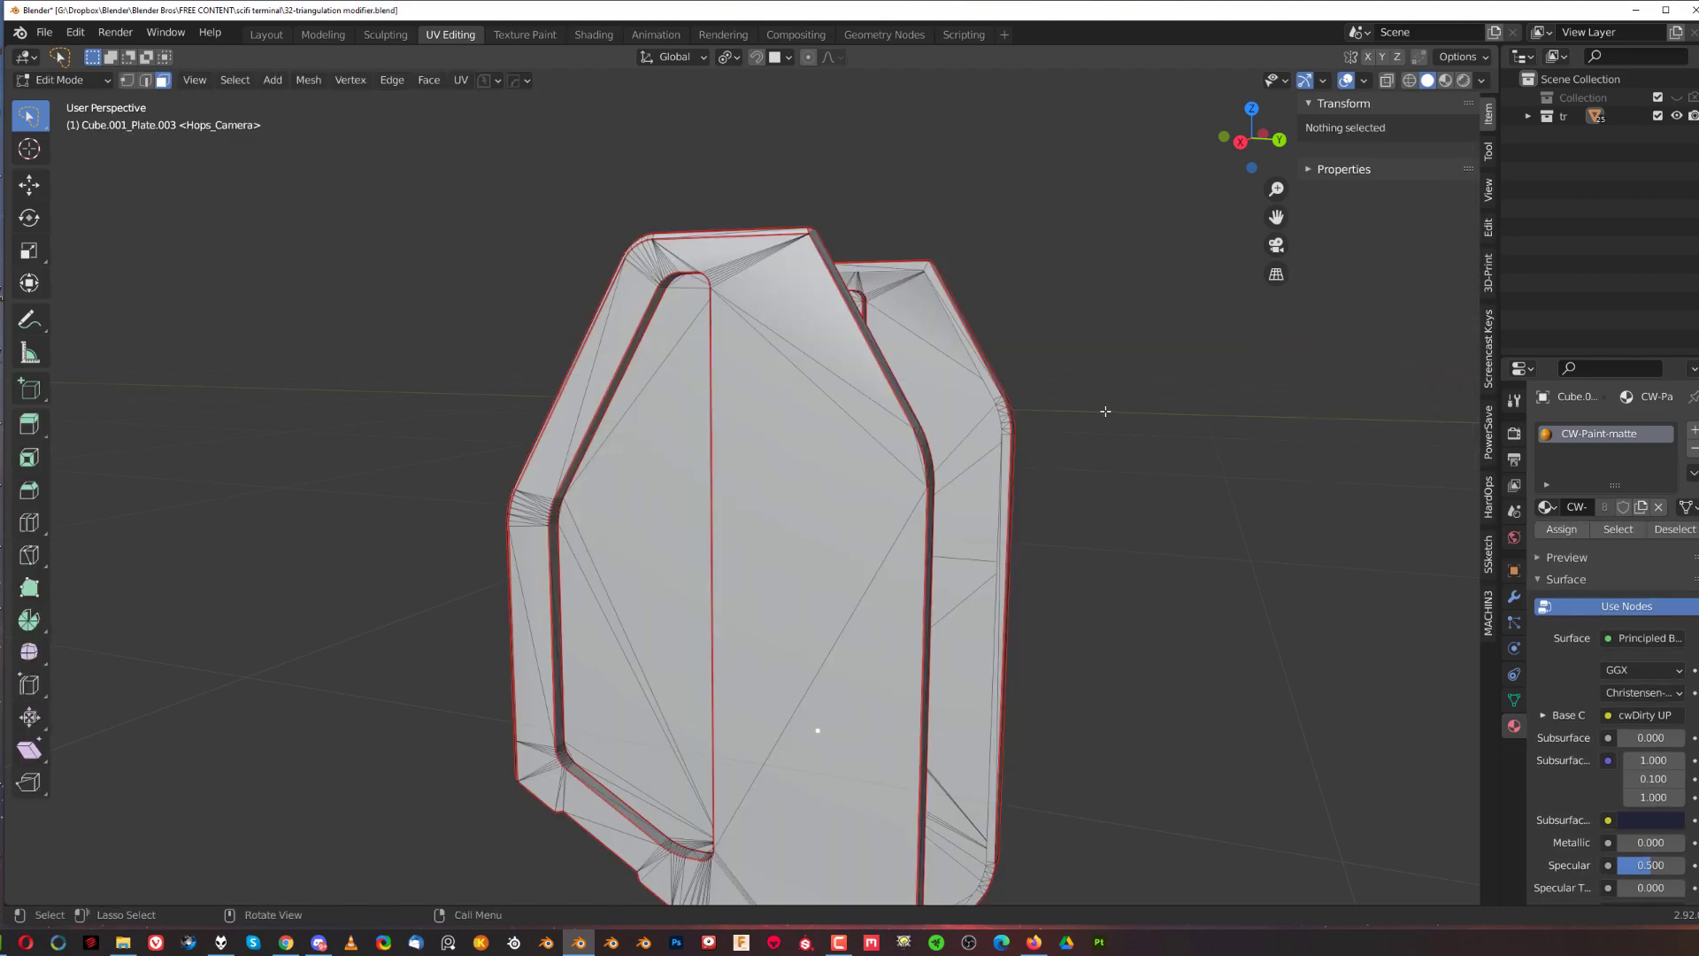
# Run the HardOps Clean Mesh operation on the triangulated side panels in Object Mode.
pyautogui.scroll(2, 865, 444)
pyautogui.press('Tab')
pyautogui.press('q')
pyautogui.moveTo(825, 308)
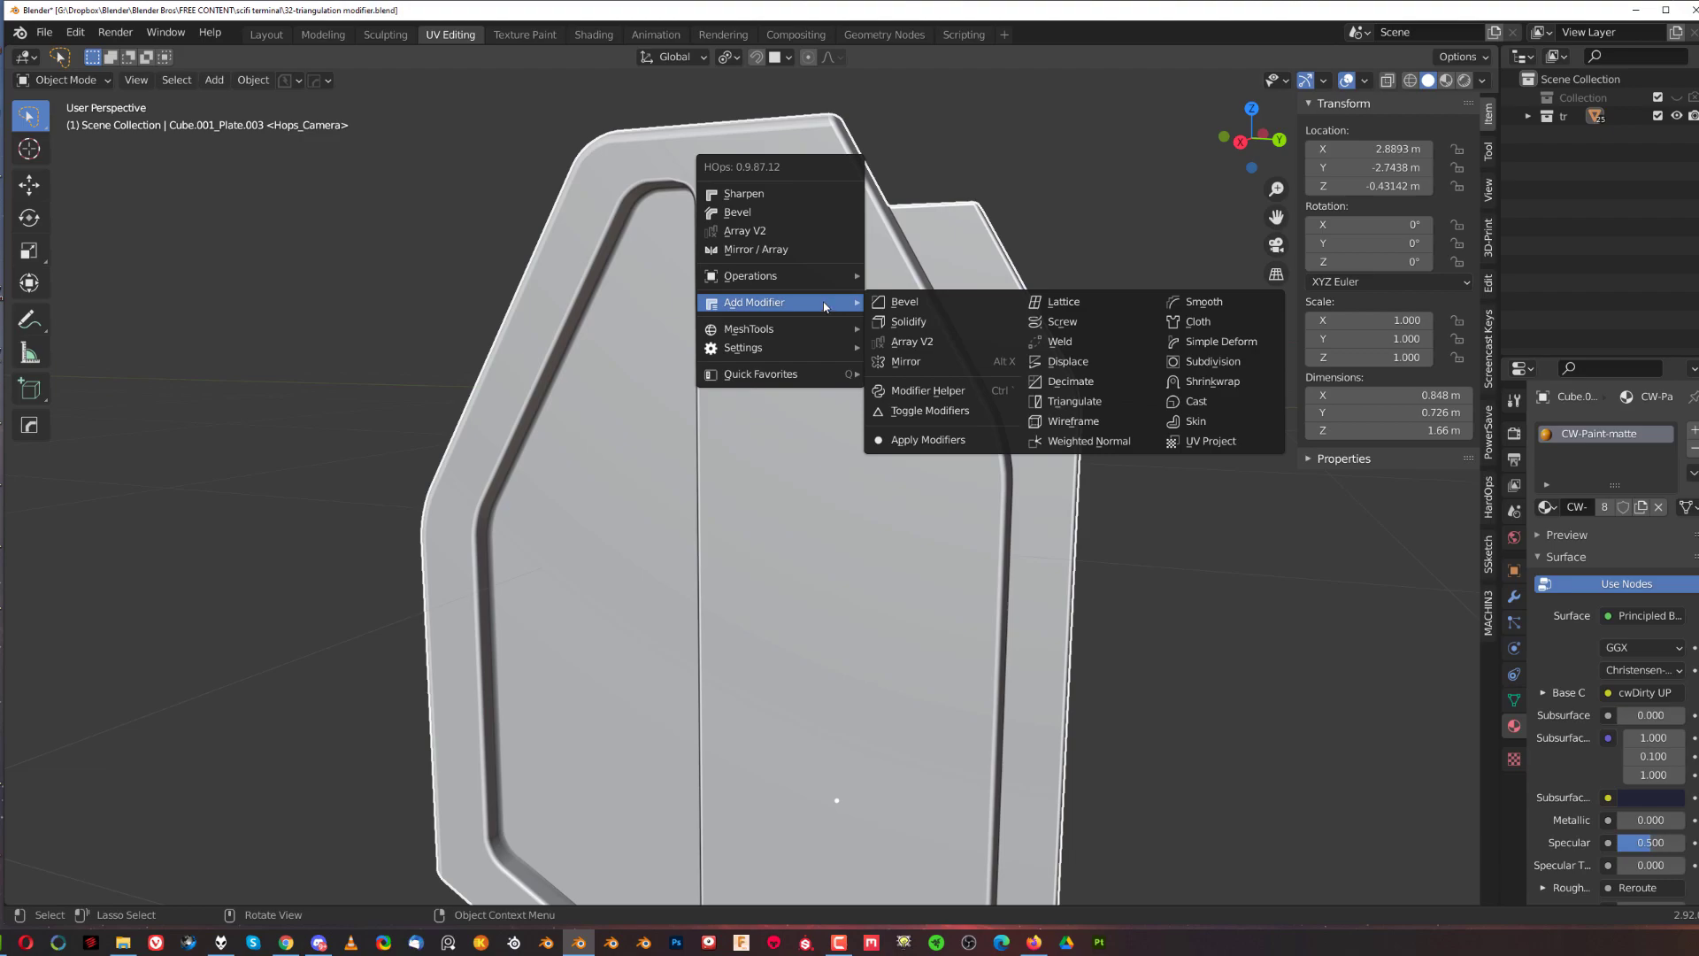
pyautogui.moveTo(823, 276)
pyautogui.click(919, 433)
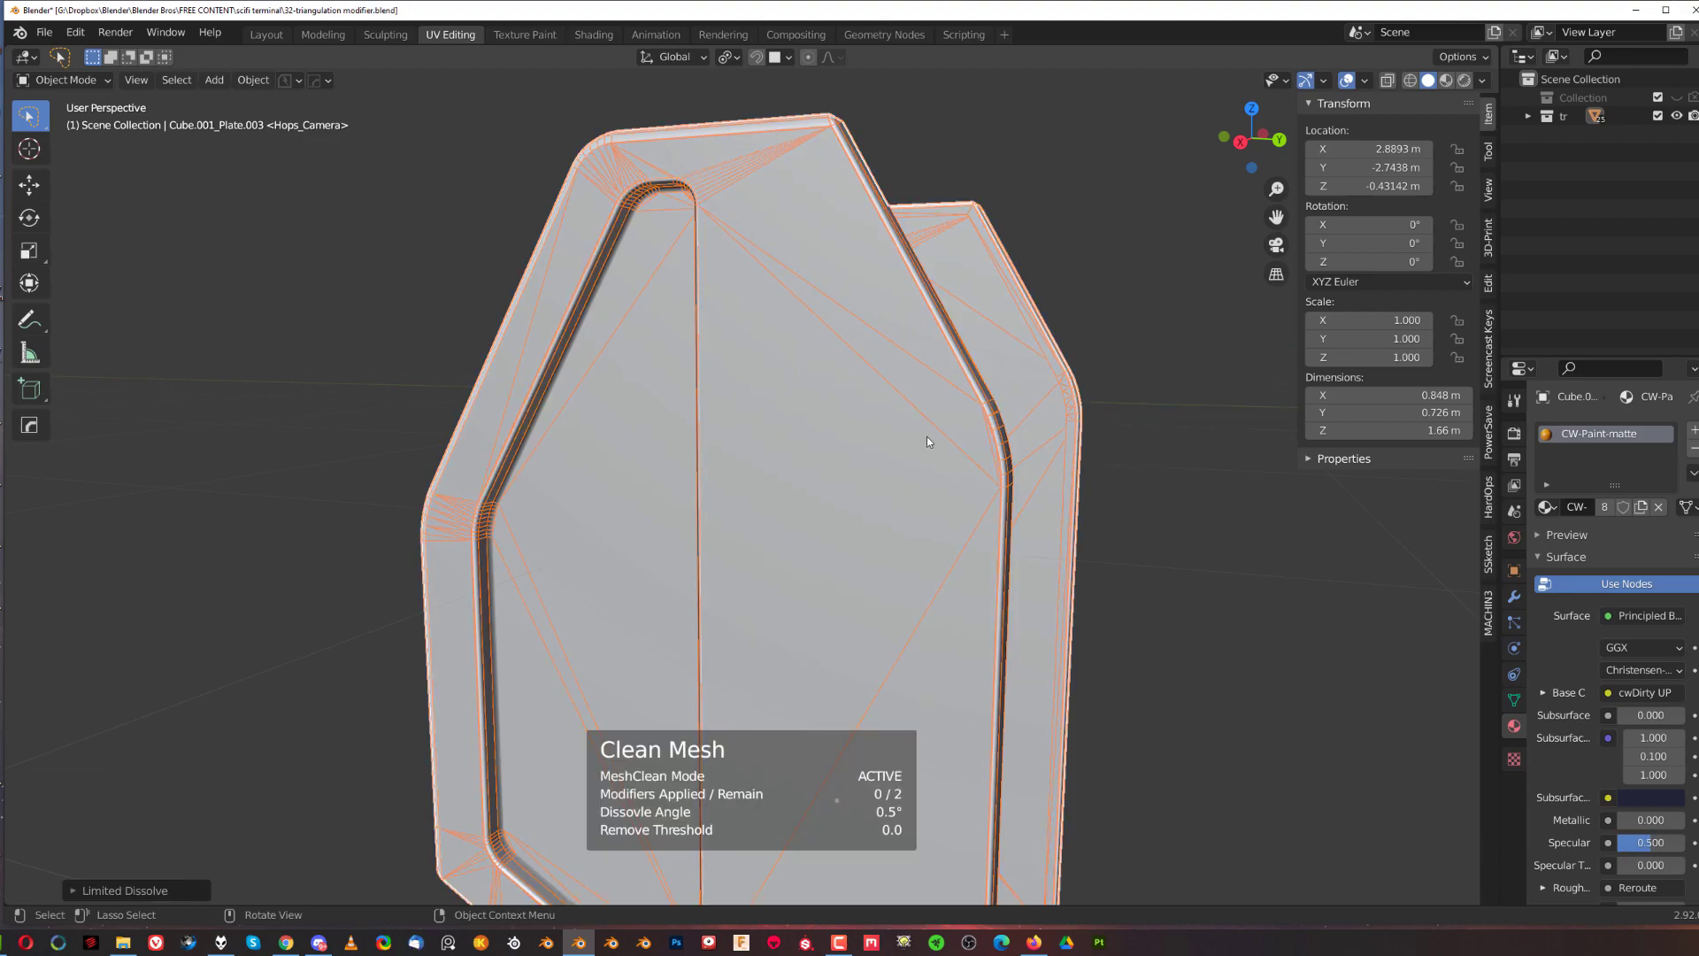
# Examine the cleaned side panels up close, and undo the mesh cleaning and the triangulation.
pyautogui.hotkey('alt', 'a')
pyautogui.moveTo(851, 393); pyautogui.dragTo(1177, 469, button='middle')
pyautogui.scroll(3, 884, 534)
pyautogui.keyDown('shift'); pyautogui.moveTo(802, 297); pyautogui.dragTo(842, 588, button='middle'); pyautogui.keyUp('shift')
pyautogui.hotkey('ctrl', 'z')
pyautogui.hotkey('ctrl', 'z')
pyautogui.hotkey('ctrl', 'z')
pyautogui.hotkey('ctrl', 'z')
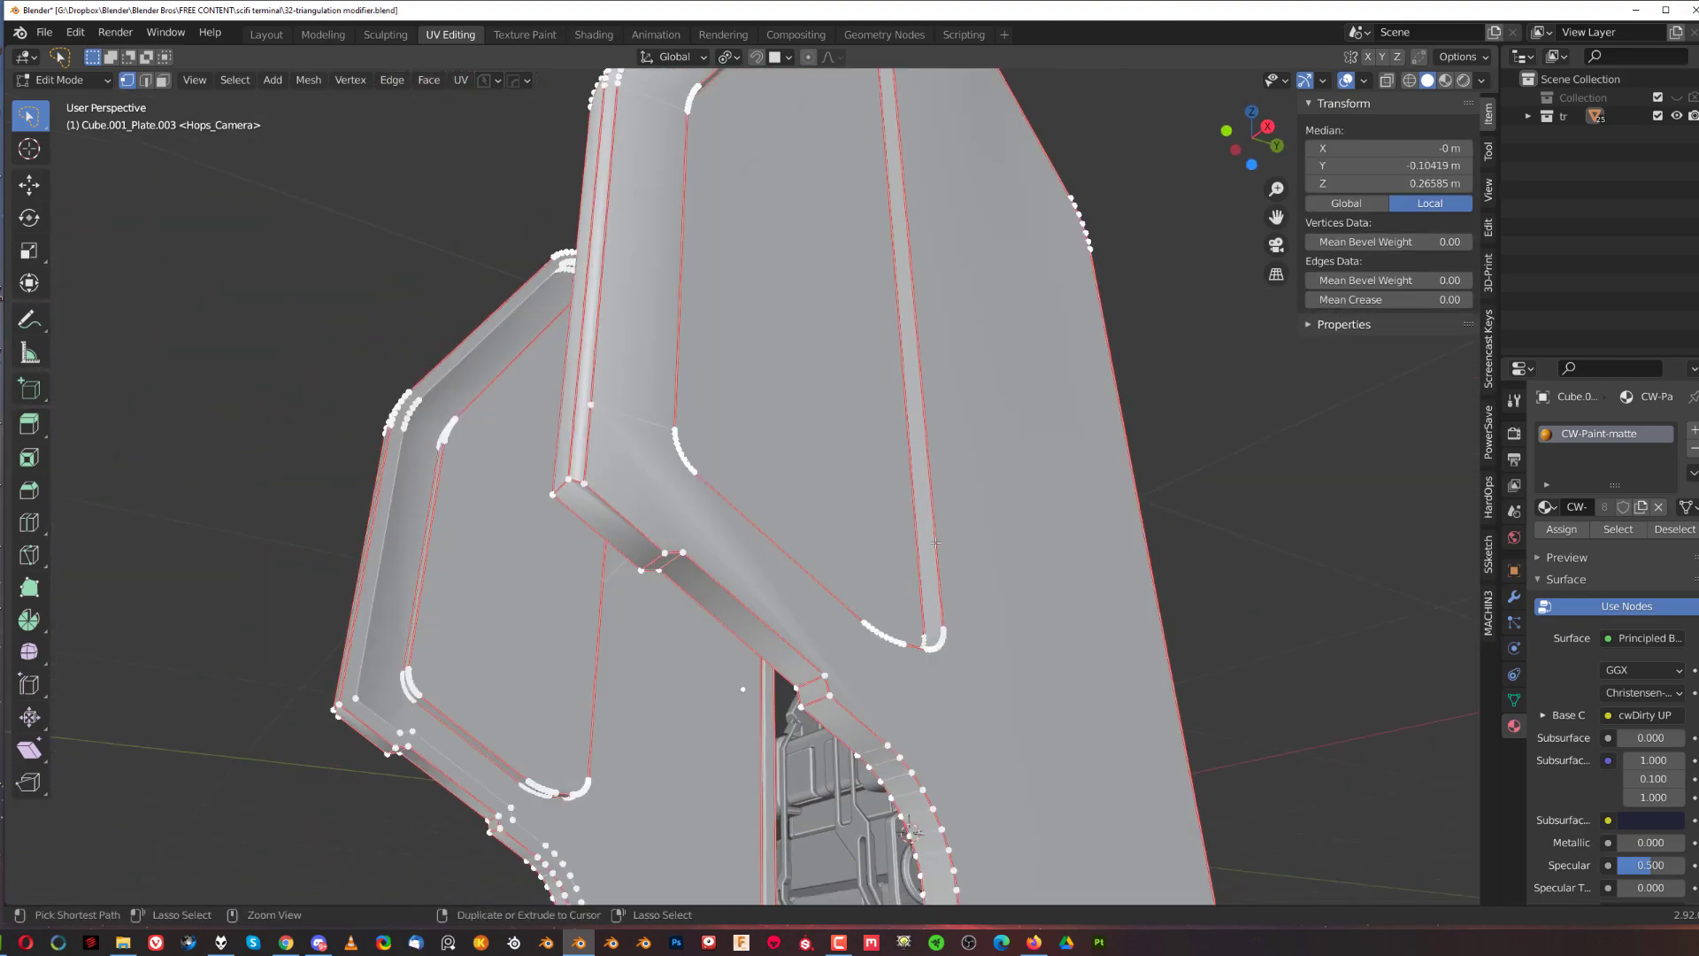
# Examine the side panels from several angles, comparing Edit Mode with Object Mode.
pyautogui.moveTo(967, 531); pyautogui.dragTo(783, 354, button='middle')
pyautogui.scroll(-3, 859, 372)
pyautogui.press('Tab')
pyautogui.press('Tab')
pyautogui.press('Tab')
pyautogui.moveTo(805, 417)
pyautogui.mouseDown(button='middle')
pyautogui.moveTo(777, 409)
pyautogui.moveTo(790, 391)
pyautogui.mouseUp(button='middle')
pyautogui.press('Tab')
pyautogui.moveTo(804, 530); pyautogui.dragTo(880, 478, button='middle')
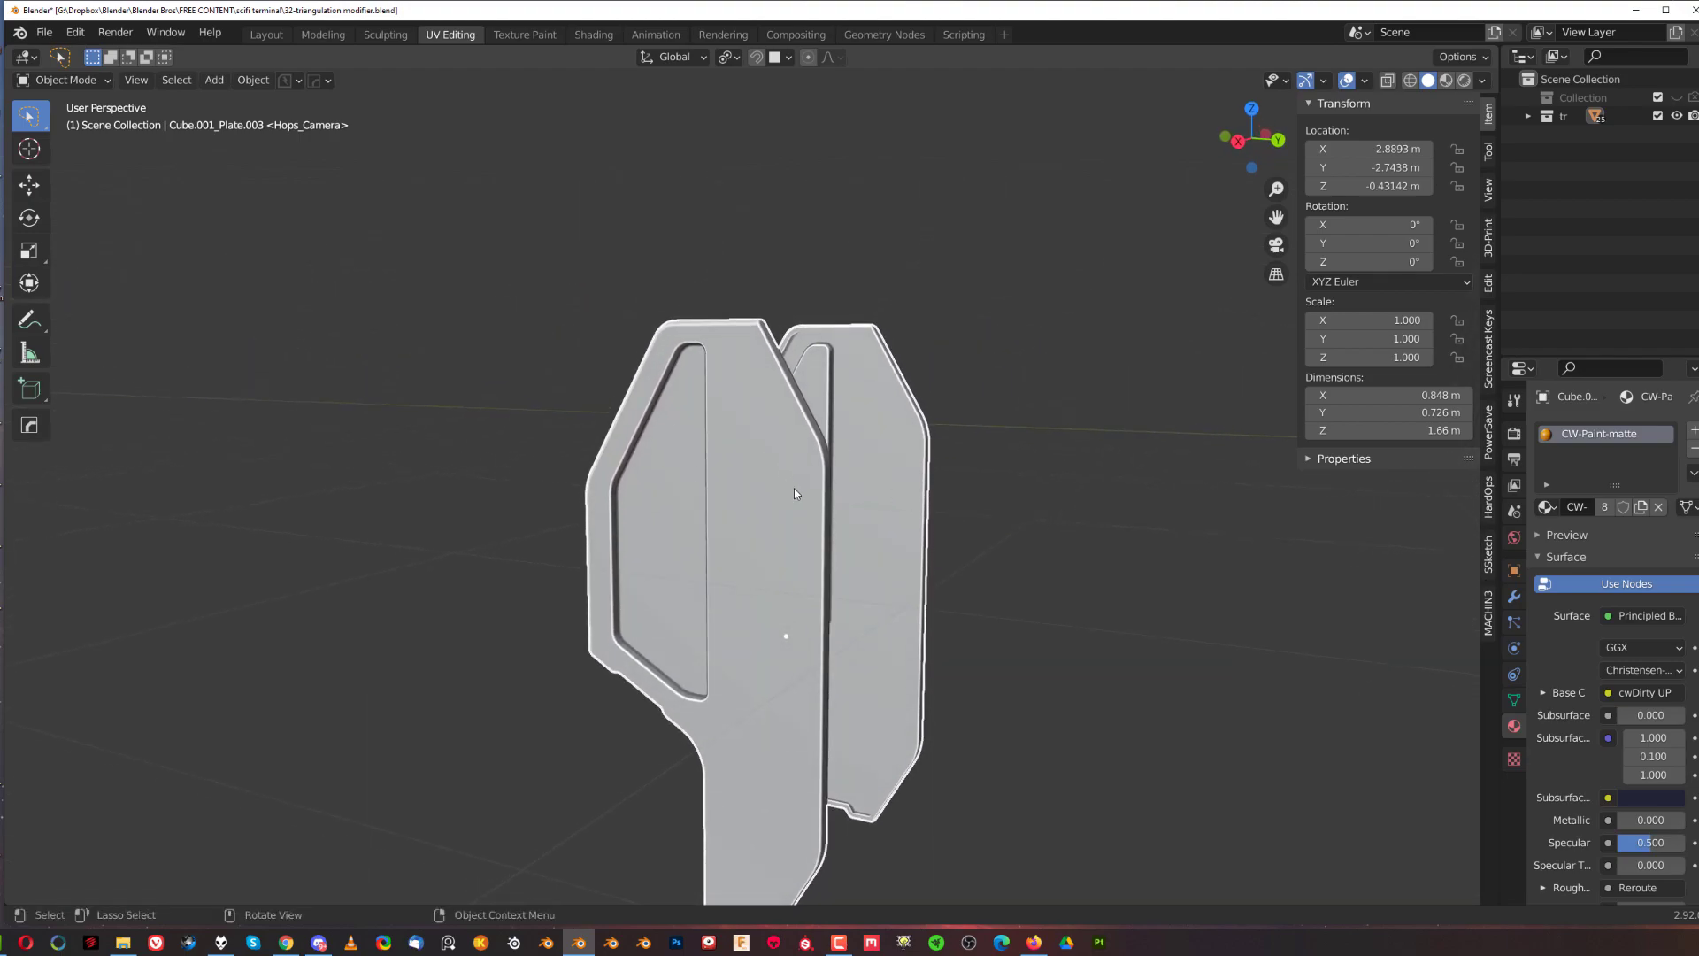
pyautogui.scroll(-4, 750, 501)
pyautogui.scroll(7, 735, 442)
# Check the side panels' modifier stack and run Smart Apply, keeping the Bevel modifier live.
pyautogui.hotkey('ctrl', '`')
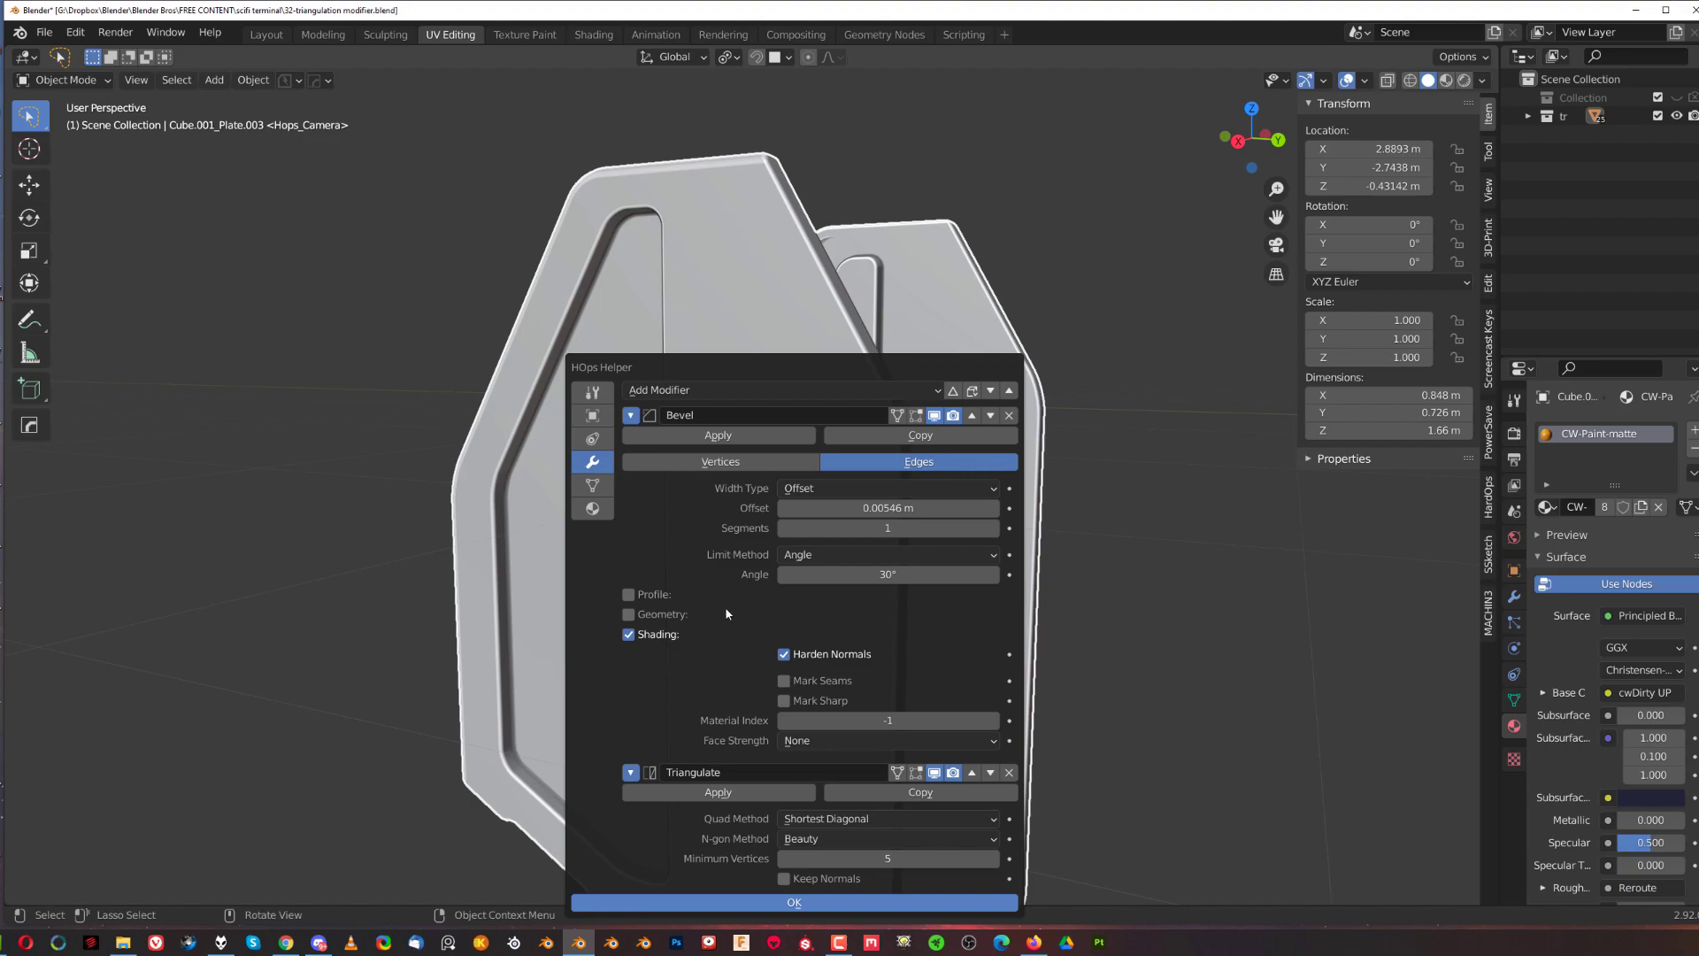
pyautogui.press('q')
pyautogui.moveTo(766, 347)
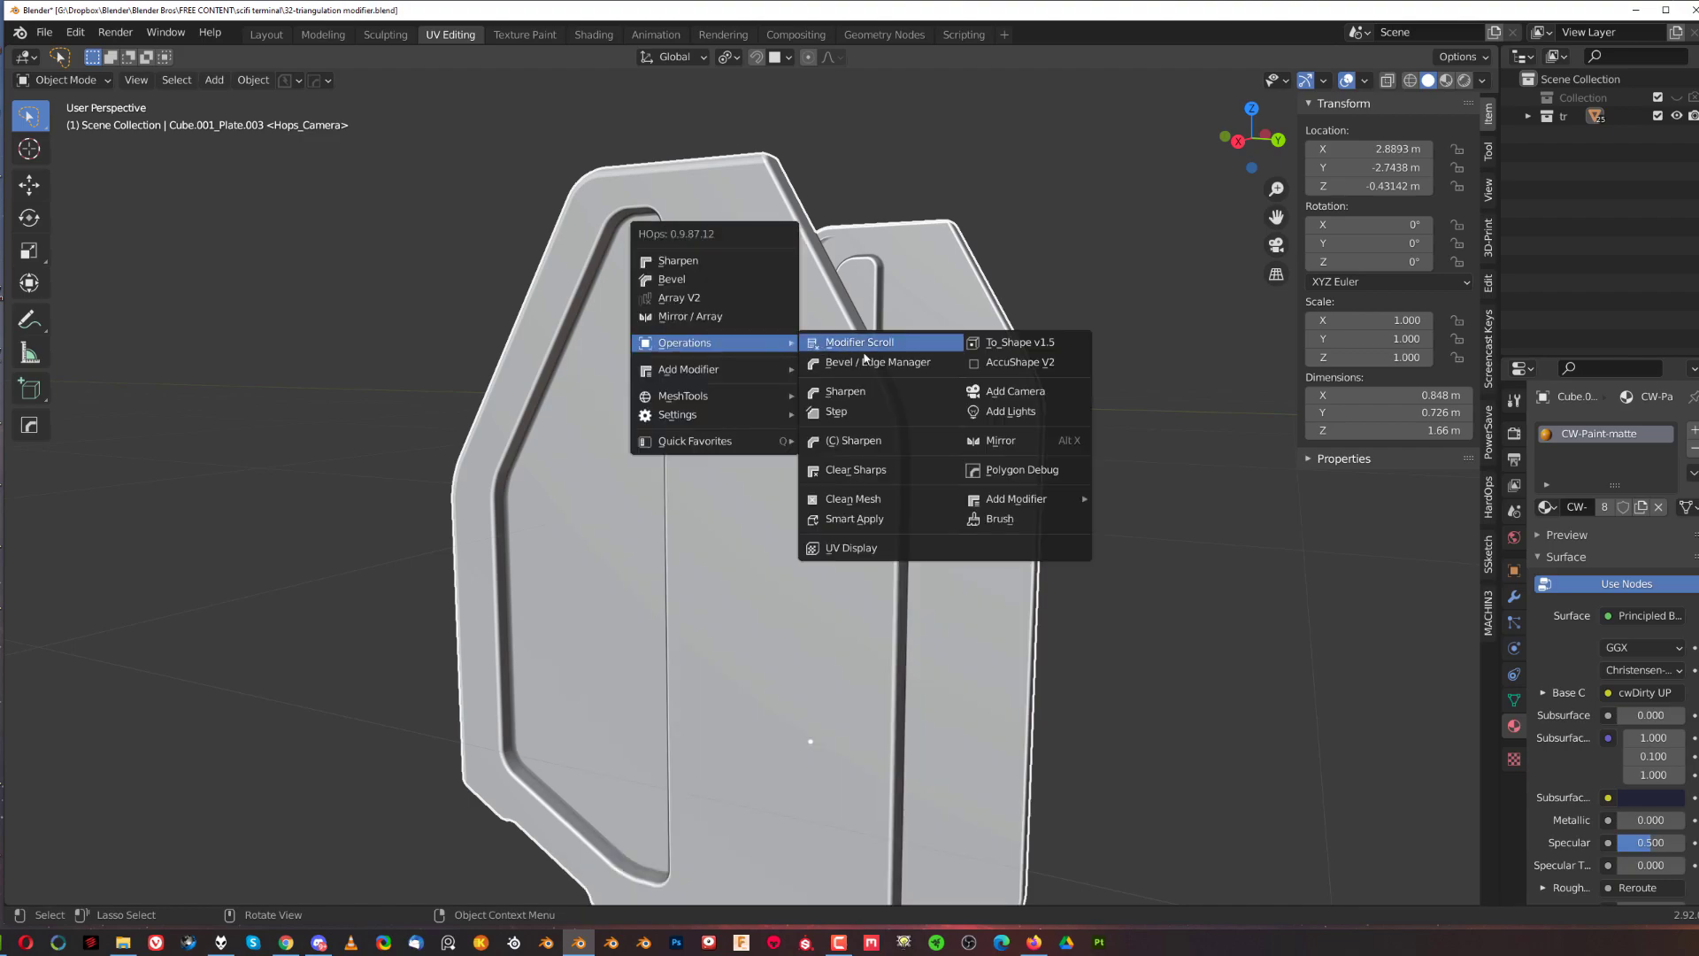
pyautogui.click(896, 516)
# Examine the shading and triangulated edges around the upper corner of the side panel's slot.
pyautogui.scroll(5, 804, 449)
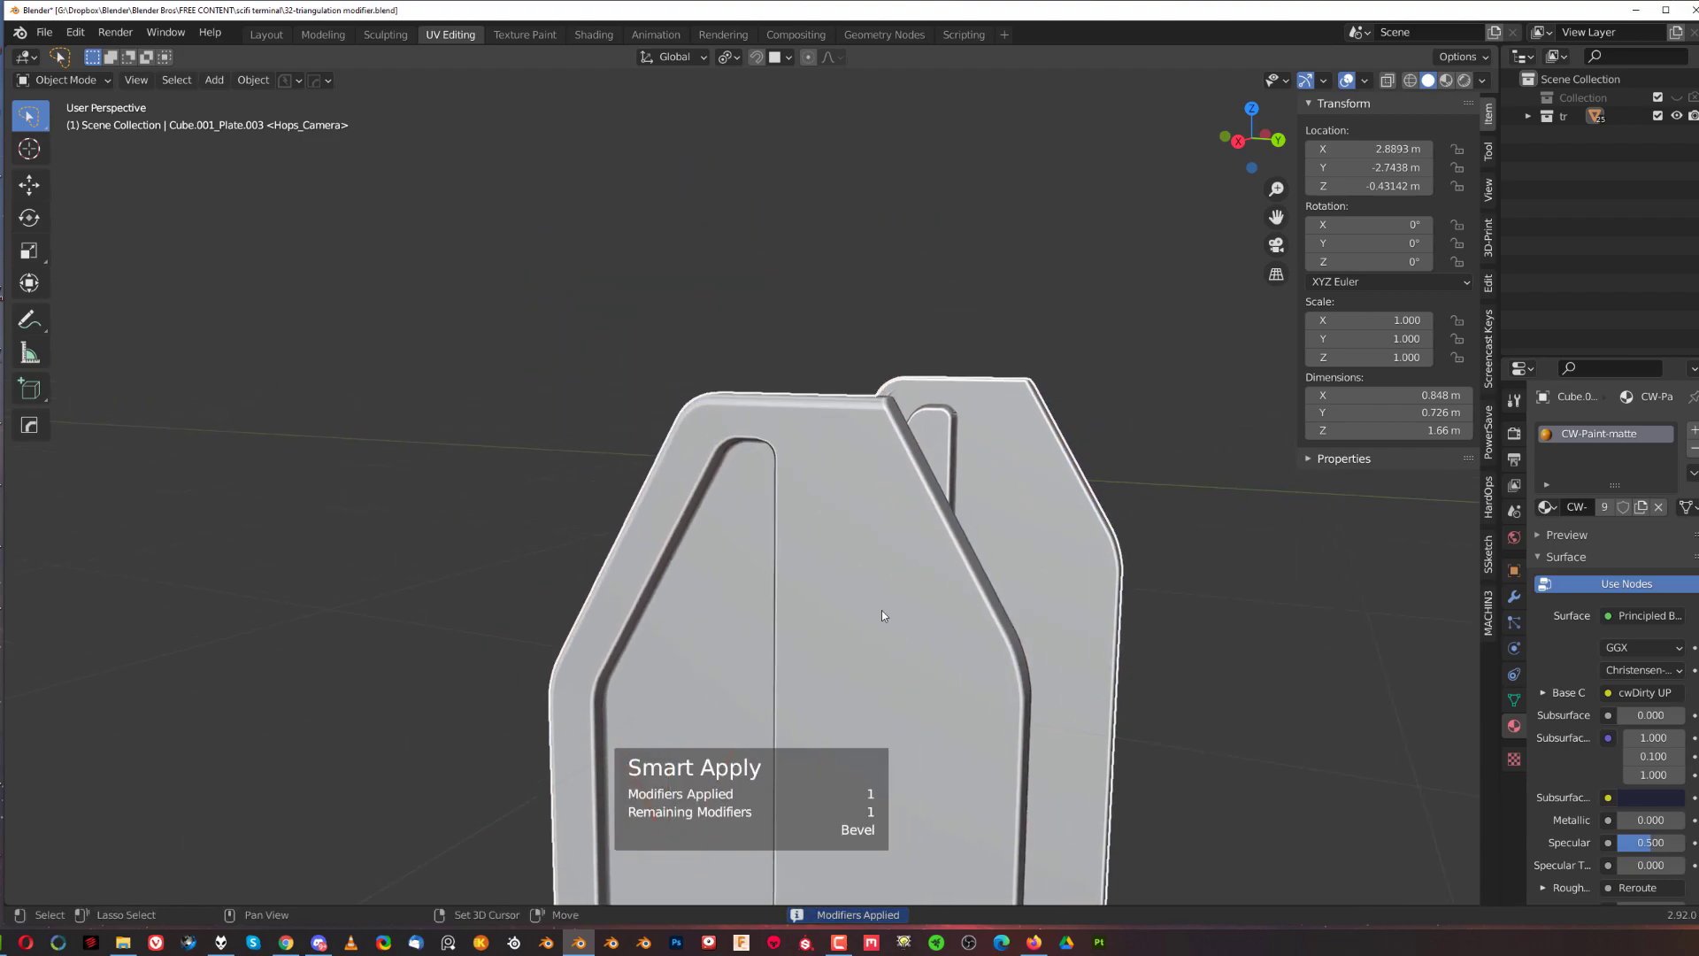
pyautogui.scroll(1, 804, 449)
pyautogui.moveTo(919, 456); pyautogui.dragTo(671, 465, button='middle')
pyautogui.scroll(2, 671, 466)
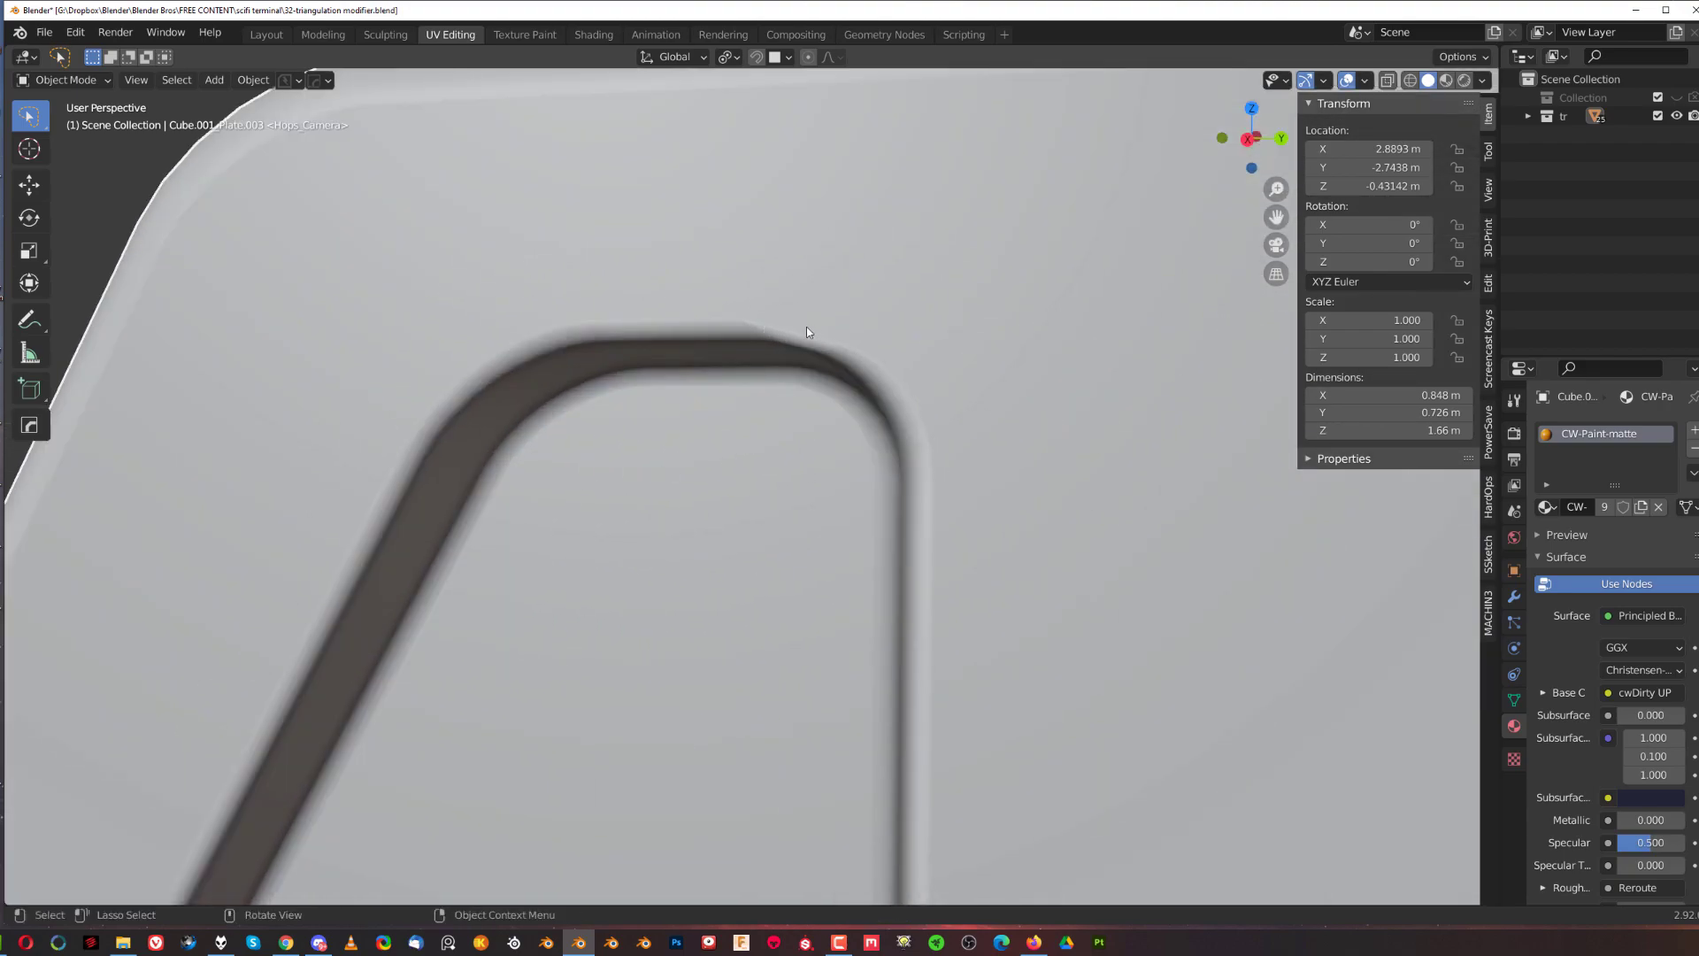
pyautogui.press('Tab')
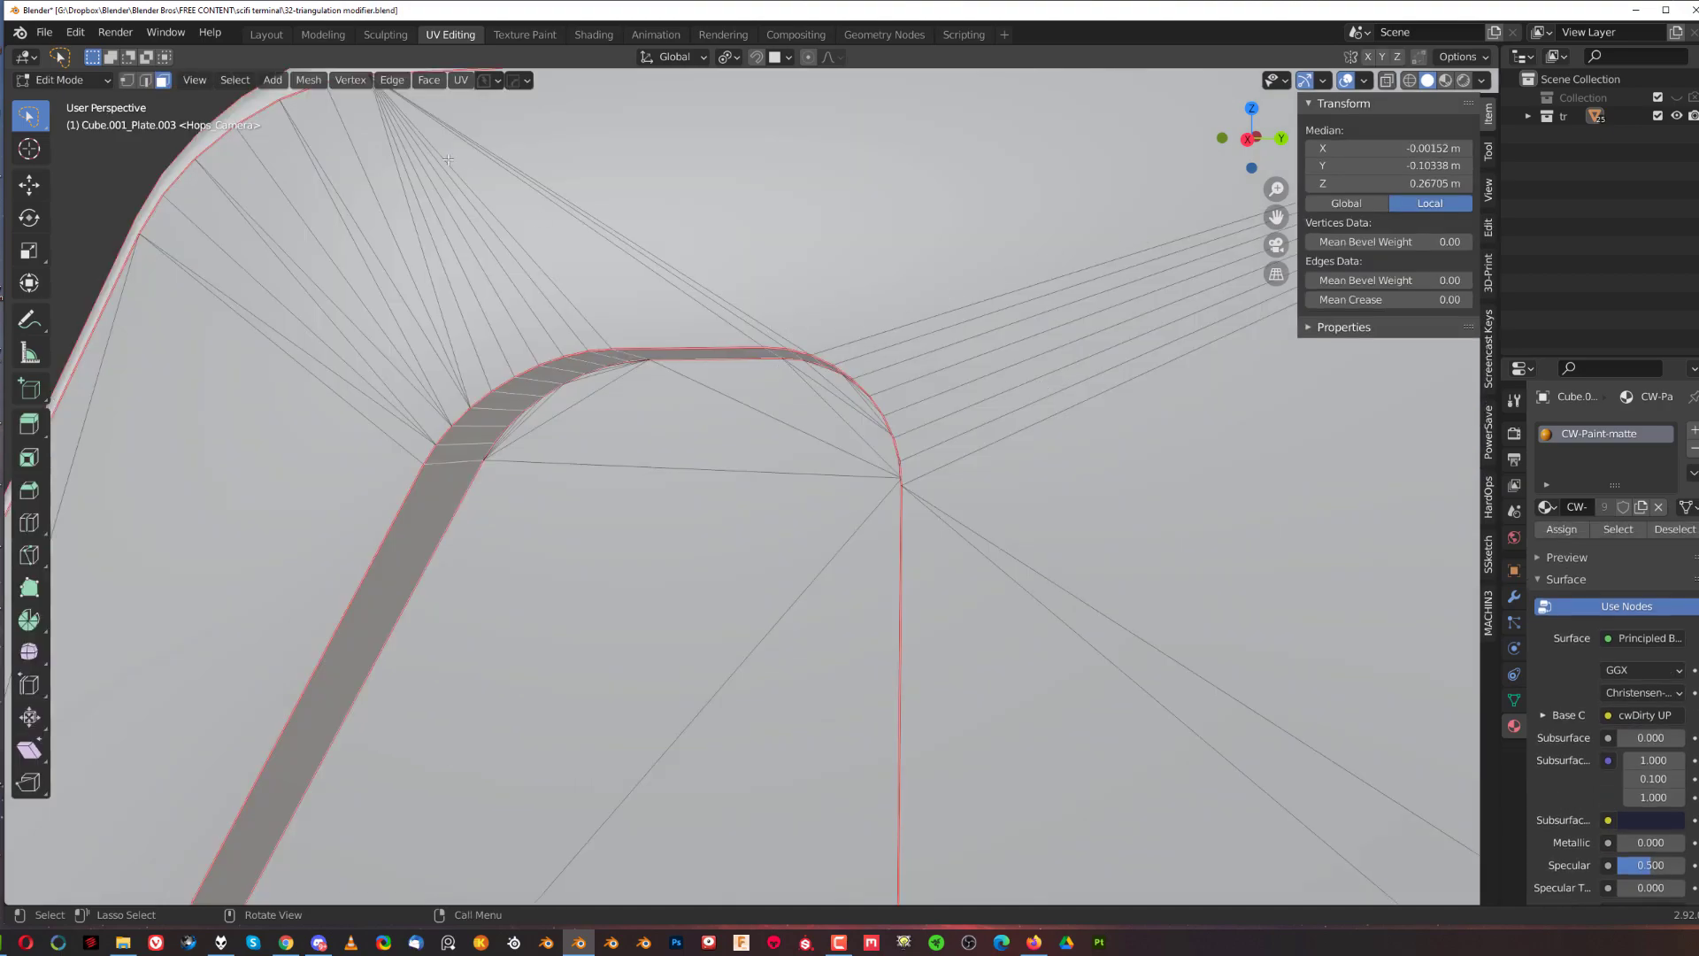
pyautogui.moveTo(833, 360); pyautogui.dragTo(654, 428, button='middle')
pyautogui.scroll(2, 654, 428)
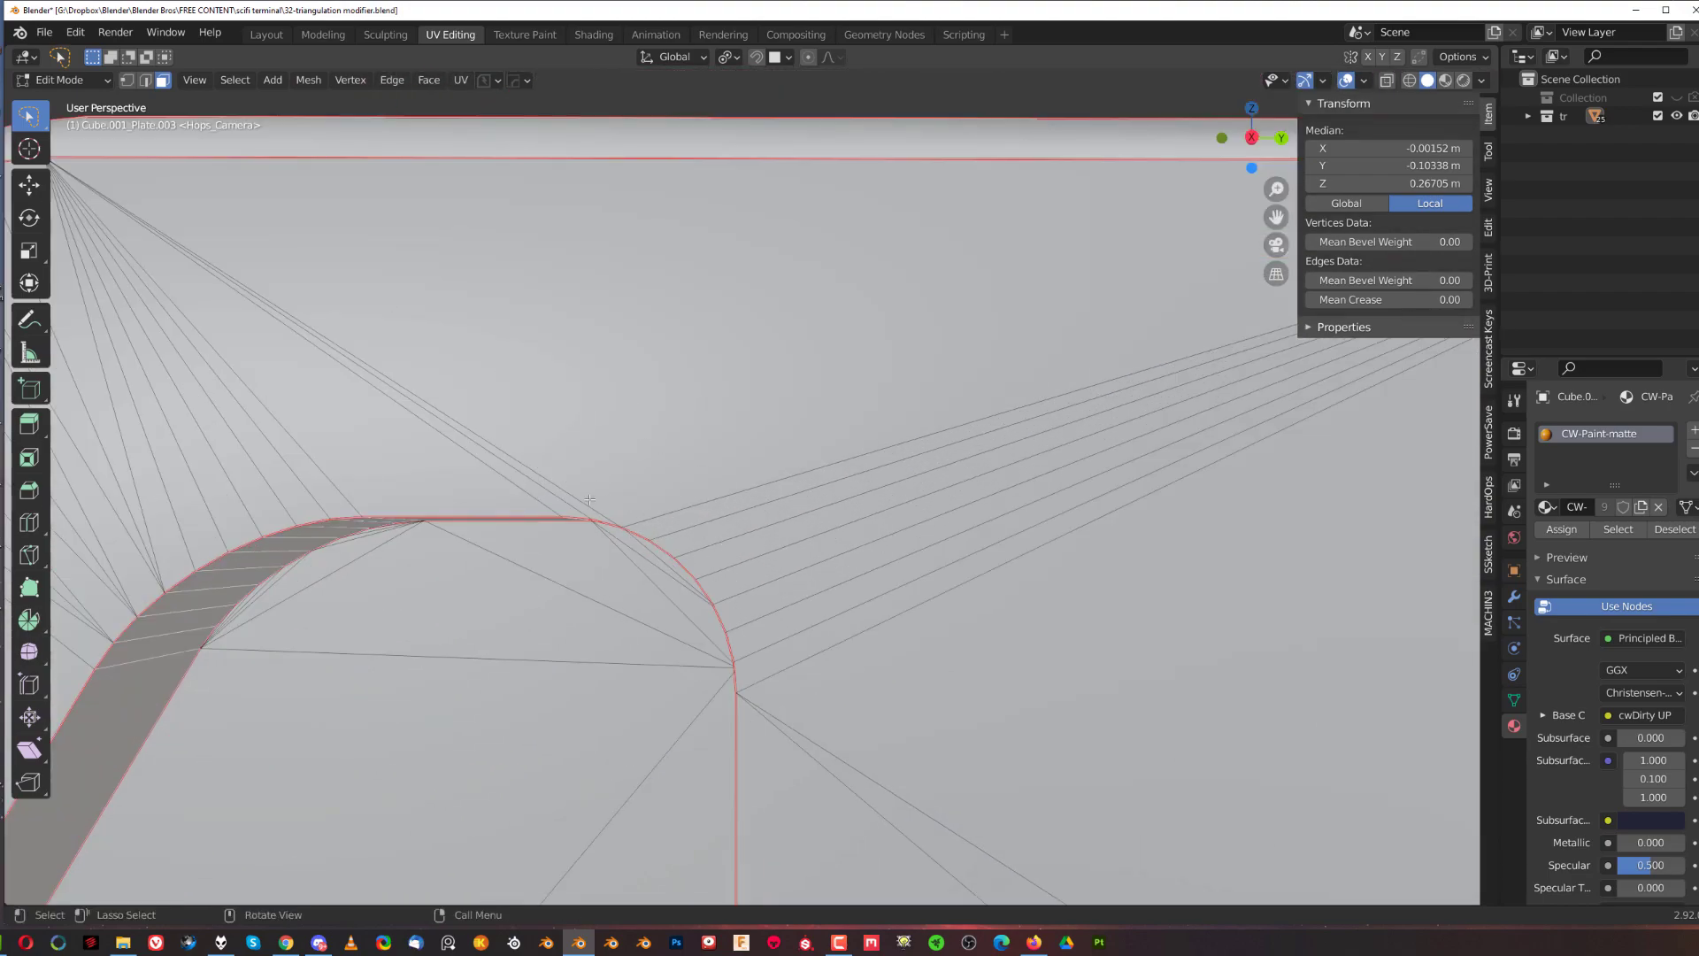
# Convert the side panels to a plain mesh with the bevel baked in and enter Edit Mode.
pyautogui.press('Tab')
pyautogui.hotkey('ctrl', 'a')
pyautogui.click(742, 432)
pyautogui.press('Tab')
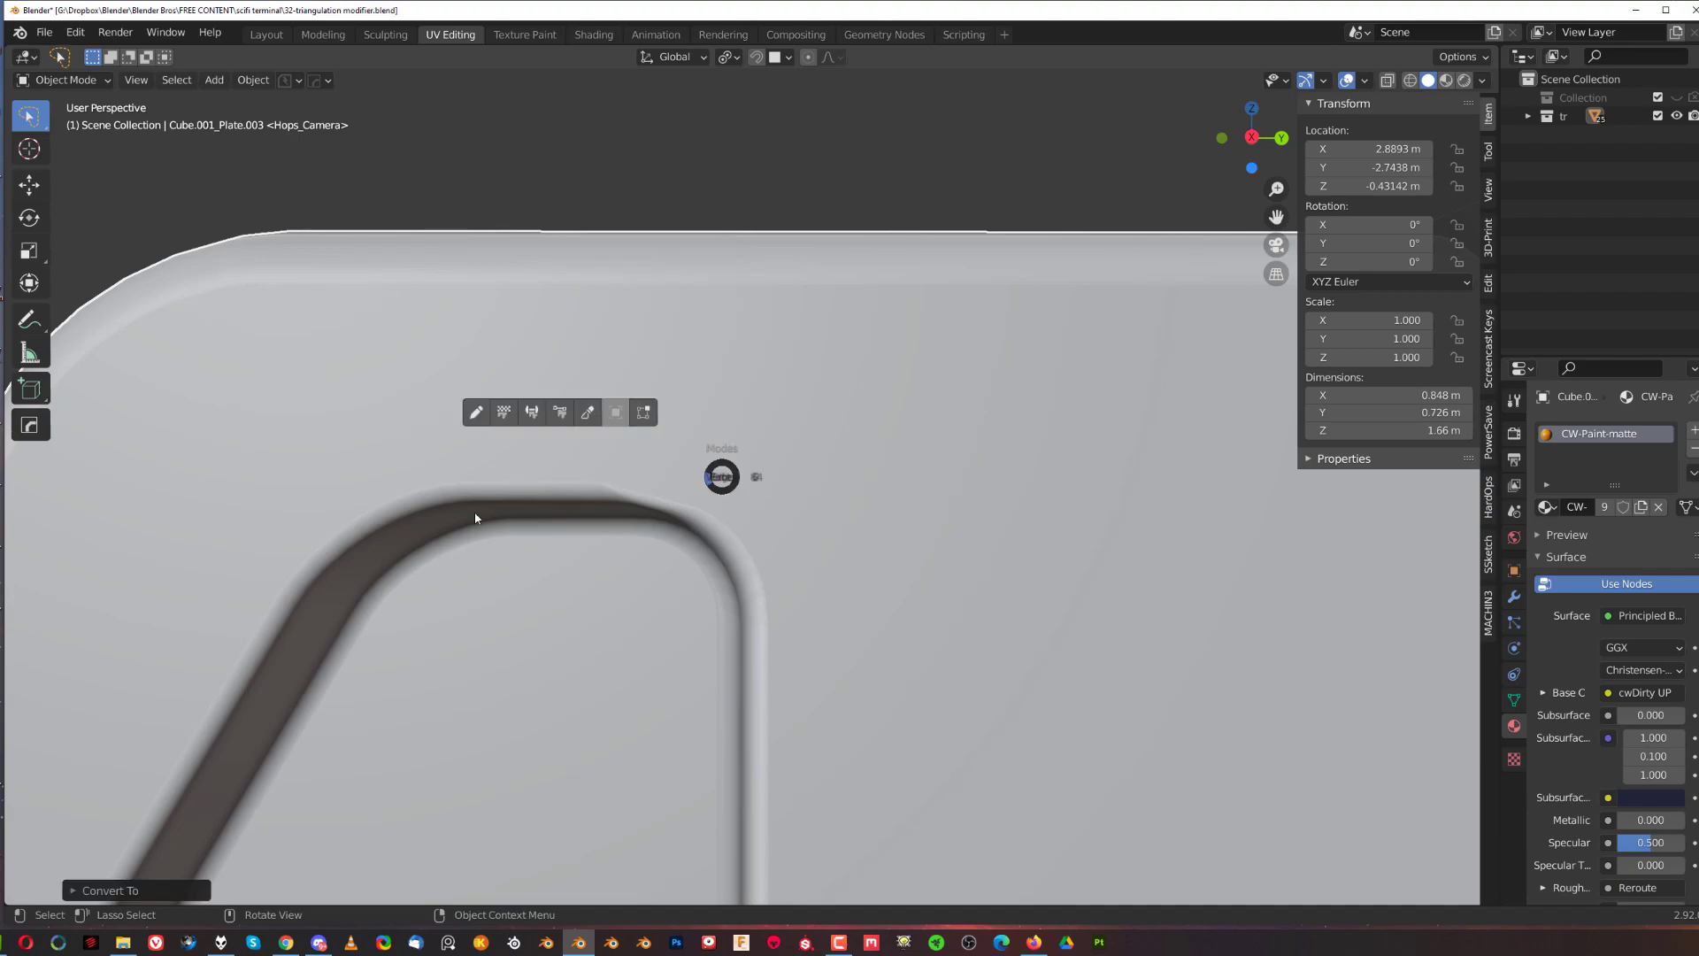
# Examine the bevel's vertices and edges around the slot's upper rounded corner for uneven geometry.
pyautogui.scroll(3, 657, 500)
pyautogui.keyDown('shift'); pyautogui.moveTo(455, 443); pyautogui.dragTo(643, 430, button='middle'); pyautogui.keyUp('shift')
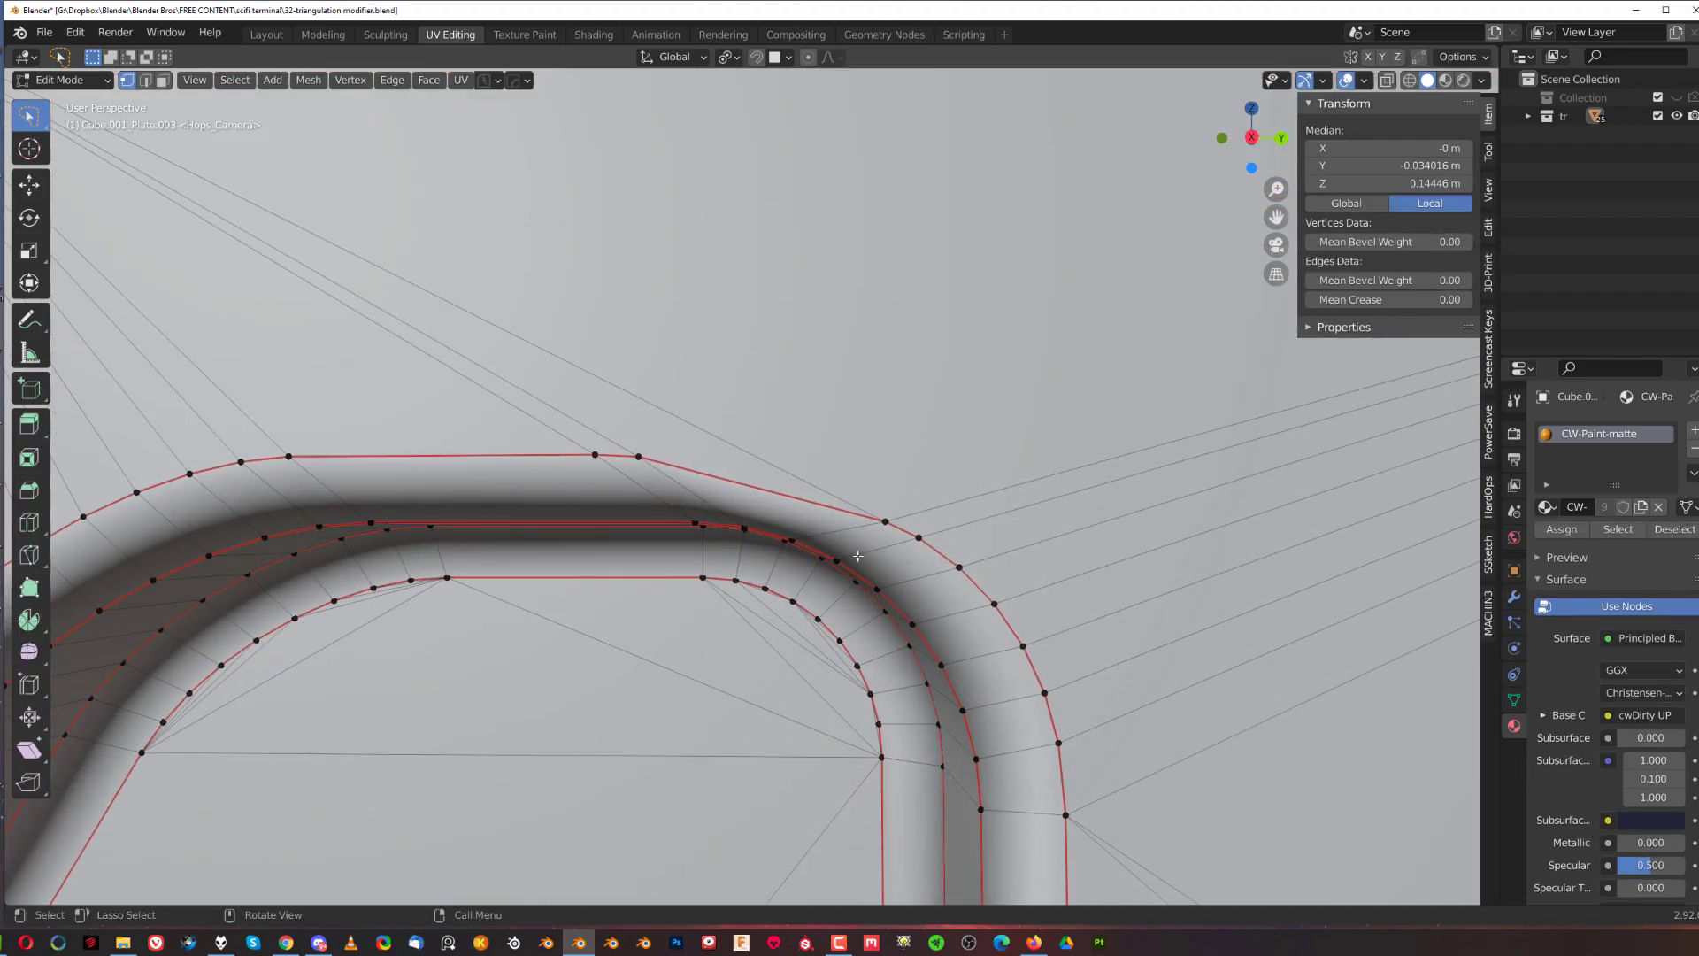
pyautogui.scroll(-6, 777, 481)
pyautogui.moveTo(787, 481); pyautogui.dragTo(720, 419, button='middle')
pyautogui.scroll(2, 858, 482)
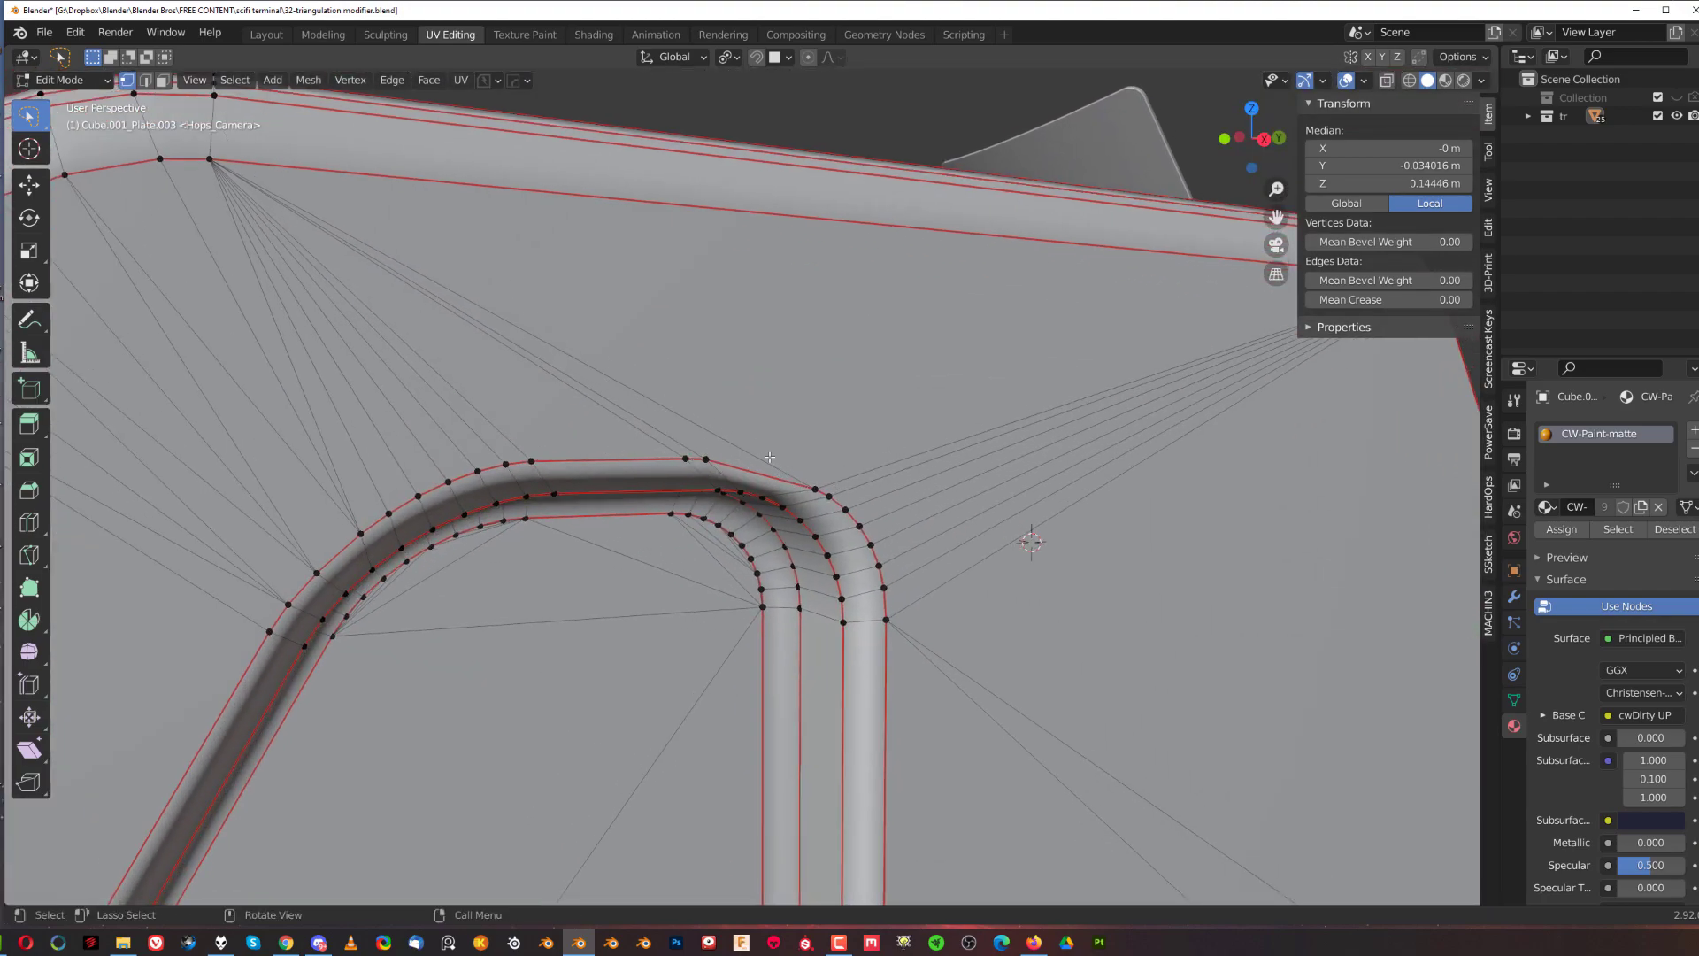
pyautogui.scroll(-3, 768, 457)
# Undo the mesh conversion and the Smart Apply on the side panels, ending in Object Mode.
pyautogui.press('Tab')
pyautogui.press('Tab')
pyautogui.press('Tab')
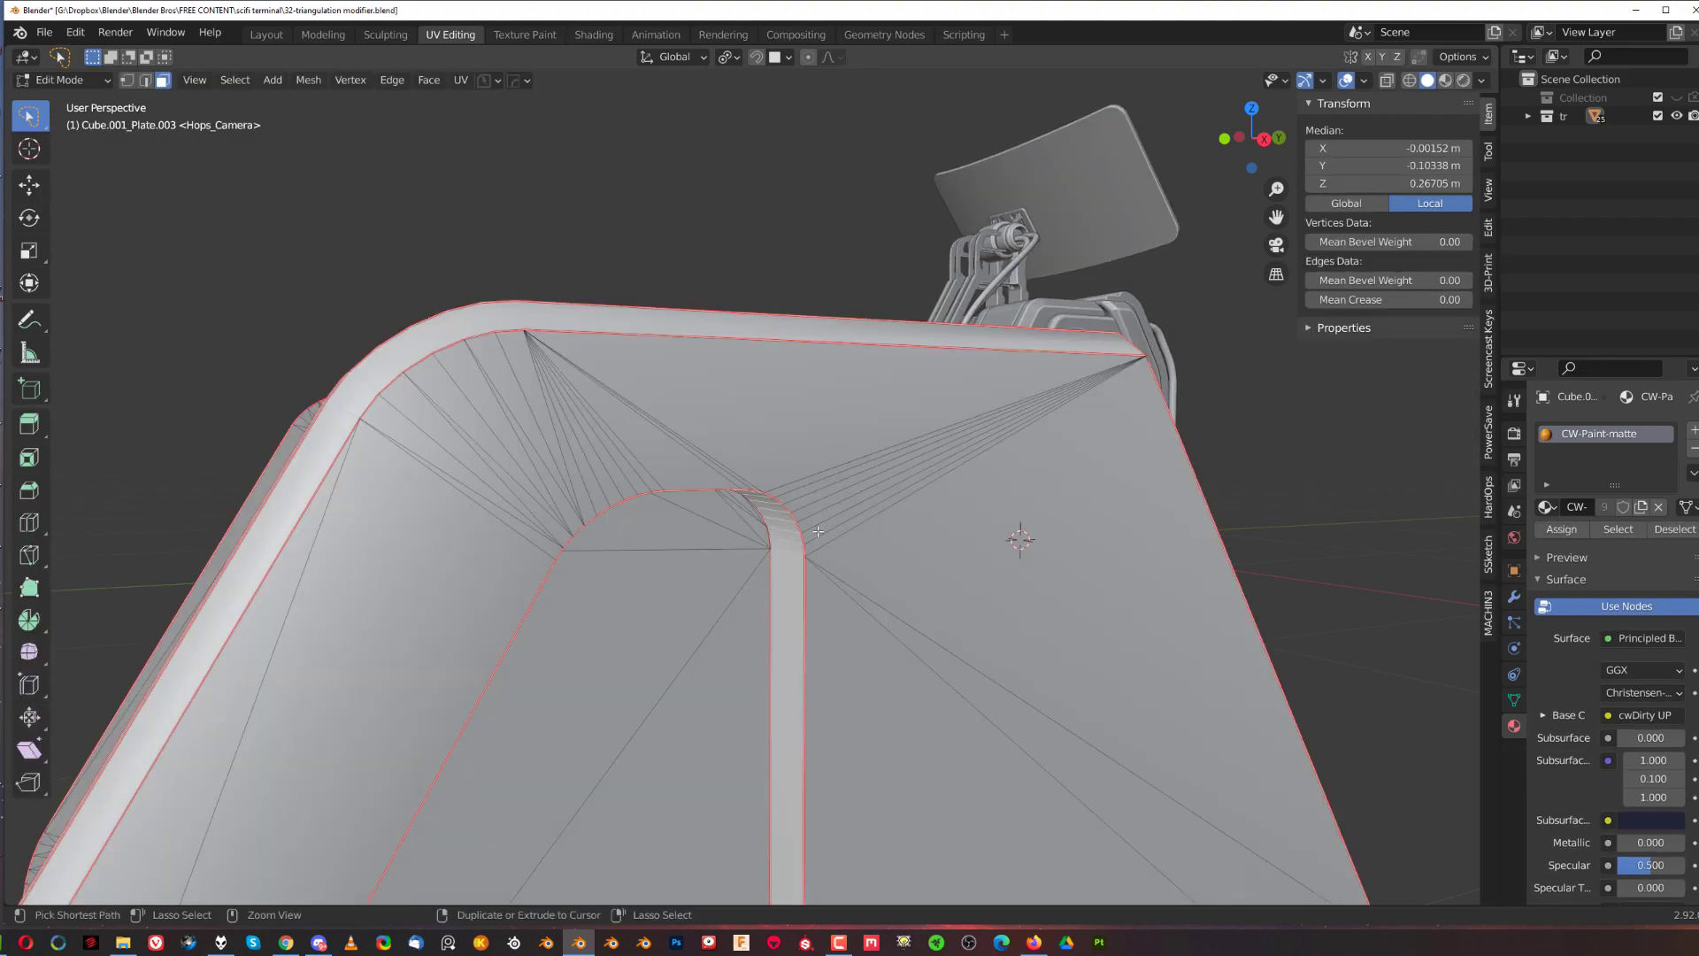
pyautogui.press('Tab')
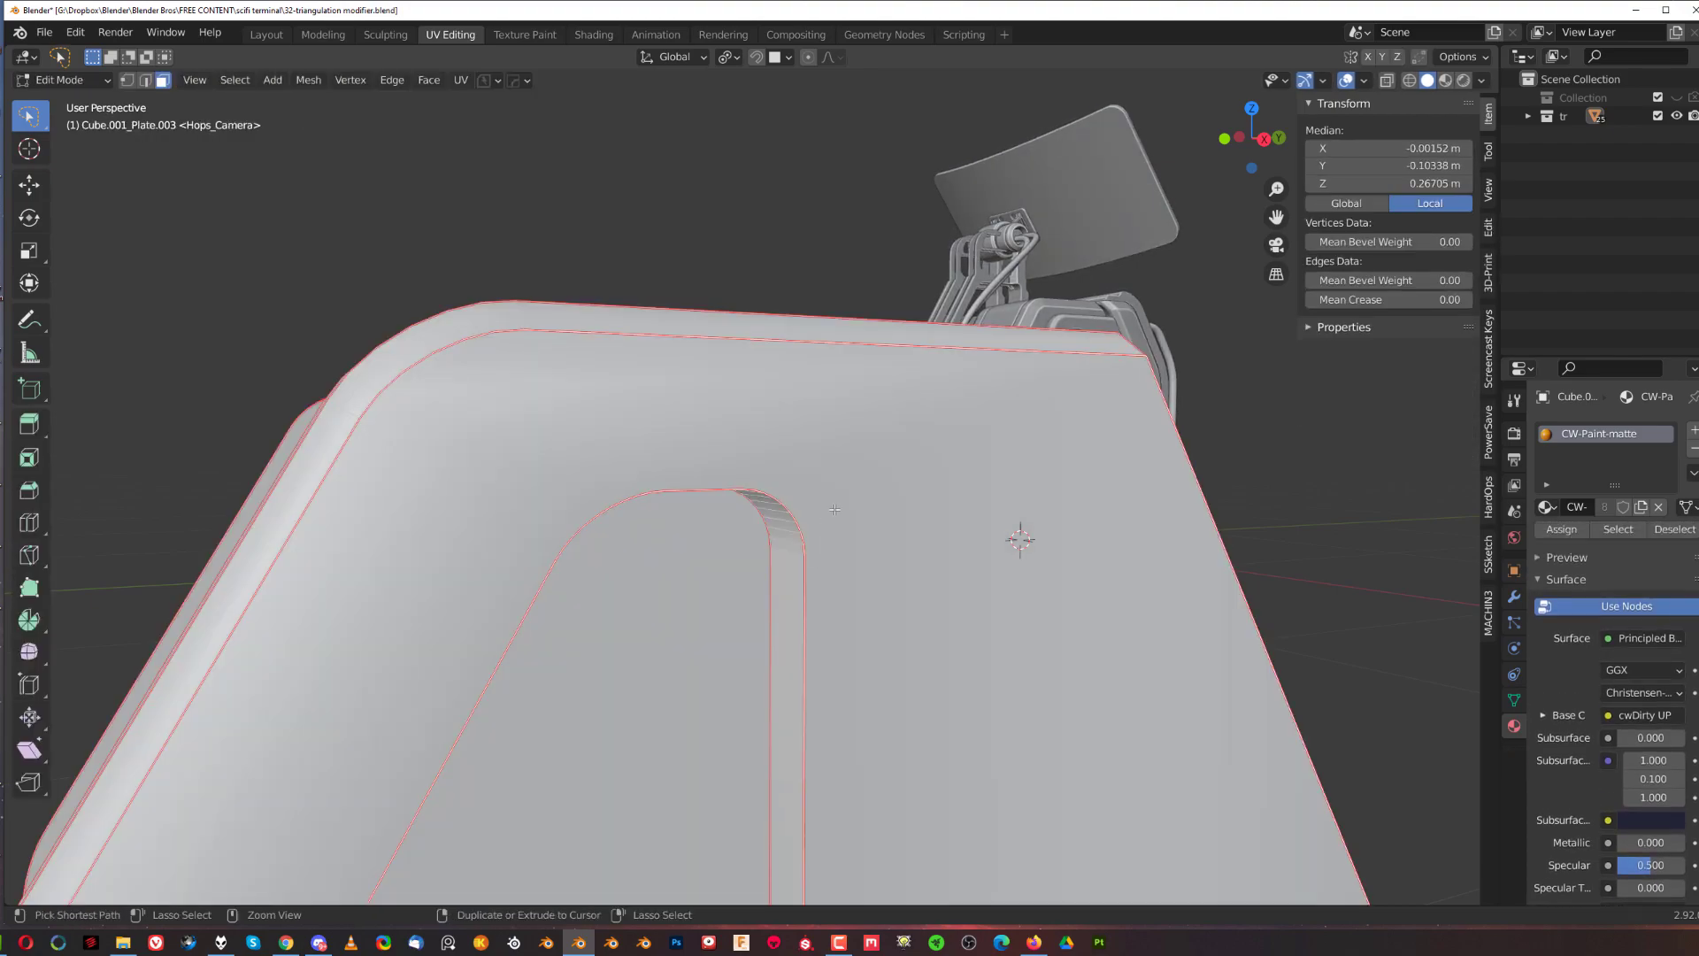
pyautogui.press('Tab')
pyautogui.moveTo(815, 550); pyautogui.dragTo(744, 466, button='middle')
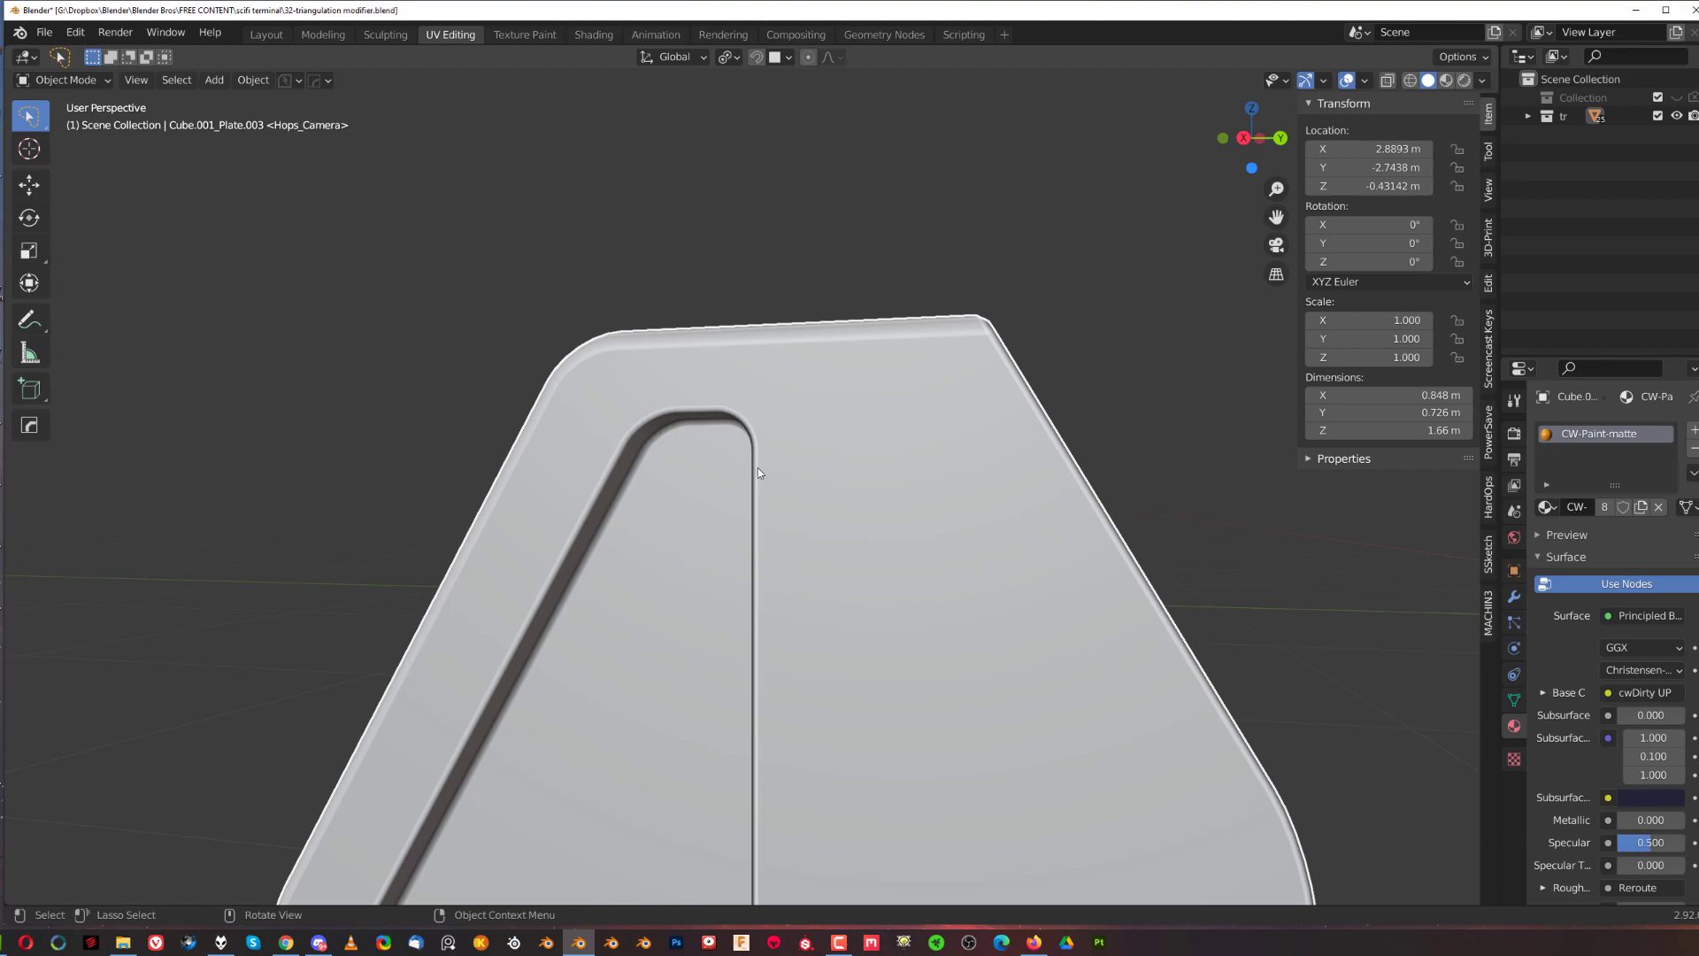
pyautogui.scroll(4, 611, 398)
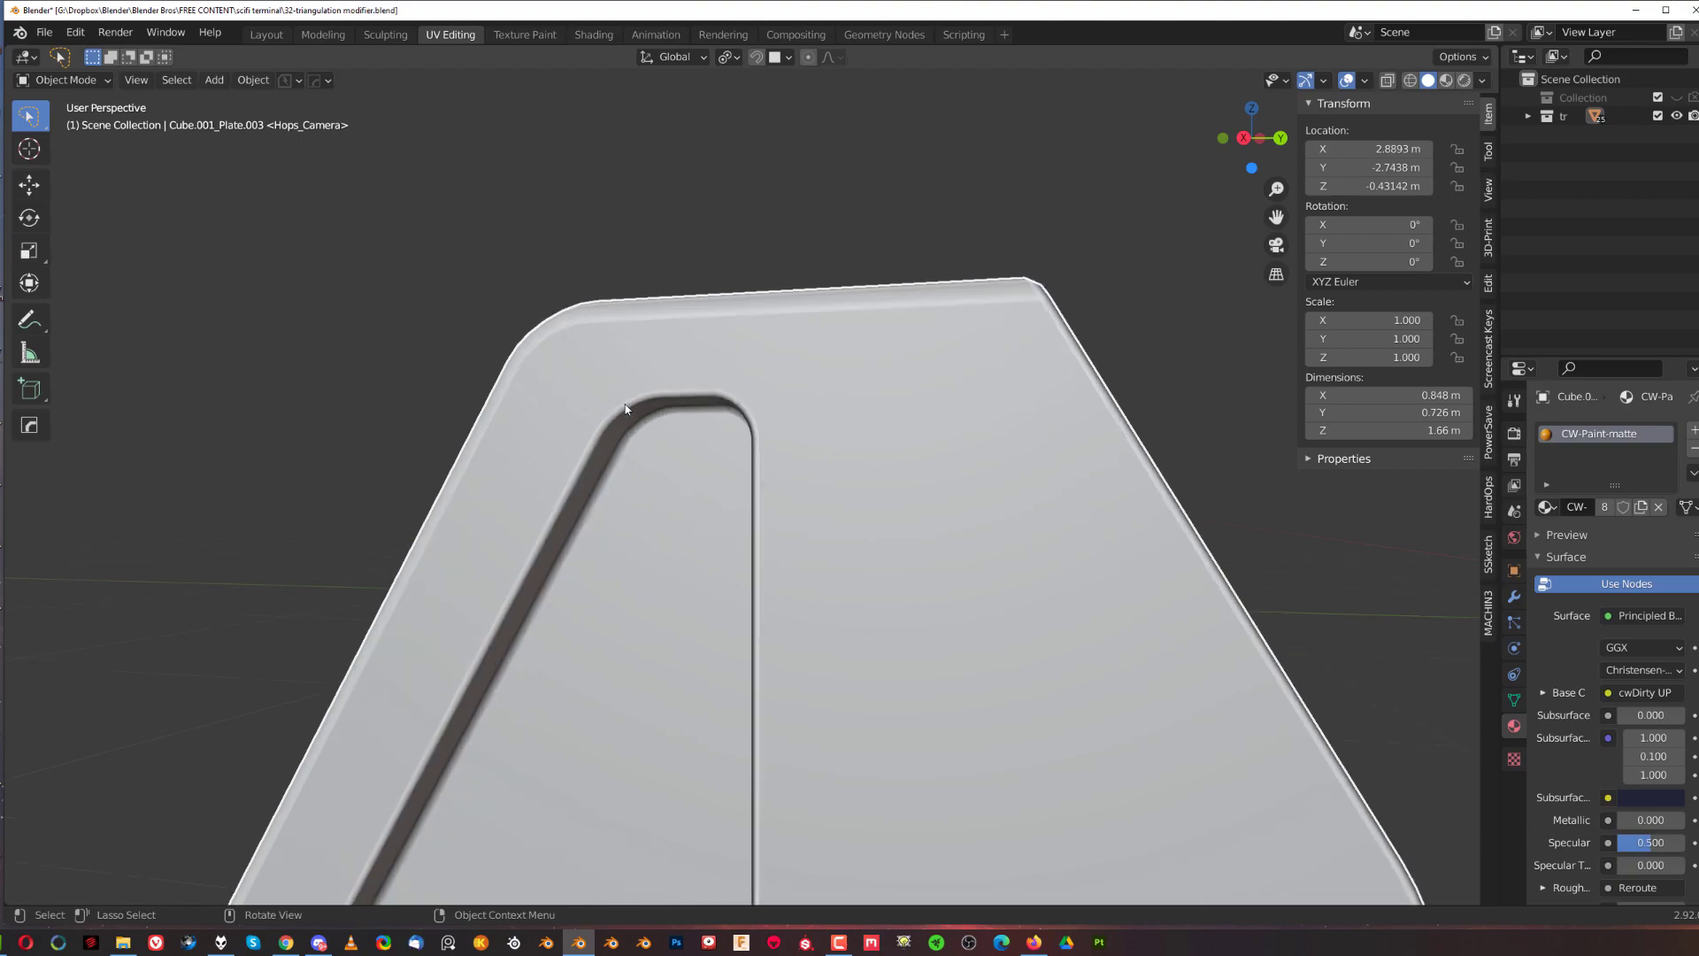
pyautogui.scroll(-8, 682, 434)
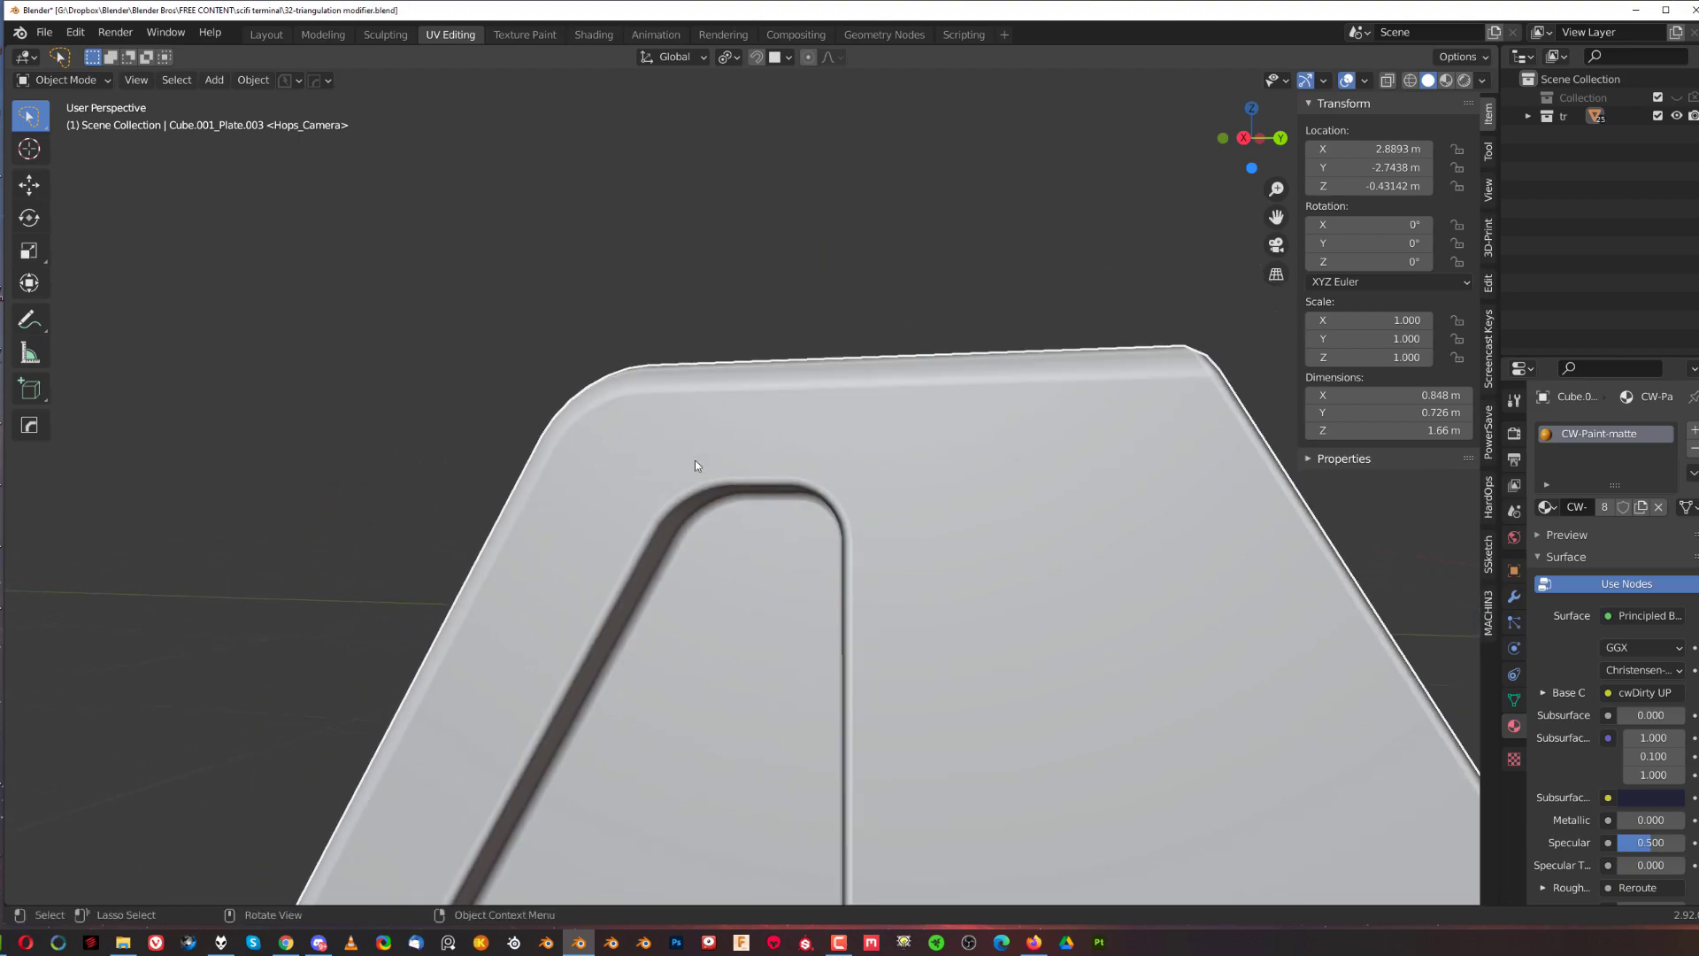
# Switch to the empty Blender 3.0 scene and add a cube mesh.
pyautogui.moveTo(844, 520); pyautogui.dragTo(864, 445, button='middle')
pyautogui.hotkey('shift', 'a')
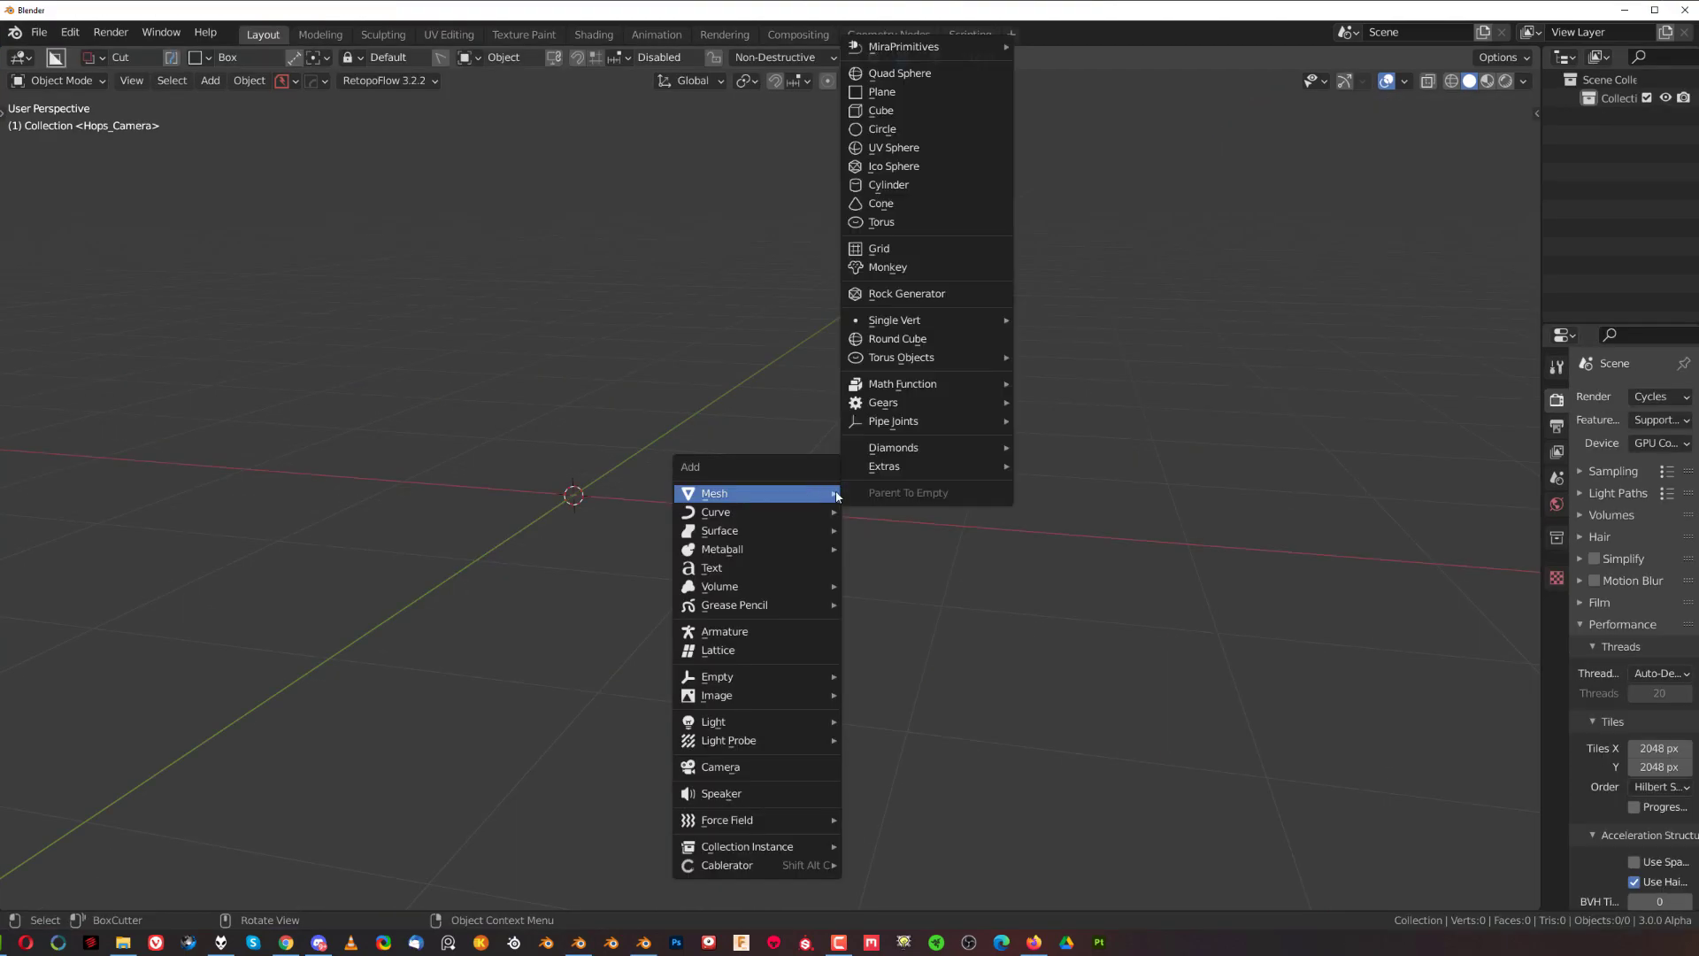
pyautogui.click(932, 118)
pyautogui.scroll(1, 694, 312)
pyautogui.moveTo(694, 311); pyautogui.dragTo(814, 418, button='middle')
pyautogui.scroll(-2, 594, 437)
# Cut a rectangular pocket about 0.49 m deep into the cube's top face with BoxCutter and apply it with Csharp.
pyautogui.hotkey('alt', 'w')
pyautogui.moveTo(644, 391)
pyautogui.mouseDown(button='middle')
pyautogui.moveTo(865, 391)
pyautogui.moveTo(686, 380)
pyautogui.mouseUp(button='middle')
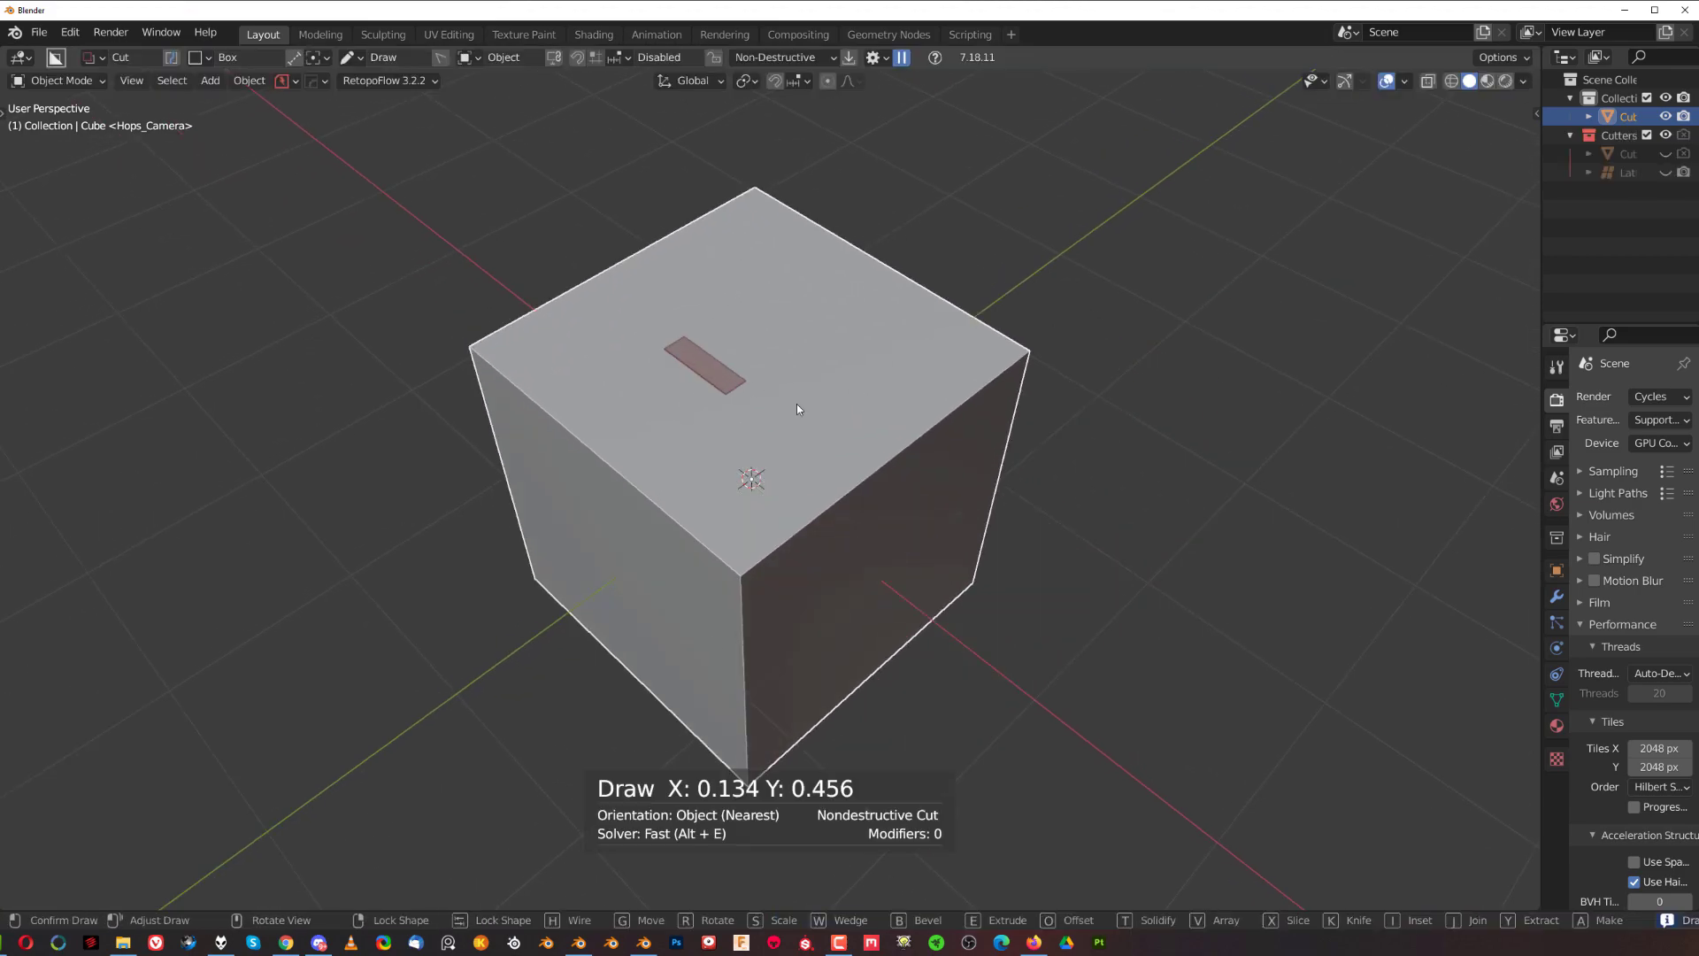
pyautogui.moveTo(796, 409); pyautogui.dragTo(872, 366)
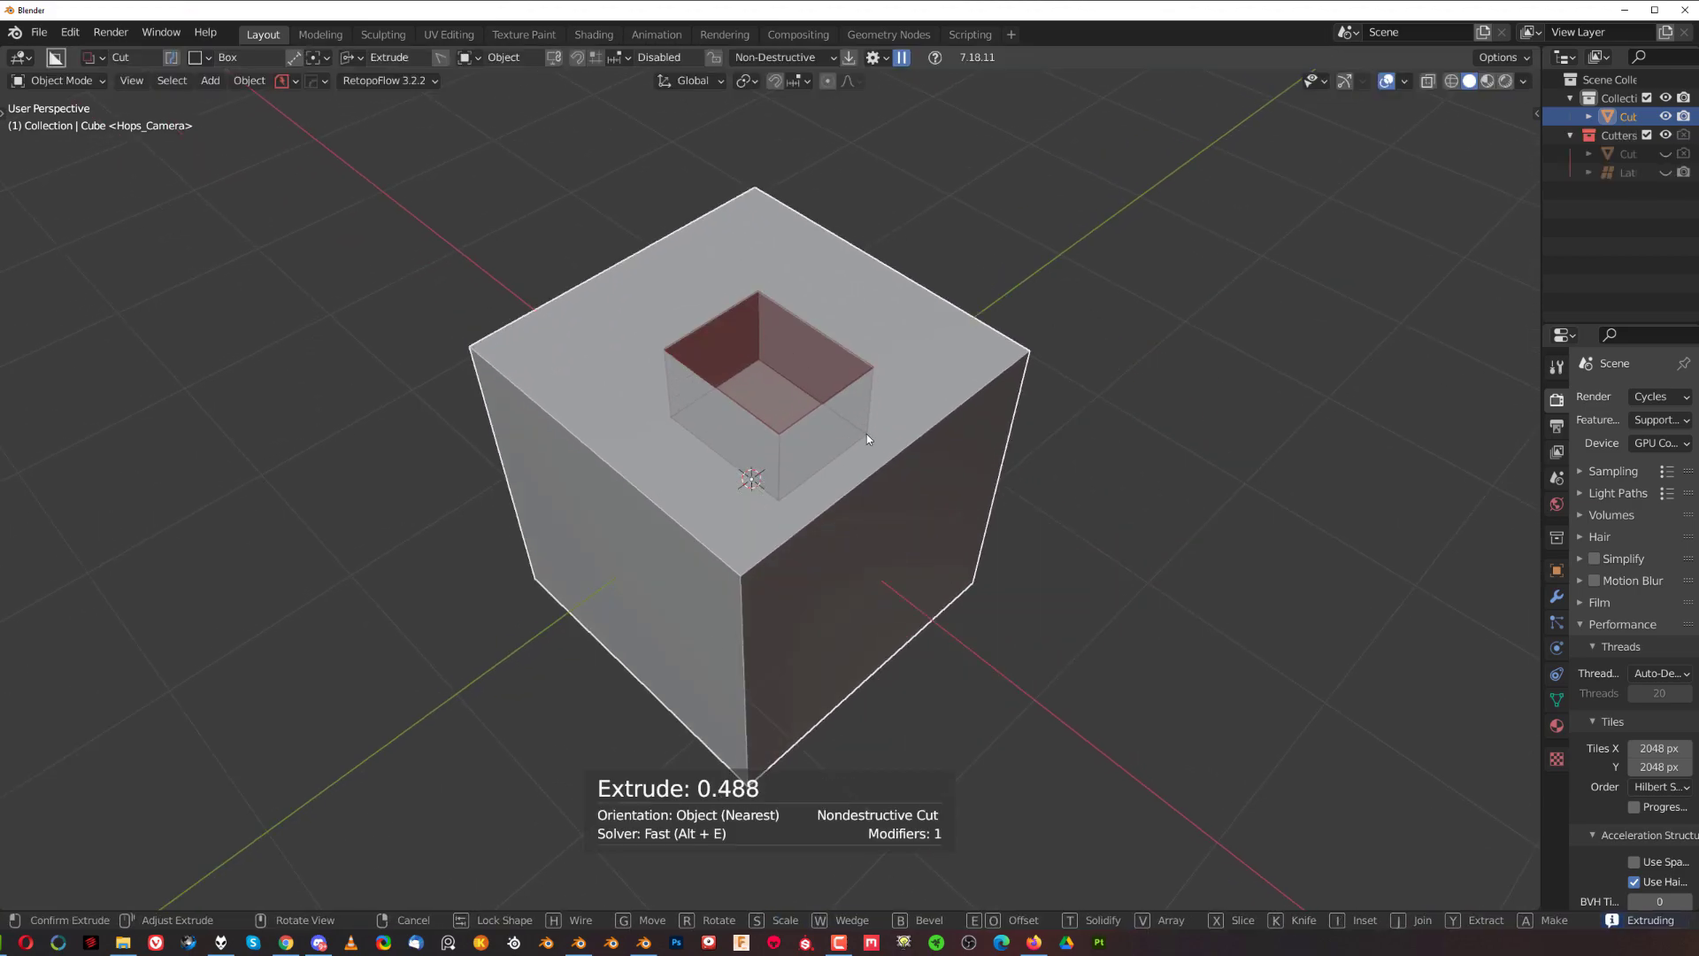
pyautogui.click(885, 432)
pyautogui.press('q')
pyautogui.keyDown('ctrl'); pyautogui.click(931, 420); pyautogui.keyUp('ctrl')
pyautogui.scroll(2, 899, 368)
pyautogui.keyDown('shift'); pyautogui.moveTo(899, 368); pyautogui.dragTo(862, 513, button='middle'); pyautogui.keyUp('shift')
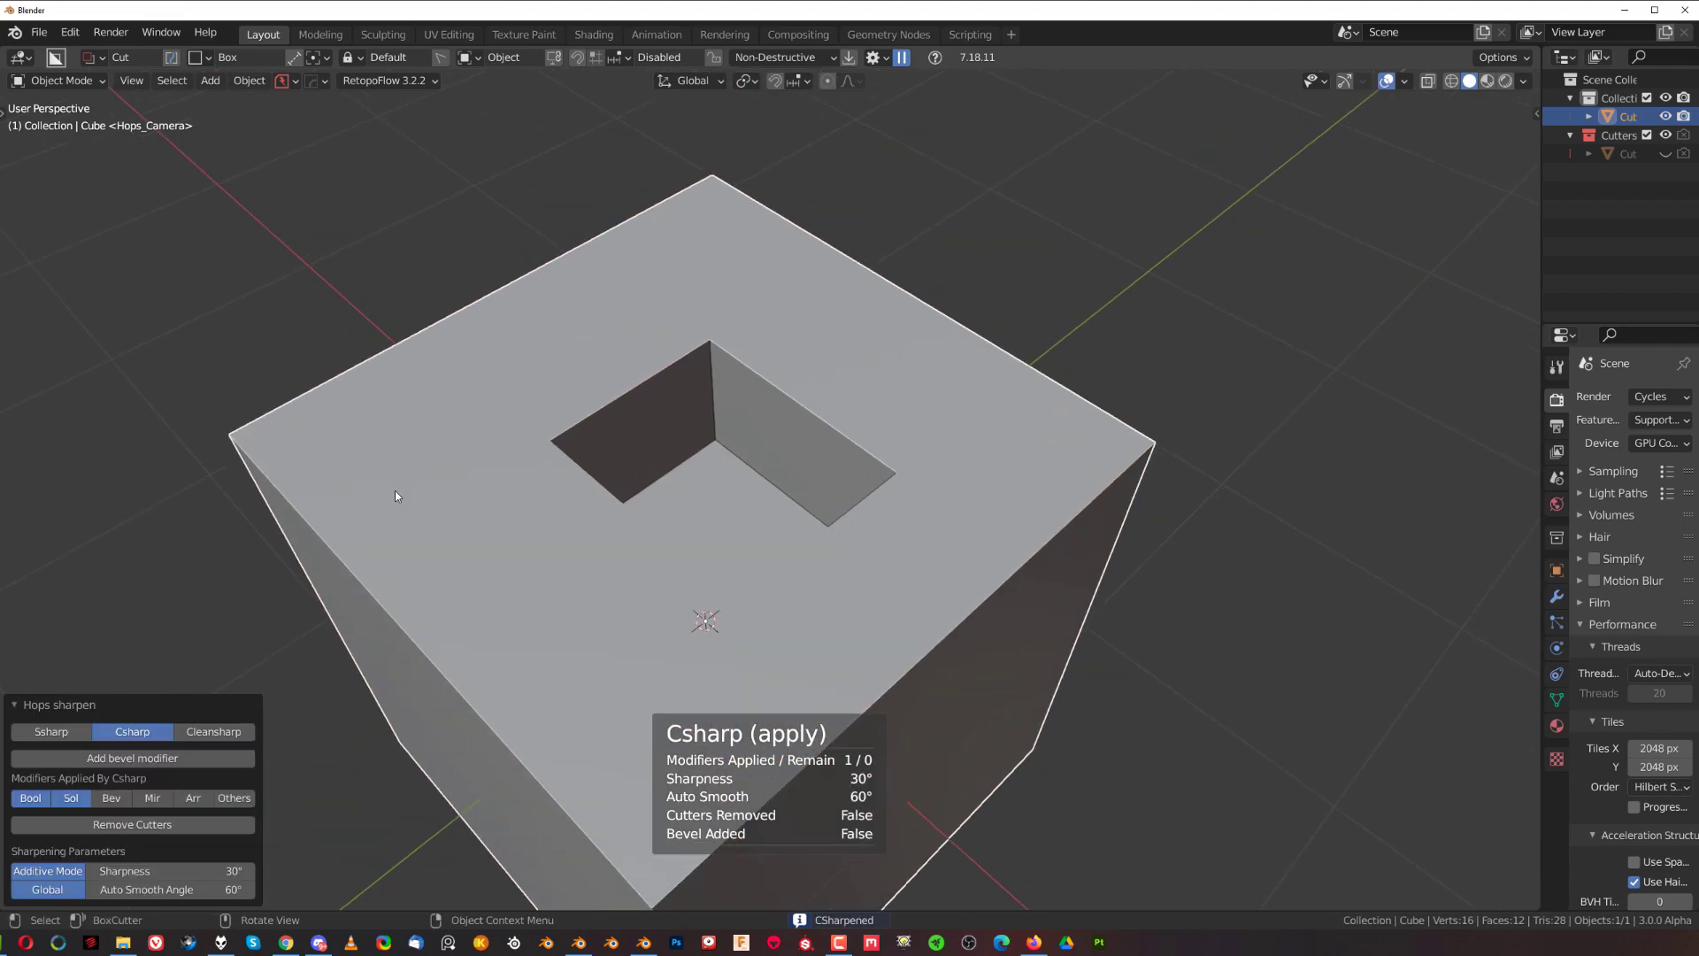
# Examine in Edit Mode the diagonal edges joining the pocket's corners to the cube's outer corners.
pyautogui.press('Tab')
pyautogui.scroll(1, 752, 447)
pyautogui.moveTo(753, 447); pyautogui.dragTo(840, 444, button='middle')
pyautogui.scroll(2, 974, 392)
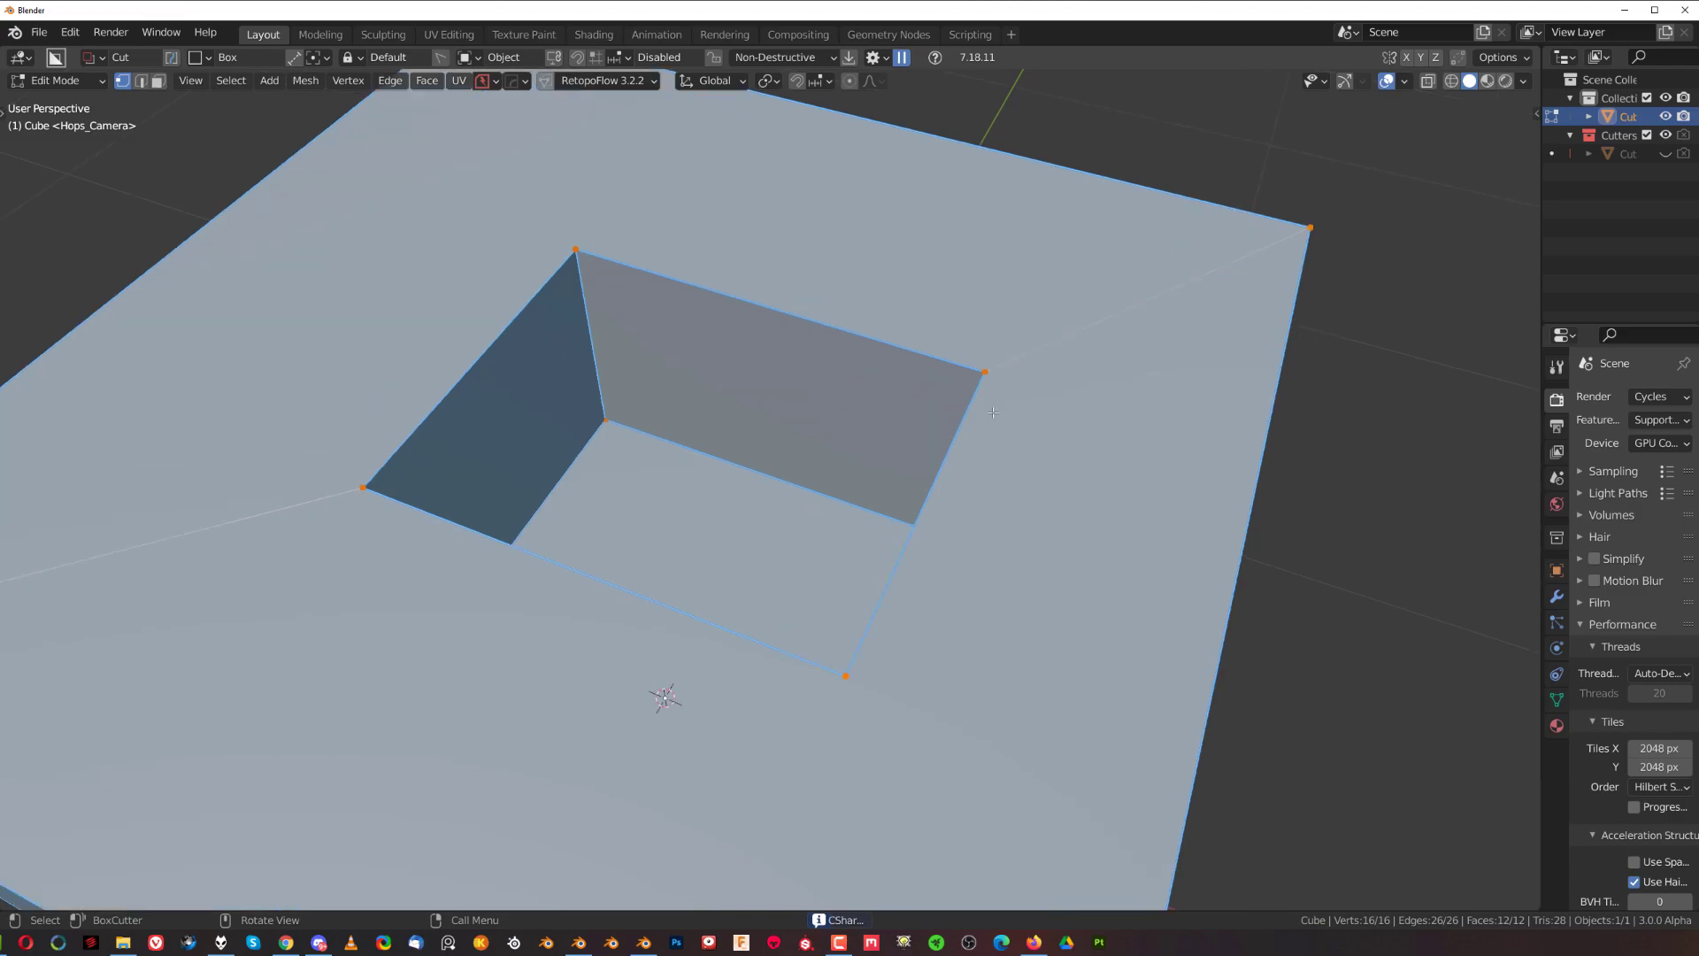
pyautogui.moveTo(998, 391); pyautogui.dragTo(963, 388, button='middle')
pyautogui.scroll(-3, 1009, 419)
pyautogui.moveTo(682, 425); pyautogui.dragTo(747, 515, button='middle')
pyautogui.scroll(-2, 746, 515)
# Knife-cut the cube through its middle from the top view with a BoxCutter box covering one half.
pyautogui.press('Tab')
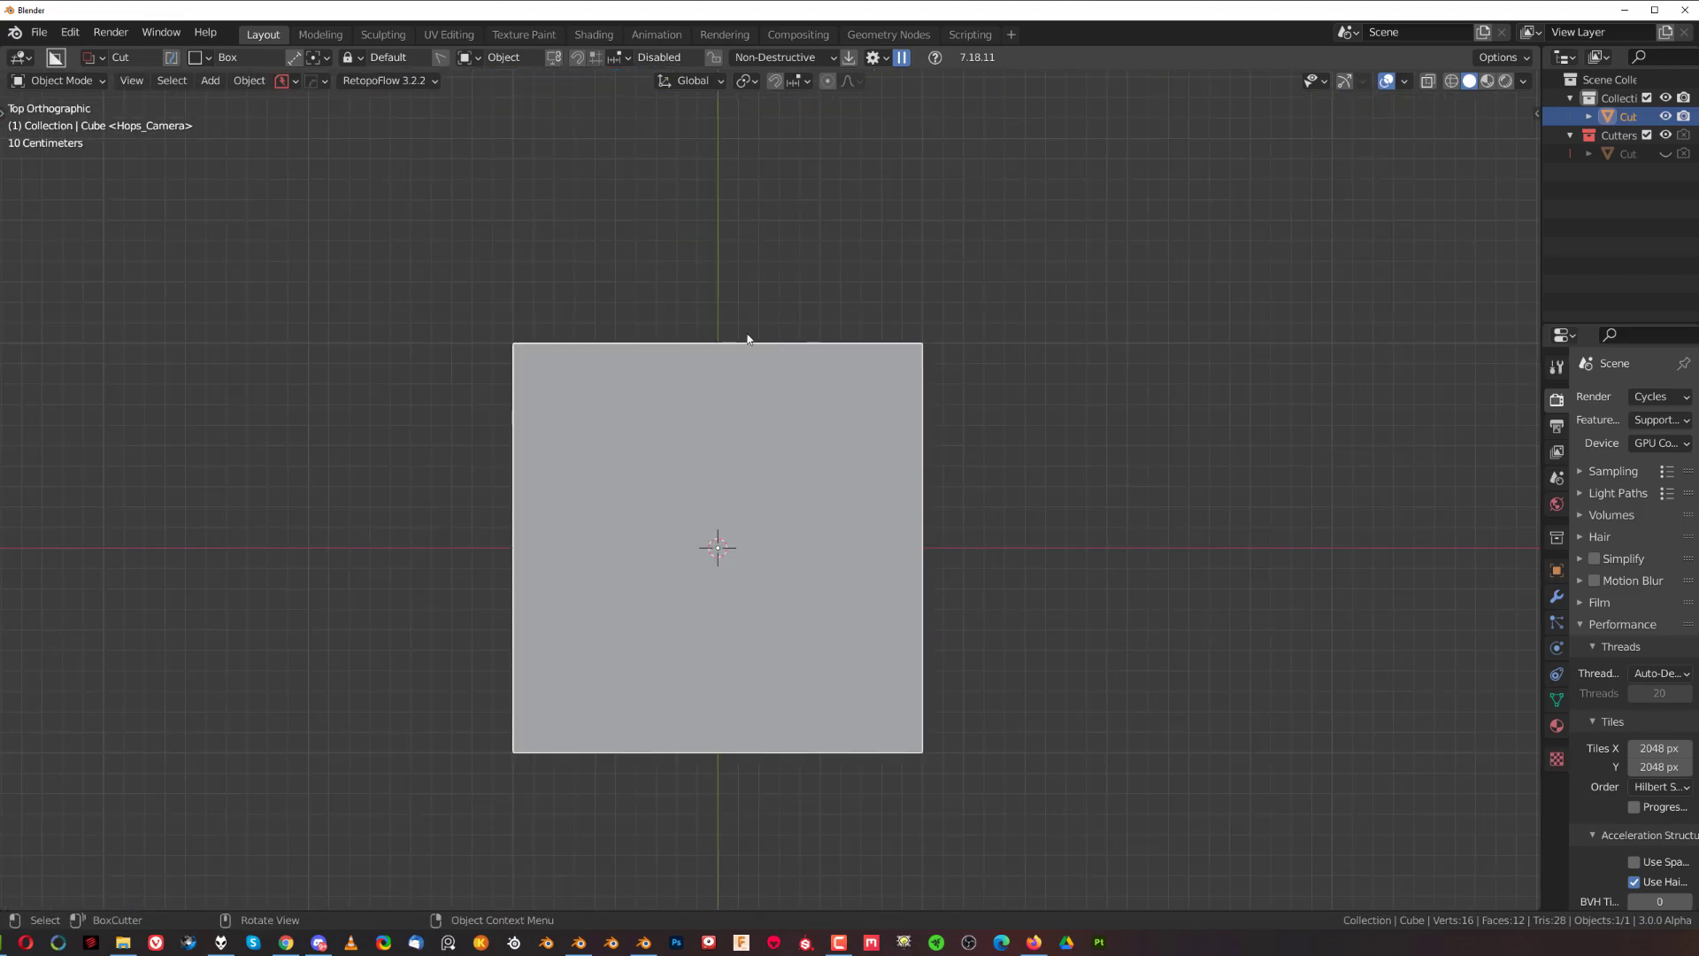
pyautogui.moveTo(722, 262); pyautogui.dragTo(1026, 755)
pyautogui.moveTo(1092, 834); pyautogui.dragTo(1092, 834)
pyautogui.hotkey('ctrl', 'z')
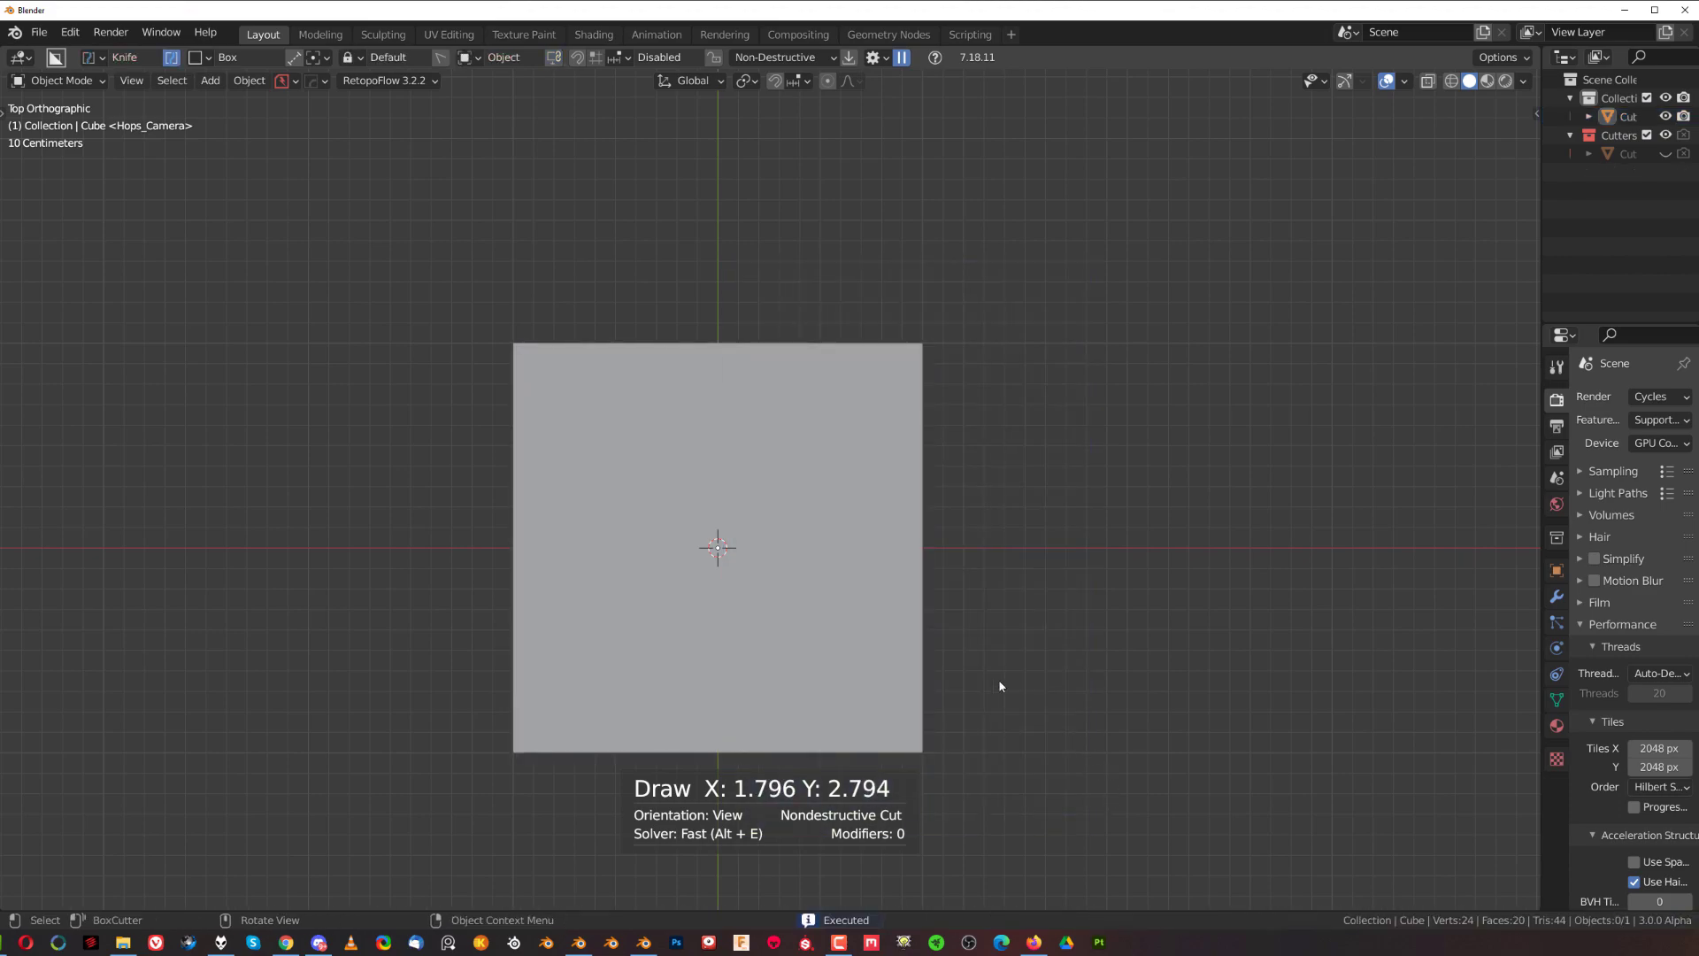
# Try a 0.144 m bevel with 13 segments on the pocket's vertical corner edge beside the diagonal, and undo it.
pyautogui.press('Tab')
pyautogui.scroll(2, 796, 496)
pyautogui.moveTo(796, 531); pyautogui.dragTo(912, 417, button='middle')
pyautogui.scroll(4, 920, 361)
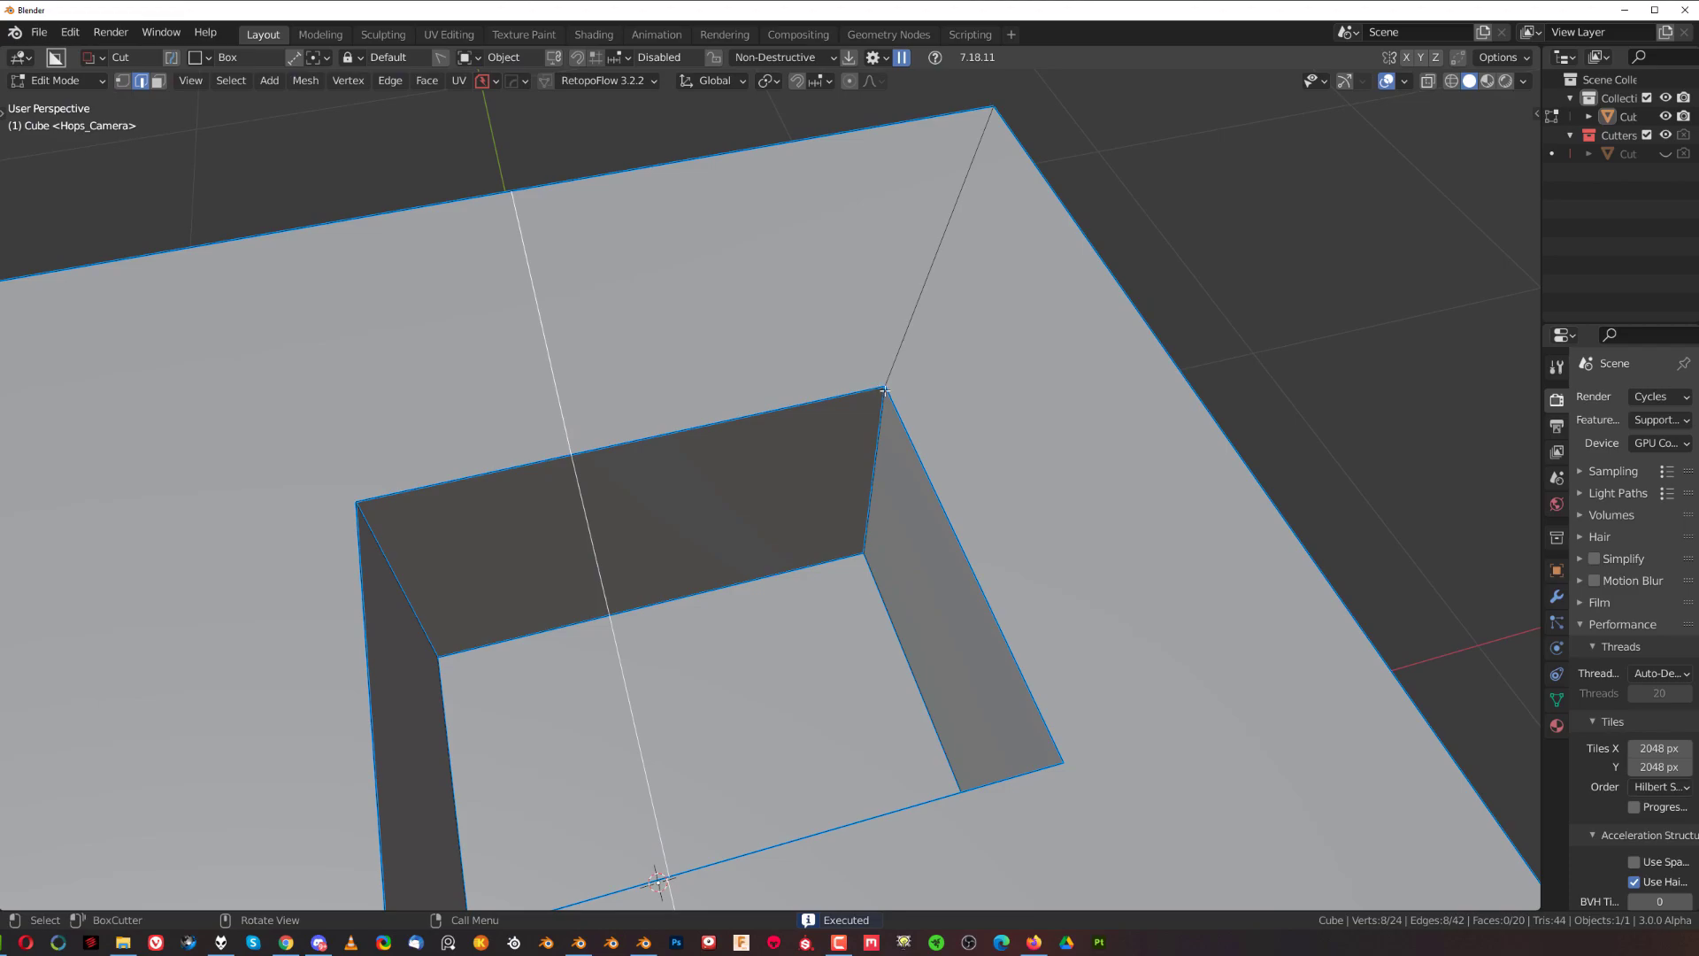
pyautogui.click(882, 416)
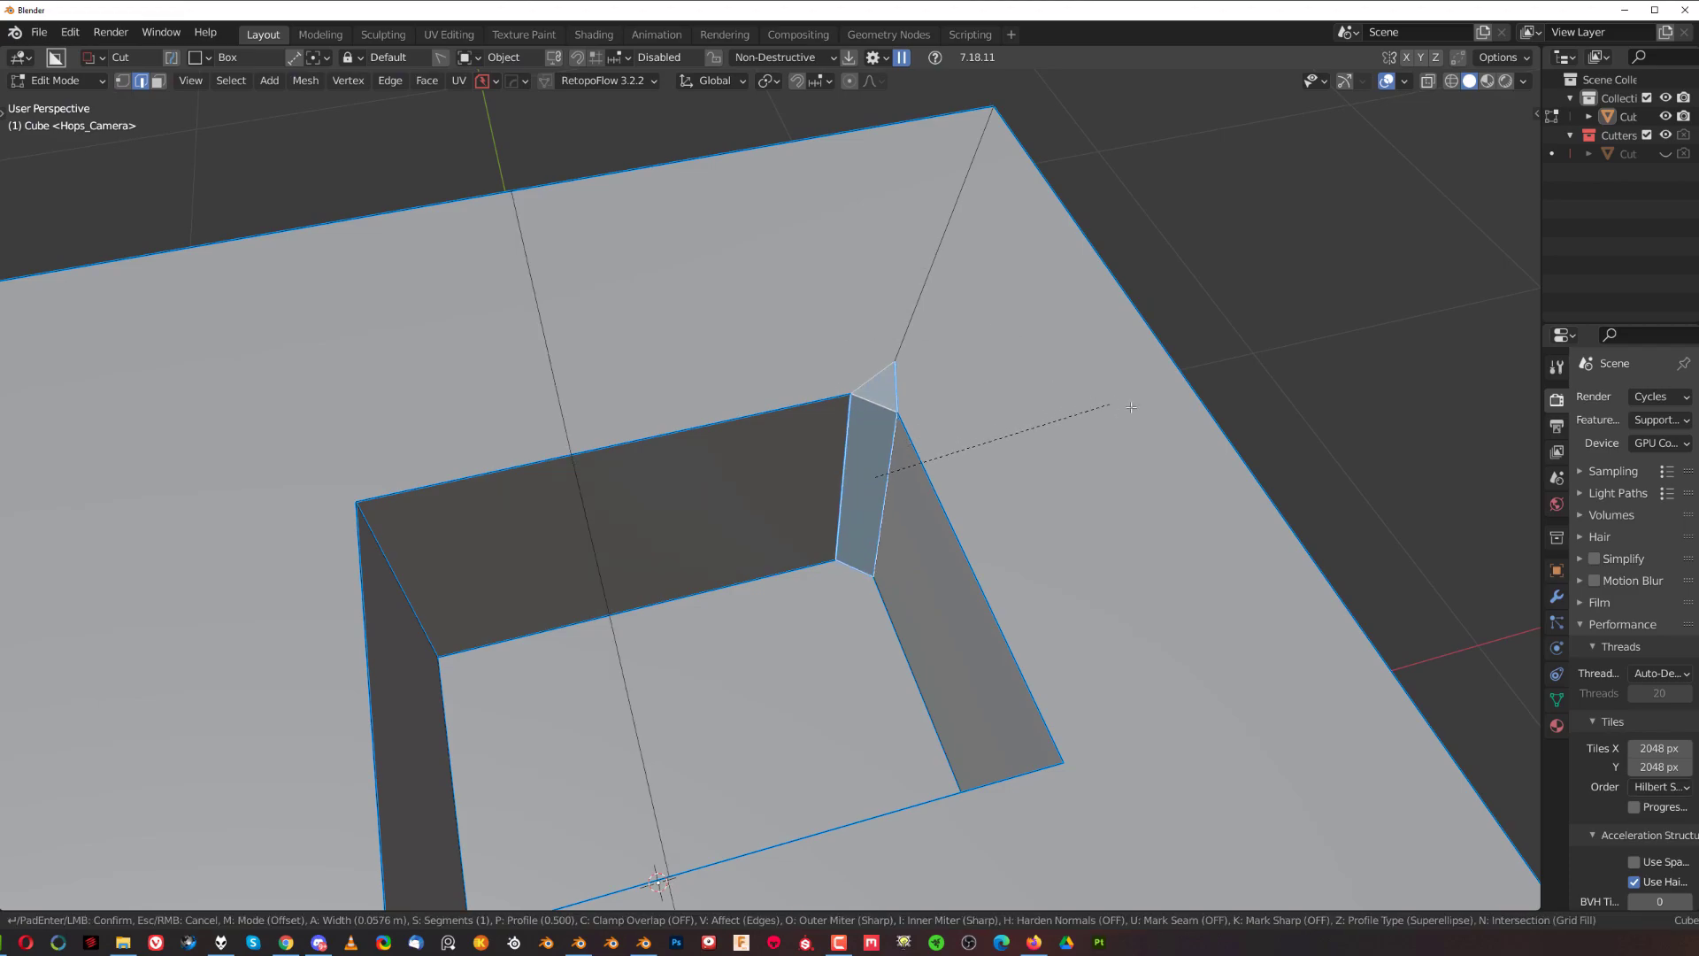
pyautogui.hotkey('ctrl', 'b')
pyautogui.scroll(11, 973, 372)
pyautogui.click(866, 336)
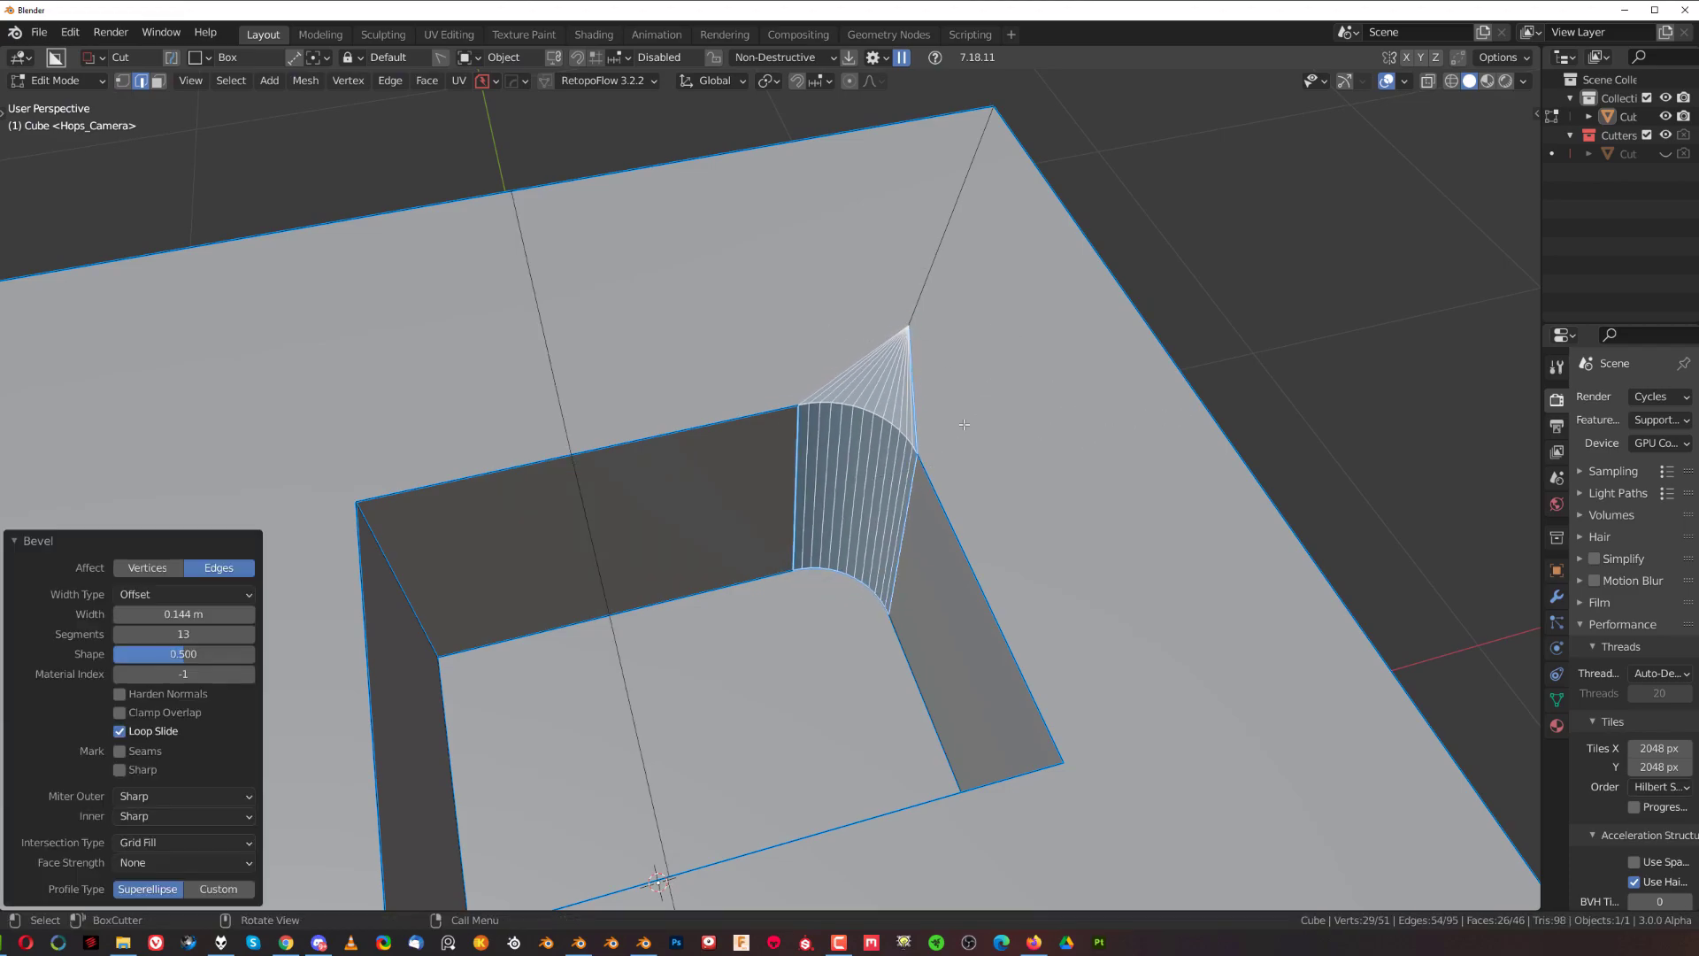
pyautogui.hotkey('ctrl', 'z')
# Dissolve the two diagonal edges linking the pocket's corners to the cube's outer corners.
pyautogui.scroll(-5, 716, 586)
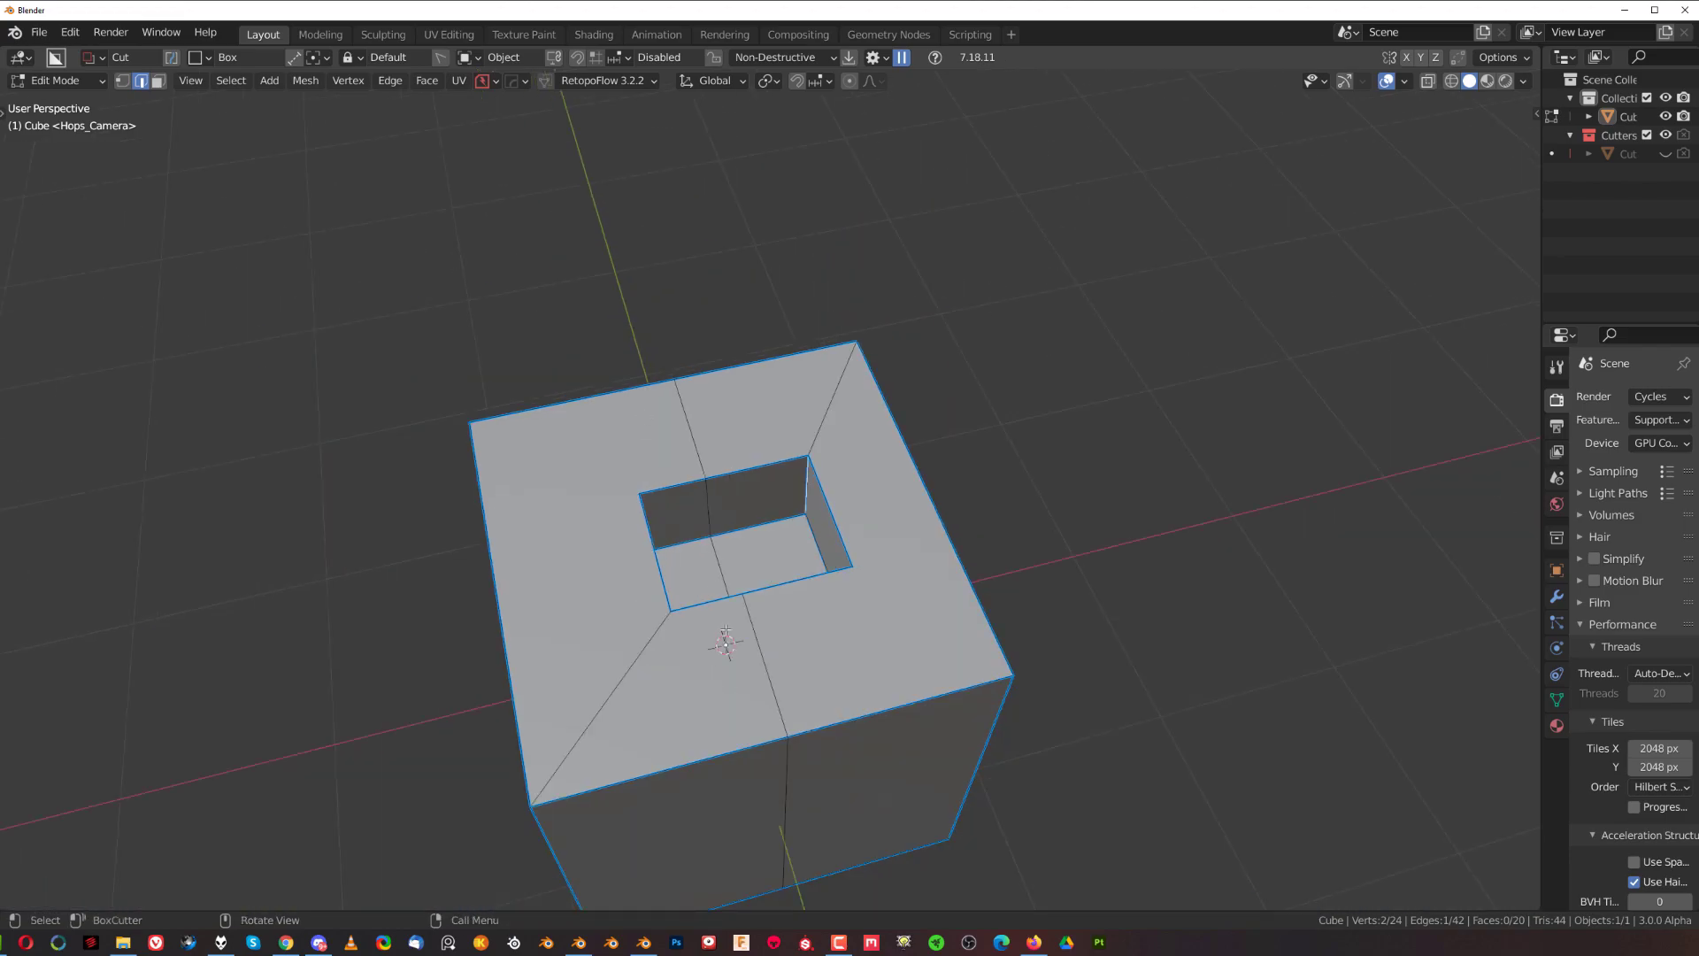
pyautogui.keyDown('shift'); pyautogui.click(843, 420); pyautogui.keyUp('shift')
pyautogui.press('x')
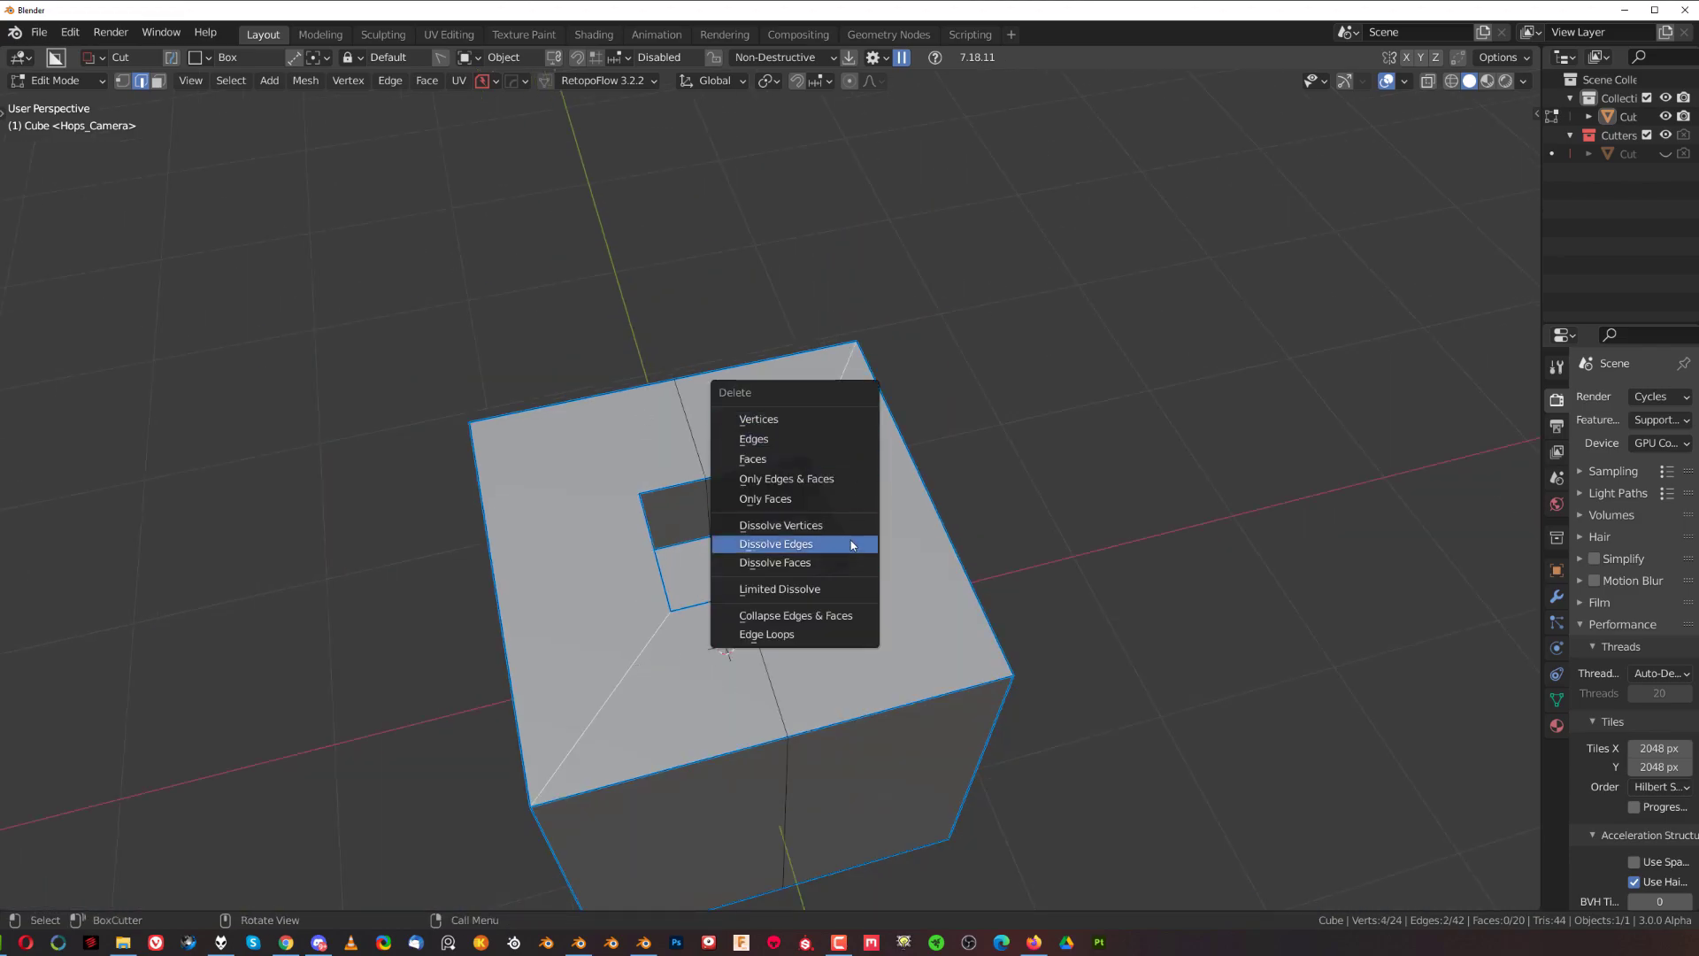
pyautogui.click(853, 540)
pyautogui.hotkey('ctrl', 'z')
pyautogui.press('x')
pyautogui.click(855, 556)
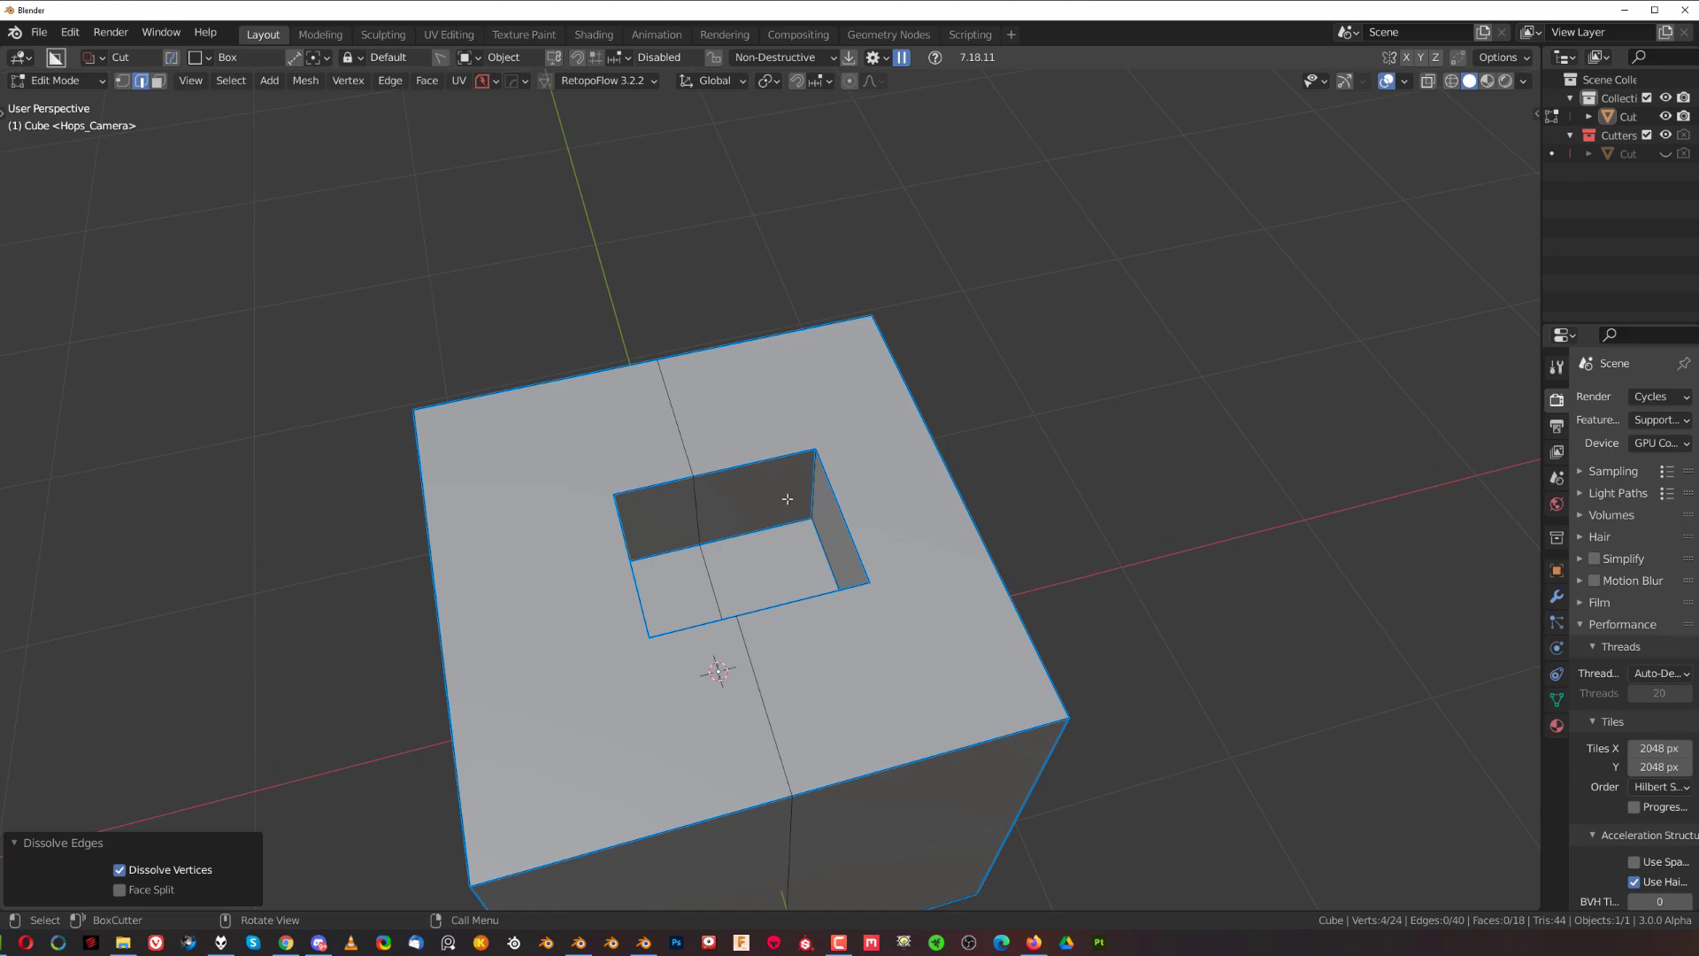
# Bevel the pocket's four vertical corner edges into round corners and check the result in Object and Edit Mode.
pyautogui.scroll(3, 836, 455)
pyautogui.click(836, 455)
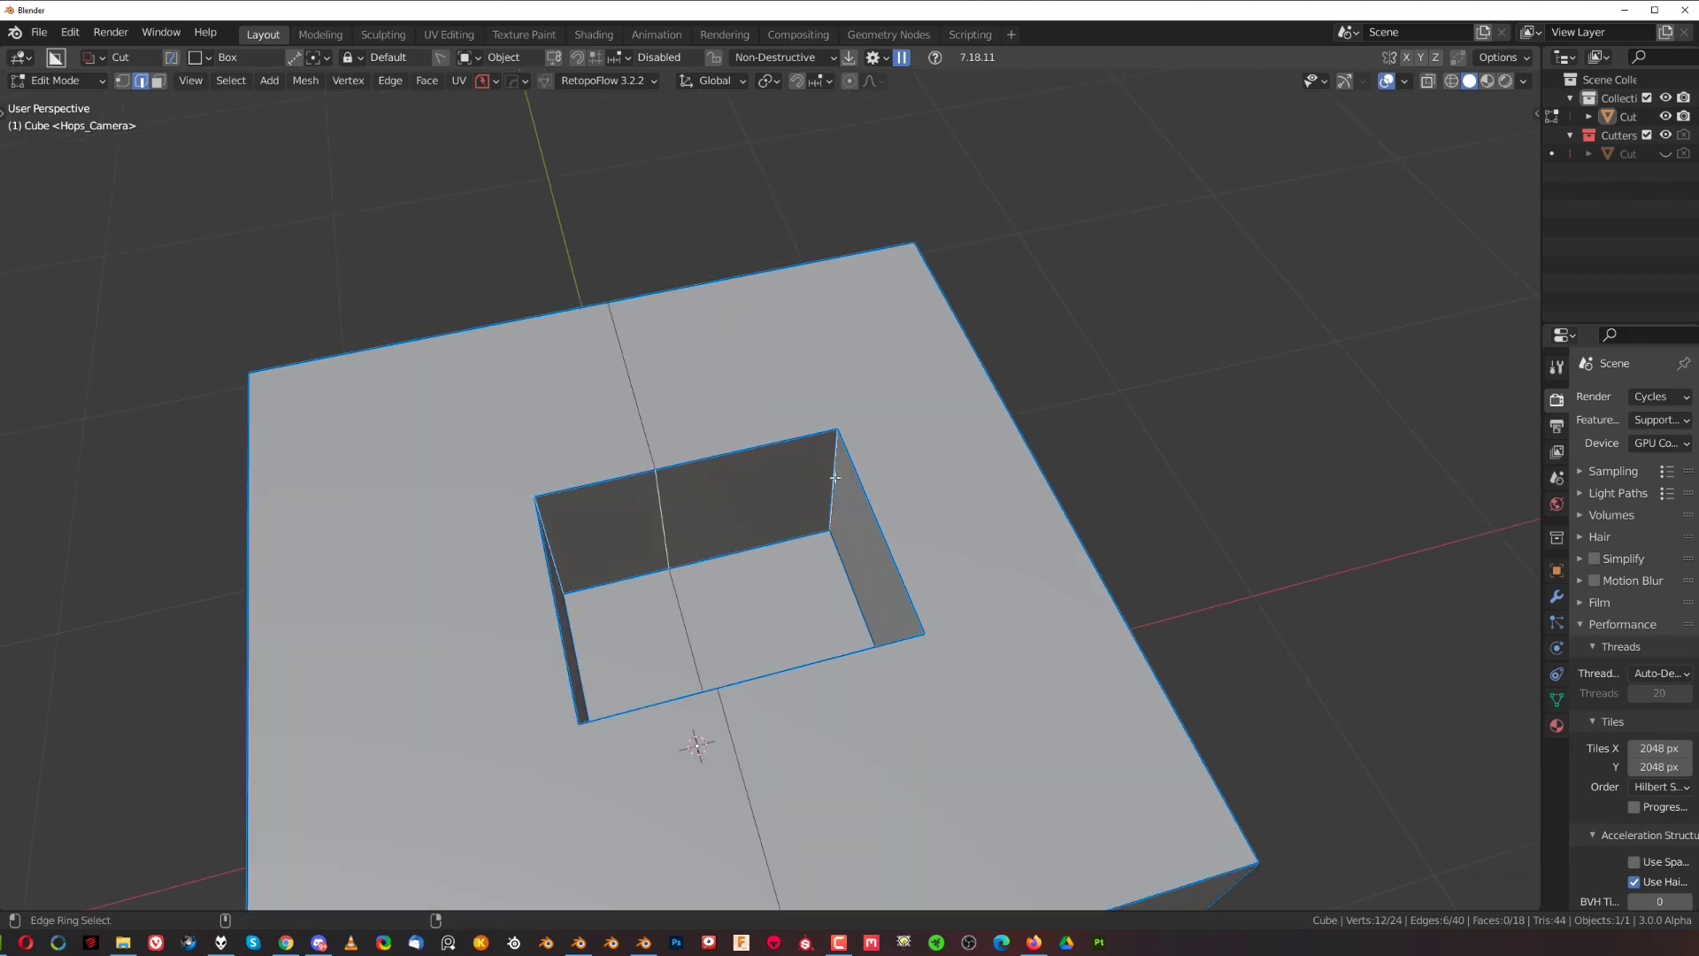
pyautogui.moveTo(669, 514); pyautogui.dragTo(877, 559, button='middle')
pyautogui.hotkey('ctrl', 'b')
pyautogui.click(947, 500)
pyautogui.press('Tab')
pyautogui.click(1016, 343)
pyautogui.moveTo(676, 563); pyautogui.dragTo(845, 540, button='middle')
pyautogui.press('Tab')
pyautogui.scroll(2, 845, 540)
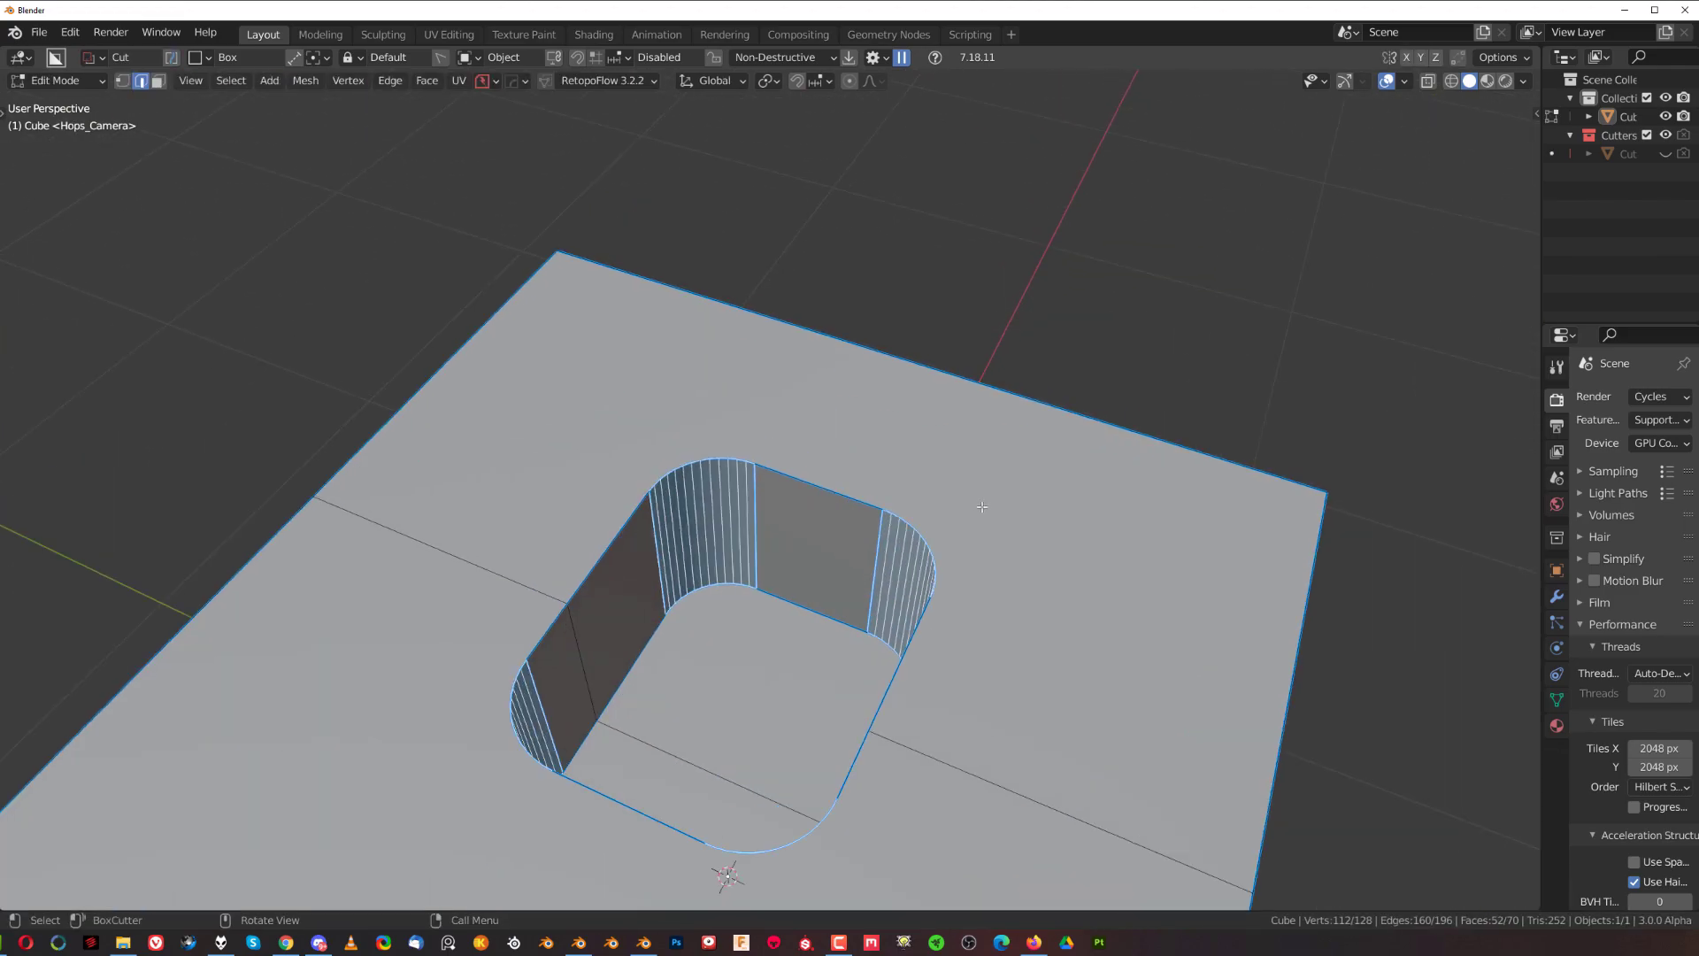
# Start a knife cut at the end of a rounded pocket corner, cancel it, and undo the corner bevels.
pyautogui.press('1')
pyautogui.moveTo(1019, 534); pyautogui.dragTo(827, 482, button='middle')
pyautogui.press('k')
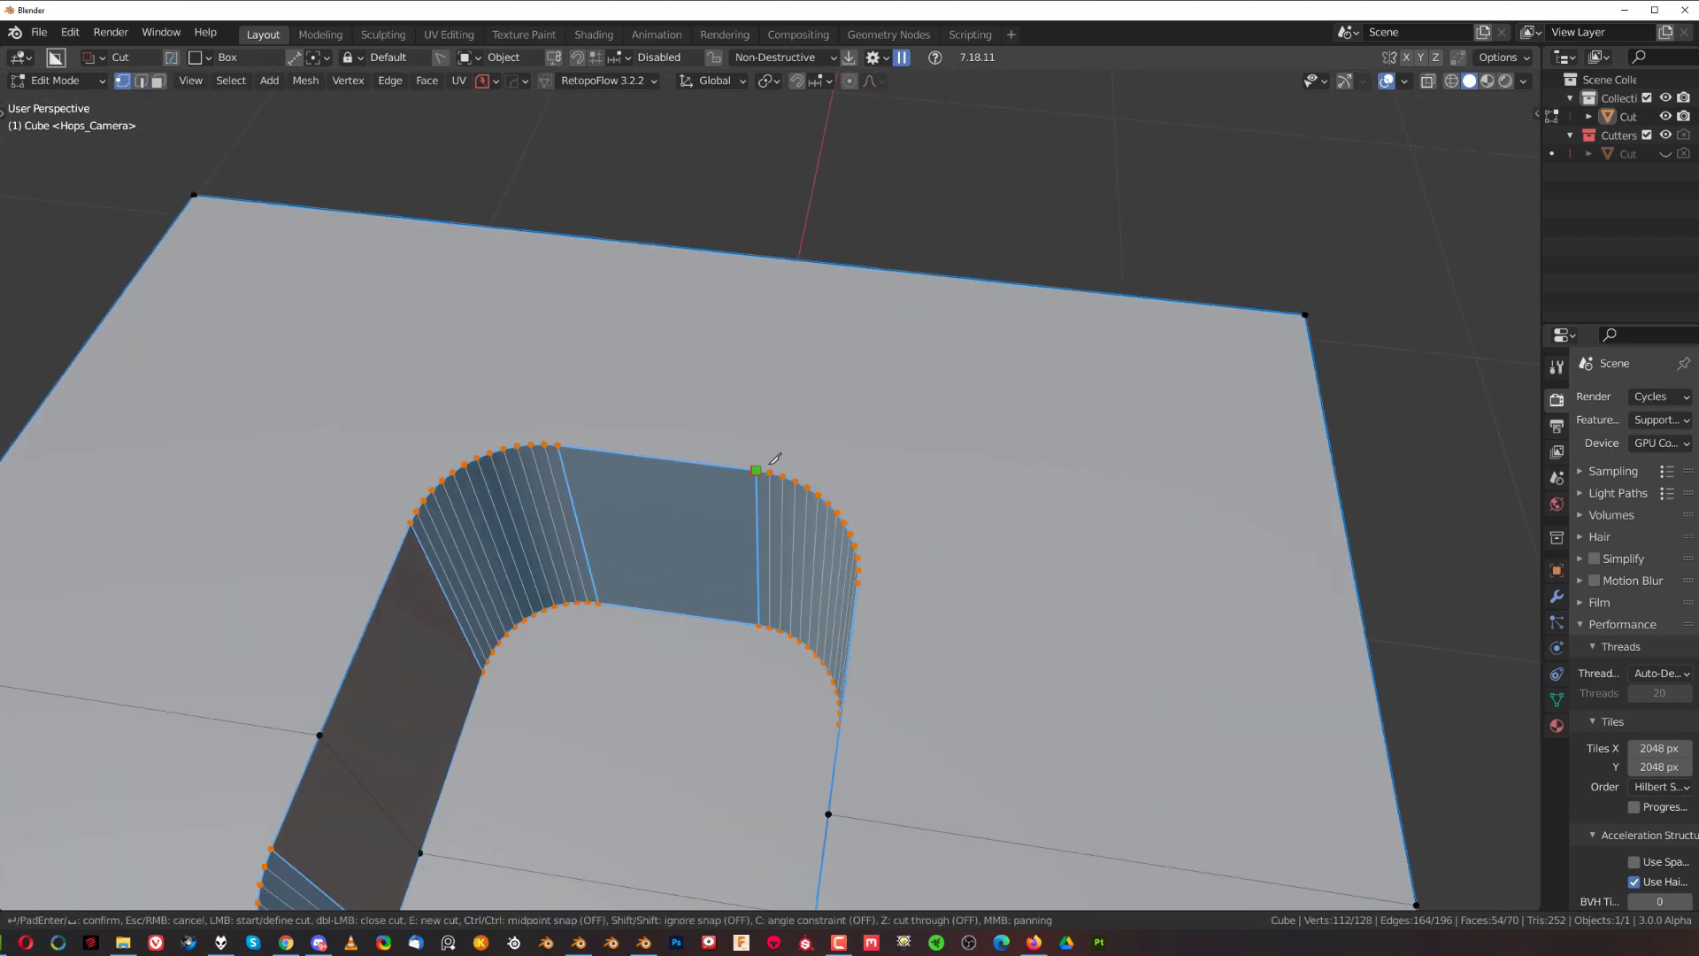
pyautogui.press('Escape')
pyautogui.hotkey('ctrl', 'z')
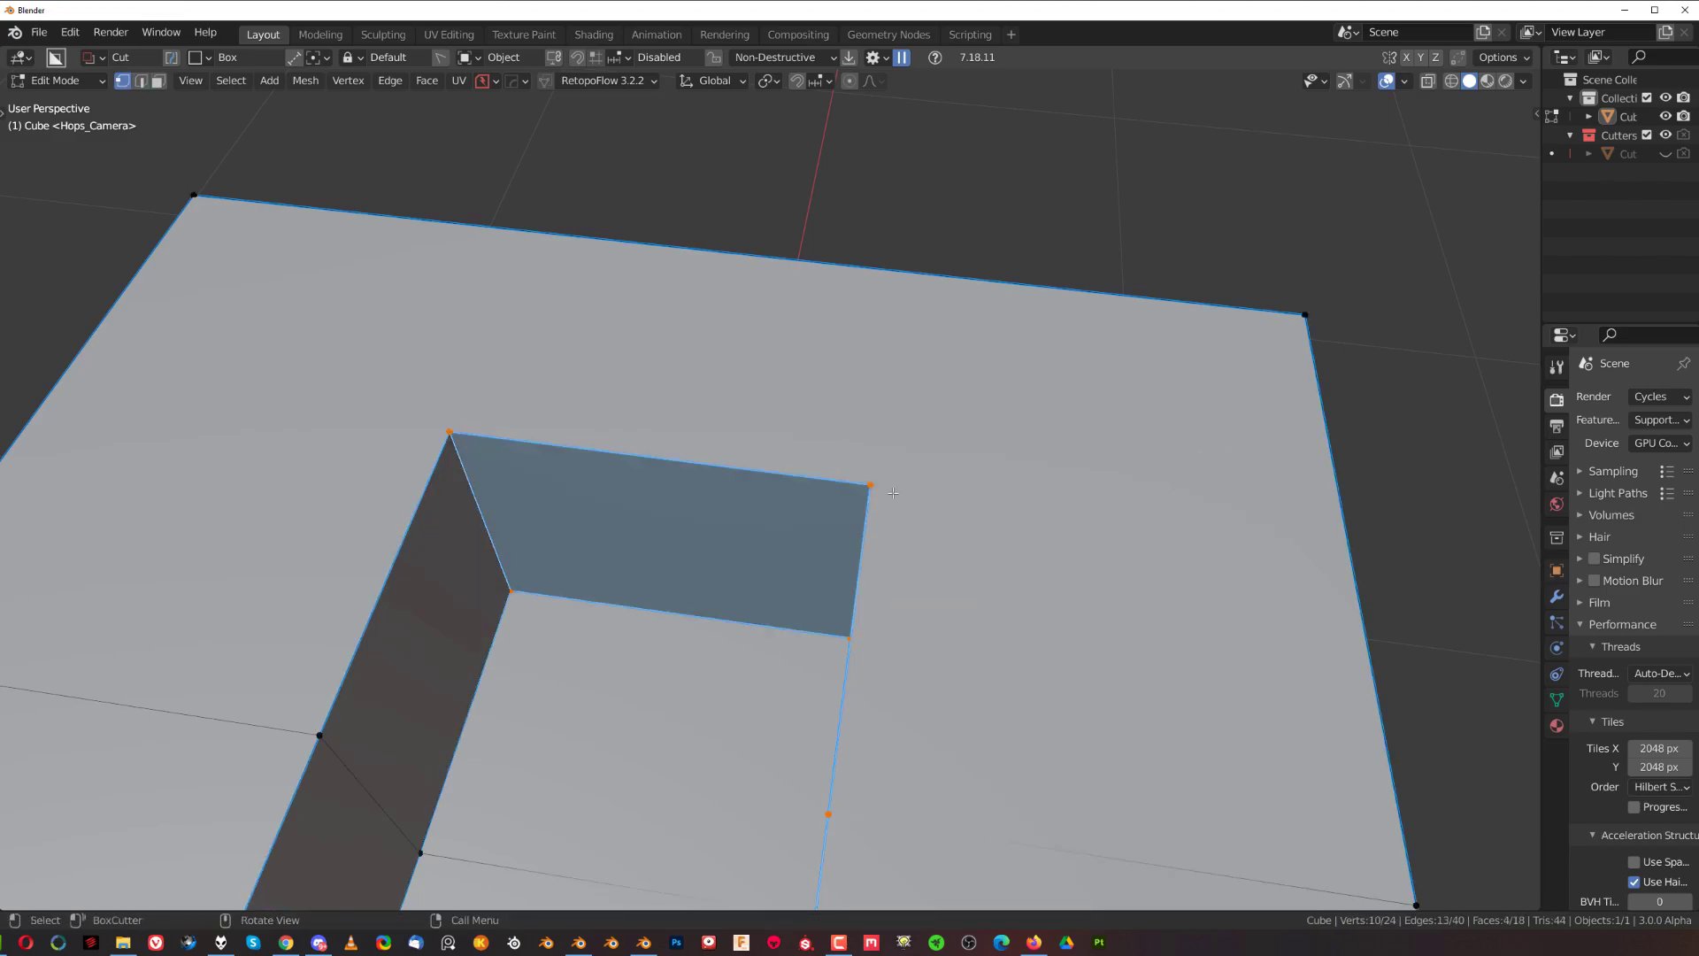
# Knife an edge across the top face from the pocket's corner to the cube's outer edge.
pyautogui.press('k')
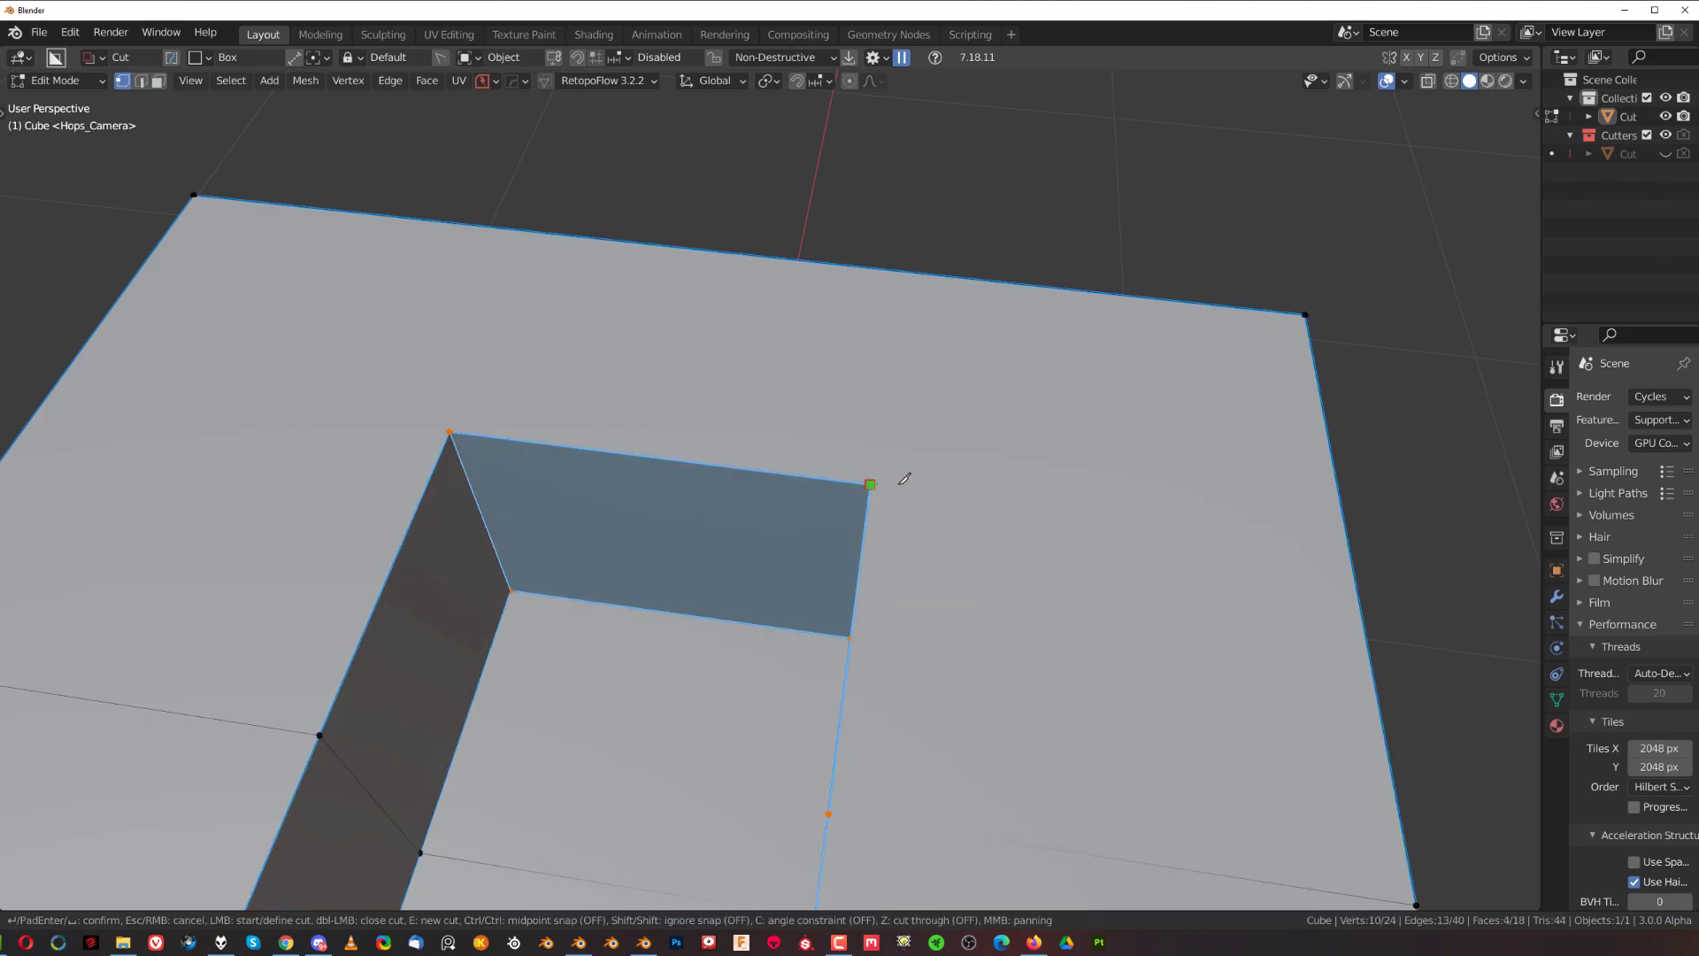
pyautogui.press('space')
pyautogui.moveTo(801, 563); pyautogui.dragTo(899, 575, button='middle')
# Bevel the vertical pocket edge at the knifed corner about 0.19 m with 13 segments and return to Object Mode.
pyautogui.press('Tab')
pyautogui.click(800, 498)
pyautogui.click(664, 501)
pyautogui.hotkey('ctrl', 'b')
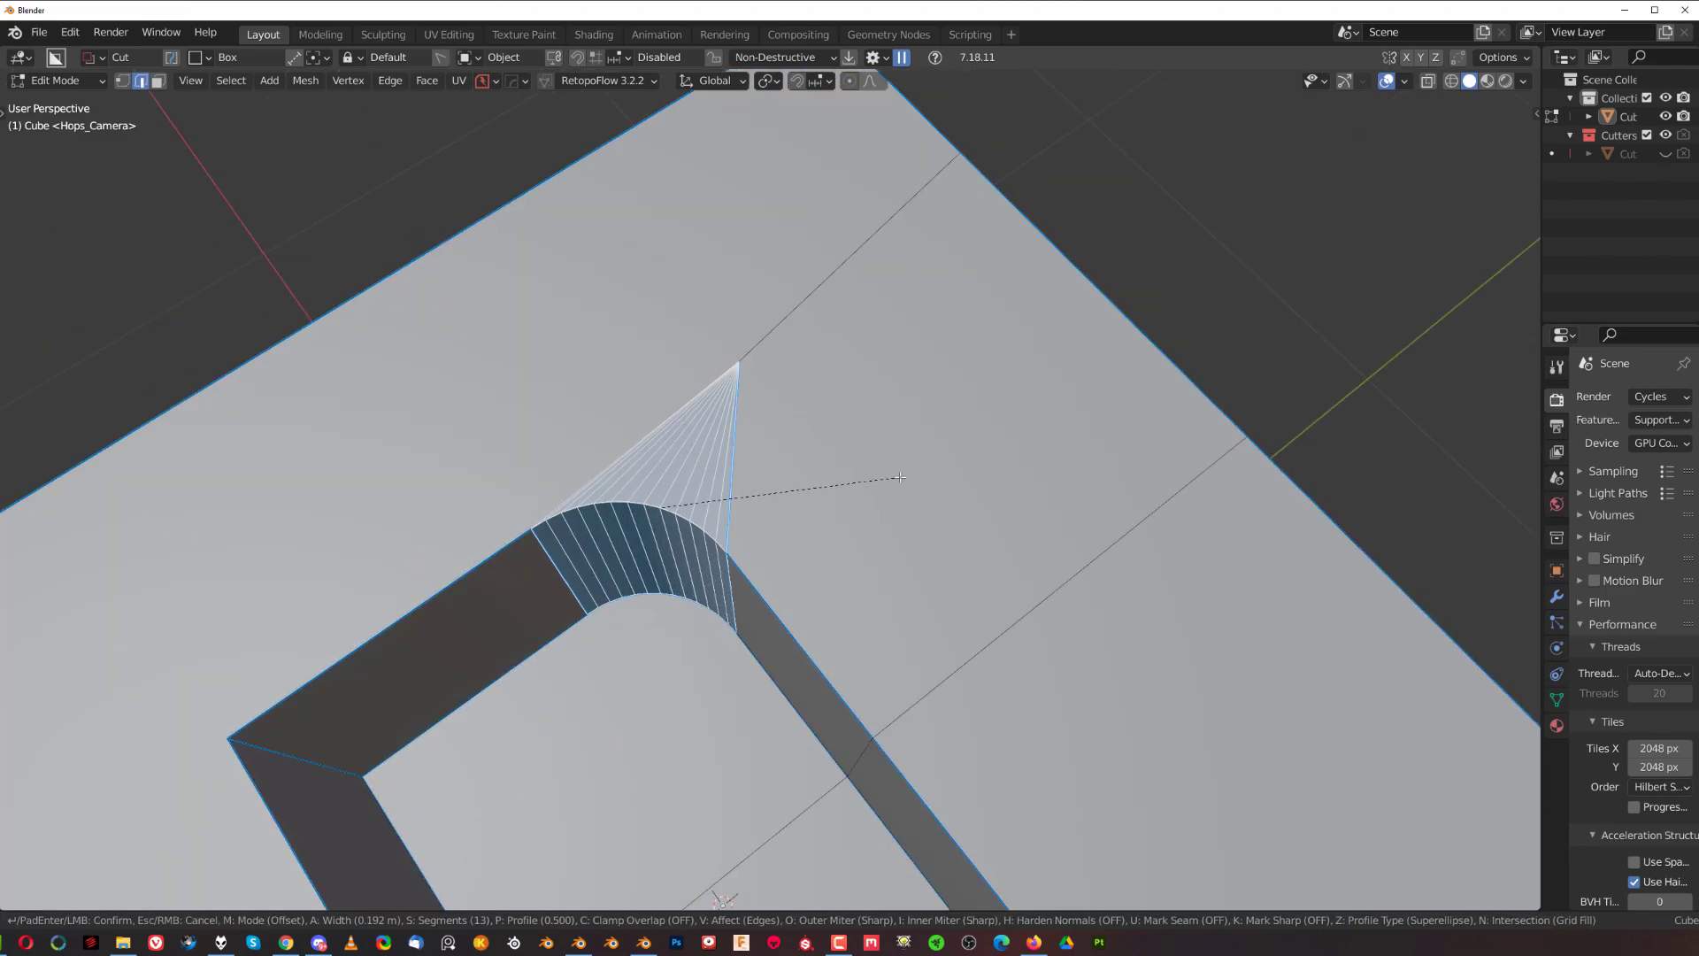
pyautogui.click(901, 478)
pyautogui.press('Tab')
# Add a Hard Ops bevel to the cube with 3 segments, width 0.0100 and a 30° angle limit.
pyautogui.click(784, 403)
pyautogui.press('q')
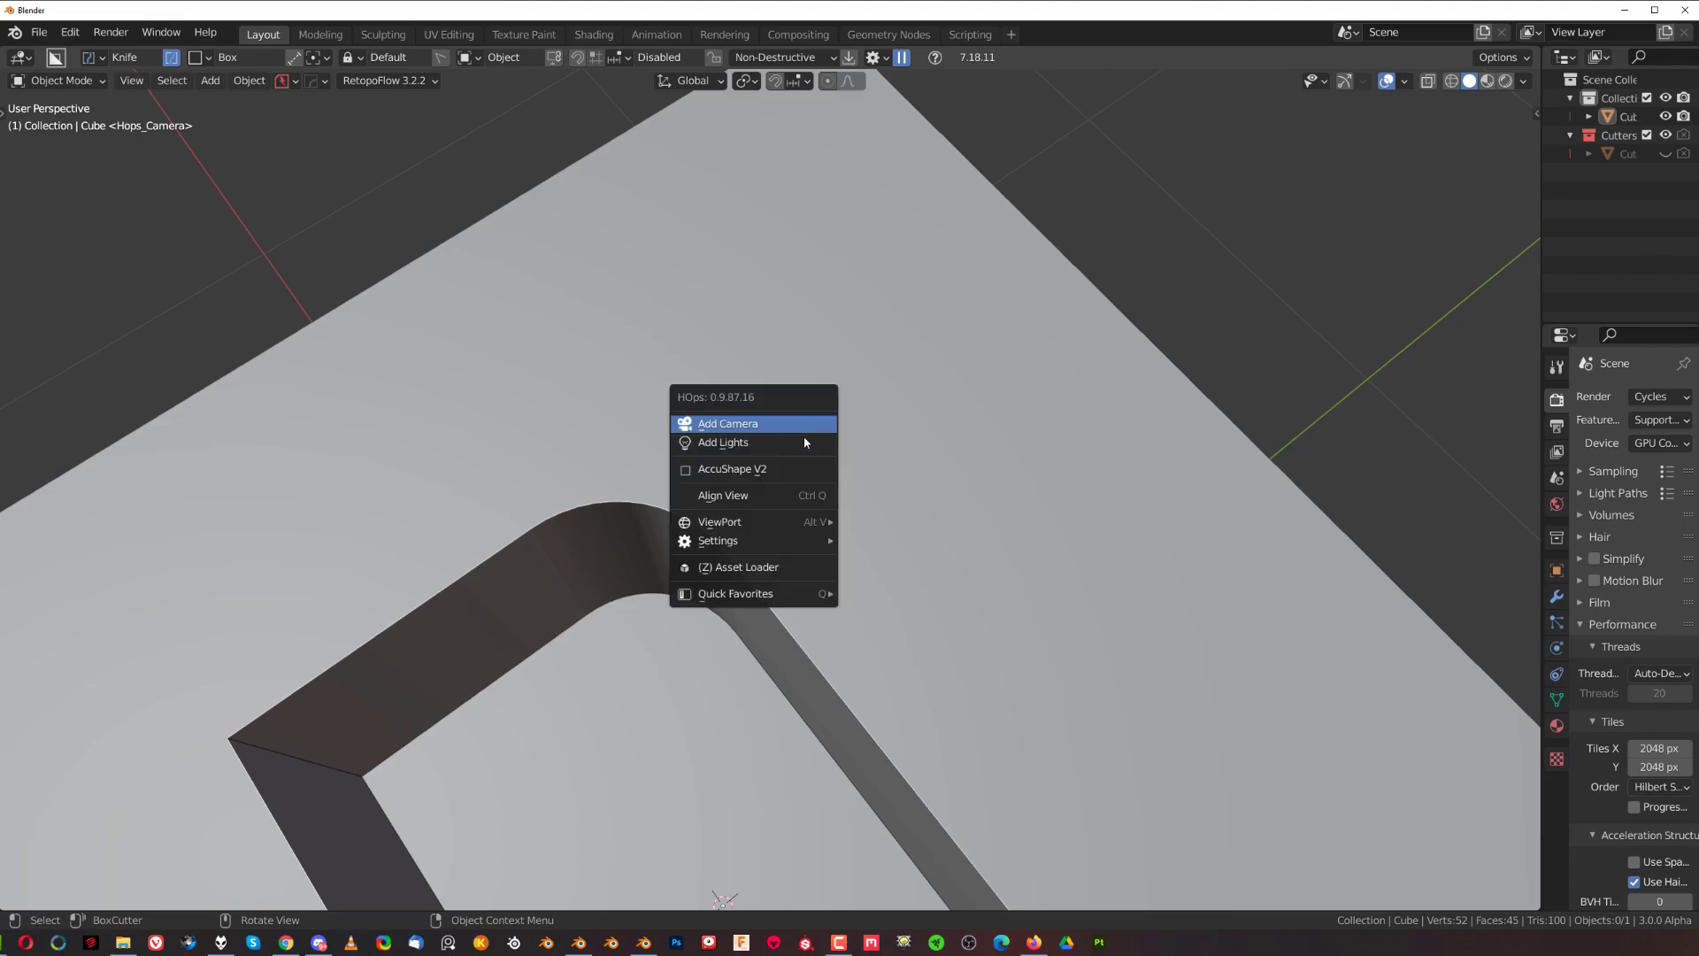
pyautogui.click(564, 478)
pyautogui.press('q')
pyautogui.click(557, 493)
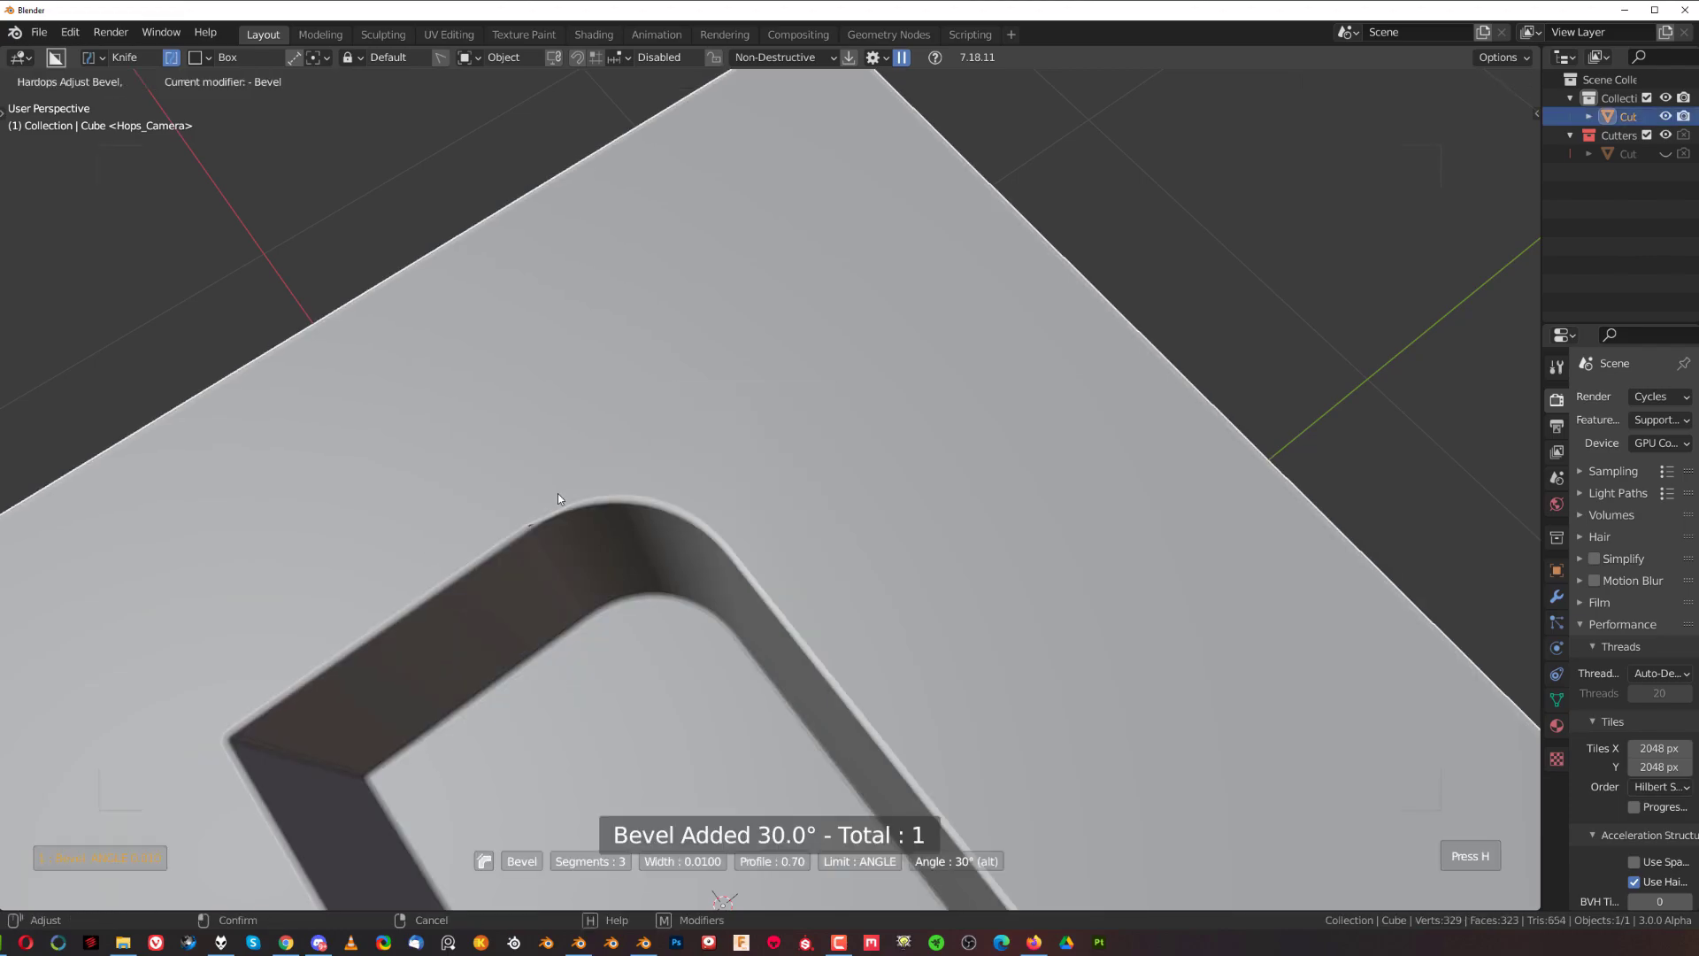
pyautogui.click(550, 494)
pyautogui.scroll(4, 383, 557)
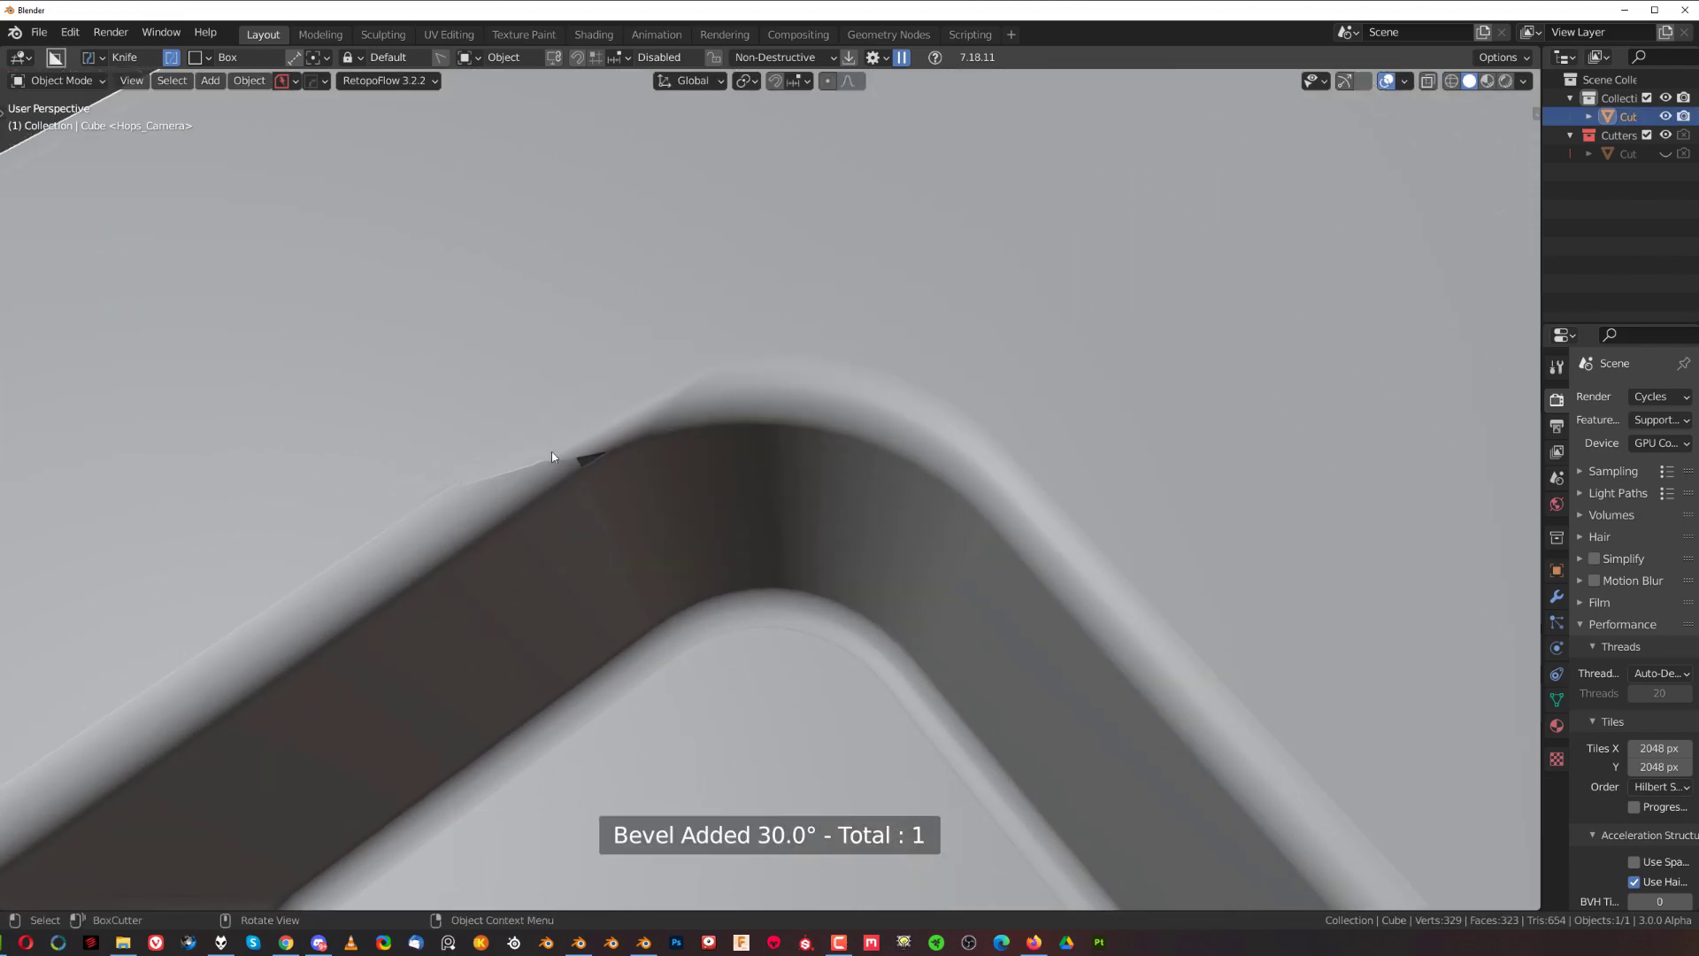
# Apply the cube's visual geometry to its mesh and enter Edit Mode.
pyautogui.hotkey('ctrl', 'a')
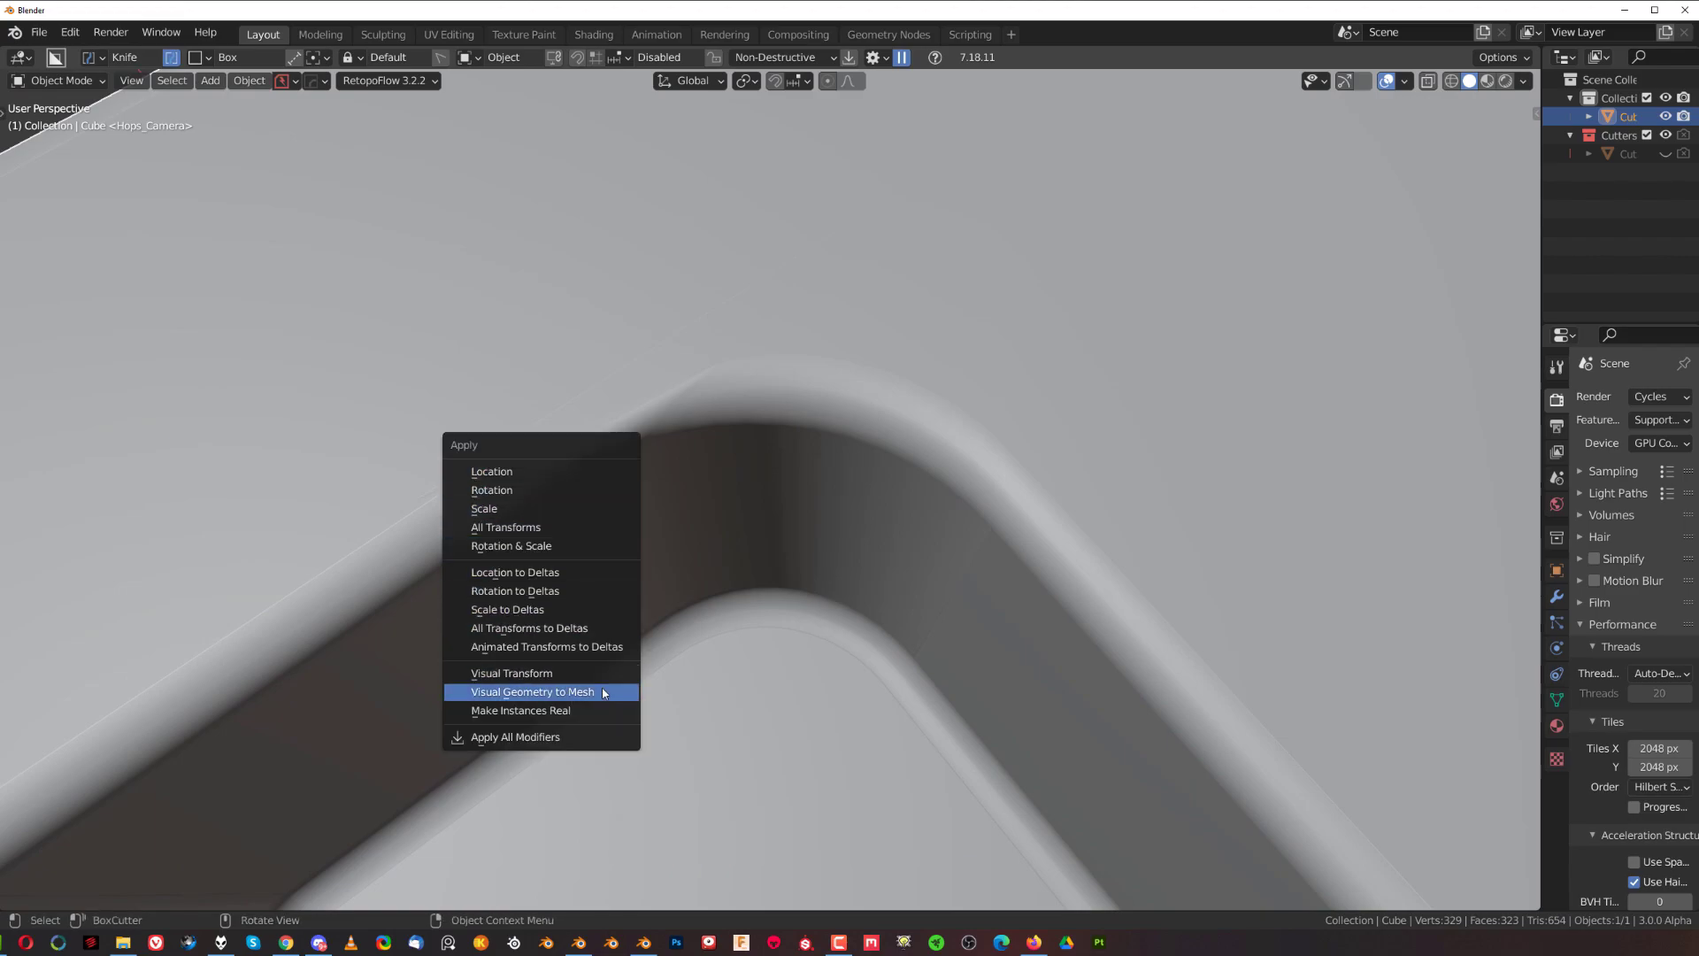
pyautogui.click(607, 690)
pyautogui.press('Tab')
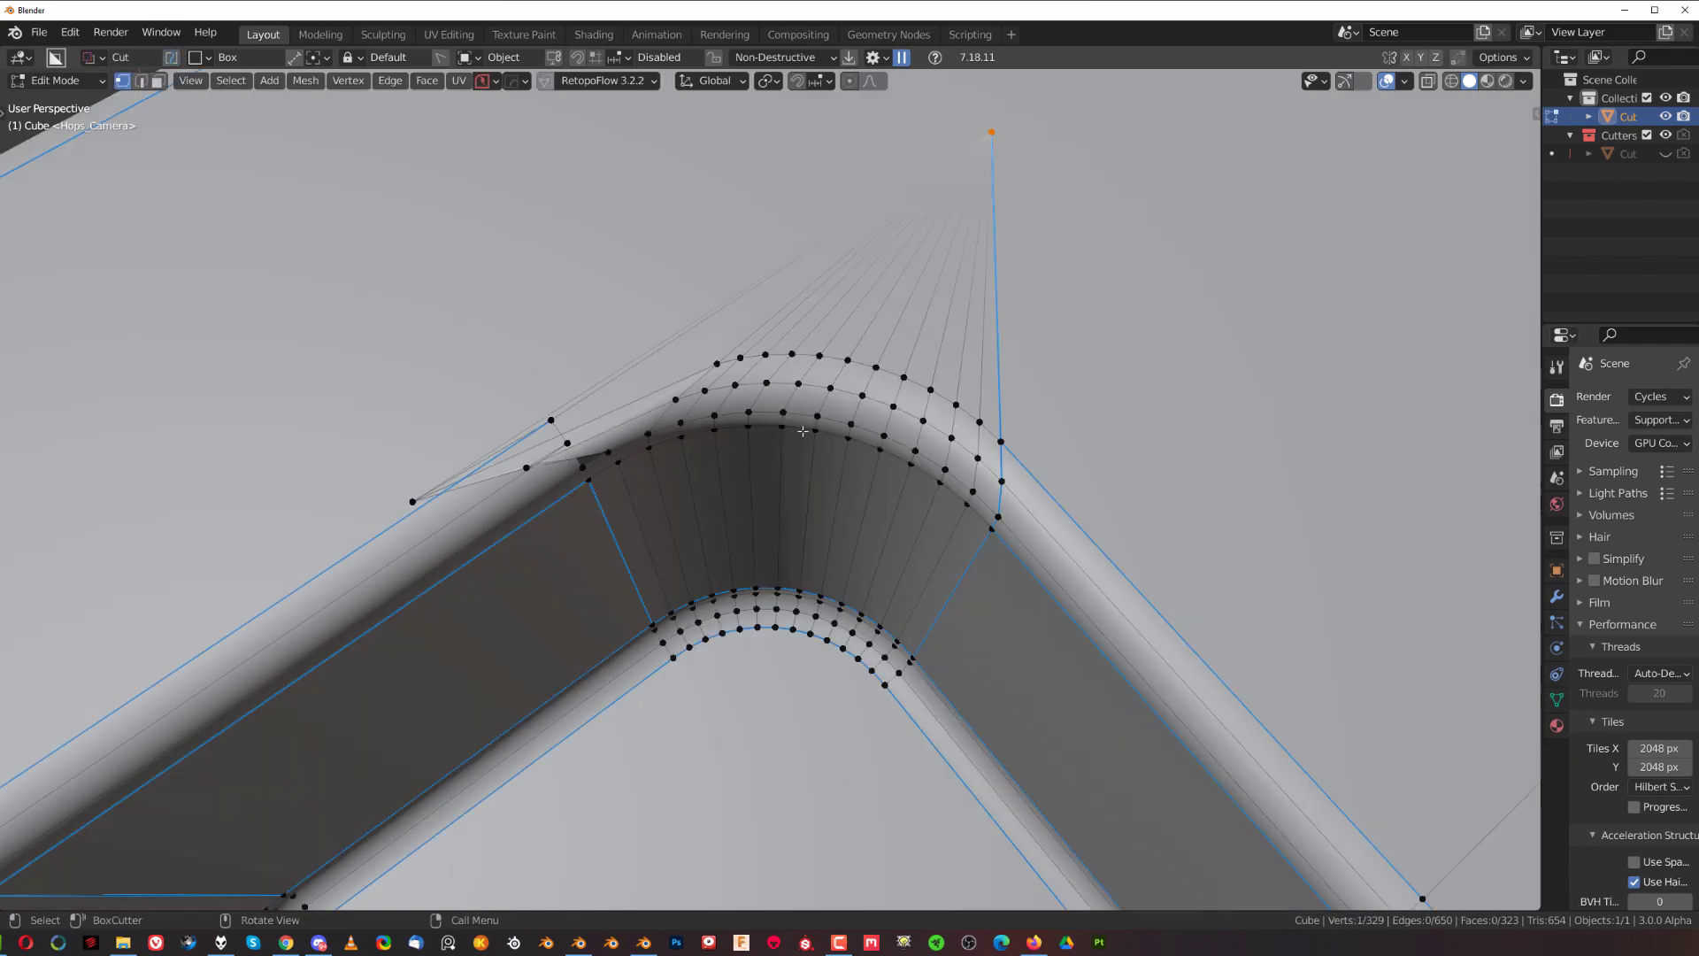
# Dissolve the vertex where the rounded pocket corner's fan of edges converges.
pyautogui.scroll(-4, 781, 433)
pyautogui.press('x')
pyautogui.click(893, 494)
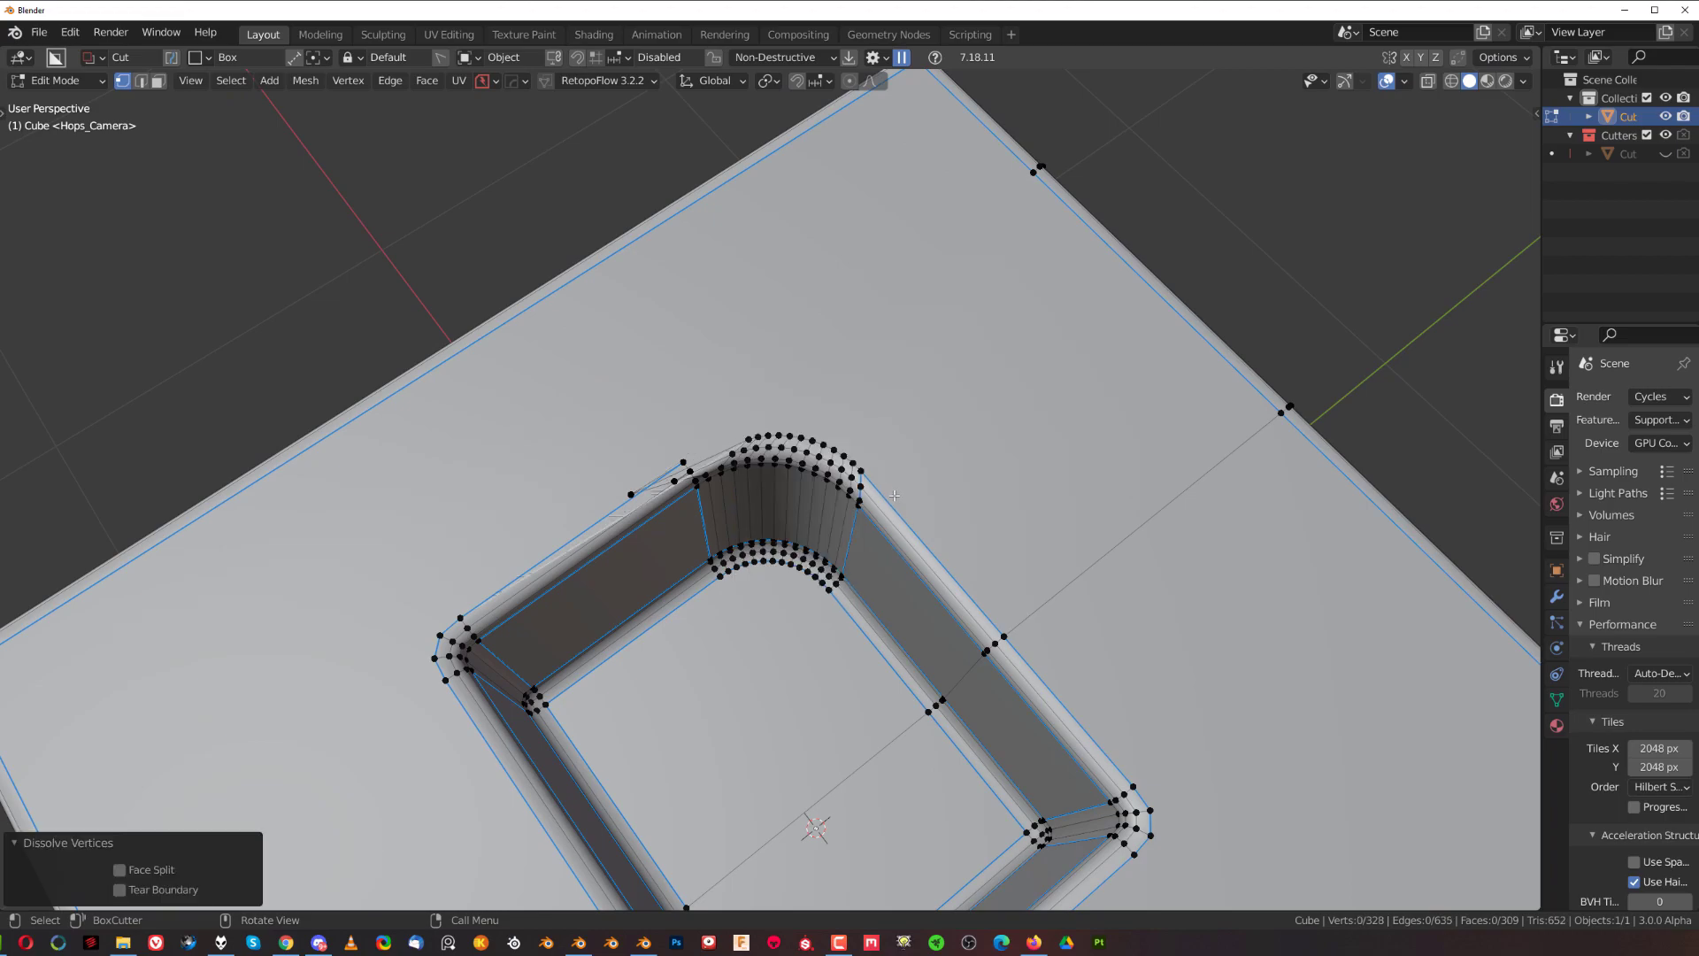
# Delete the demo cube, switch back to the sci-fi terminal file and delete the spare cube beside the side panels.
pyautogui.press('Tab')
pyautogui.press('x')
pyautogui.click(974, 478)
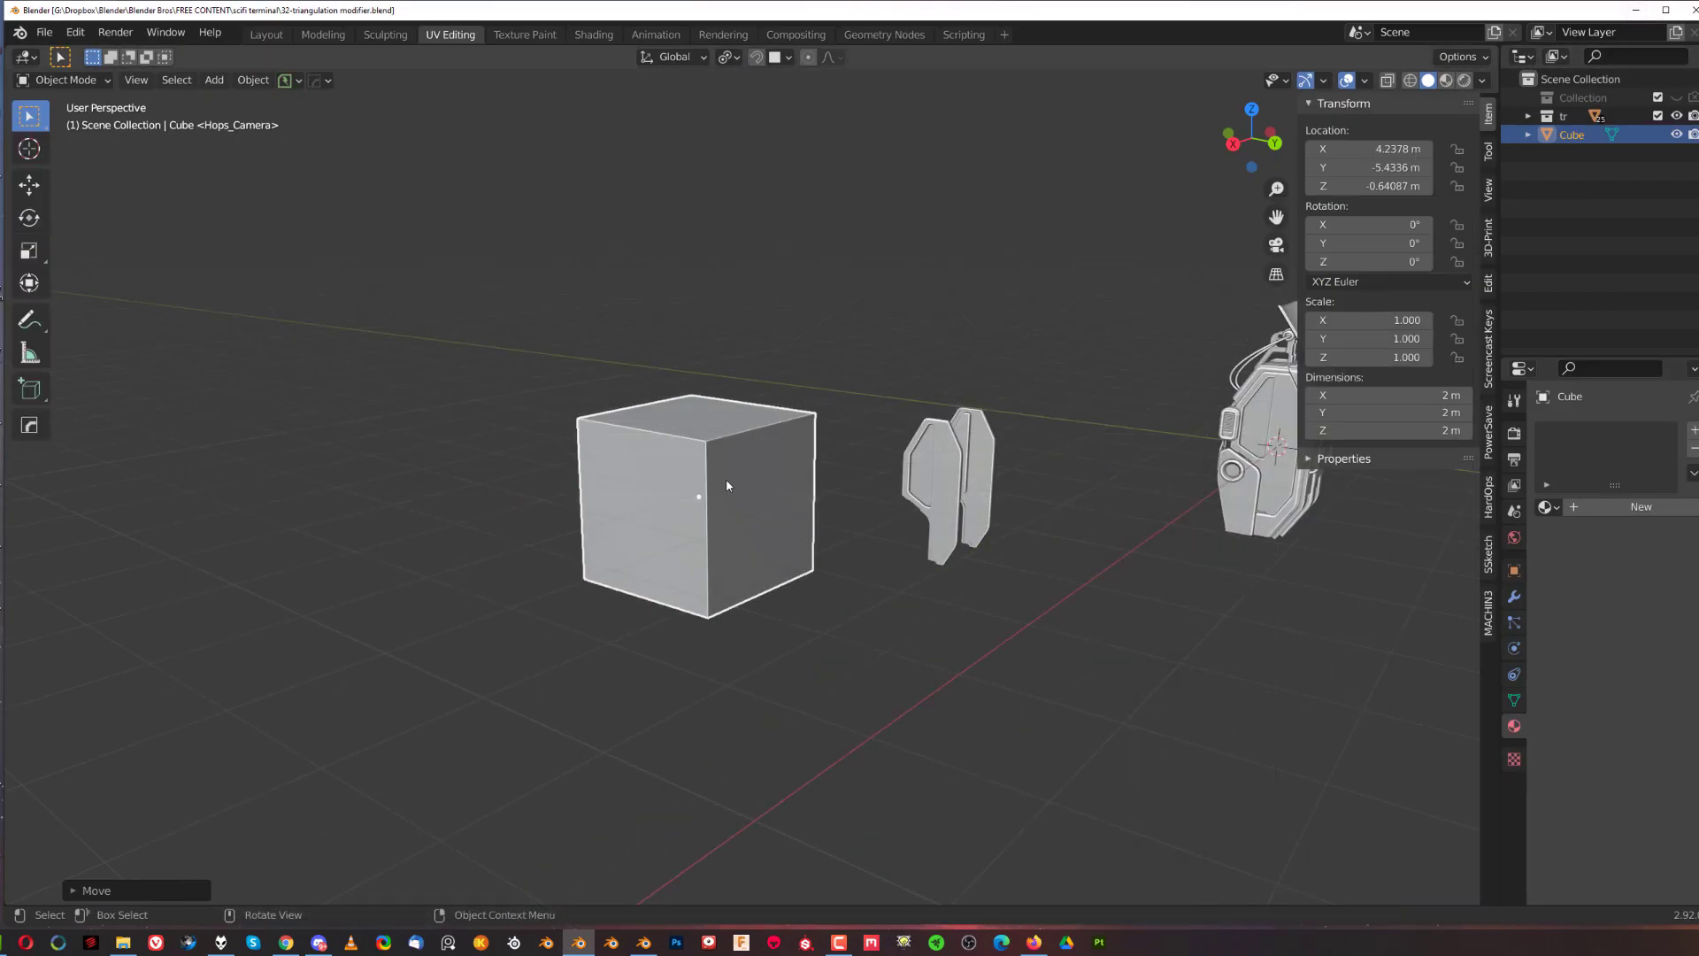
pyautogui.scroll(3, 726, 479)
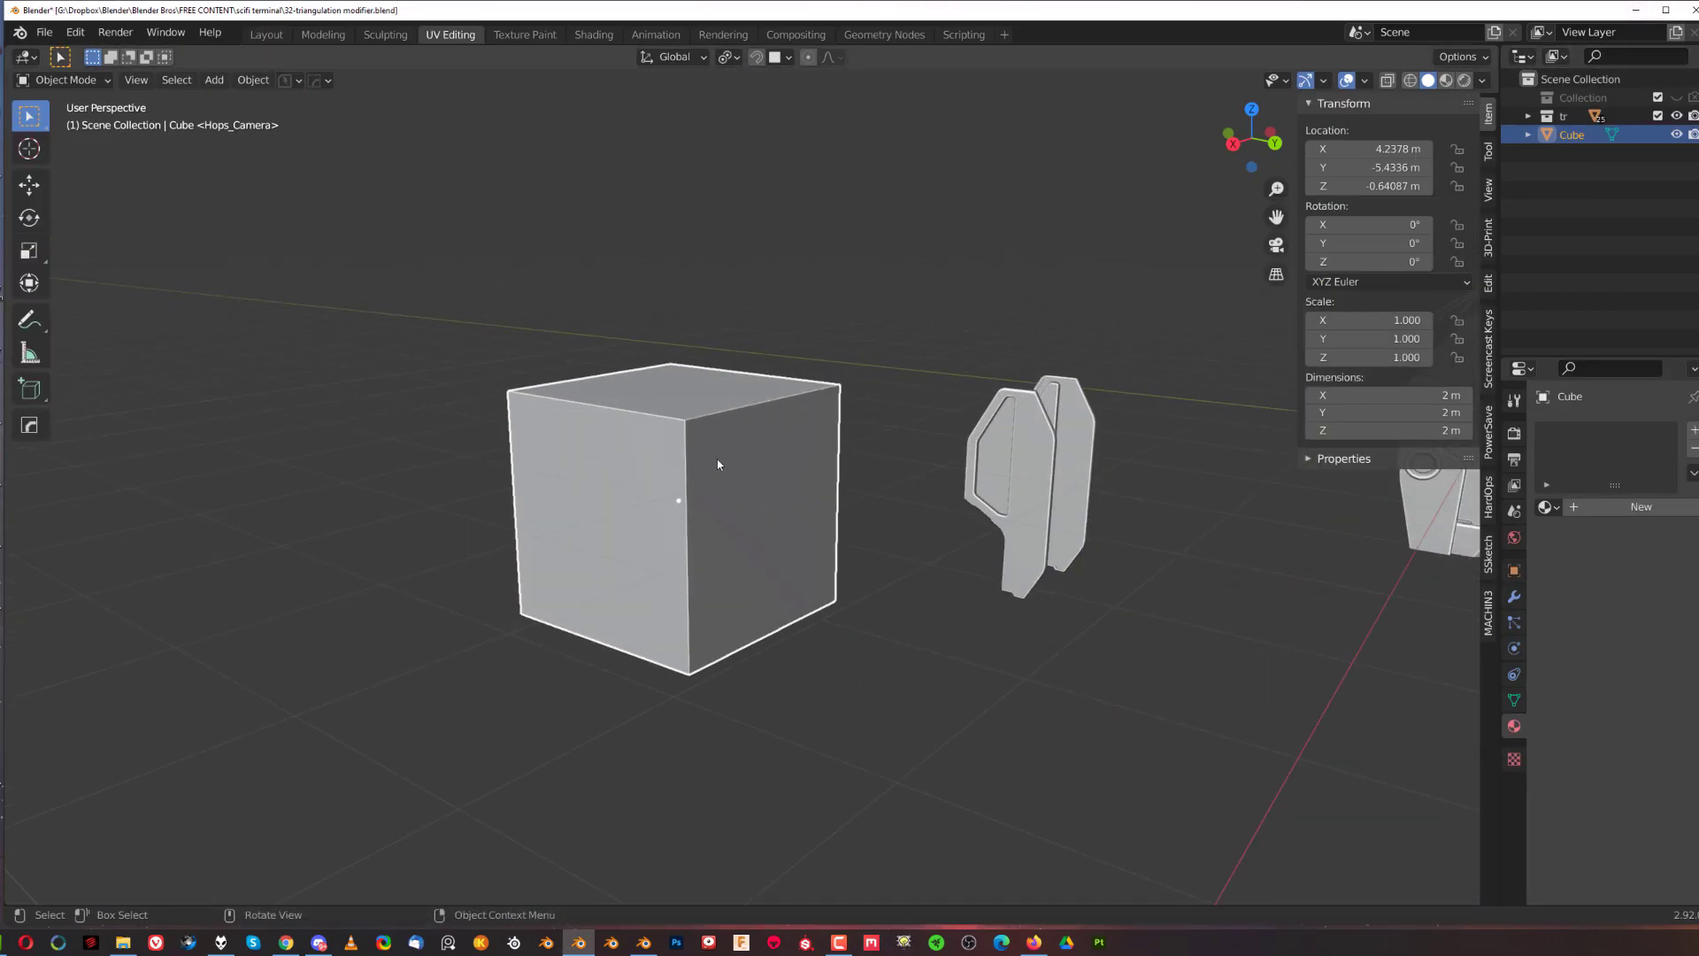
pyautogui.press('Delete')
# Select the side panel with the slanted slot and open its mesh in Edit Mode.
pyautogui.moveTo(734, 465); pyautogui.dragTo(534, 490, button='middle')
pyautogui.scroll(6, 837, 443)
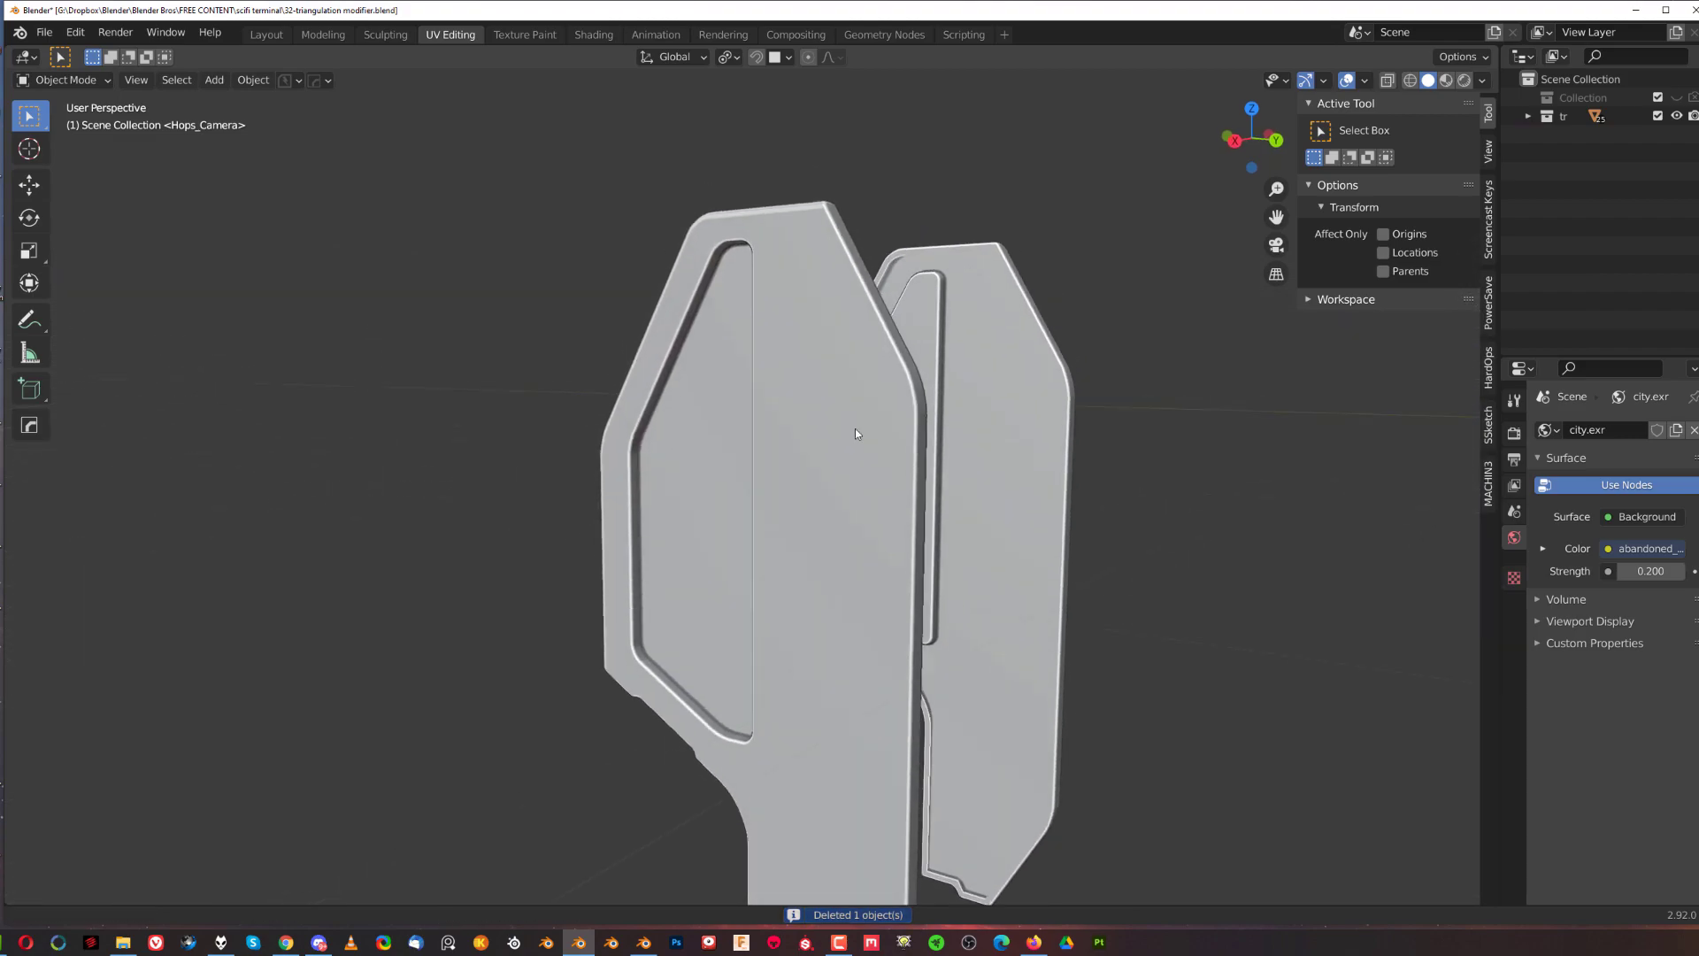
pyautogui.moveTo(783, 466); pyautogui.dragTo(617, 488, button='middle')
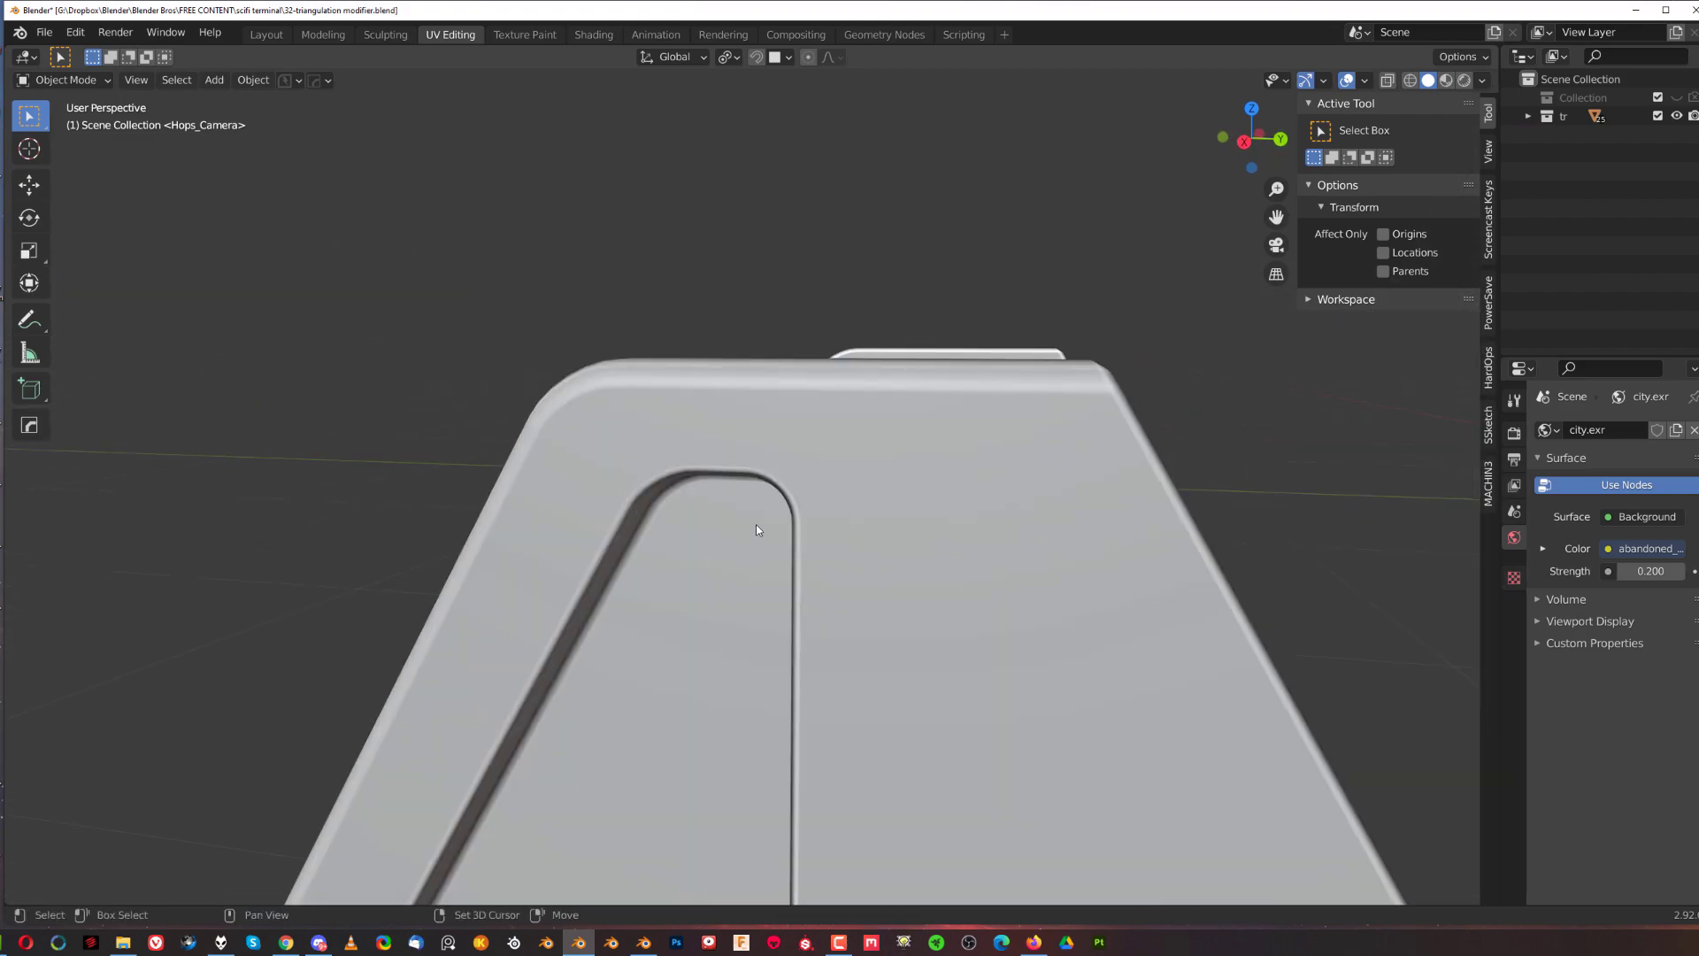
pyautogui.keyDown('shift'); pyautogui.moveTo(754, 540); pyautogui.dragTo(854, 512, button='middle'); pyautogui.keyUp('shift')
pyautogui.rightClick(876, 462)
pyautogui.press('Escape')
pyautogui.click(850, 458)
pyautogui.press('Tab')
# Examine the side panel's vertices around the slot and upper edge for missing support edges, ending in Object Mode.
pyautogui.click(763, 455)
pyautogui.scroll(4, 756, 465)
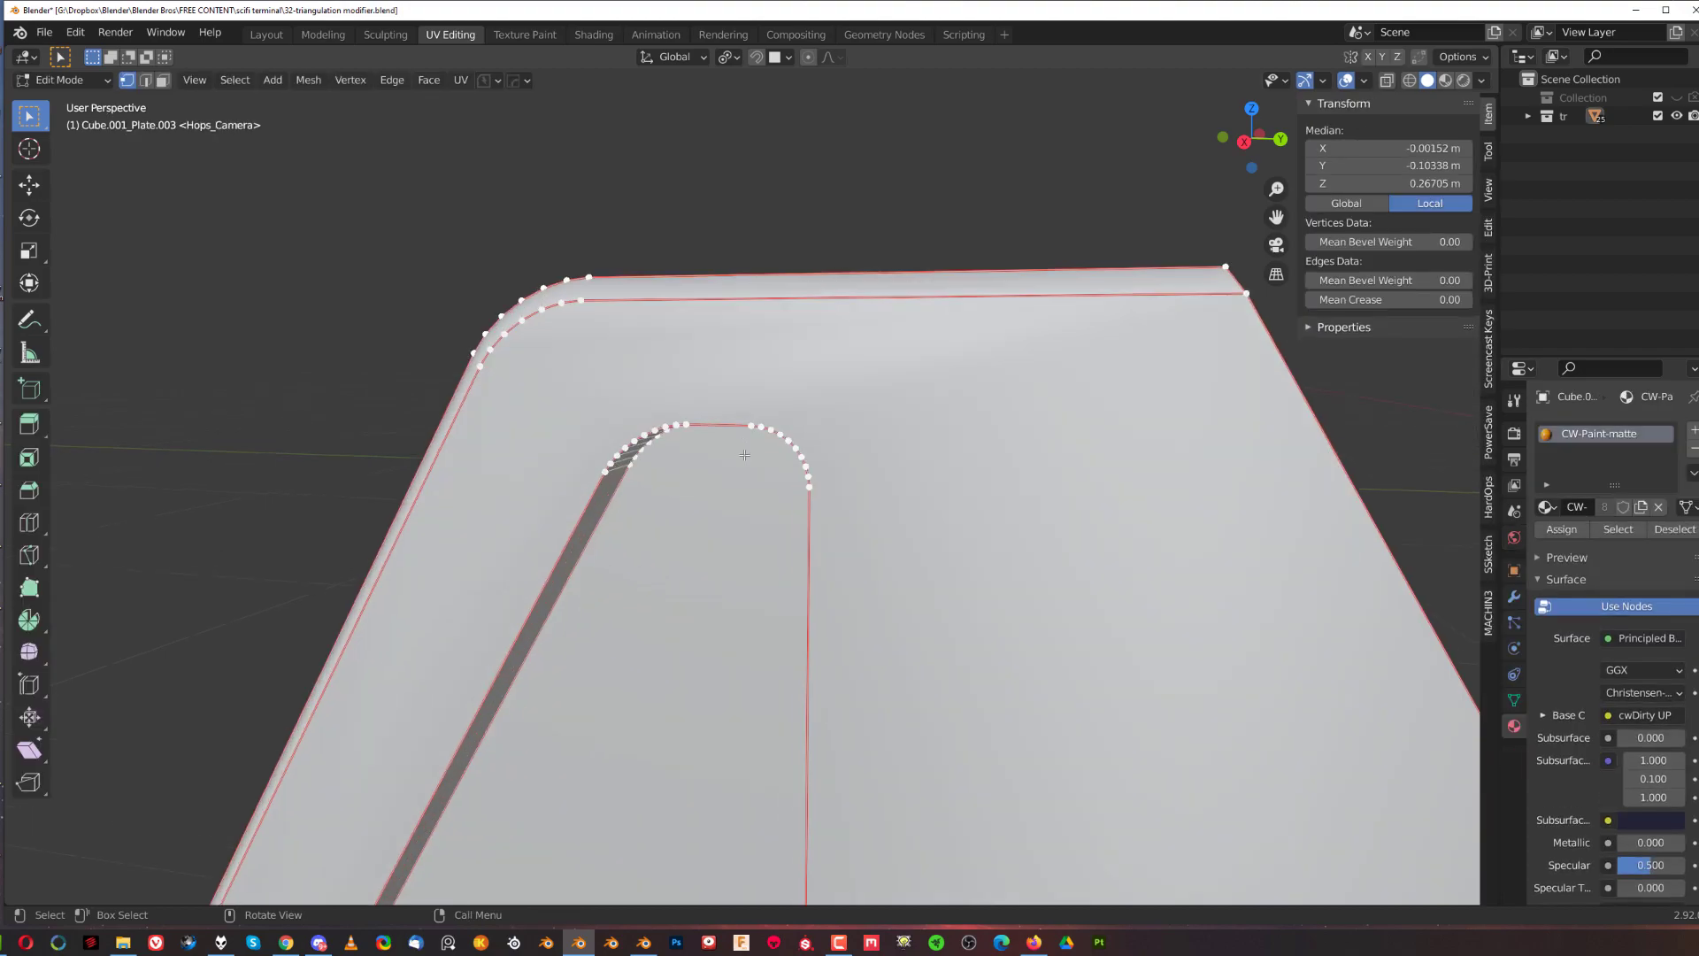
pyautogui.scroll(1, 744, 464)
pyautogui.click(815, 183)
pyautogui.moveTo(754, 329); pyautogui.dragTo(785, 317, button='middle')
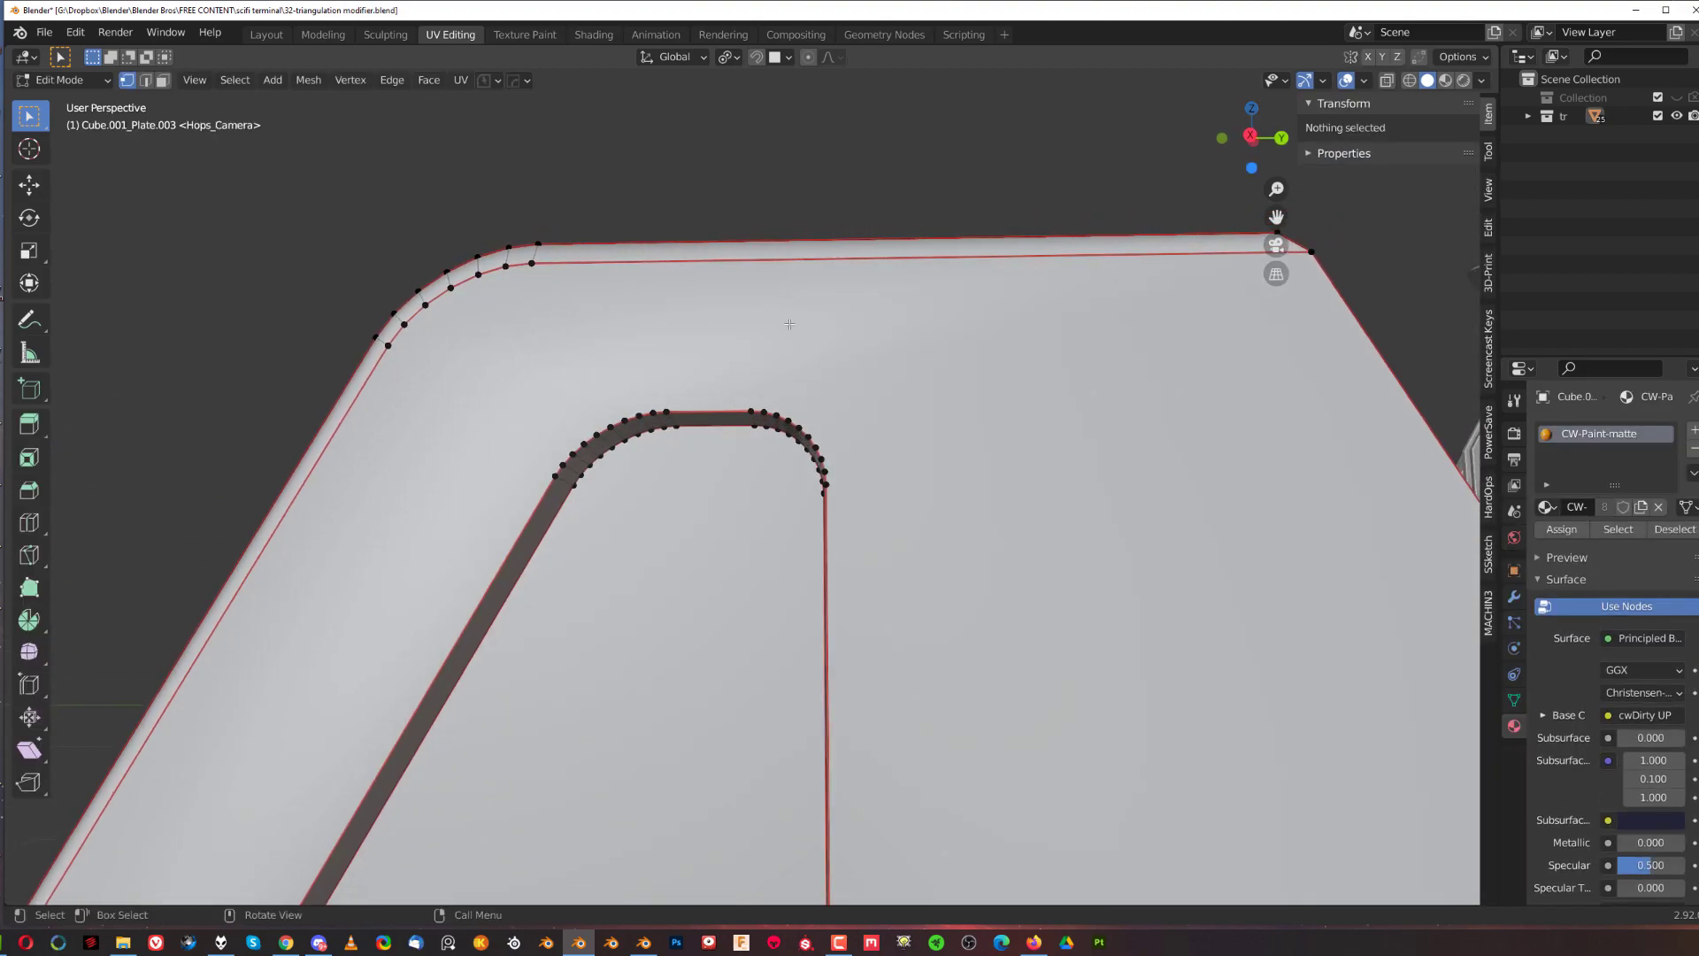
pyautogui.scroll(-5, 786, 316)
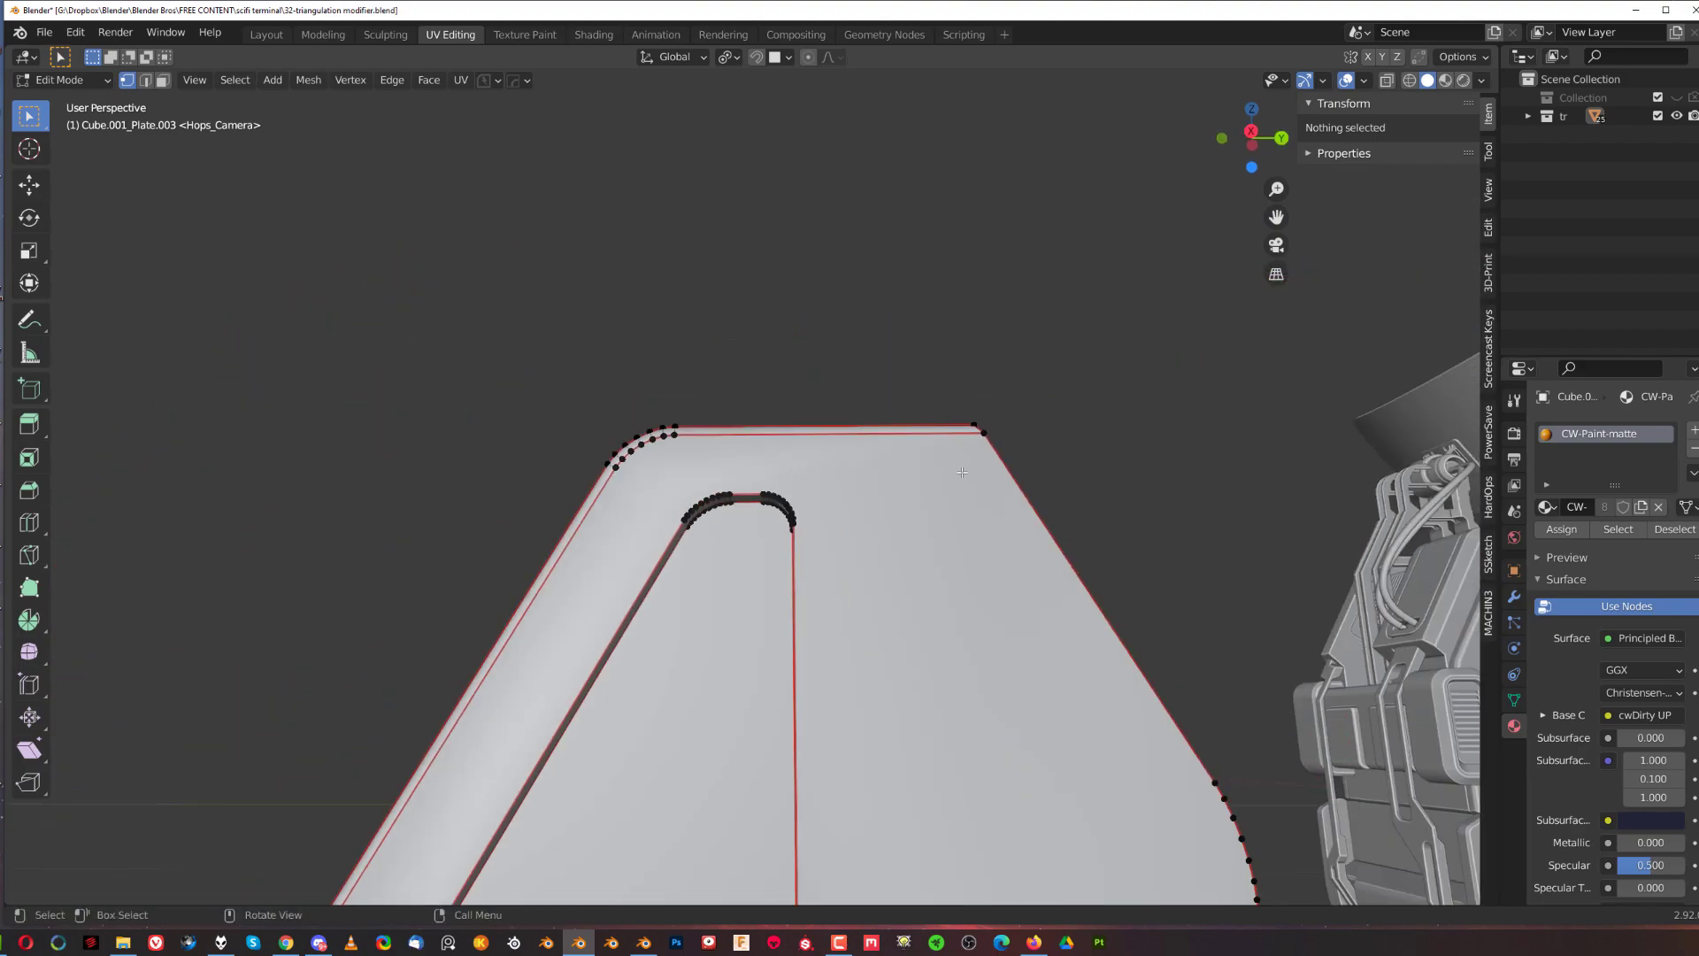
pyautogui.scroll(-2, 957, 472)
pyautogui.keyDown('shift'); pyautogui.moveTo(957, 471); pyautogui.dragTo(422, 440, button='middle'); pyautogui.keyUp('shift')
pyautogui.press('Tab')
# Select the matching side plate on the full terminal, enter Edit Mode and isolate it in local view.
pyautogui.scroll(1, 1115, 394)
pyautogui.keyDown('shift'); pyautogui.moveTo(1115, 394); pyautogui.dragTo(458, 385, button='middle'); pyautogui.keyUp('shift')
pyautogui.scroll(3, 372, 405)
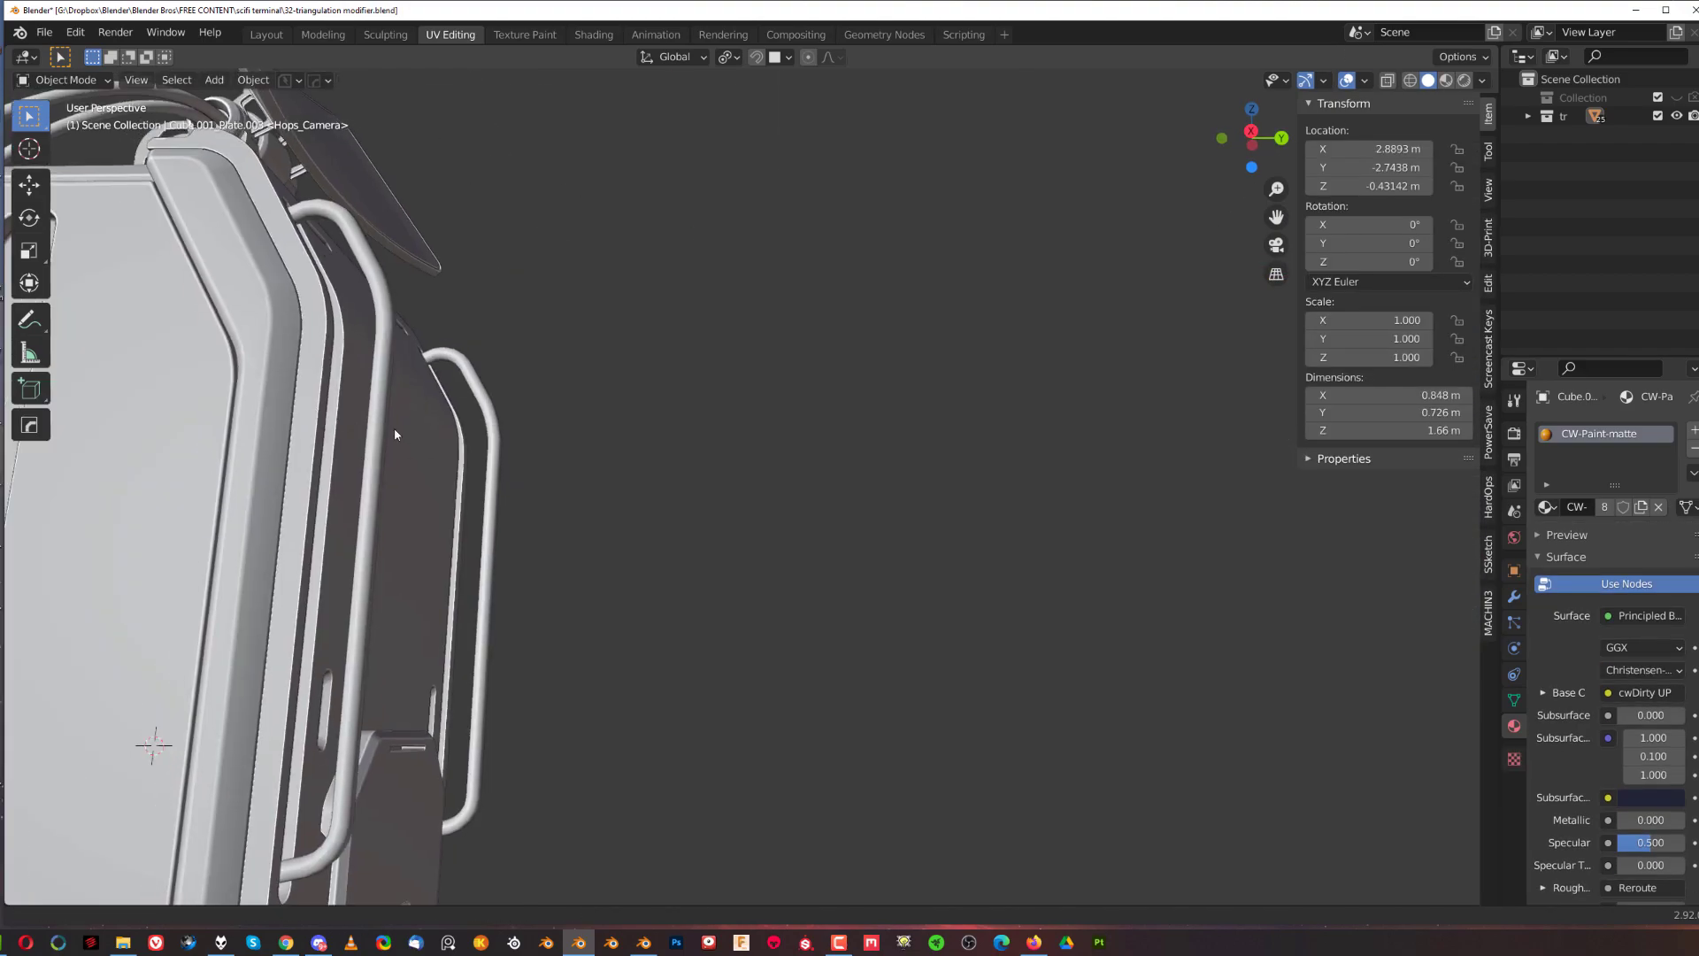
pyautogui.keyDown('shift'); pyautogui.moveTo(347, 410); pyautogui.dragTo(991, 501, button='middle'); pyautogui.keyUp('shift')
pyautogui.click(746, 436)
pyautogui.scroll(4, 743, 398)
pyautogui.moveTo(719, 372); pyautogui.dragTo(664, 416, button='middle')
pyautogui.press('Tab')
pyautogui.press('KP_Divide')
# Examine the added vertices and connecting edges around the isolated plate's slot and down its face.
pyautogui.scroll(4, 773, 494)
pyautogui.moveTo(773, 494); pyautogui.dragTo(513, 457, button='middle')
pyautogui.scroll(4, 769, 513)
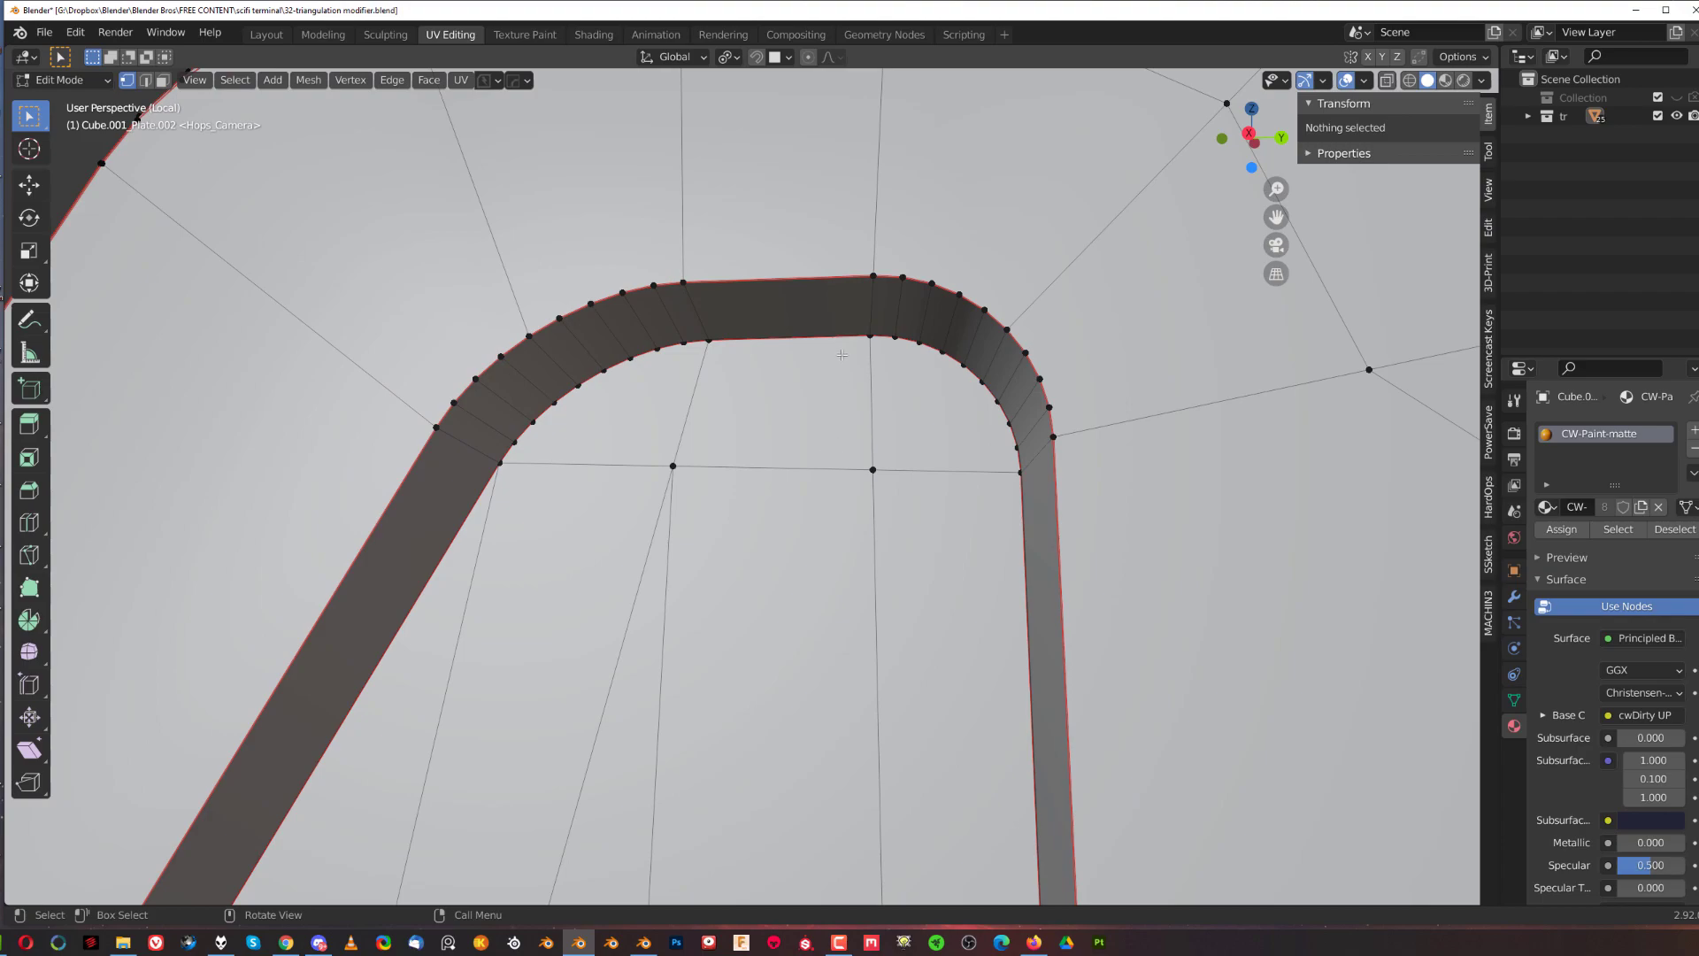
pyautogui.scroll(-4, 909, 416)
pyautogui.scroll(-6, 807, 414)
pyautogui.keyDown('shift'); pyautogui.moveTo(907, 645); pyautogui.dragTo(794, 0, button='middle'); pyautogui.keyUp('shift')
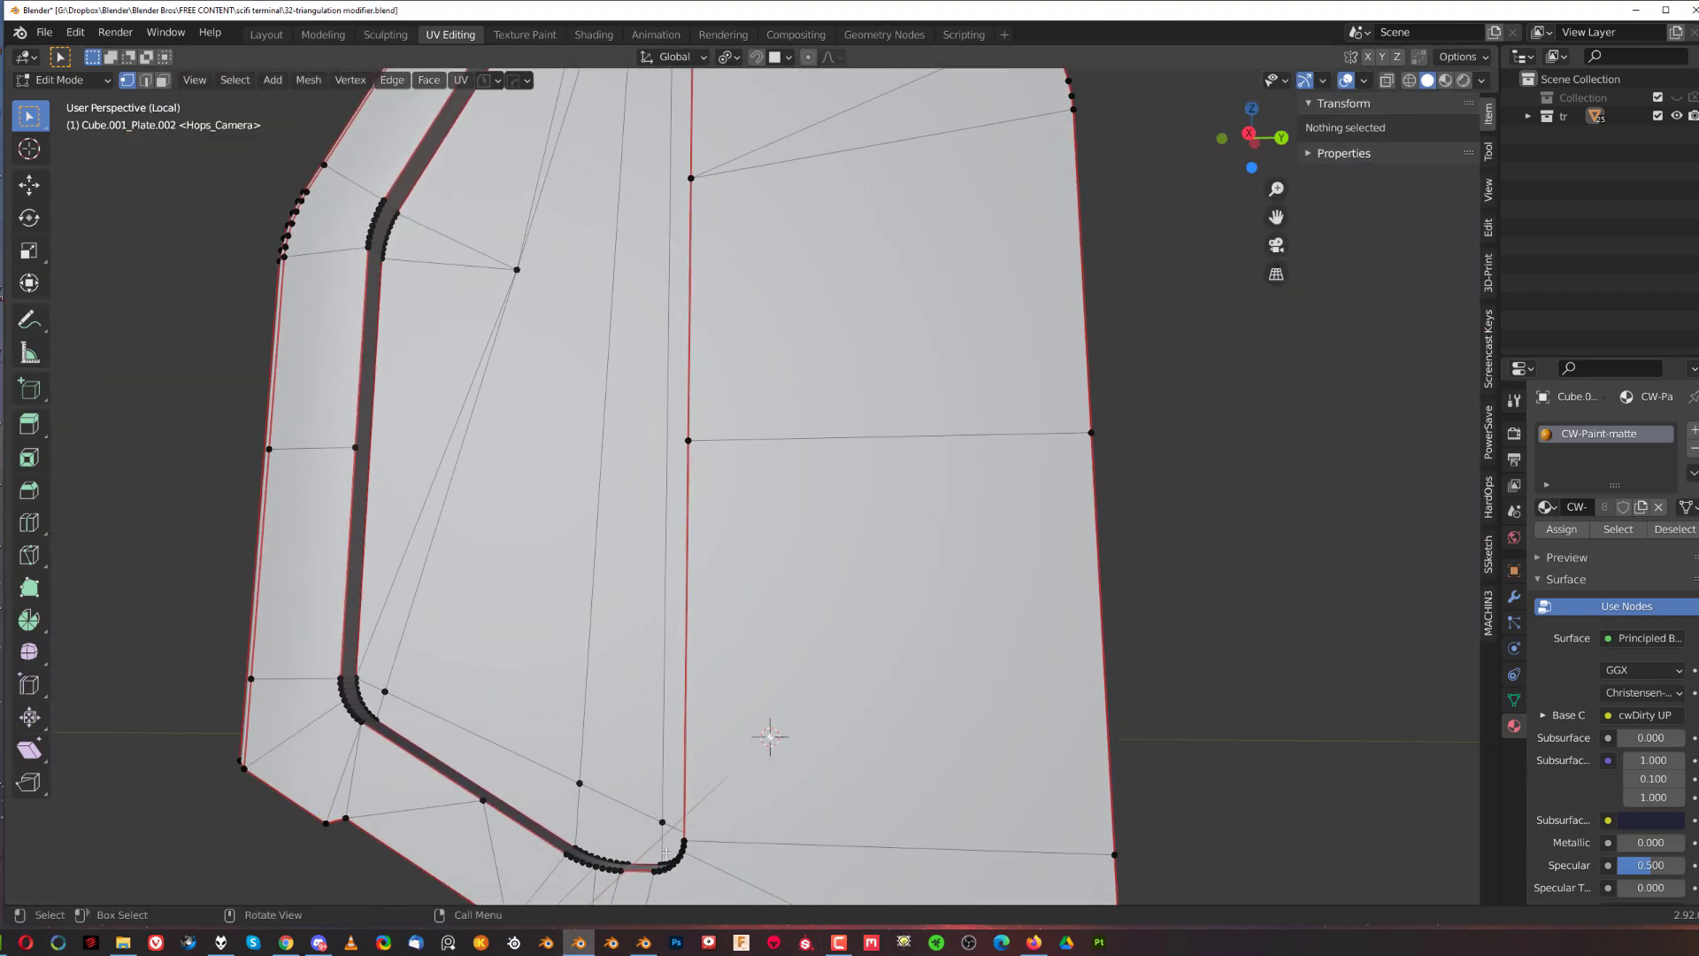
# Merge the two nearly coincident vertices at the start of the slot's inner lower corner curve, beside the vertical edge's groove.
pyautogui.click(355, 681)
pyautogui.moveTo(355, 681); pyautogui.dragTo(636, 559, button='middle')
pyautogui.scroll(7, 635, 559)
pyautogui.keyDown('shift'); pyautogui.moveTo(248, 796); pyautogui.dragTo(576, 447, button='middle'); pyautogui.keyUp('shift')
pyautogui.scroll(1, 589, 494)
pyautogui.click(575, 436)
pyautogui.hotkey('ctrl', 's')
pyautogui.scroll(2, 575, 447)
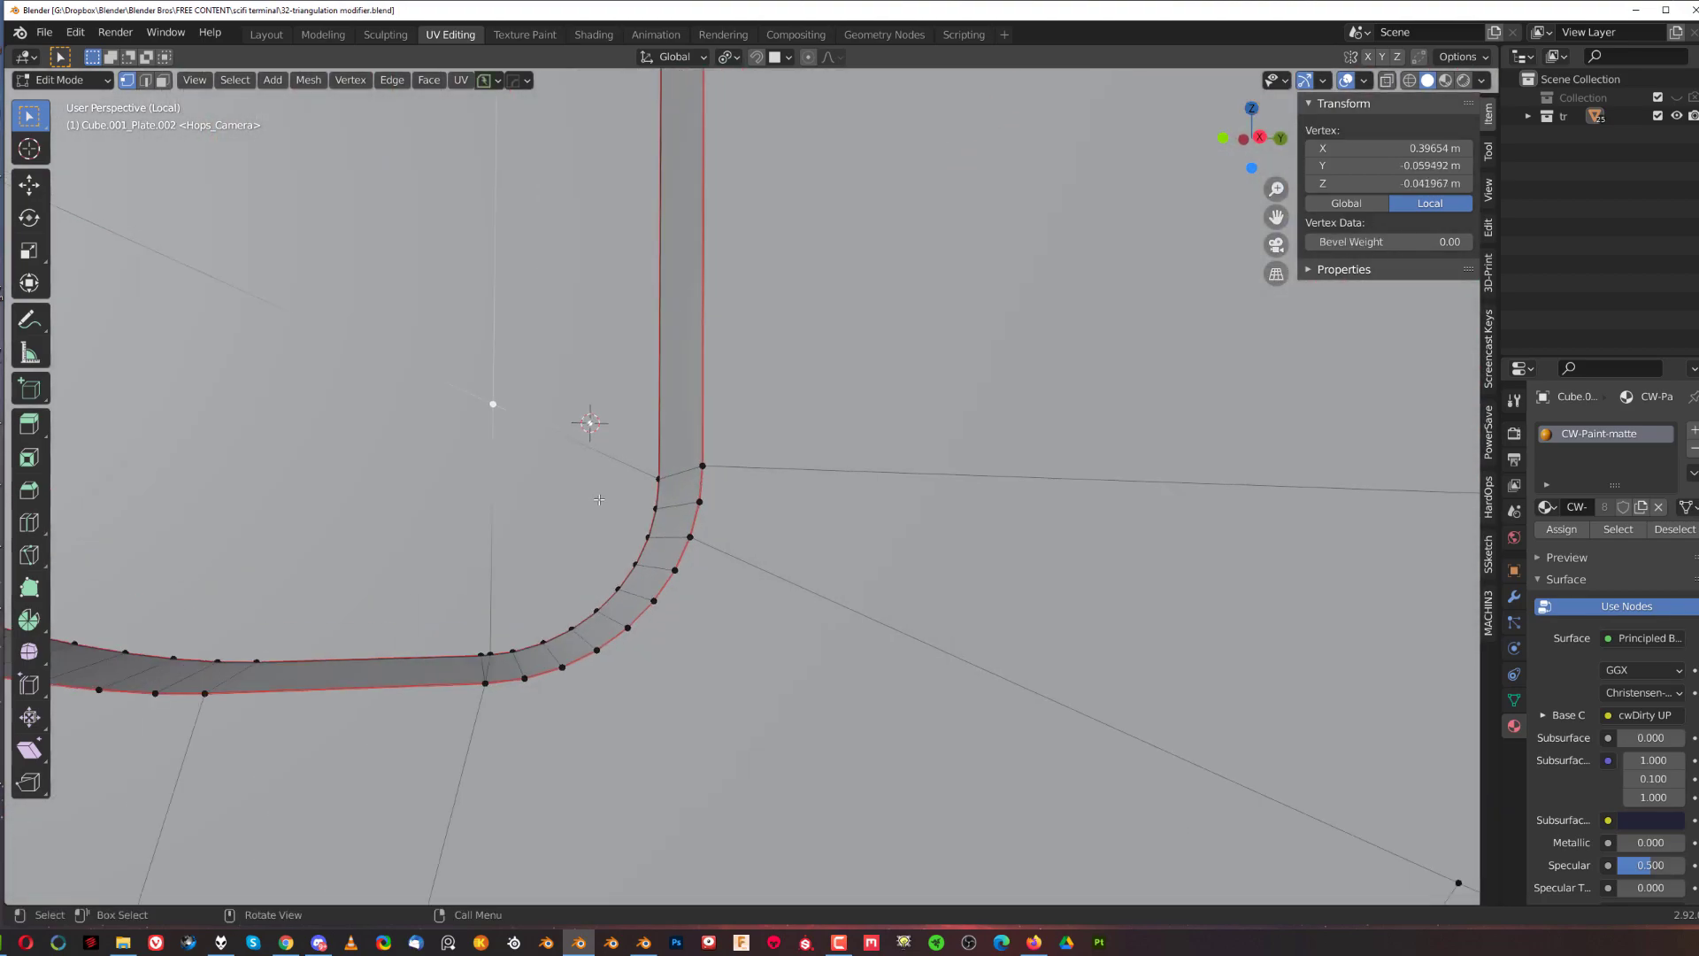
pyautogui.moveTo(531, 599); pyautogui.dragTo(518, 652, button='middle')
pyautogui.click(491, 646)
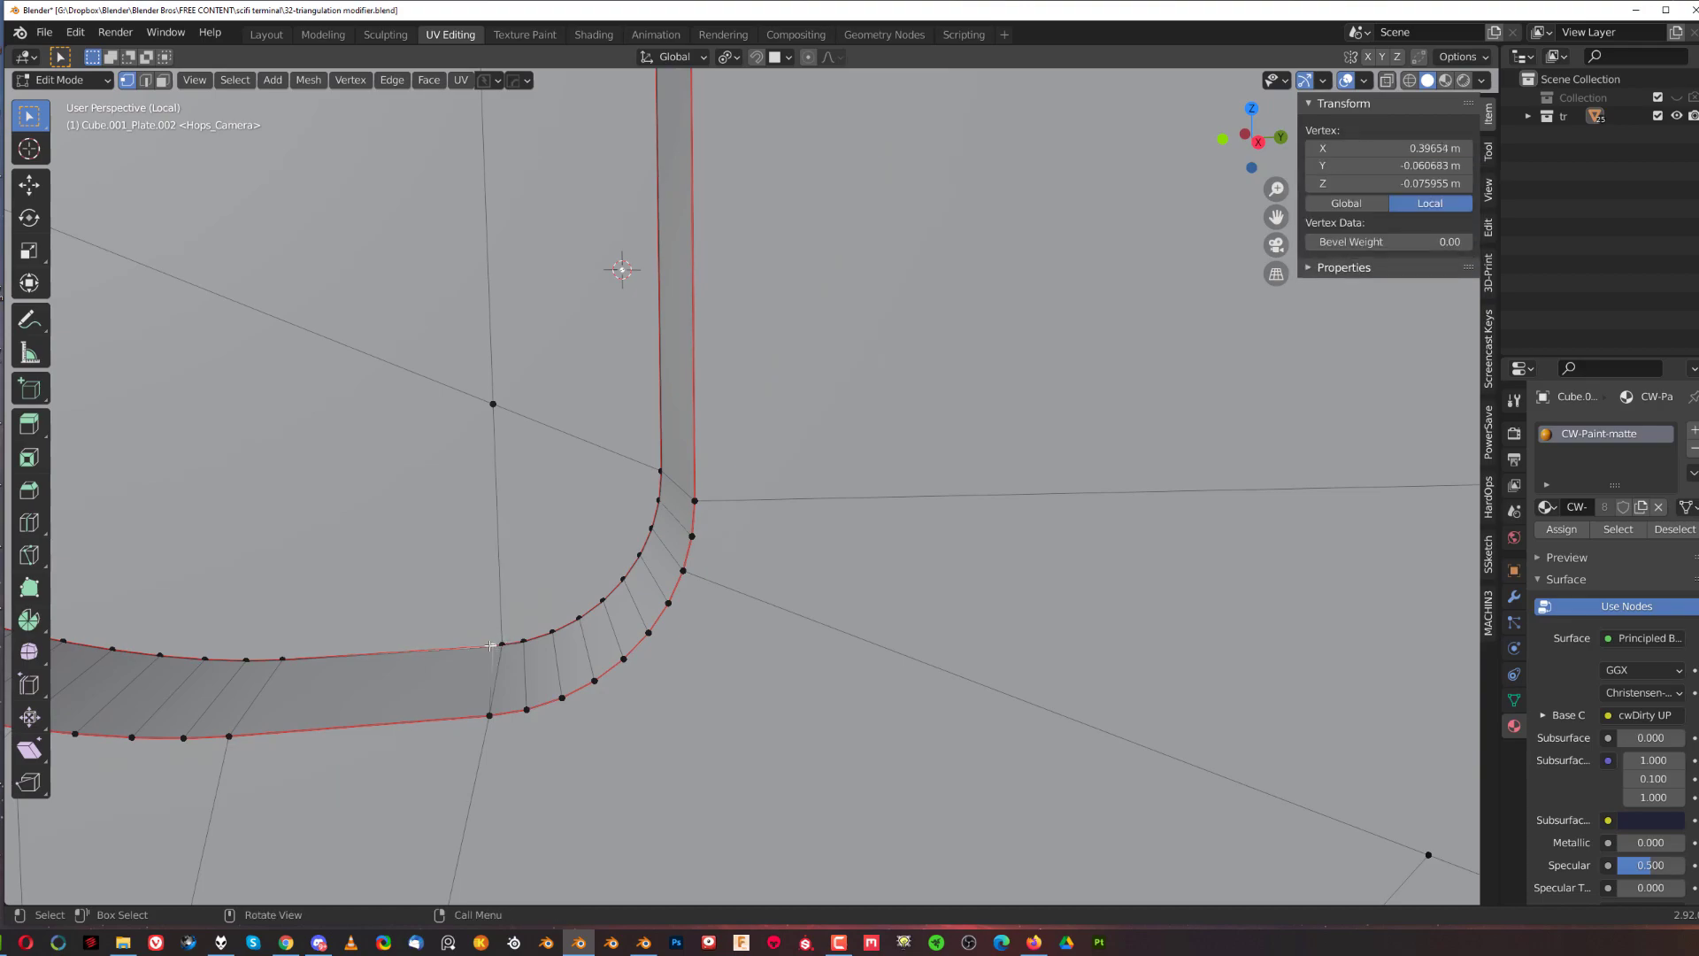
pyautogui.keyDown('shift'); pyautogui.click(501, 643); pyautogui.keyUp('shift')
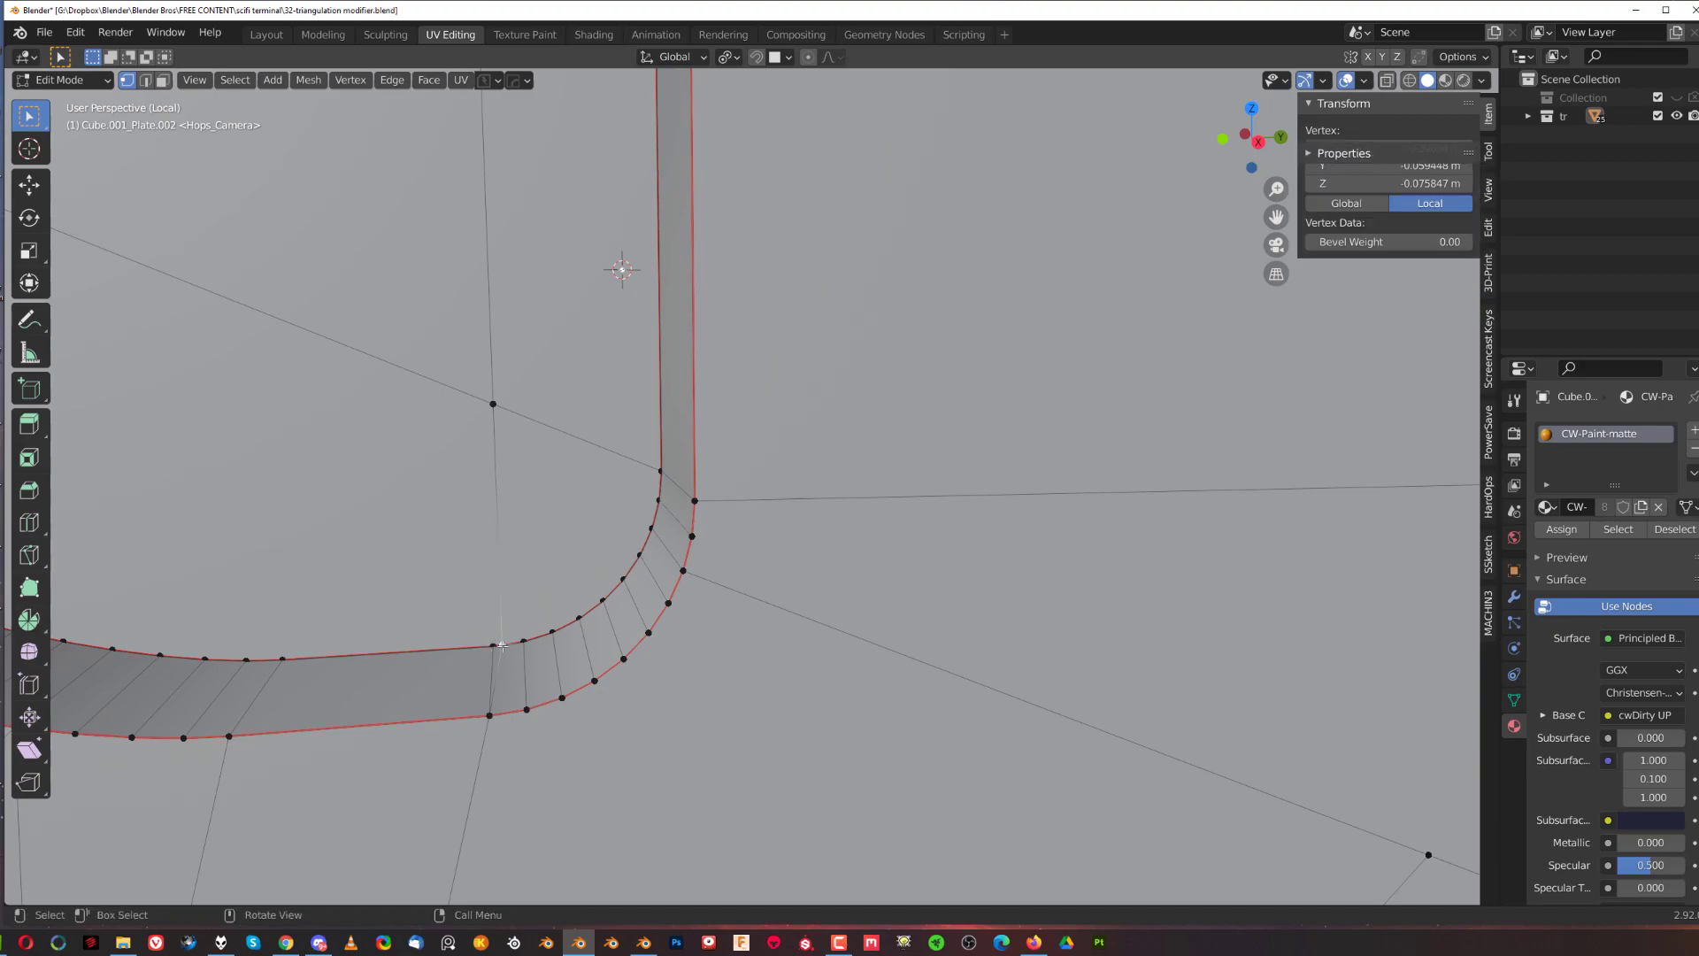
pyautogui.press('1')
pyautogui.scroll(2, 488, 647)
pyautogui.keyDown('shift'); pyautogui.moveTo(489, 647); pyautogui.dragTo(630, 611, button='middle'); pyautogui.keyUp('shift')
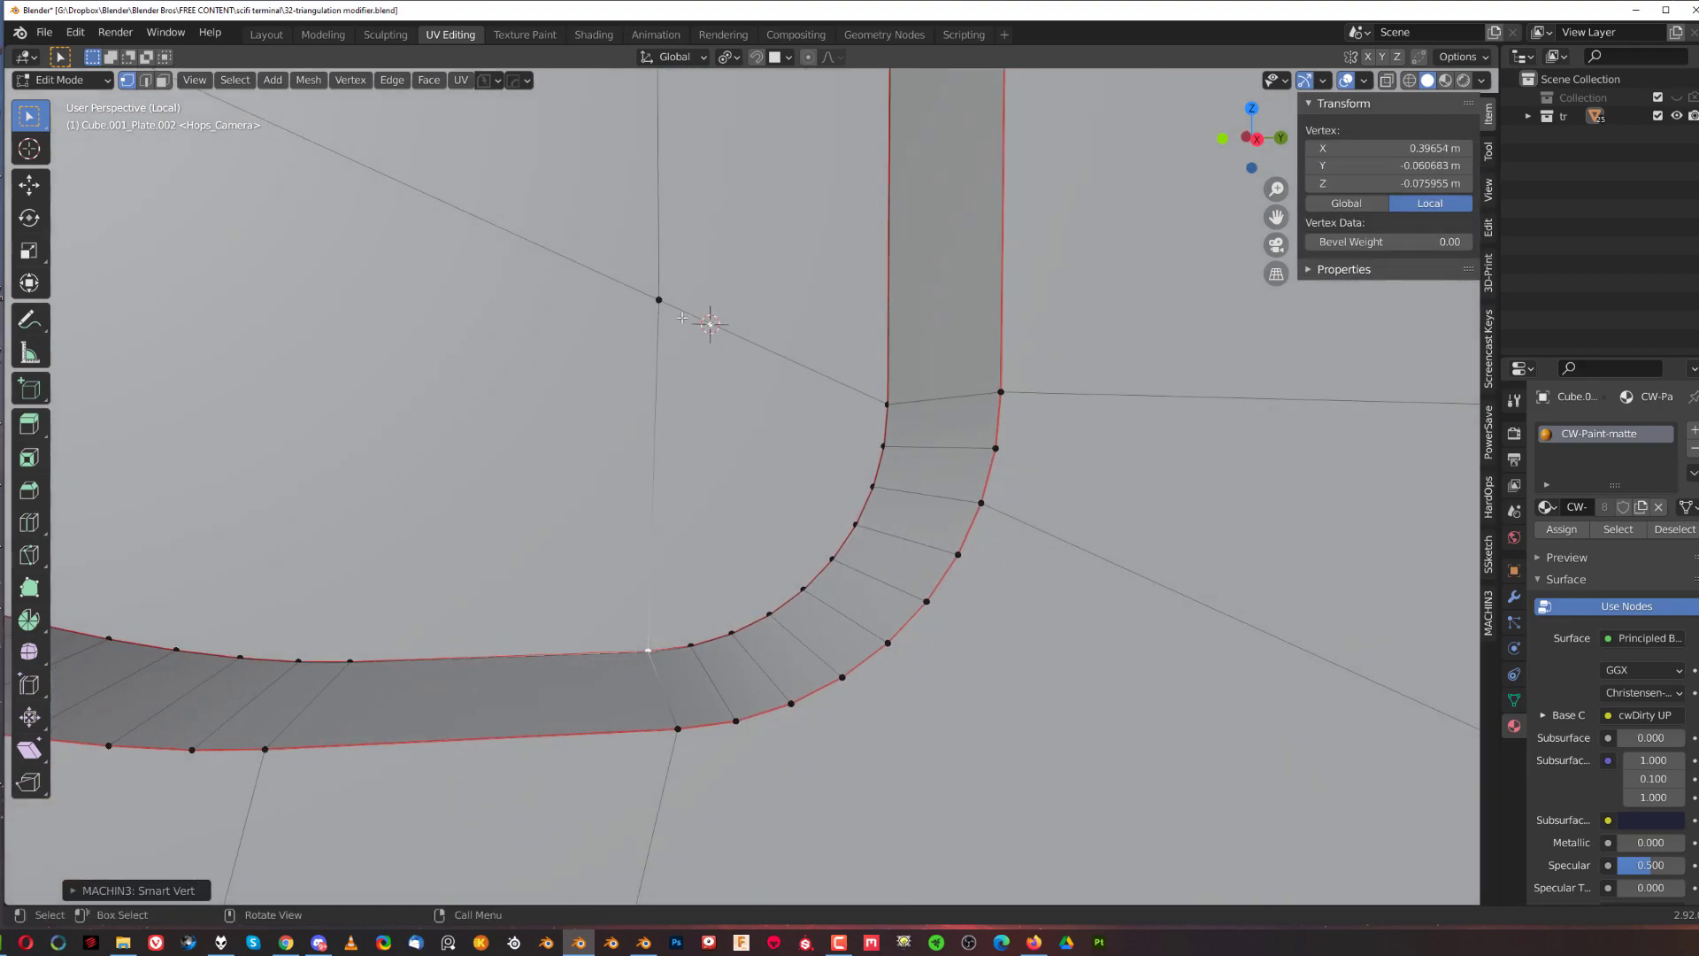
# Star Connect the support vertex inside the slot to all vertices along the inner curve of this lower corner.
pyautogui.click(664, 299)
pyautogui.keyDown('ctrl'); pyautogui.click(869, 446); pyautogui.keyUp('ctrl')
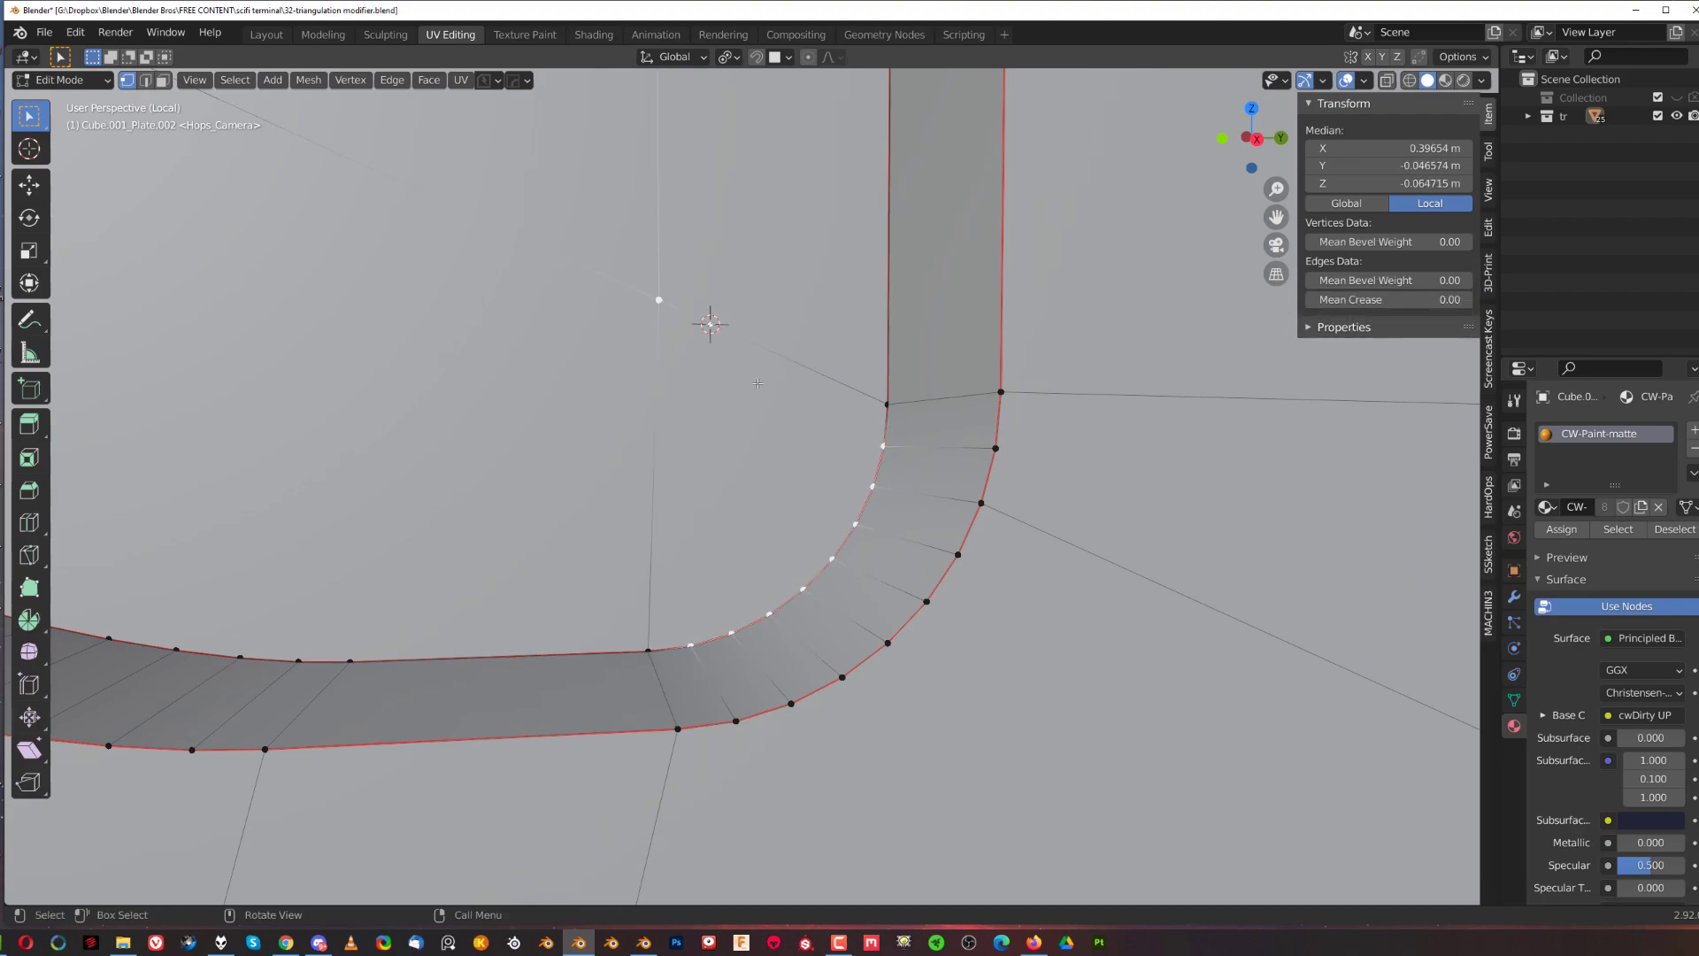
pyautogui.press('q')
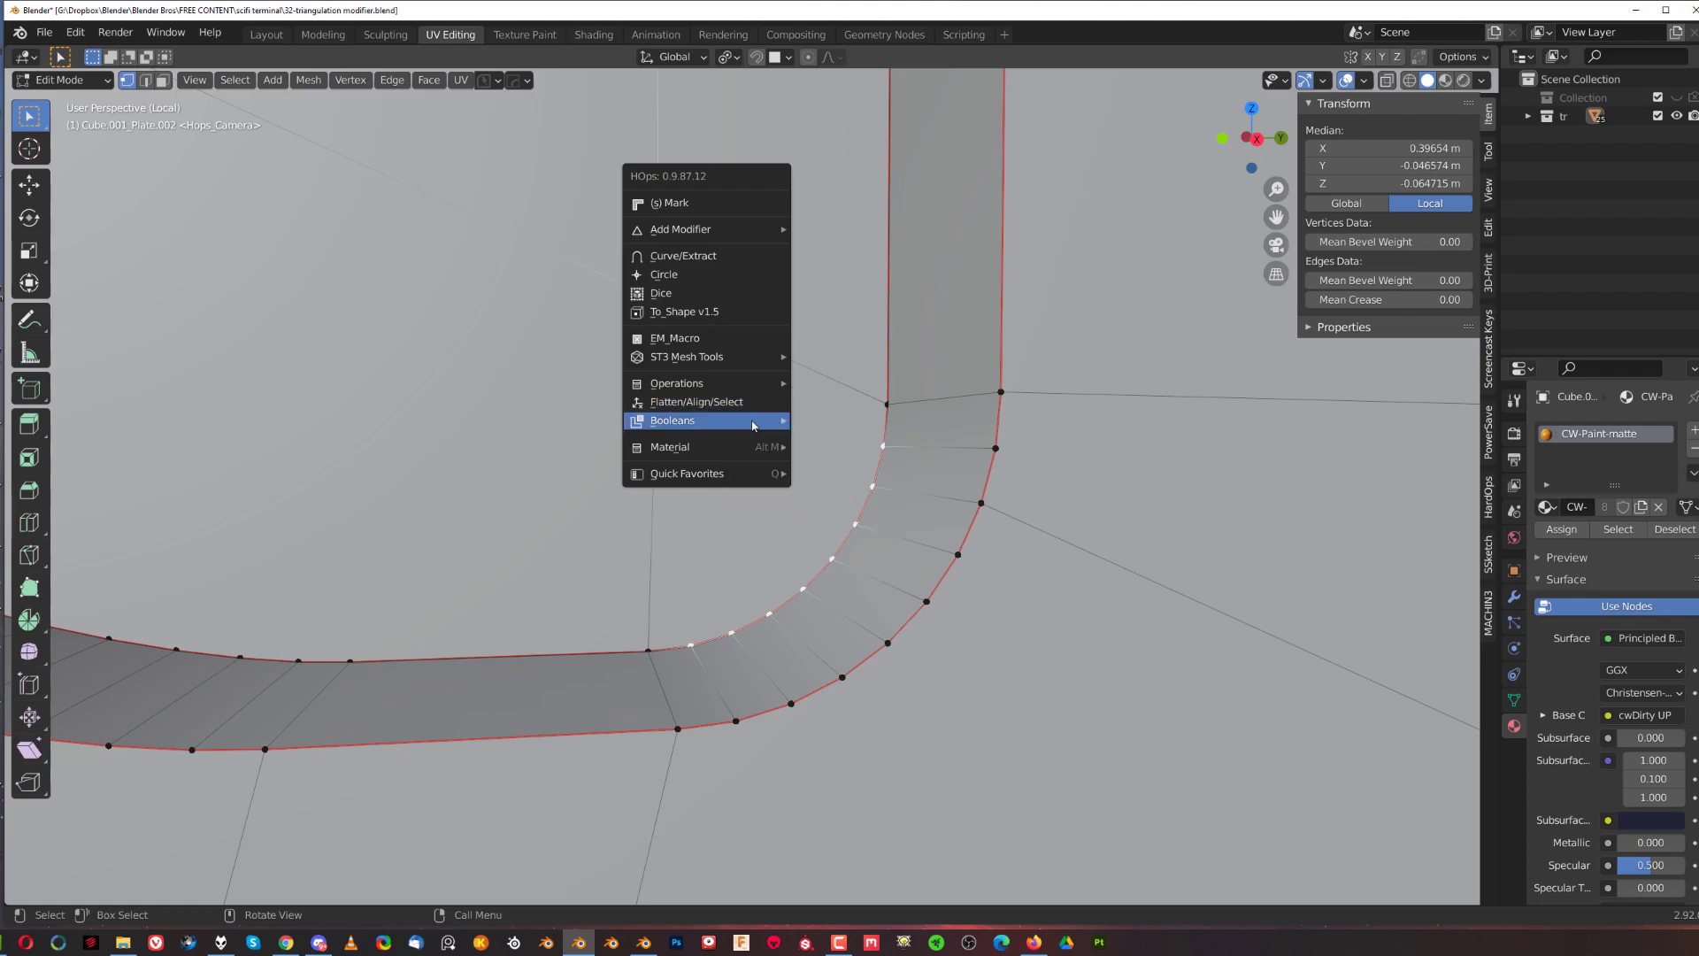
pyautogui.moveTo(754, 429)
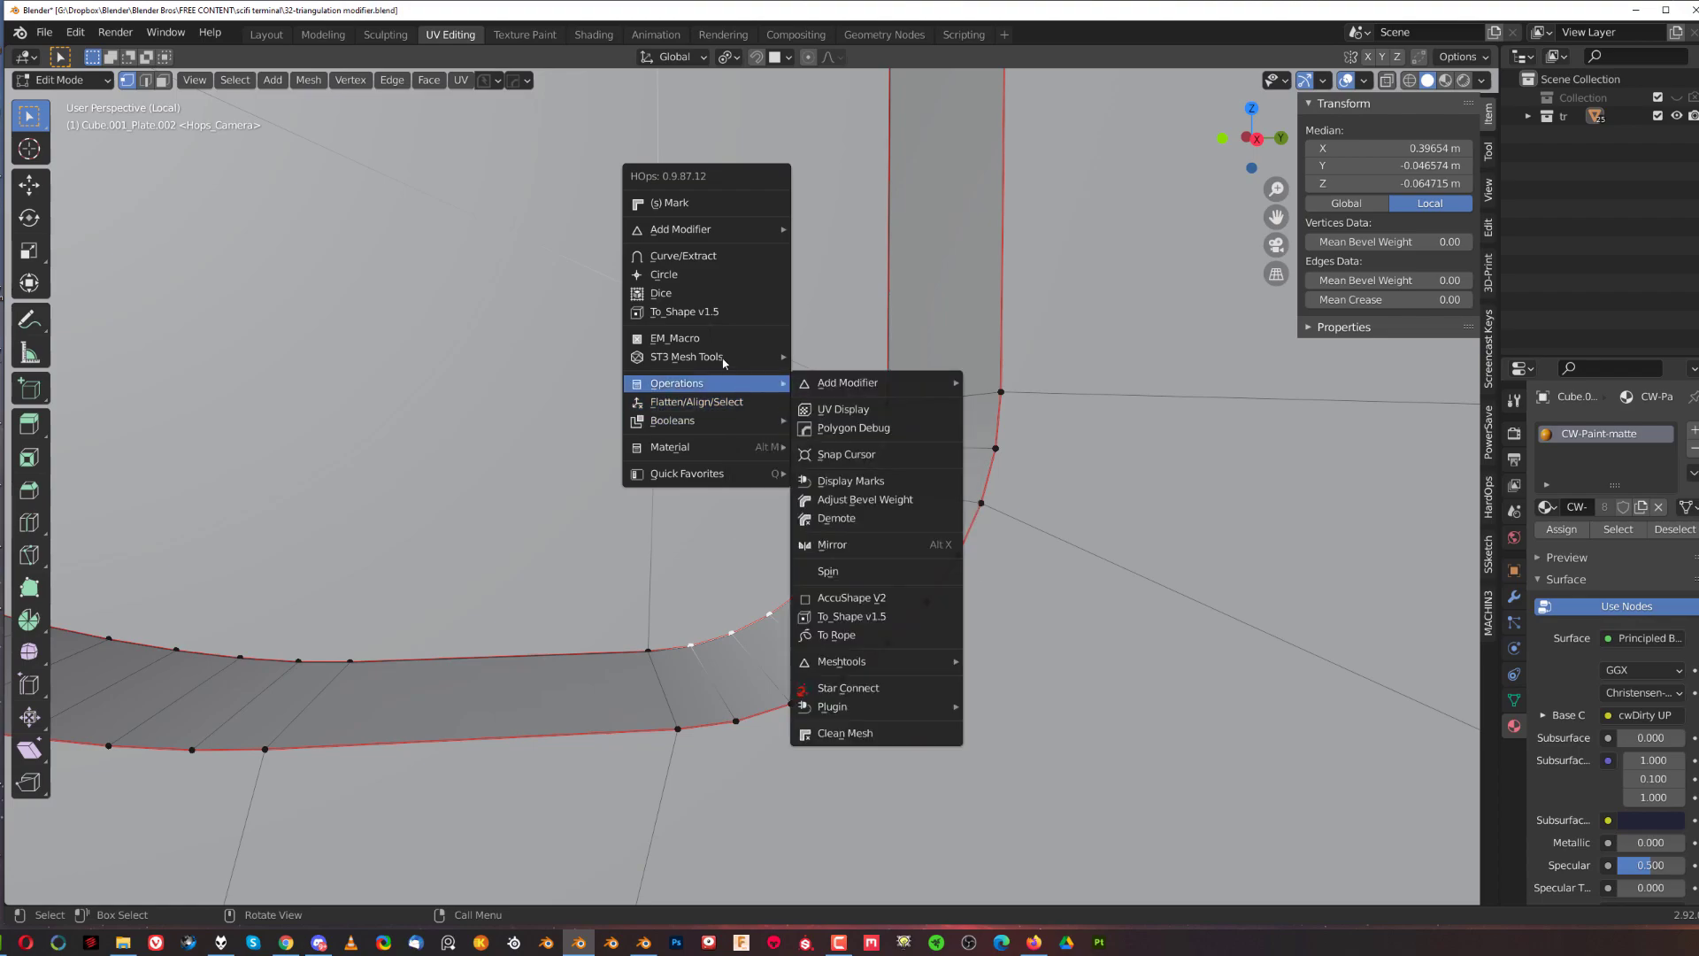
pyautogui.moveTo(699, 383)
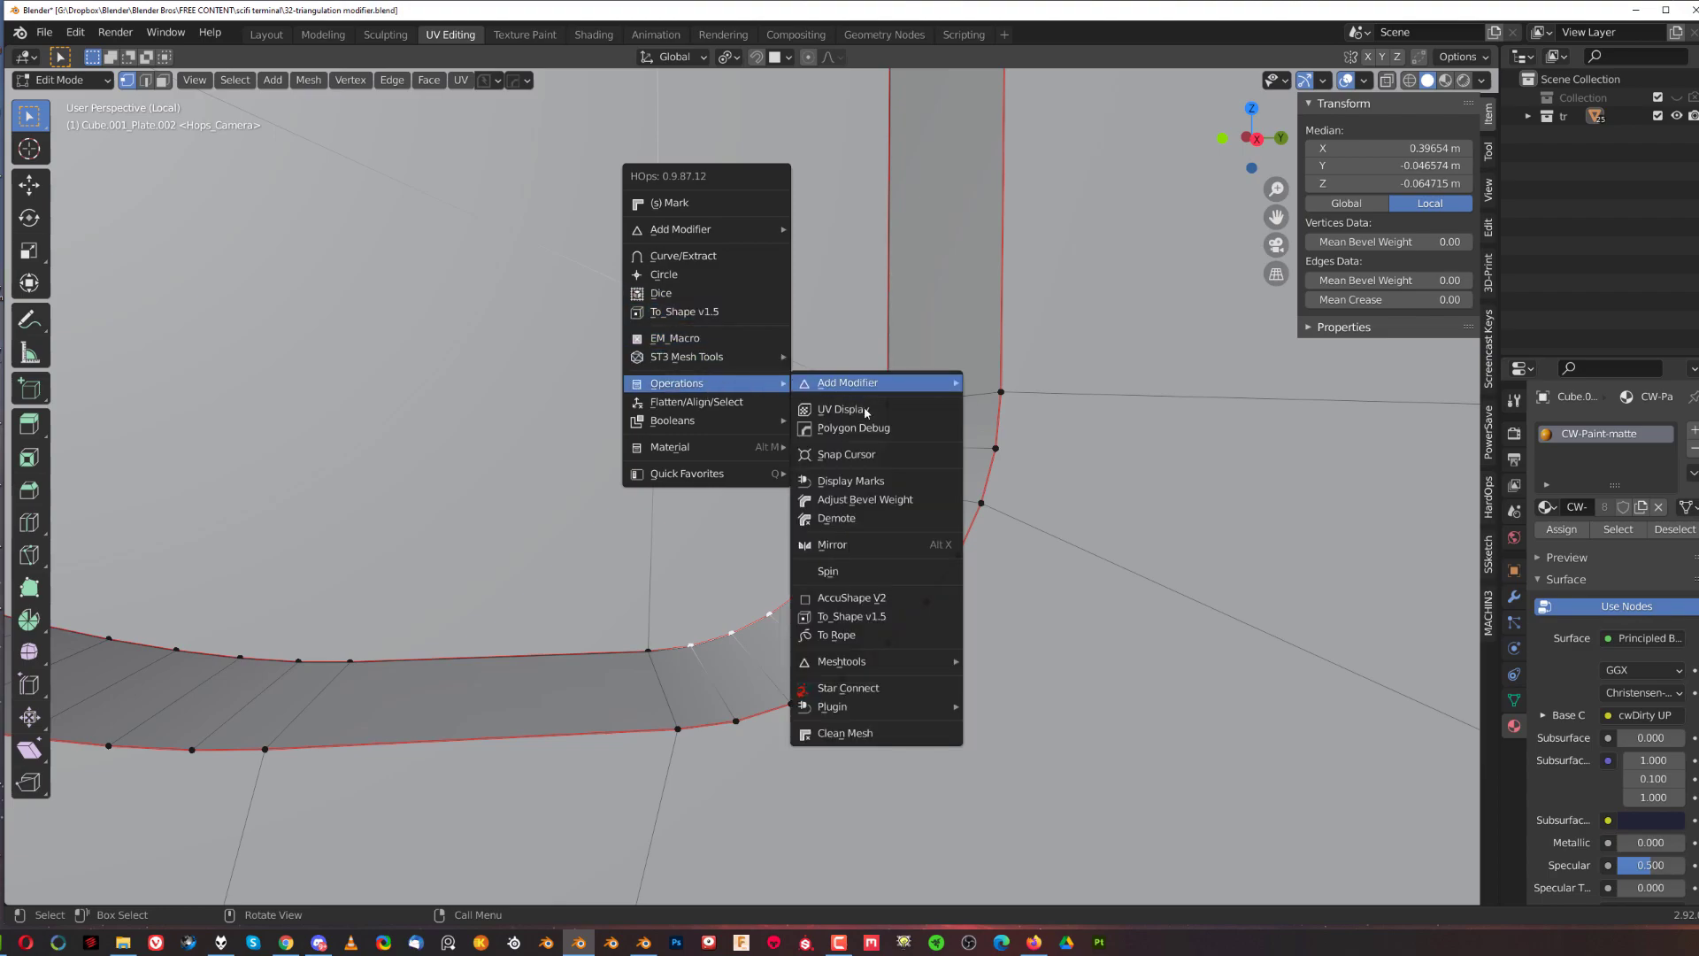
pyautogui.click(863, 686)
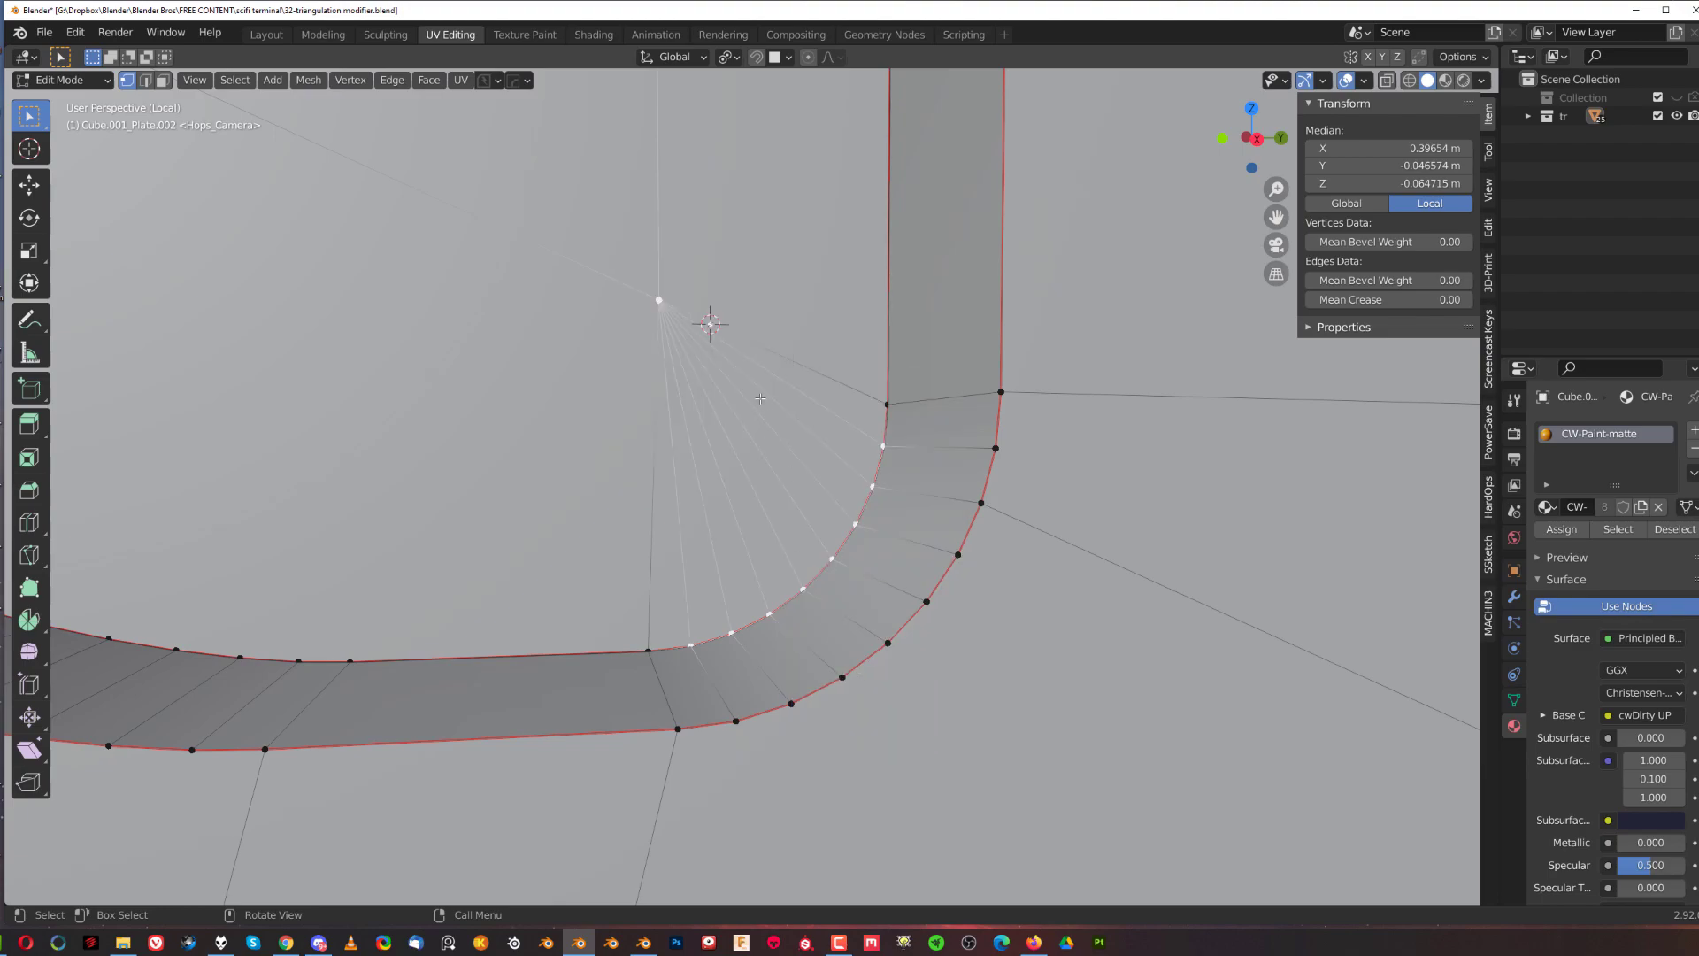
pyautogui.press('2')
pyautogui.scroll(-3, 705, 352)
# Try selecting the inner curve vertices of the slot's opposite lower corner together with the nearby support vertex.
pyautogui.moveTo(702, 333); pyautogui.dragTo(1468, 893, button='middle')
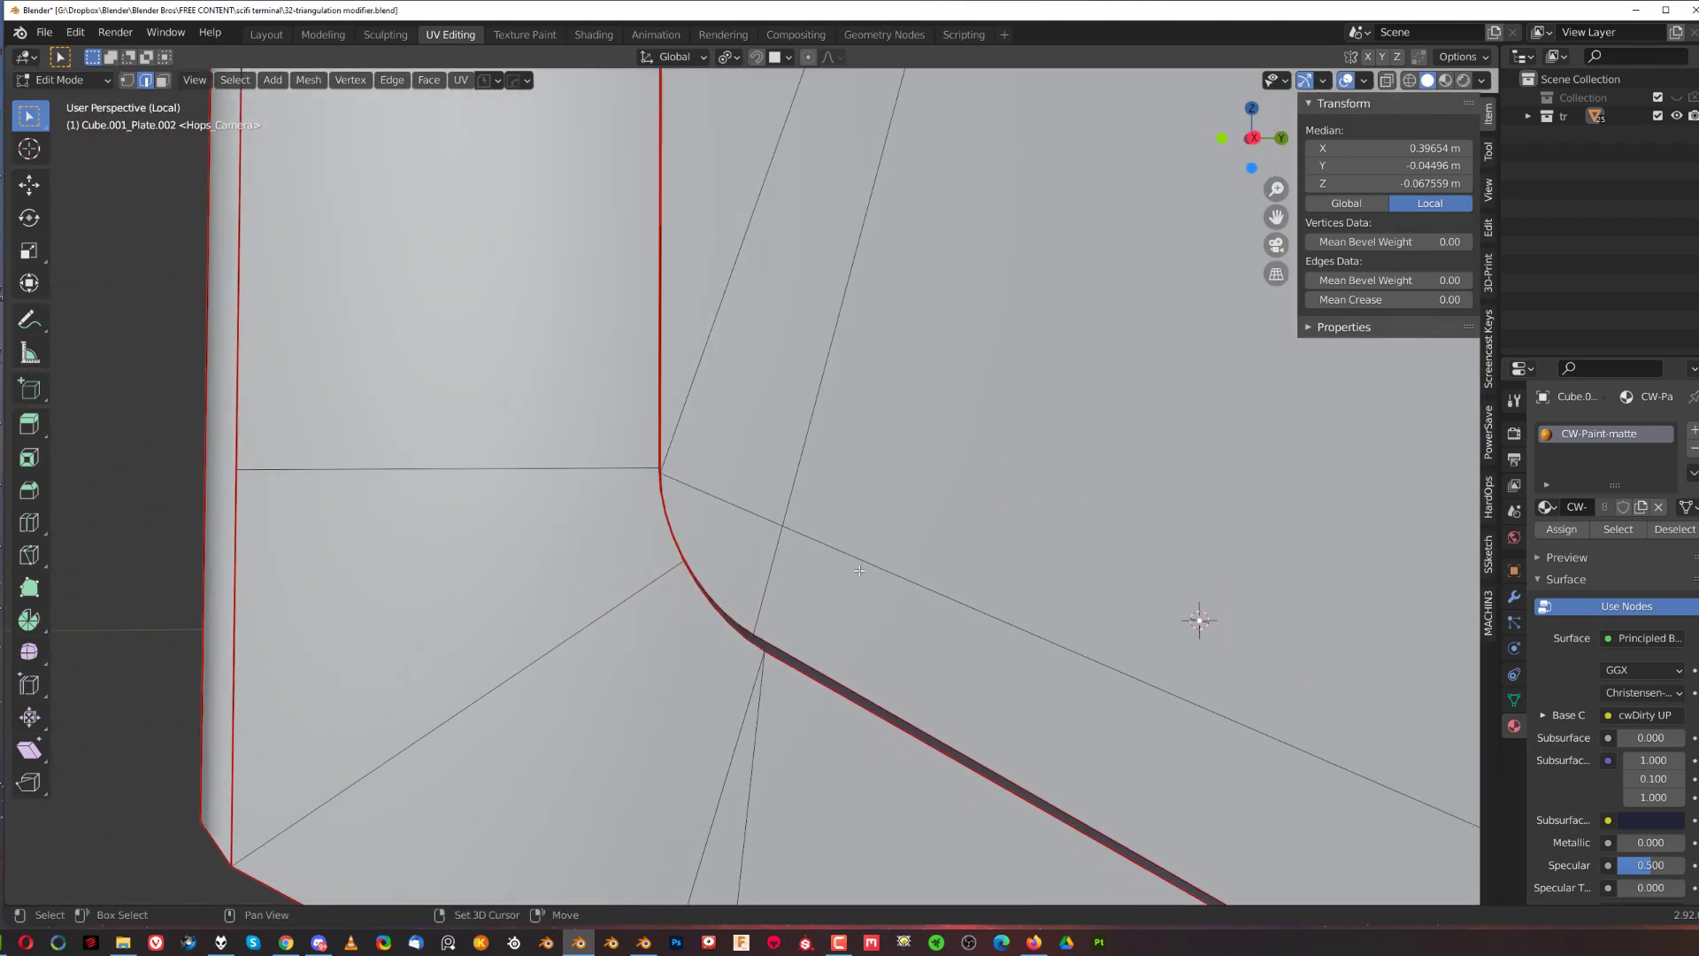
pyautogui.scroll(3, 664, 584)
pyautogui.press('Tab')
pyautogui.click(699, 565)
pyautogui.scroll(3, 705, 394)
pyautogui.click(539, 347)
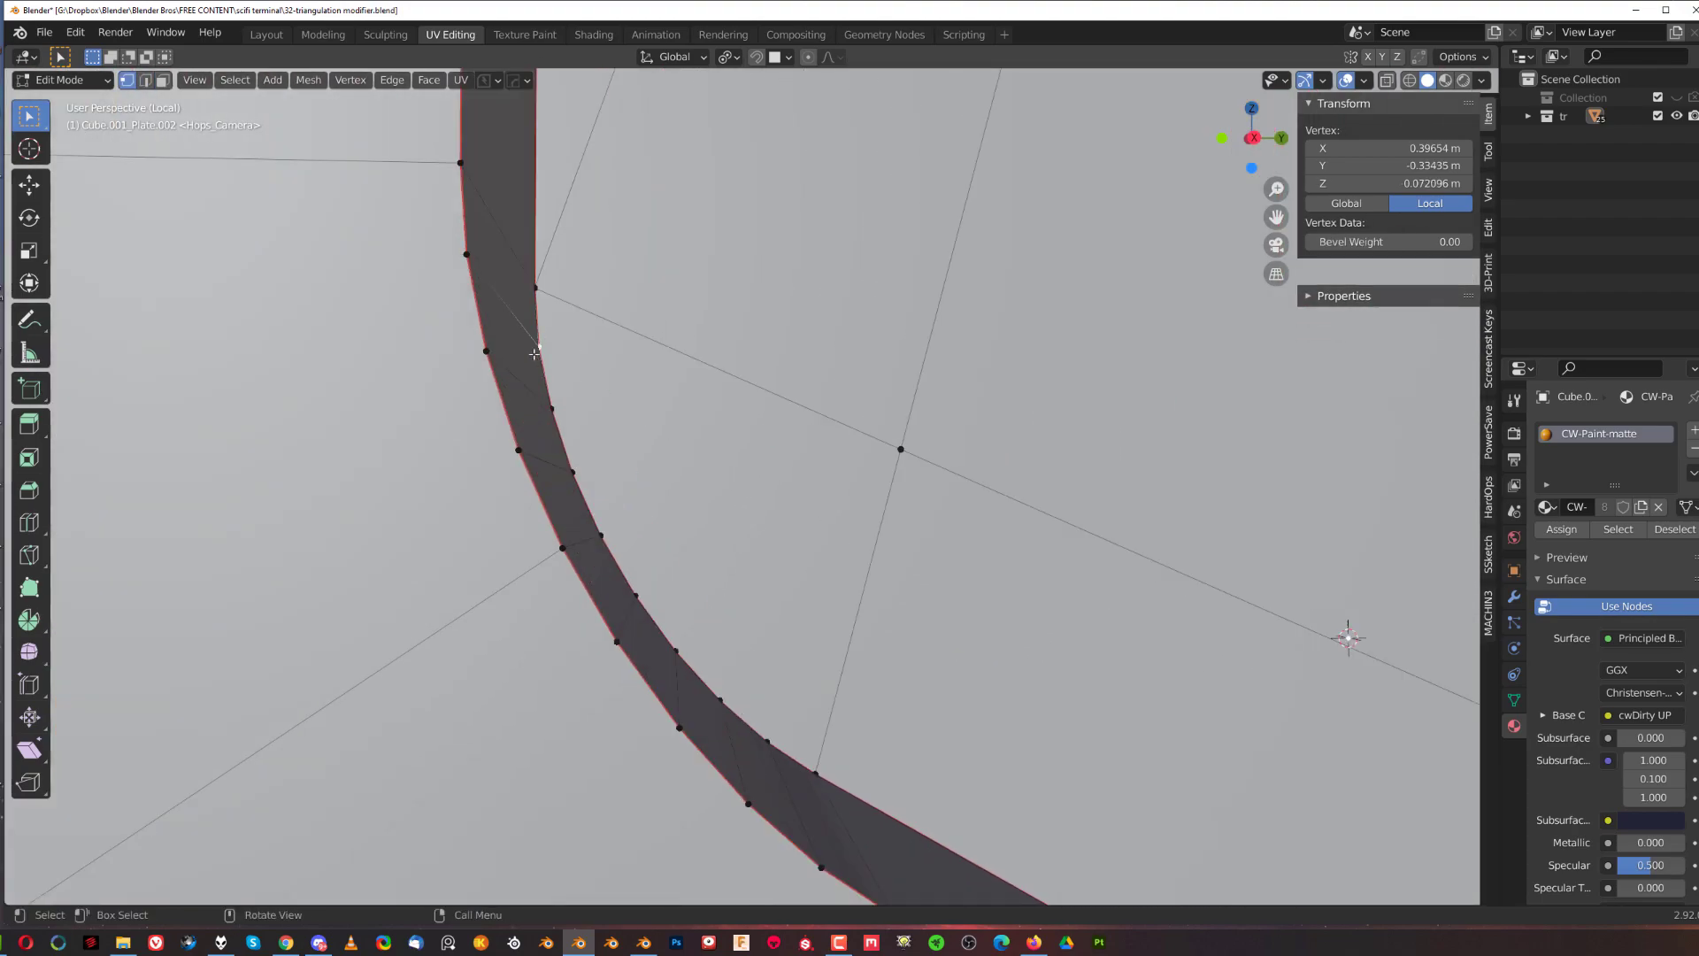
pyautogui.keyDown('ctrl'); pyautogui.click(782, 737); pyautogui.keyUp('ctrl')
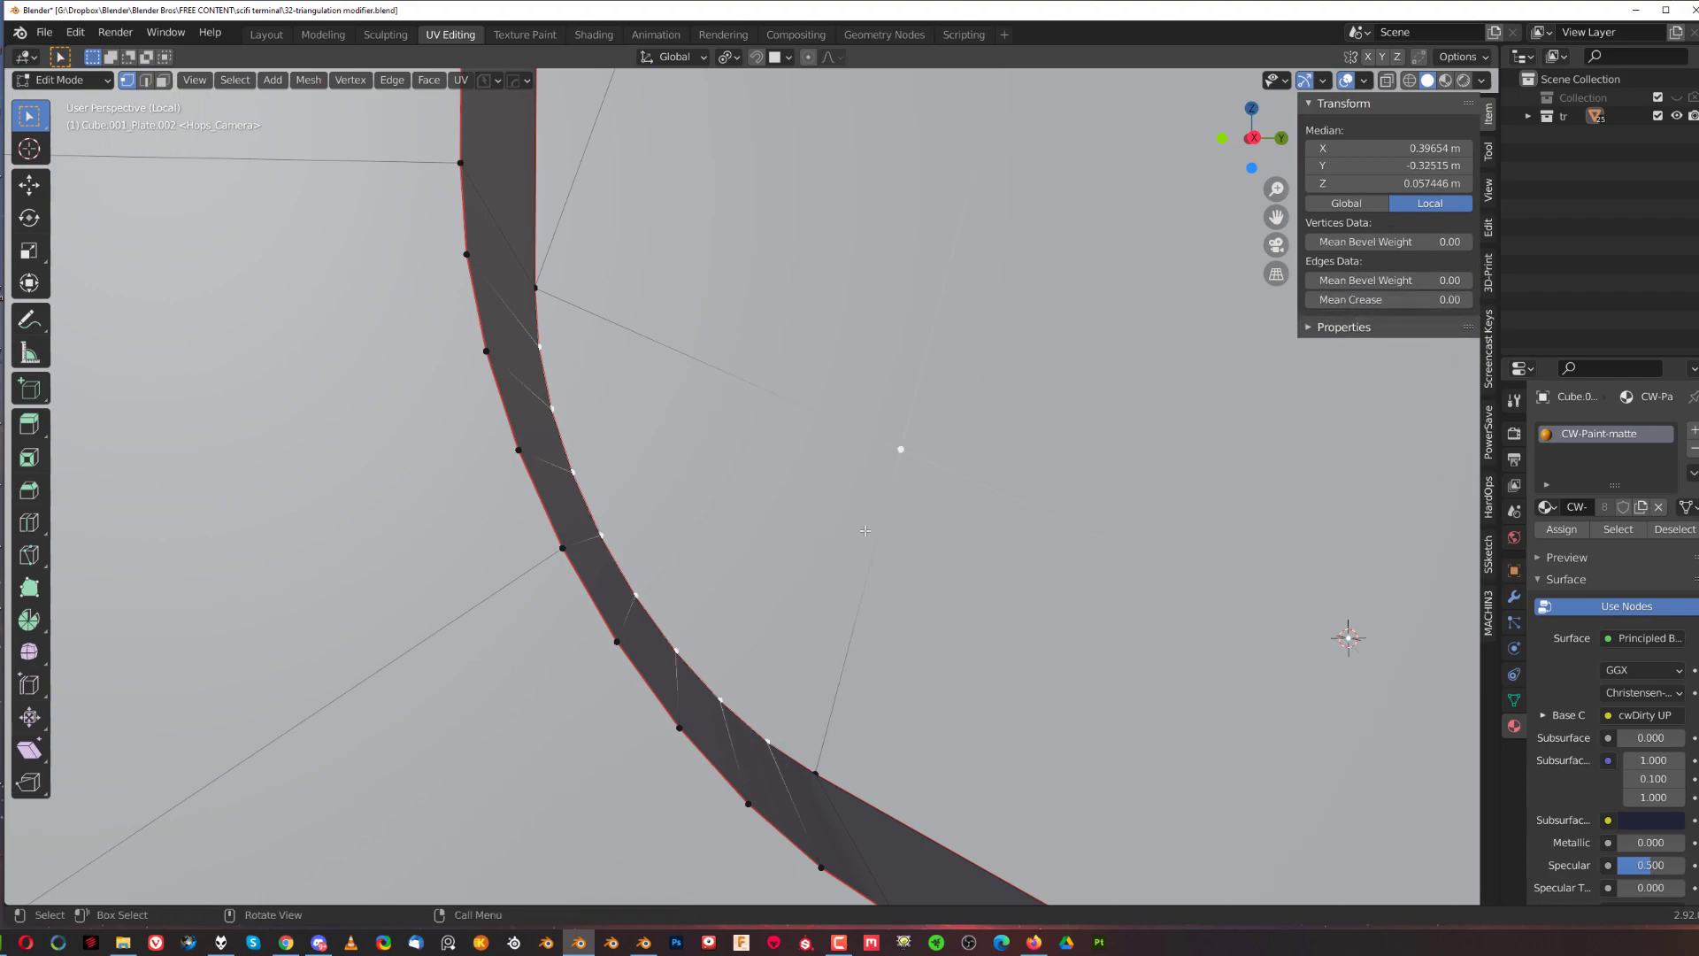
pyautogui.moveTo(899, 447); pyautogui.dragTo(878, 542, button='middle')
pyautogui.moveTo(819, 489); pyautogui.dragTo(890, 396, button='middle')
pyautogui.click(854, 459)
pyautogui.scroll(2, 571, 378)
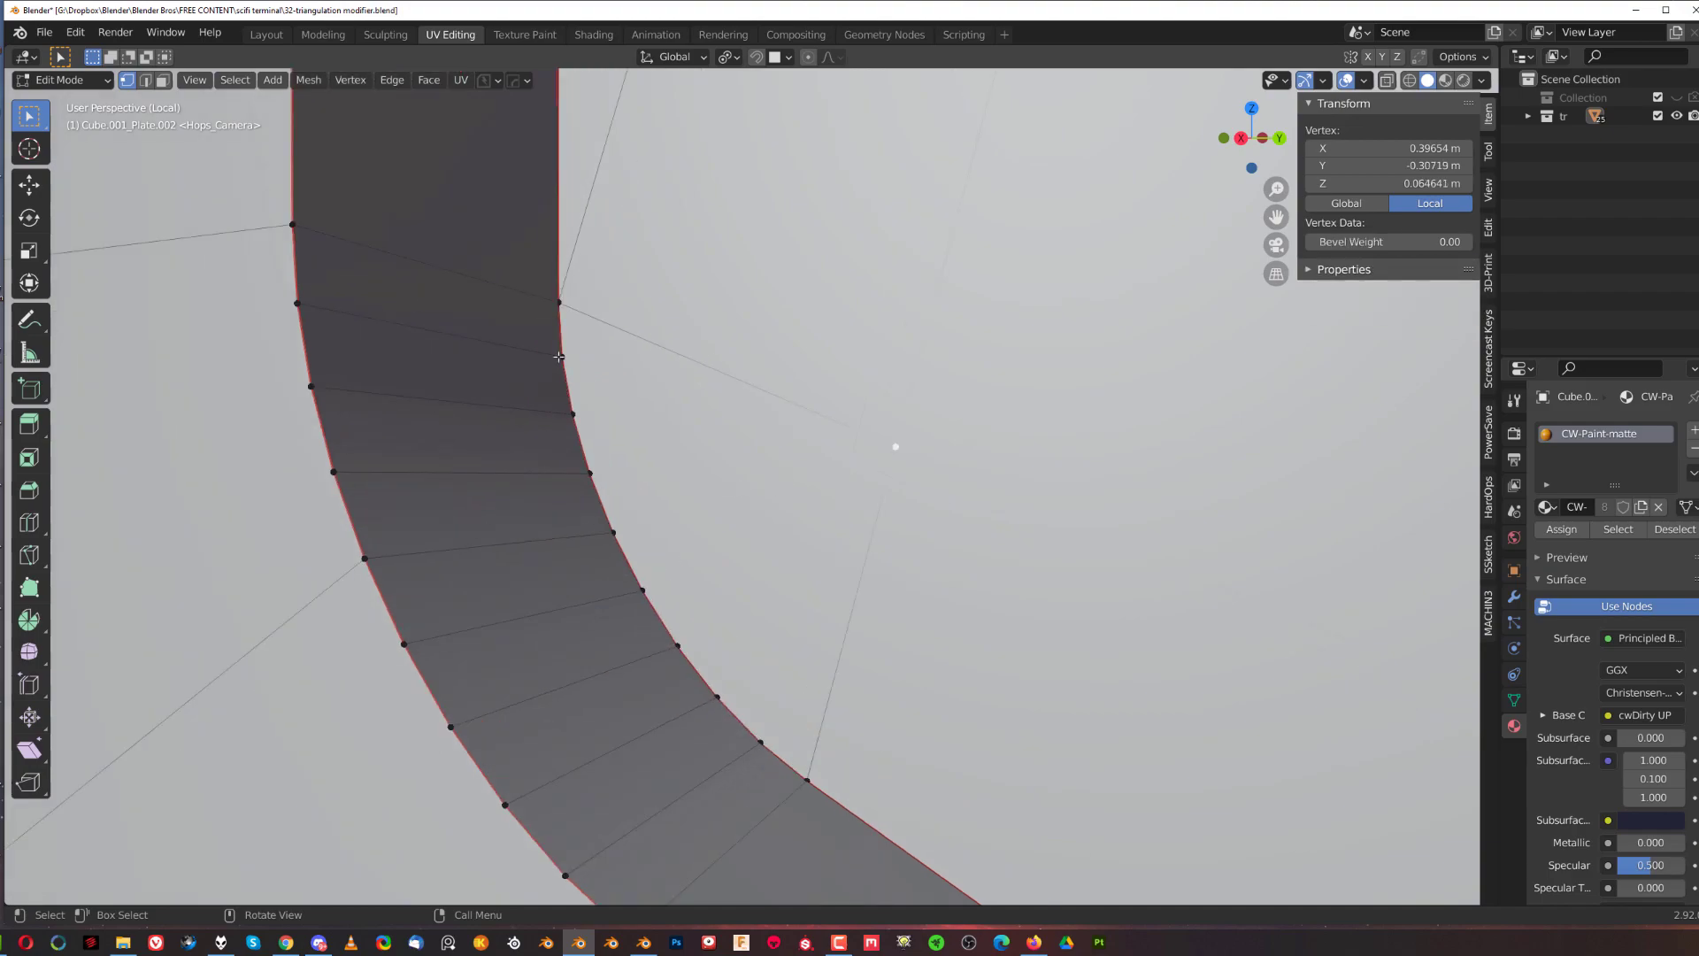
# Examine the connecting edges across the isolated plate and again on the full terminal outside local view.
pyautogui.scroll(-8, 844, 490)
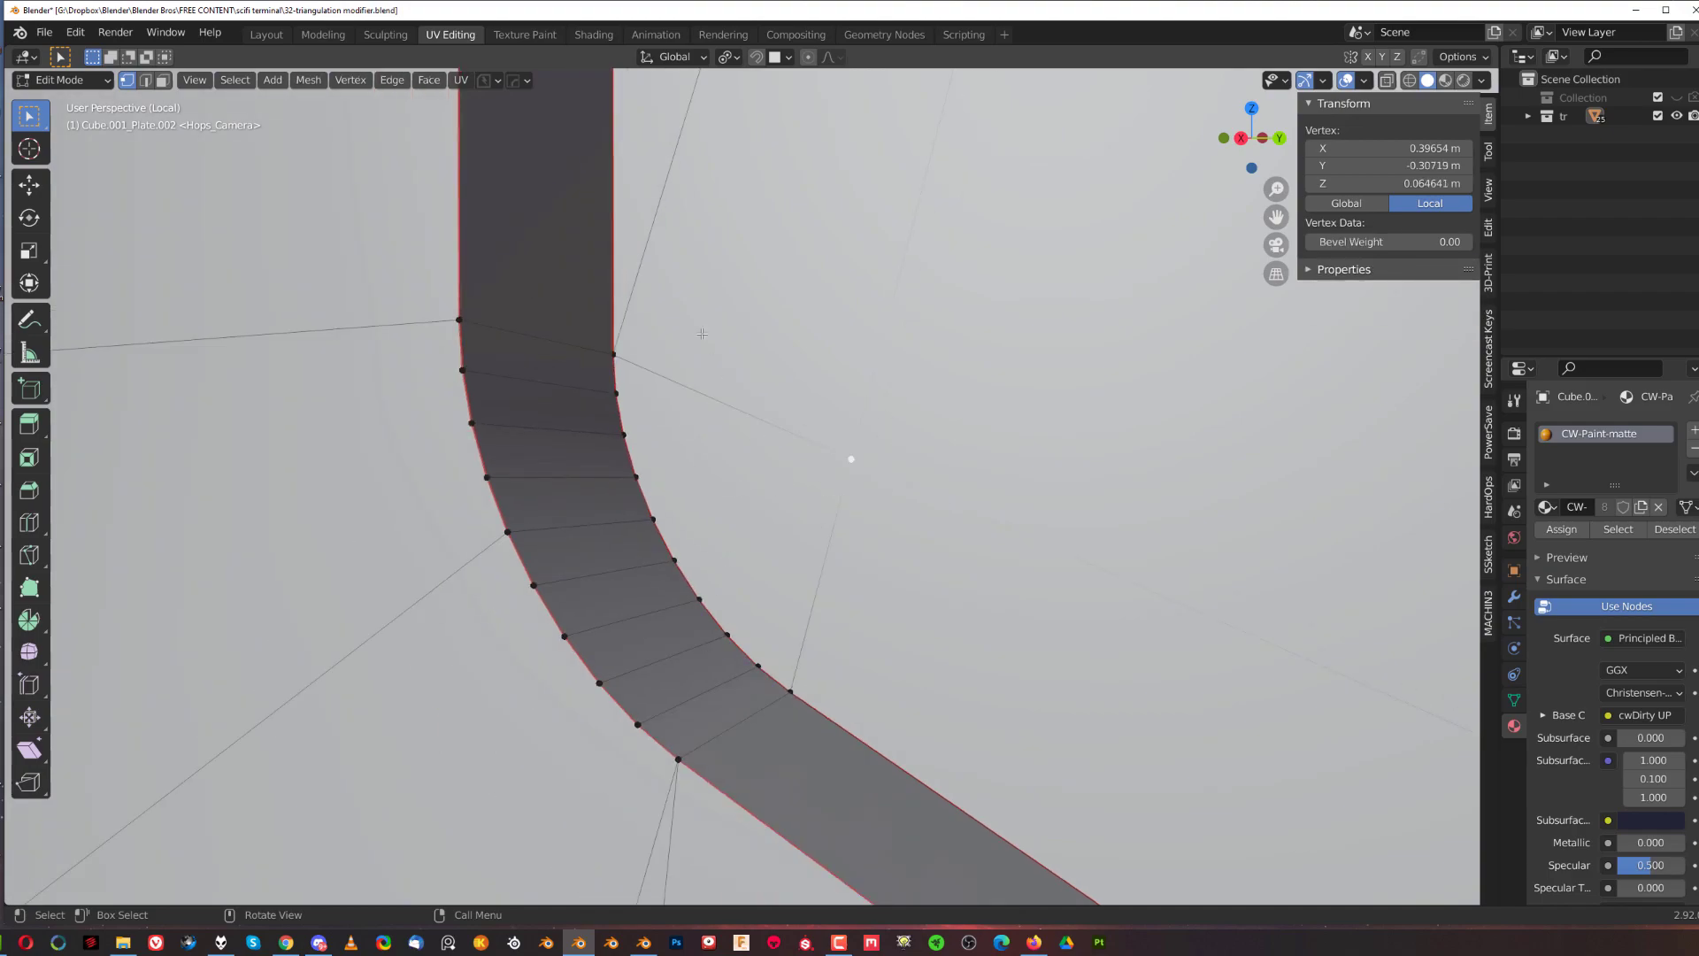
pyautogui.scroll(-1, 832, 470)
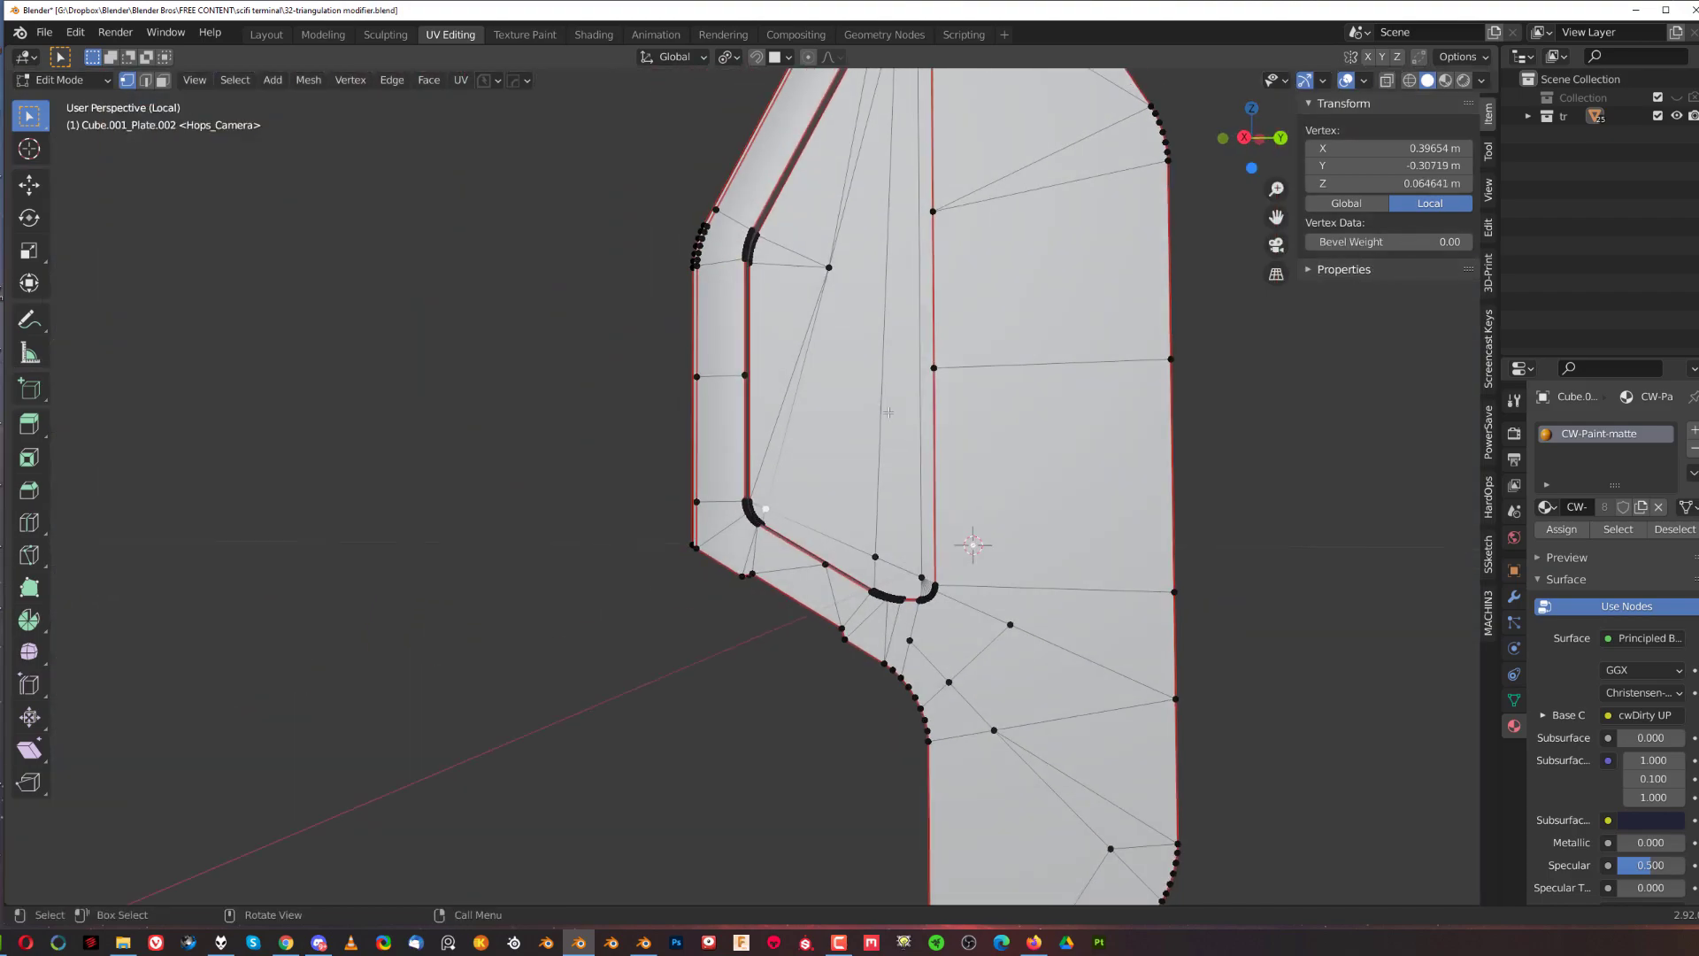
pyautogui.scroll(5, 832, 469)
pyautogui.keyDown('shift'); pyautogui.moveTo(1191, 892); pyautogui.dragTo(902, 569, button='middle'); pyautogui.keyUp('shift')
pyautogui.scroll(-4, 940, 516)
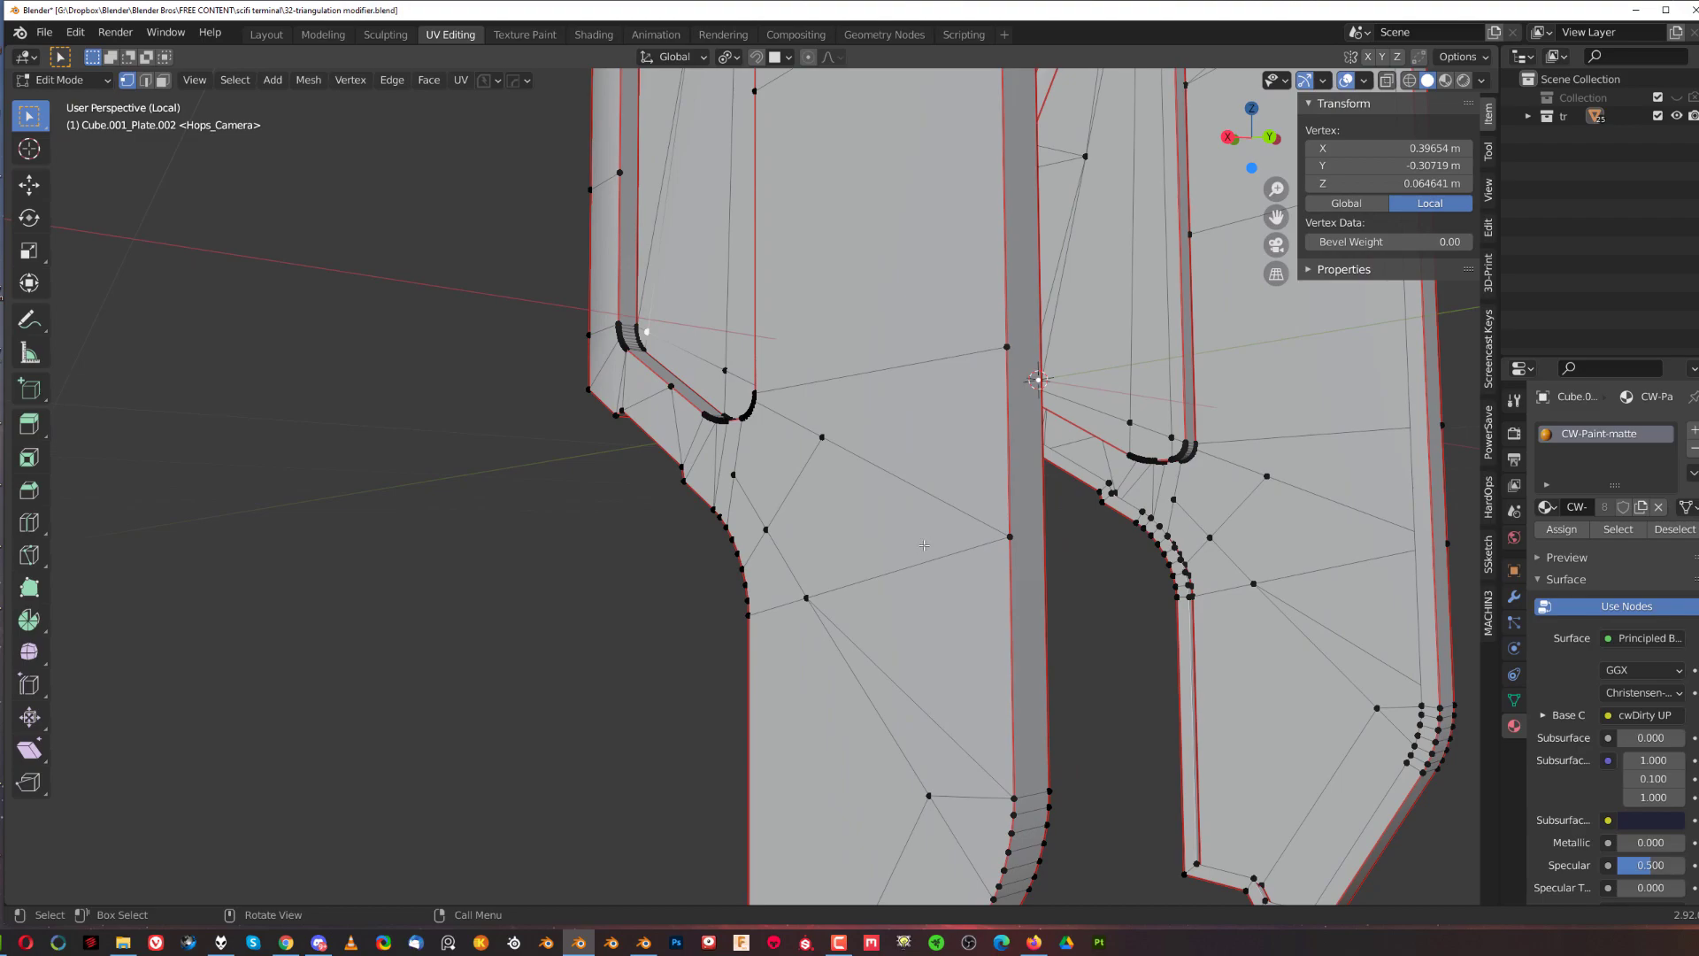
pyautogui.moveTo(916, 532); pyautogui.dragTo(862, 348, button='middle')
pyautogui.press('Tab')
pyautogui.scroll(1, 922, 570)
pyautogui.press('KP_Divide')
pyautogui.press('Tab')
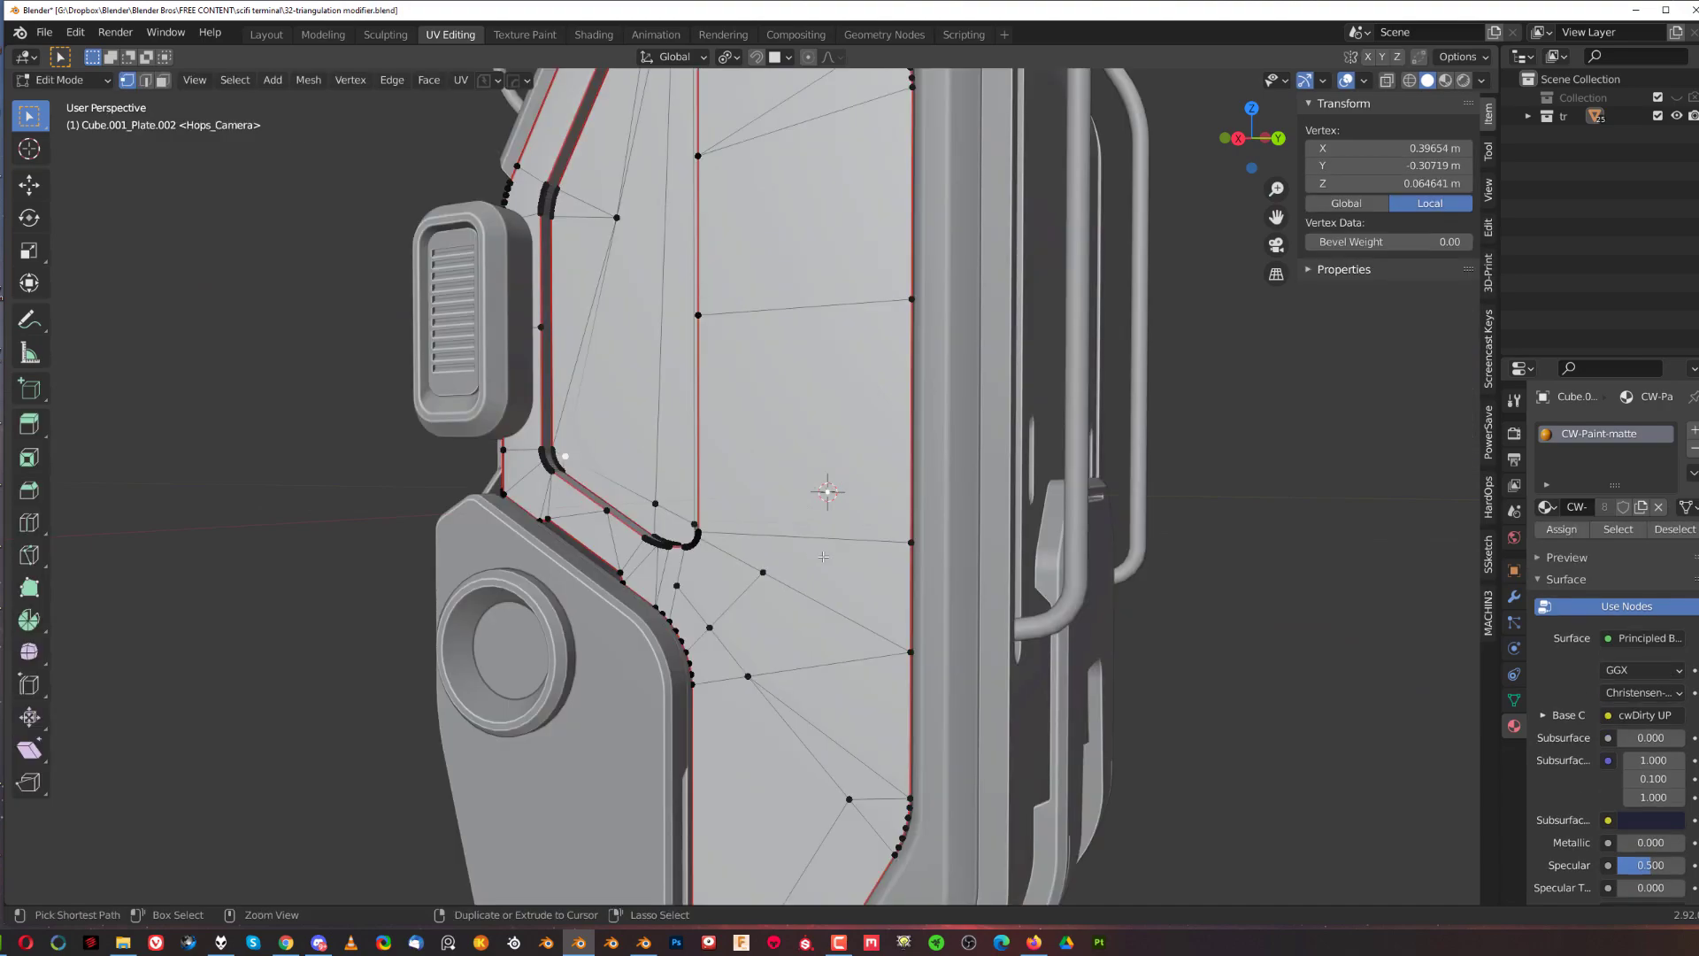
pyautogui.scroll(4, 767, 607)
pyautogui.scroll(5, 766, 607)
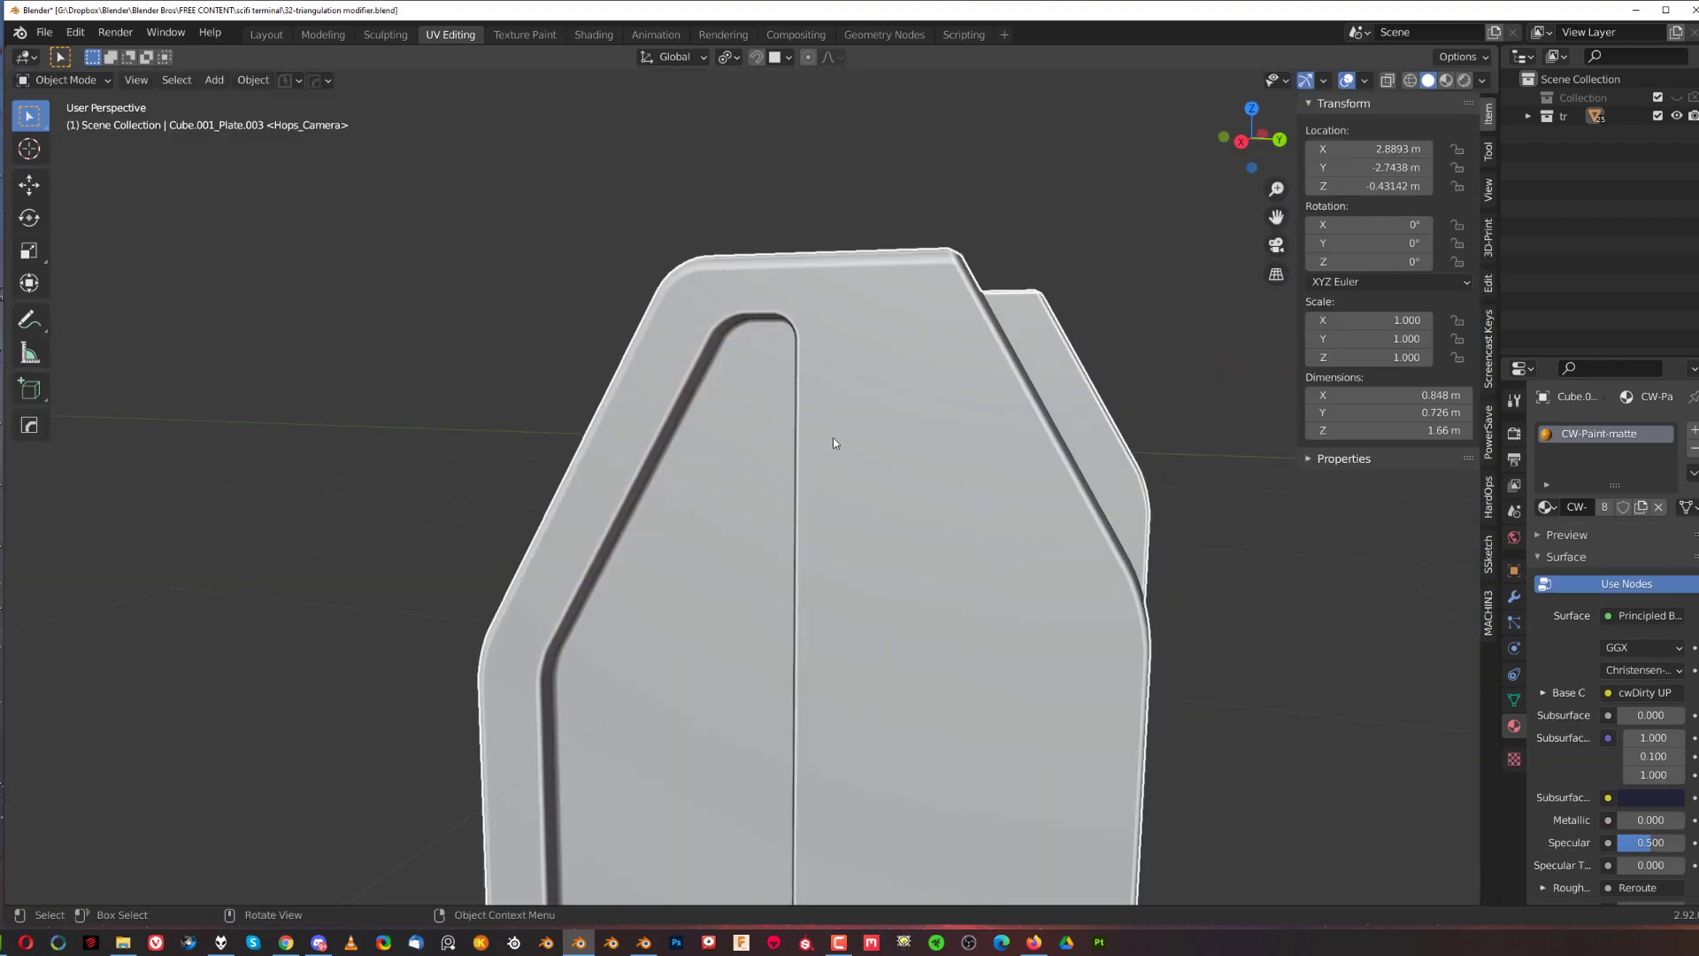
# Create an edge across the side panel's inner slot face, connecting the lower ends of its two upper corner curves.
pyautogui.moveTo(832, 437); pyautogui.dragTo(740, 637, button='middle')
pyautogui.scroll(3, 604, 496)
pyautogui.keyDown('shift'); pyautogui.moveTo(874, 451); pyautogui.dragTo(795, 449, button='middle'); pyautogui.keyUp('shift')
pyautogui.scroll(4, 795, 447)
pyautogui.scroll(-4, 752, 548)
pyautogui.scroll(5, 676, 515)
pyautogui.click(609, 462)
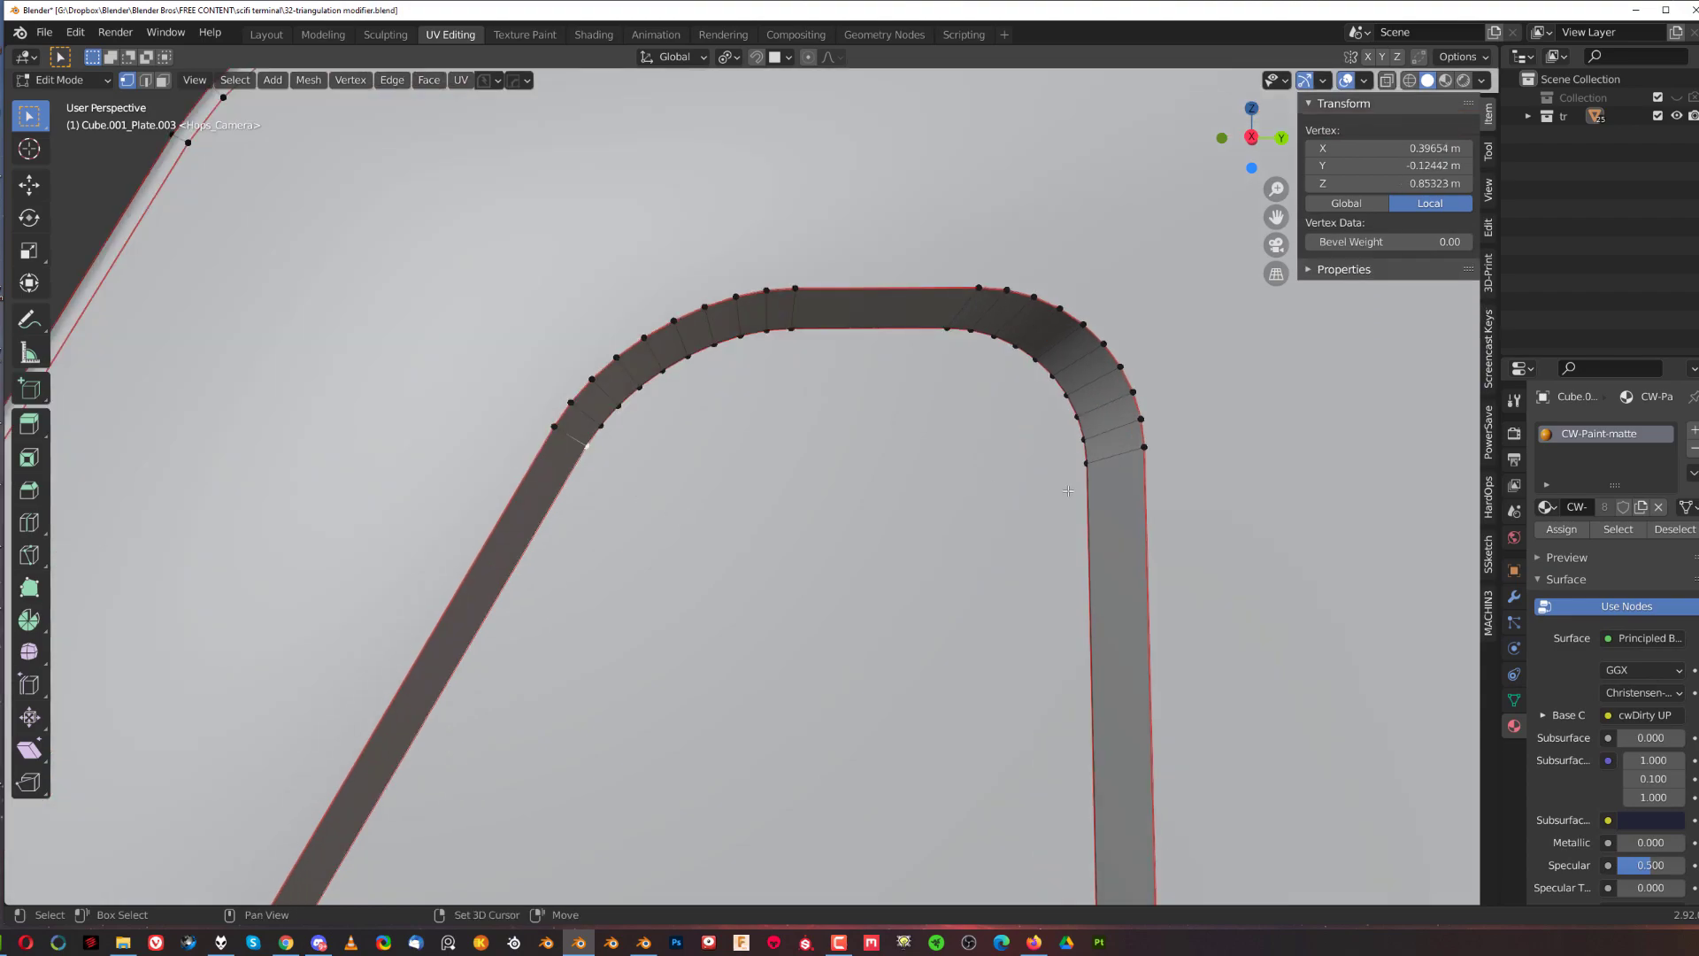
pyautogui.keyDown('shift'); pyautogui.click(1087, 471); pyautogui.keyUp('shift')
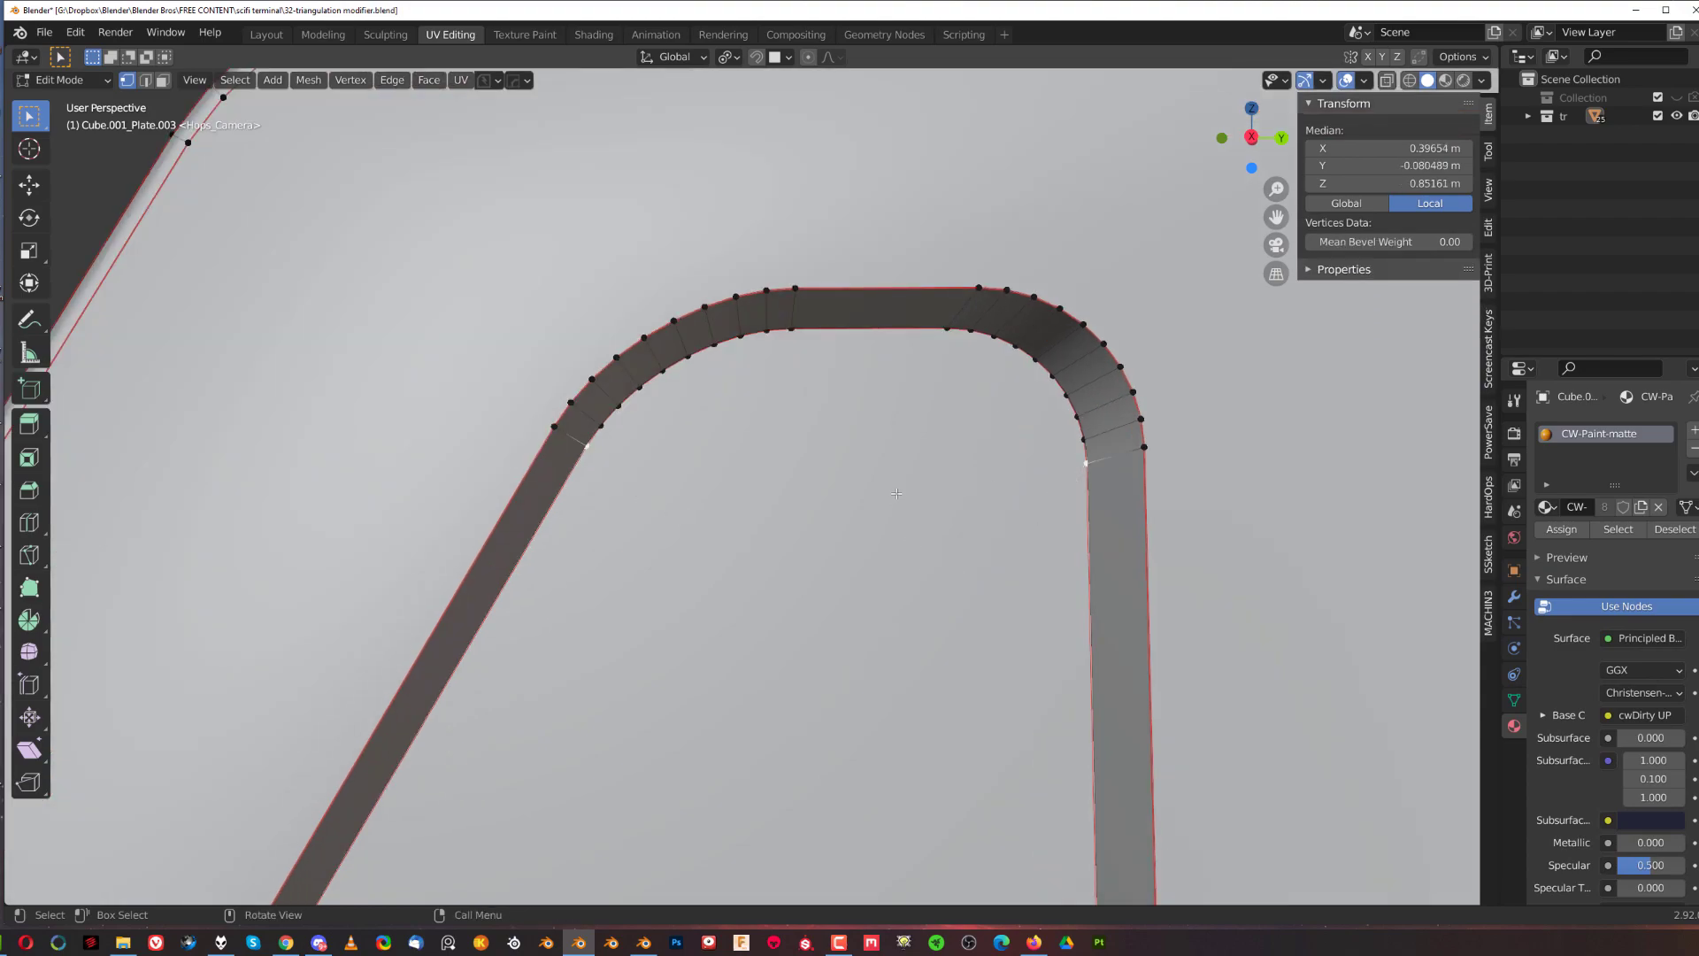
pyautogui.press('f')
# Connect the inner upper corner's top vertex to the matching vertex at the slot's lower corner with an edge.
pyautogui.click(944, 330)
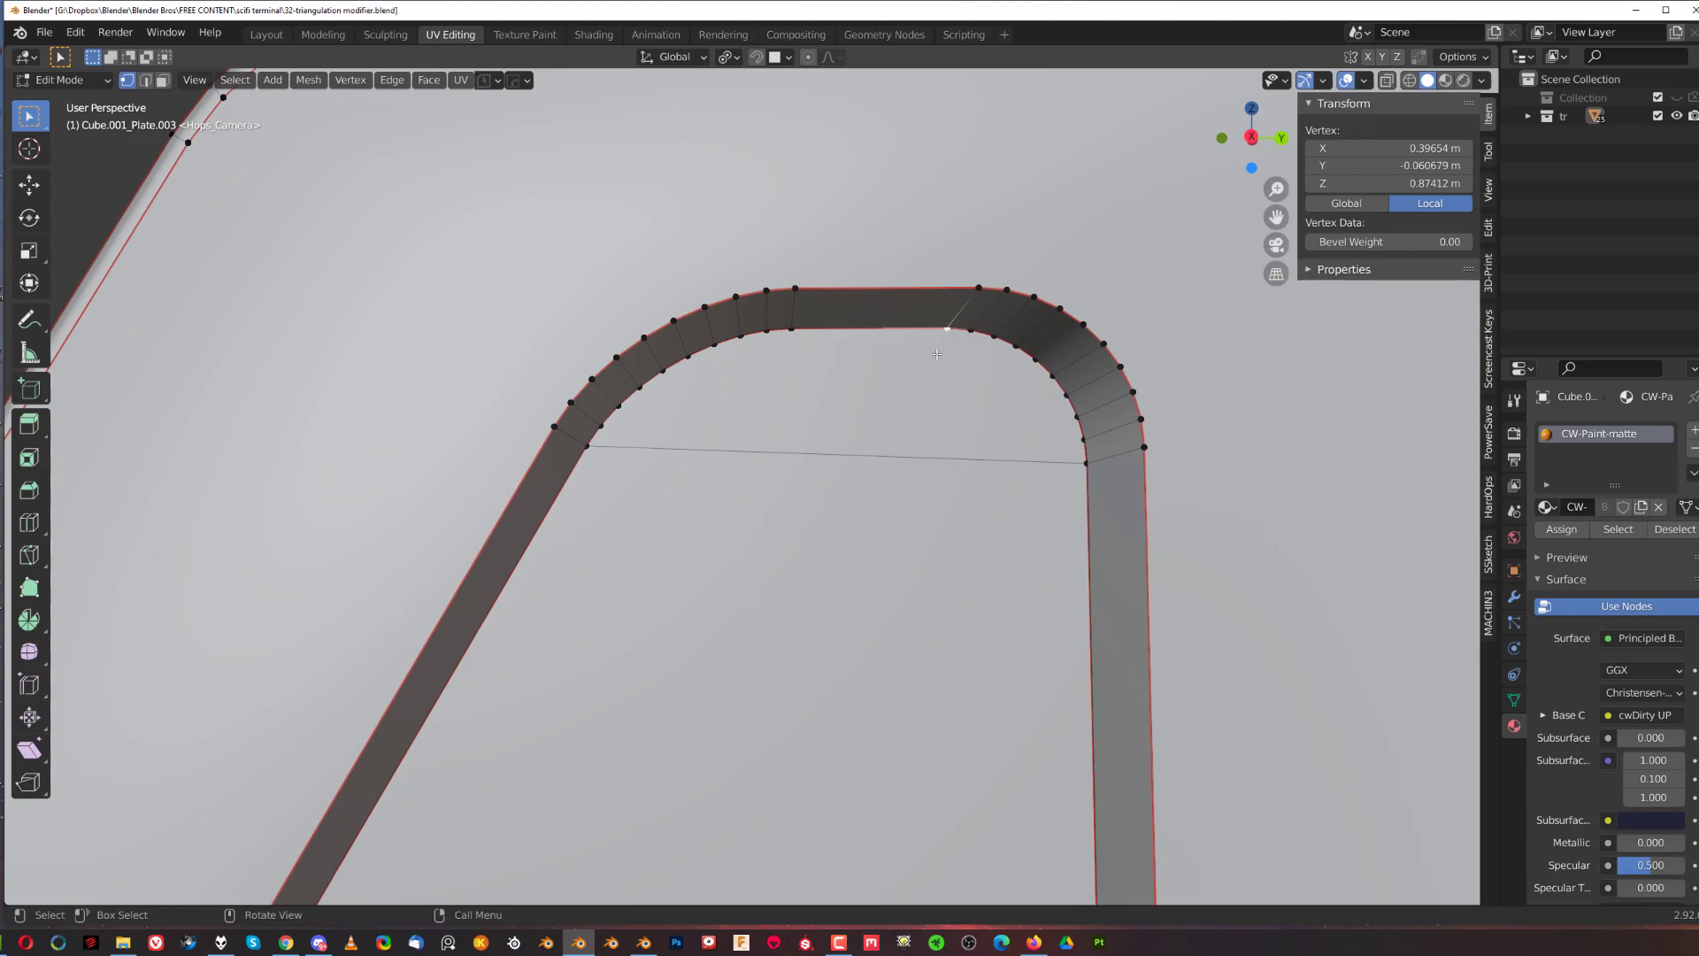
pyautogui.scroll(-8, 944, 330)
pyautogui.keyDown('shift'); pyautogui.moveTo(810, 655); pyautogui.dragTo(850, 184, button='middle'); pyautogui.keyUp('shift')
pyautogui.scroll(-6, 850, 586)
pyautogui.scroll(7, 849, 585)
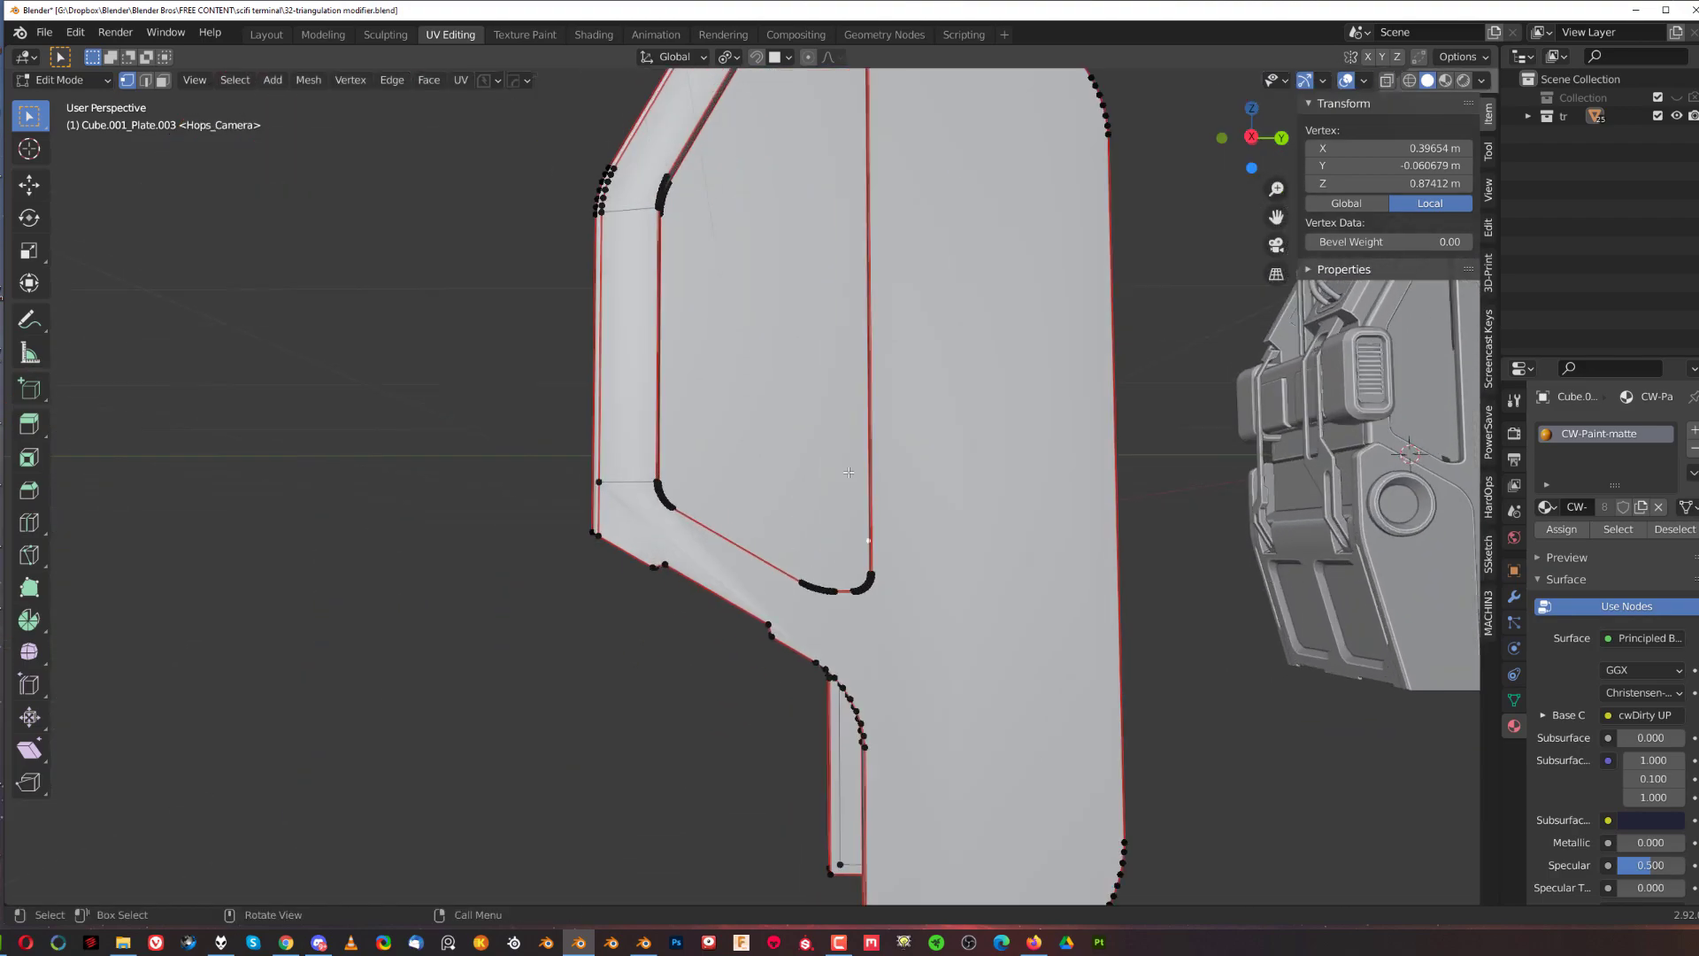
pyautogui.keyDown('shift'); pyautogui.click(1110, 865); pyautogui.keyUp('shift')
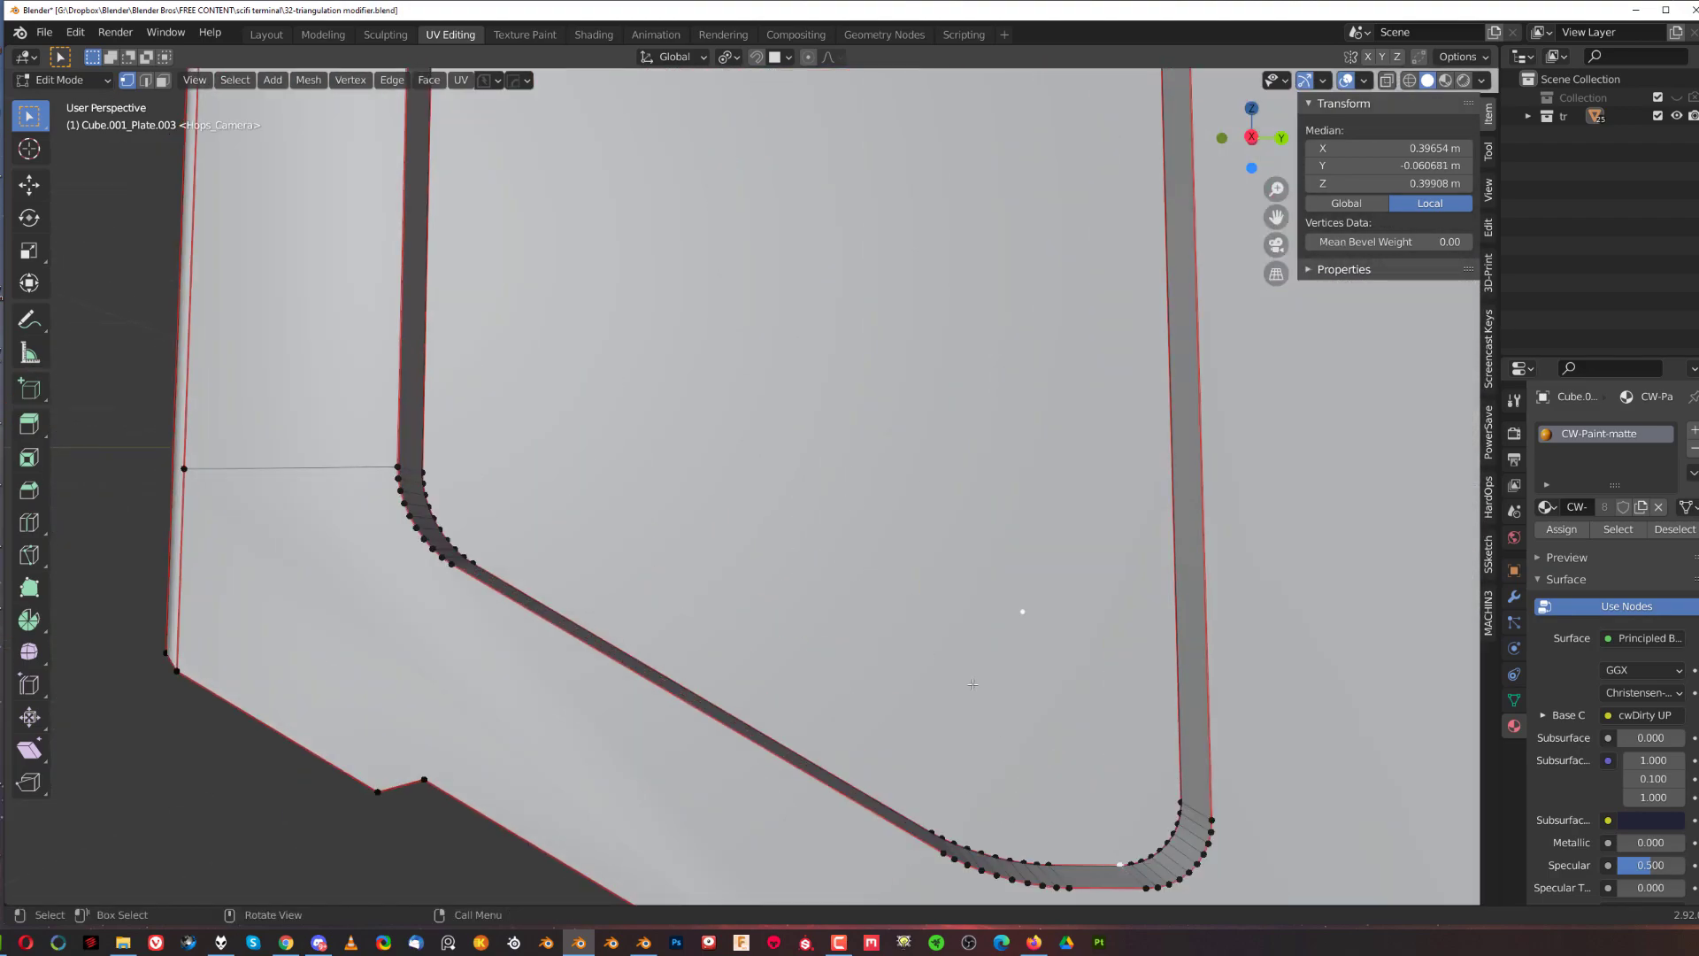
pyautogui.press('j')
# Examine the bevel shading around the slot's upper end in Object Mode.
pyautogui.scroll(-5, 926, 569)
pyautogui.keyDown('shift'); pyautogui.moveTo(917, 478); pyautogui.dragTo(871, 901, button='middle'); pyautogui.keyUp('shift')
pyautogui.keyDown('shift'); pyautogui.moveTo(849, 119); pyautogui.dragTo(847, 548, button='middle'); pyautogui.keyUp('shift')
pyautogui.scroll(5, 995, 574)
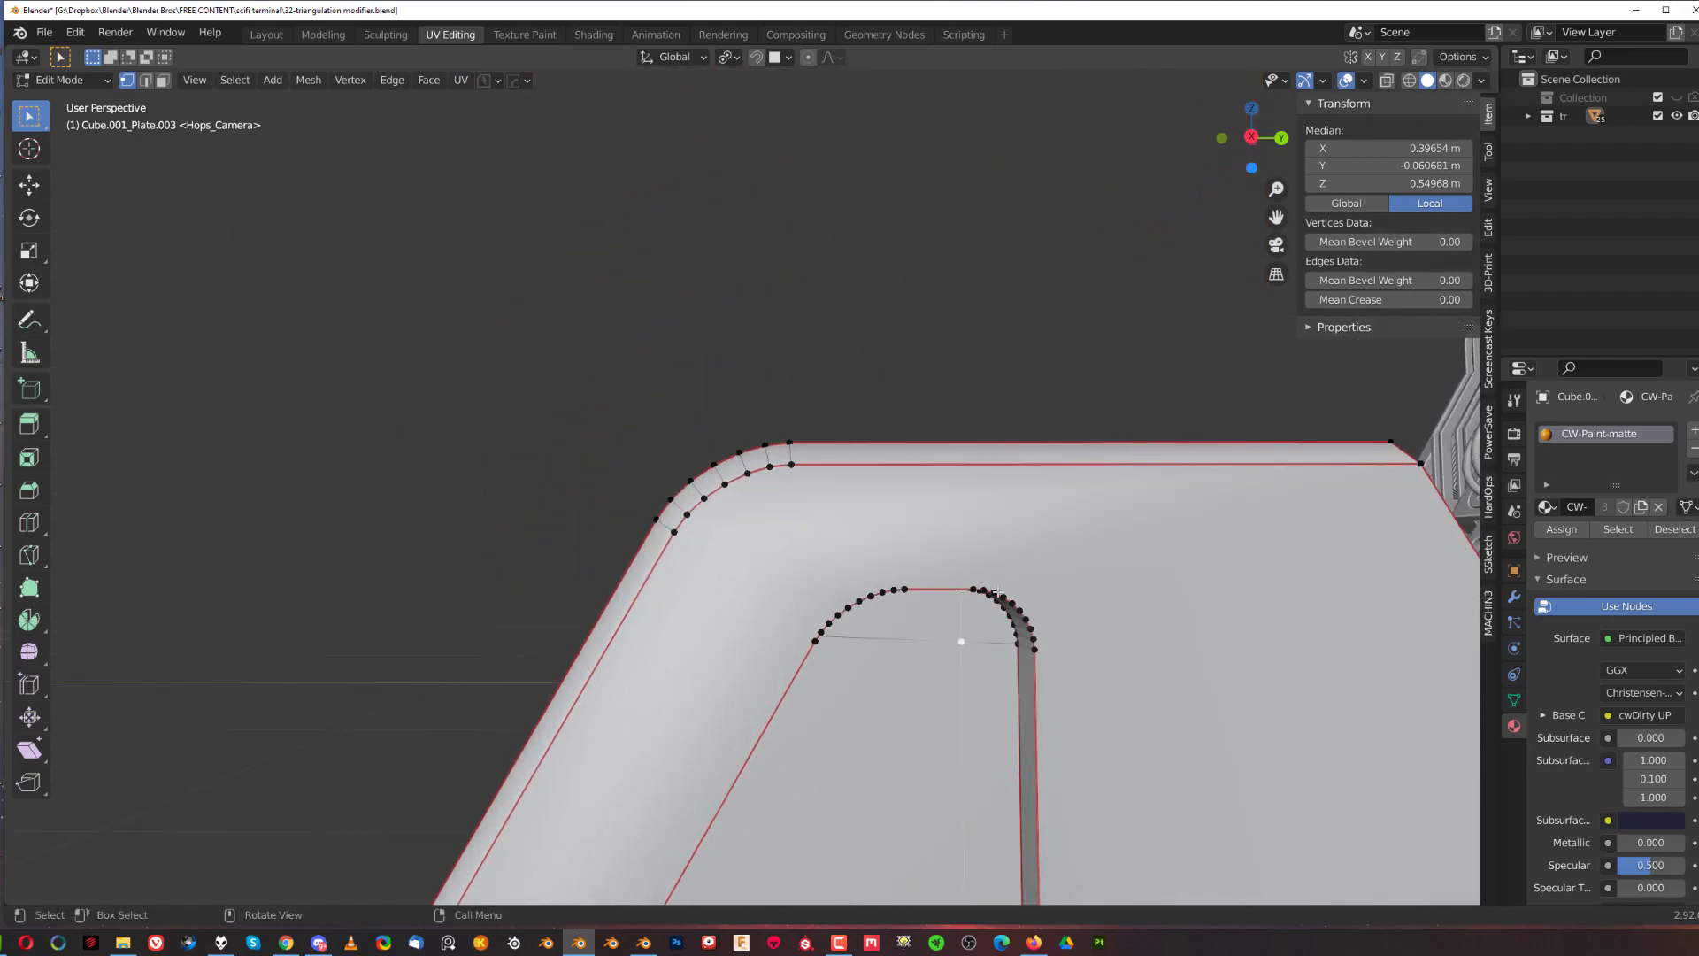
pyautogui.keyDown('shift'); pyautogui.moveTo(995, 573); pyautogui.dragTo(889, 331, button='middle'); pyautogui.keyUp('shift')
pyautogui.scroll(4, 925, 330)
pyautogui.press('Tab')
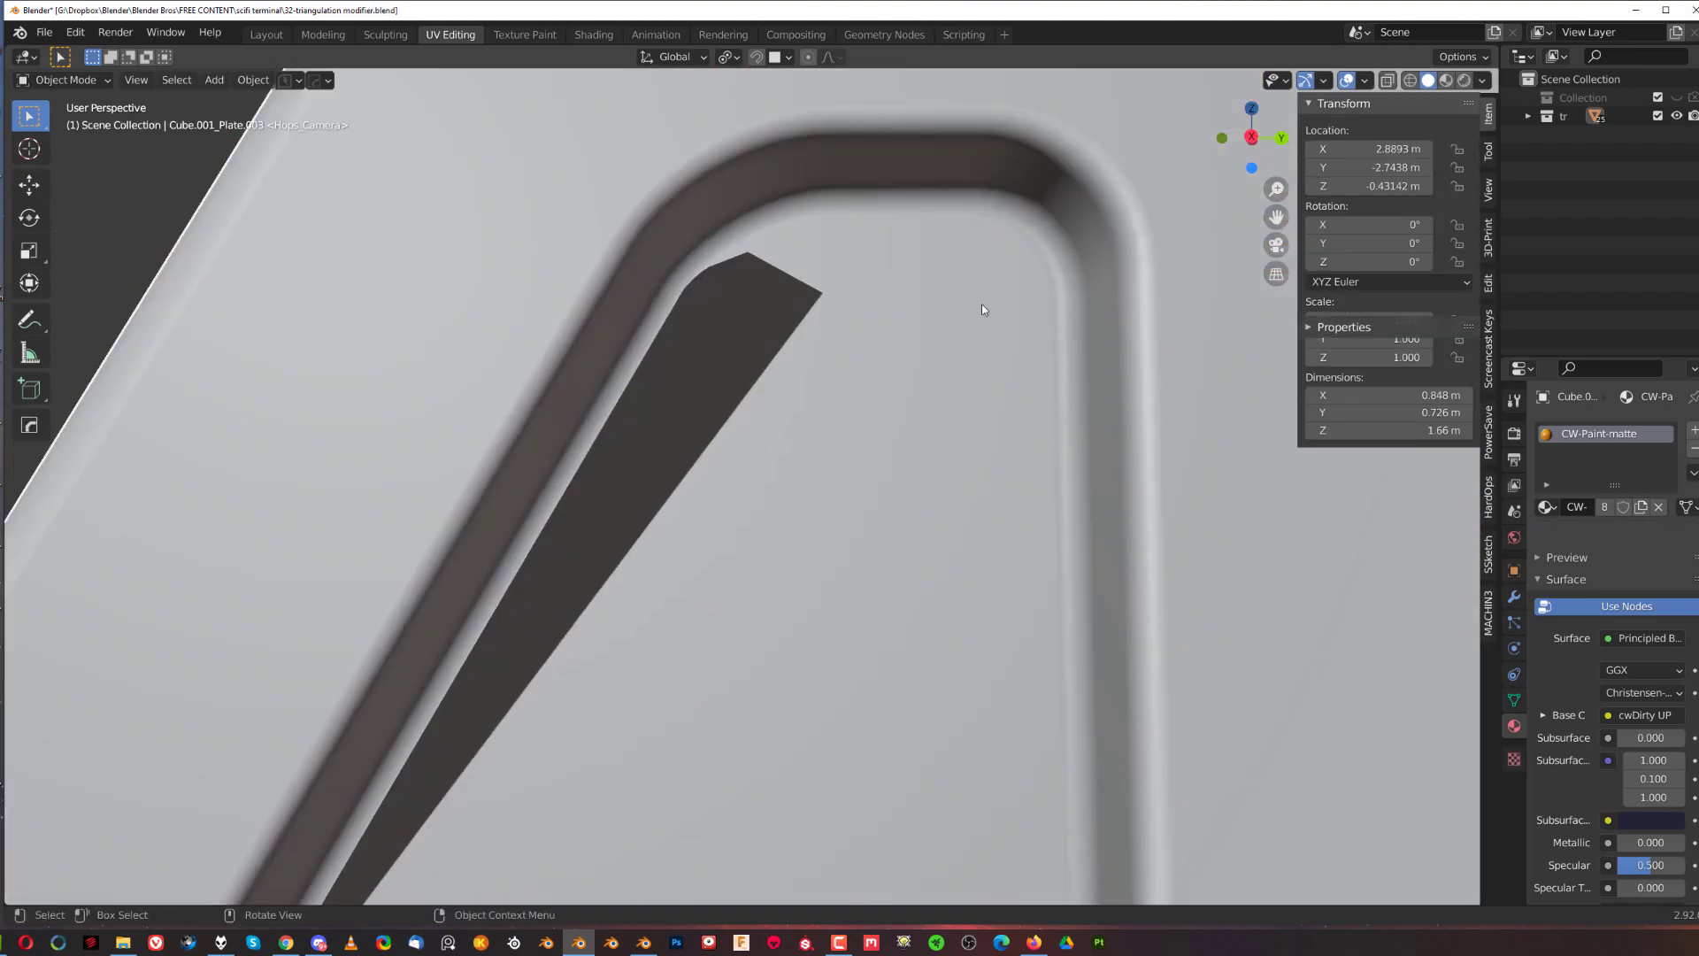
# Apply Visual Geometry to Mesh on the side panel and inspect the bevel edges around the slot's upper corners.
pyautogui.hotkey('ctrl', '`')
pyautogui.hotkey('ctrl', 'a')
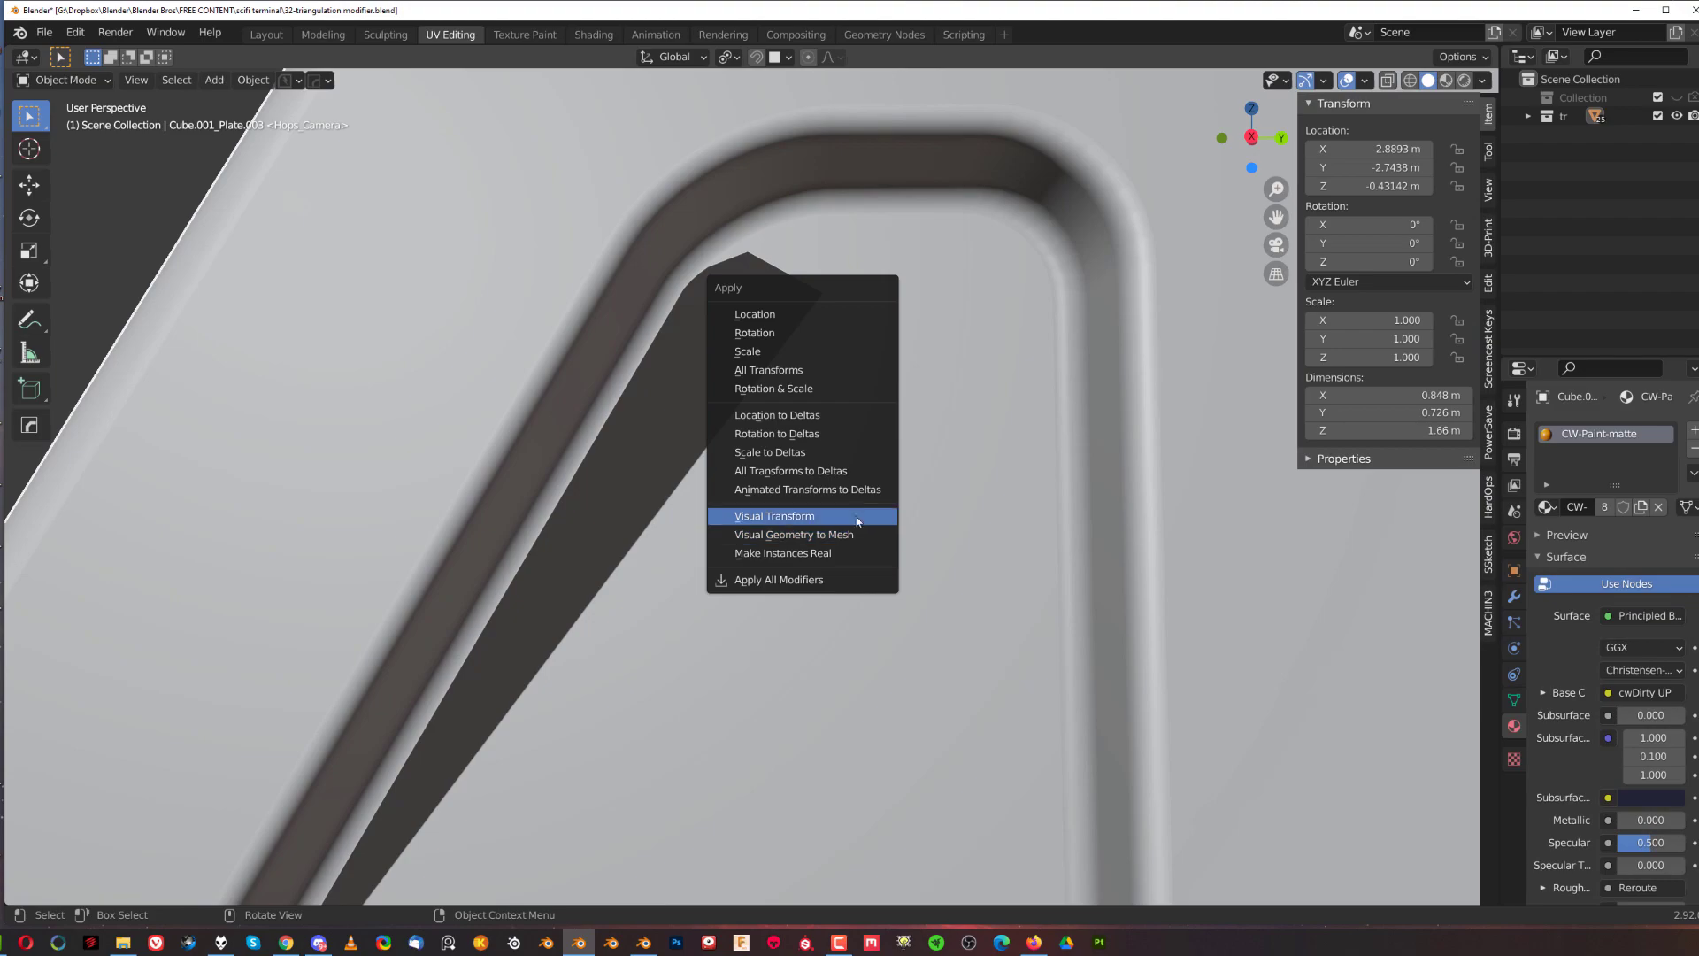
pyautogui.click(797, 533)
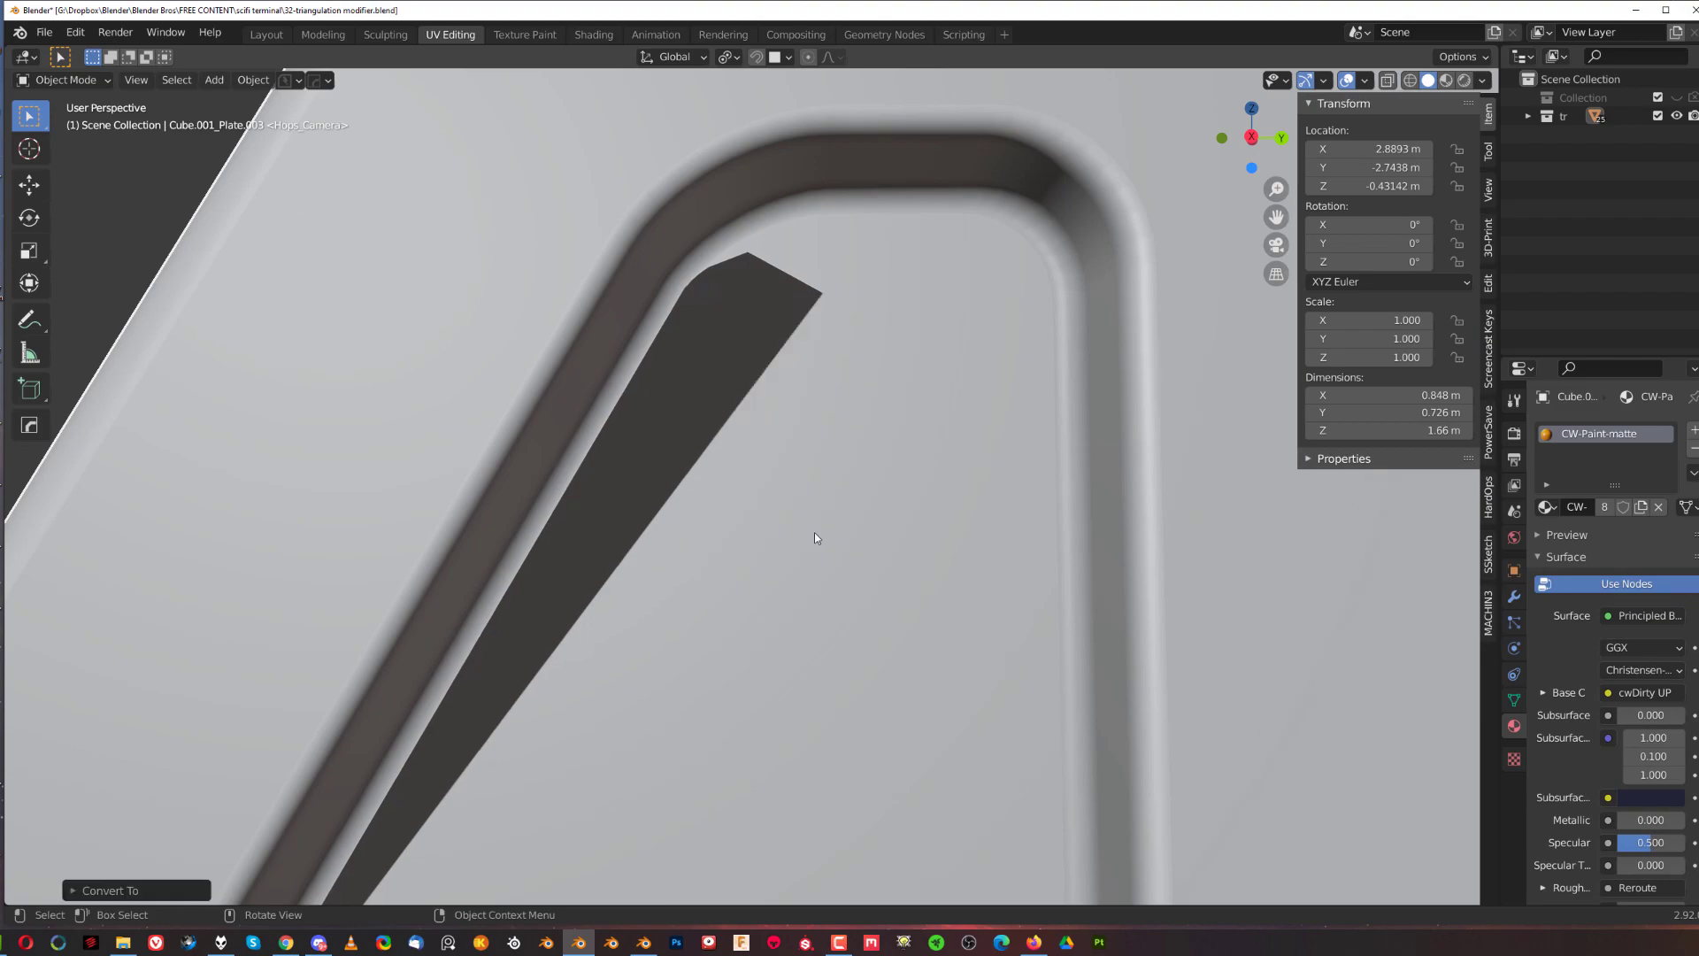
pyautogui.press('Tab')
pyautogui.scroll(2, 837, 439)
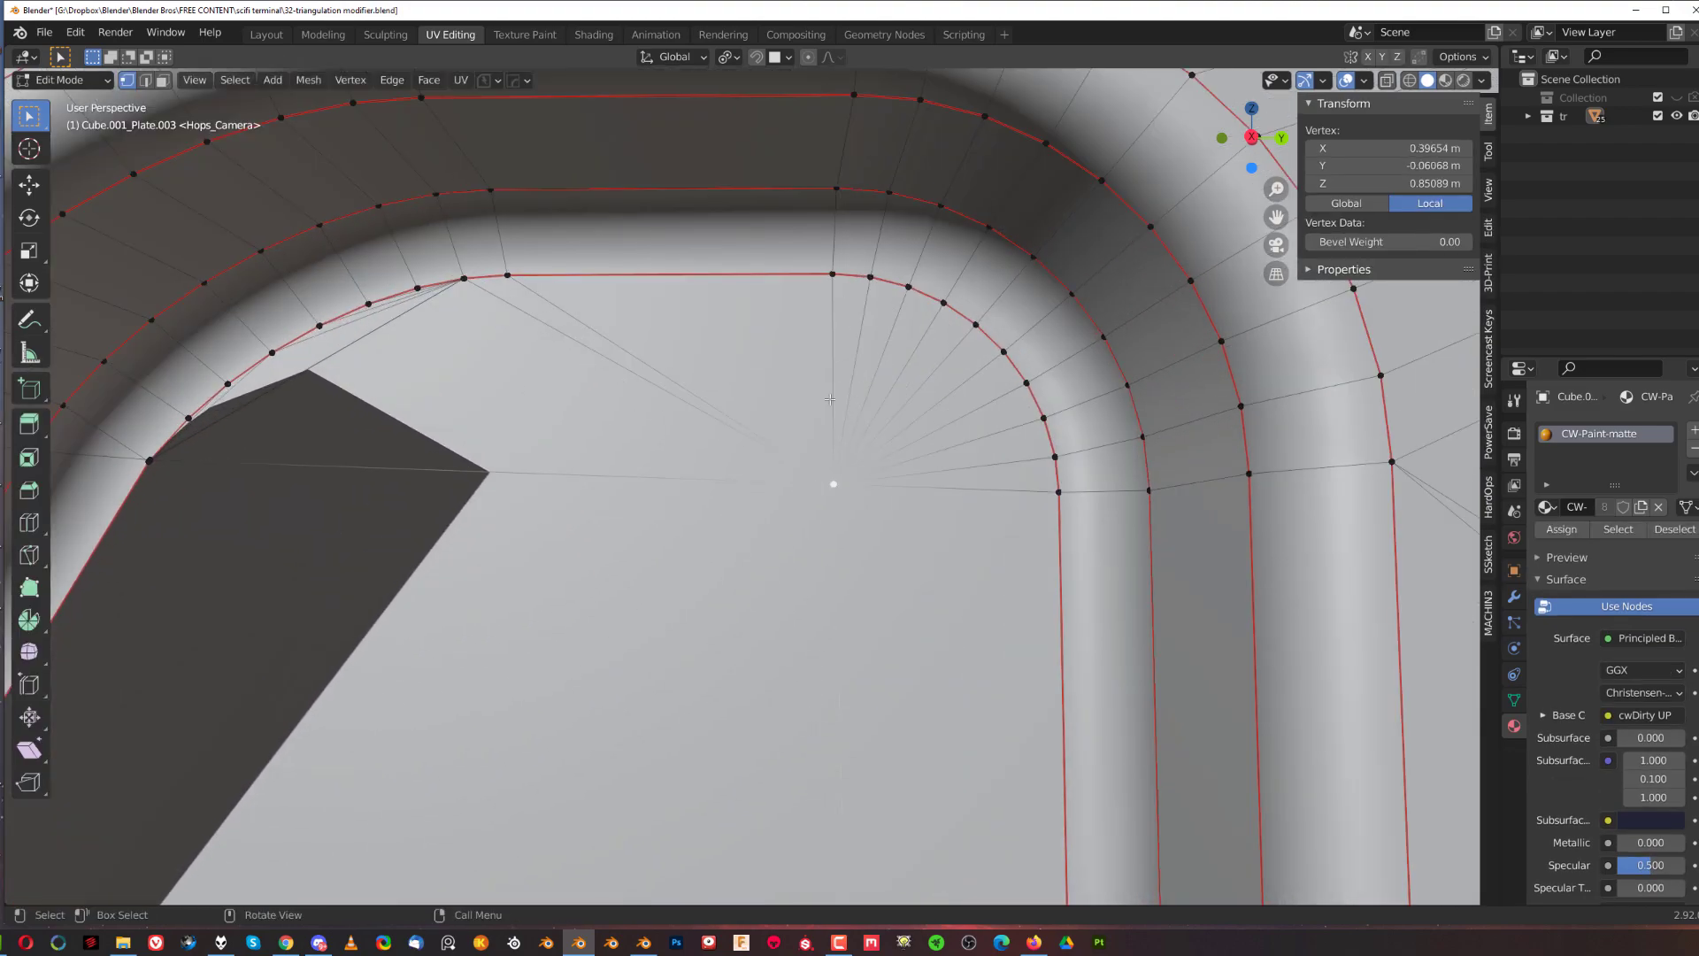
pyautogui.scroll(-4, 904, 449)
pyautogui.scroll(2, 783, 481)
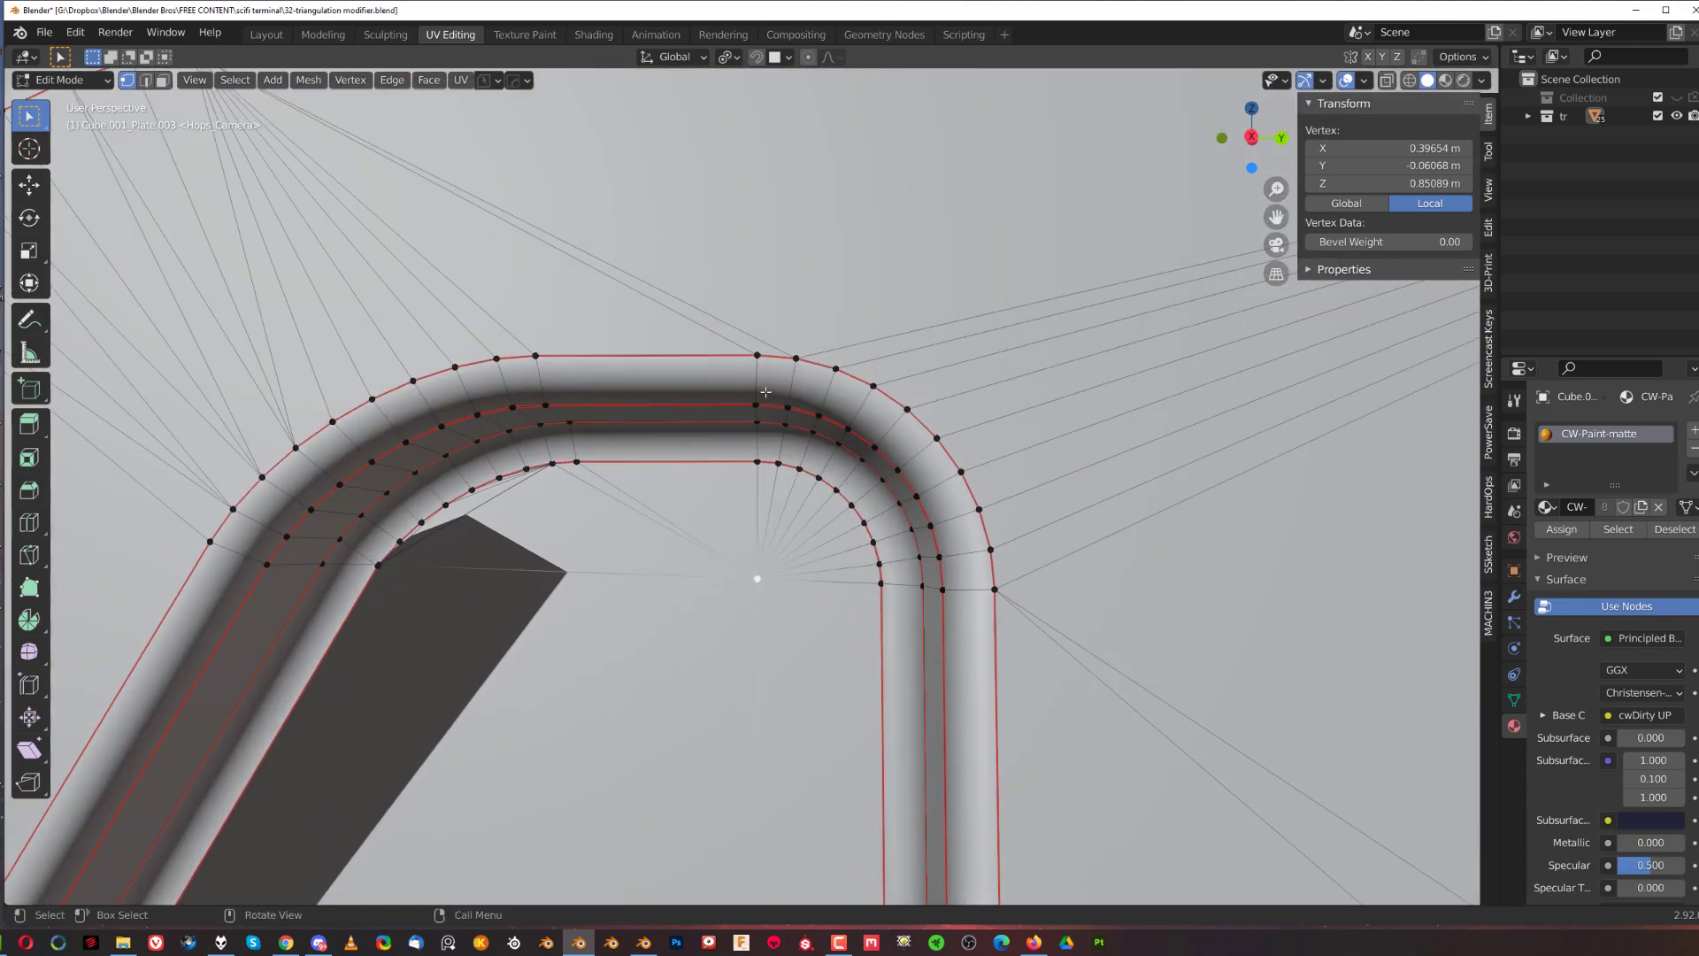
# Undo the side panel's Visual Geometry to Mesh conversion.
pyautogui.hotkey('ctrl', 'z')
pyautogui.hotkey('ctrl', 'z')
pyautogui.scroll(-3, 841, 447)
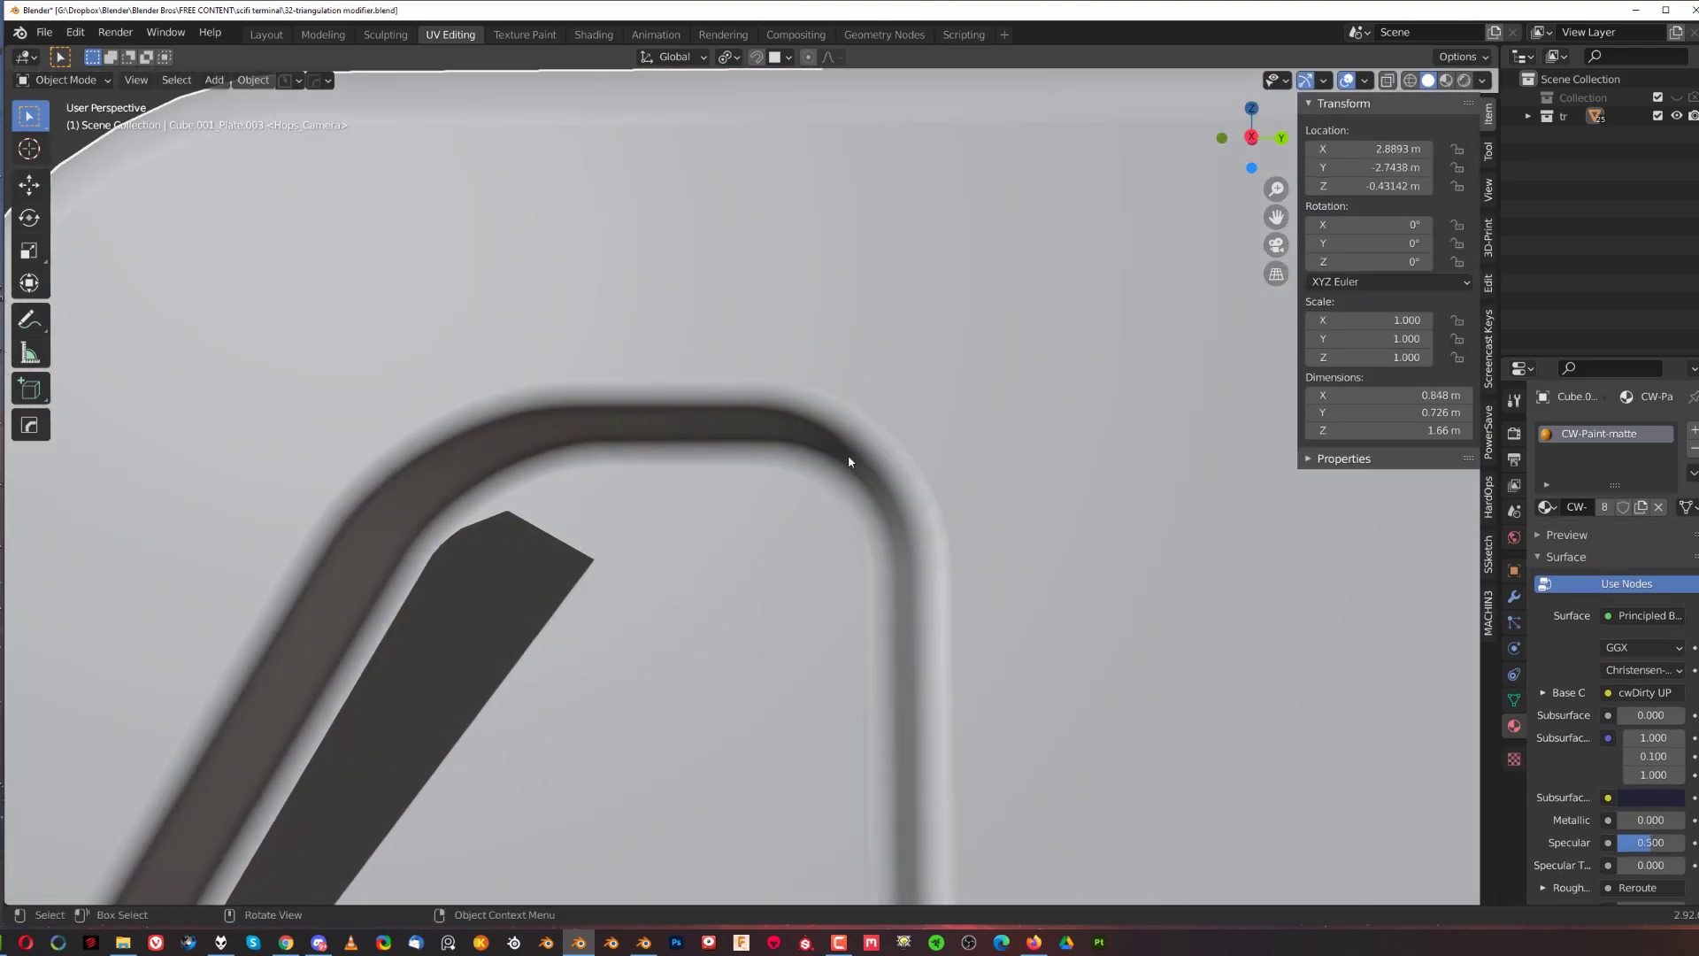
# Knife-cut from the slot's upper corner curve to the panel's top edge, and from the curve's lower end to the panel's outer top corner.
pyautogui.press('Tab')
pyautogui.scroll(3, 564, 480)
pyautogui.press('k')
pyautogui.click(784, 470)
pyautogui.click(811, 129)
pyautogui.scroll(-2, 832, 230)
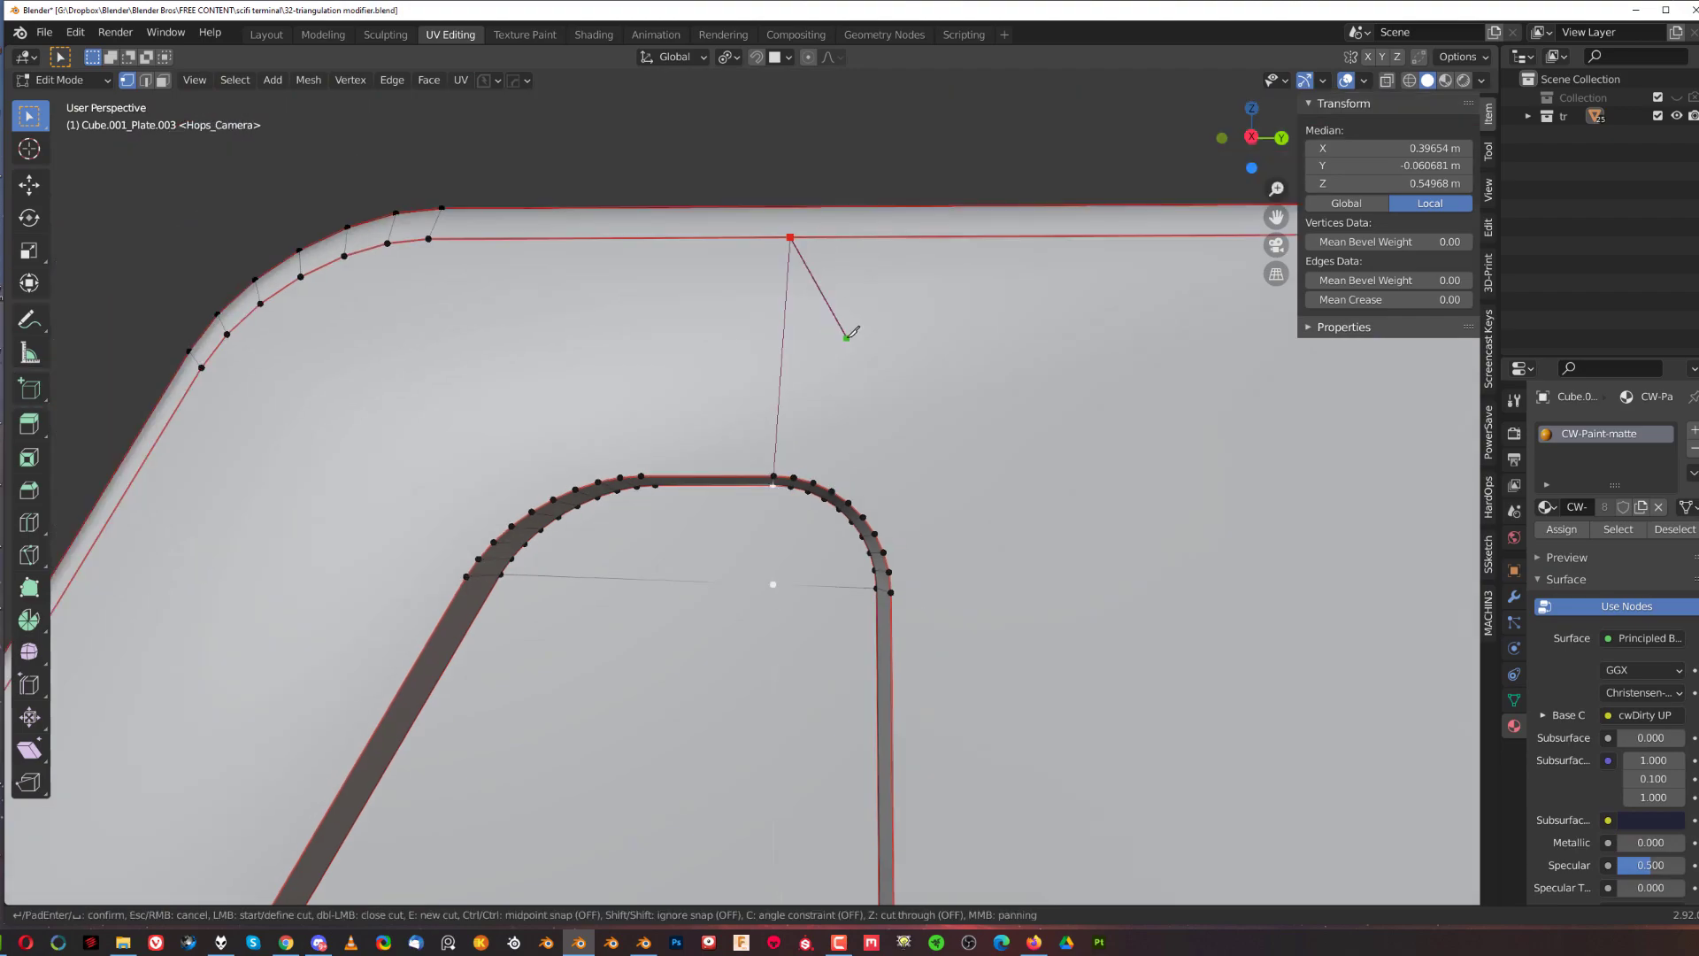
pyautogui.keyDown('shift'); pyautogui.moveTo(1009, 618); pyautogui.dragTo(788, 519, button='middle'); pyautogui.keyUp('shift')
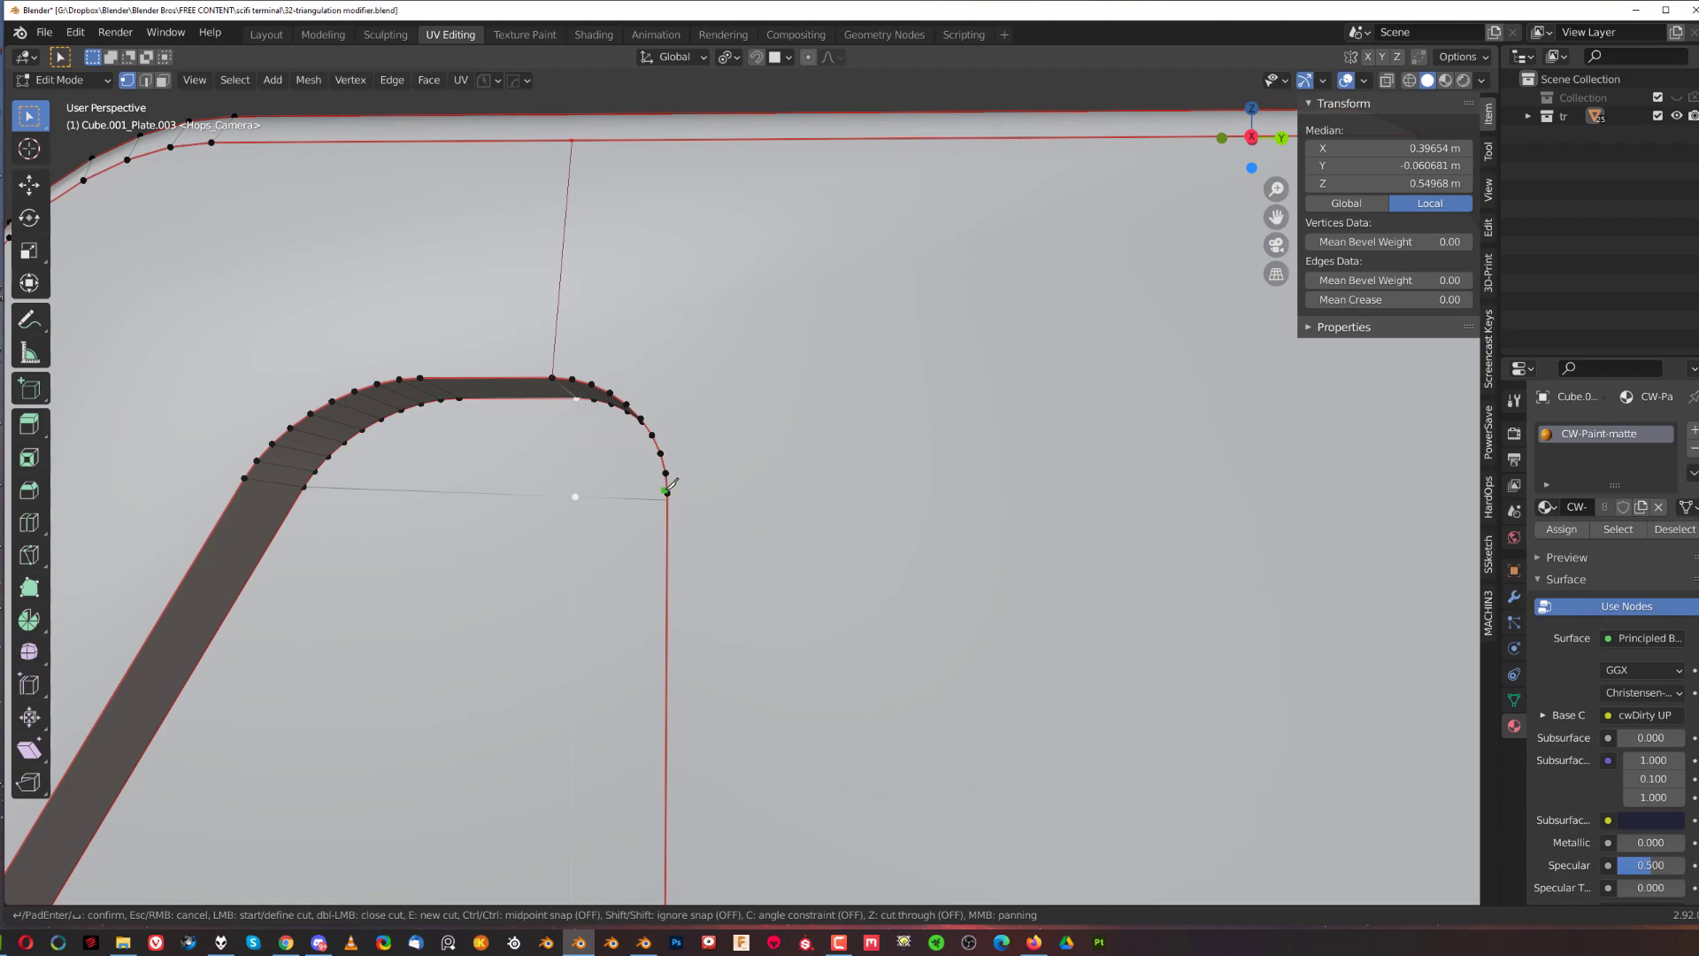
pyautogui.scroll(-3, 703, 497)
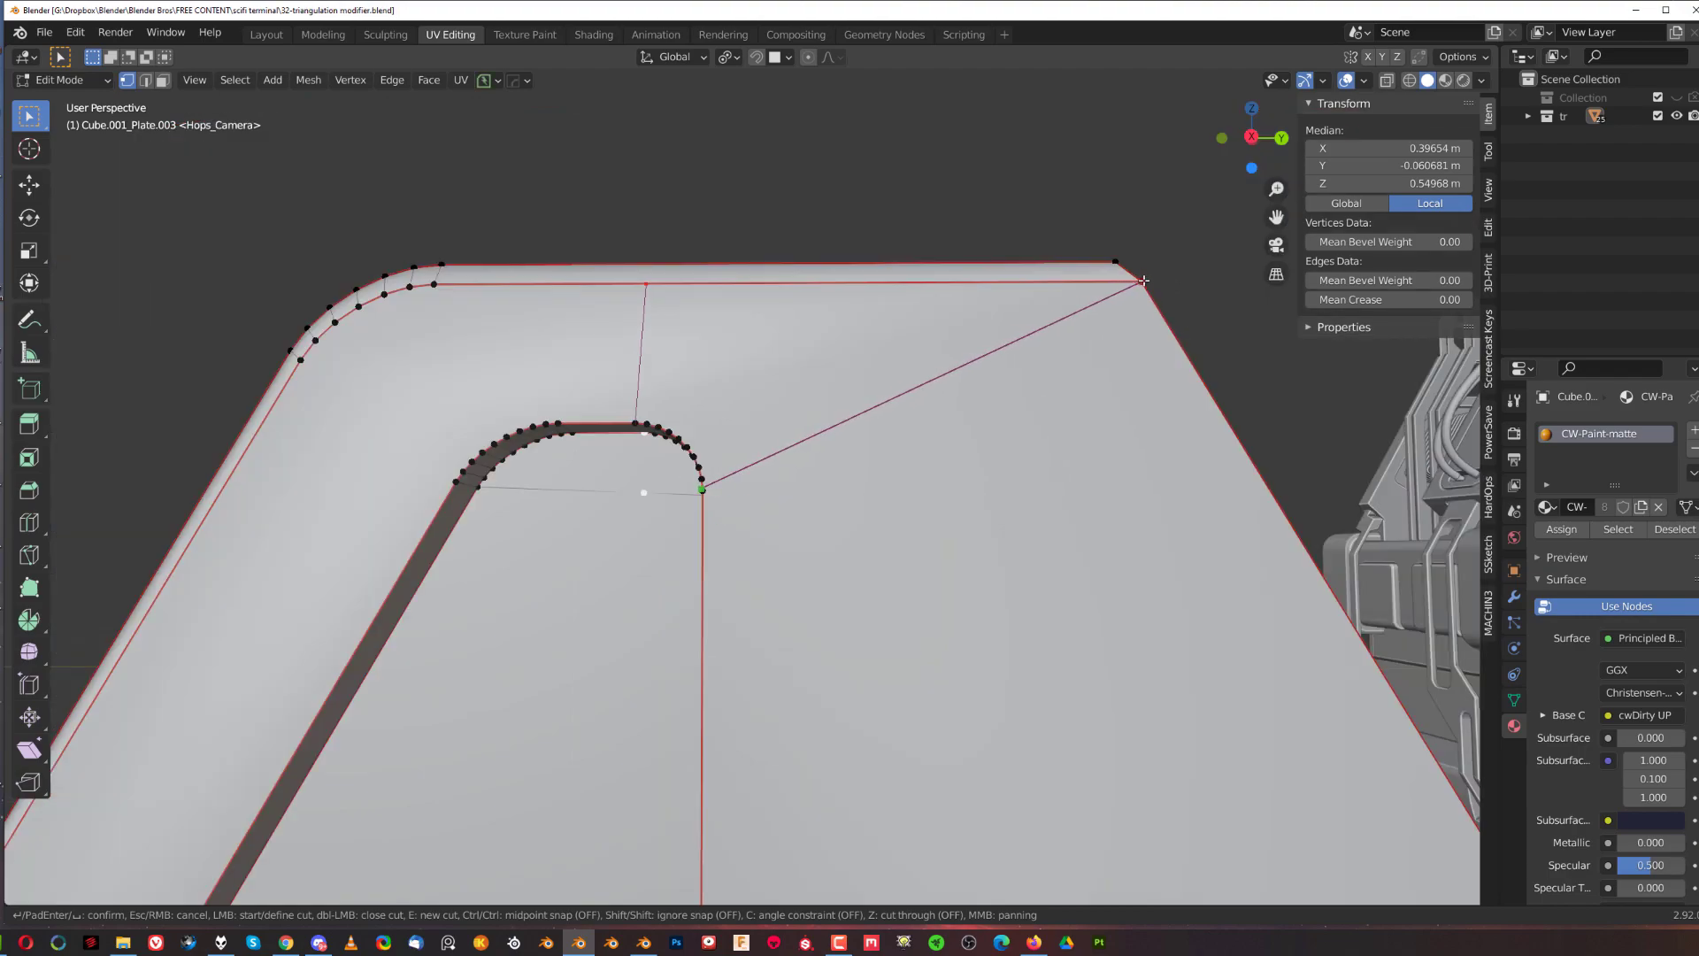
pyautogui.click(1143, 282)
pyautogui.press('Return')
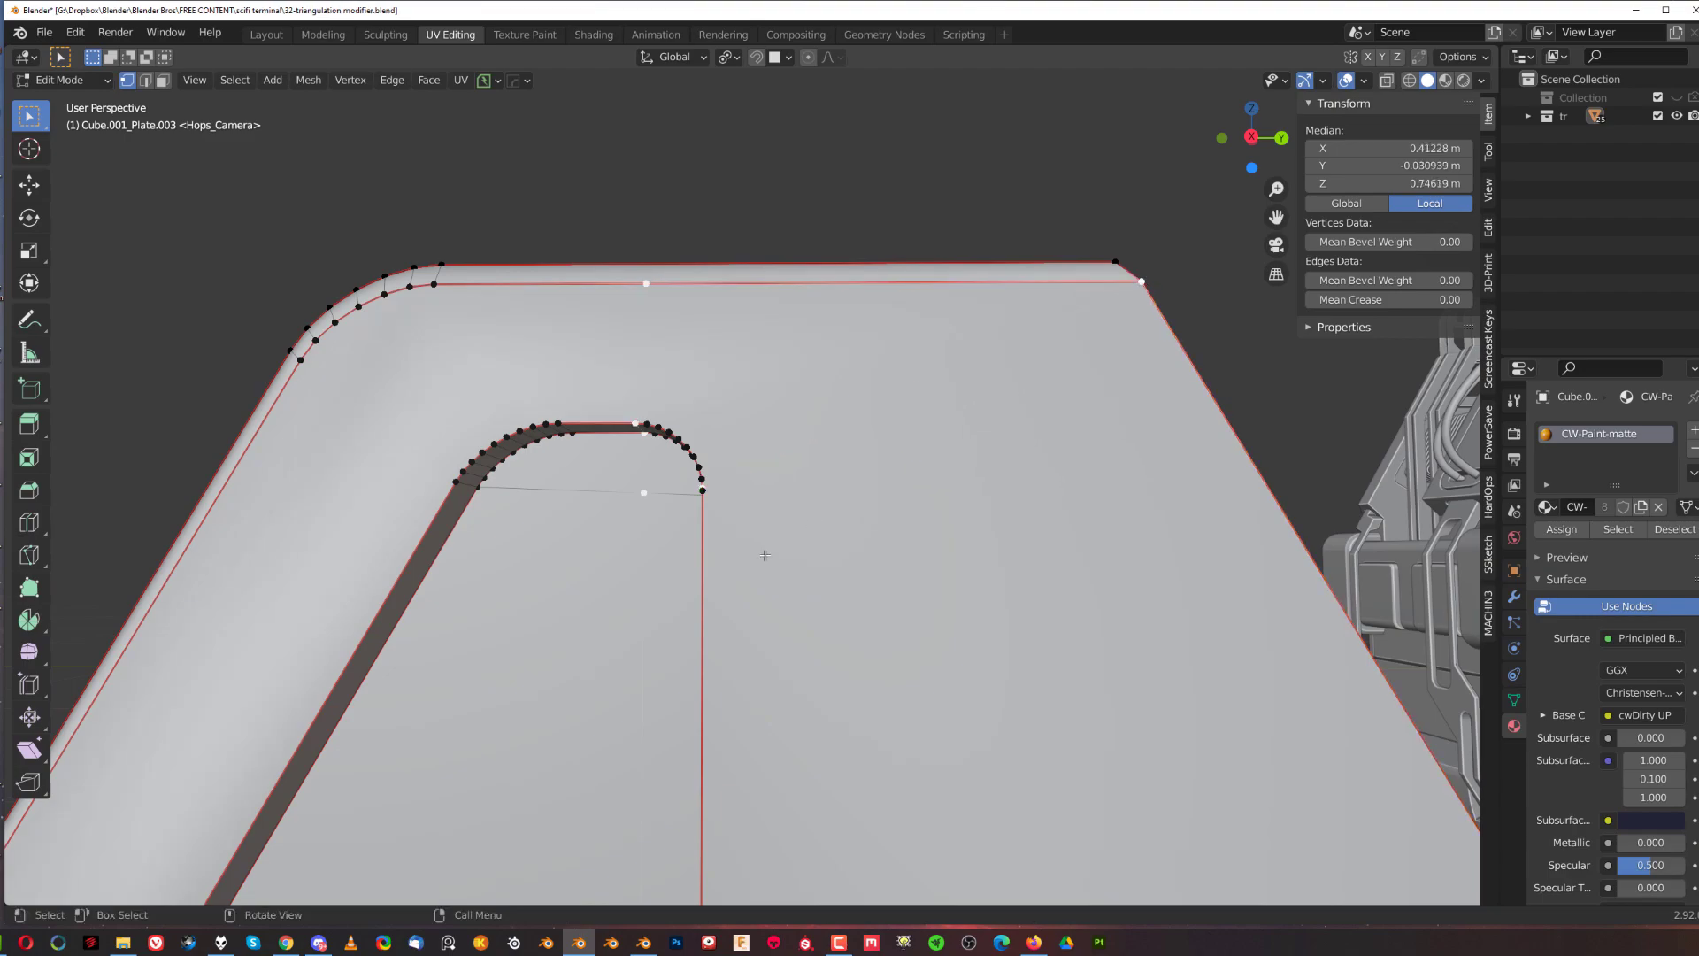
# Merge the stray neighbouring vertices at the lower end of the slot's outer corner curve.
pyautogui.scroll(6, 483, 563)
pyautogui.keyDown('shift'); pyautogui.click(444, 512); pyautogui.keyUp('shift')
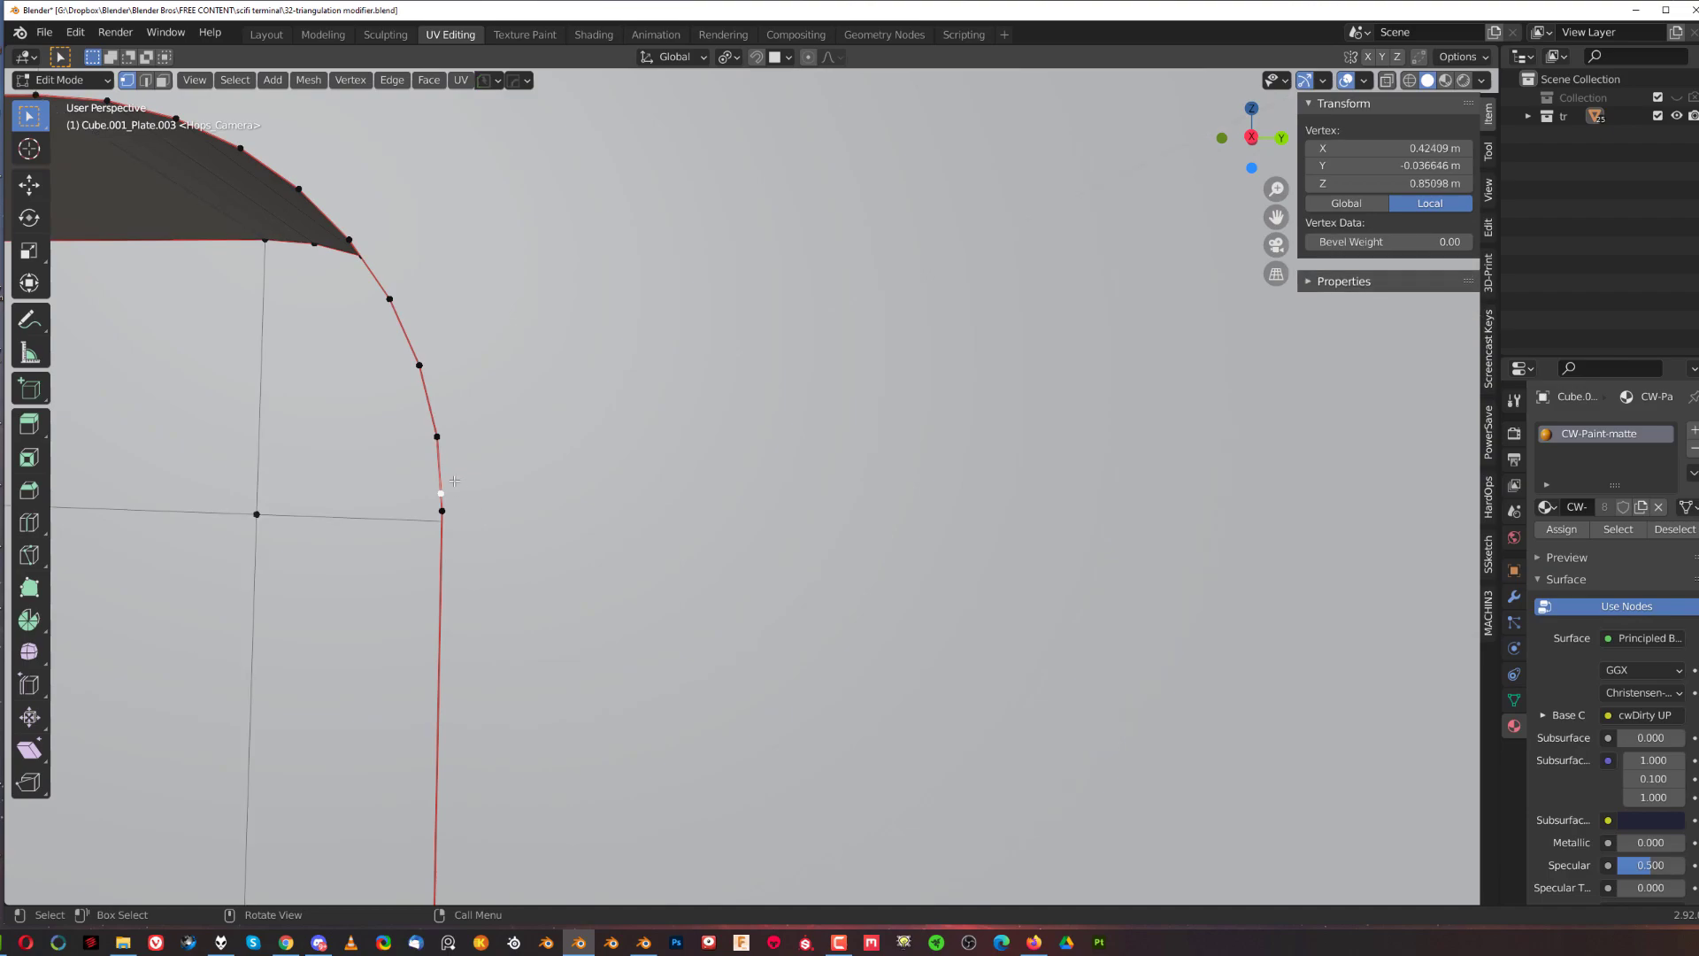
pyautogui.press('1')
pyautogui.scroll(-5, 531, 580)
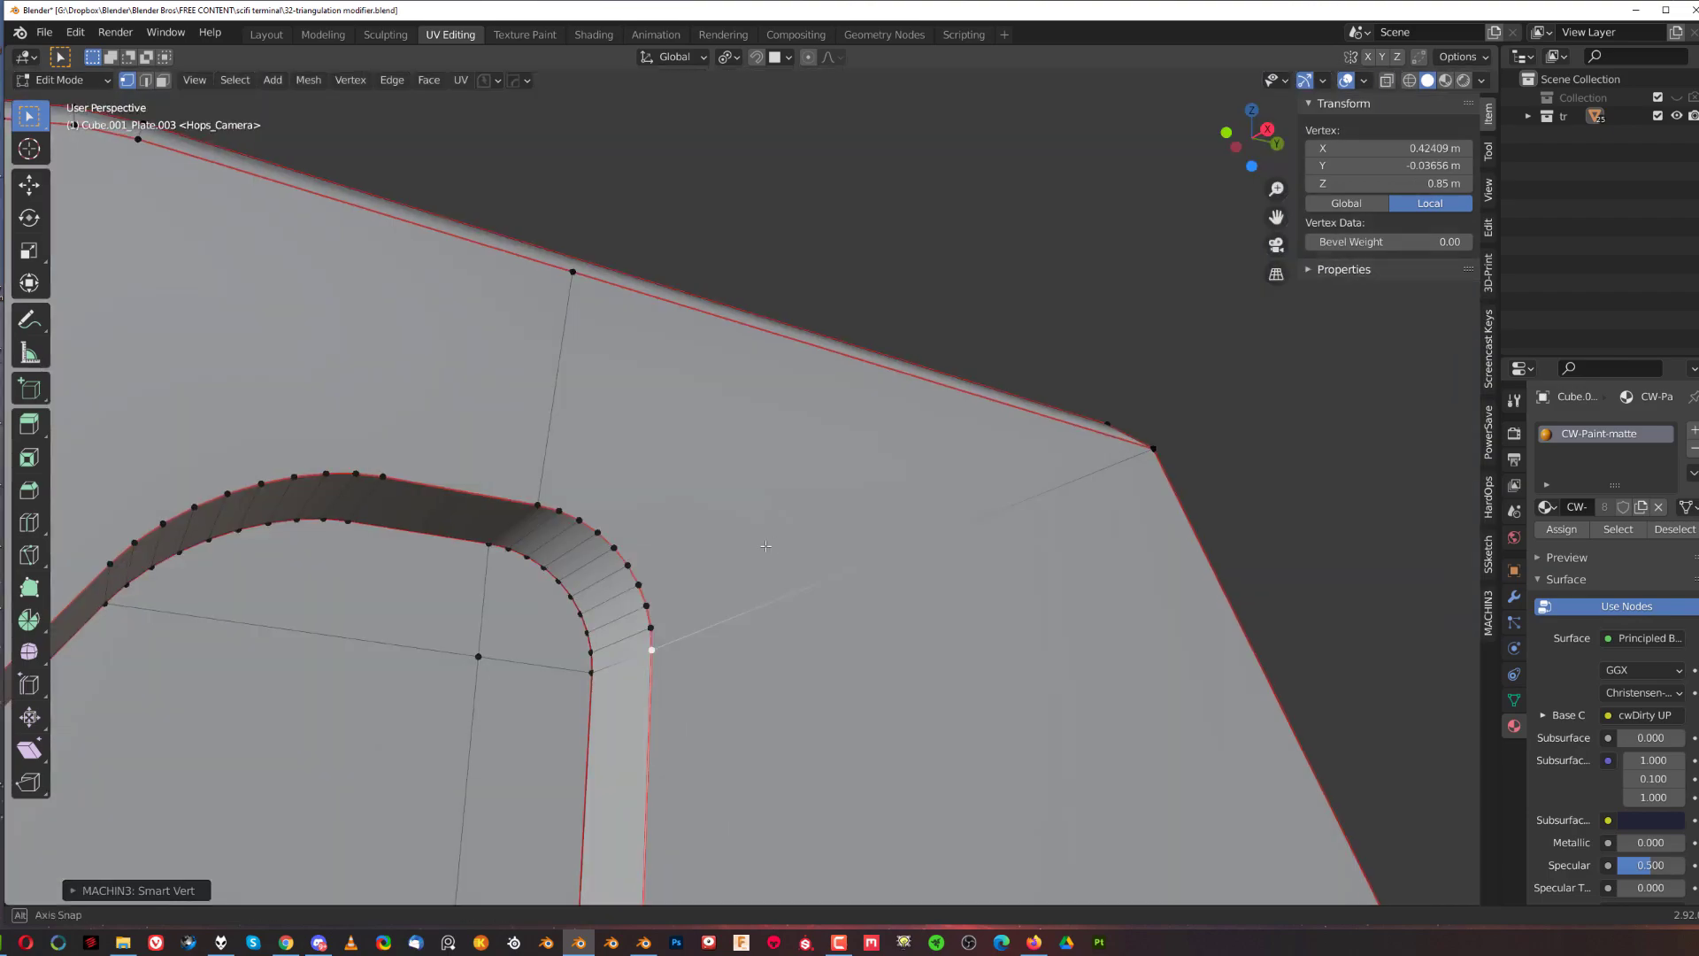
# Knife-cut from the panel's top-edge vertex to the diagonal support edge, and from the slot curve's middle across that cut to the top edge.
pyautogui.moveTo(844, 443); pyautogui.dragTo(821, 408, button='middle')
pyautogui.press('k')
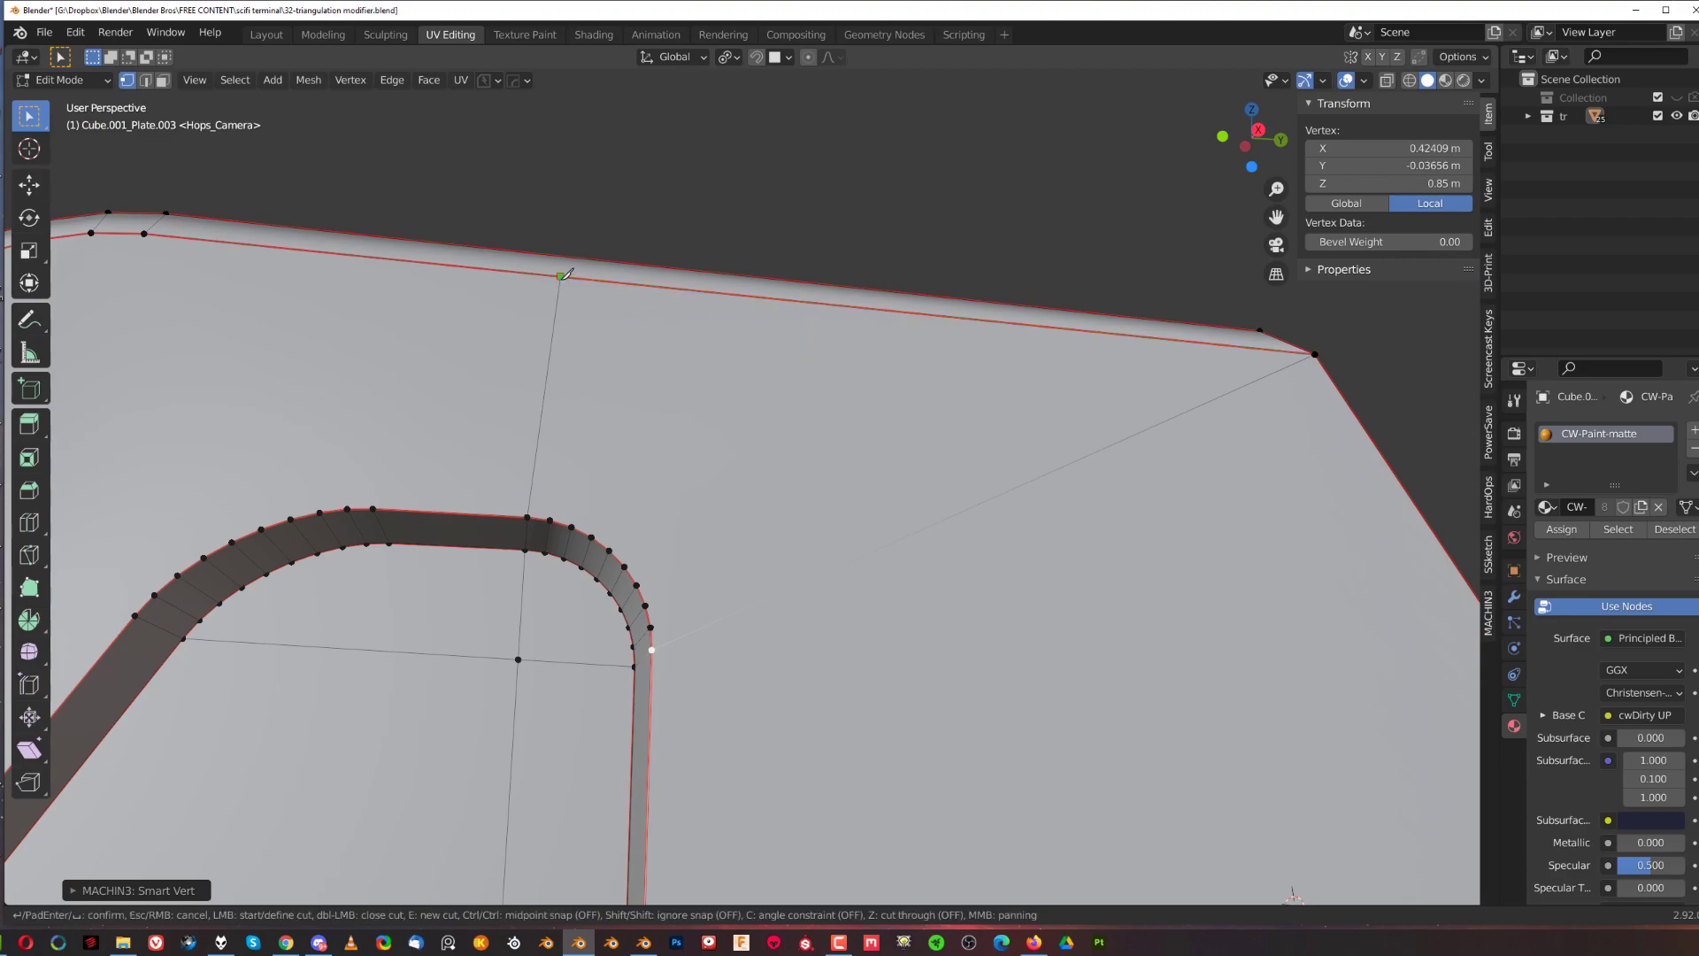
pyautogui.click(883, 546)
pyautogui.press('Return')
pyautogui.click(863, 311)
pyautogui.press('Return')
# Connect the three upper vertices of the slot's corner curve to the knife cuts' crossing vertex using Star Connect.
pyautogui.scroll(3, 453, 479)
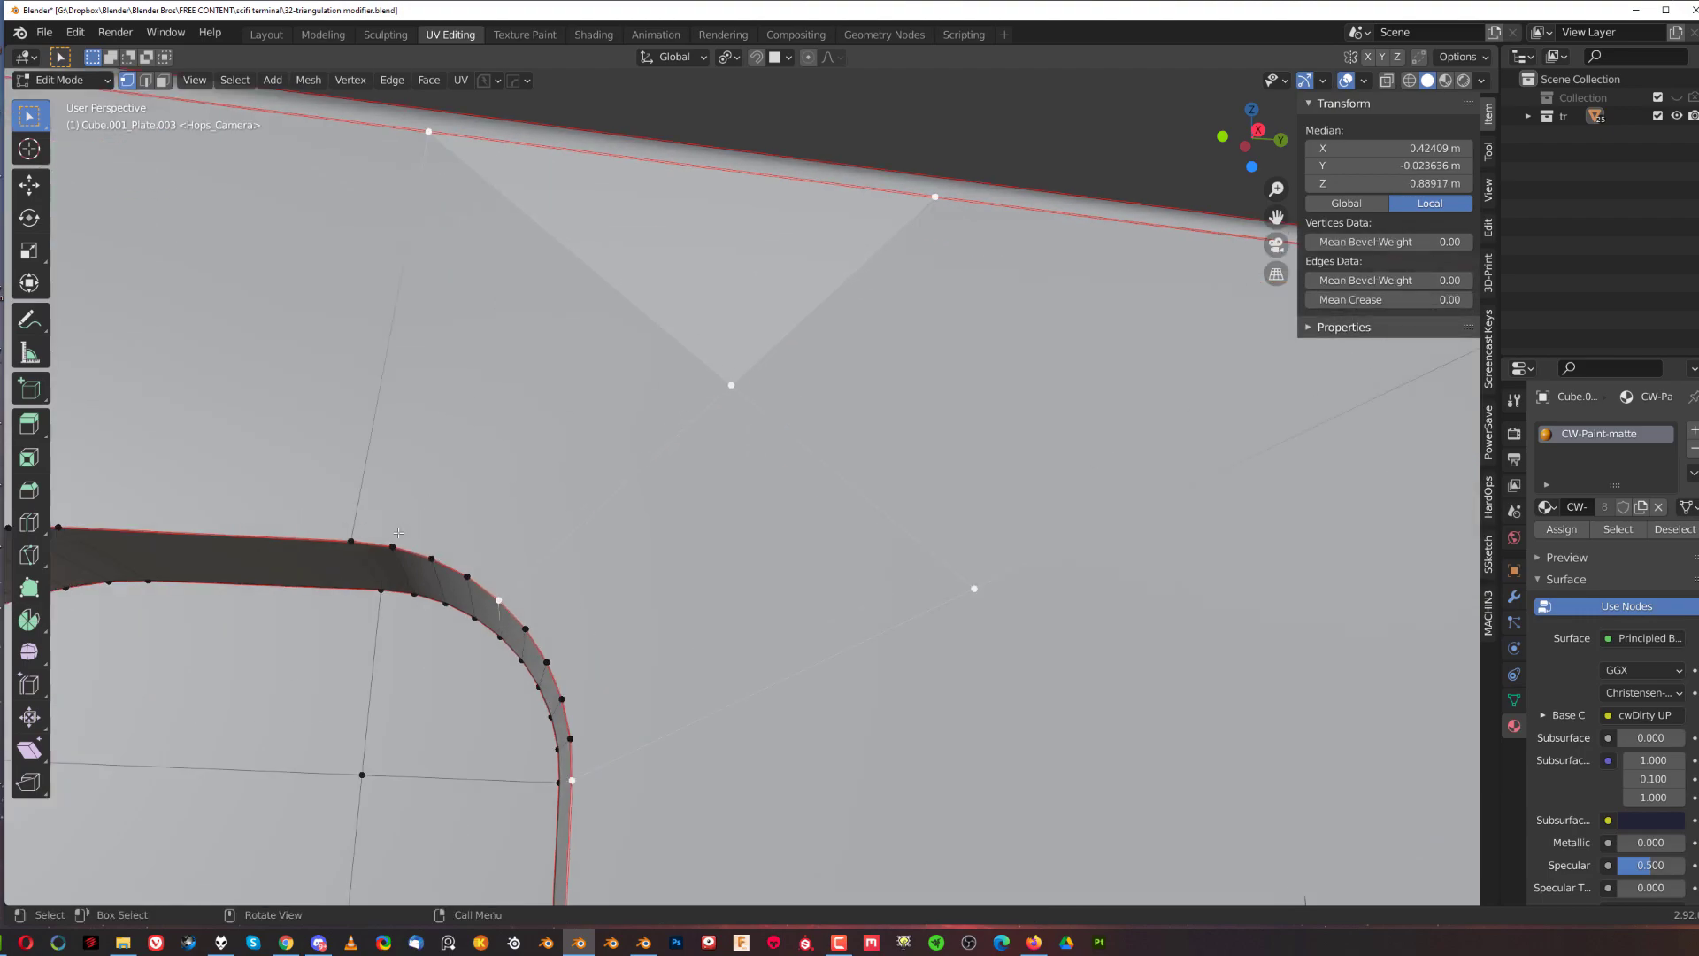
pyautogui.click(392, 546)
pyautogui.keyDown('ctrl'); pyautogui.click(466, 576); pyautogui.keyUp('ctrl')
pyautogui.keyDown('shift'); pyautogui.click(731, 385); pyautogui.keyUp('shift')
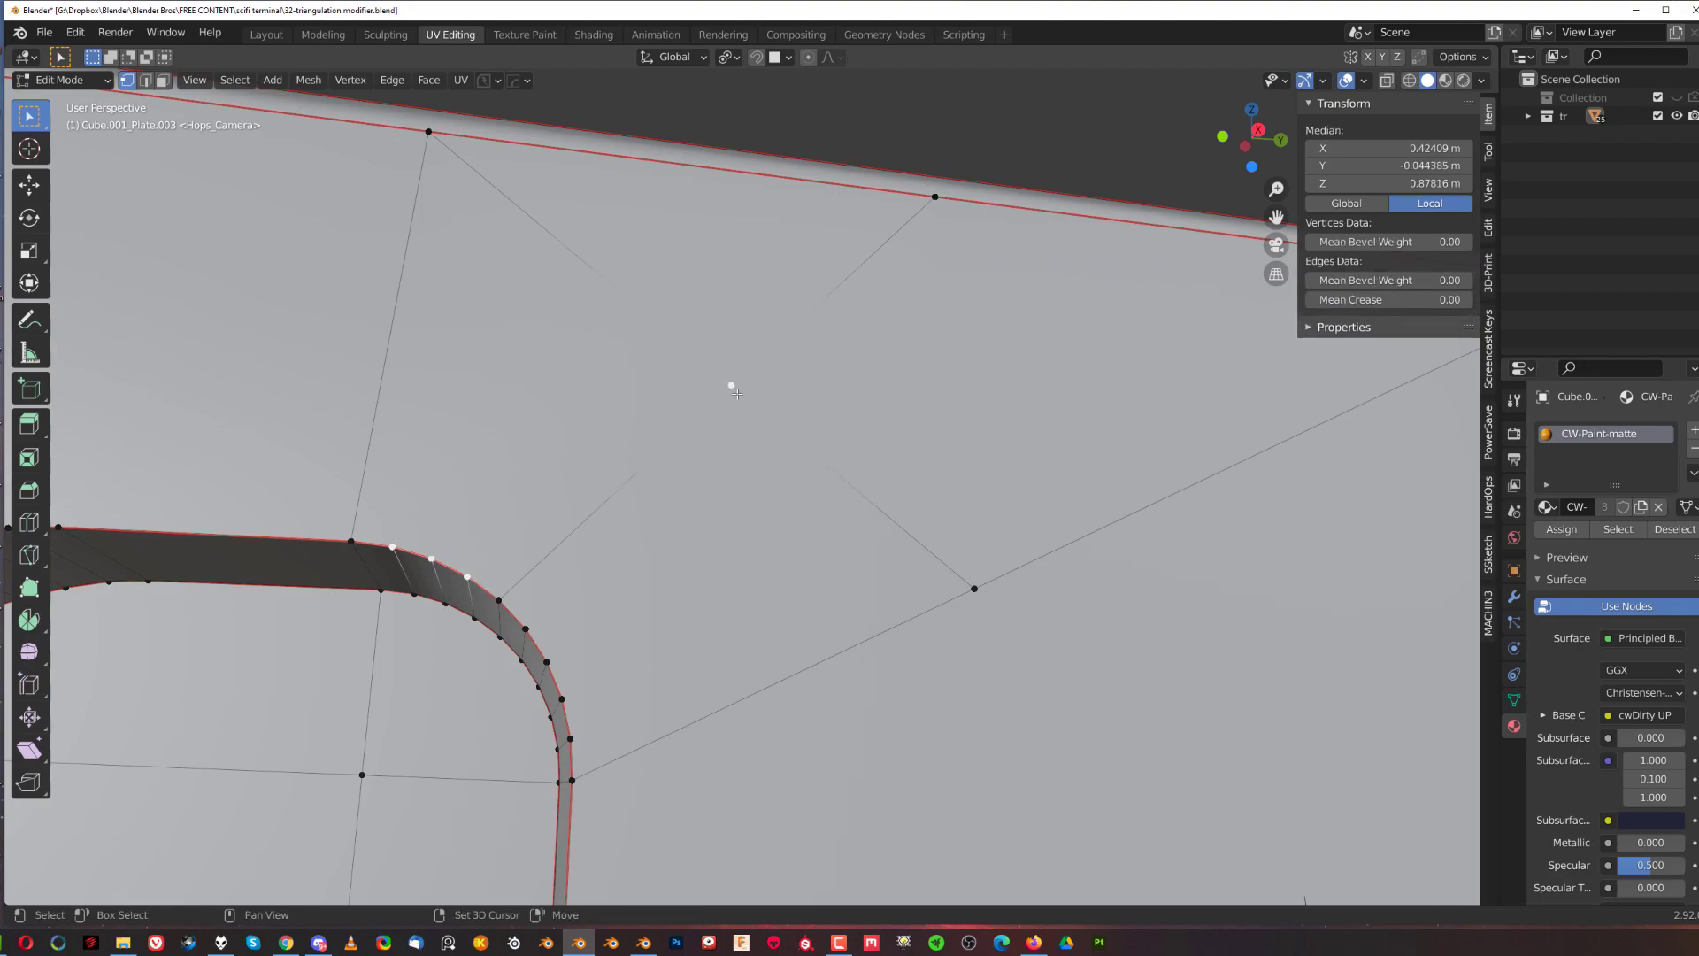
pyautogui.press('q')
pyautogui.moveTo(672, 503)
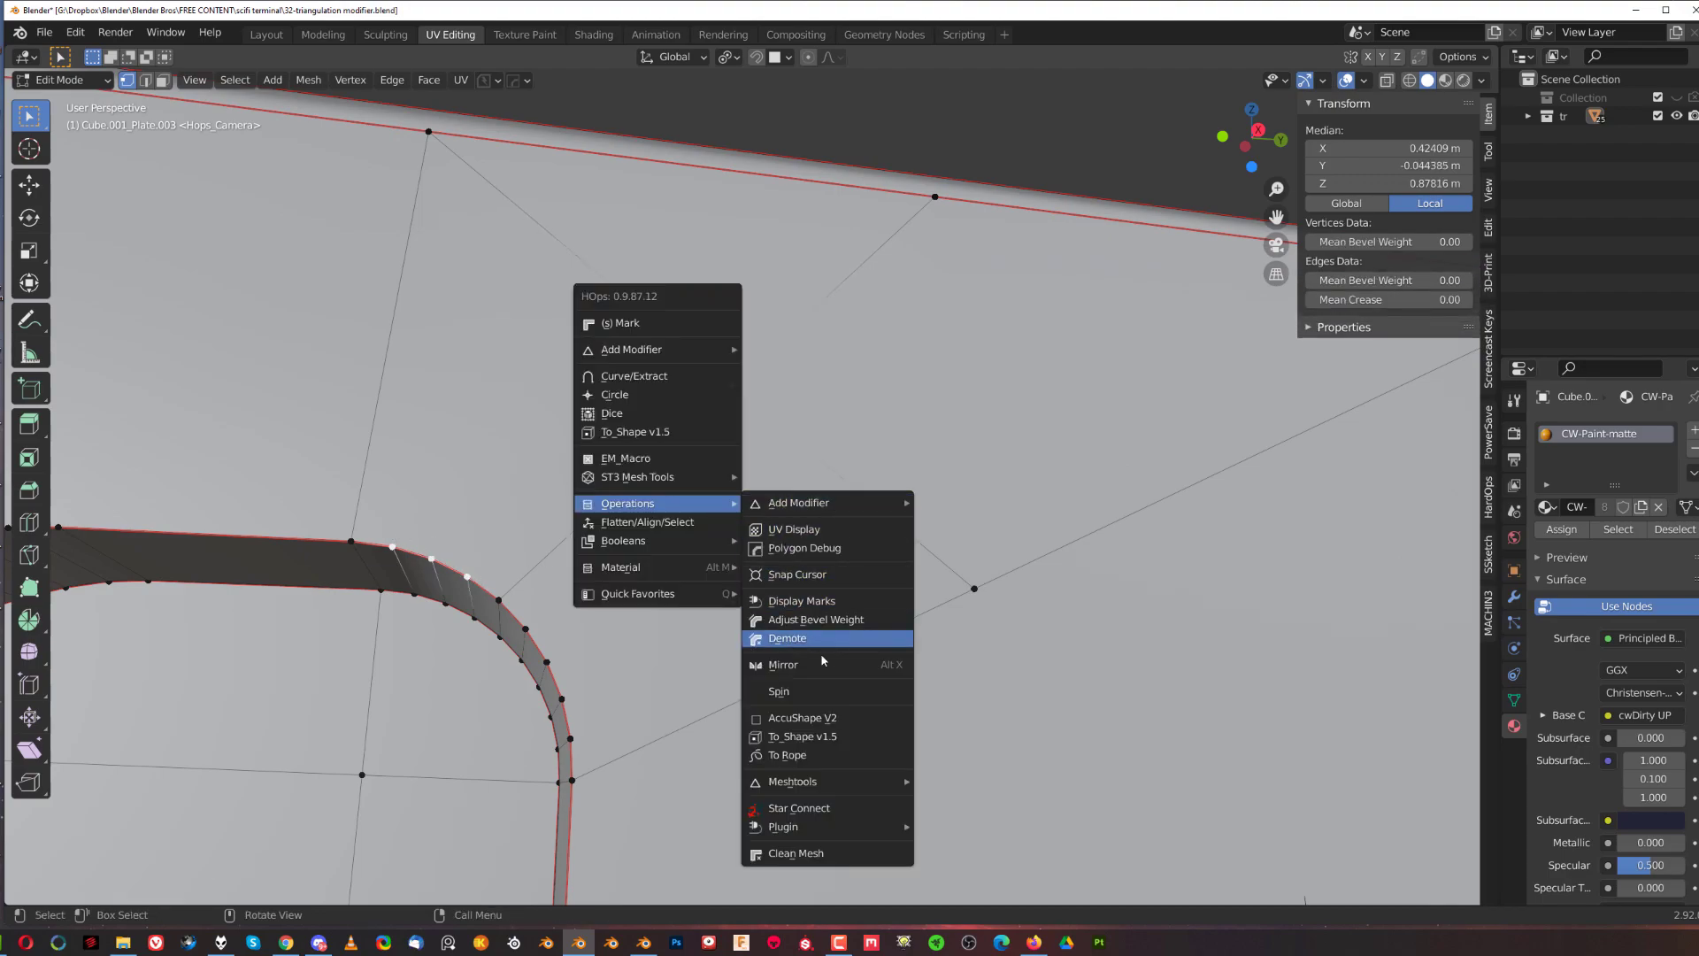
pyautogui.click(836, 806)
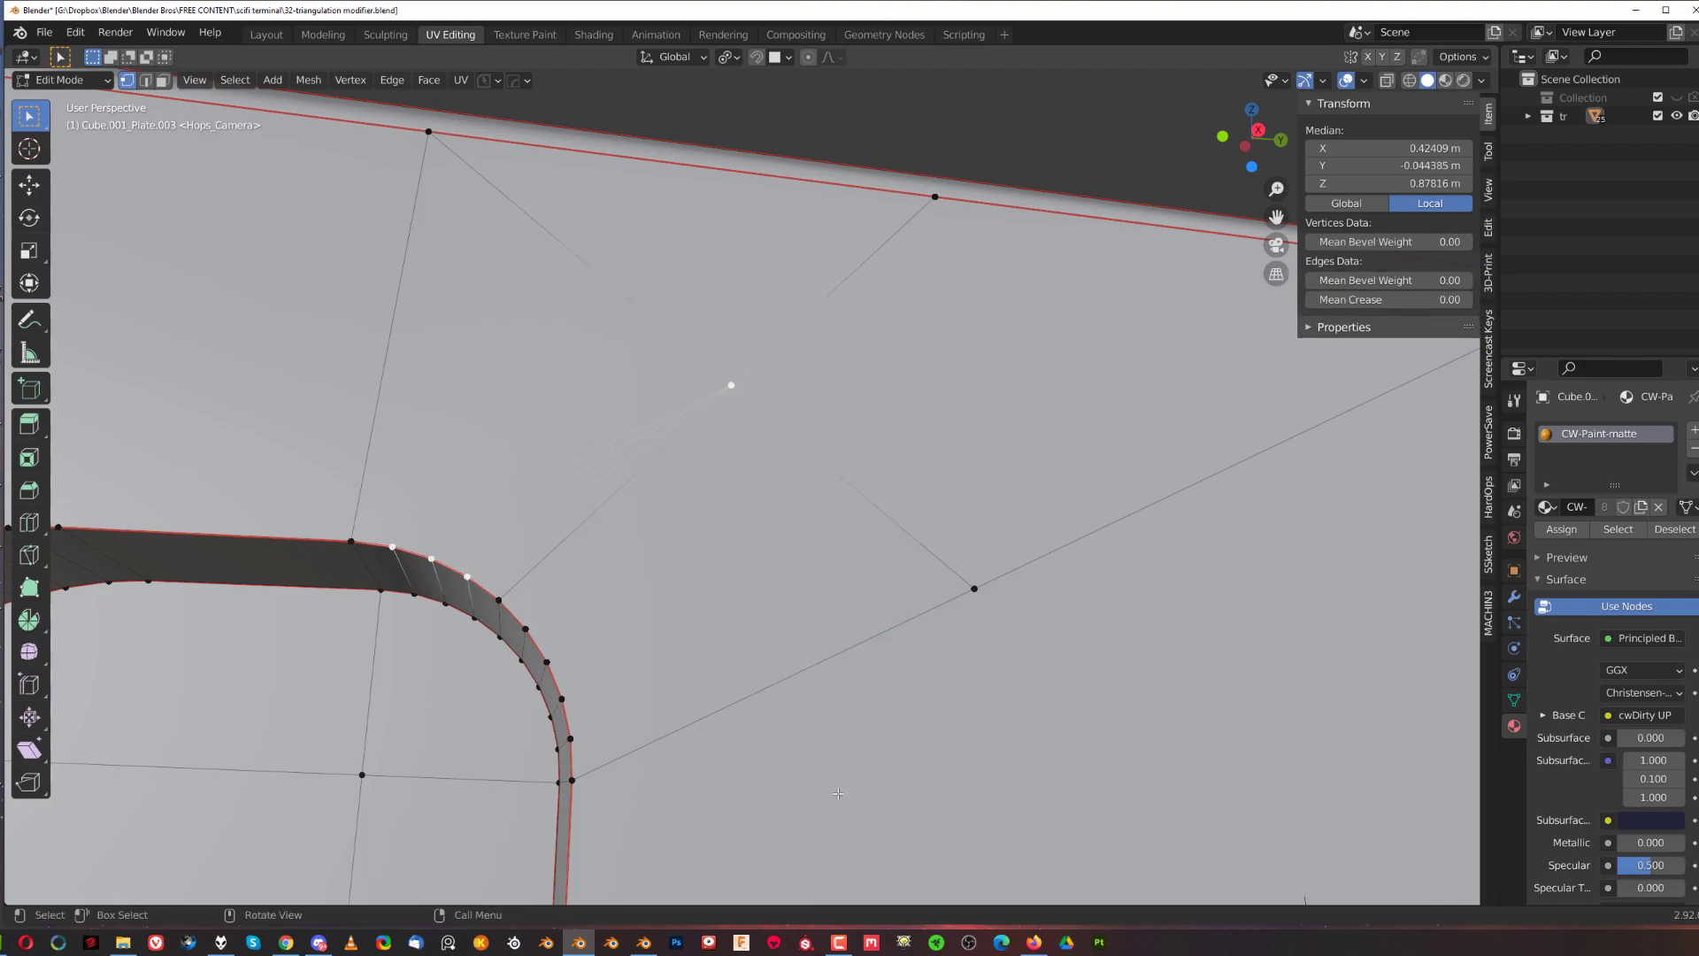
# Star Connect the four lower vertices of the slot's corner curve to the vertex on the diagonal support edge.
pyautogui.click(568, 739)
pyautogui.keyDown('ctrl'); pyautogui.click(526, 628); pyautogui.keyUp('ctrl')
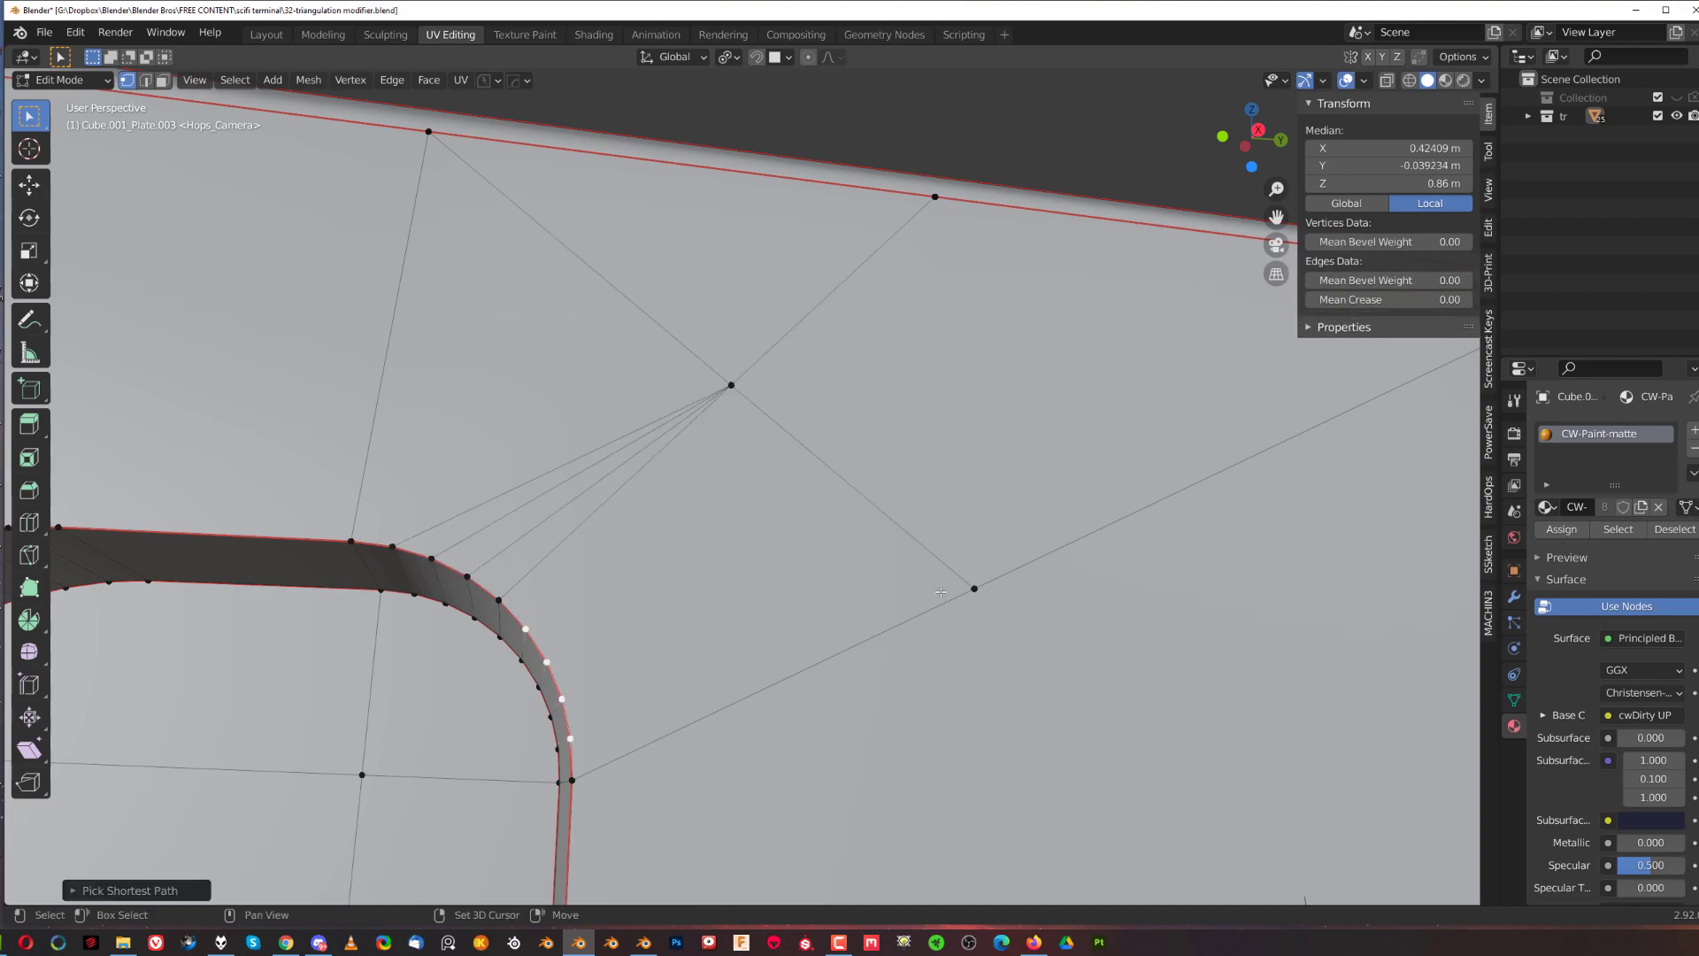
pyautogui.keyDown('shift'); pyautogui.click(946, 592); pyautogui.keyUp('shift')
pyautogui.press('q')
pyautogui.press('s')
pyautogui.press('q')
pyautogui.moveTo(885, 752)
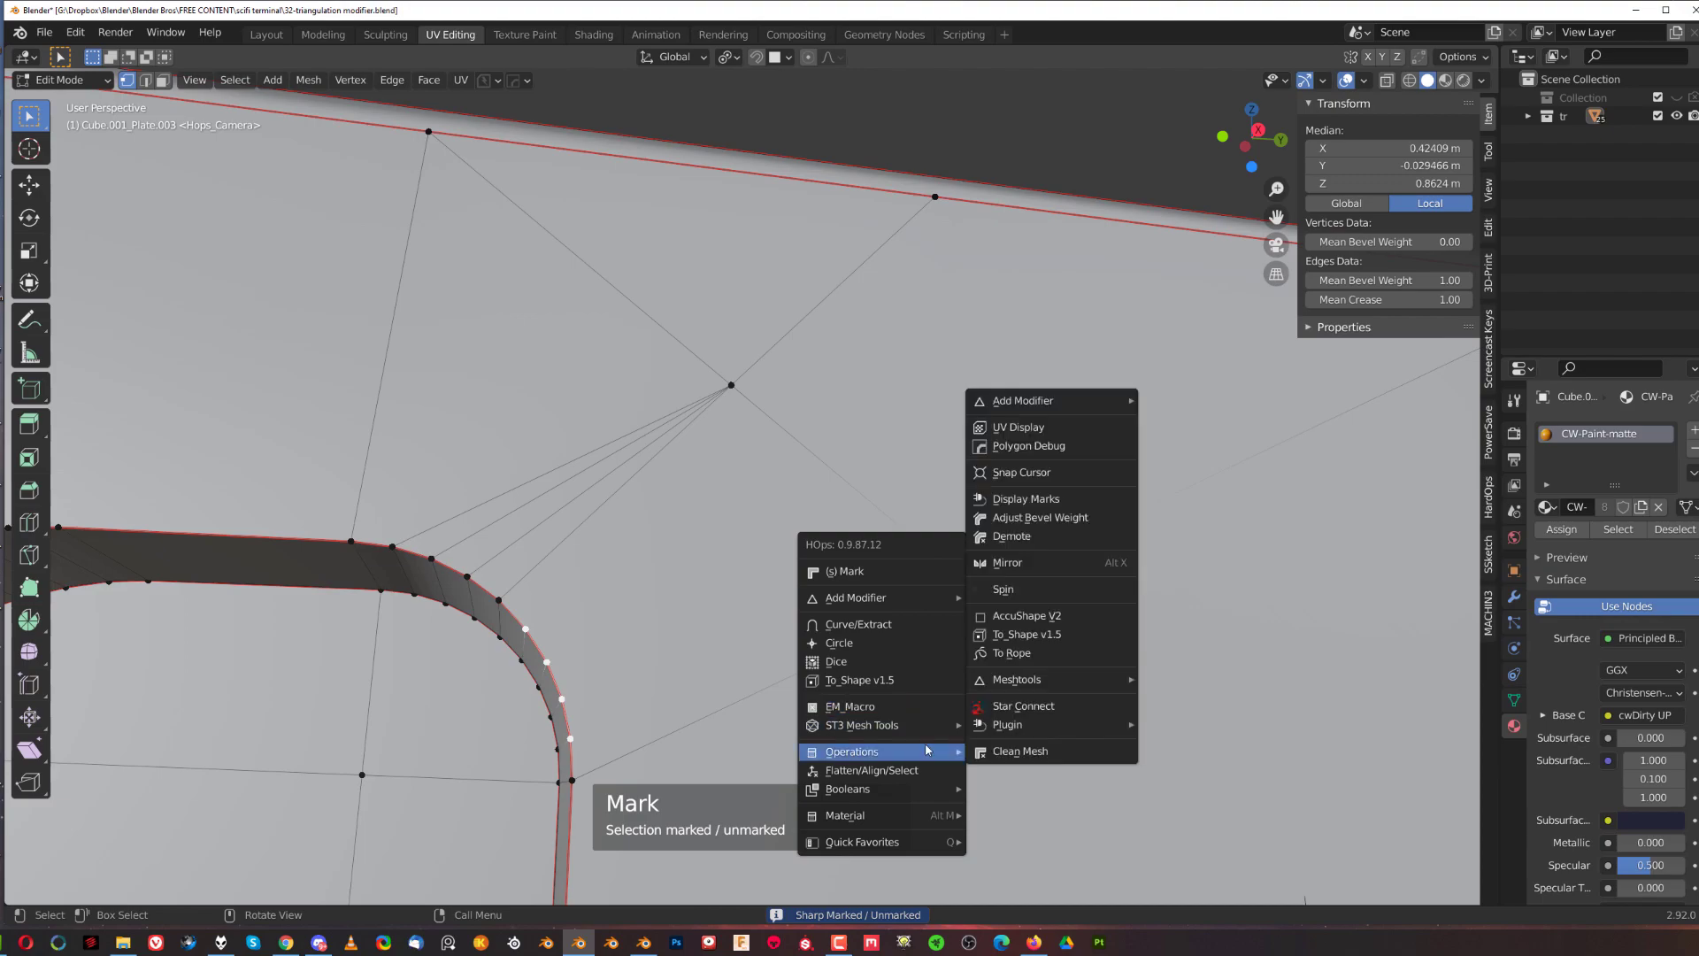
pyautogui.click(1017, 706)
# Apply Visual Geometry to Mesh on the side panel and inspect the bevel topology around the slot's upper corner.
pyautogui.press('Tab')
pyautogui.hotkey('ctrl', 'a')
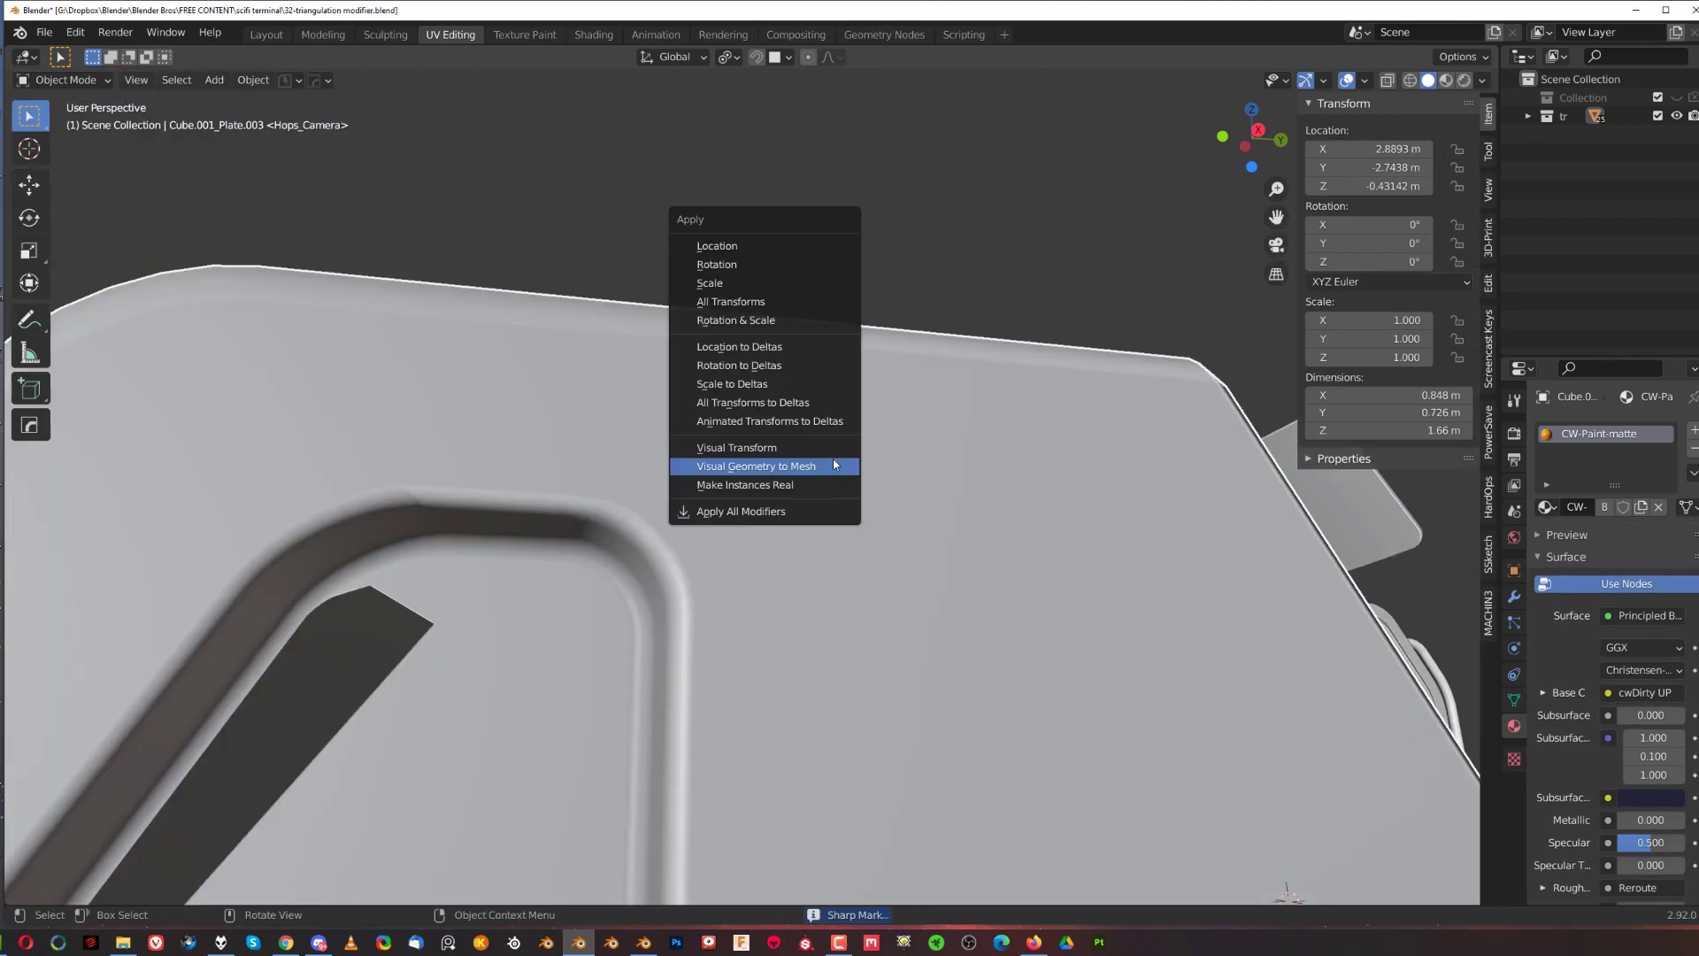
pyautogui.click(837, 468)
pyautogui.press('Tab')
pyautogui.scroll(5, 861, 535)
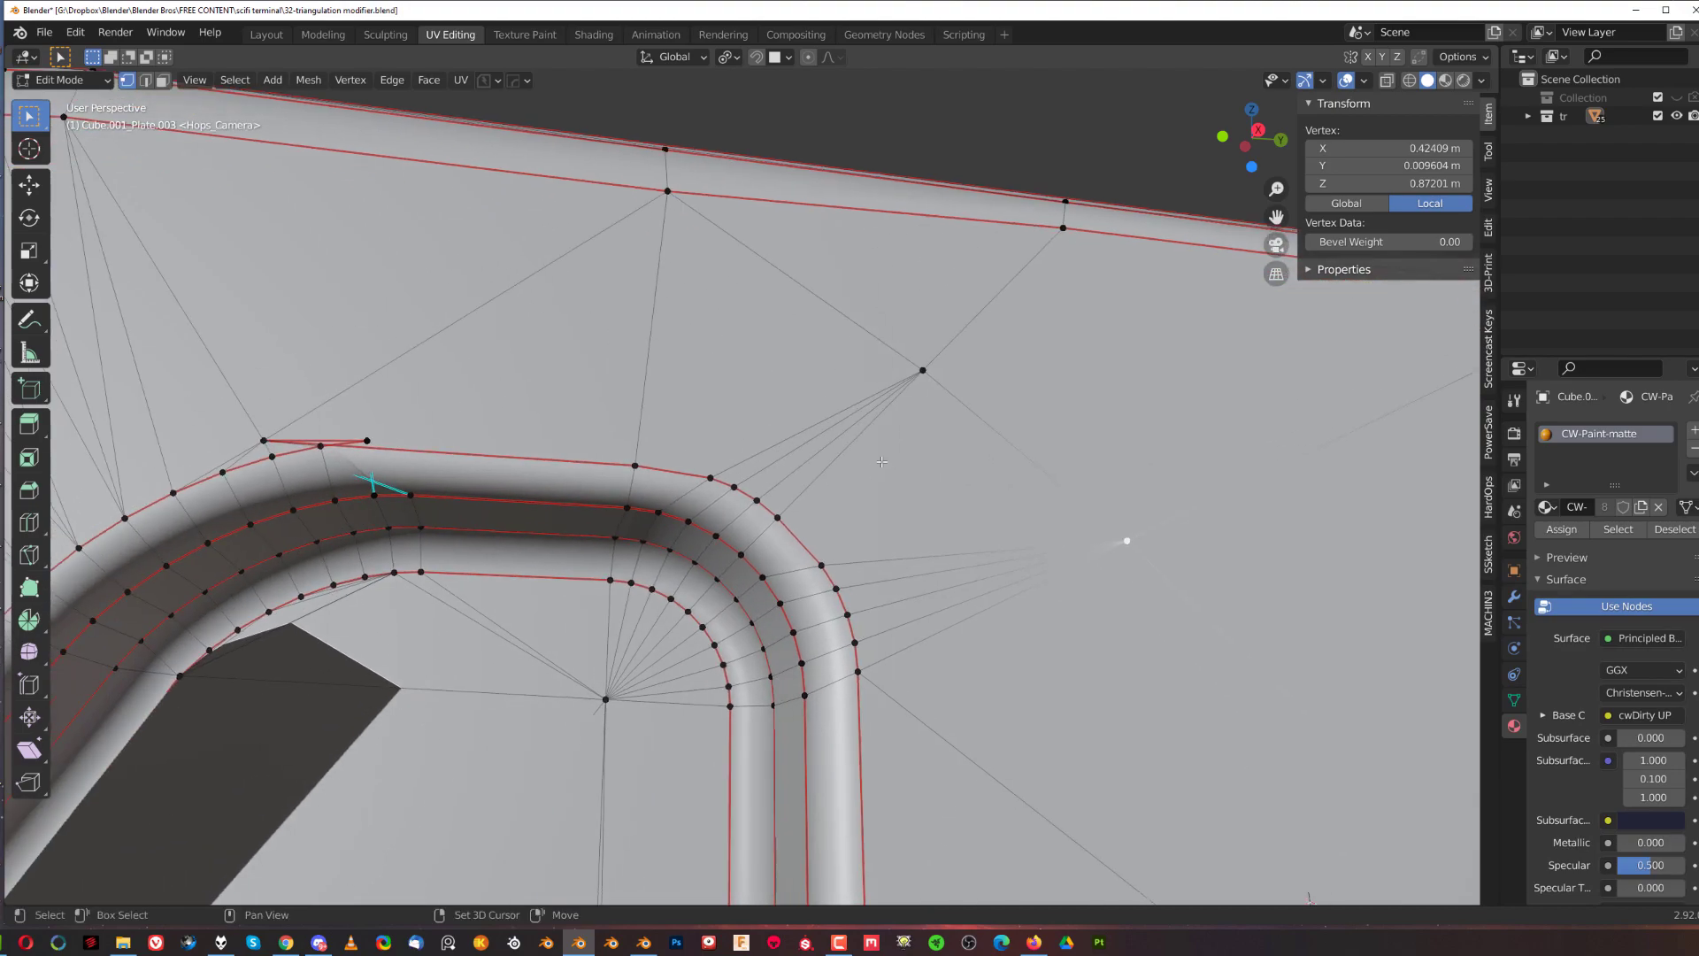
pyautogui.scroll(-4, 926, 593)
pyautogui.moveTo(927, 593); pyautogui.dragTo(969, 531, button='middle')
pyautogui.scroll(4, 954, 512)
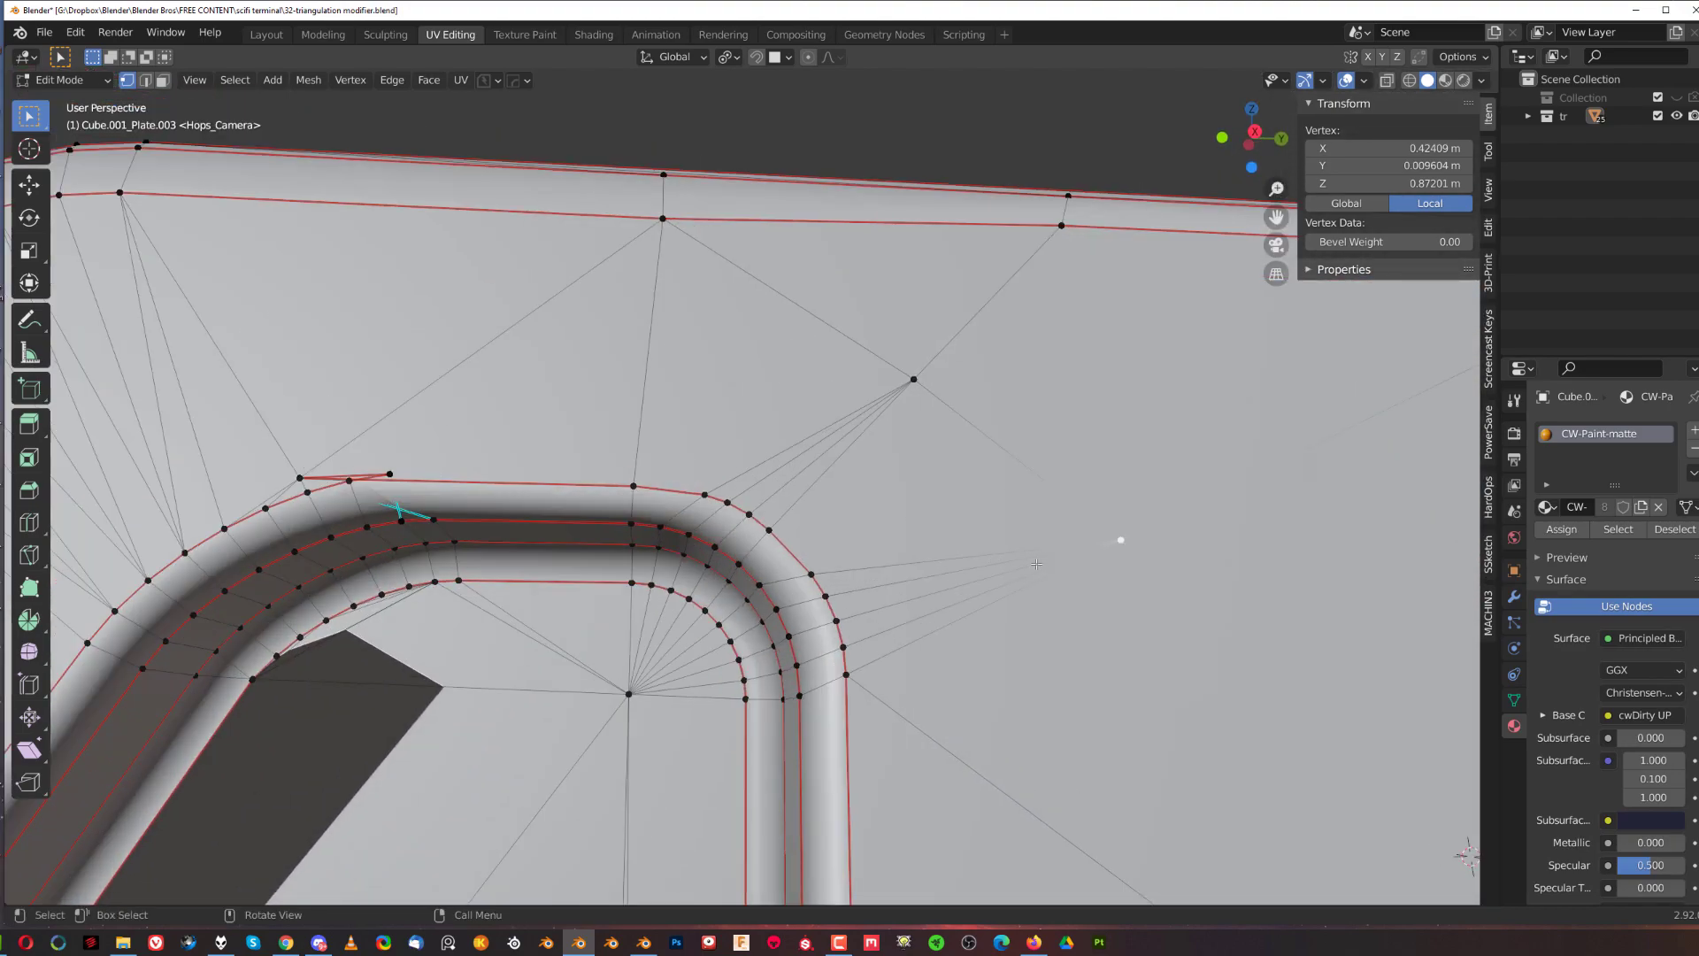
# Examine the bevel shading around the slot's upper corner and across both side panels in Object Mode.
pyautogui.press('Tab')
pyautogui.scroll(4, 768, 457)
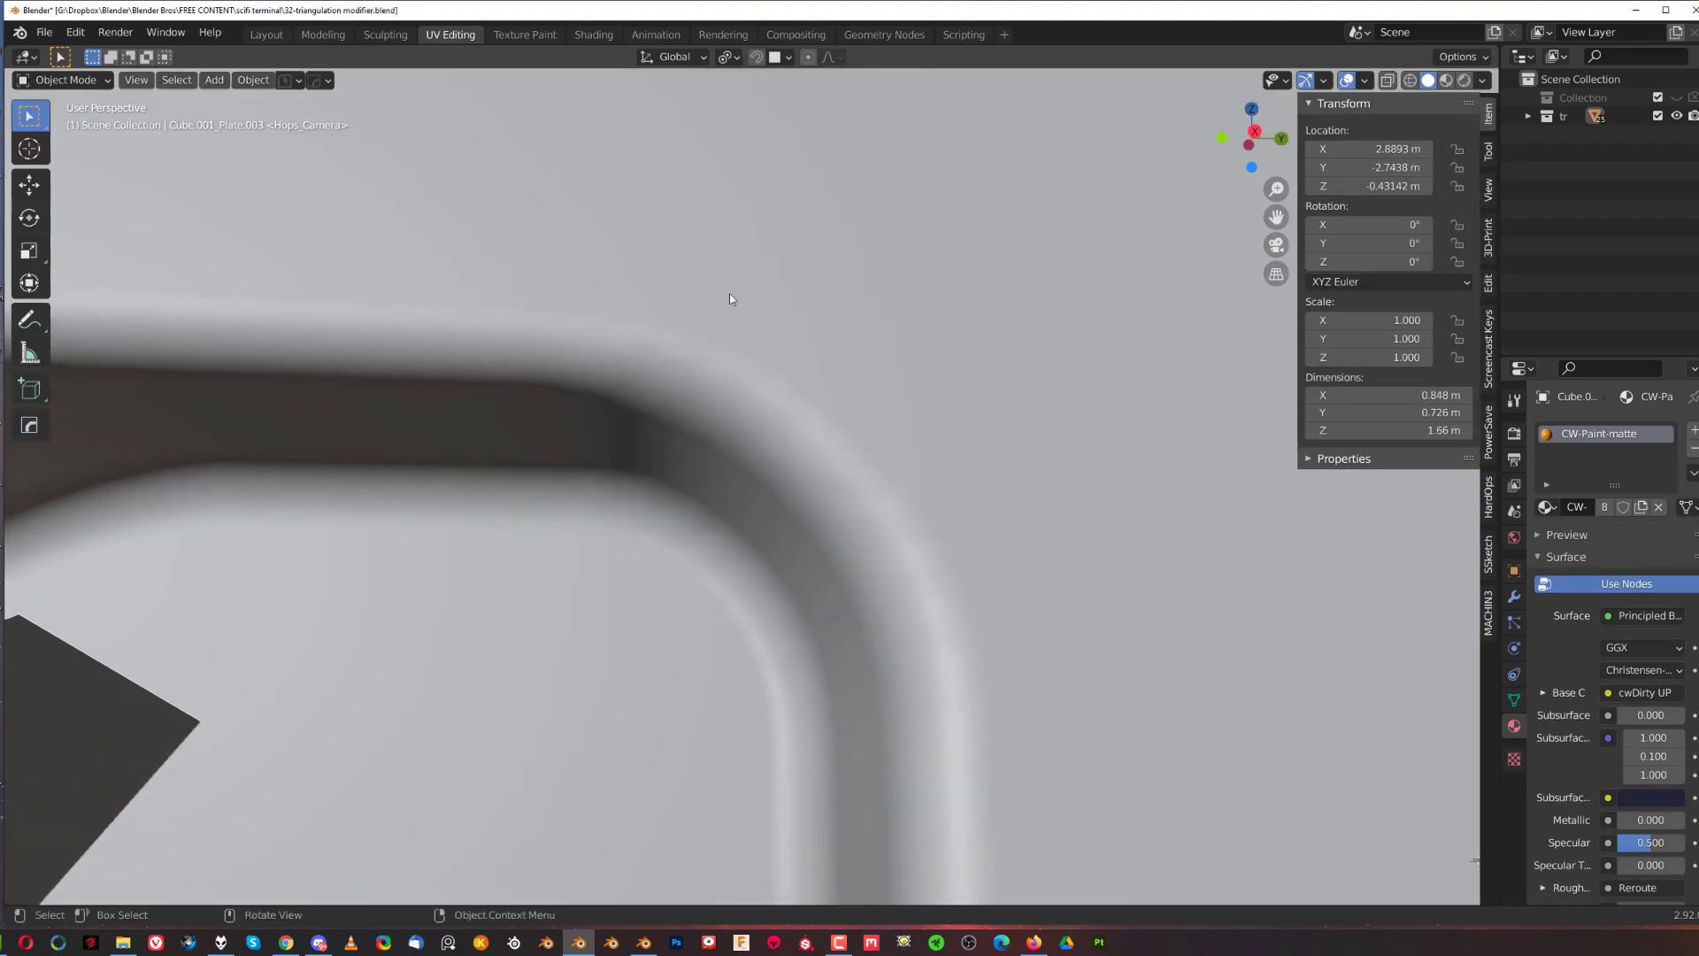
pyautogui.scroll(-4, 928, 616)
pyautogui.scroll(1, 841, 548)
pyautogui.scroll(-4, 842, 549)
pyautogui.moveTo(841, 548); pyautogui.dragTo(869, 434, button='middle')
pyautogui.scroll(5, 869, 433)
pyautogui.scroll(3, 871, 436)
pyautogui.scroll(-10, 900, 471)
pyautogui.moveTo(946, 545); pyautogui.dragTo(845, 673, button='middle')
pyautogui.scroll(-6, 845, 672)
pyautogui.scroll(-3, 841, 493)
pyautogui.scroll(4, 874, 528)
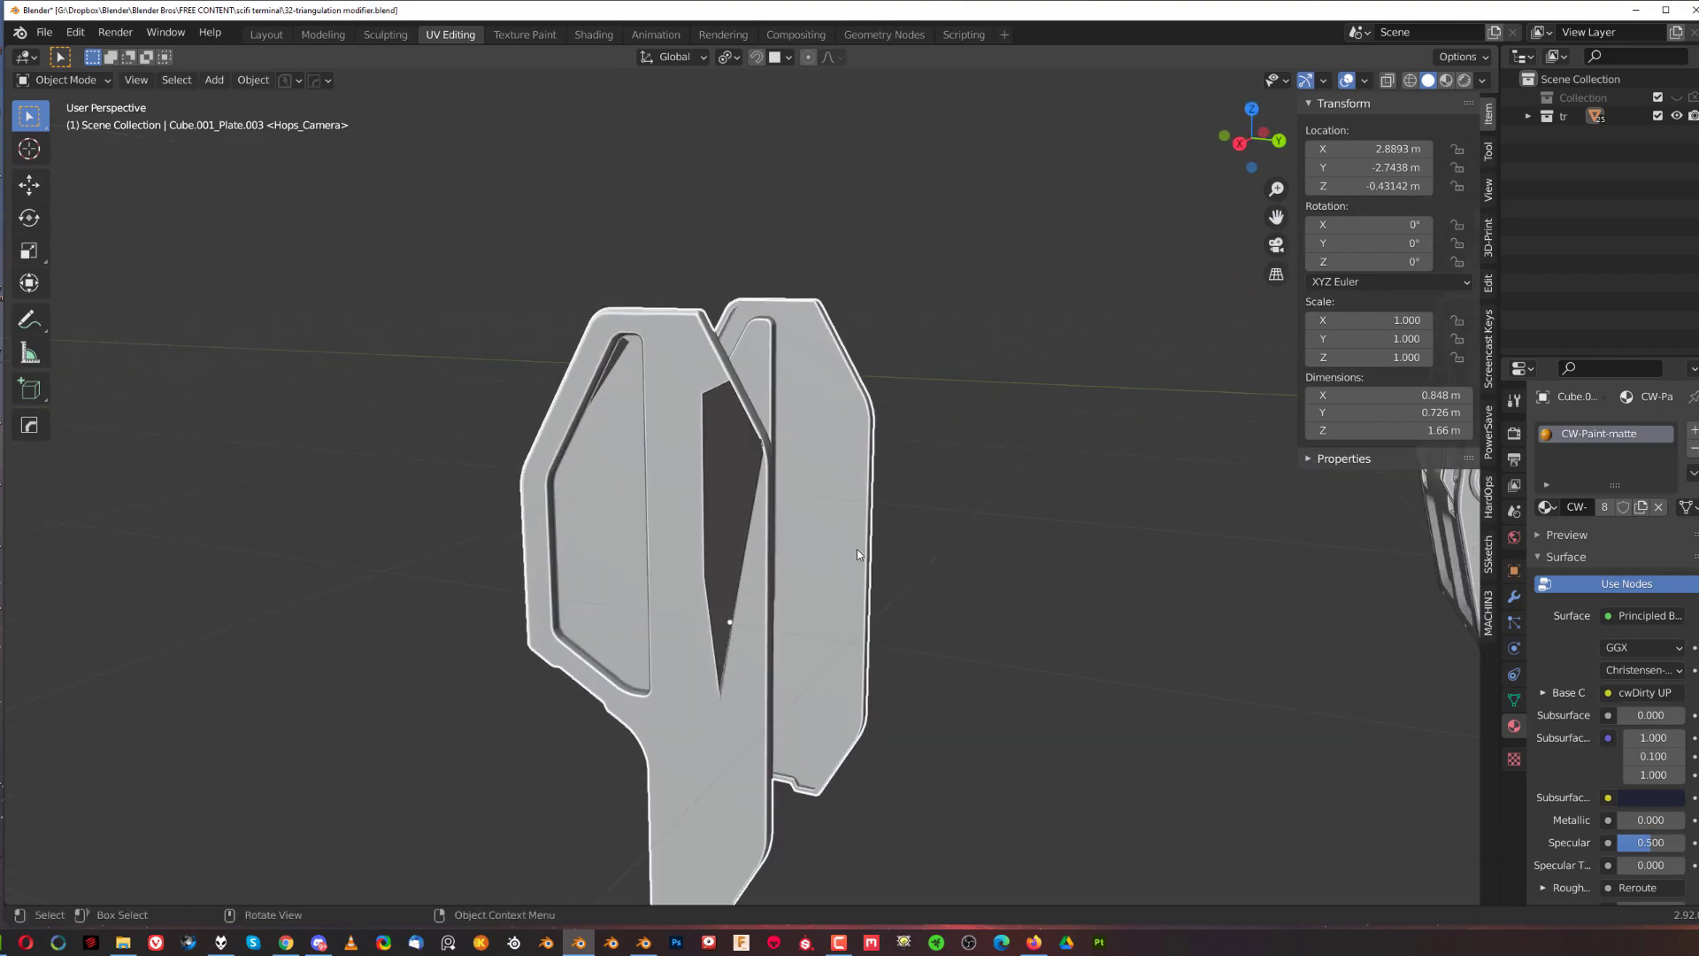
# Undo the Visual Geometry conversion, the star connections and the knife cuts around the slot's upper corner.
pyautogui.press('Tab')
pyautogui.press('Tab')
pyautogui.press('Tab')
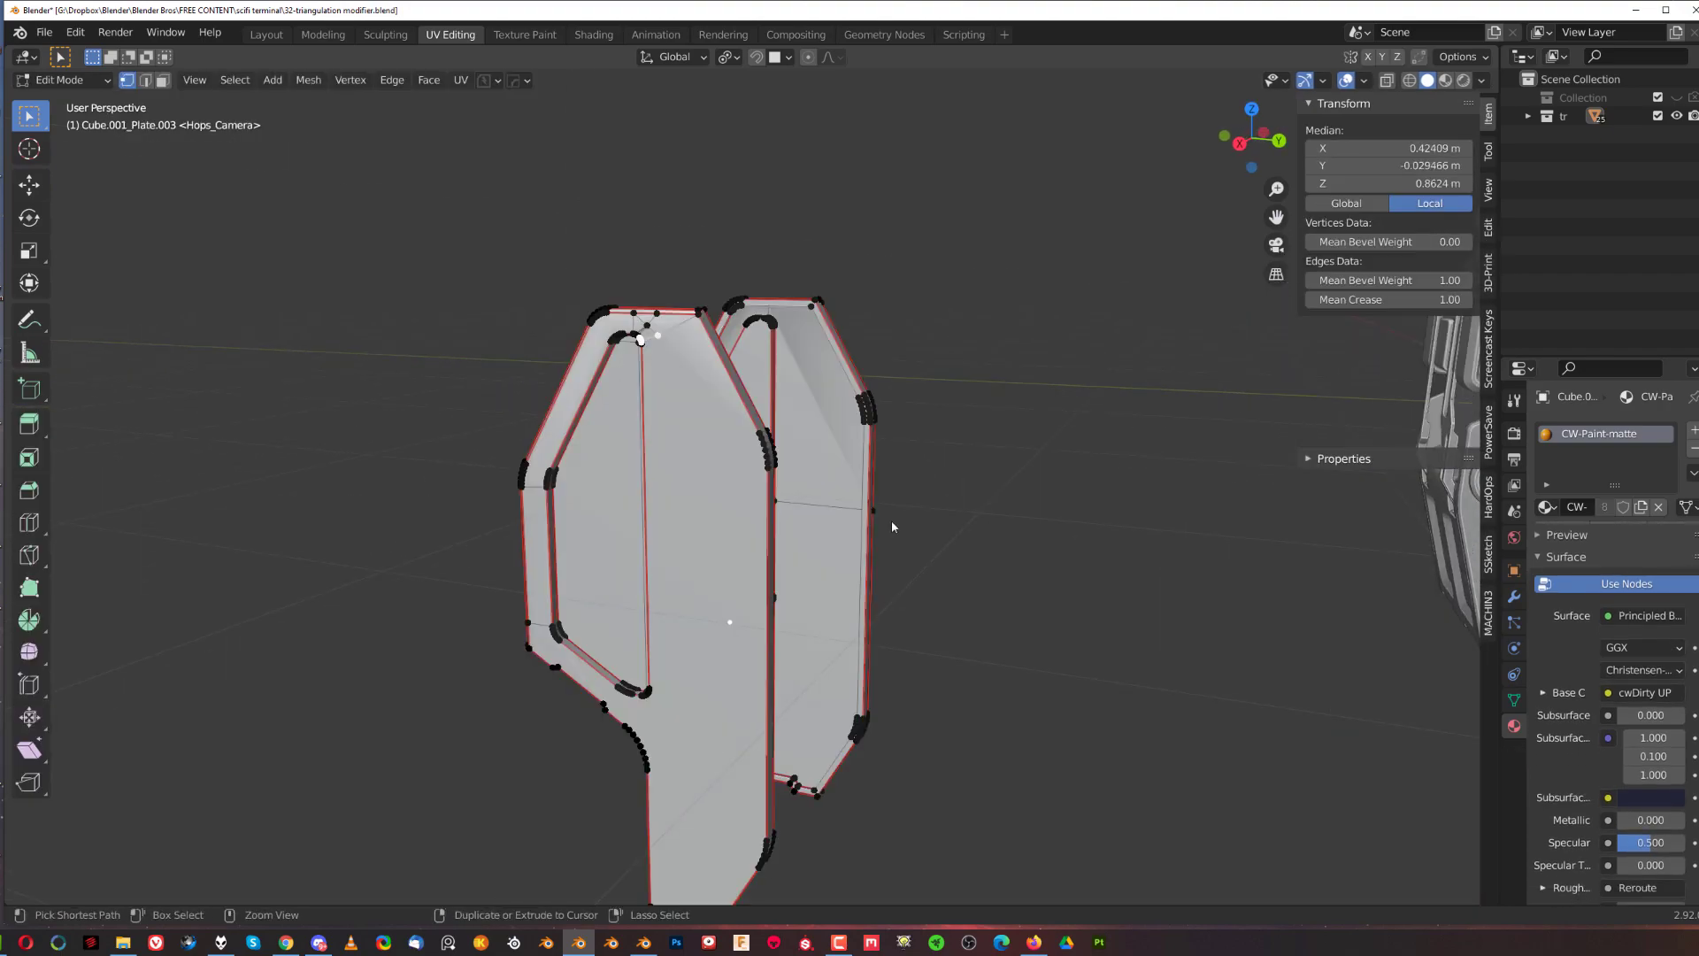
pyautogui.hotkey('ctrl', 'z')
pyautogui.hotkey('ctrl', 'z')
pyautogui.hotkey('ctrl', 'z')
pyautogui.hotkey('ctrl', 'z')
pyautogui.hotkey('ctrl', 'z')
pyautogui.hotkey('ctrl', 'z')
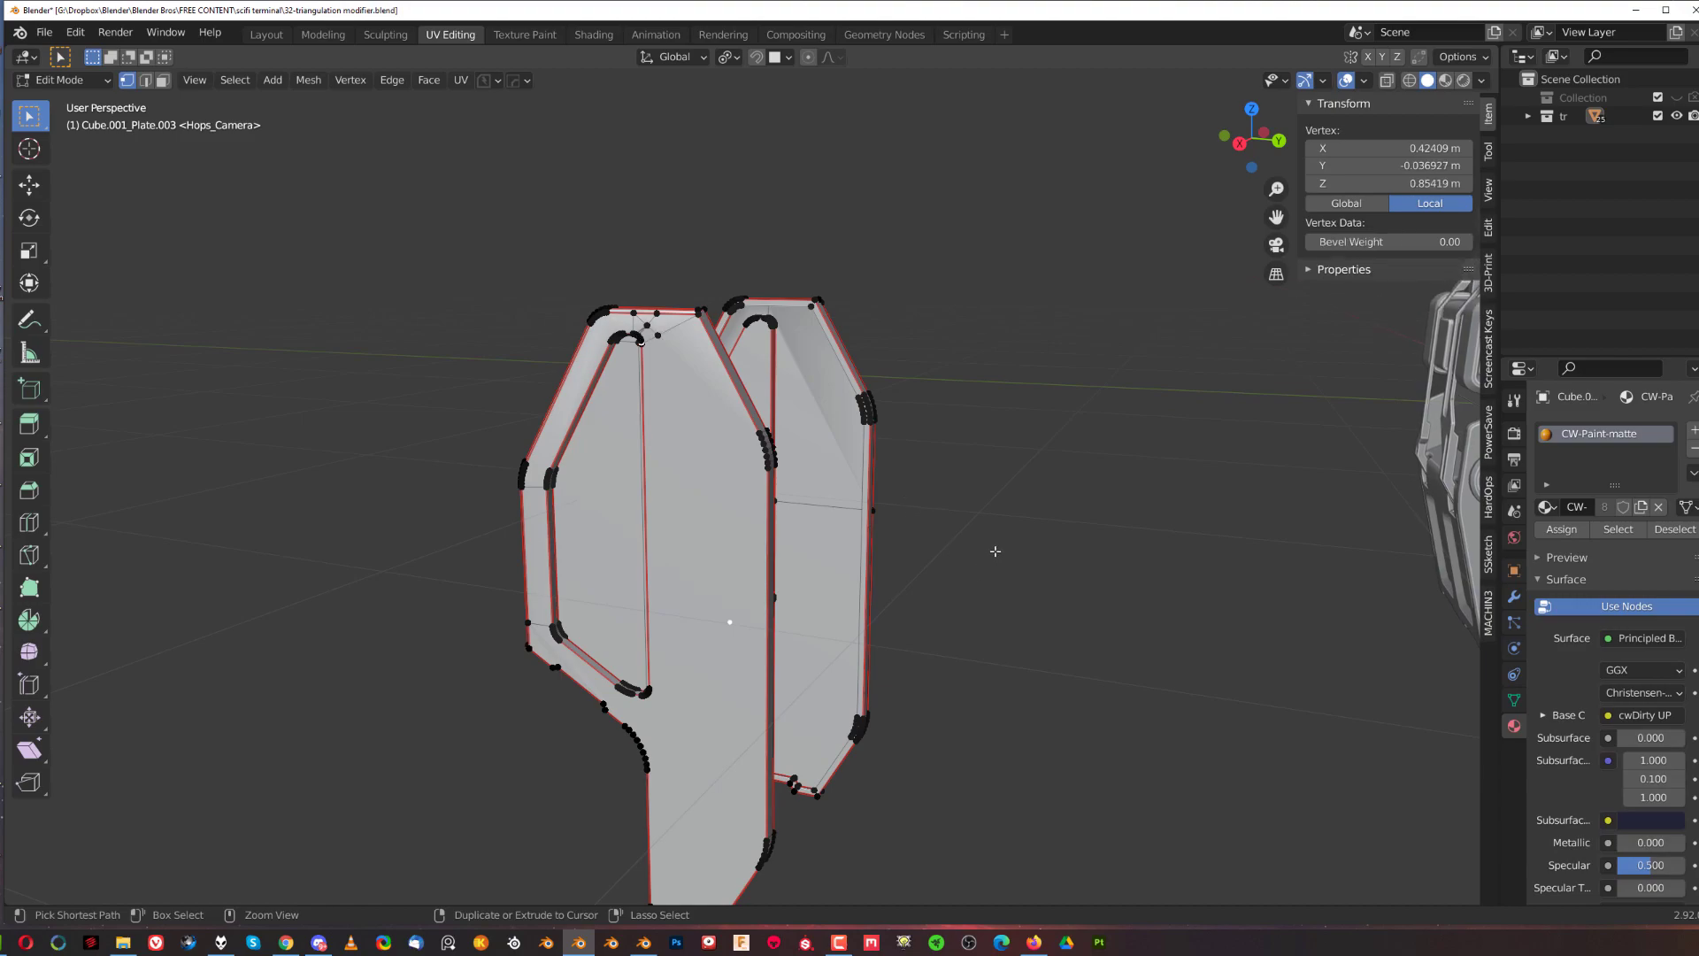
pyautogui.hotkey('ctrl', 'z')
pyautogui.hotkey('ctrl', 'z')
pyautogui.hotkey('ctrl', 'z')
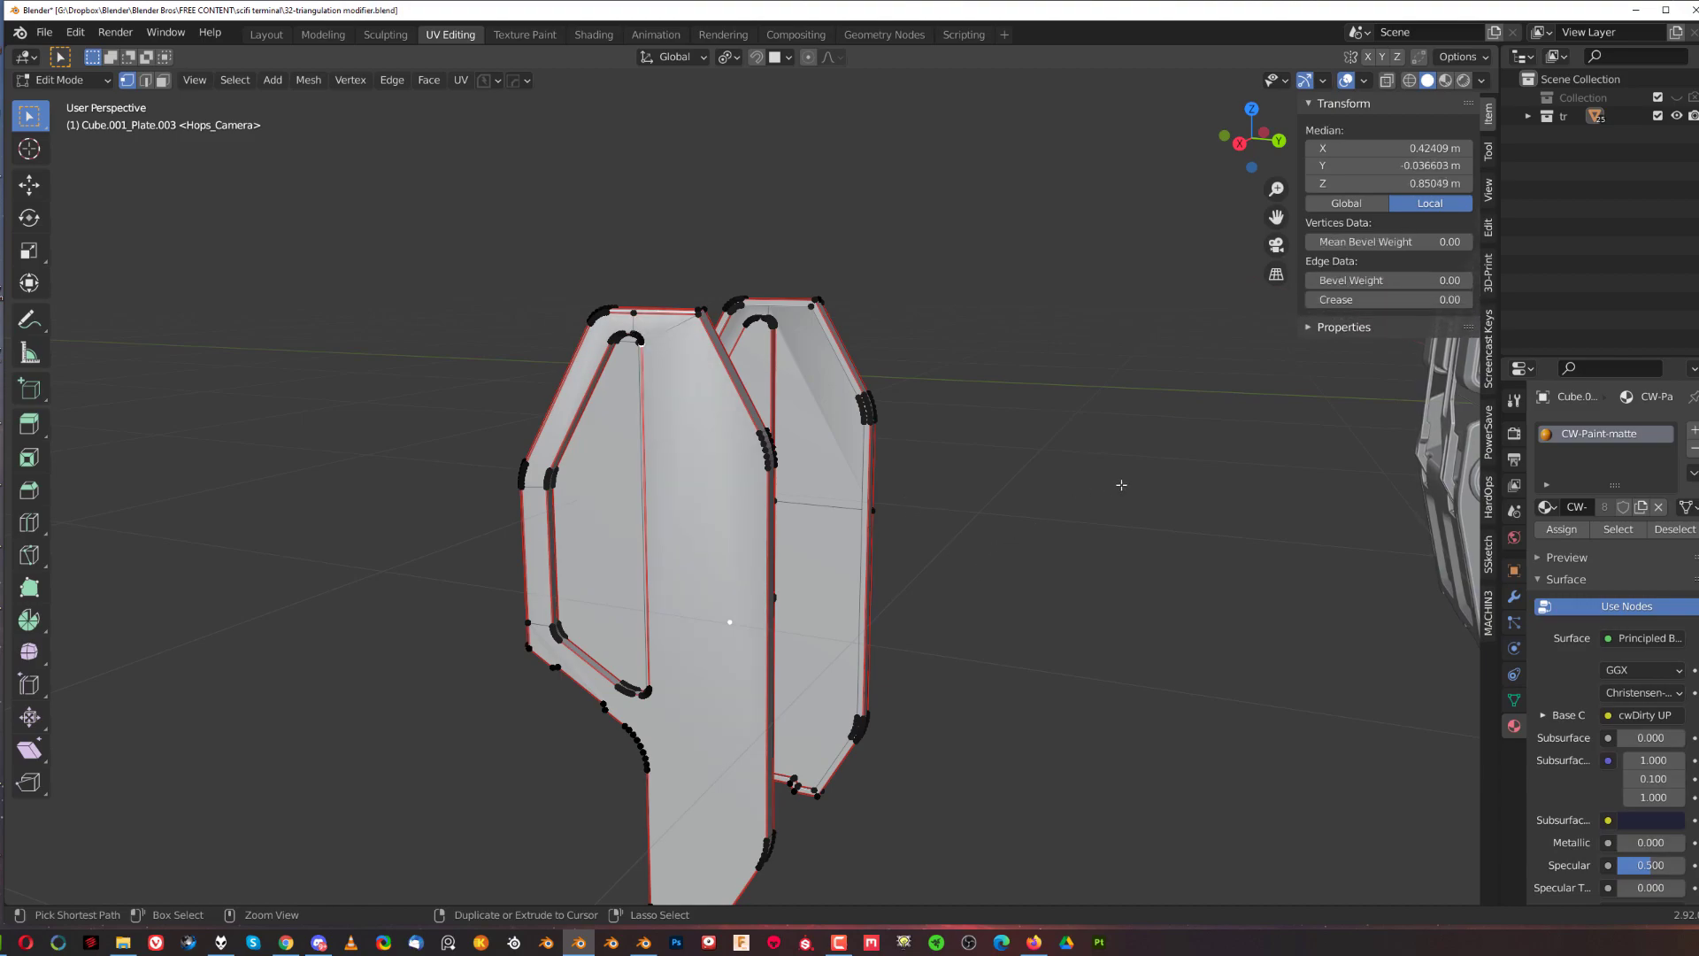
# Return to Object Mode and delete the duplicated pair of side panels standing beside the terminal.
pyautogui.press('Tab')
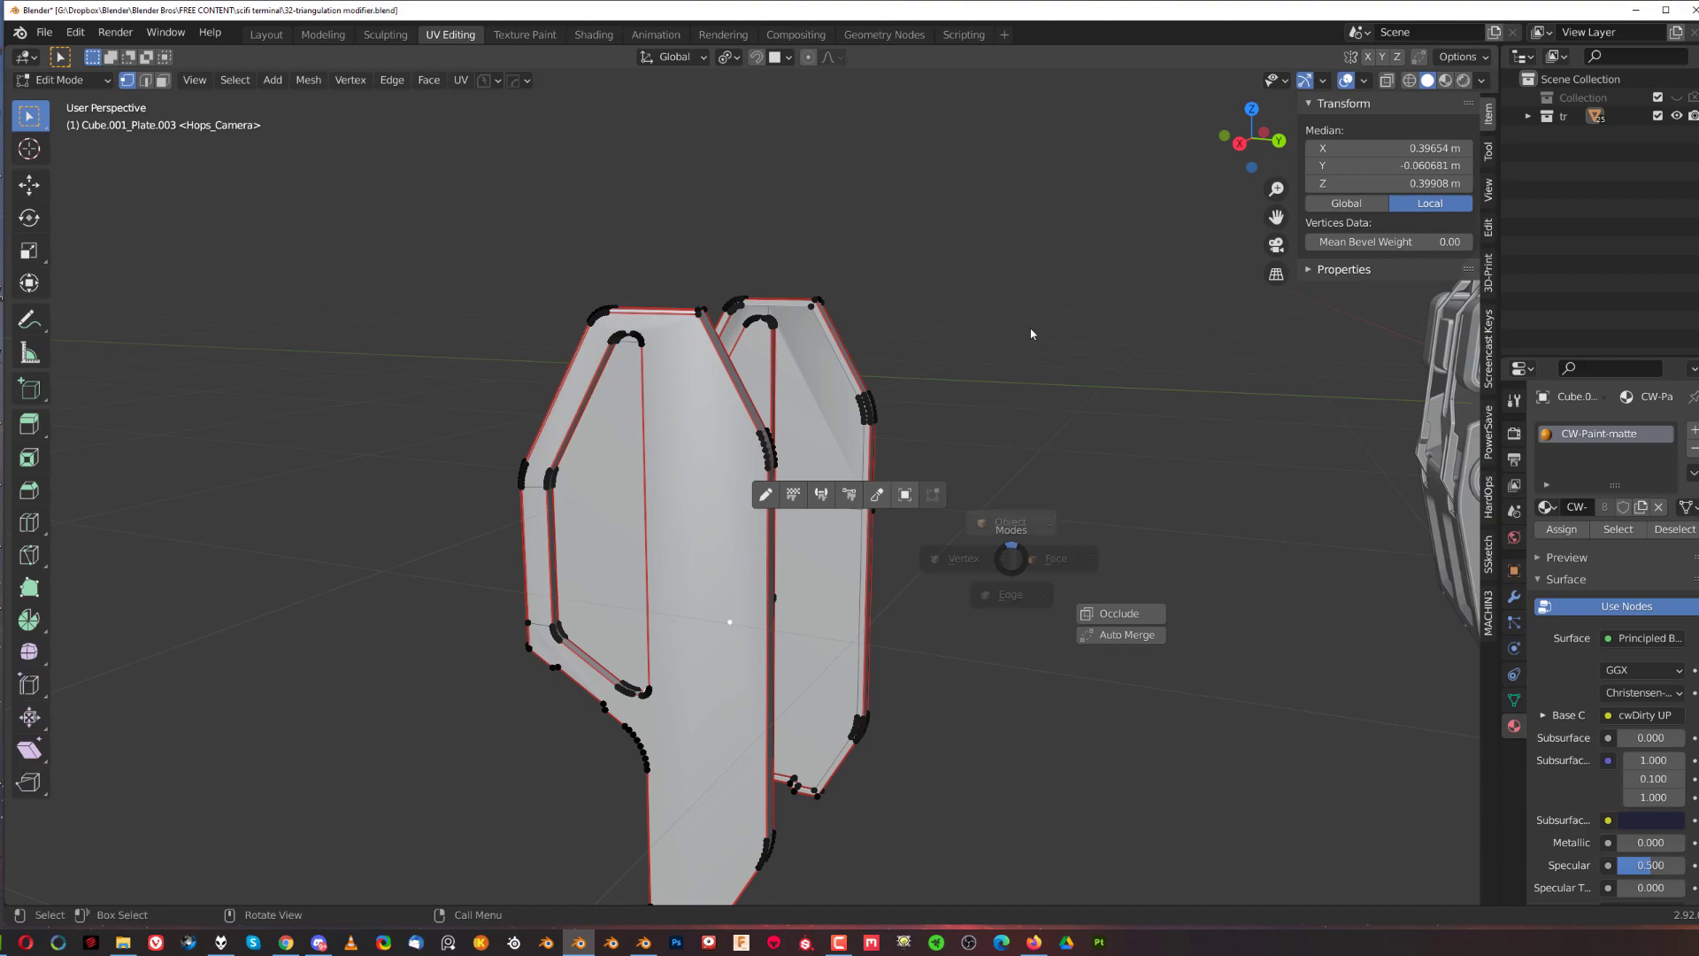
pyautogui.scroll(-6, 1000, 491)
pyautogui.moveTo(989, 480); pyautogui.dragTo(972, 481, button='middle')
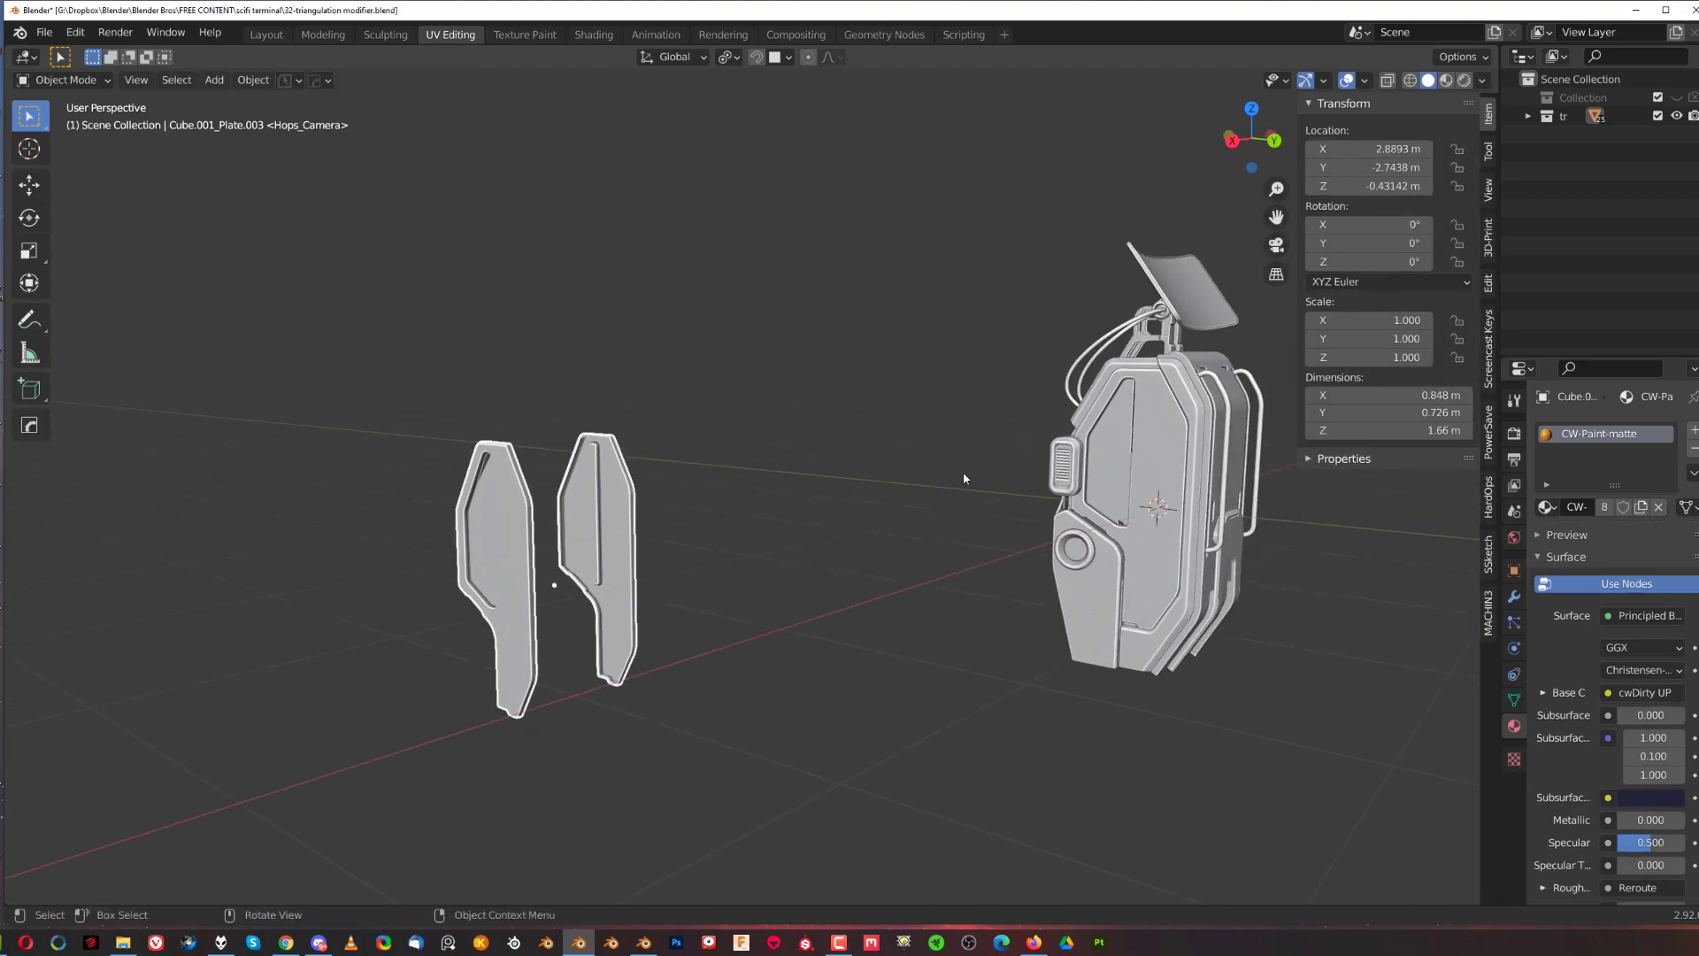
pyautogui.press('x')
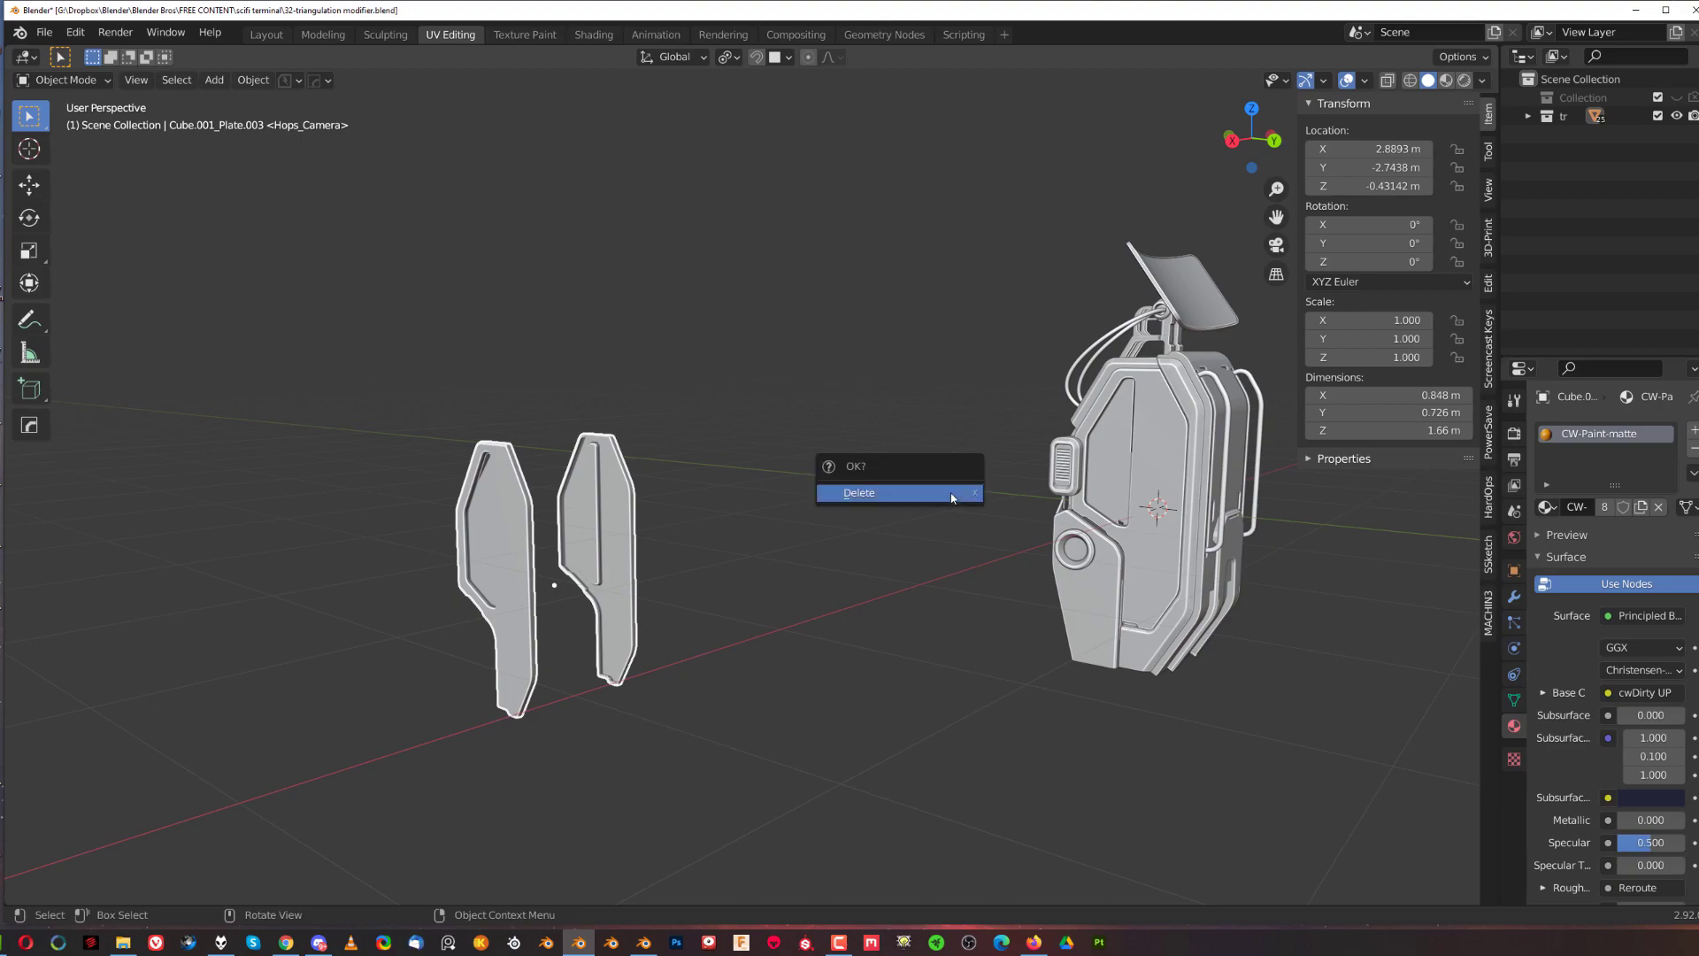
pyautogui.click(951, 493)
# Select the terminal's rounded cover plate and examine its Bevel and Triangulate modifiers in the HOps Helper.
pyautogui.scroll(8, 1010, 453)
pyautogui.moveTo(676, 405); pyautogui.dragTo(871, 423, button='middle')
pyautogui.scroll(3, 871, 423)
pyautogui.click(871, 423)
pyautogui.press('Tab')
pyautogui.press('Tab')
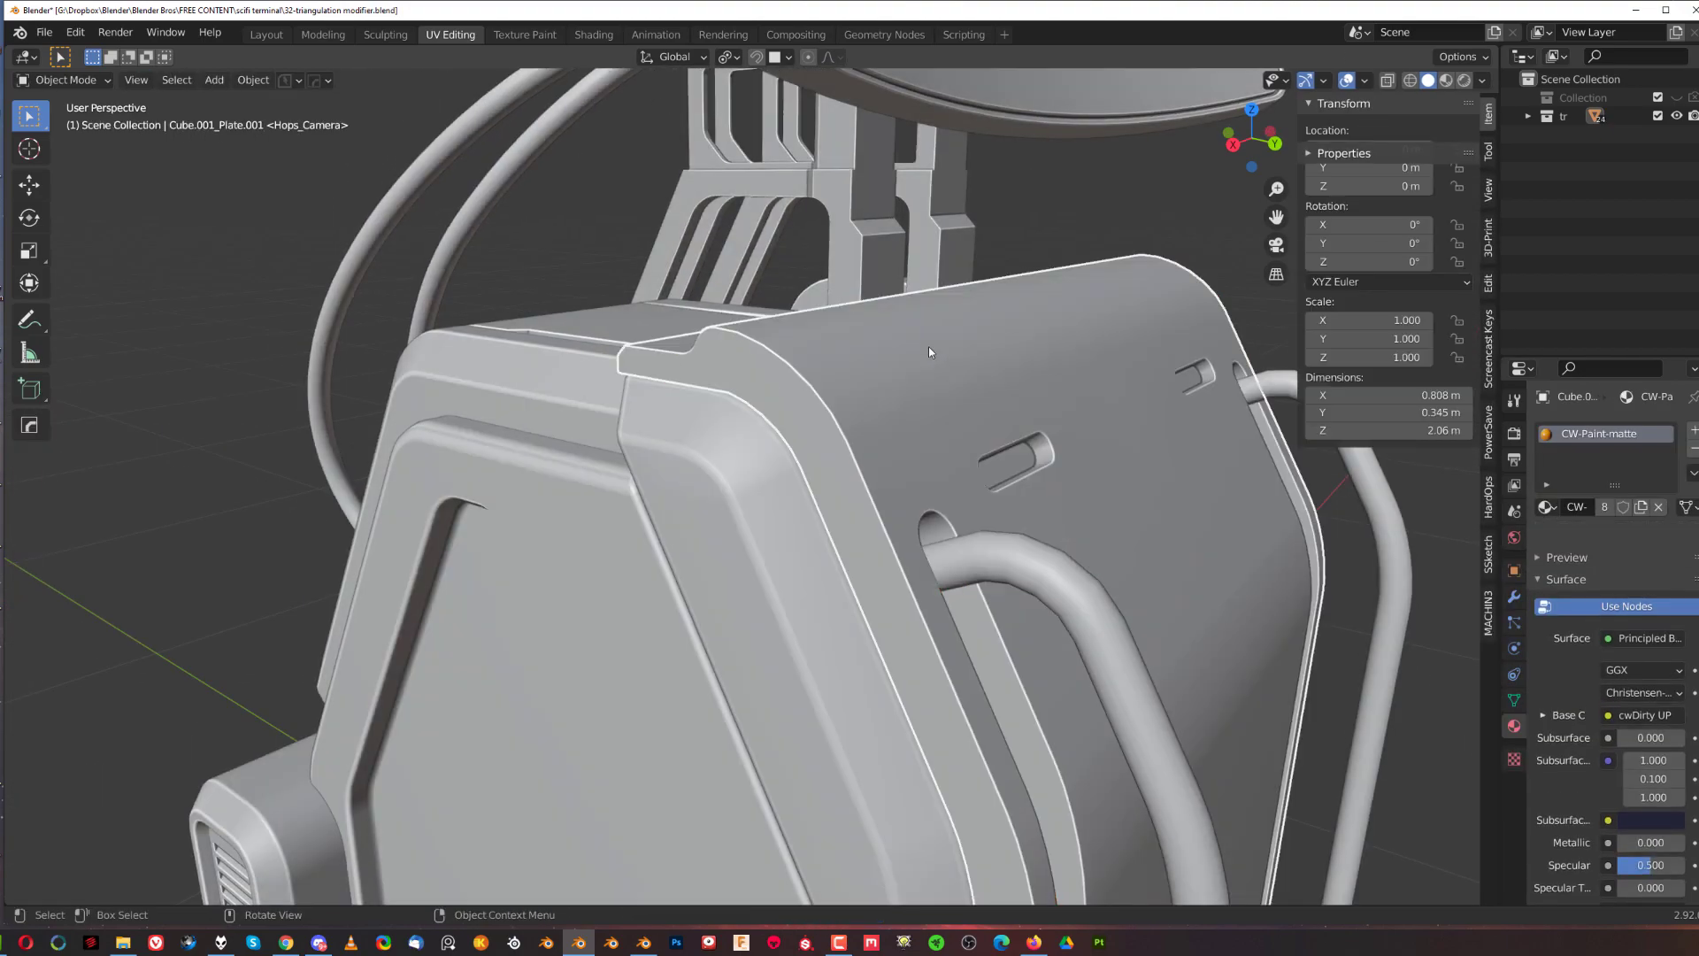
pyautogui.hotkey('ctrl', '`')
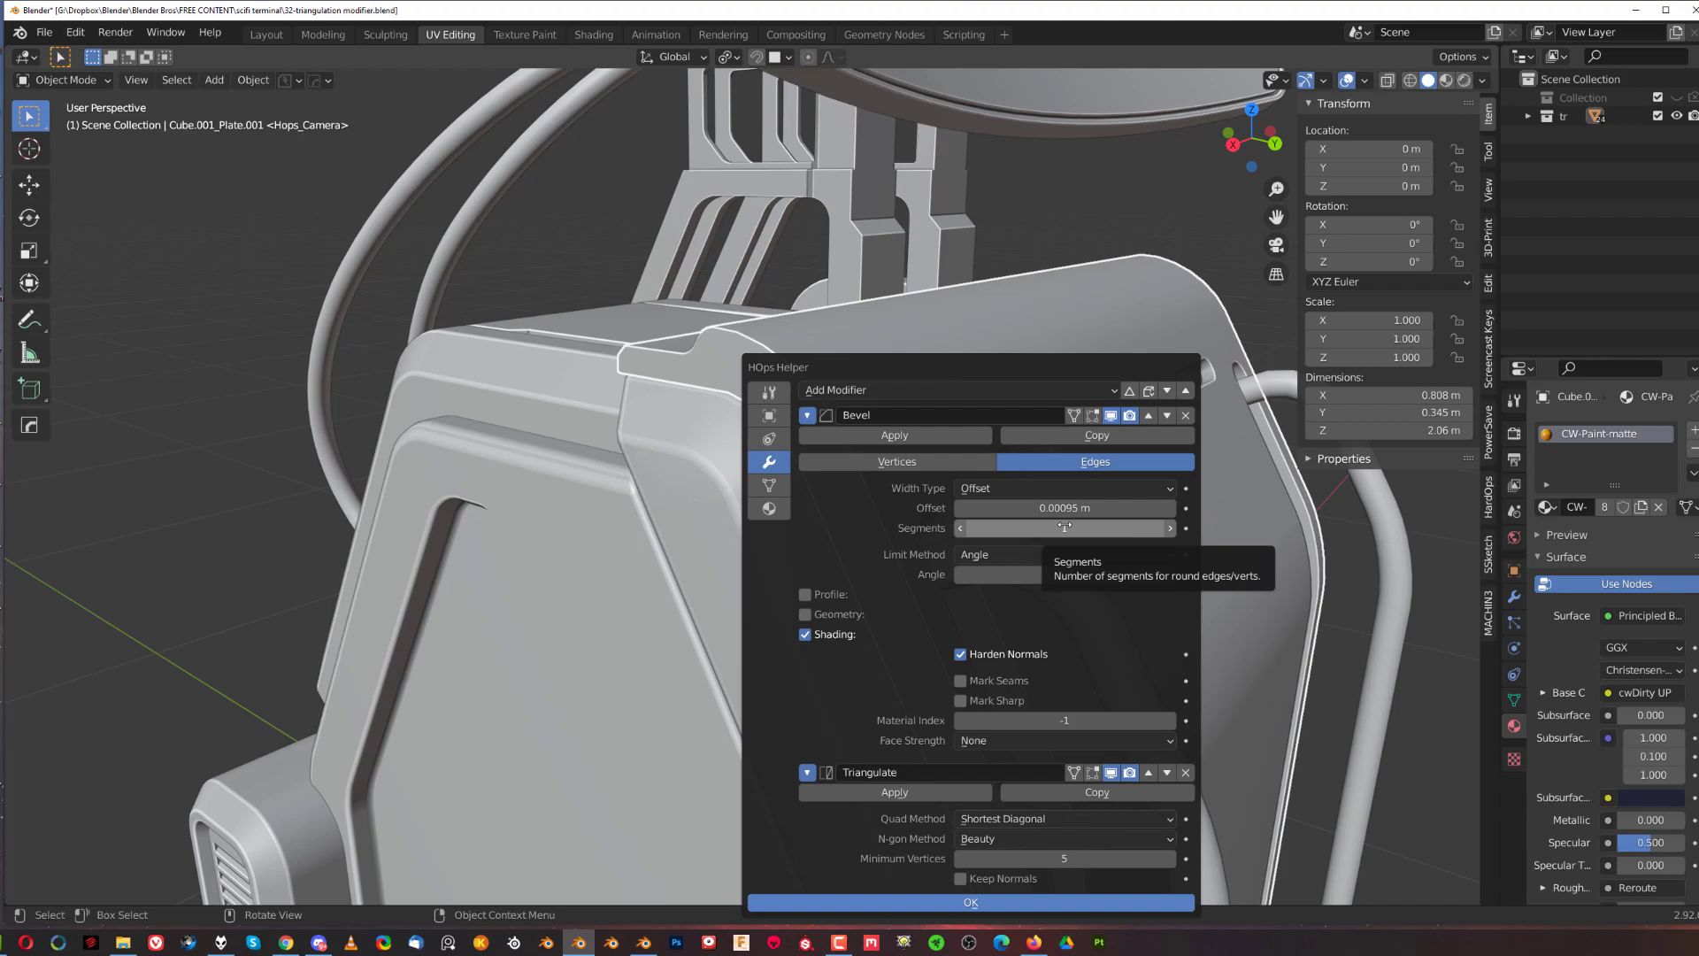
pyautogui.scroll(-2, 770, 491)
# Save the file and examine the shading of the terminal's cover and side panels from several angles.
pyautogui.hotkey('ctrl', 's')
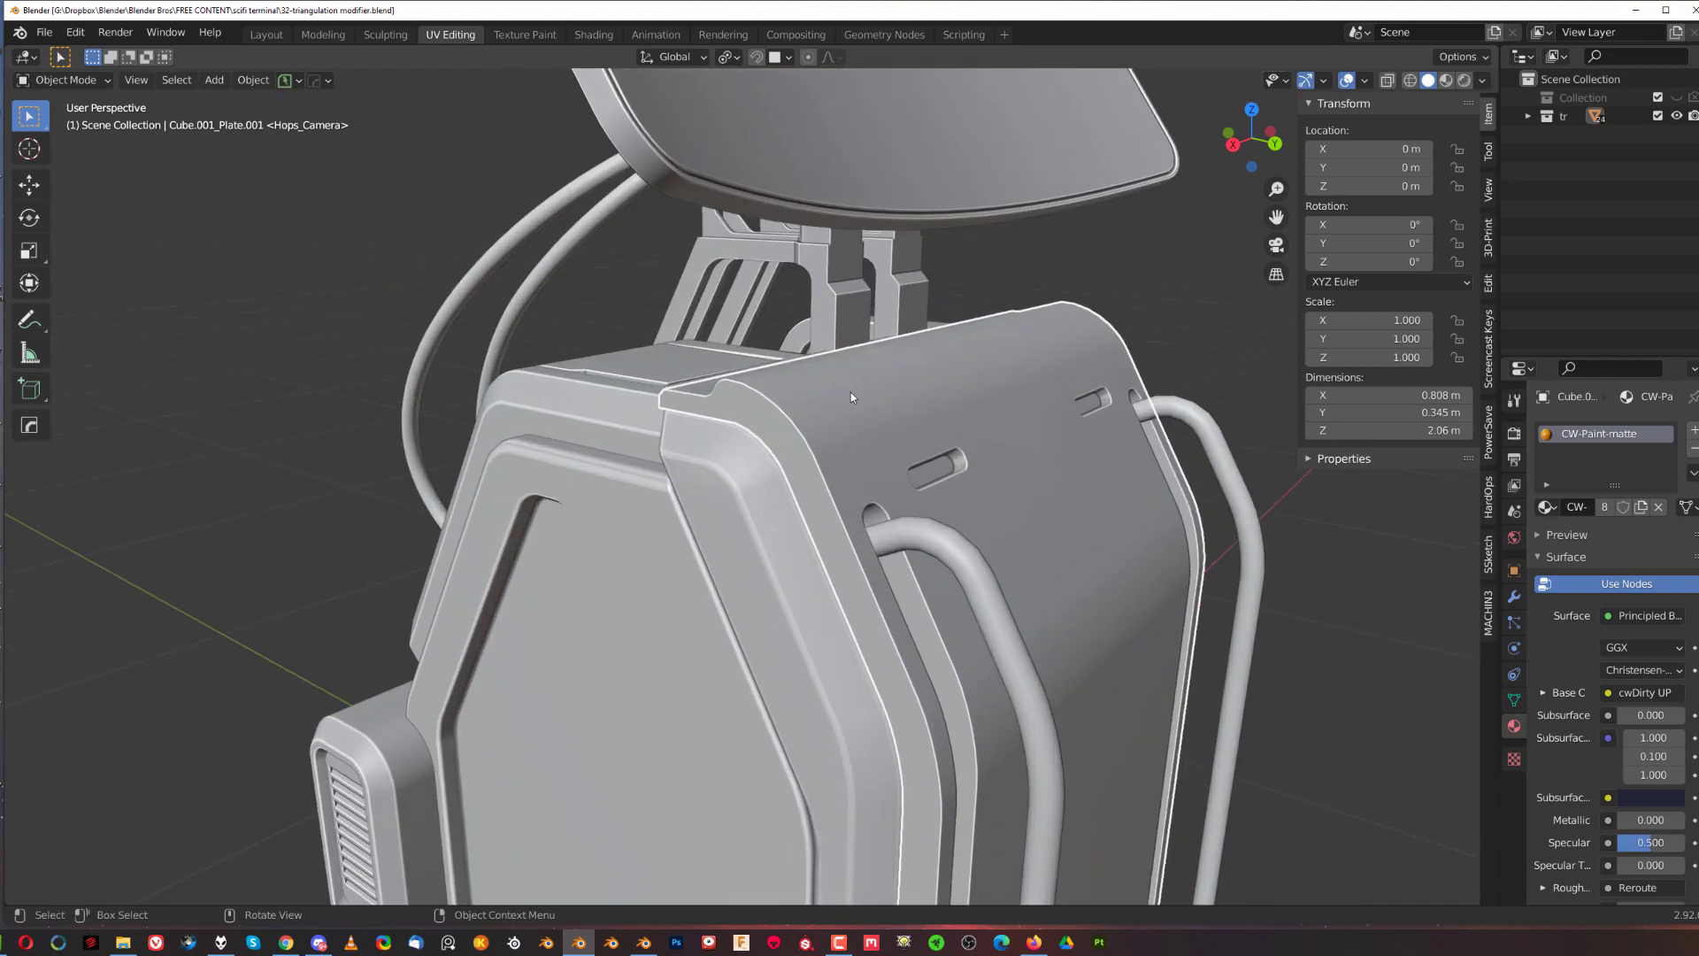
pyautogui.scroll(-4, 815, 428)
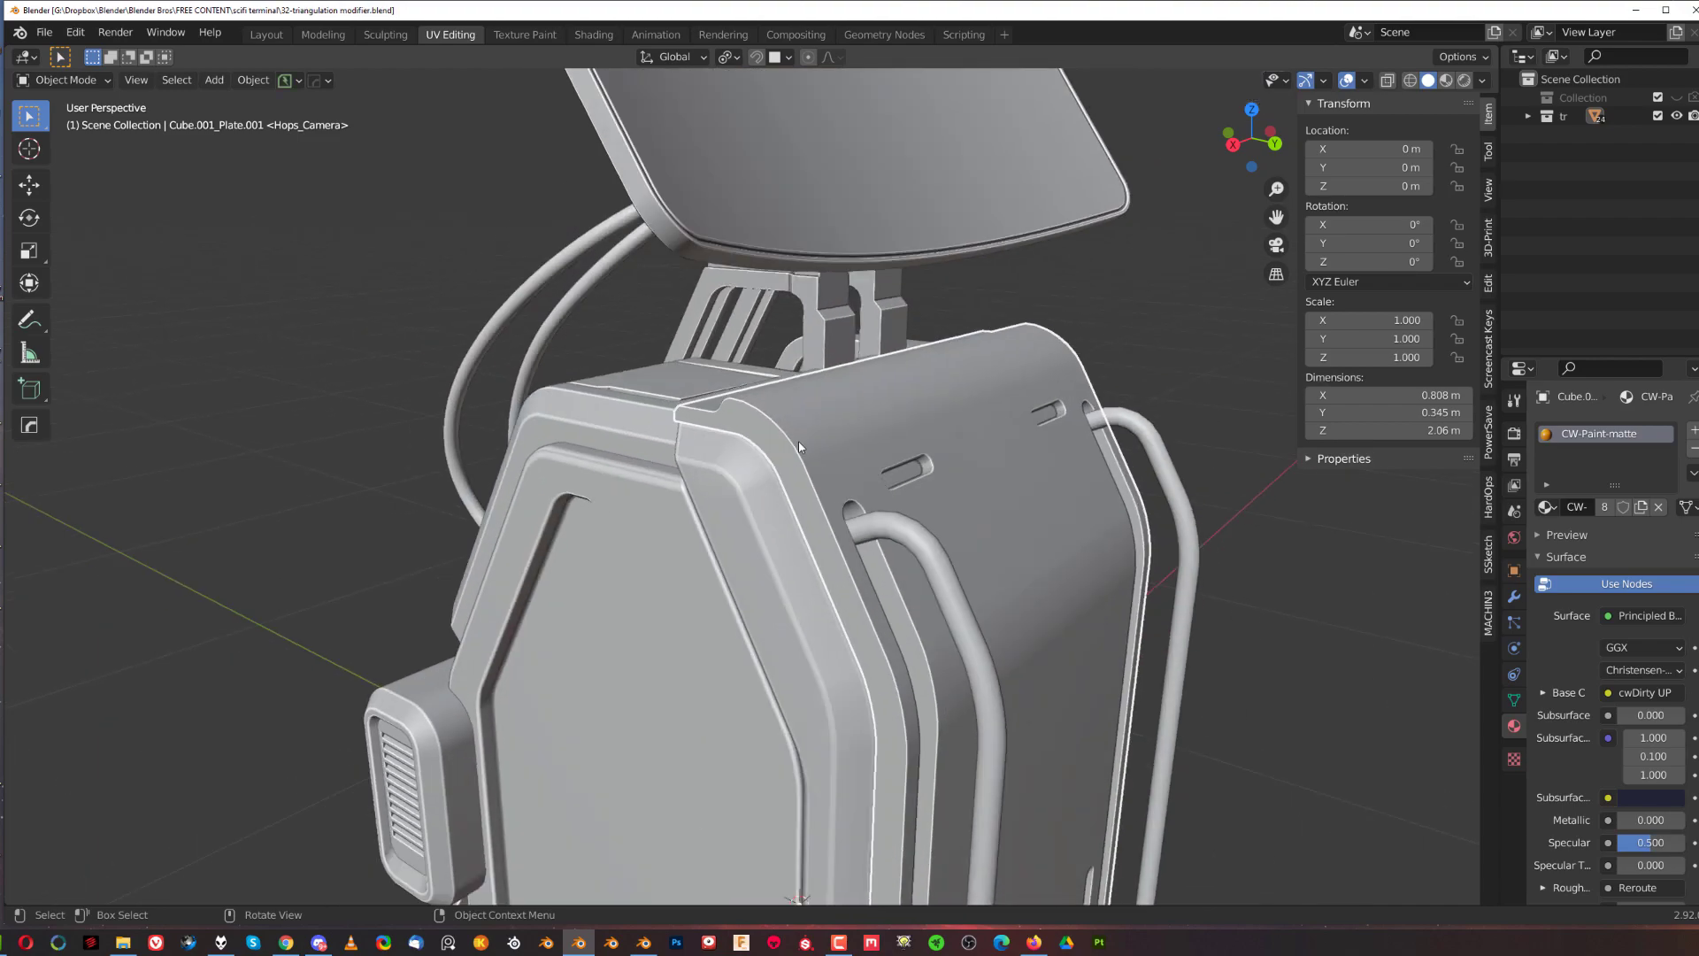
pyautogui.scroll(5, 799, 464)
pyautogui.scroll(-4, 783, 475)
pyautogui.moveTo(779, 475); pyautogui.dragTo(941, 396, button='middle')
pyautogui.click(1033, 410)
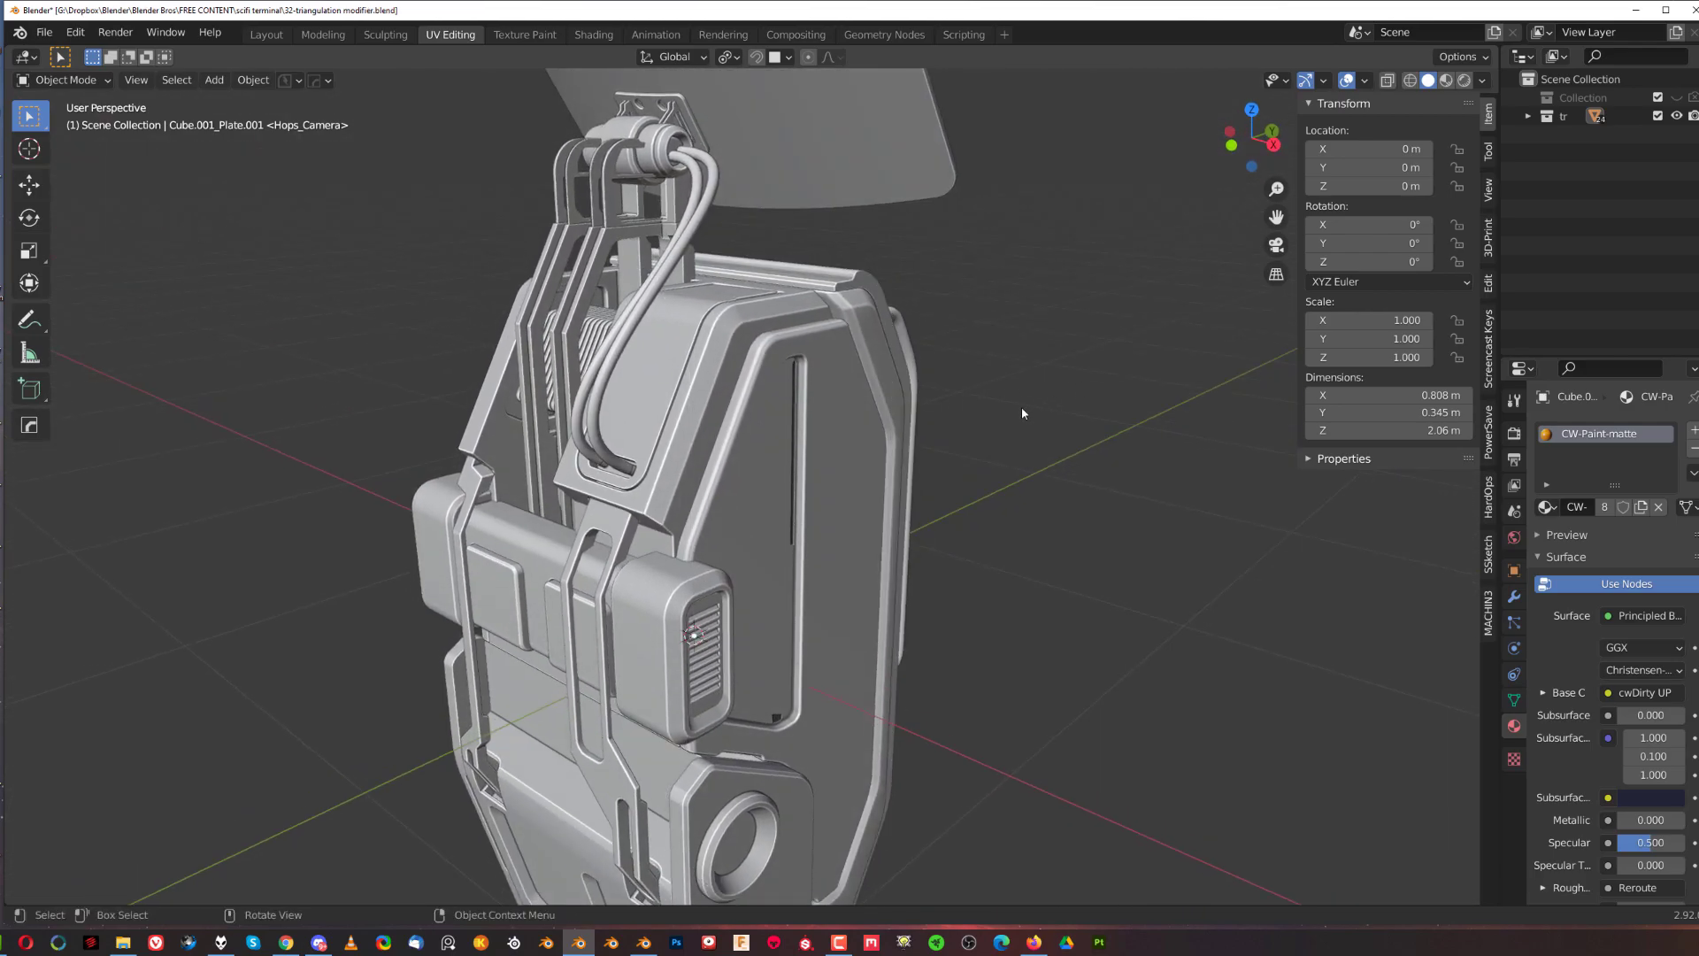
pyautogui.scroll(5, 878, 501)
pyautogui.keyDown('shift'); pyautogui.moveTo(673, 353); pyautogui.dragTo(637, 469, button='middle'); pyautogui.keyUp('shift')
pyautogui.scroll(-4, 823, 495)
pyautogui.moveTo(864, 465); pyautogui.dragTo(757, 419, button='middle')
pyautogui.scroll(-5, 770, 443)
pyautogui.scroll(5, 735, 499)
pyautogui.press('Tab')
pyautogui.press('Tab')
# Isolate the terminal's side panel in Local View and paste a copy of it into the second Blender window.
pyautogui.scroll(-6, 757, 418)
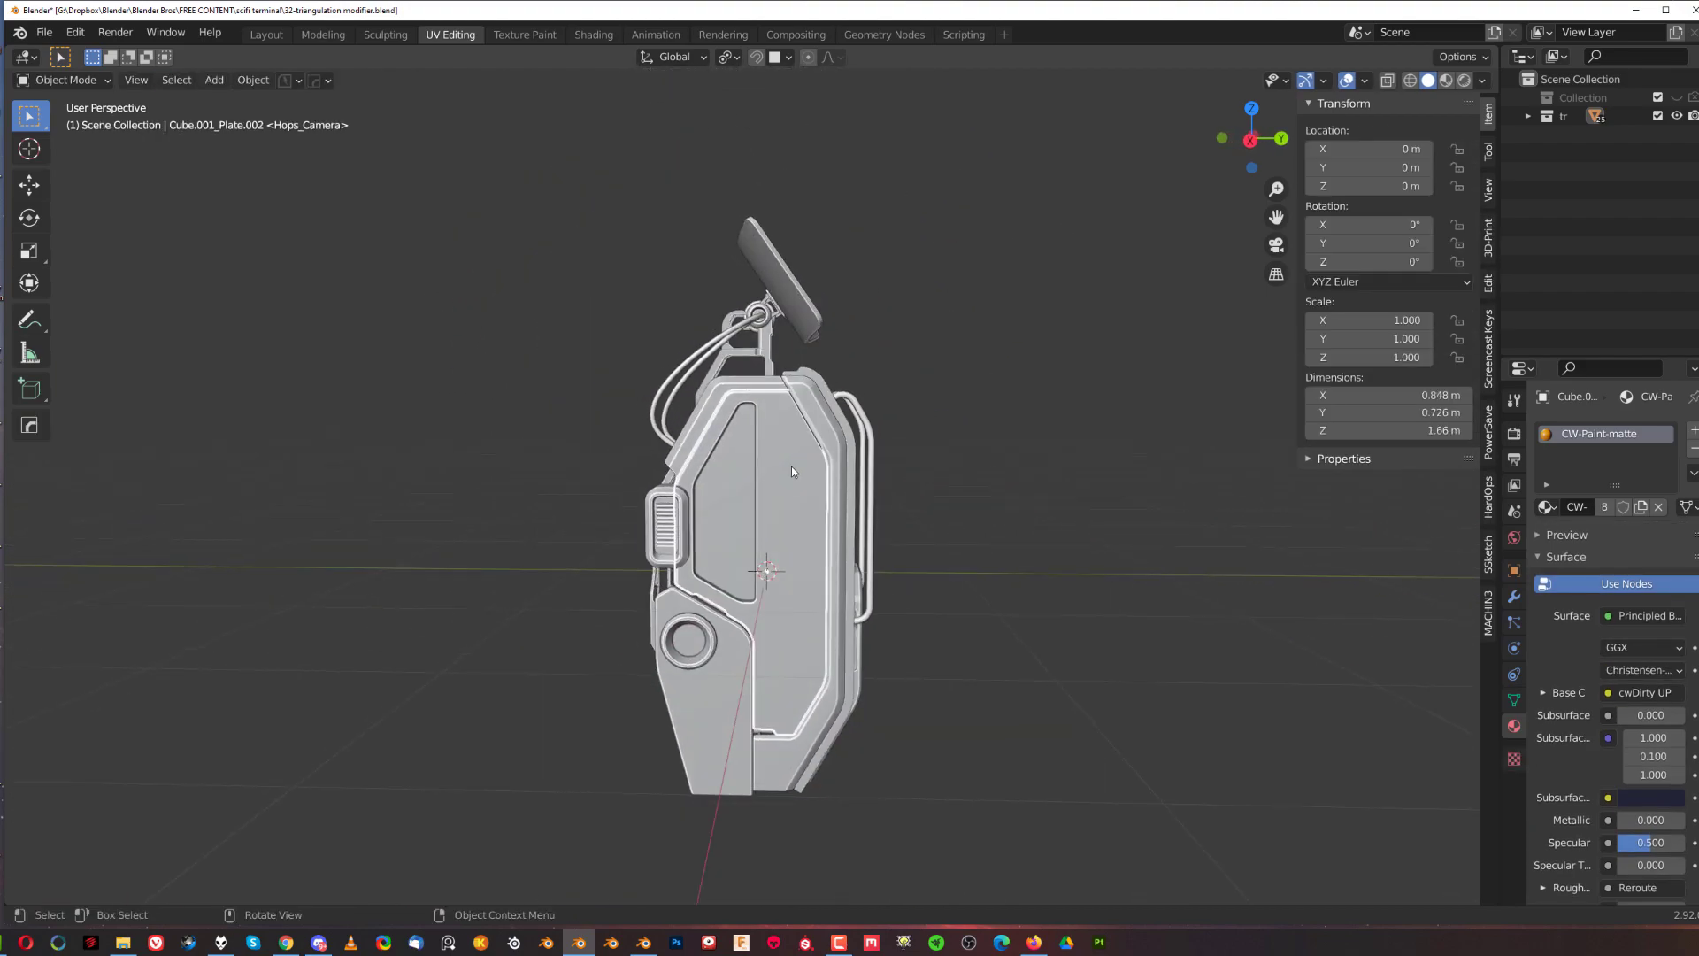
pyautogui.press('KP_Divide')
pyautogui.moveTo(714, 474); pyautogui.dragTo(752, 482, button='middle')
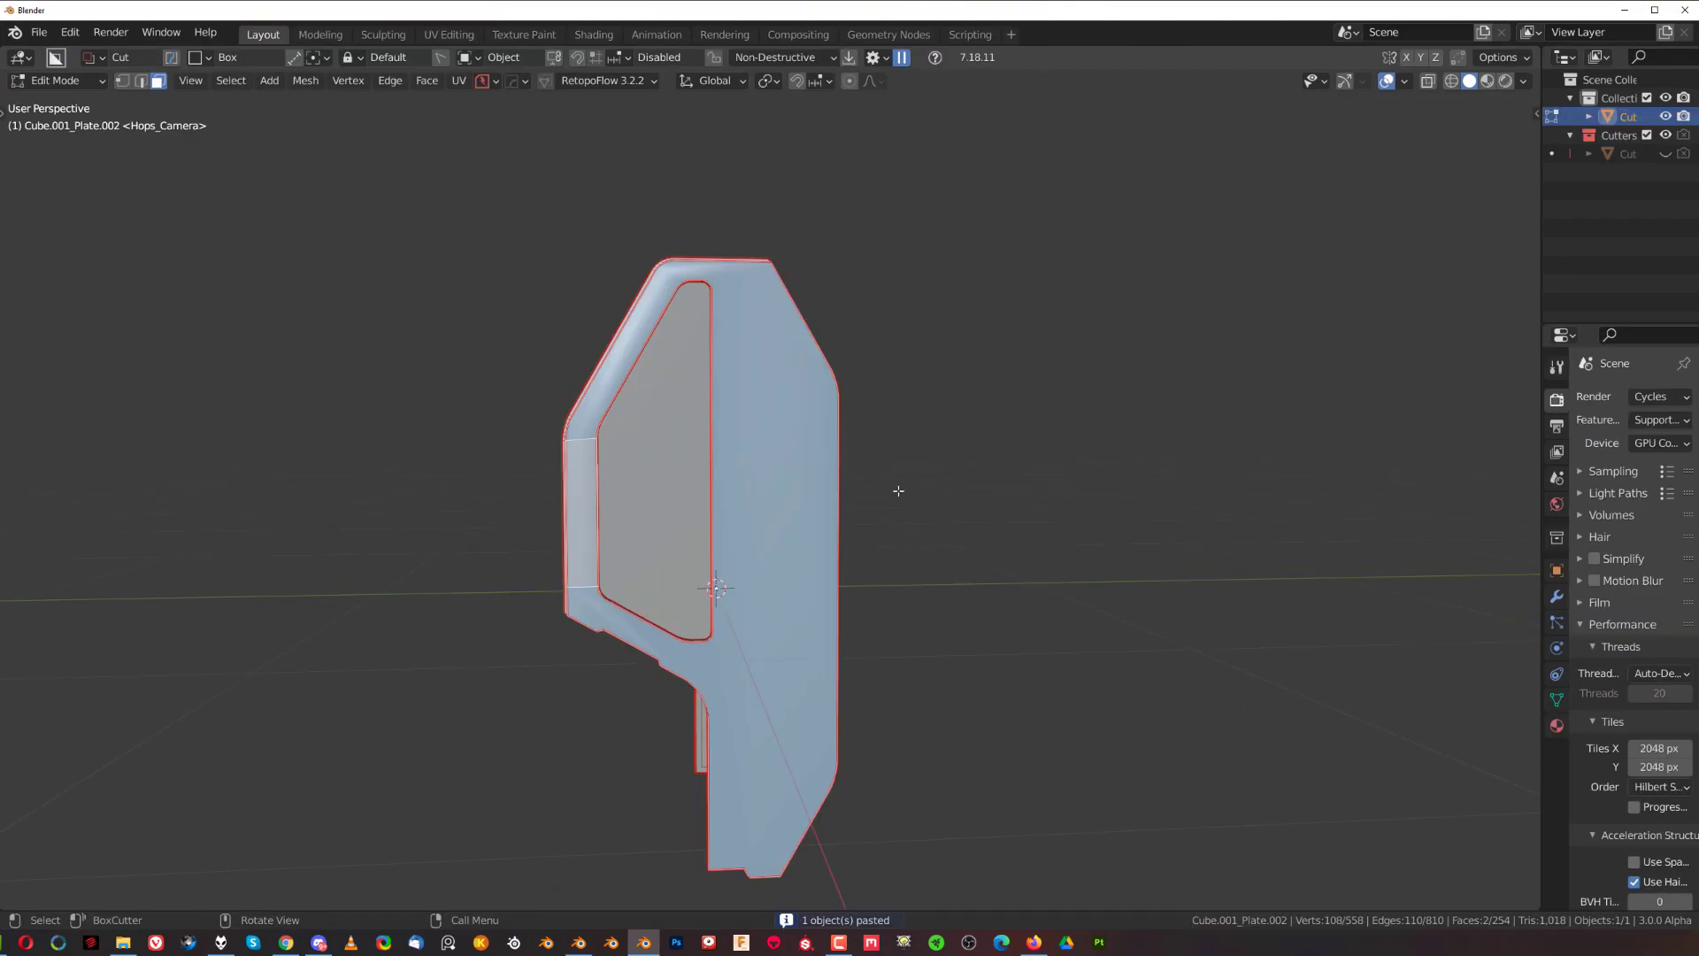
# In the right orthographic view, apply Dice V2 to the side panel's selected faces in 2D mode with X 10 and Y 23.
pyautogui.press('KP_1')
pyautogui.moveTo(1199, 380); pyautogui.dragTo(815, 481, button='middle')
pyautogui.scroll(-4, 815, 481)
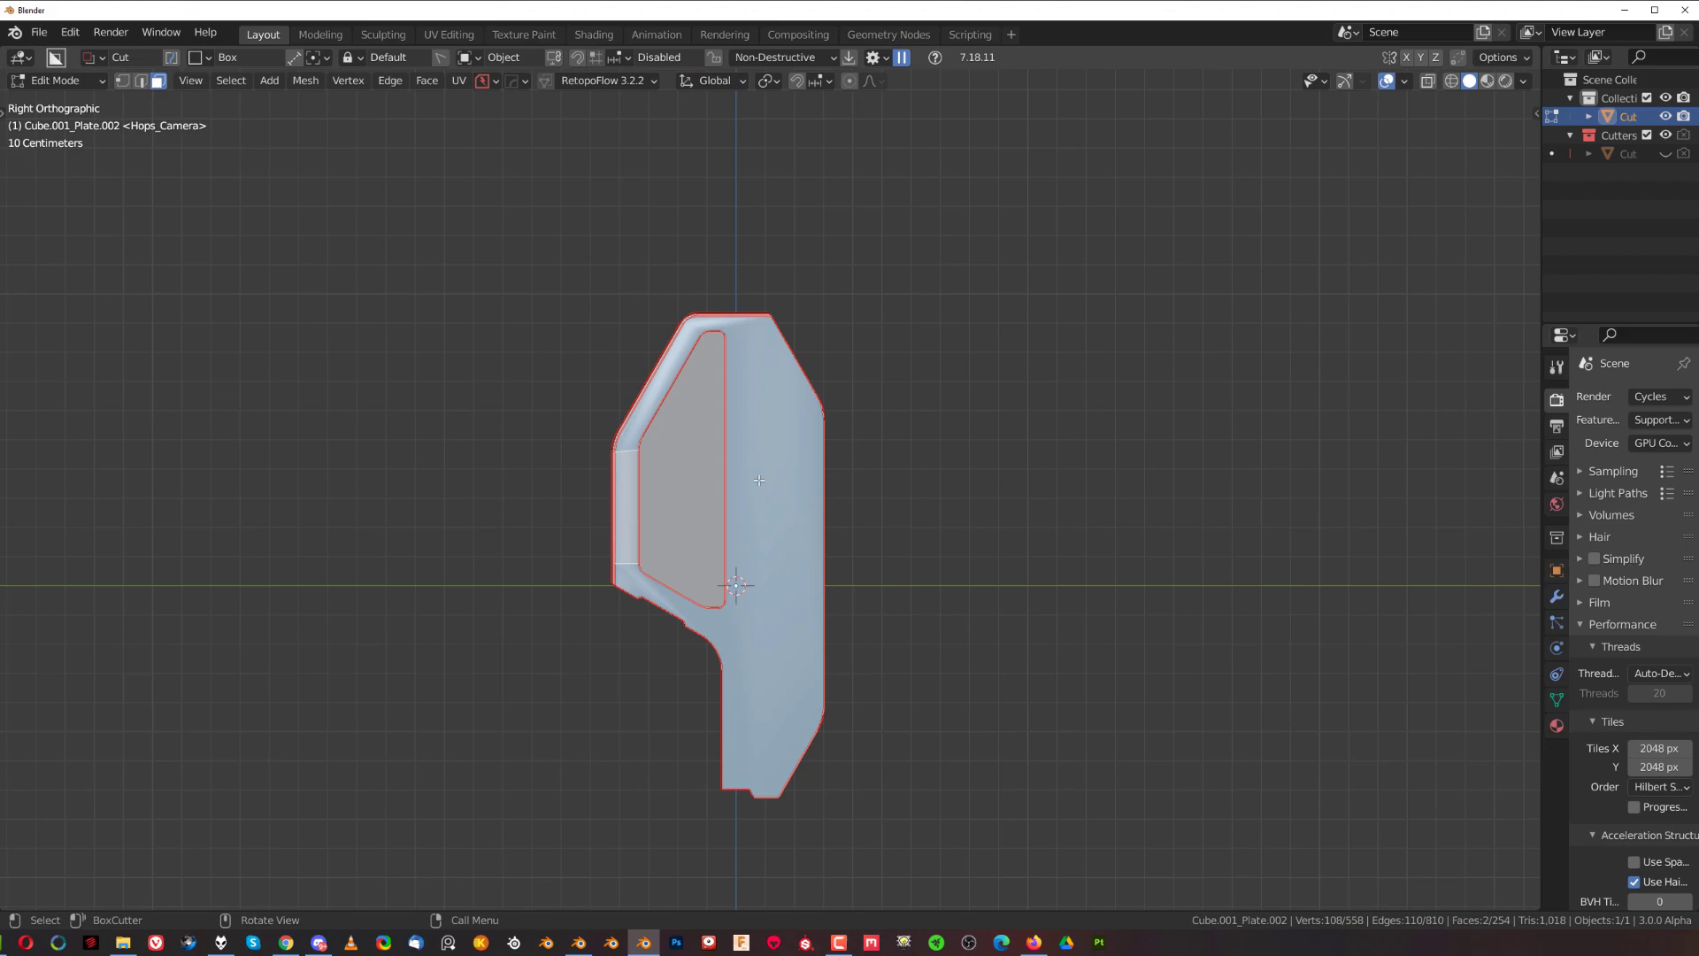
pyautogui.press('q')
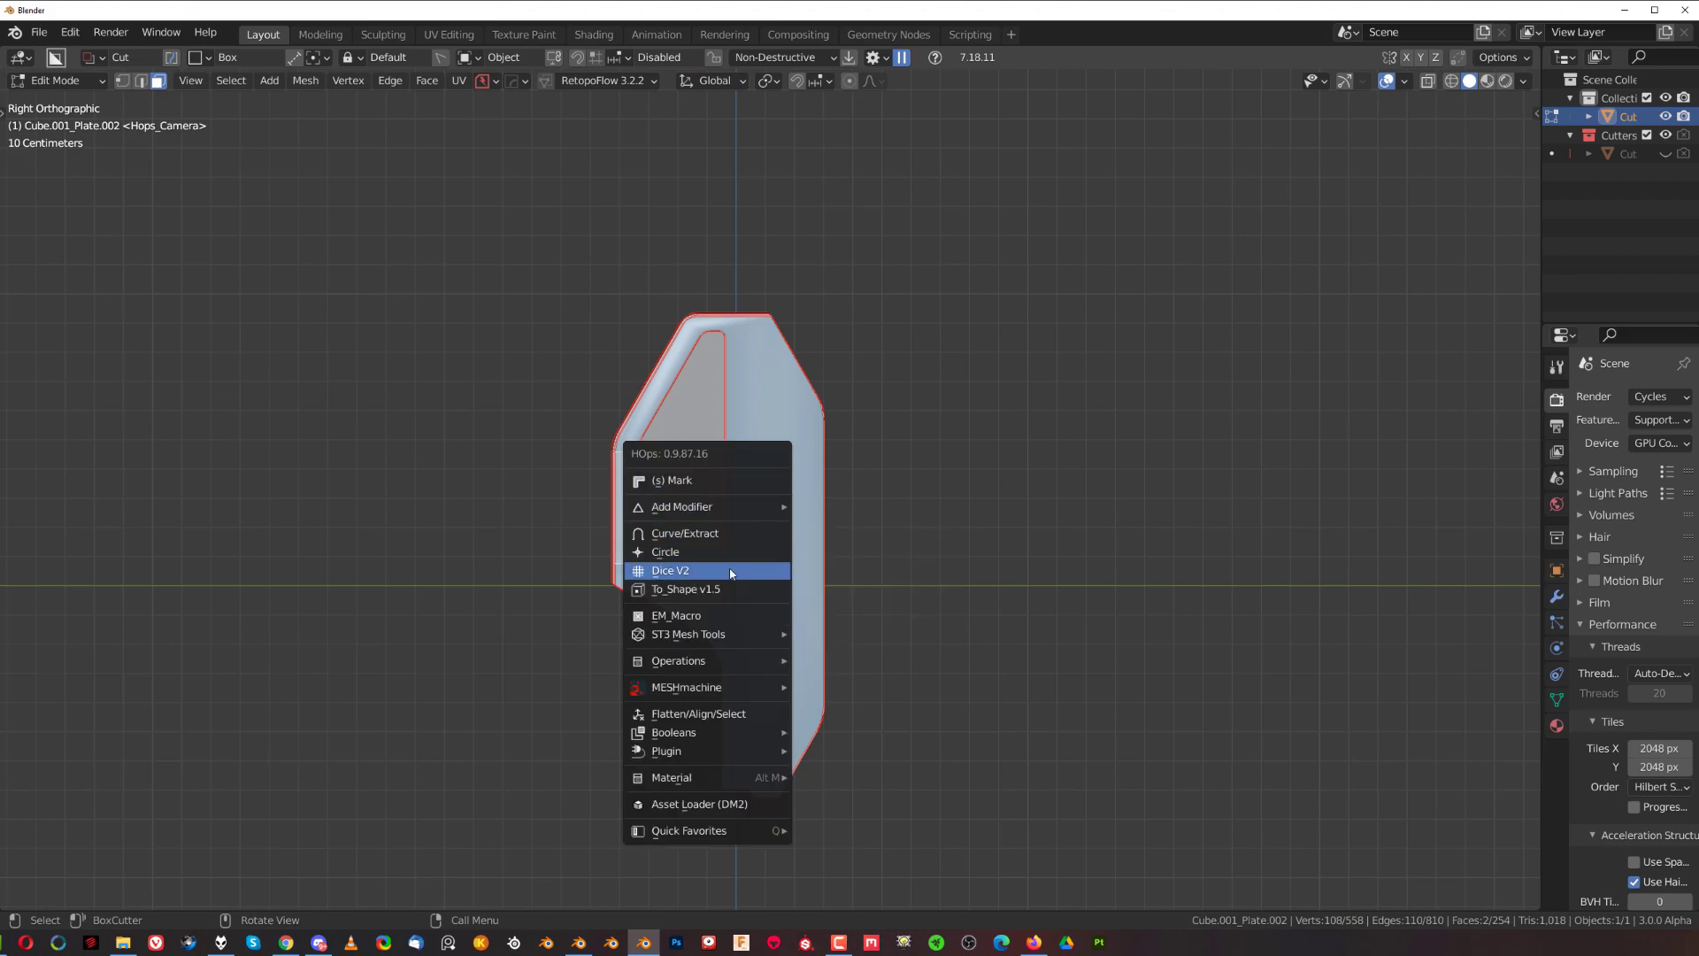
pyautogui.click(733, 570)
pyautogui.press('v')
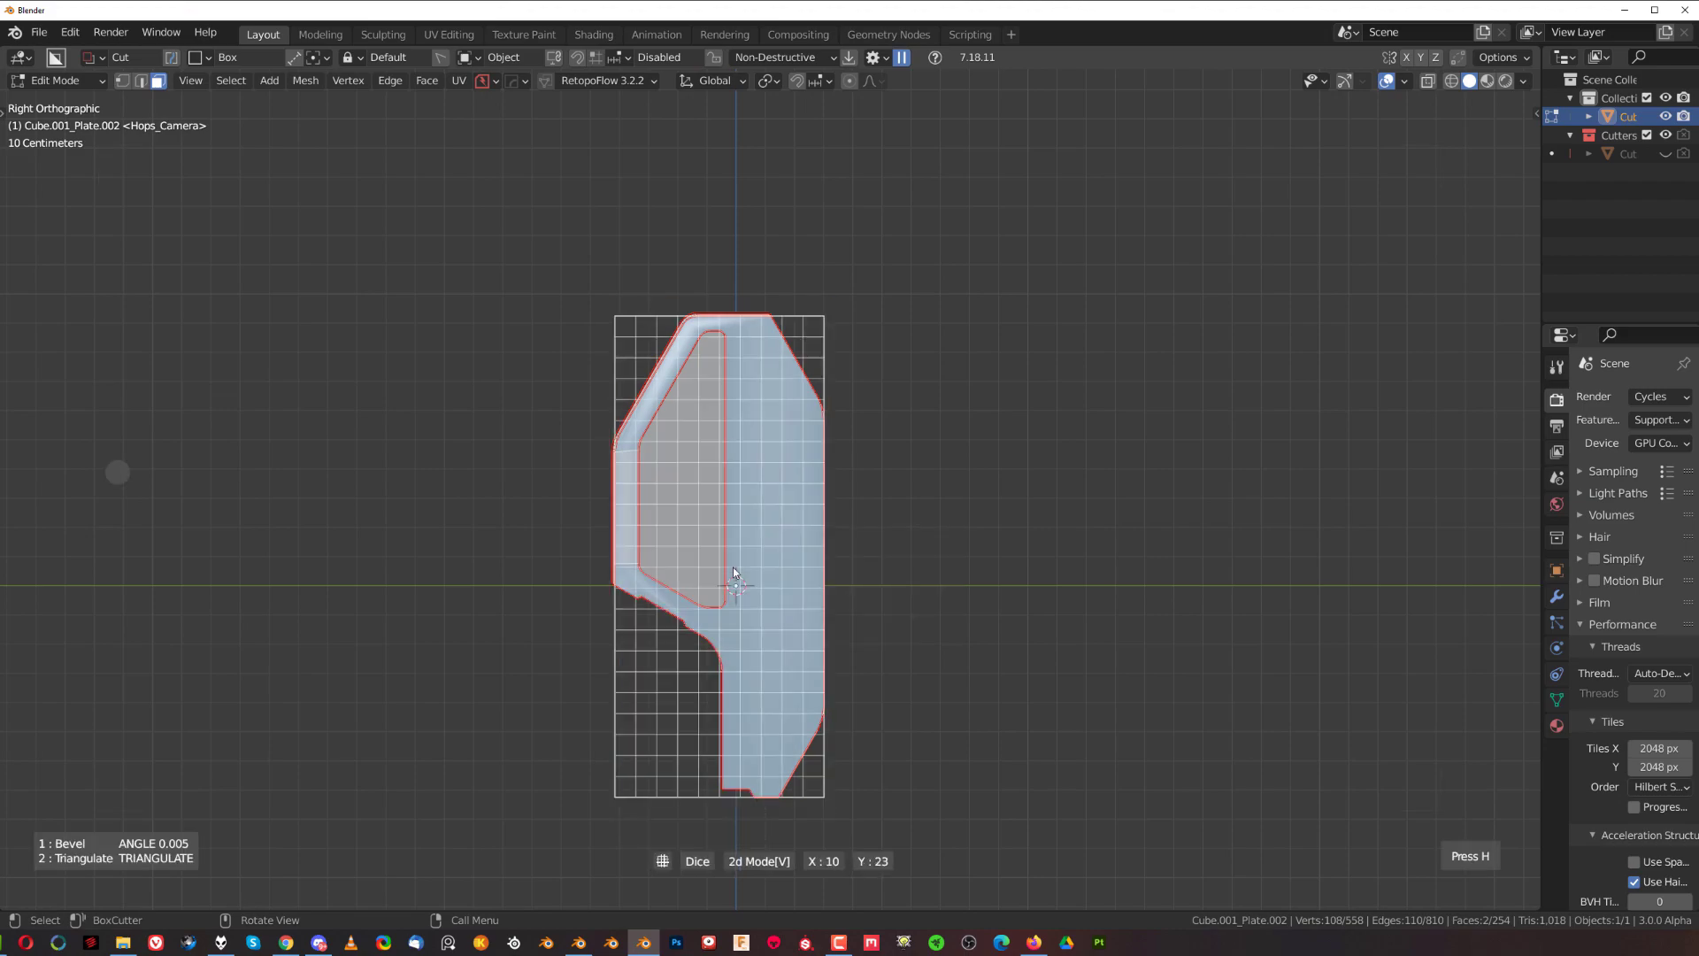
pyautogui.click(734, 566)
# Inspect the diced side panel's grid vertices and its bevel shading around the slot in Edit and Object Mode.
pyautogui.scroll(4, 792, 492)
pyautogui.press('1')
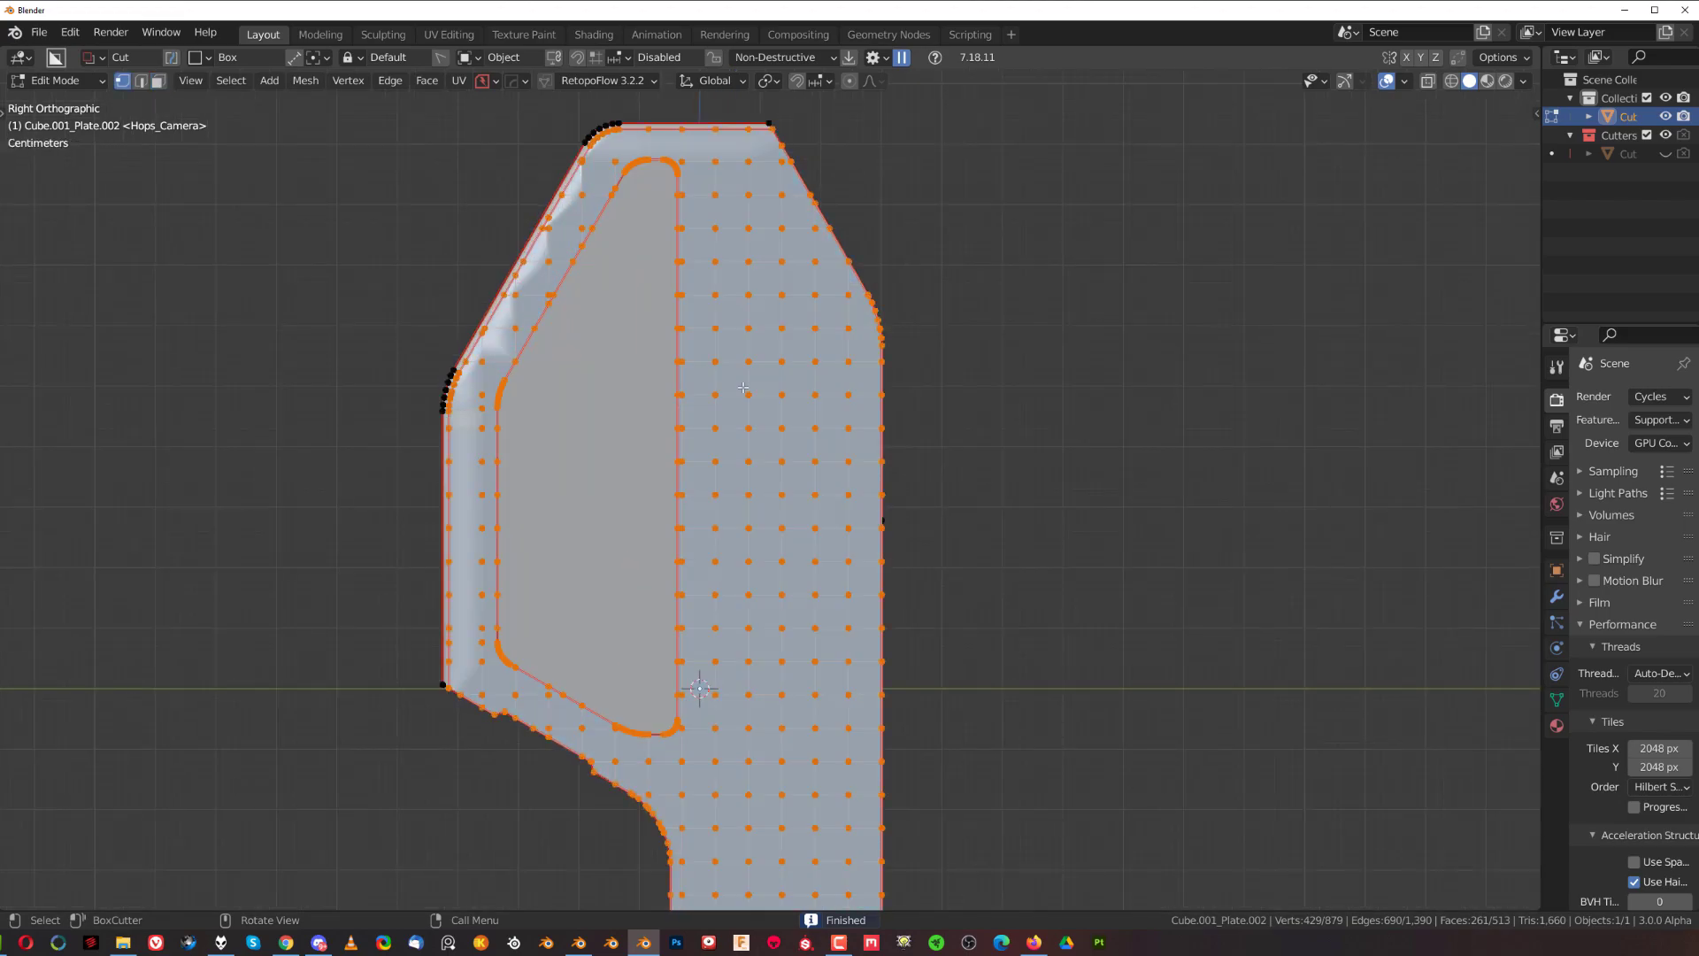
pyautogui.keyDown('shift'); pyautogui.moveTo(679, 179); pyautogui.dragTo(721, 369, button='middle'); pyautogui.keyUp('shift')
pyautogui.press('Tab')
pyautogui.scroll(4, 721, 368)
pyautogui.scroll(-3, 721, 373)
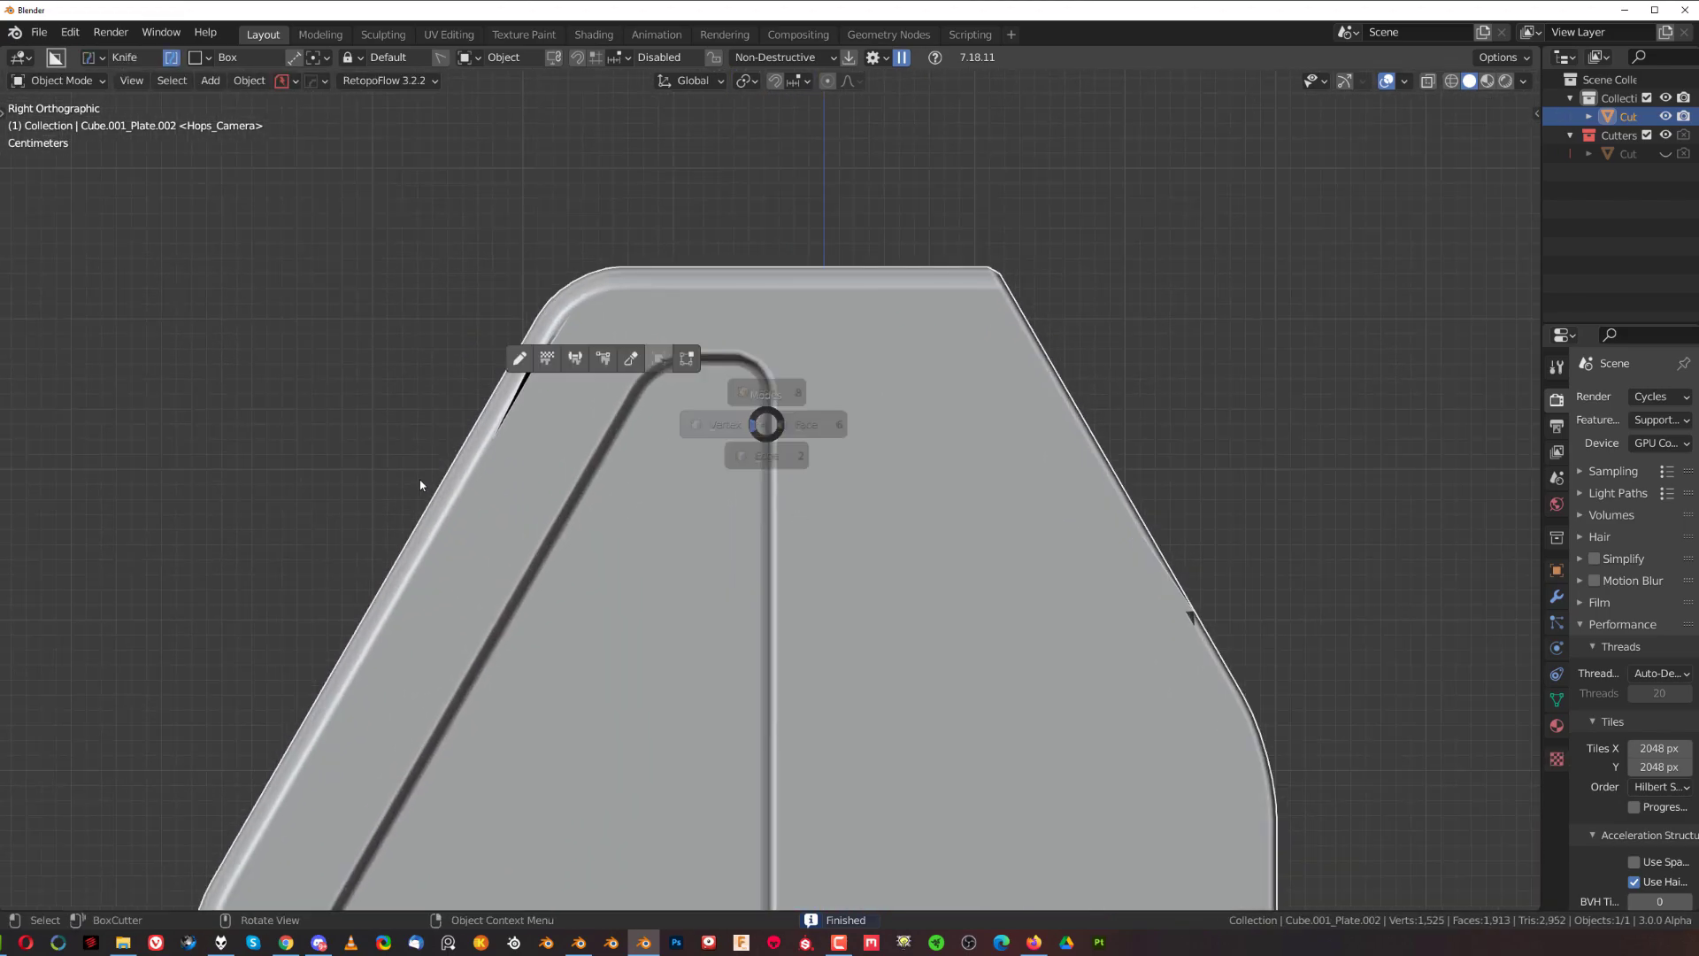
pyautogui.press('Tab')
pyautogui.scroll(-6, 757, 514)
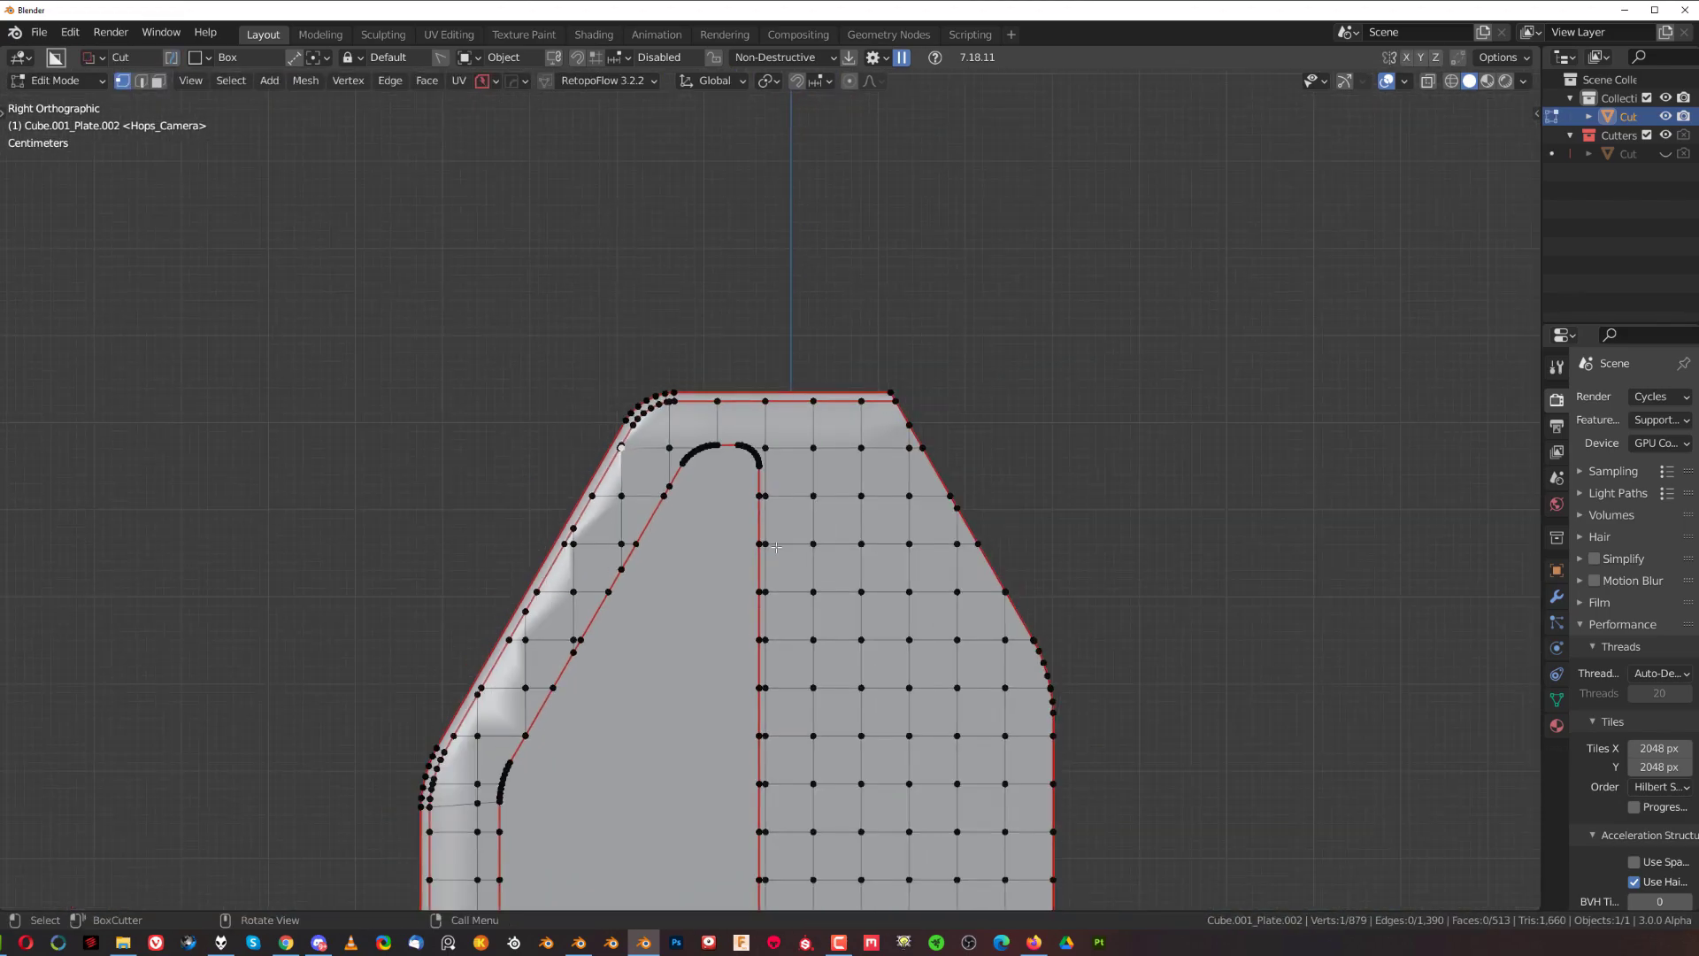
# Undo the dice cuts on the side panel and return to its undivided mesh in Edit Mode.
pyautogui.press('Tab')
pyautogui.hotkey('ctrl', 'z')
pyautogui.hotkey('ctrl', 'z')
pyautogui.moveTo(876, 398); pyautogui.dragTo(815, 402, button='middle')
pyautogui.scroll(2, 855, 453)
pyautogui.press('Tab')
pyautogui.keyDown('shift'); pyautogui.moveTo(823, 311); pyautogui.dragTo(797, 545, button='middle'); pyautogui.keyUp('shift')
pyautogui.scroll(2, 796, 544)
pyautogui.moveTo(847, 437); pyautogui.dragTo(623, 418, button='middle')
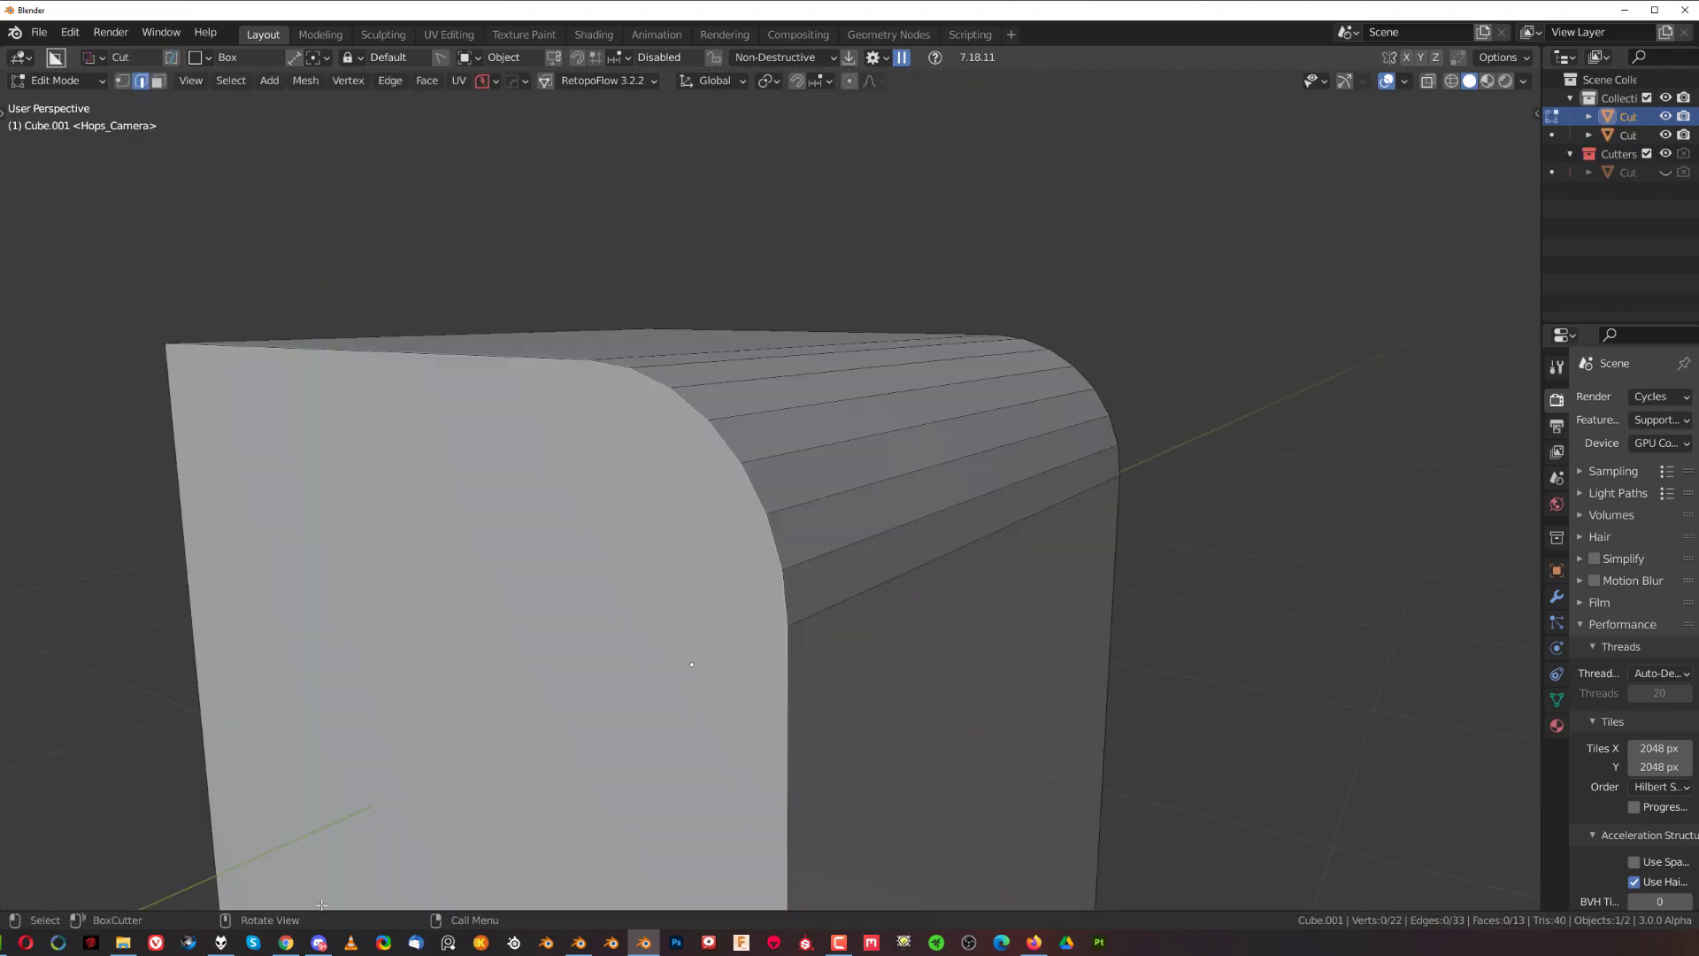
# Bevel the cube's opposite upper edge with 14 segments and a width of about 0.273 m.
pyautogui.moveTo(372, 567); pyautogui.dragTo(376, 611, button='middle')
pyautogui.scroll(-4, 376, 610)
pyautogui.moveTo(208, 611); pyautogui.dragTo(691, 494, button='middle')
pyautogui.click(691, 493)
pyautogui.hotkey('ctrl', 'b')
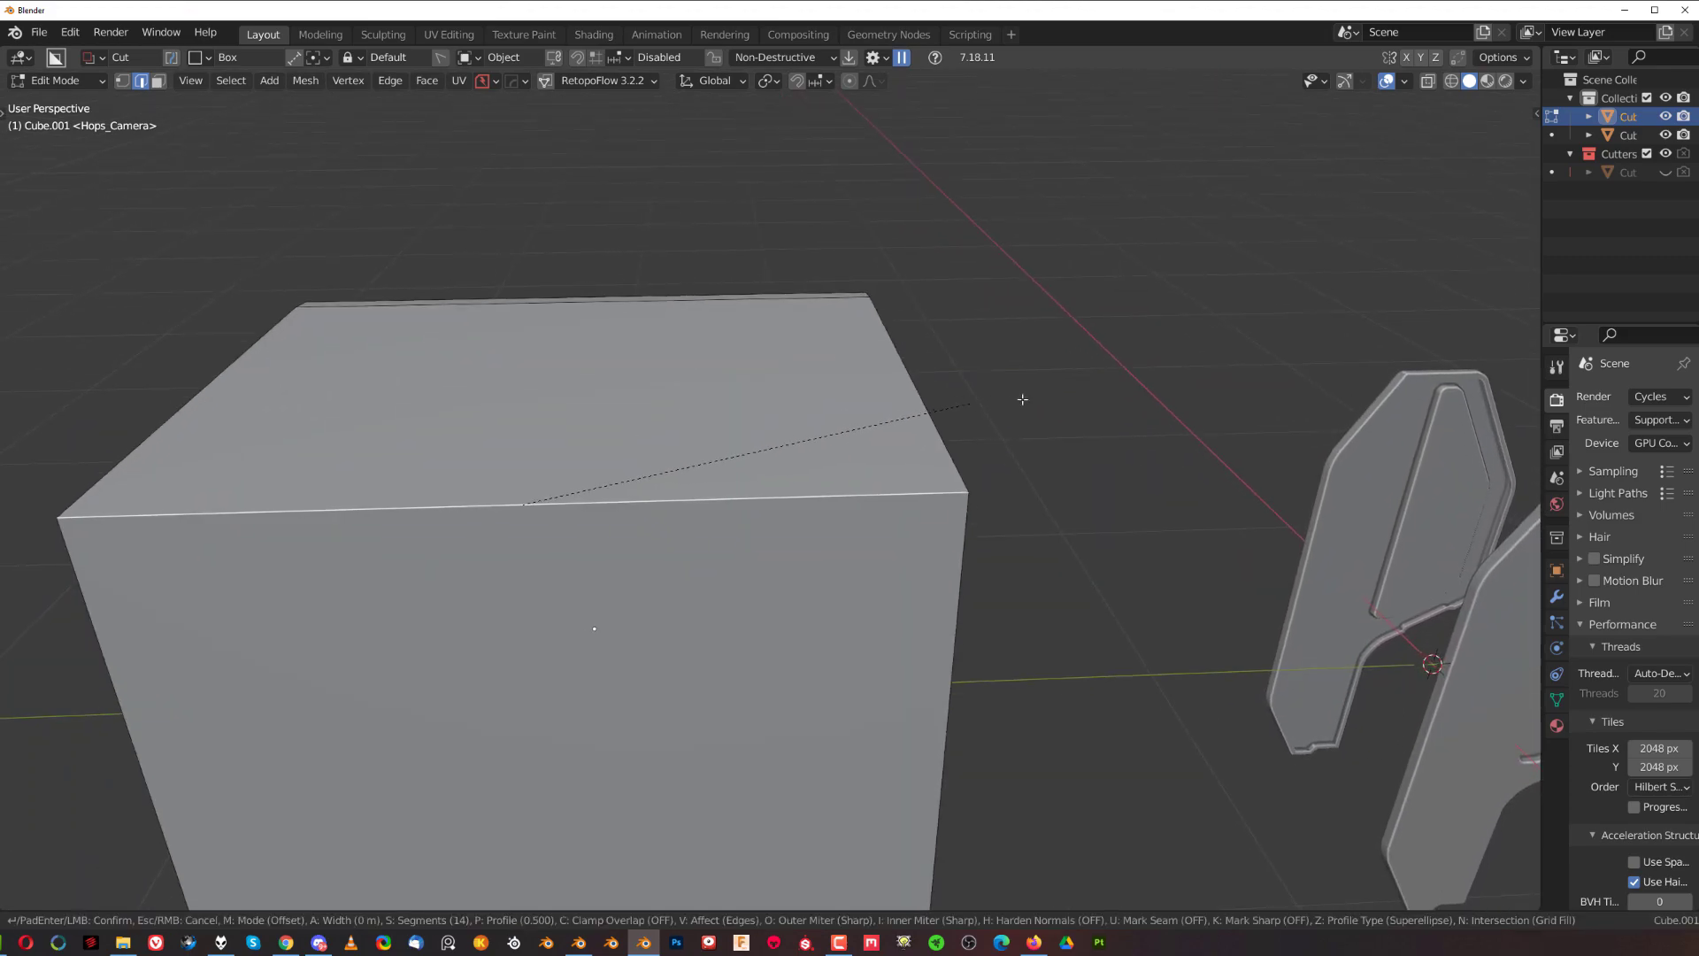
pyautogui.click(1100, 390)
pyautogui.moveTo(982, 477); pyautogui.dragTo(837, 497, button='middle')
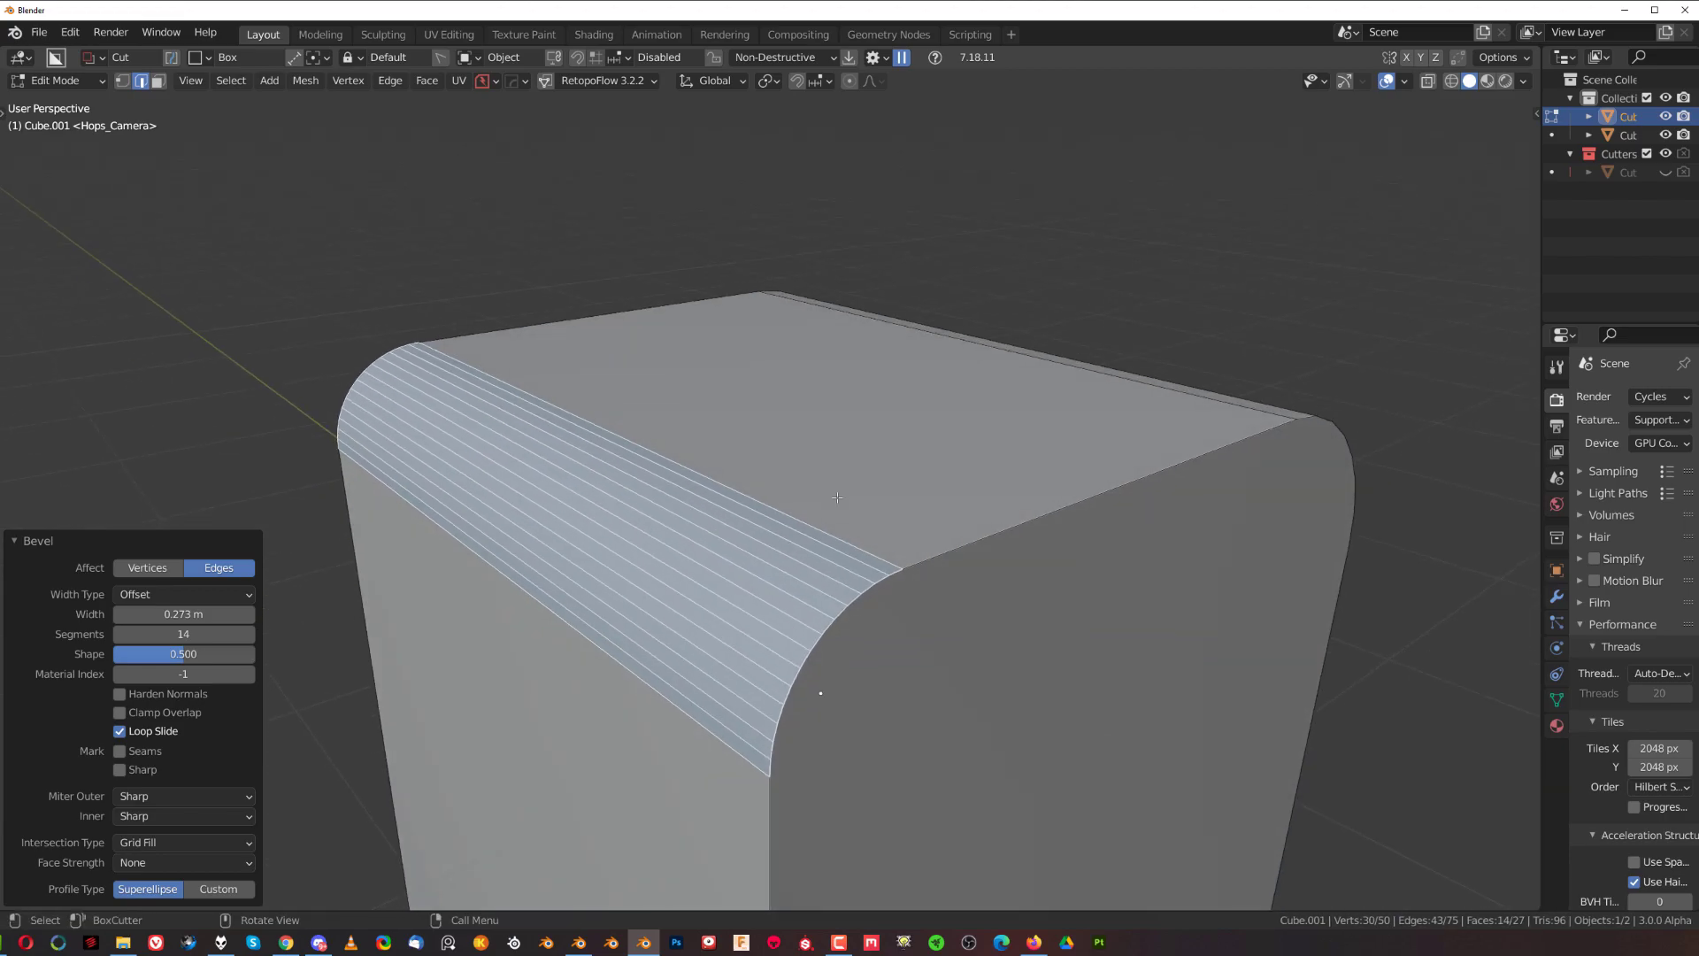
# Dissolve every other edge of the cube's 14-segment bevel to halve its segments.
pyautogui.click(802, 522)
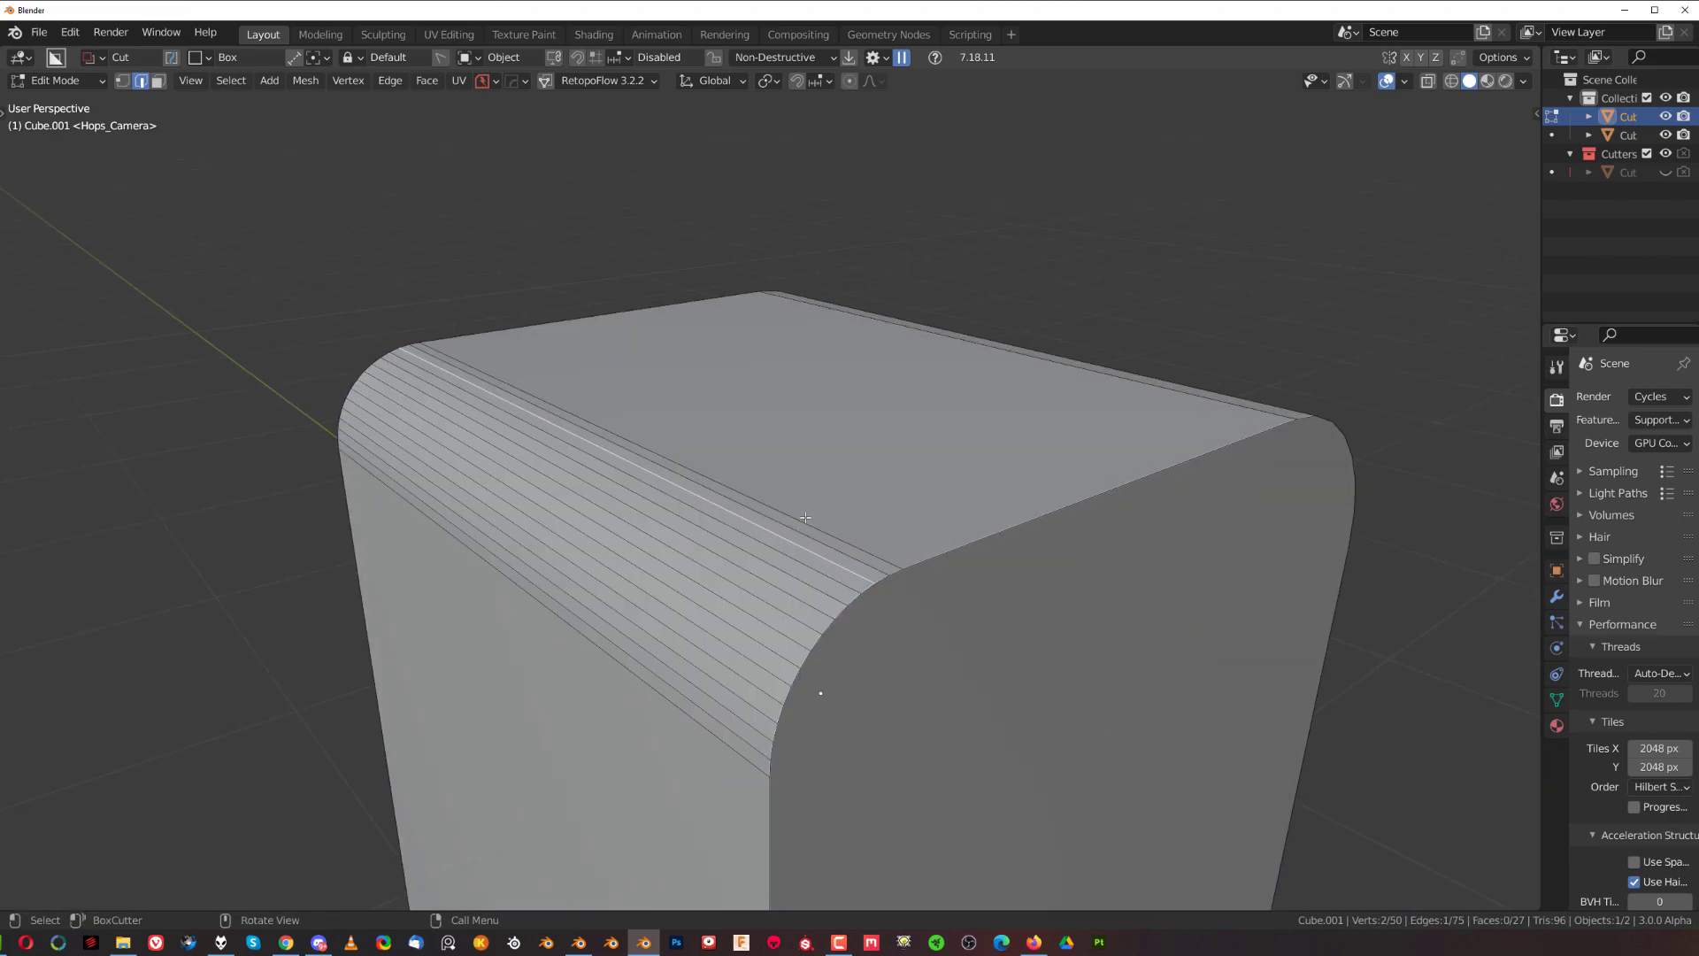
pyautogui.click(806, 535)
pyautogui.keyDown('shift'); pyautogui.moveTo(806, 535); pyautogui.dragTo(816, 482, button='middle'); pyautogui.keyUp('shift')
pyautogui.scroll(2, 823, 482)
pyautogui.keyDown('shift'); pyautogui.click(834, 478); pyautogui.keyUp('shift')
pyautogui.keyDown('shift'); pyautogui.click(787, 534); pyautogui.keyUp('shift')
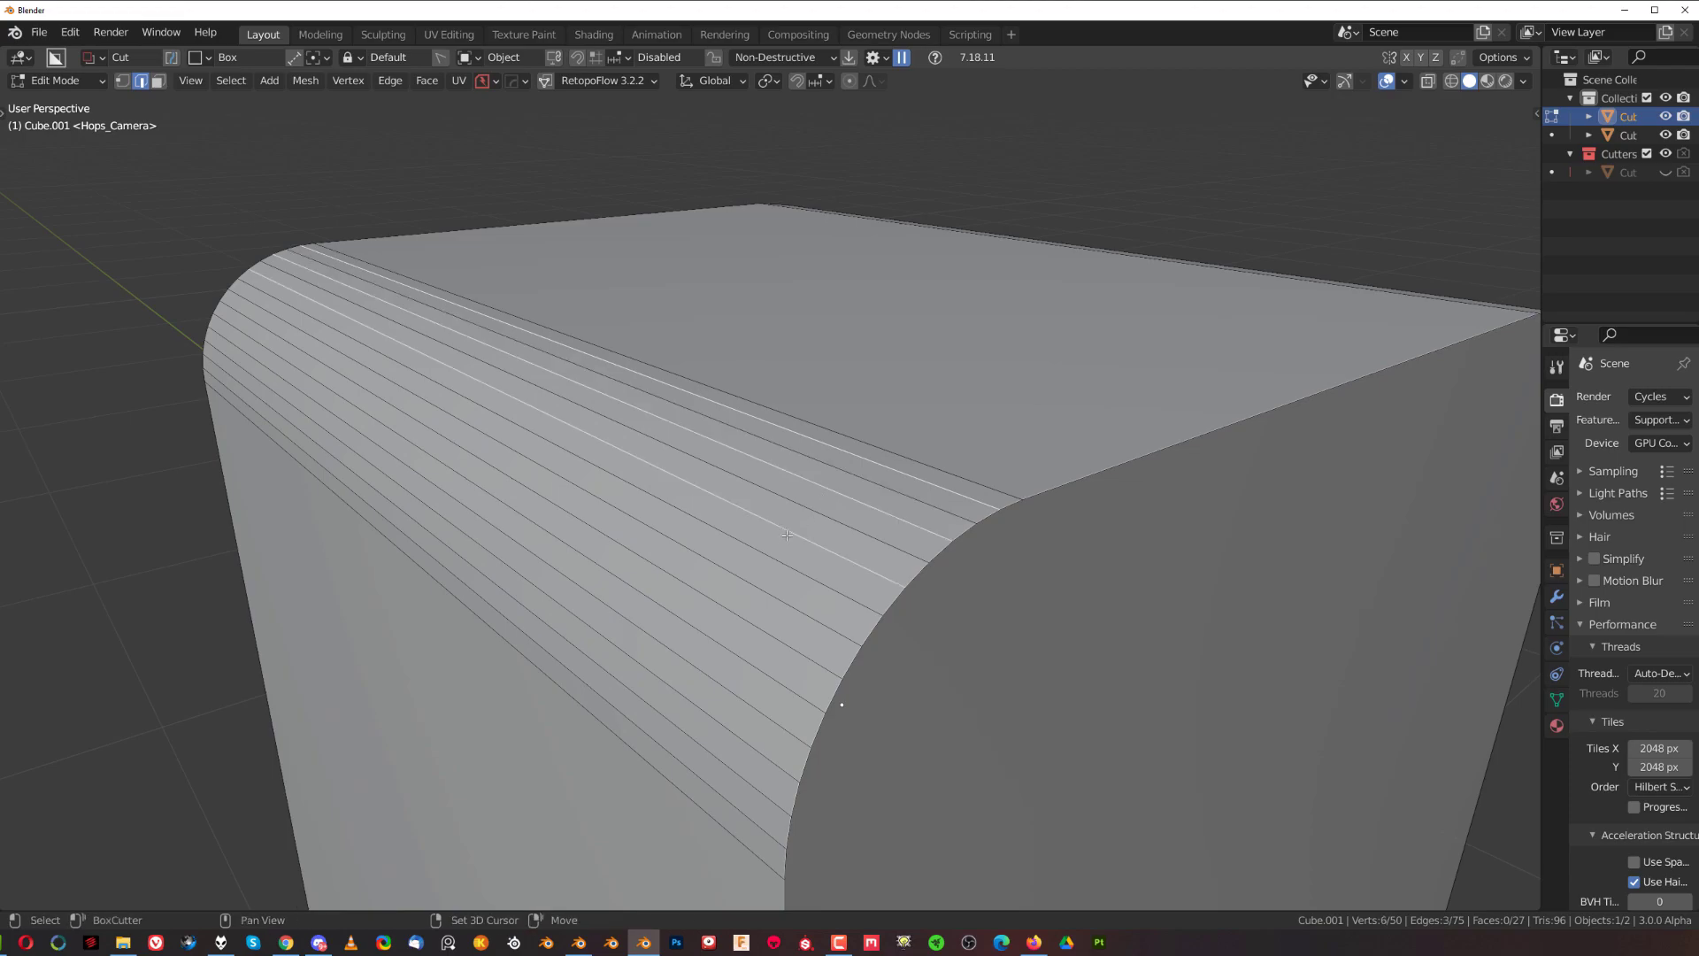
pyautogui.keyDown('shift'); pyautogui.click(739, 580); pyautogui.keyUp('shift')
pyautogui.keyDown('shift'); pyautogui.click(696, 638); pyautogui.keyUp('shift')
pyautogui.keyDown('shift'); pyautogui.click(650, 688); pyautogui.keyUp('shift')
pyautogui.keyDown('shift'); pyautogui.click(634, 712); pyautogui.keyUp('shift')
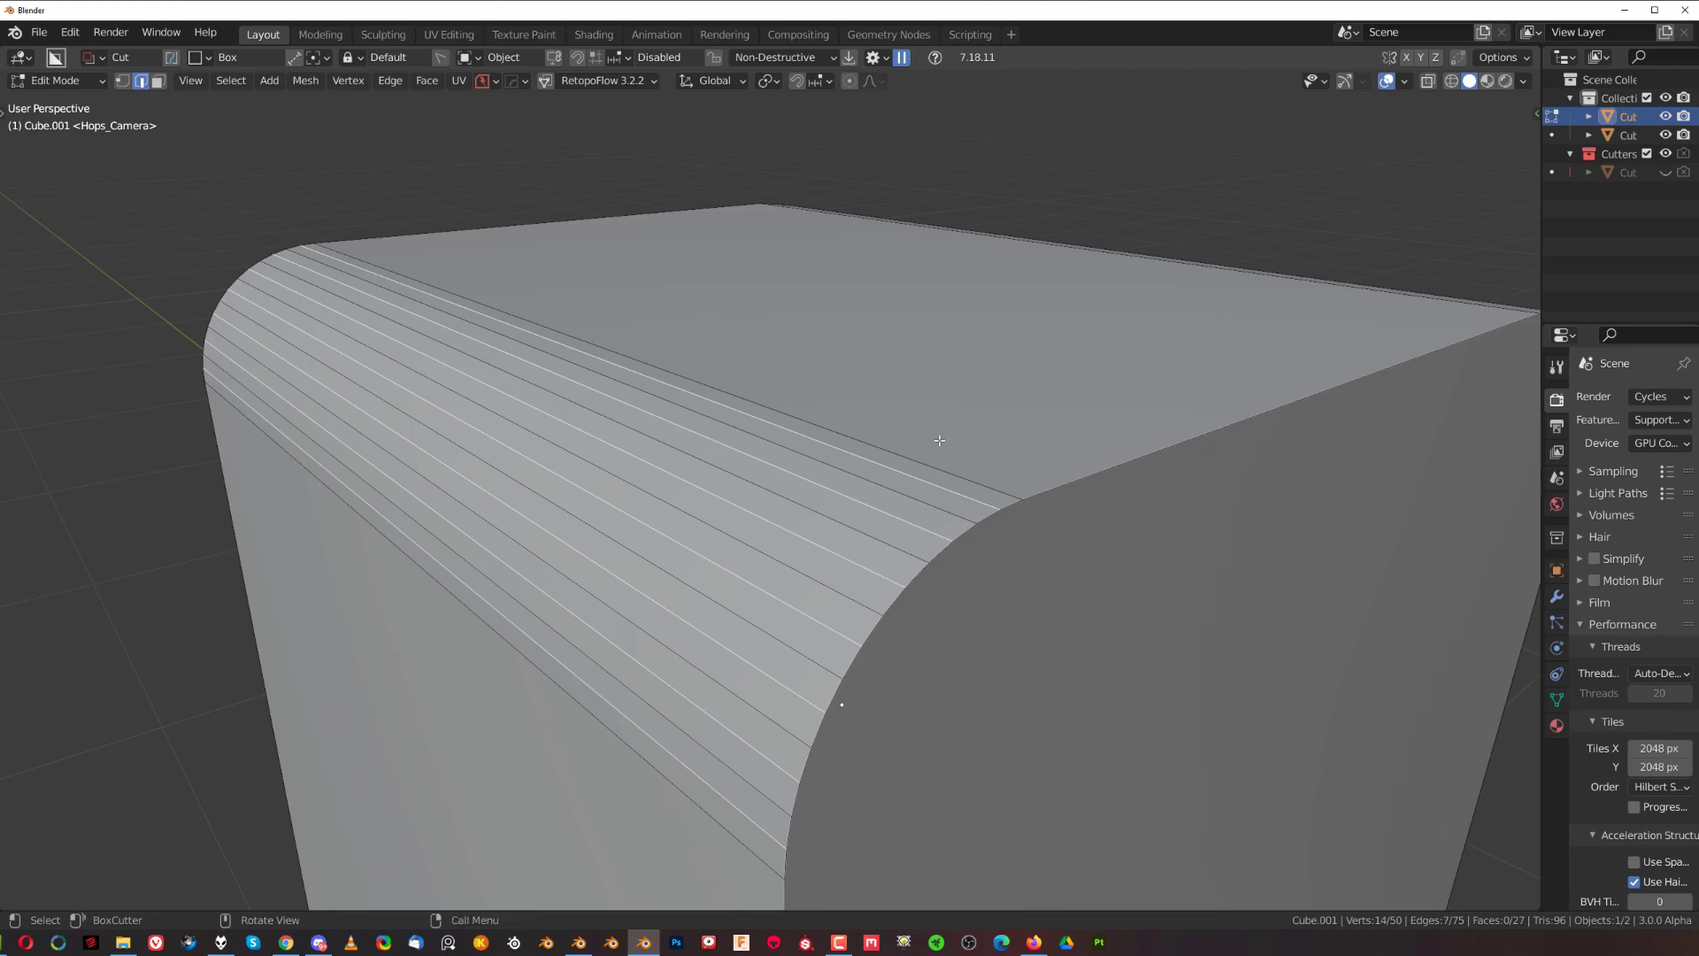
pyautogui.moveTo(835, 568); pyautogui.dragTo(699, 409, button='middle')
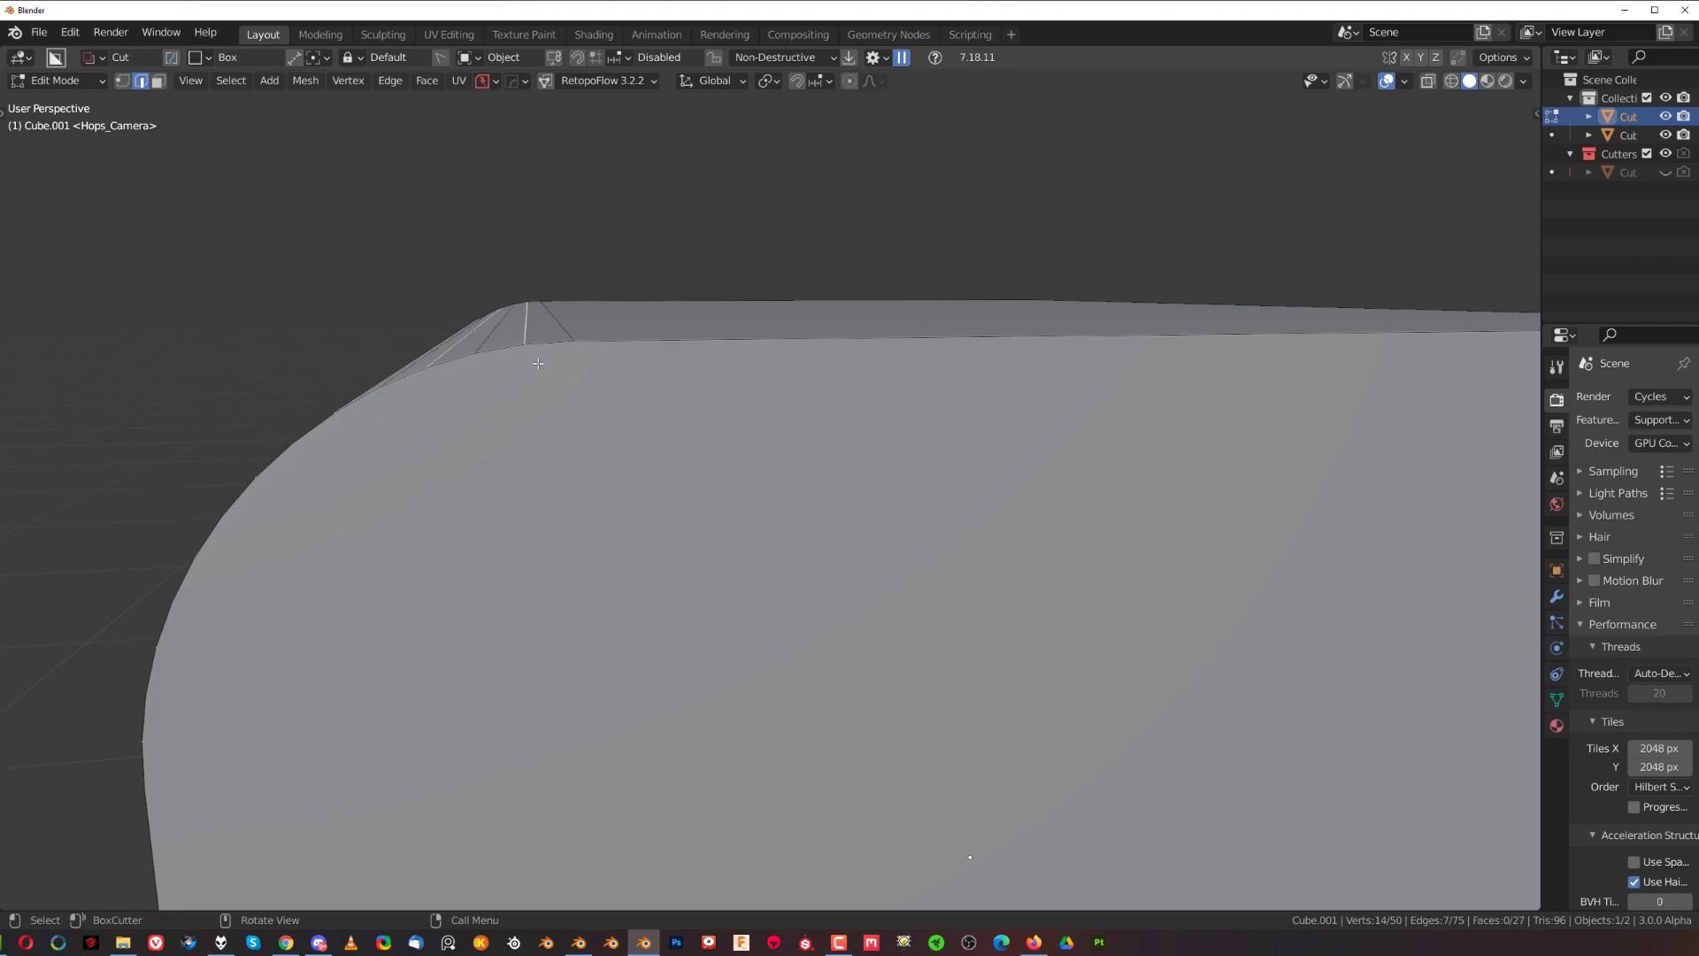
pyautogui.scroll(-3, 545, 364)
pyautogui.moveTo(1111, 357); pyautogui.dragTo(909, 522, button='middle')
pyautogui.scroll(2, 909, 522)
pyautogui.press('x')
pyautogui.click(994, 523)
pyautogui.moveTo(1053, 646); pyautogui.dragTo(599, 513, button='middle')
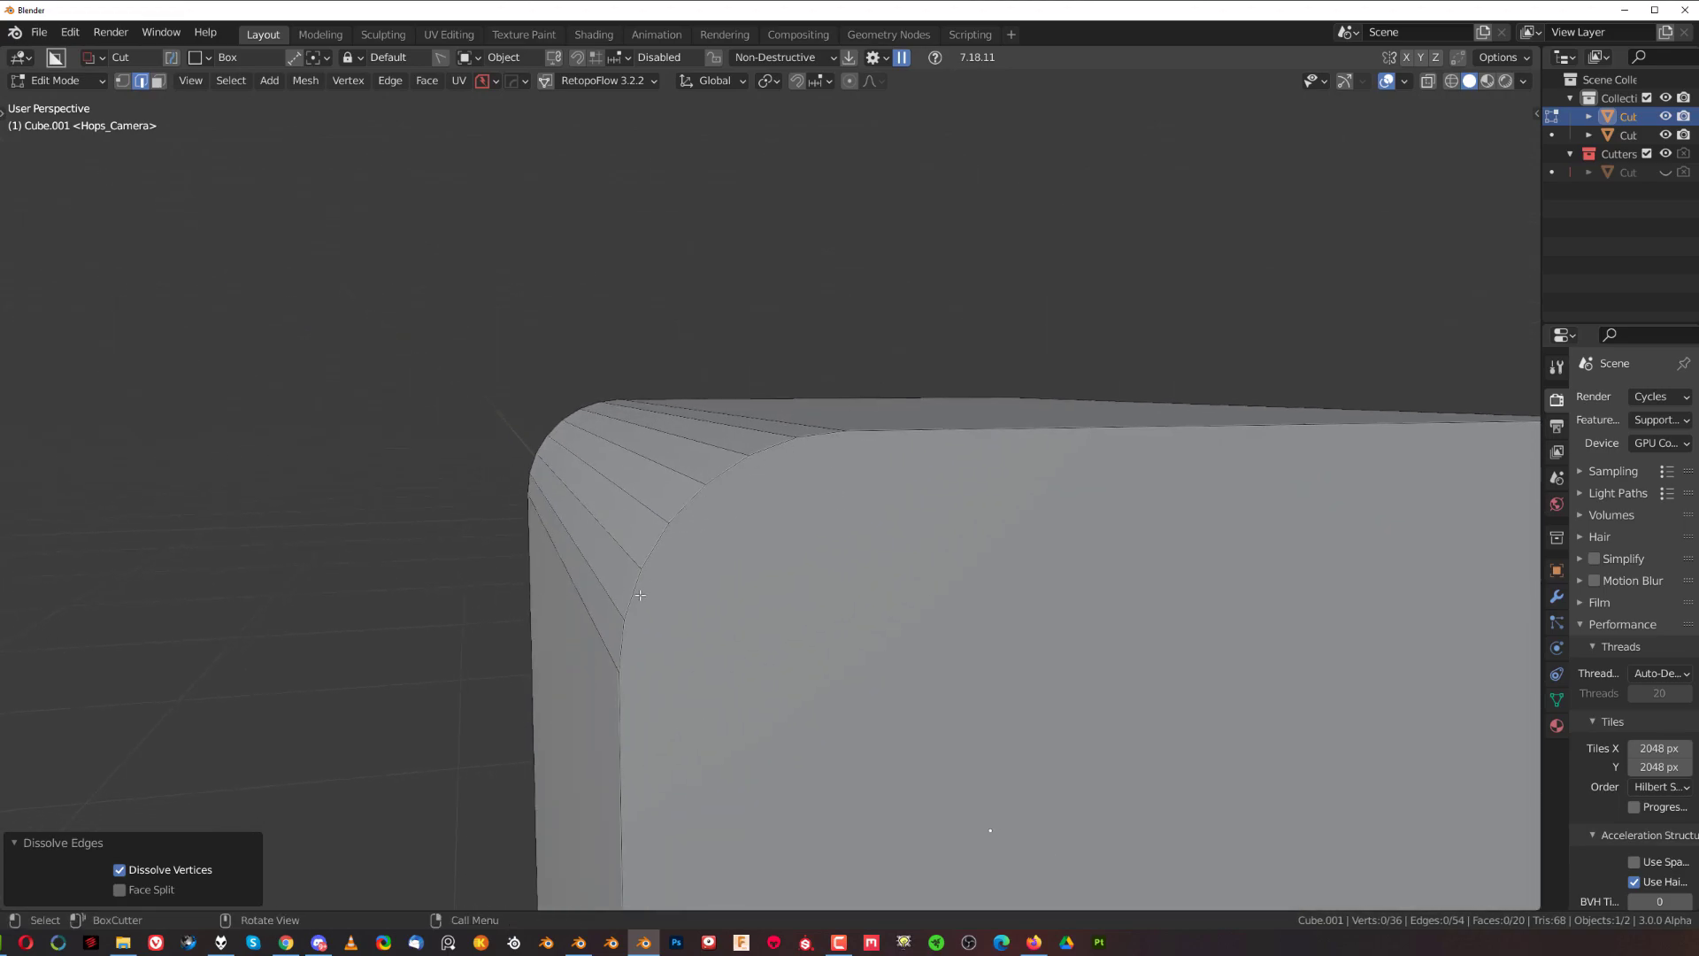
# Mirror the cube's mesh so that all four corners of its profile are rounded, and isolate it in Local View.
pyautogui.moveTo(640, 594); pyautogui.dragTo(789, 523, button='middle')
pyautogui.press('1')
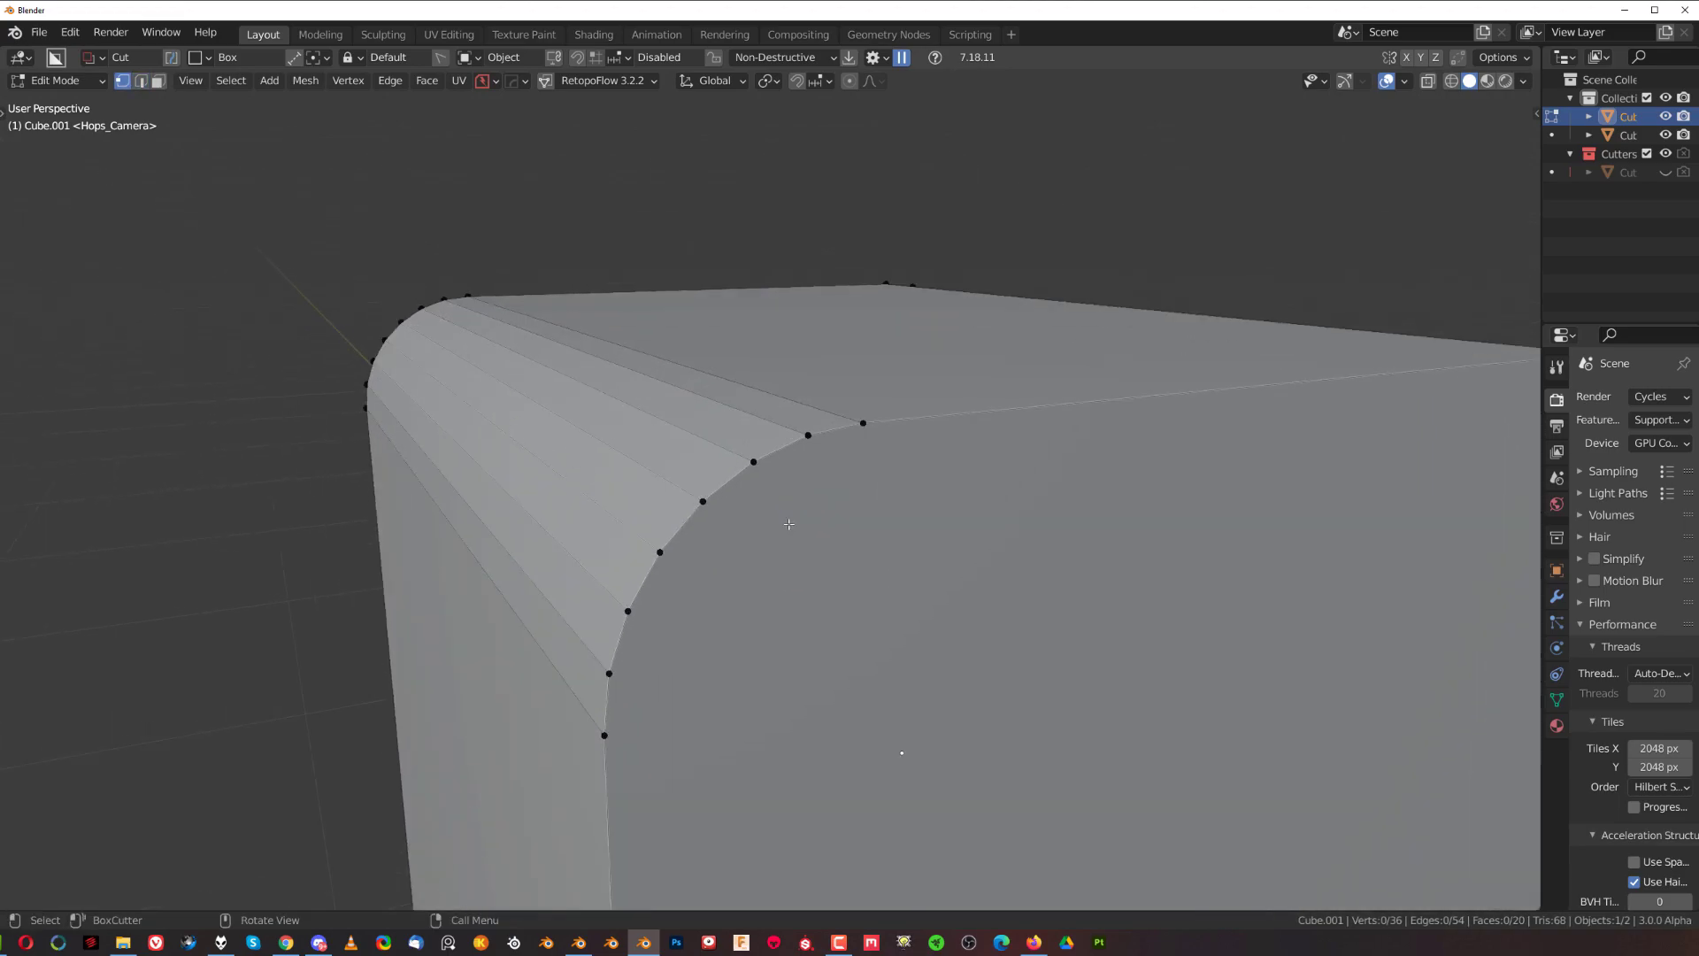
pyautogui.scroll(-5, 788, 524)
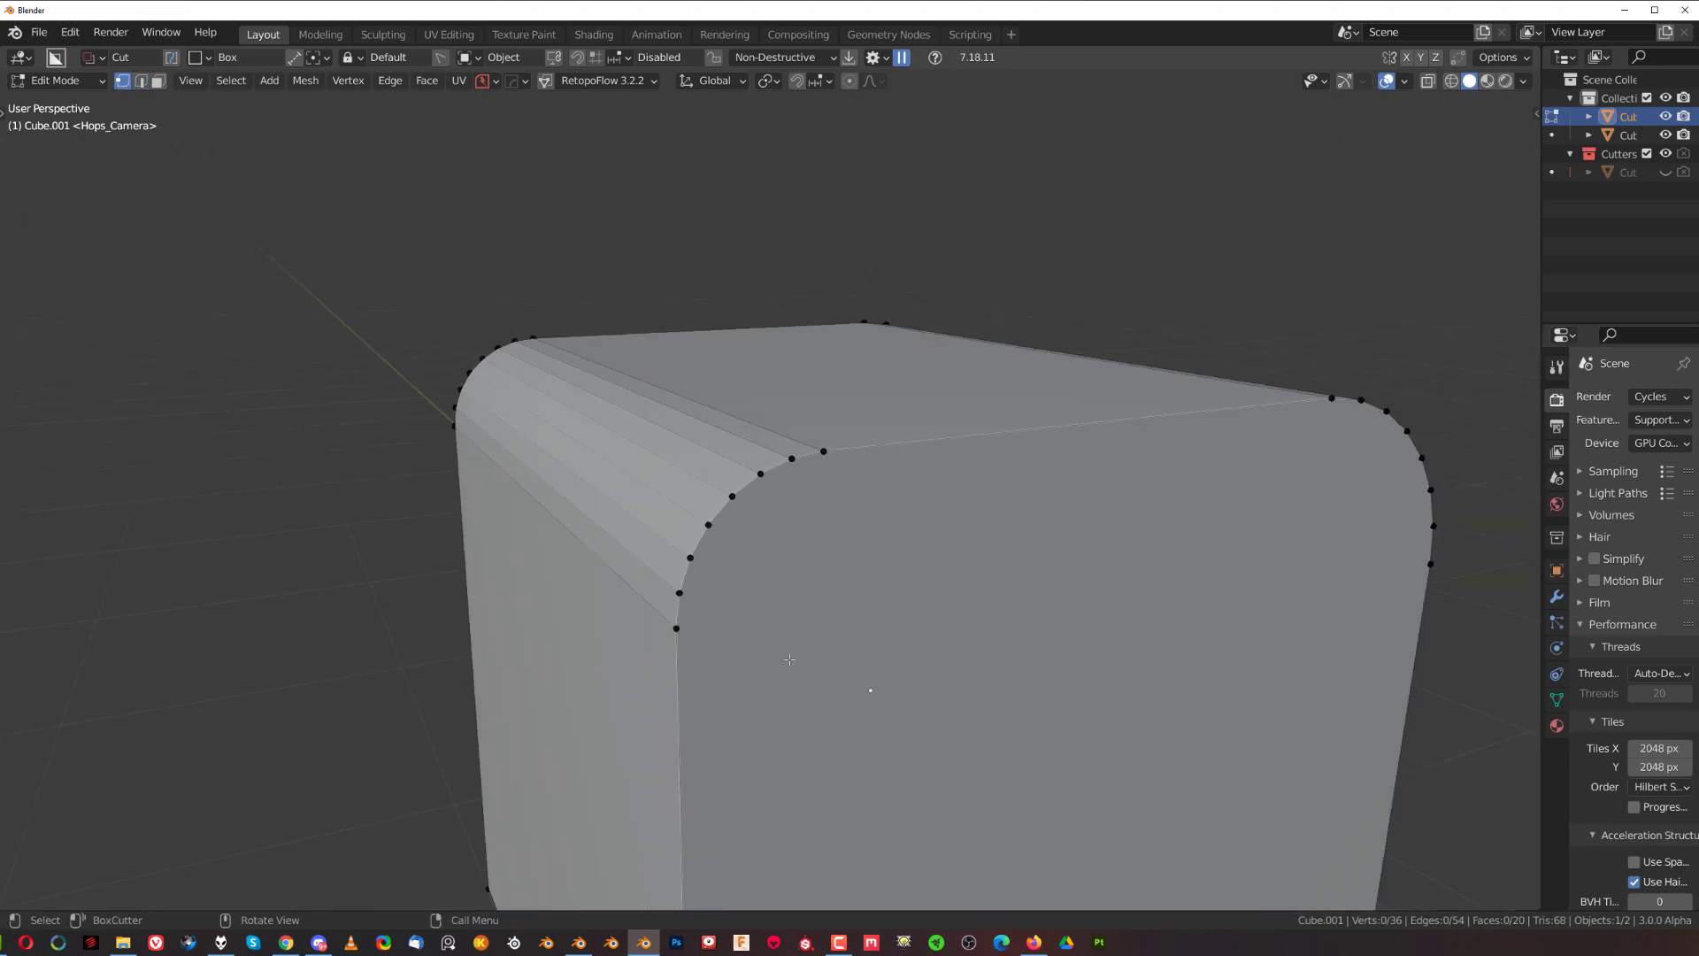
pyautogui.moveTo(808, 424); pyautogui.dragTo(560, 424, button='middle')
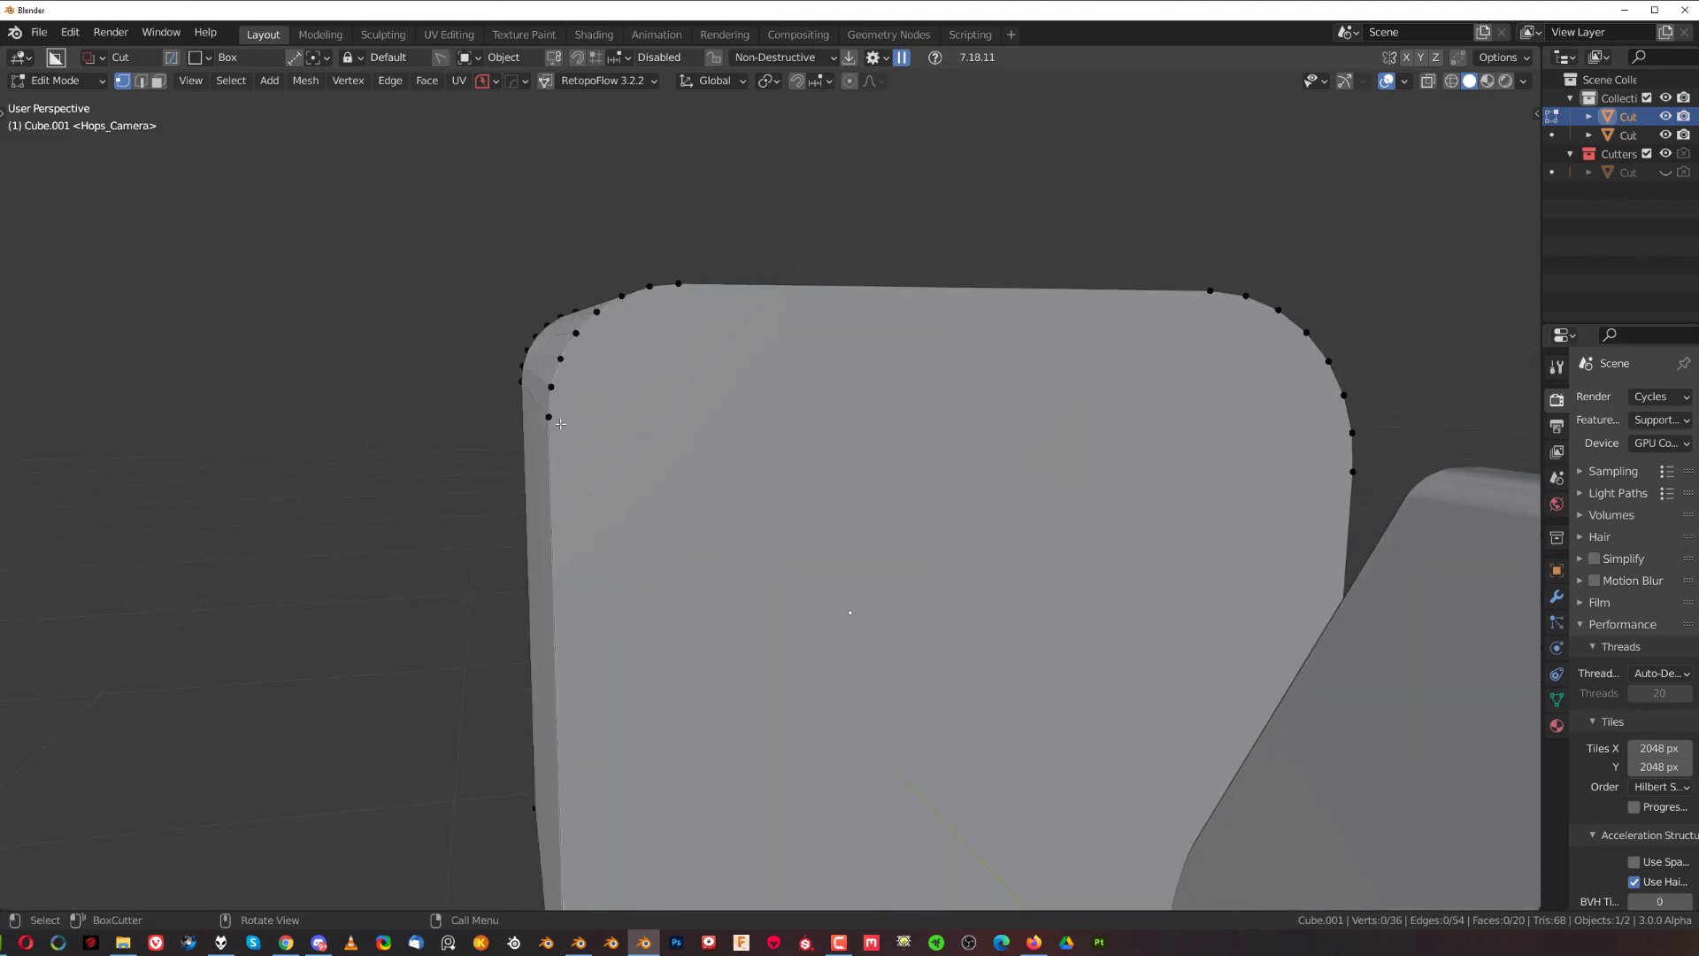
pyautogui.moveTo(1060, 403); pyautogui.dragTo(879, 492, button='middle')
pyautogui.hotkey('alt', 'x')
pyautogui.scroll(-2, 879, 492)
pyautogui.hotkey('alt', 'x')
pyautogui.press('/')
pyautogui.scroll(-4, 841, 486)
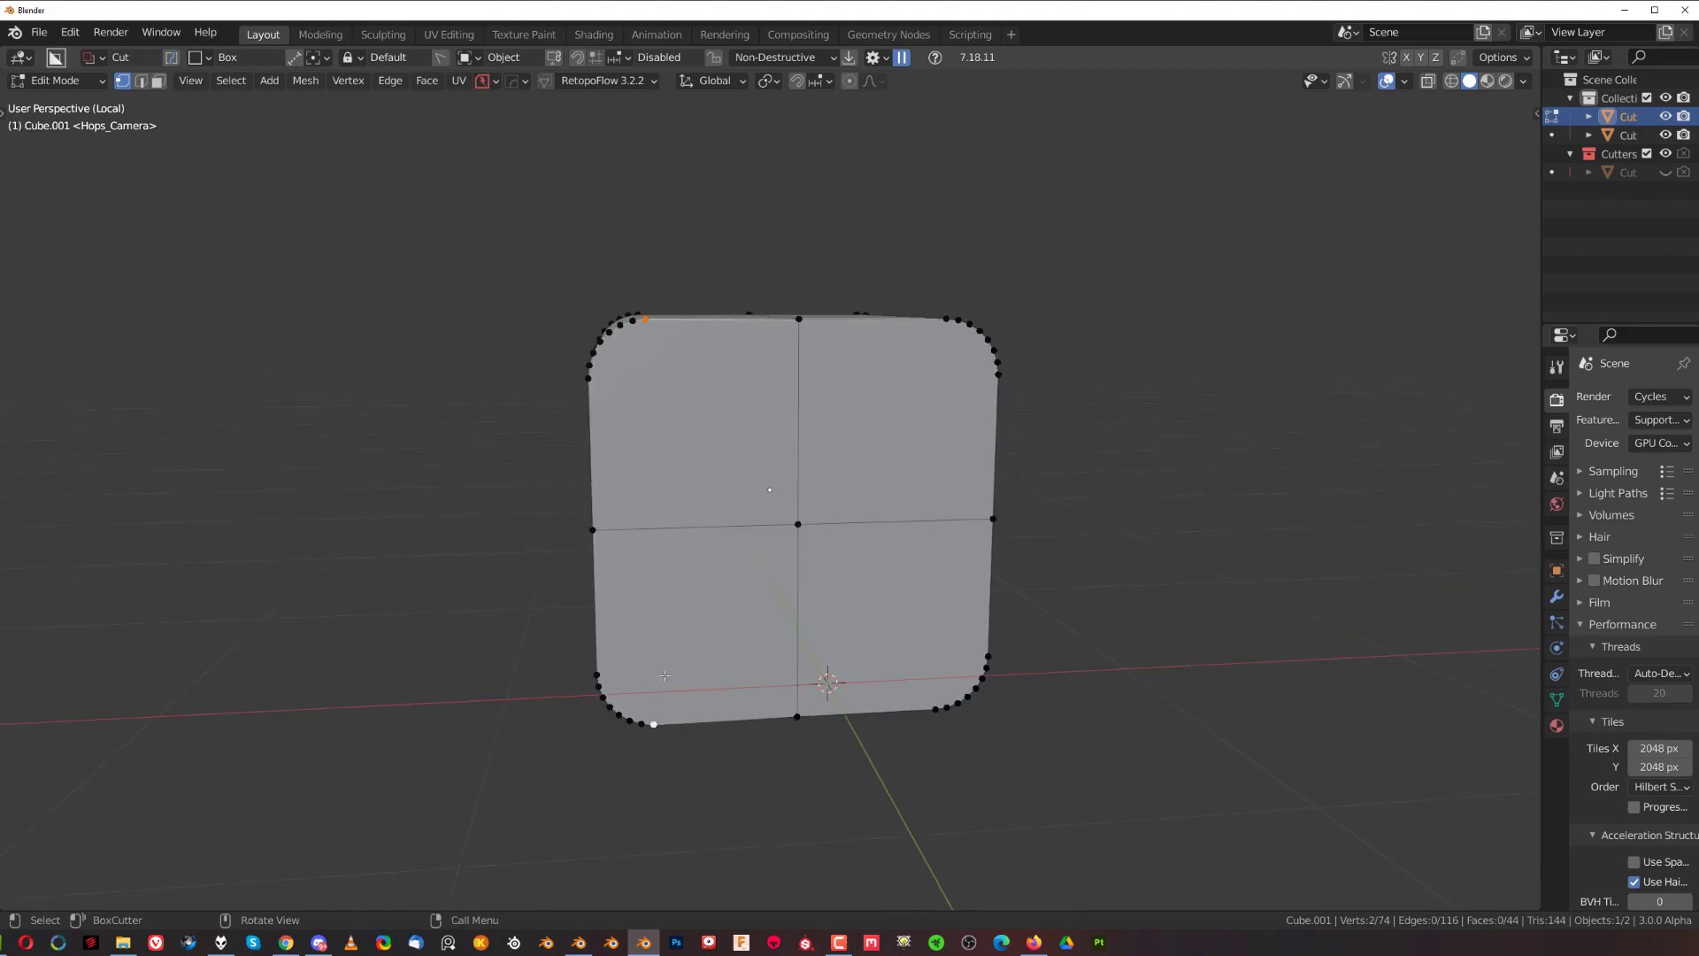
# Connect the bevel-end vertices across the cube's flat front face with two horizontal support edges beside the upper and lower rounded corners.
pyautogui.scroll(2, 673, 662)
pyautogui.click(502, 326)
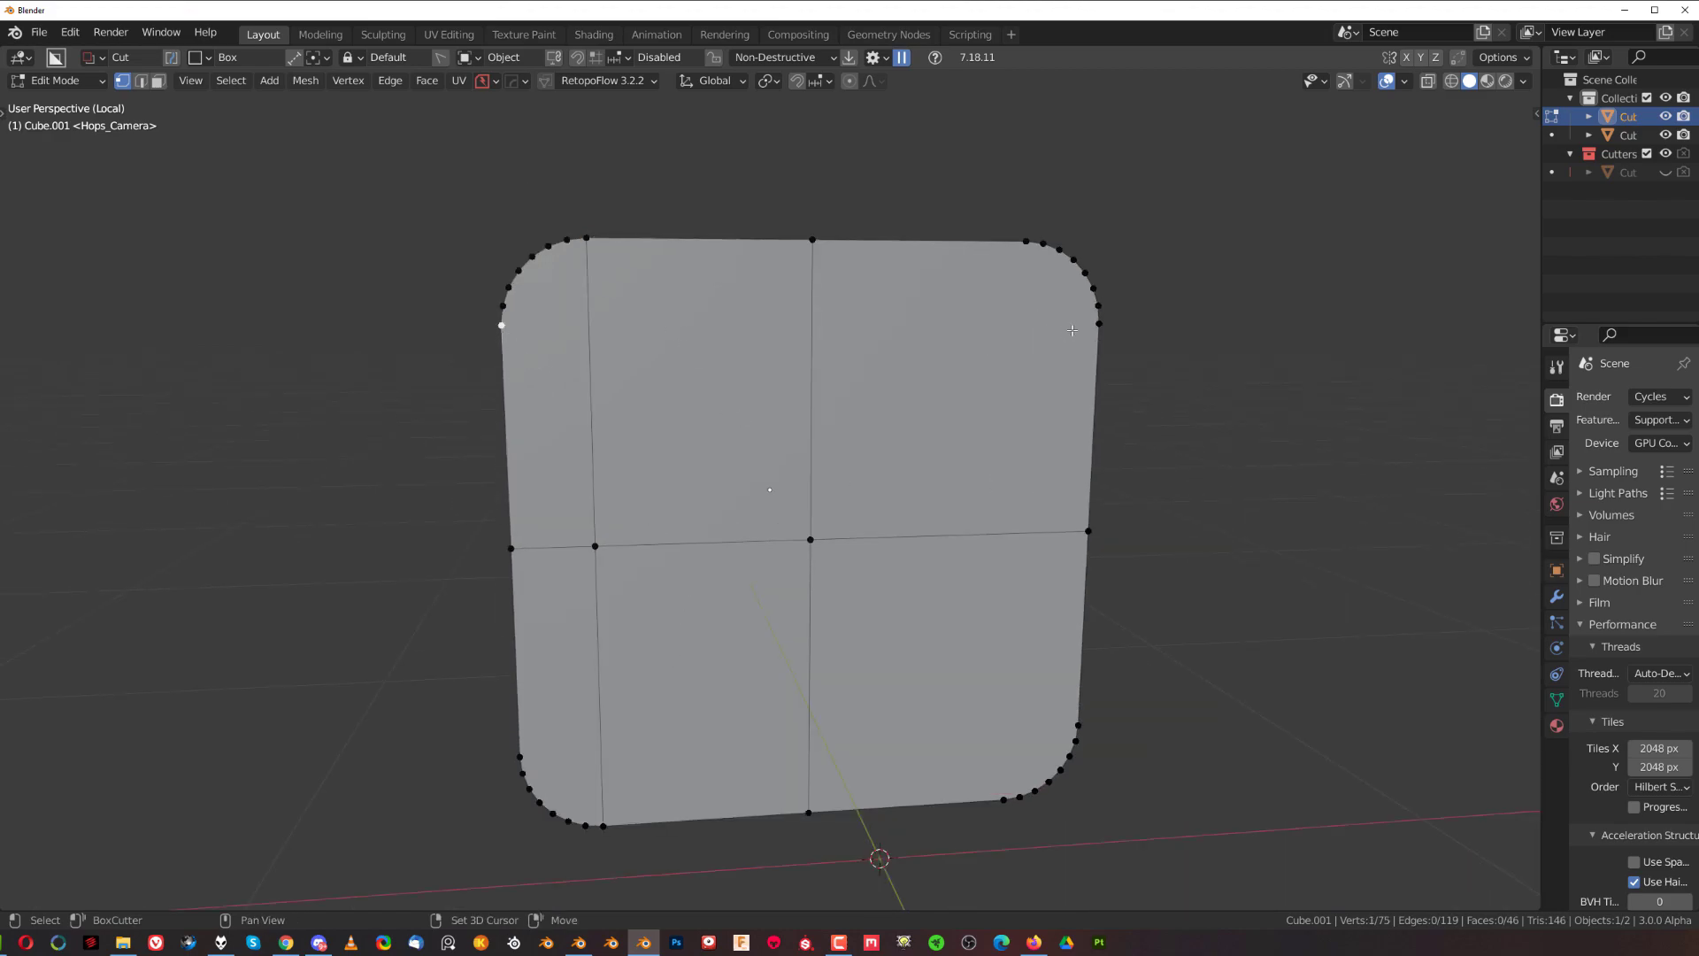
pyautogui.keyDown('shift'); pyautogui.click(1098, 325); pyautogui.keyUp('shift')
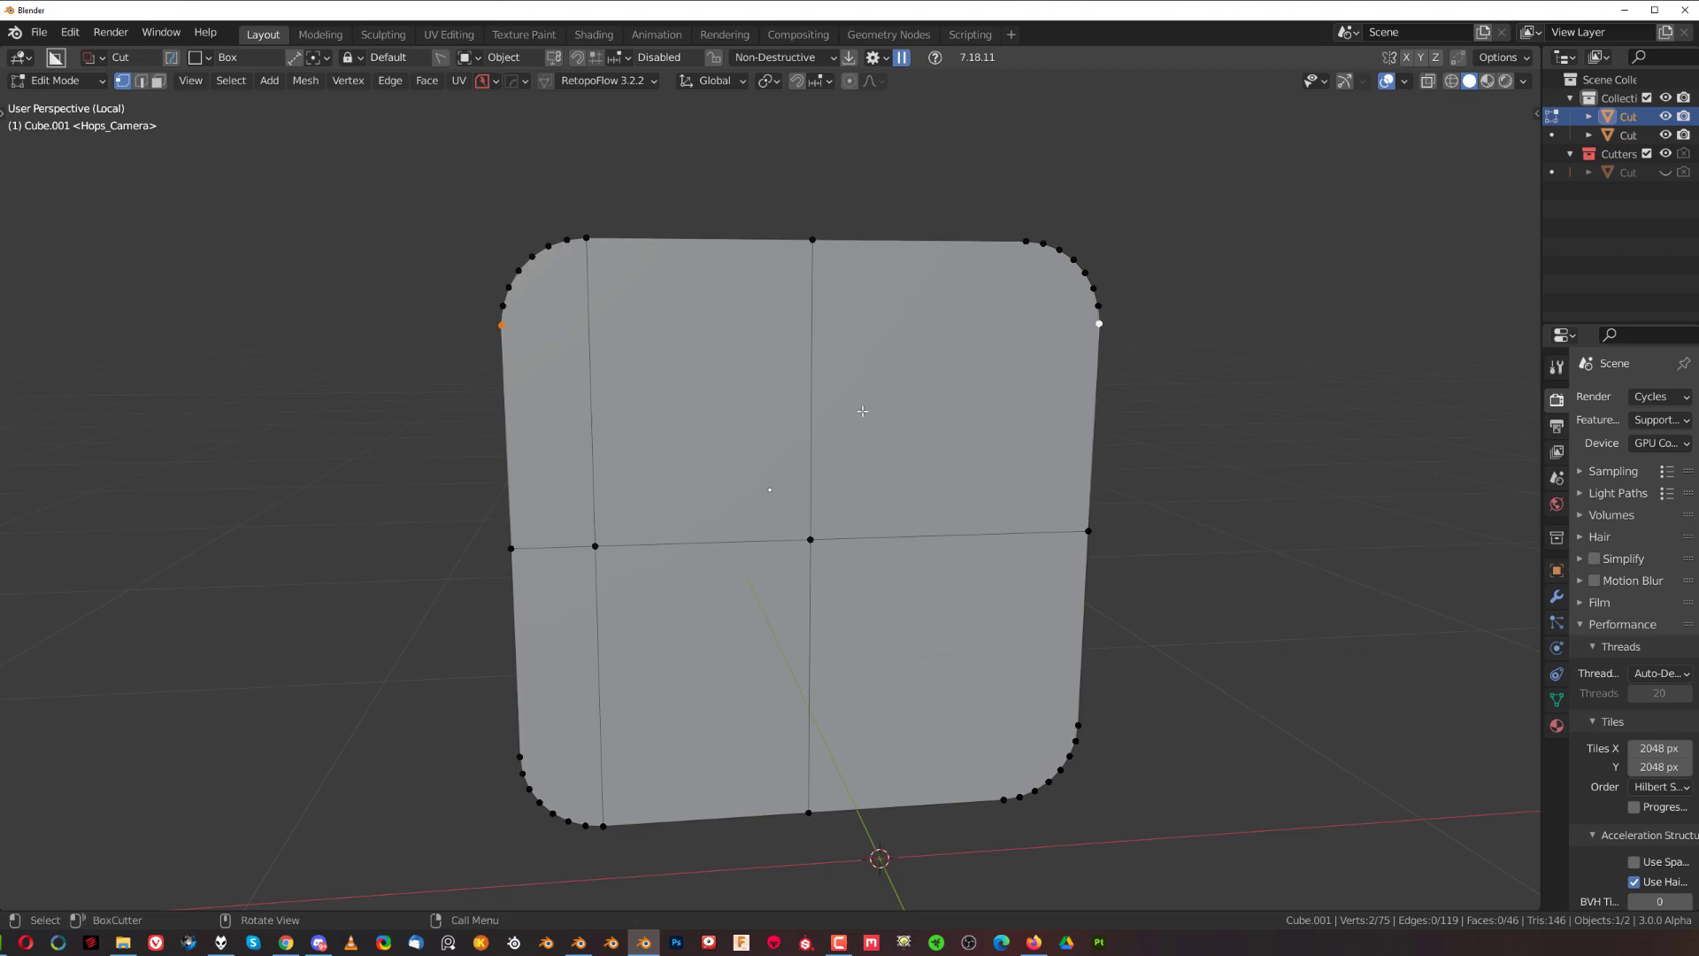
pyautogui.click(526, 753)
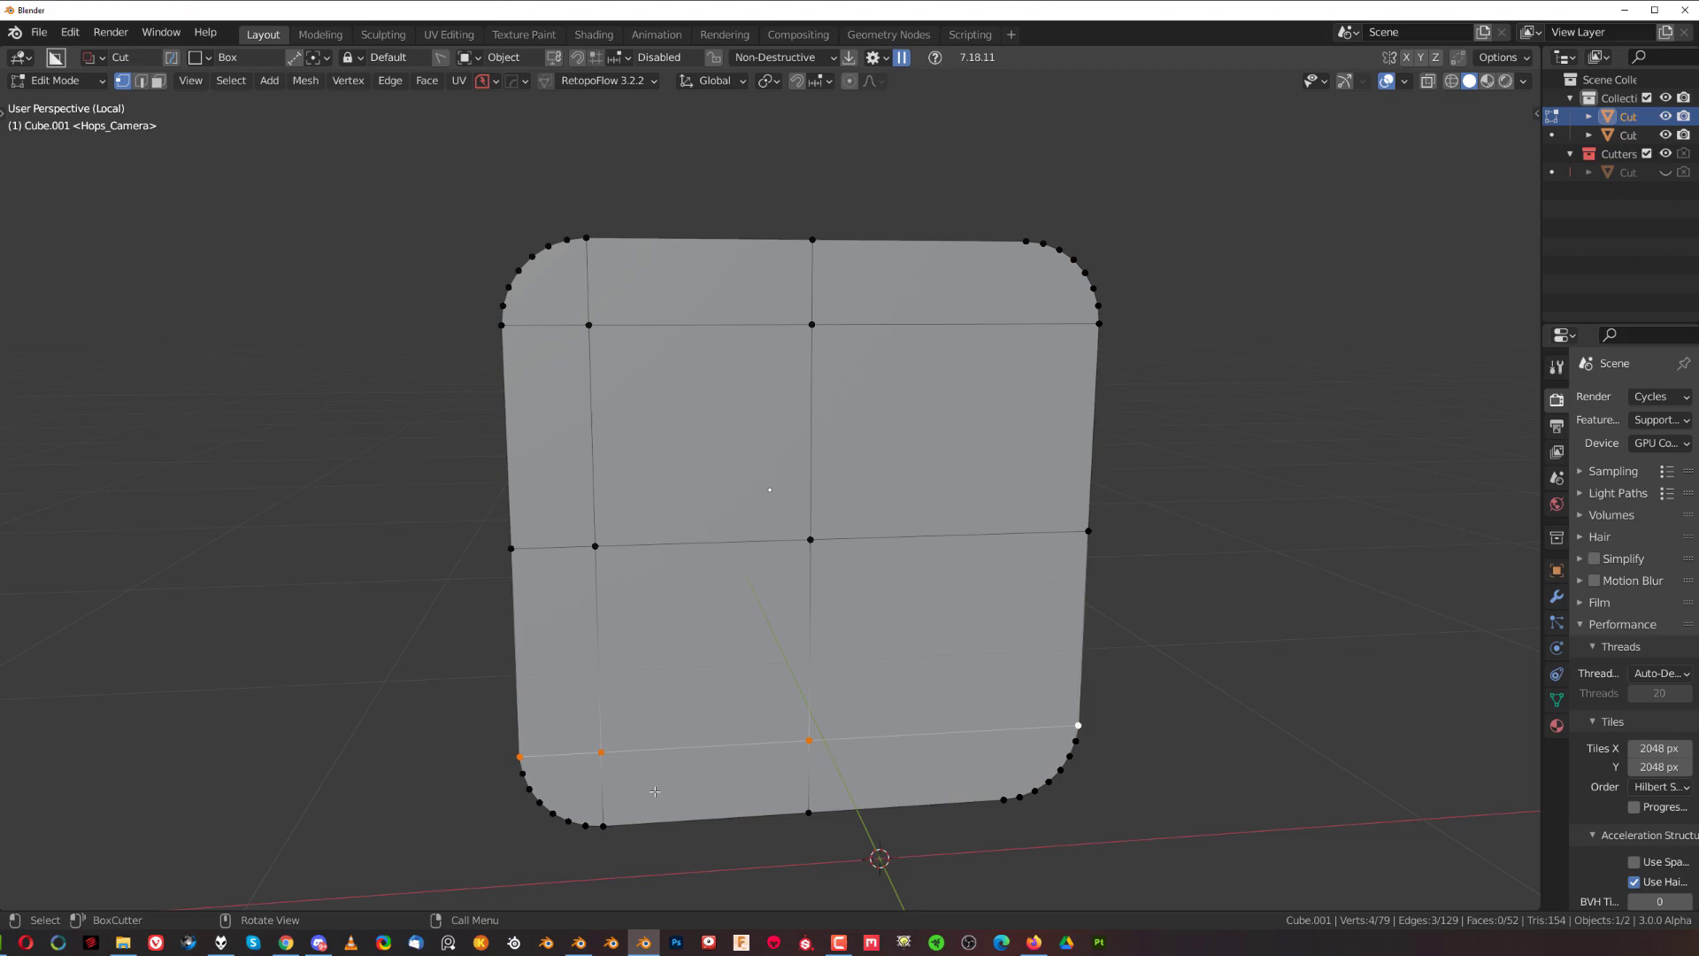
pyautogui.moveTo(633, 655); pyautogui.dragTo(770, 602, button='middle')
# Dissolve the centre vertex on the cube's front face.
pyautogui.click(808, 536)
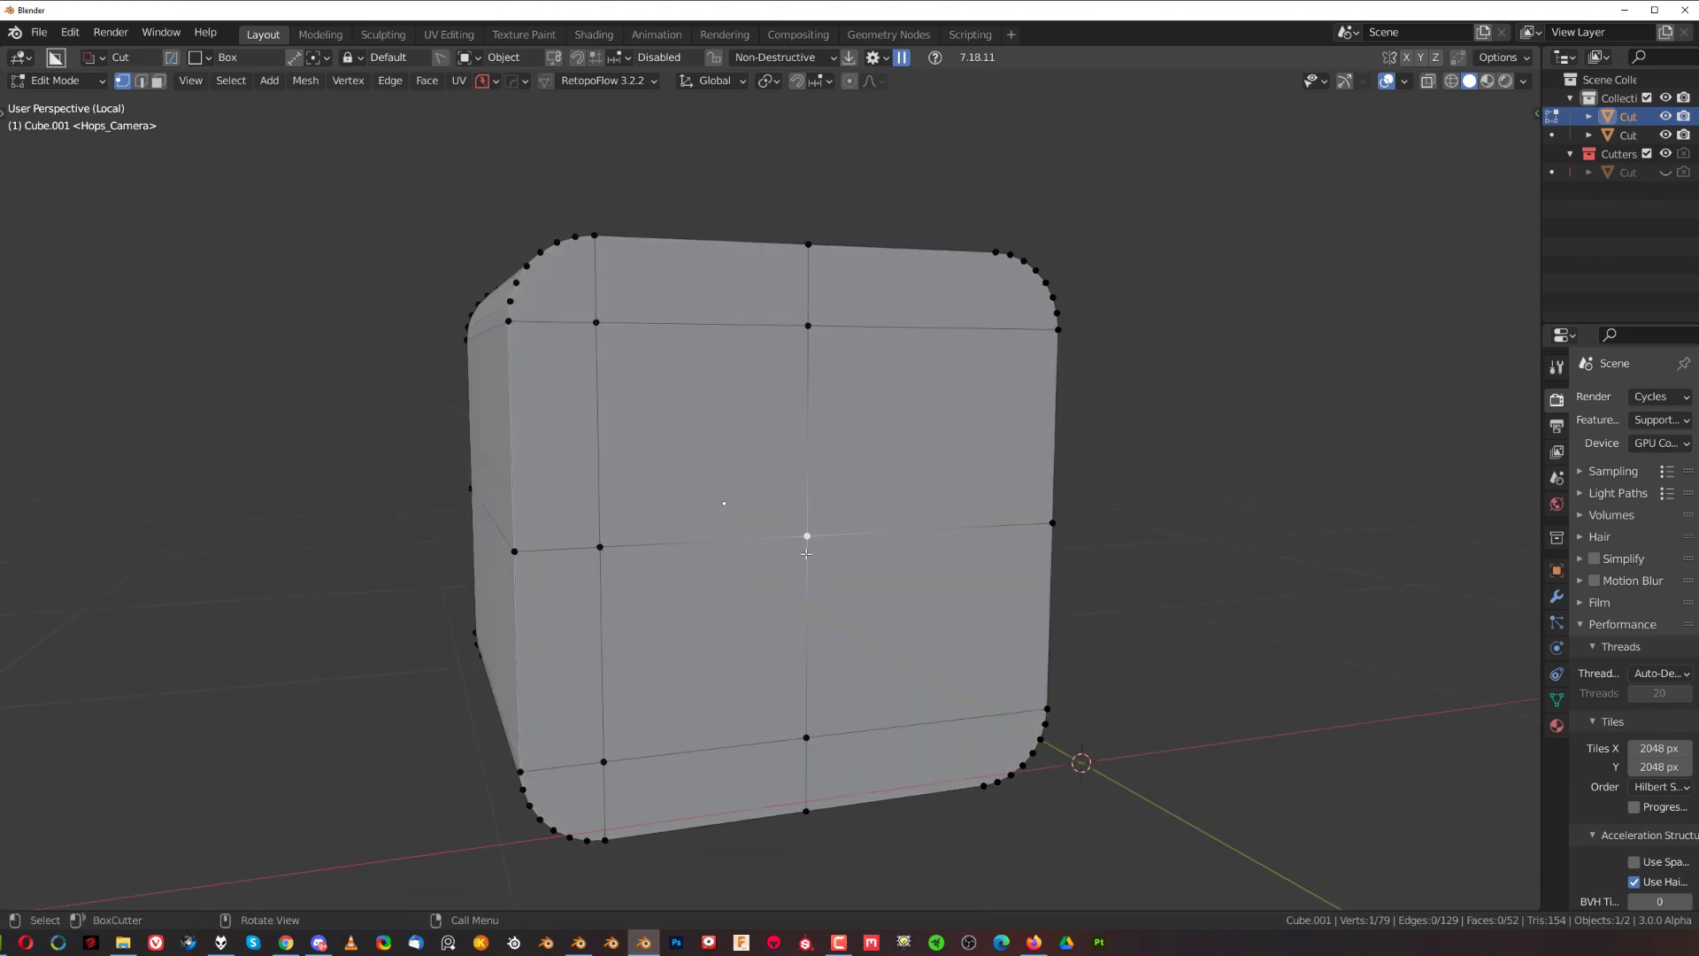
pyautogui.press('x')
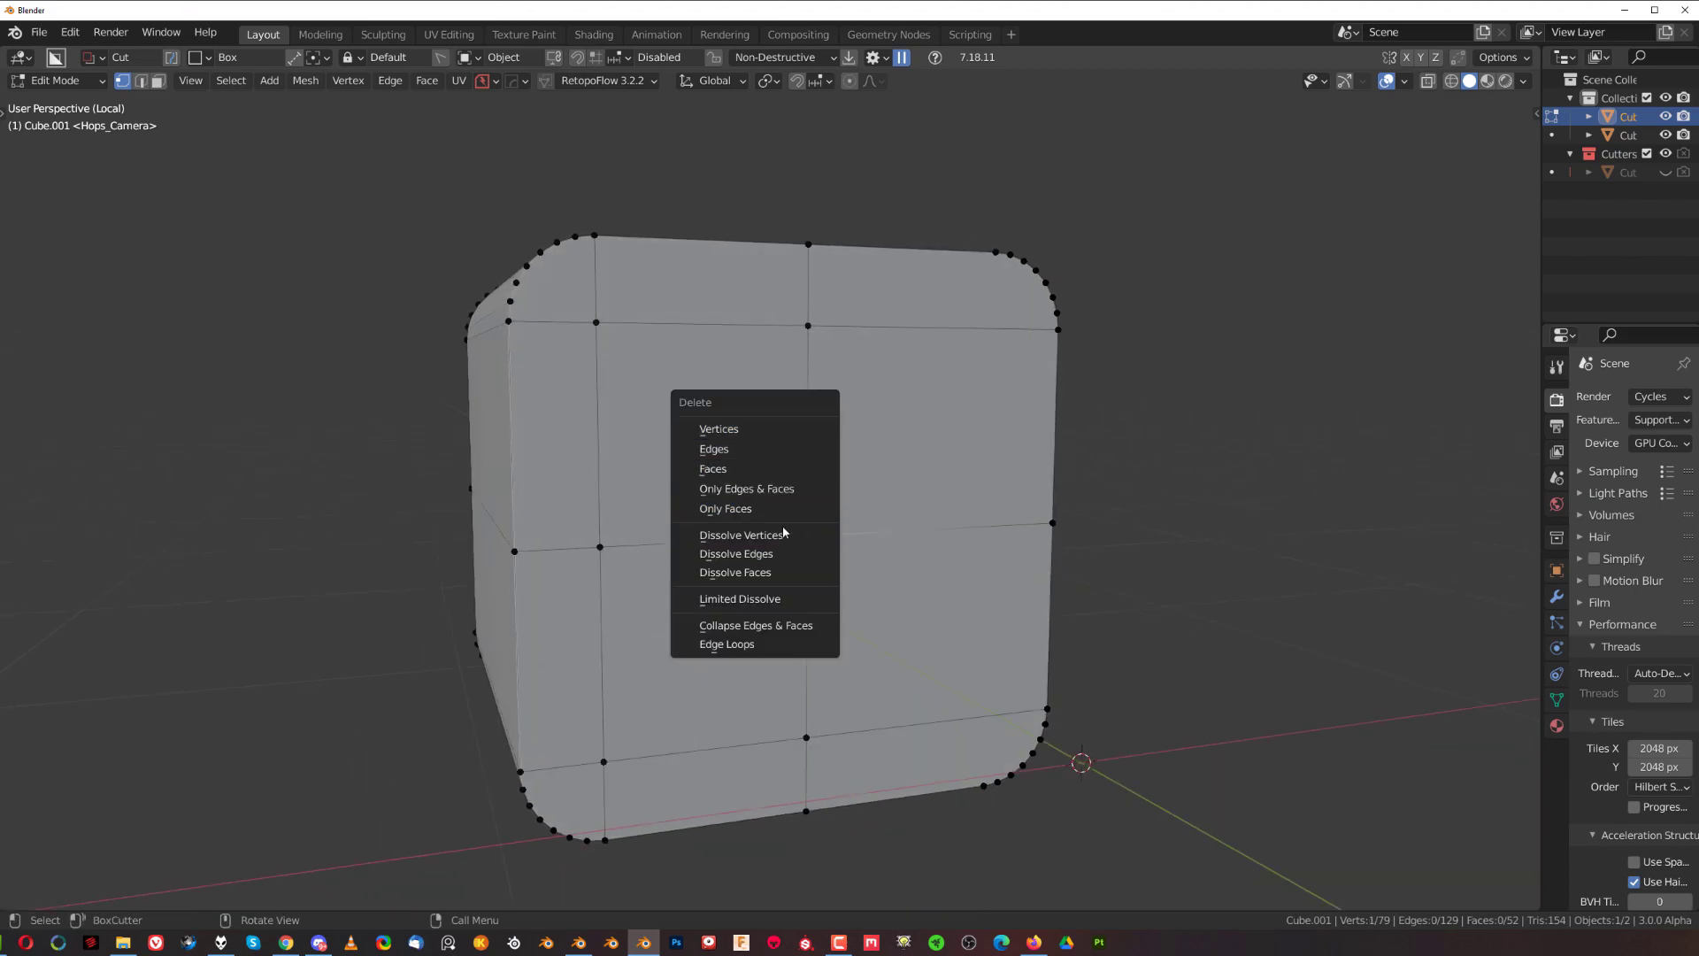
pyautogui.click(785, 534)
pyautogui.scroll(-1, 832, 549)
pyautogui.moveTo(835, 550); pyautogui.dragTo(903, 655, button='middle')
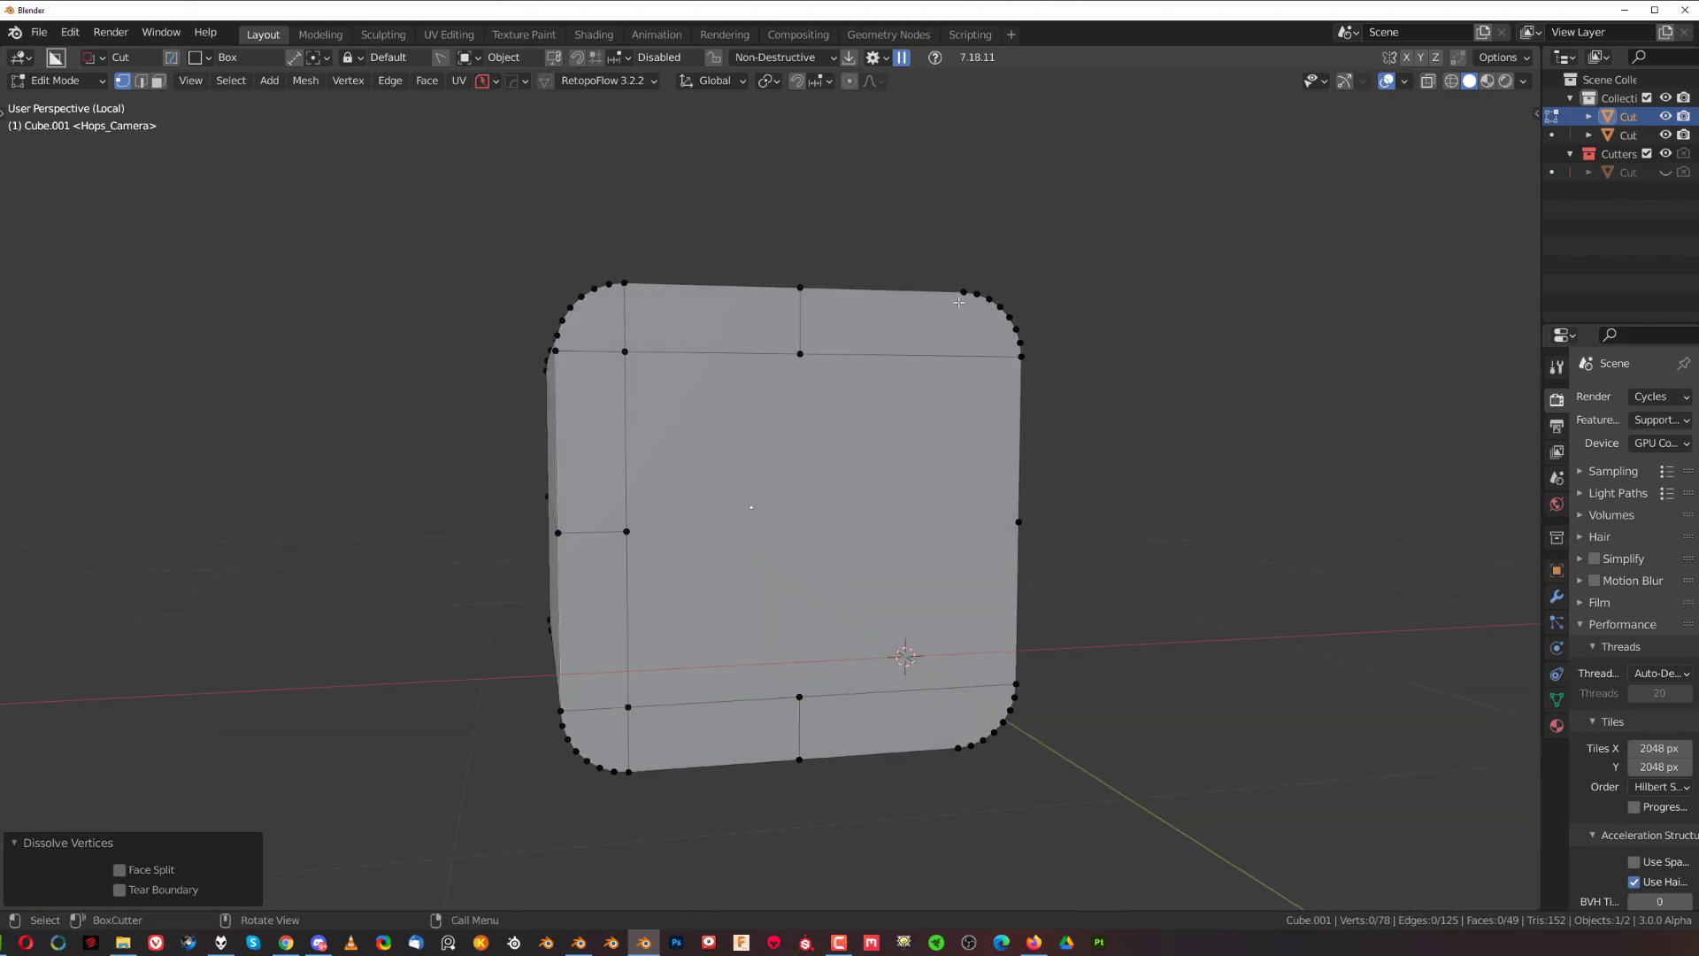
# Connect the remaining upper and lower bevel-end vertices on the front face with a vertical support edge.
pyautogui.moveTo(951, 296); pyautogui.dragTo(961, 305)
pyautogui.rightClick(976, 370)
pyautogui.click(965, 288)
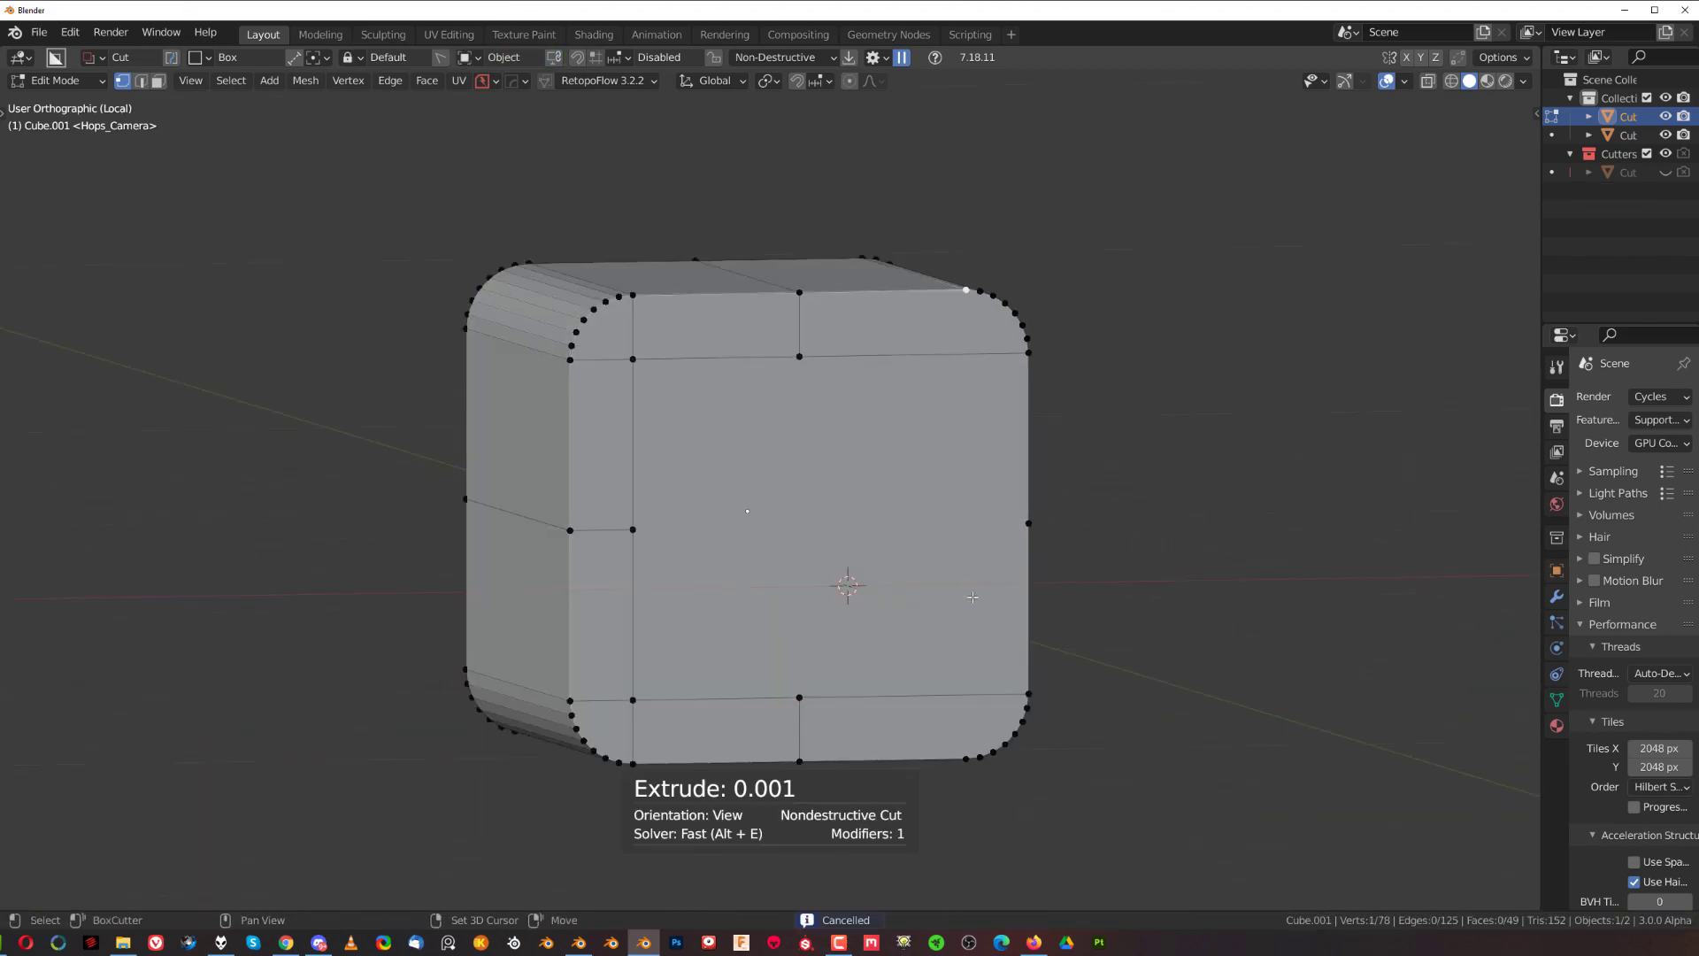
pyautogui.press('j')
pyautogui.moveTo(814, 566); pyautogui.dragTo(602, 554, button='middle')
# Dissolve the leftover horizontal and vertical midline edges around the cube, keeping only the support edges beside its rounded corners.
pyautogui.press('Tab')
pyautogui.keyDown('alt'); pyautogui.click(598, 544); pyautogui.keyUp('alt')
pyautogui.press('x')
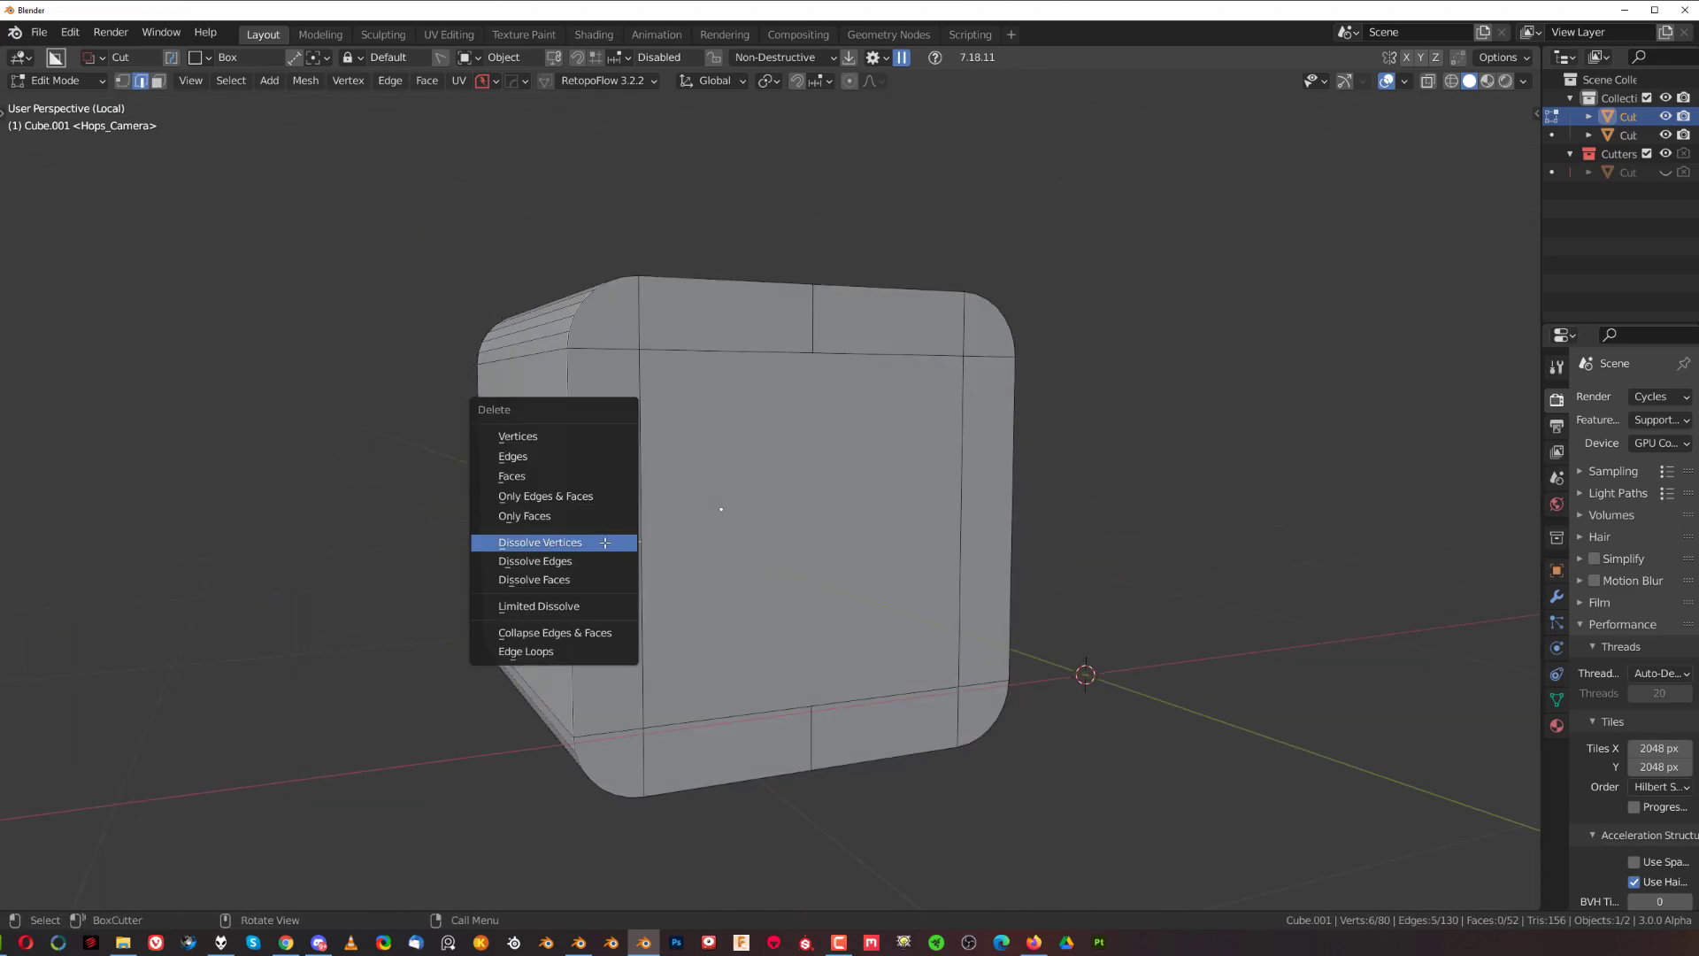
pyautogui.click(566, 561)
pyautogui.moveTo(566, 560); pyautogui.dragTo(644, 510, button='middle')
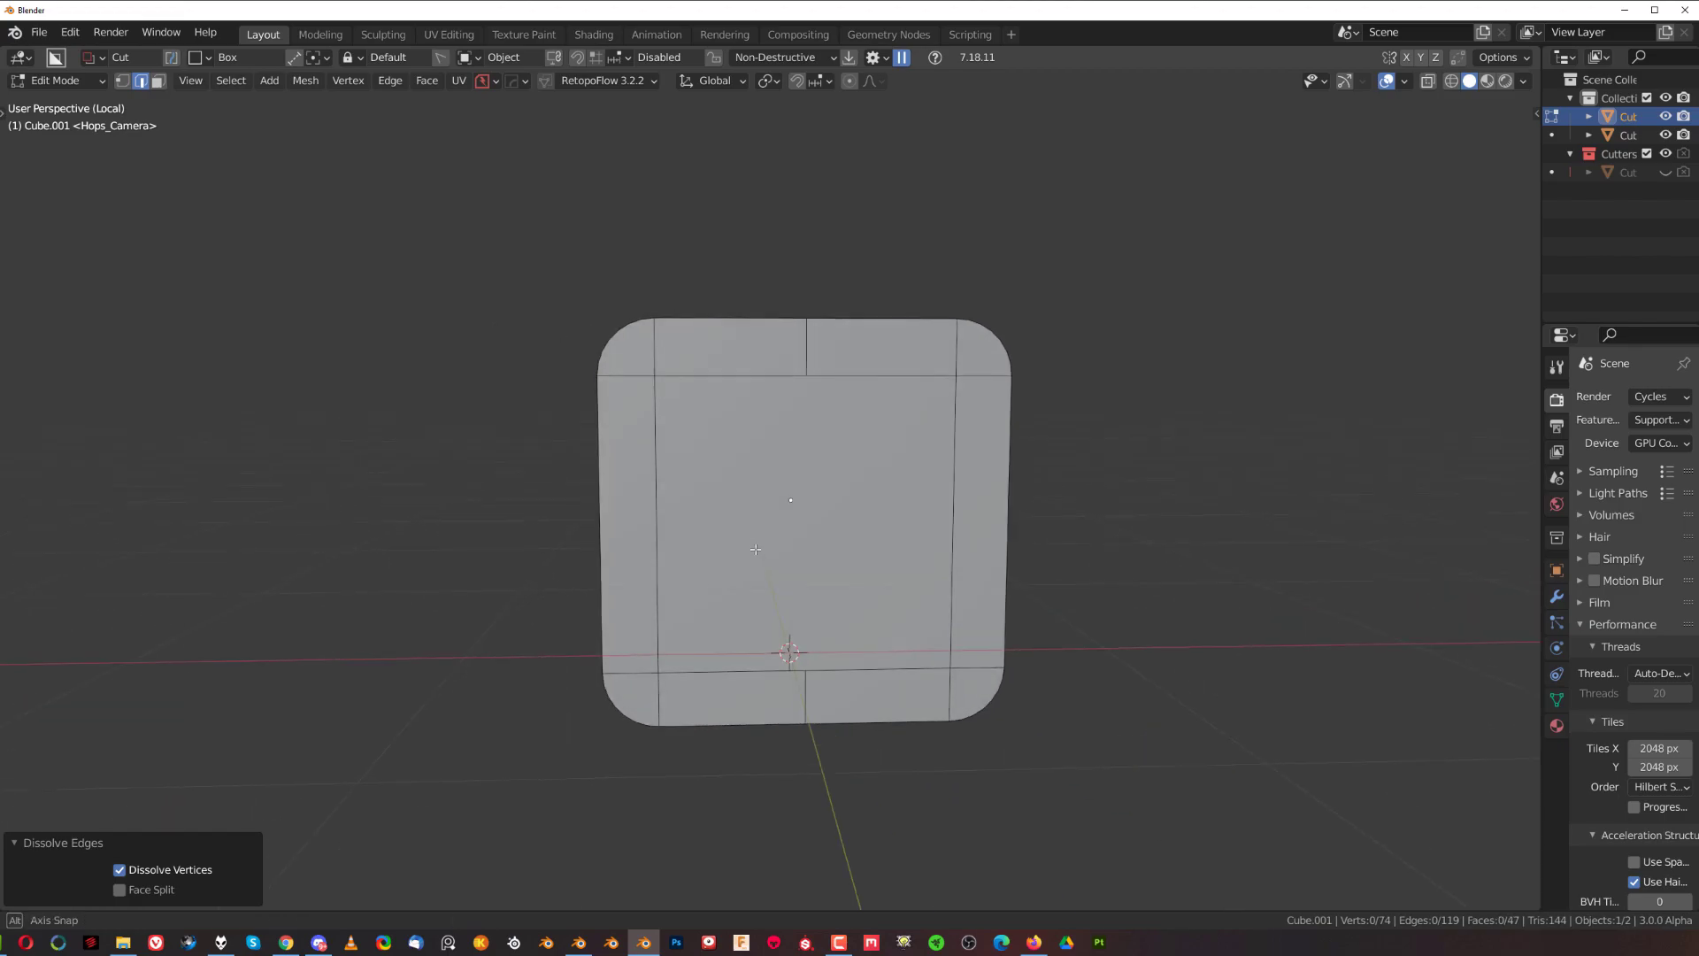
pyautogui.click(653, 509)
pyautogui.keyDown('shift'); pyautogui.click(940, 490); pyautogui.keyUp('shift')
pyautogui.press('x')
pyautogui.click(941, 493)
pyautogui.moveTo(916, 495); pyautogui.dragTo(868, 494, button='middle')
pyautogui.scroll(2, 728, 406)
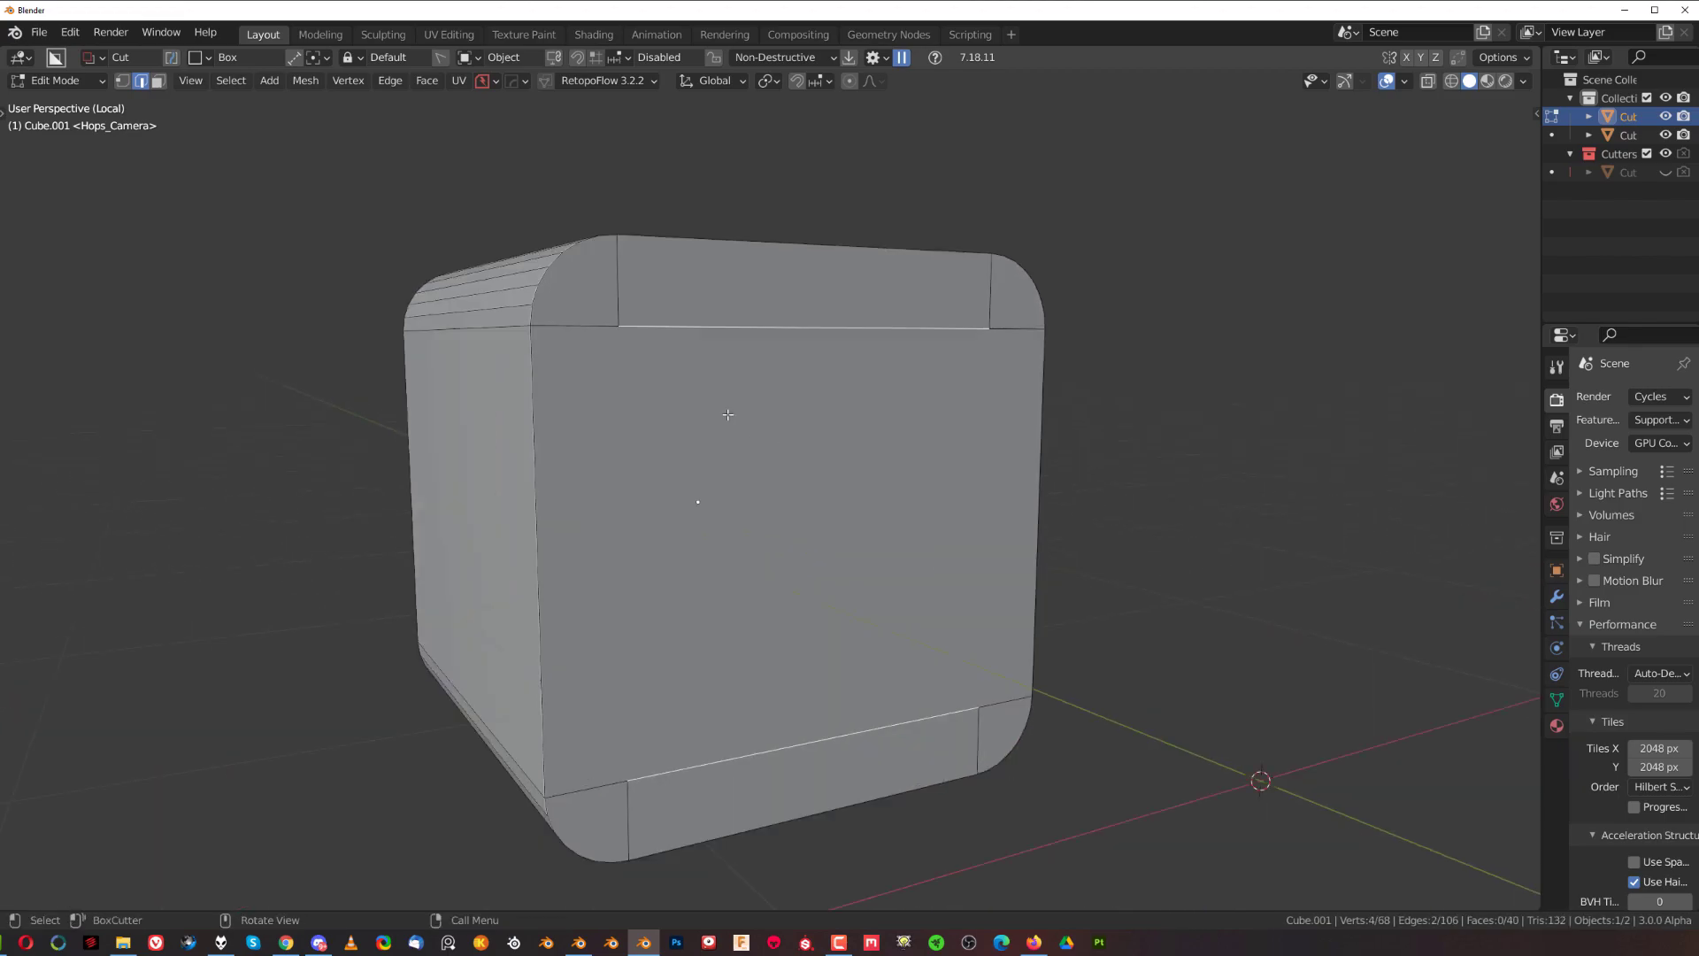
# Select all of the cube's faces and triangulate them.
pyautogui.scroll(-3, 618, 292)
pyautogui.scroll(1, 713, 398)
pyautogui.moveTo(663, 376); pyautogui.dragTo(722, 401, button='middle')
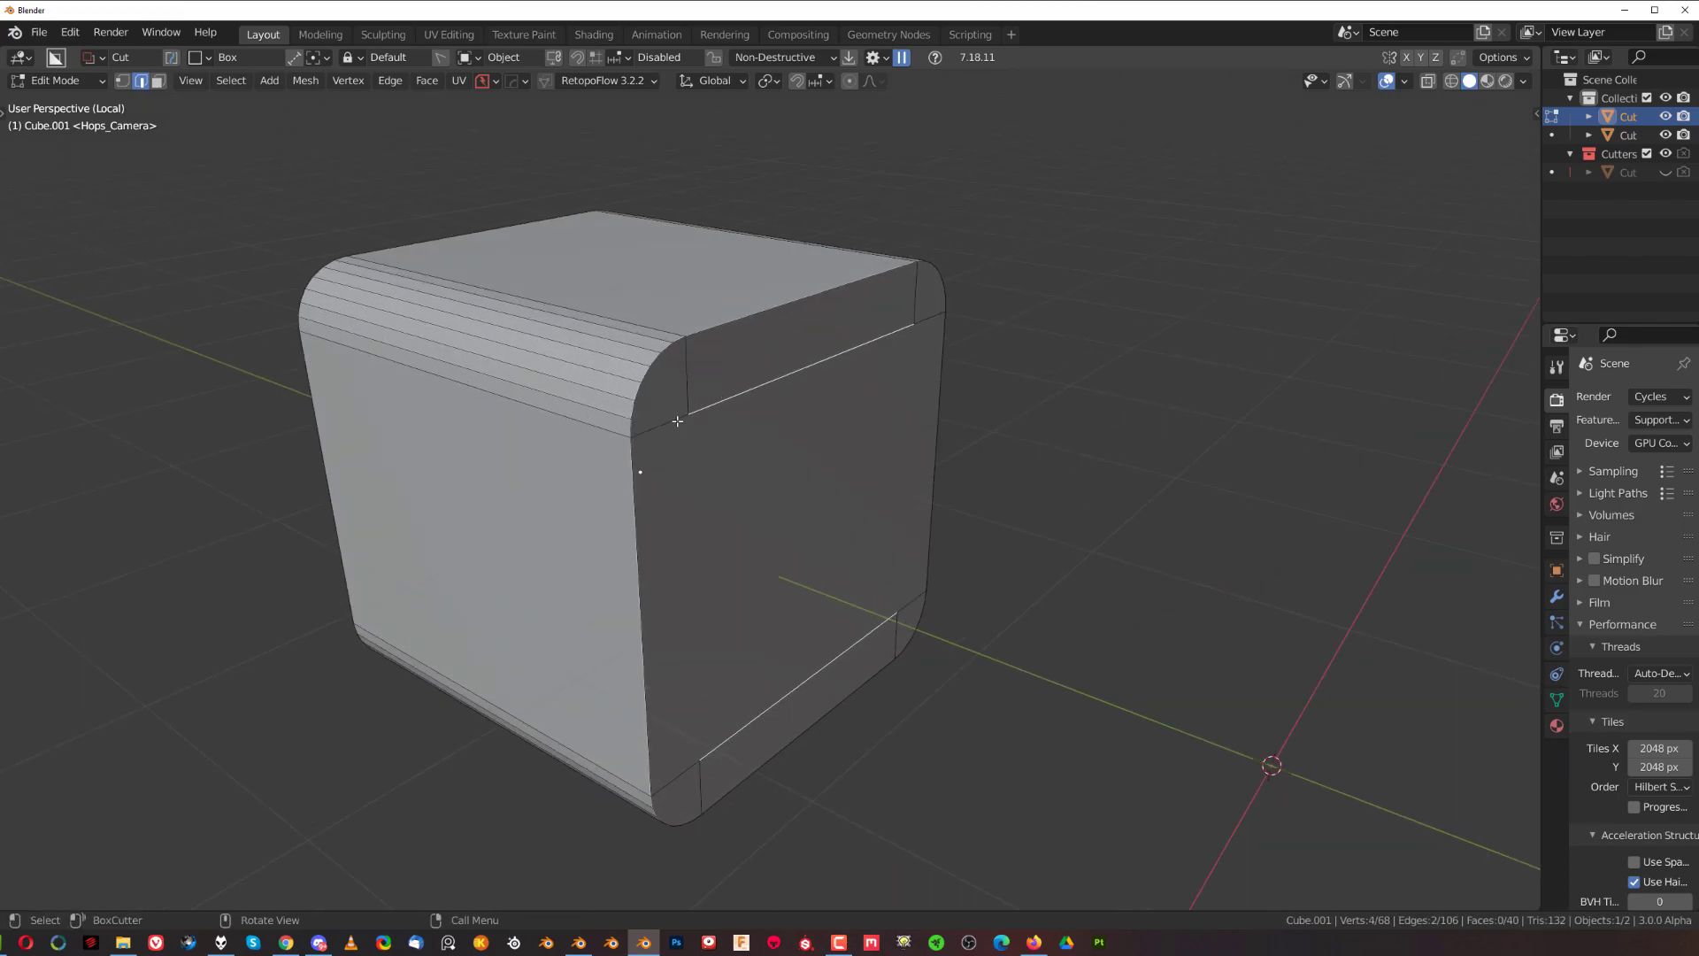
pyautogui.scroll(1, 676, 421)
pyautogui.press('Tab')
pyautogui.press('Tab')
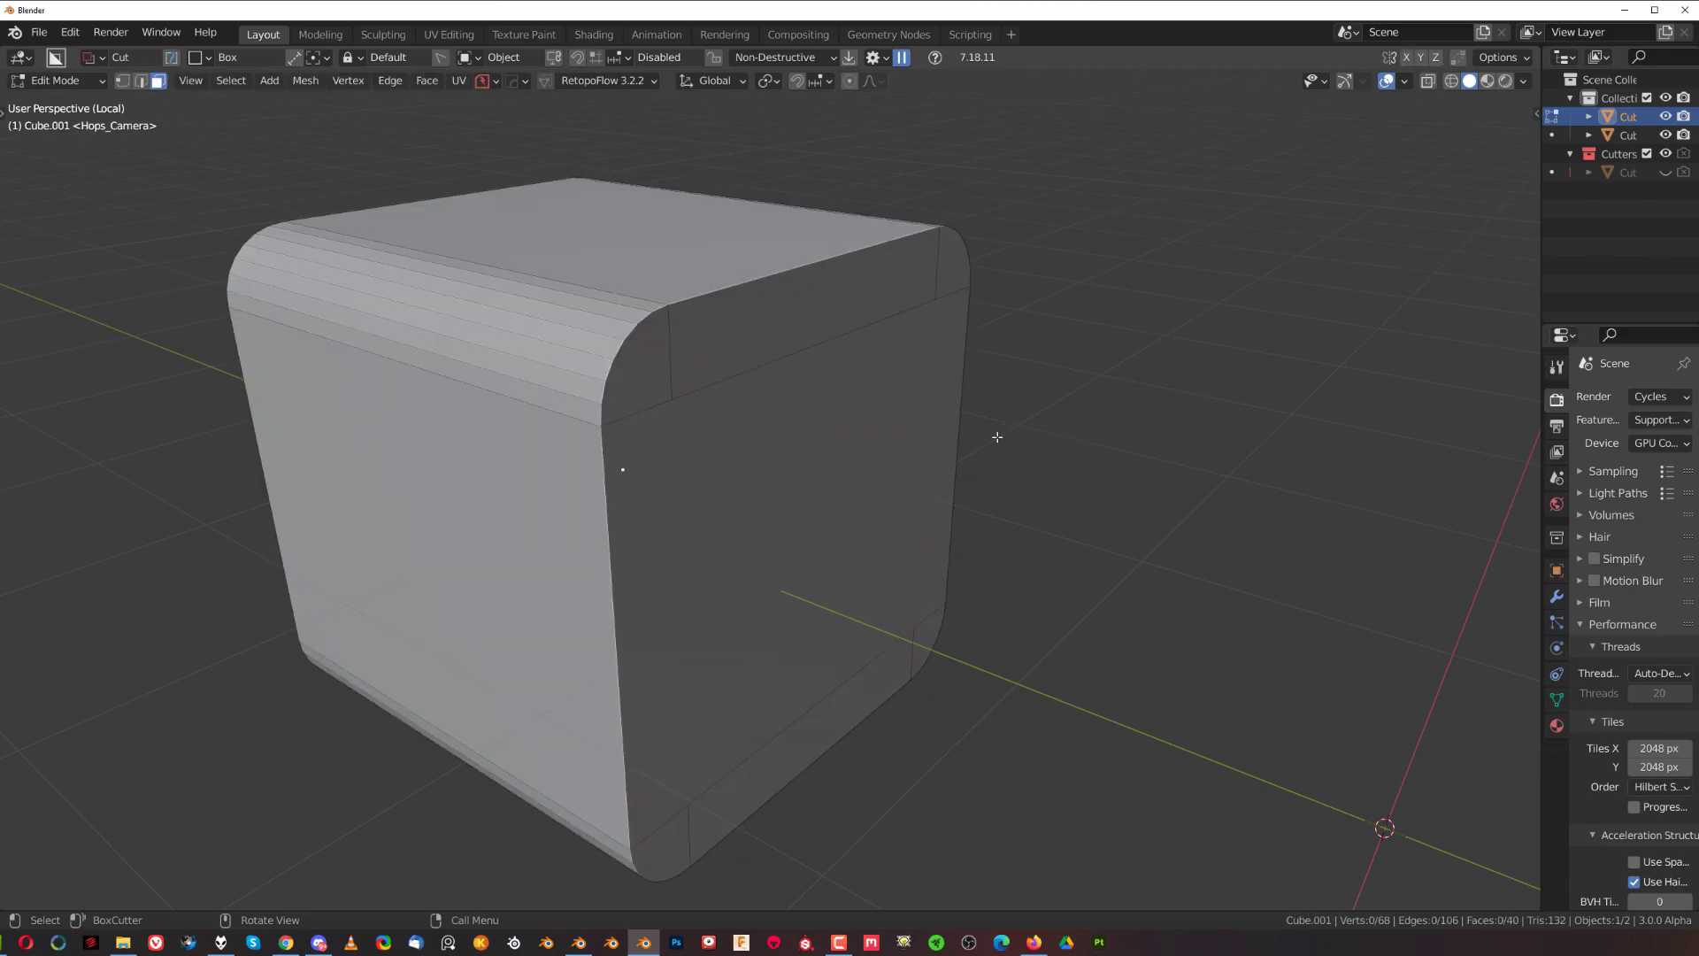
pyautogui.press('a')
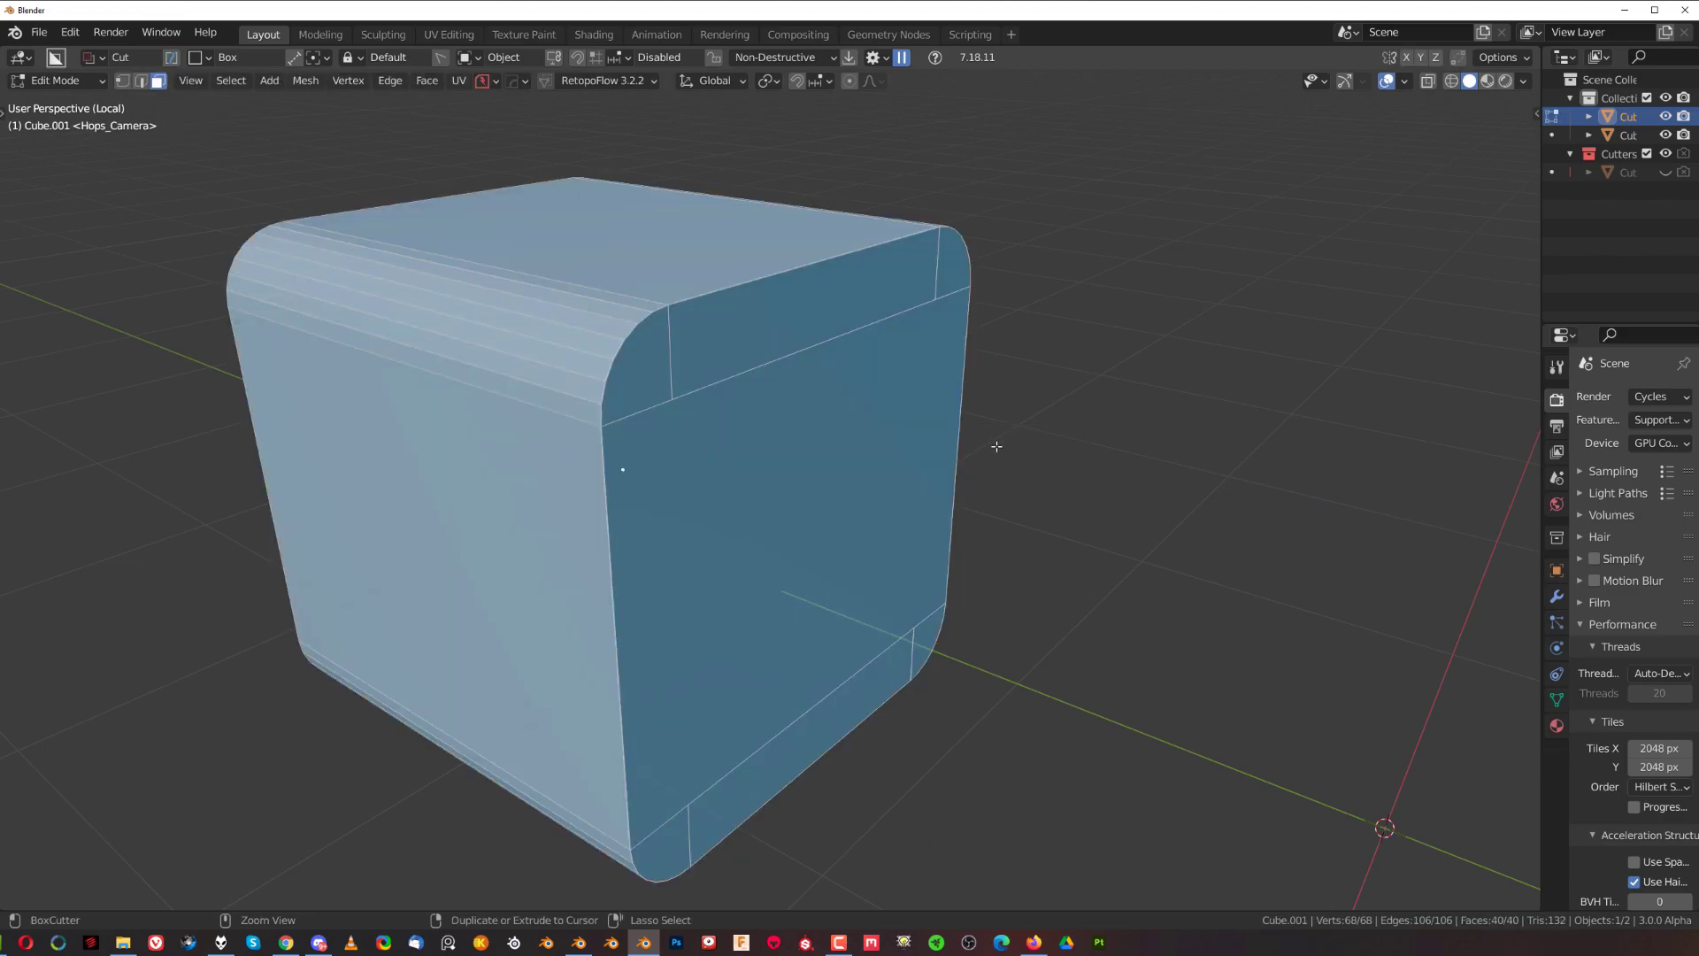
pyautogui.hotkey('ctrl', 't')
pyautogui.moveTo(914, 440); pyautogui.dragTo(814, 394, button='middle')
# In Object Mode, sharpen the triangulated cube with 30° sharpness and a 60° auto smooth angle.
pyautogui.press('Tab')
pyautogui.click(616, 402)
pyautogui.keyDown('shift'); pyautogui.moveTo(527, 310); pyautogui.dragTo(884, 446, button='middle'); pyautogui.keyUp('shift')
pyautogui.scroll(1, 670, 410)
pyautogui.press('Tab')
pyautogui.click(869, 403)
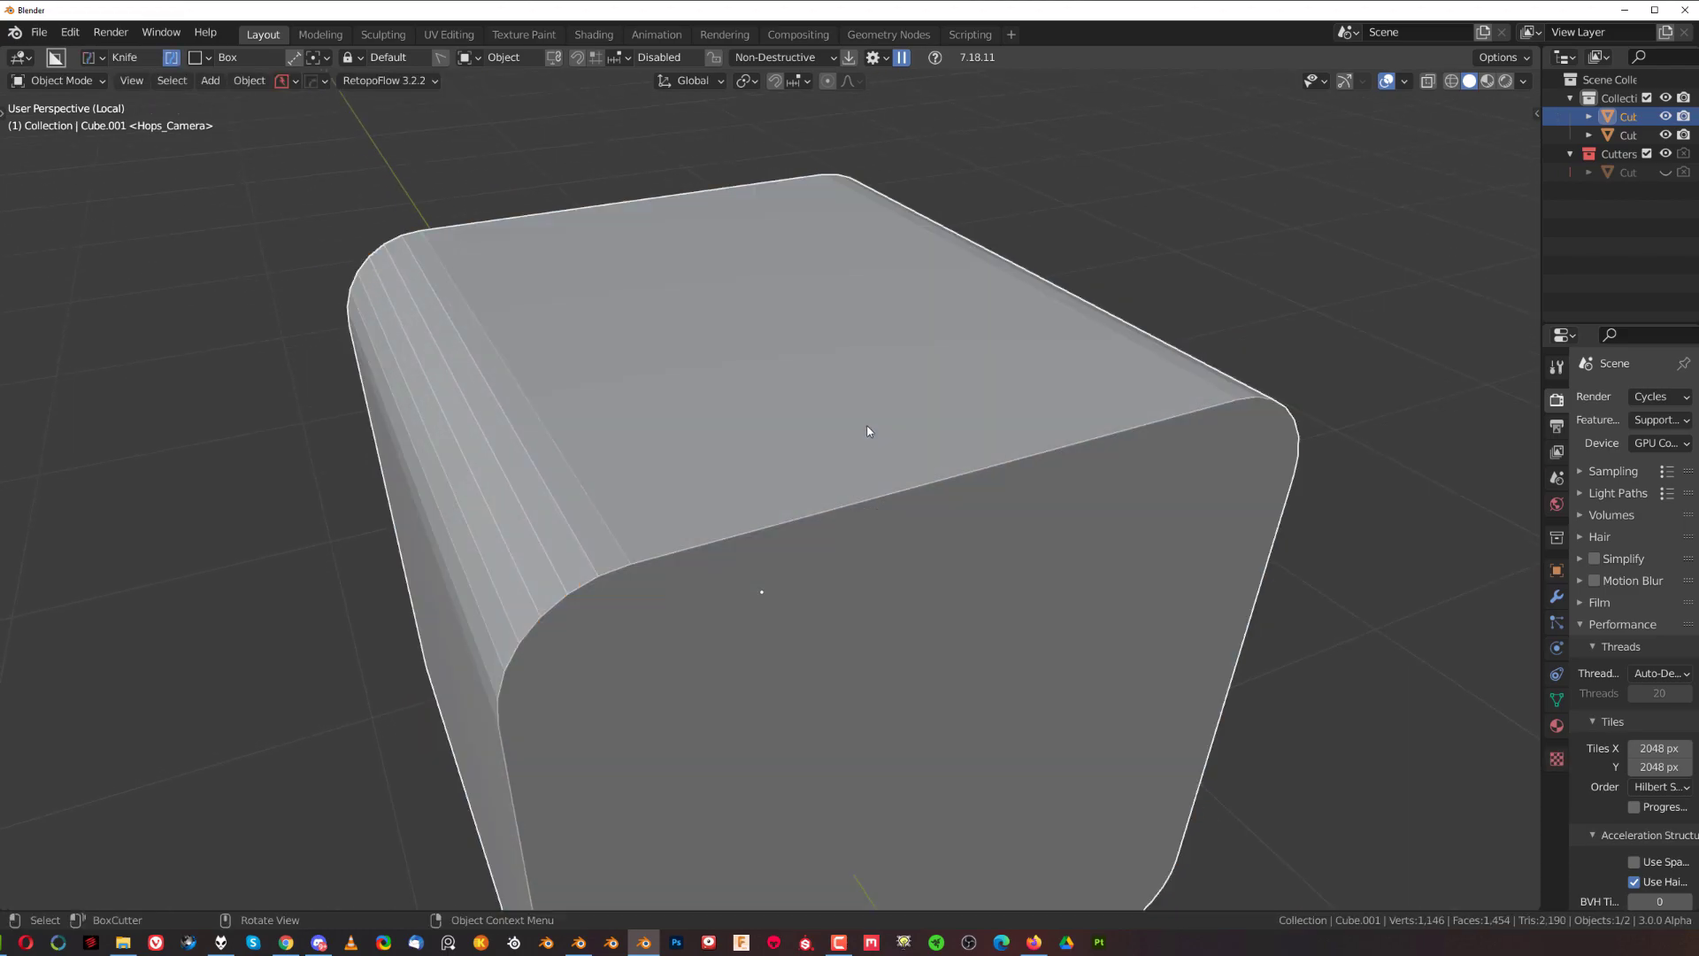
pyautogui.press('q')
pyautogui.click(831, 535)
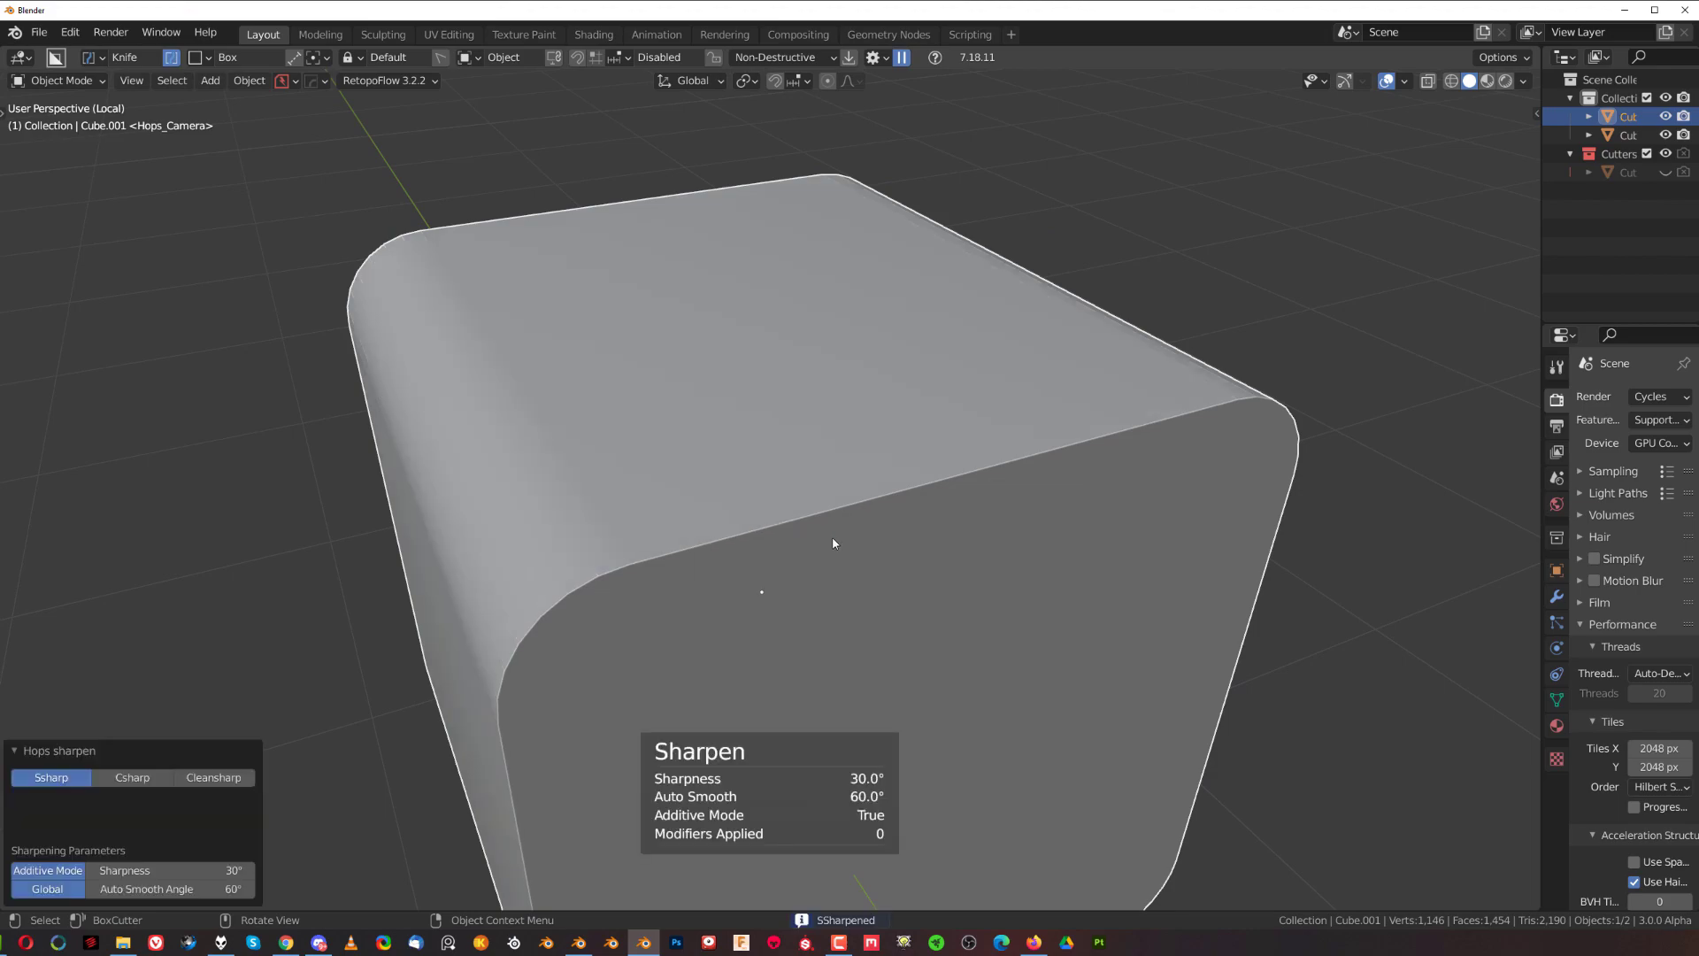
# Add a 3-segment bevel limited to 30° to the cube and inspect it over the triangulated corners in Edit Mode.
pyautogui.press('q')
pyautogui.click(748, 555)
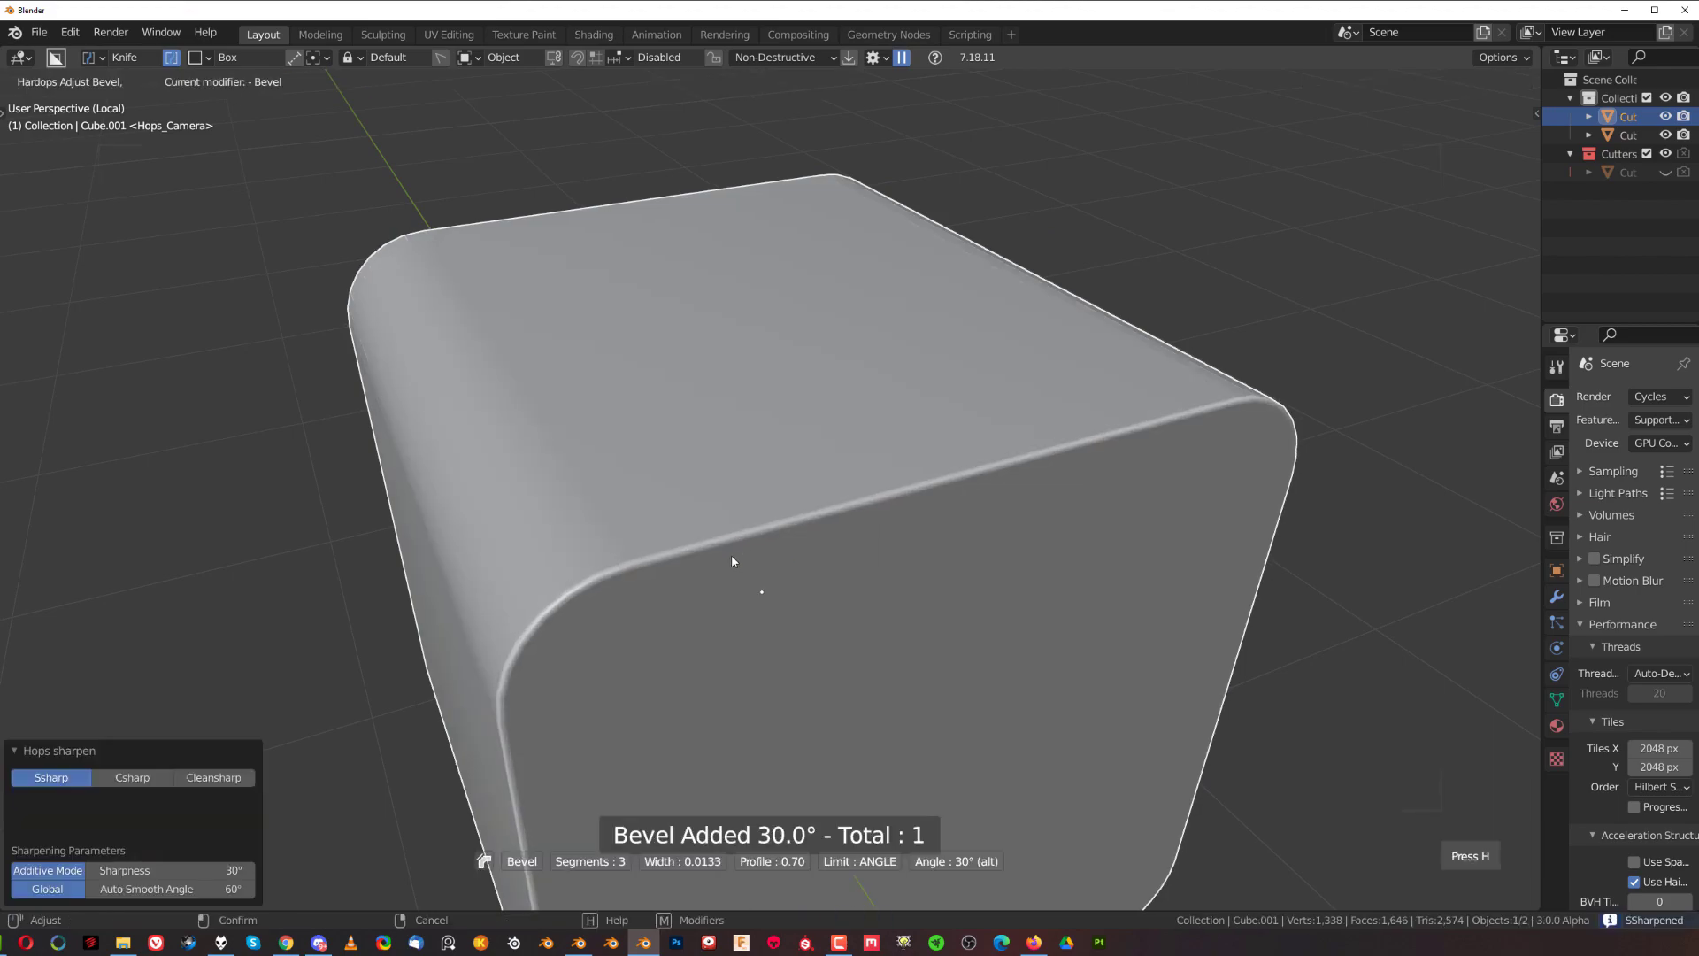
pyautogui.click(629, 607)
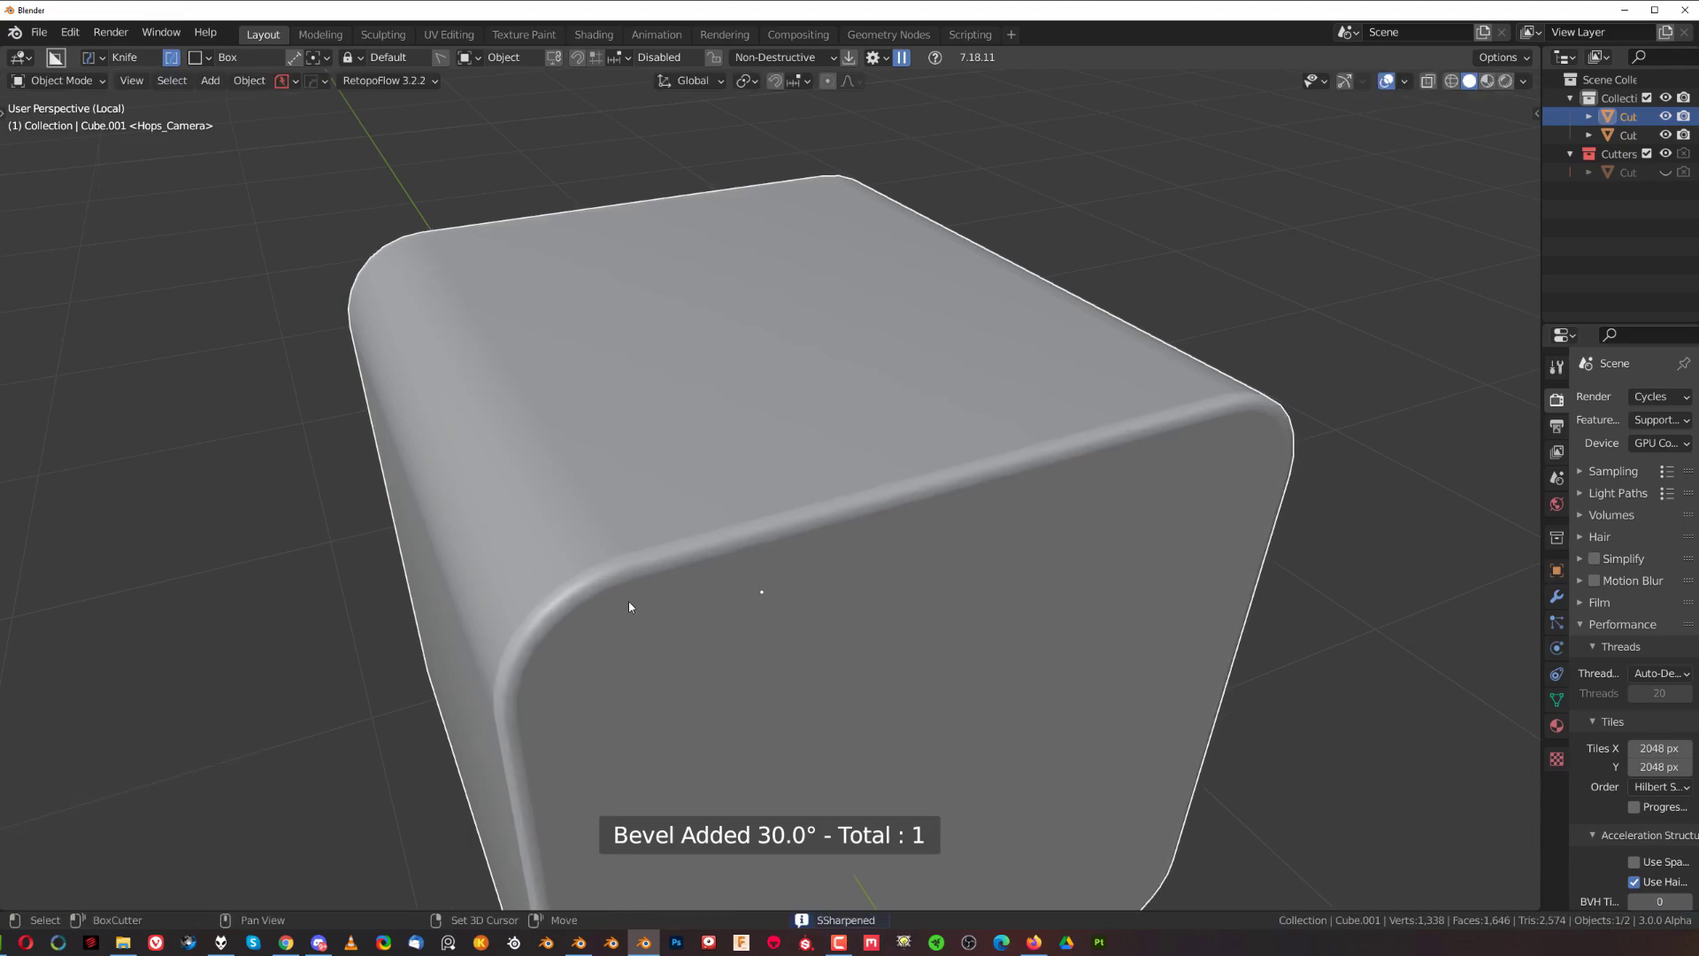
pyautogui.press('Tab')
pyautogui.moveTo(629, 606); pyautogui.dragTo(581, 409, button='middle')
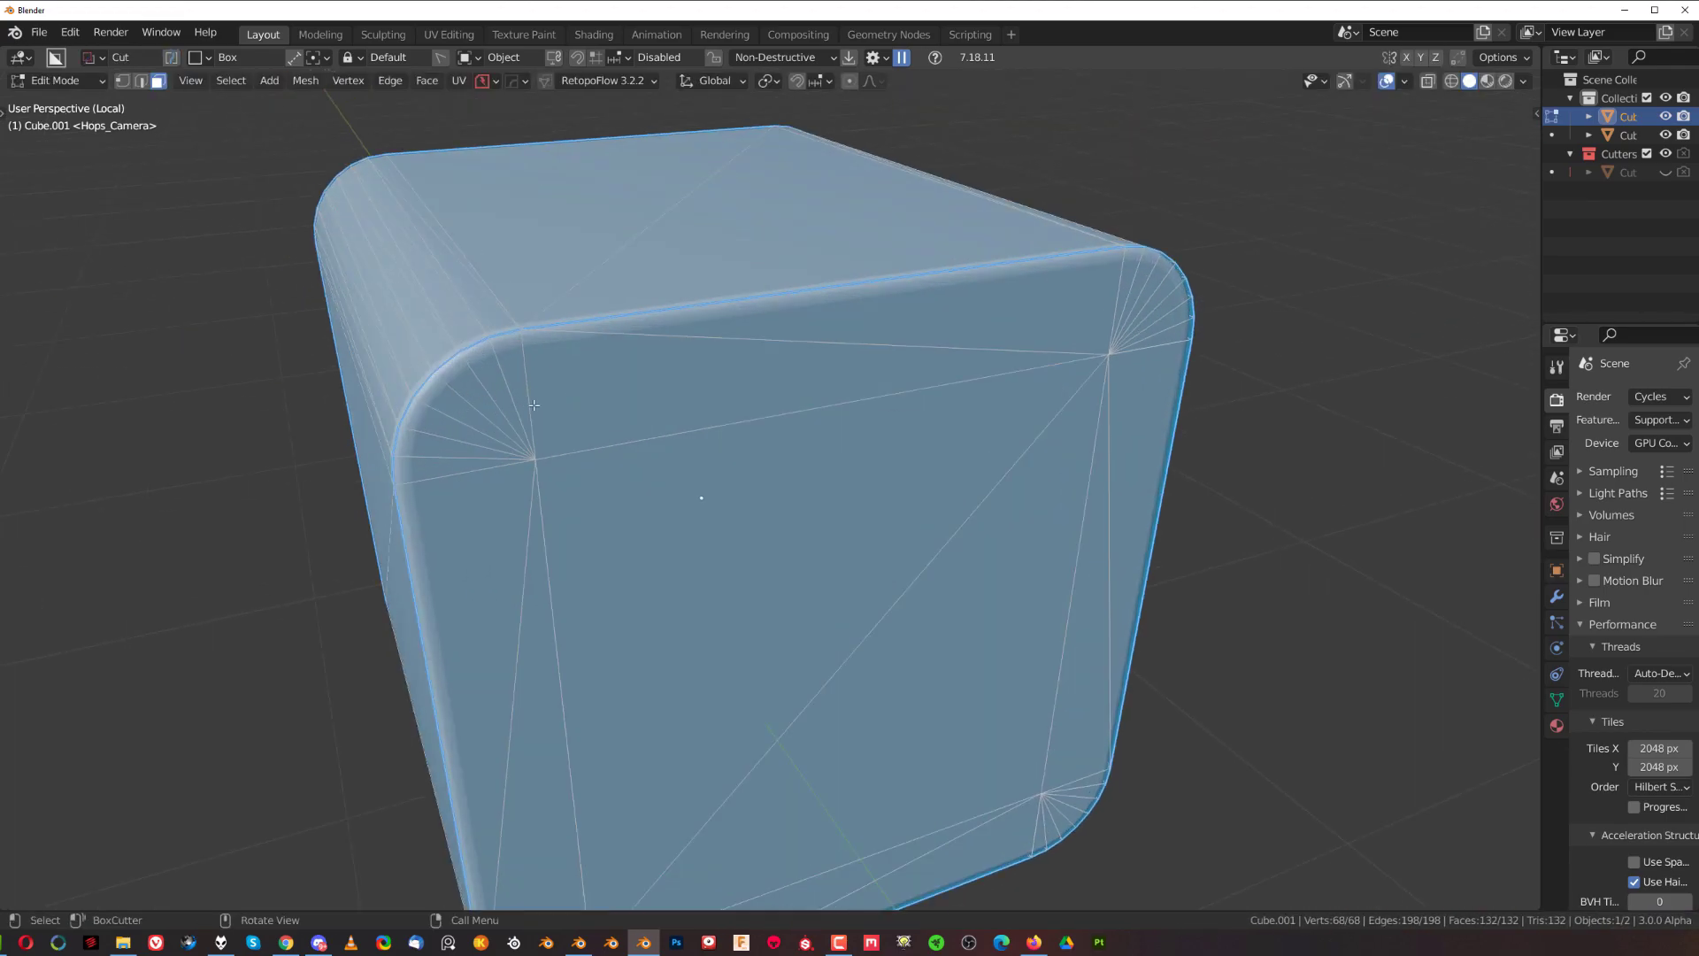
# Undo the cube's bevel and sharpening, returning to the triangulated mesh in Edit Mode.
pyautogui.hotkey('ctrl', 'z')
pyautogui.hotkey('ctrl', 'z')
pyautogui.hotkey('ctrl', 'z')
pyautogui.hotkey('ctrl', 'z')
pyautogui.hotkey('ctrl', 'z')
pyautogui.hotkey('ctrl', 'z')
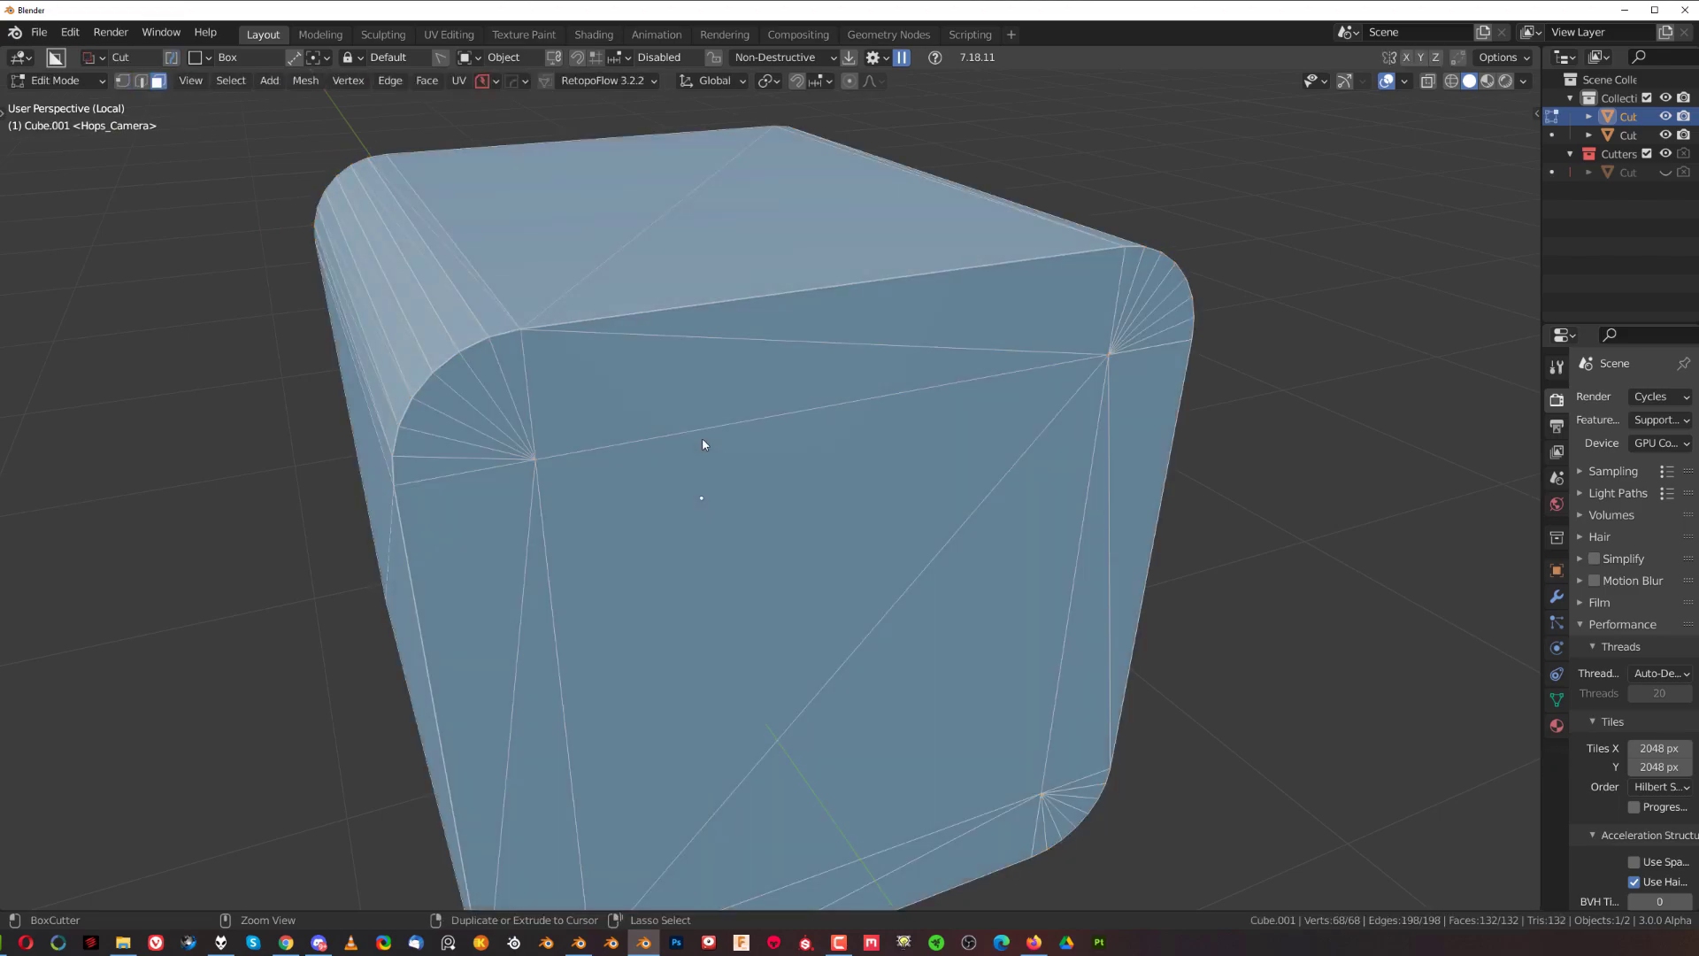
# Leave Local View in Object Mode and delete the demonstration cube.
pyautogui.scroll(-2, 715, 447)
pyautogui.press('Tab')
pyautogui.press('KP_Decimal')
pyautogui.press('/')
pyautogui.scroll(2, 720, 402)
pyautogui.keyDown('shift'); pyautogui.moveTo(837, 432); pyautogui.dragTo(747, 458, button='middle'); pyautogui.keyUp('shift')
pyautogui.press('Delete')
pyautogui.scroll(2, 708, 440)
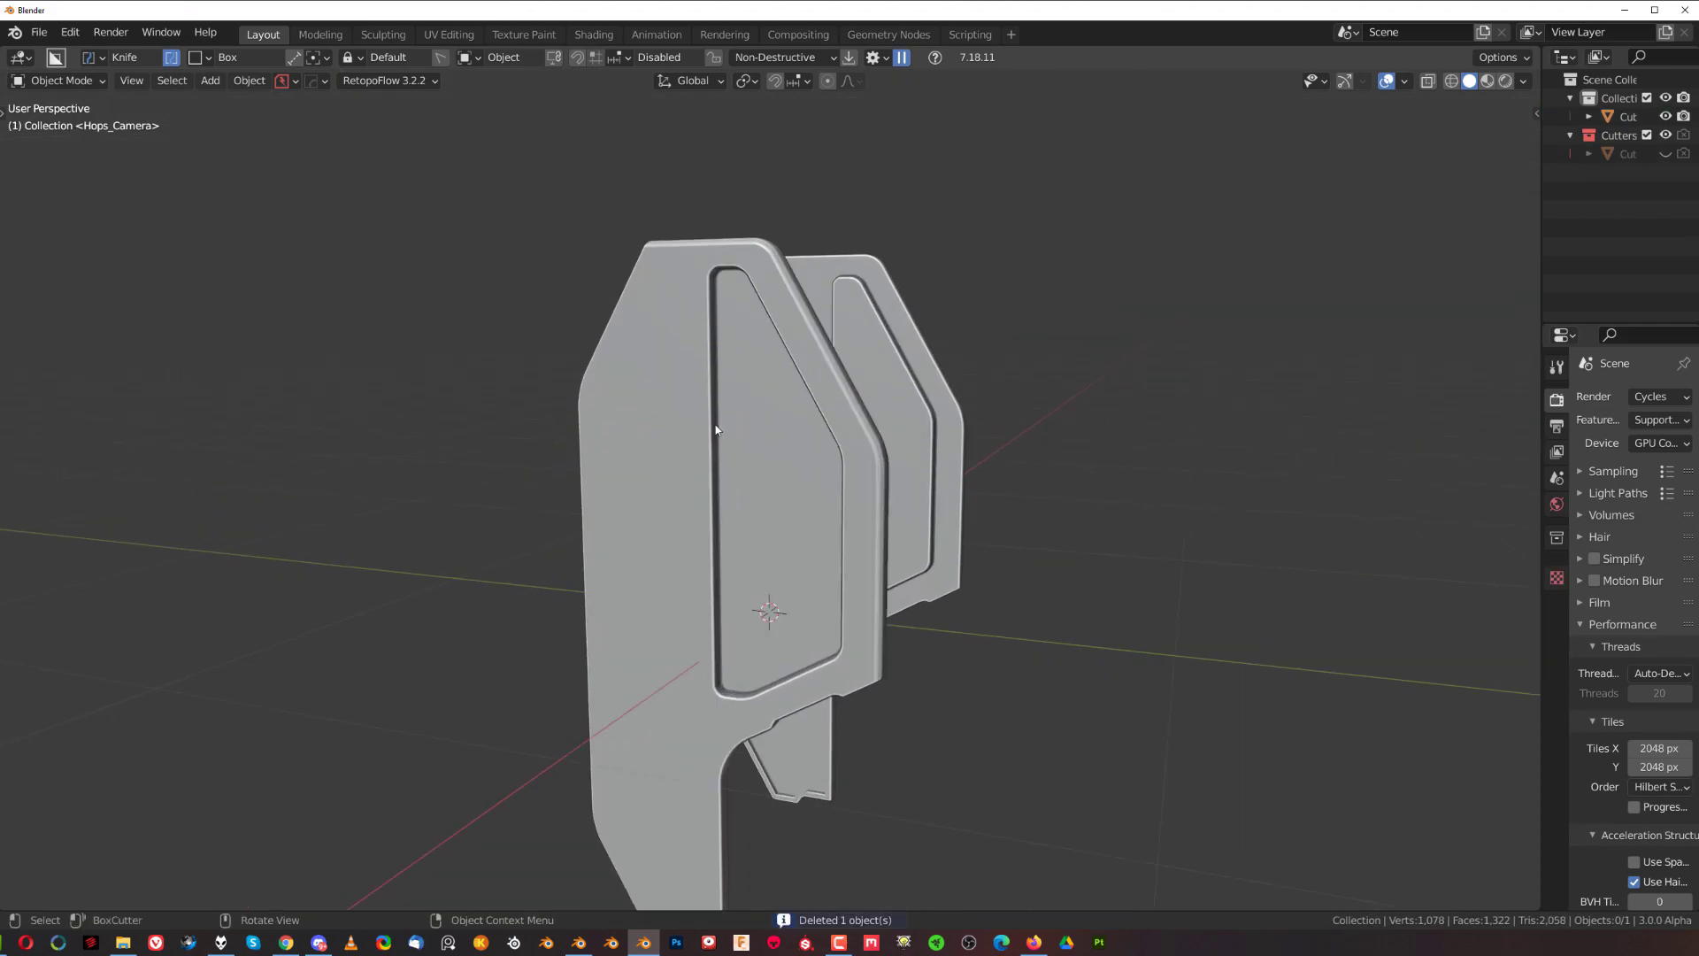
# Examine the vertices, edges and shading around the upper end of the terminal side panel's slot in Edit Mode.
pyautogui.scroll(3, 737, 399)
pyautogui.keyDown('shift'); pyautogui.moveTo(744, 253); pyautogui.dragTo(823, 537, button='middle'); pyautogui.keyUp('shift')
pyautogui.scroll(2, 812, 443)
pyautogui.moveTo(811, 384); pyautogui.dragTo(804, 390, button='middle')
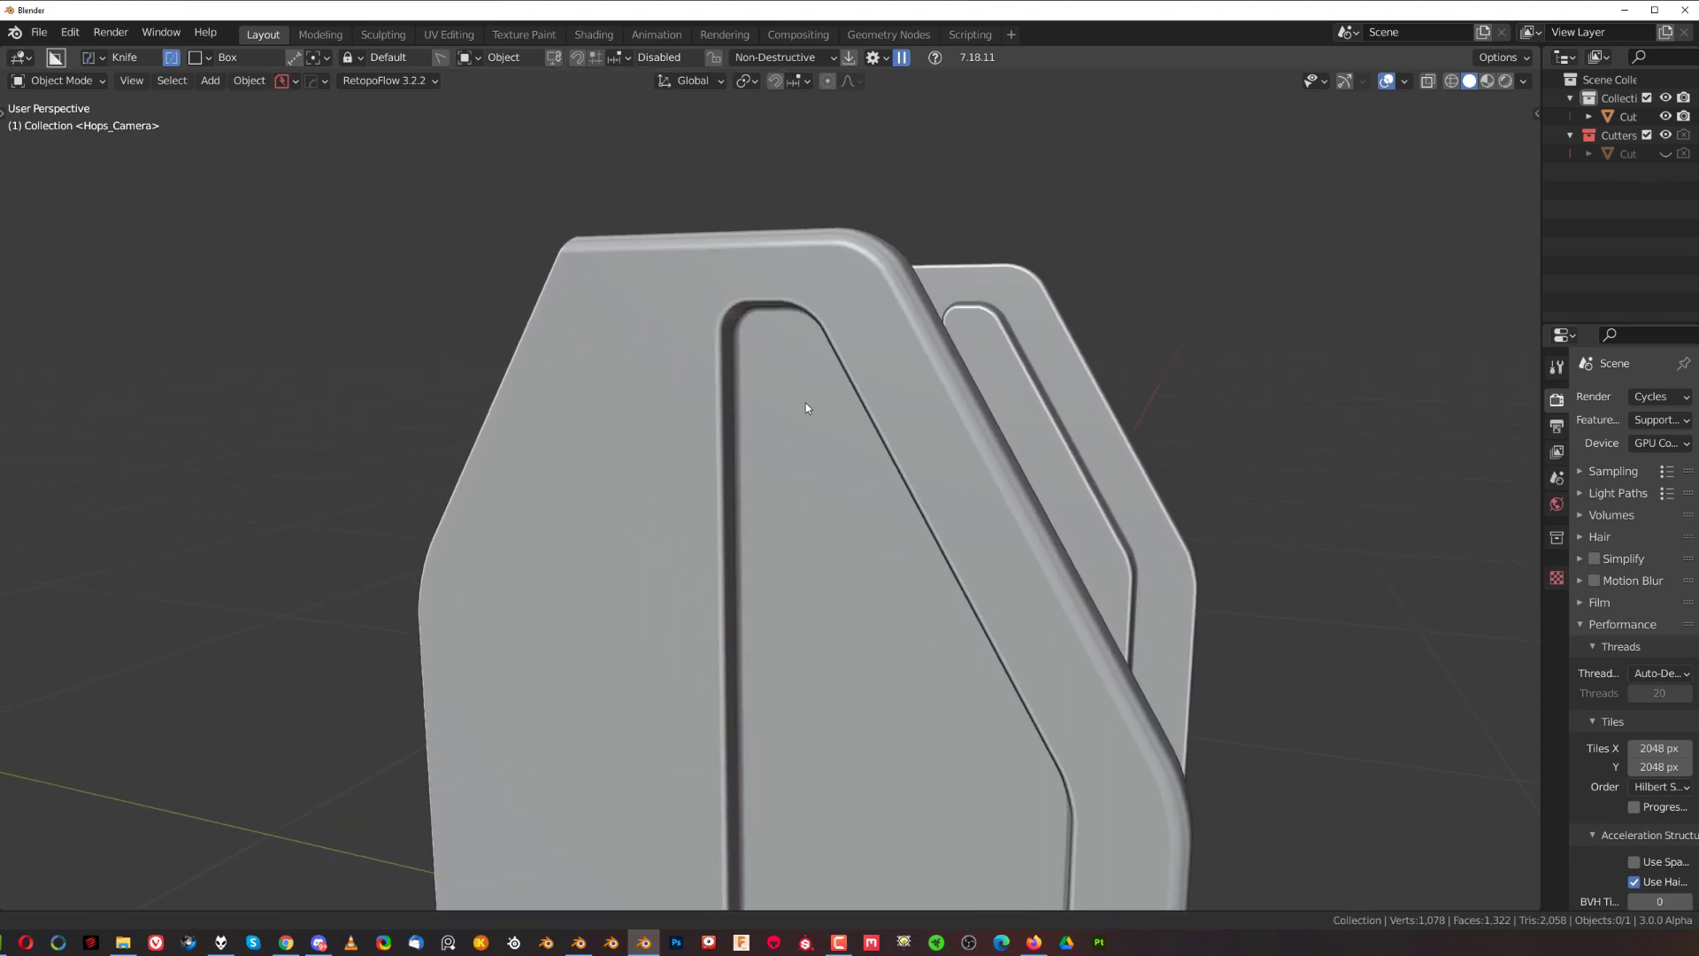
pyautogui.scroll(2, 800, 384)
pyautogui.click(777, 270)
pyautogui.press('Tab')
pyautogui.moveTo(774, 273); pyautogui.dragTo(710, 306, button='middle')
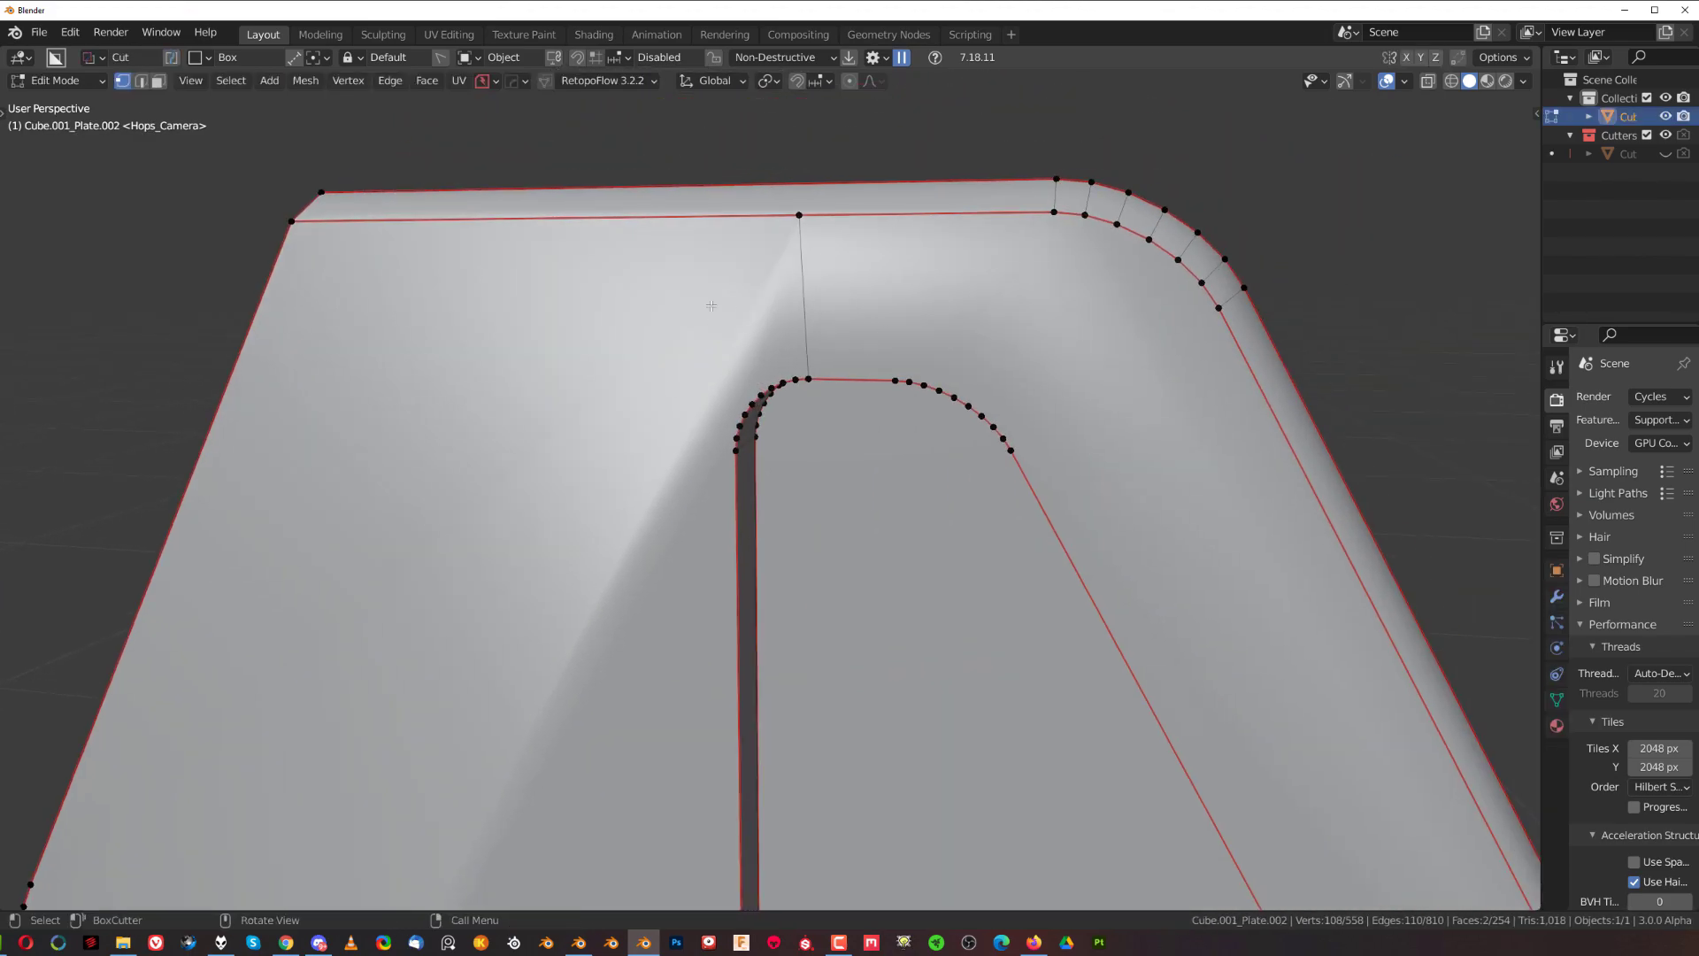
pyautogui.click(732, 449)
pyautogui.scroll(-2, 770, 487)
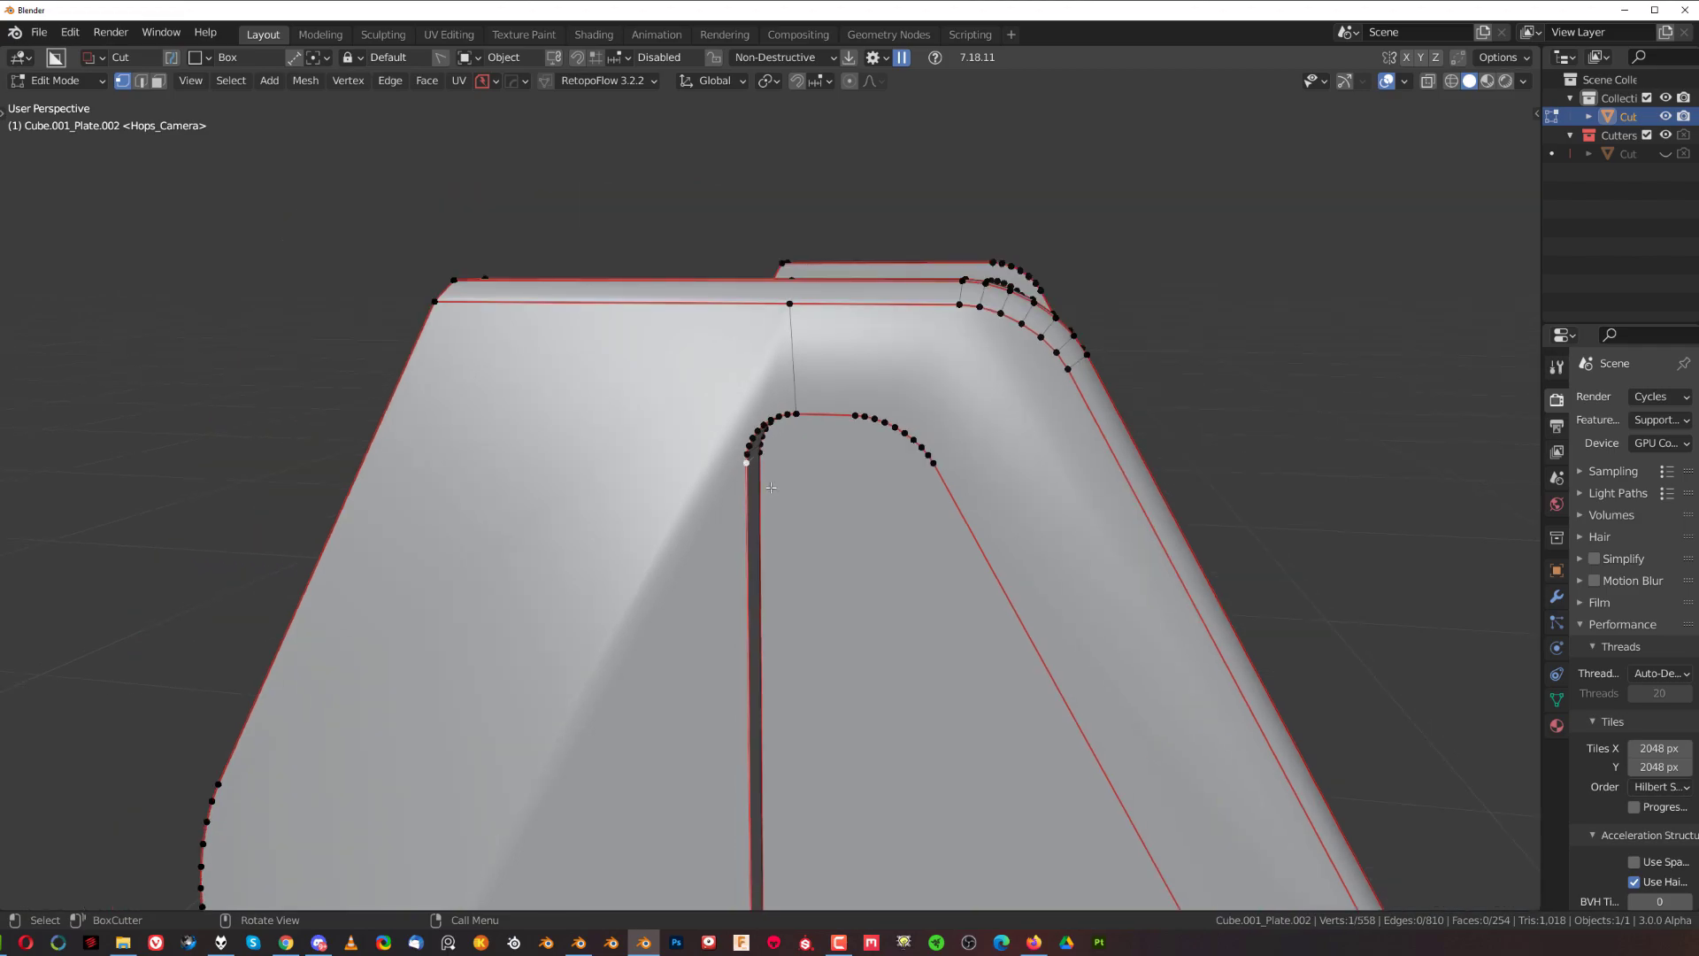
pyautogui.keyDown('shift'); pyautogui.moveTo(766, 510); pyautogui.dragTo(722, 454, button='middle'); pyautogui.keyUp('shift')
pyautogui.press('Tab')
pyautogui.click(908, 381)
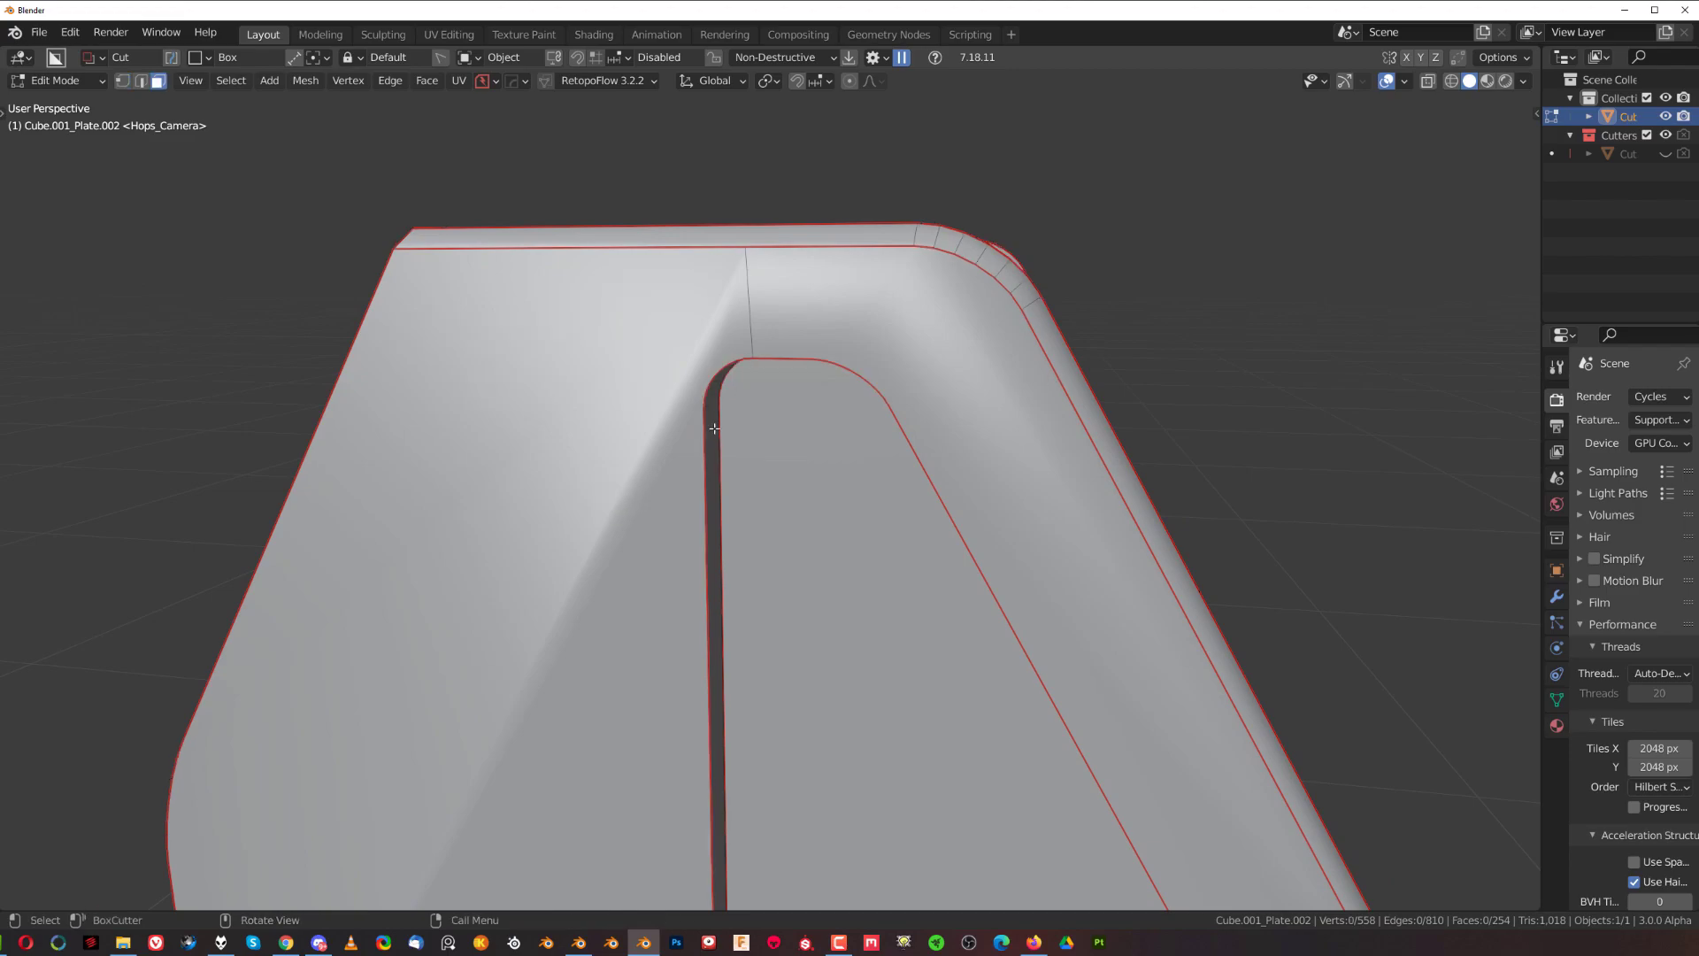
# Triangulate all faces of the side panel and inspect the bevel around the slot's upper end in Object Mode.
pyautogui.click(803, 366)
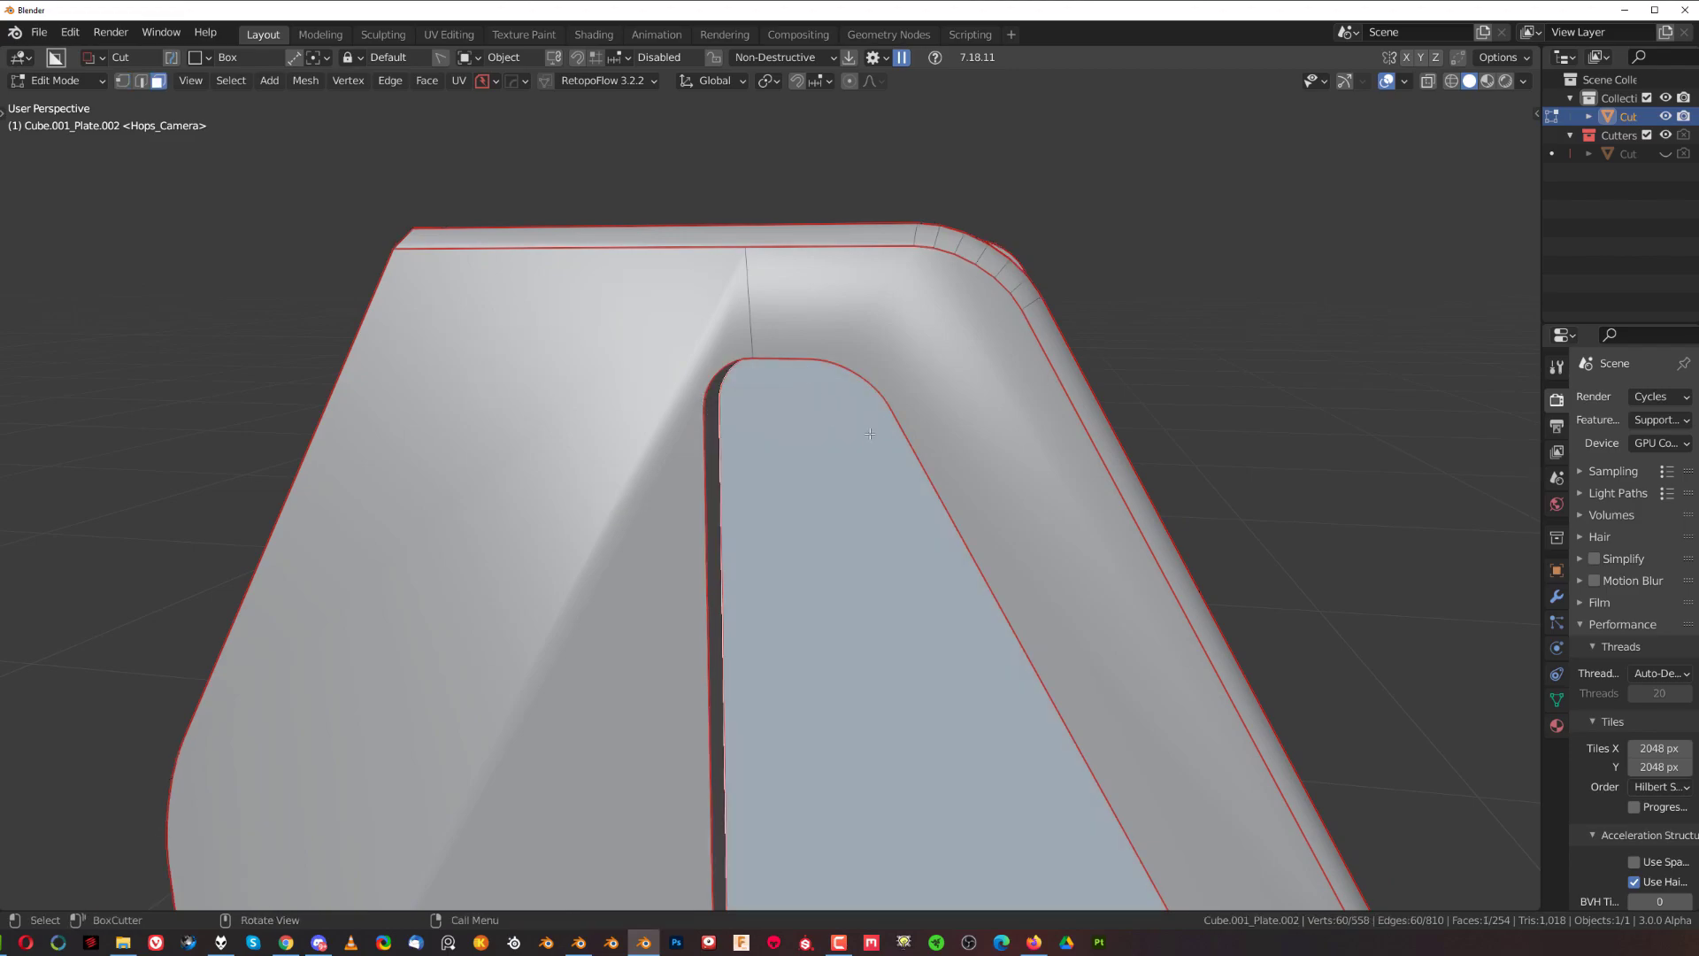
pyautogui.press('a')
pyautogui.hotkey('ctrl', 't')
pyautogui.scroll(2, 781, 421)
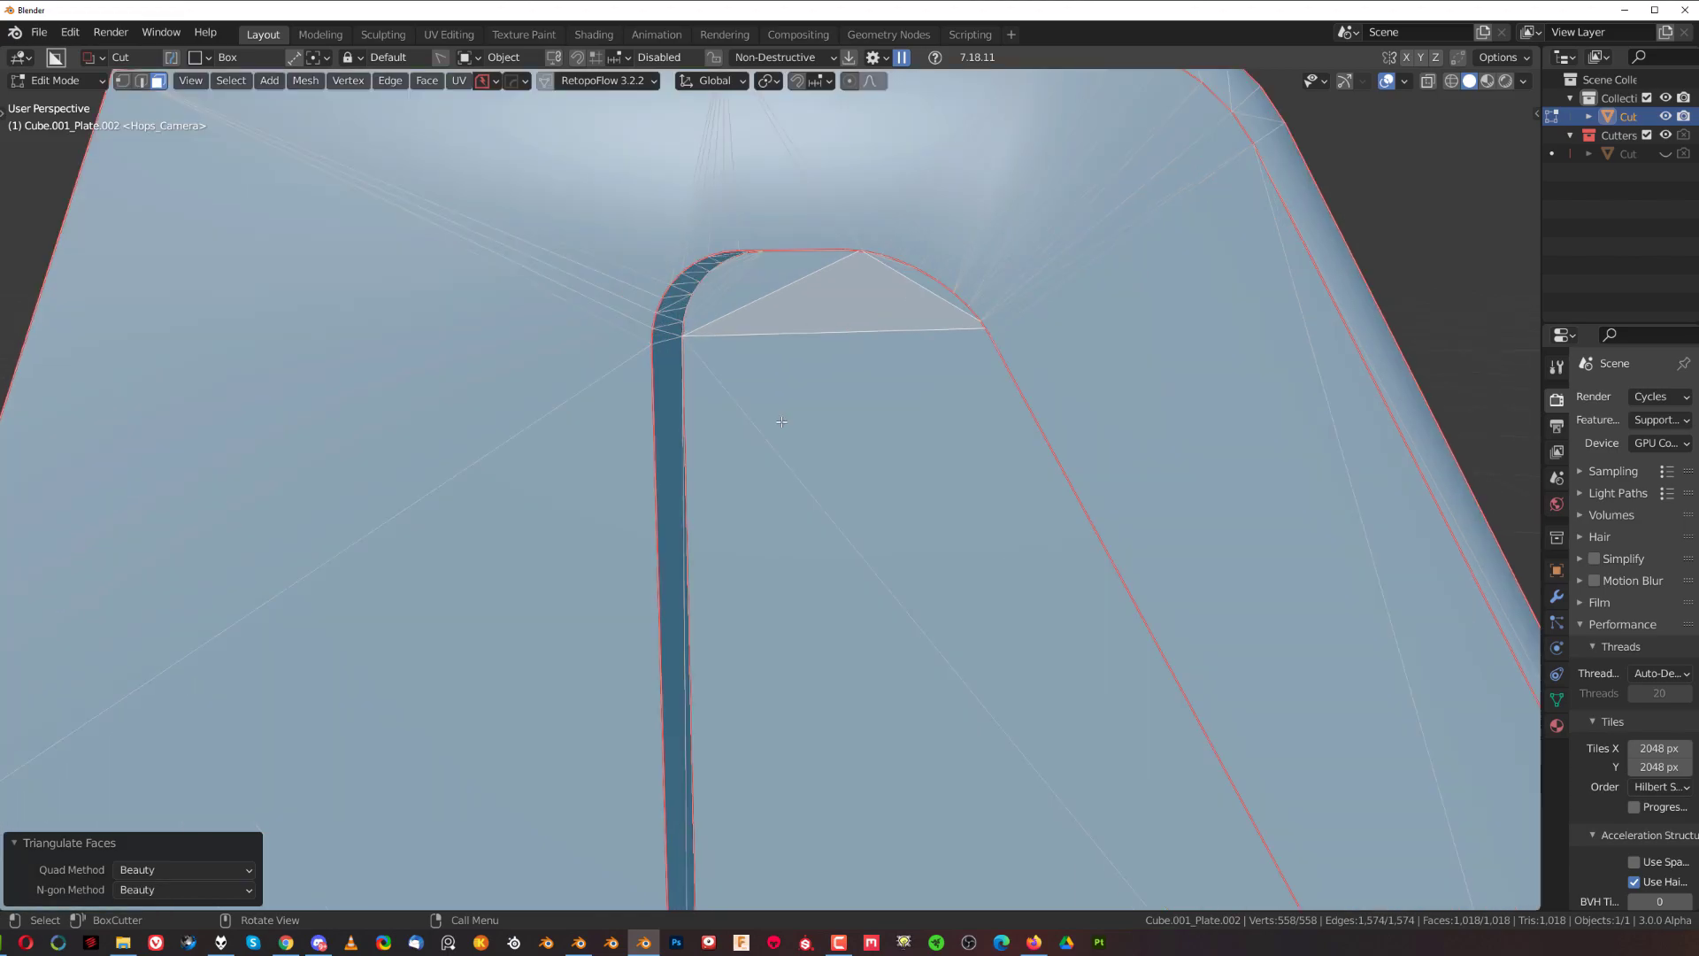
pyautogui.press('Tab')
pyautogui.keyDown('shift'); pyautogui.moveTo(778, 254); pyautogui.dragTo(827, 453, button='middle'); pyautogui.keyUp('shift')
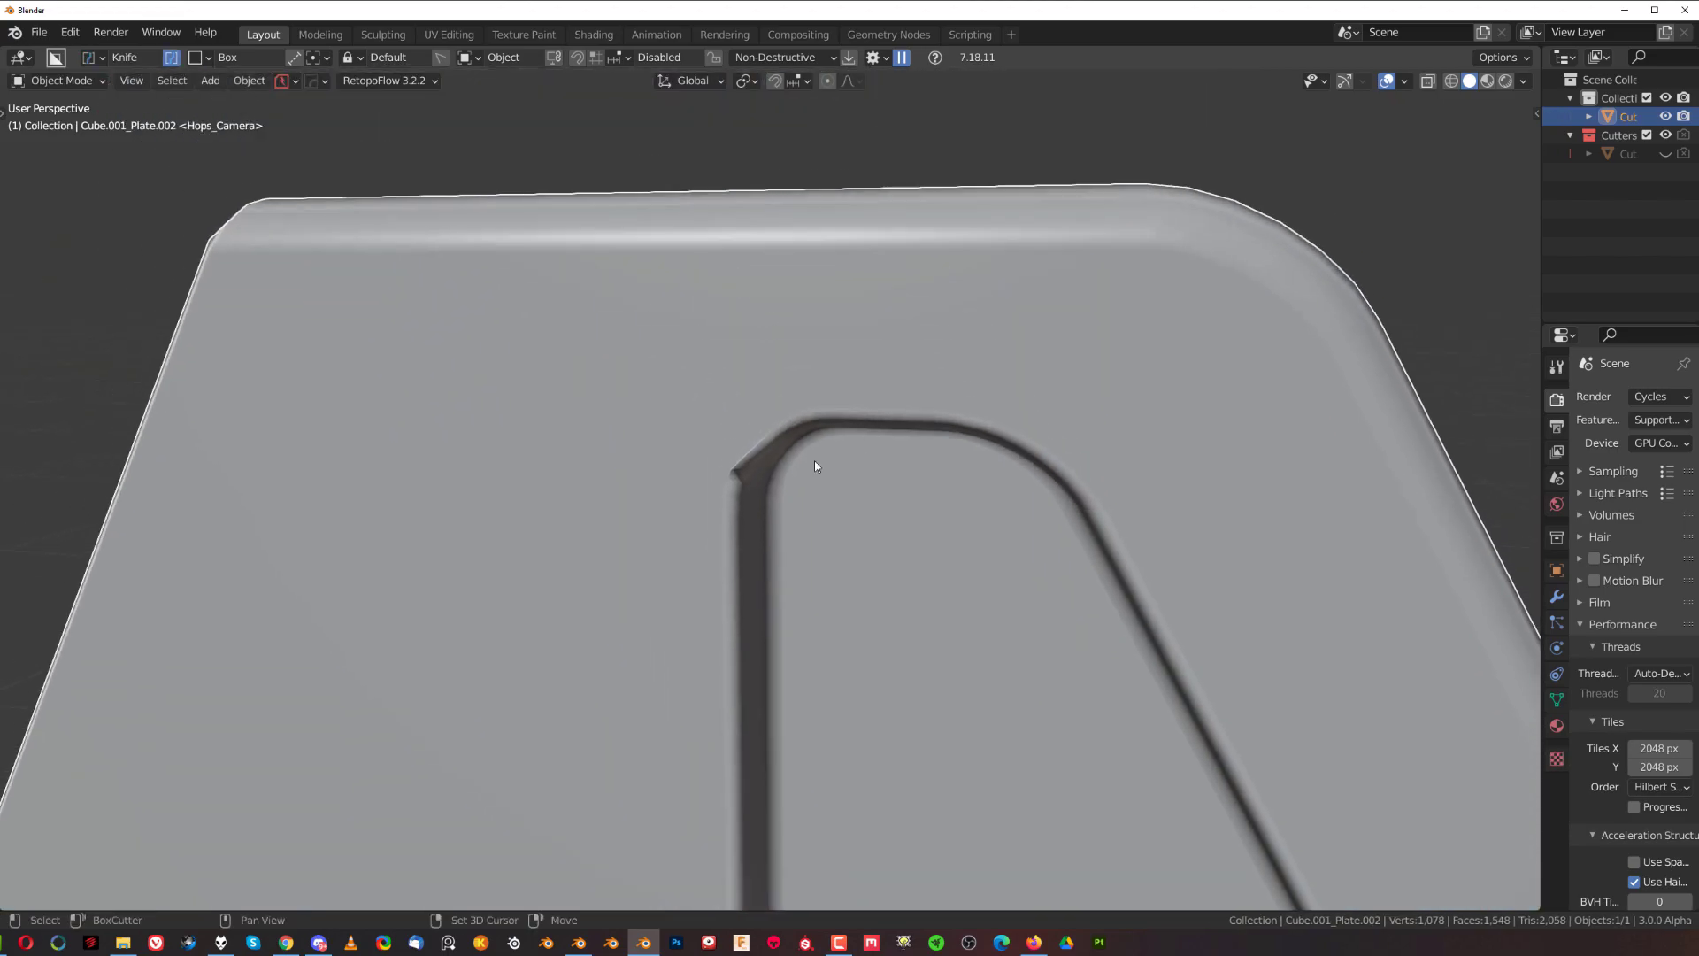
pyautogui.scroll(2, 825, 453)
pyautogui.scroll(-3, 757, 459)
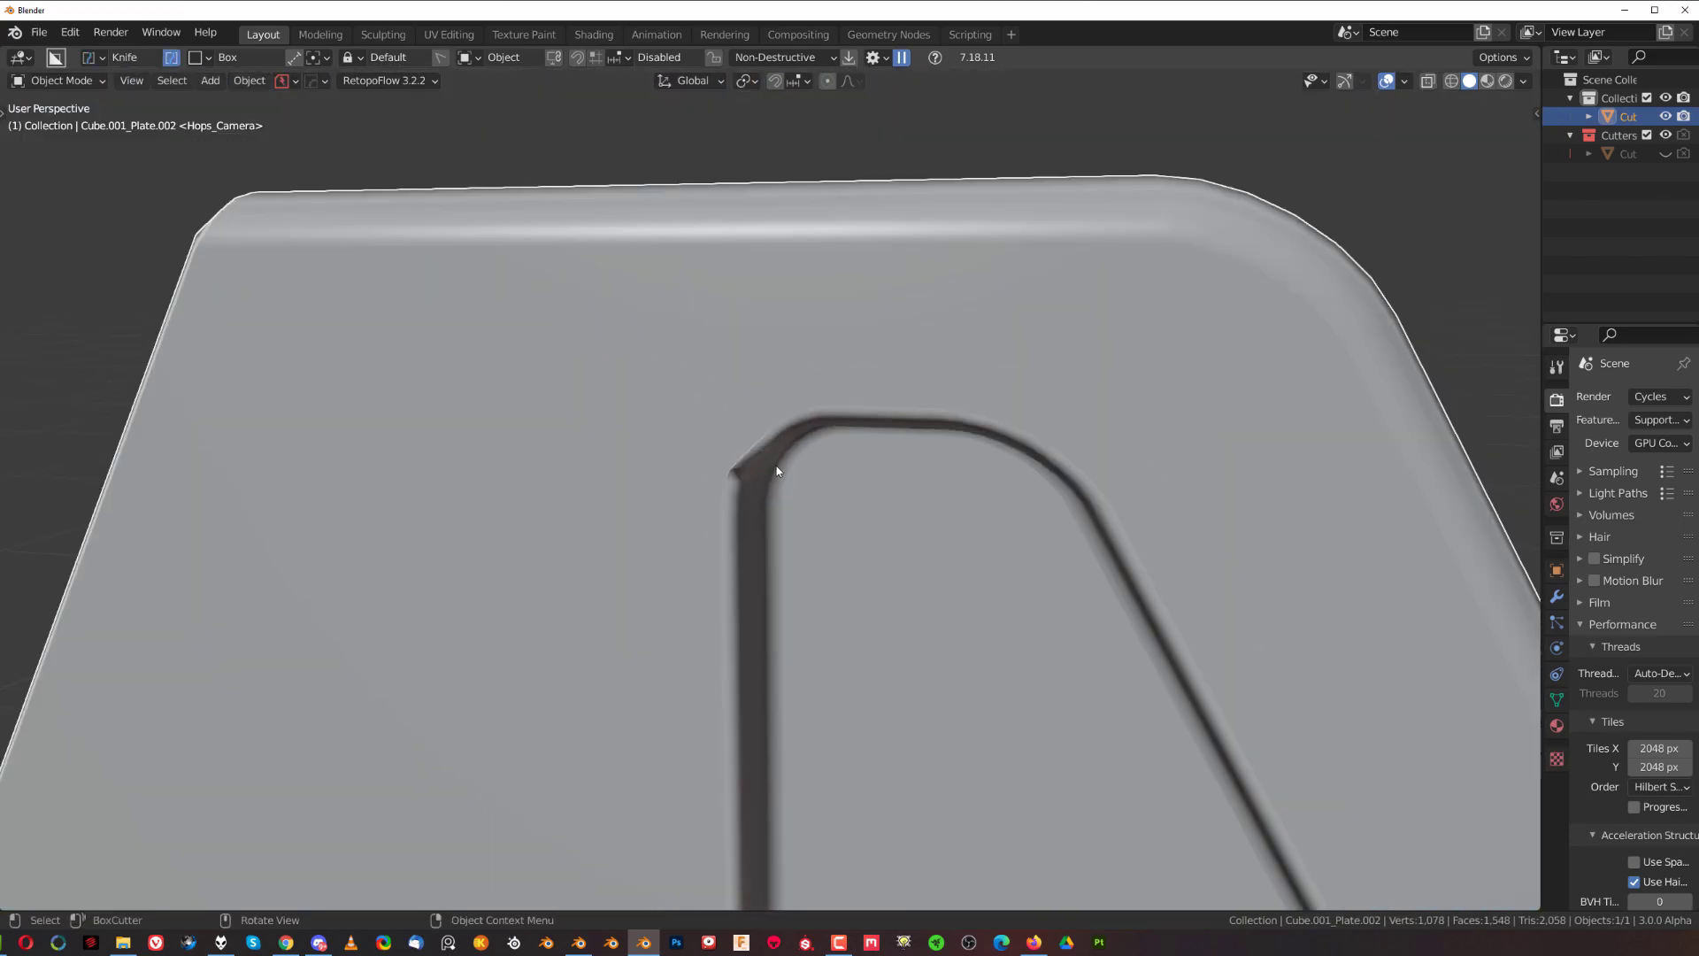
# Undo the side panel's triangulation and return to its original mesh in Edit Mode.
pyautogui.hotkey('ctrl', 'z')
pyautogui.hotkey('ctrl', 'z')
pyautogui.hotkey('ctrl', 'z')
pyautogui.press('Tab')
# Knife-cut a support edge from the vertex where the slot's rounded corner meets its straight side to the panel's outer slanted edge.
pyautogui.click(443, 515)
pyautogui.press('k')
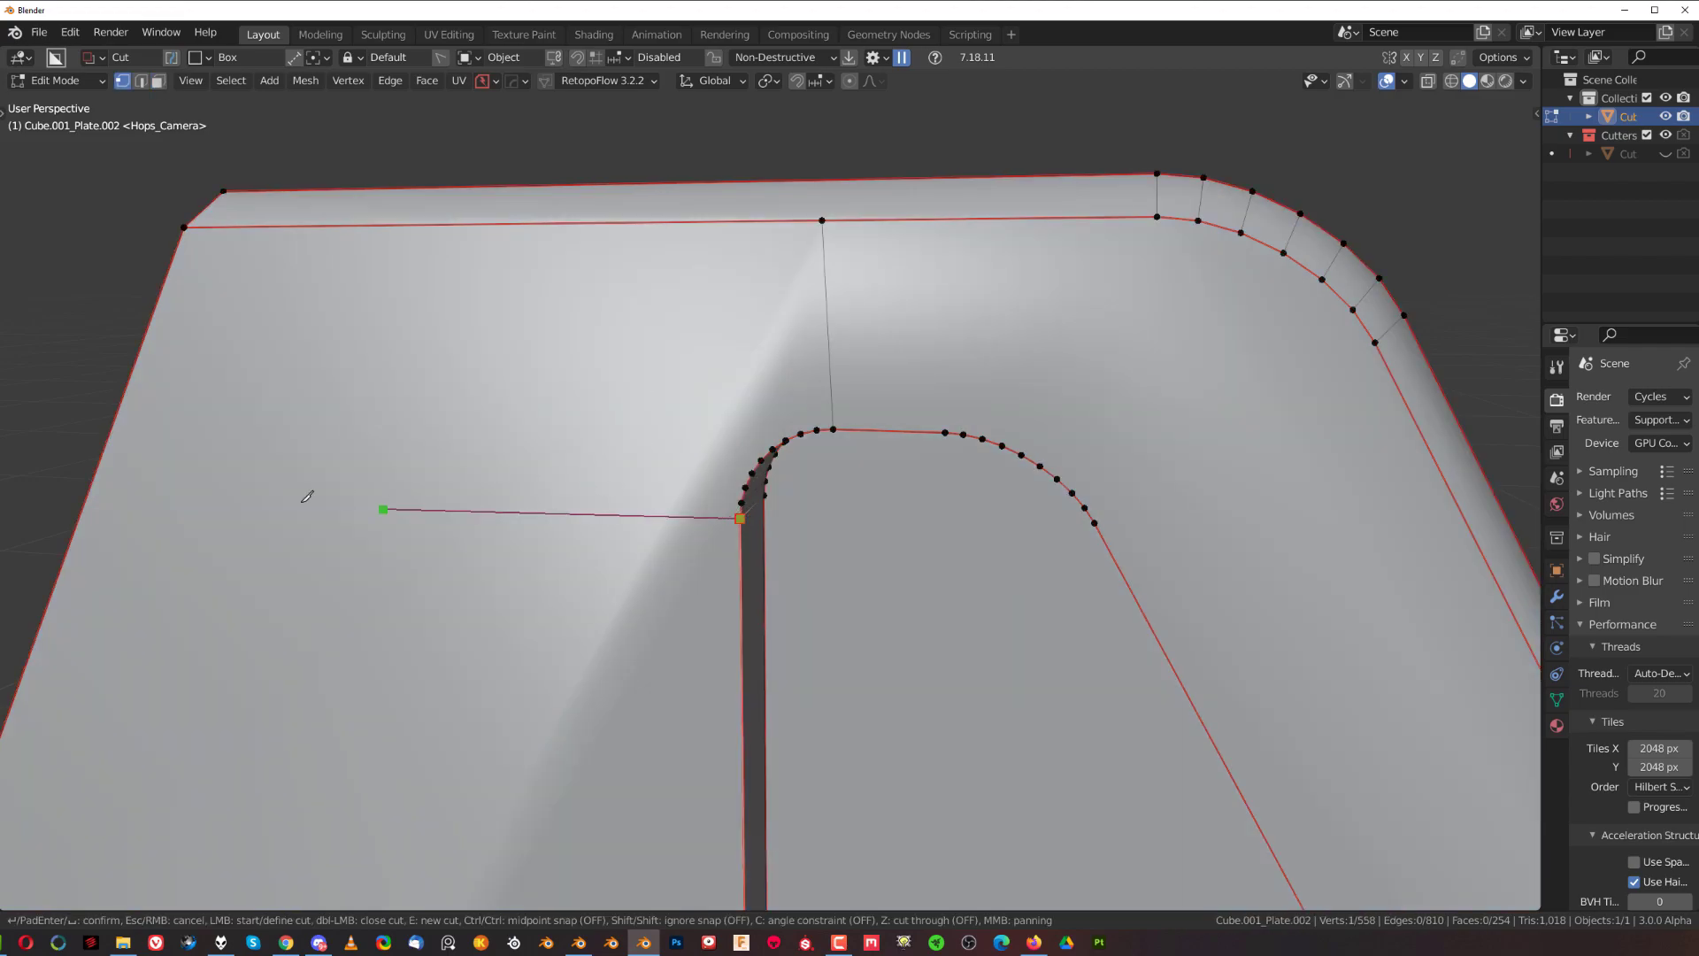
pyautogui.click(78, 519)
pyautogui.press('Return')
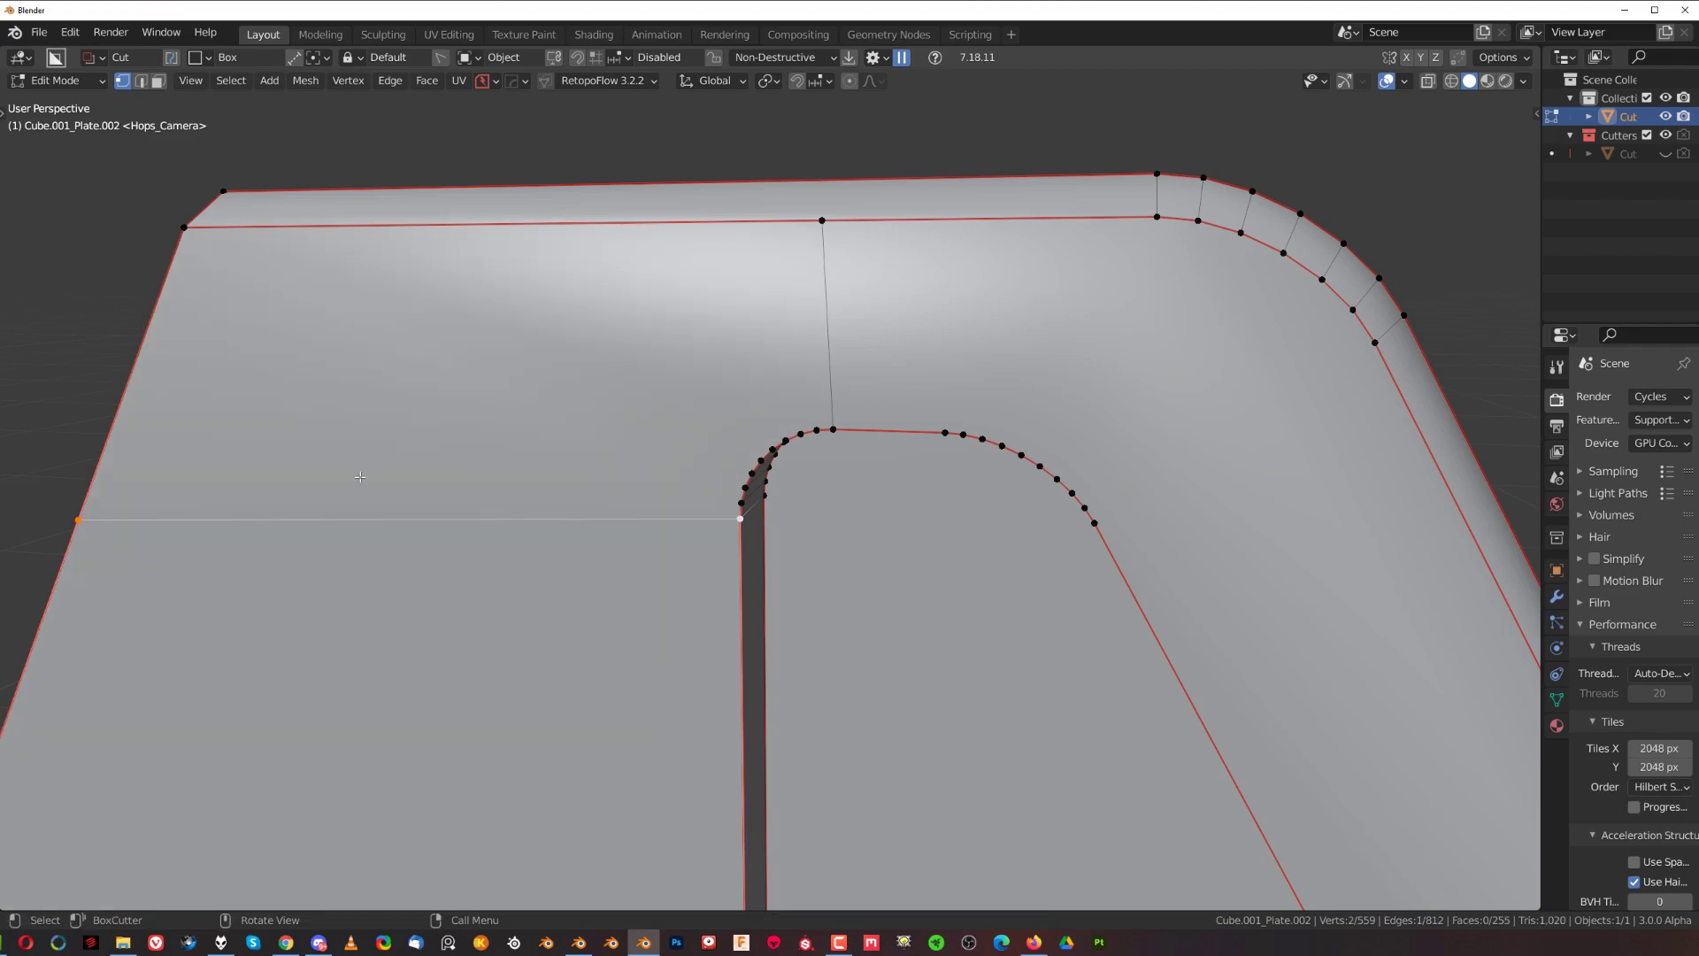
pyautogui.moveTo(811, 421); pyautogui.dragTo(823, 414, button='middle')
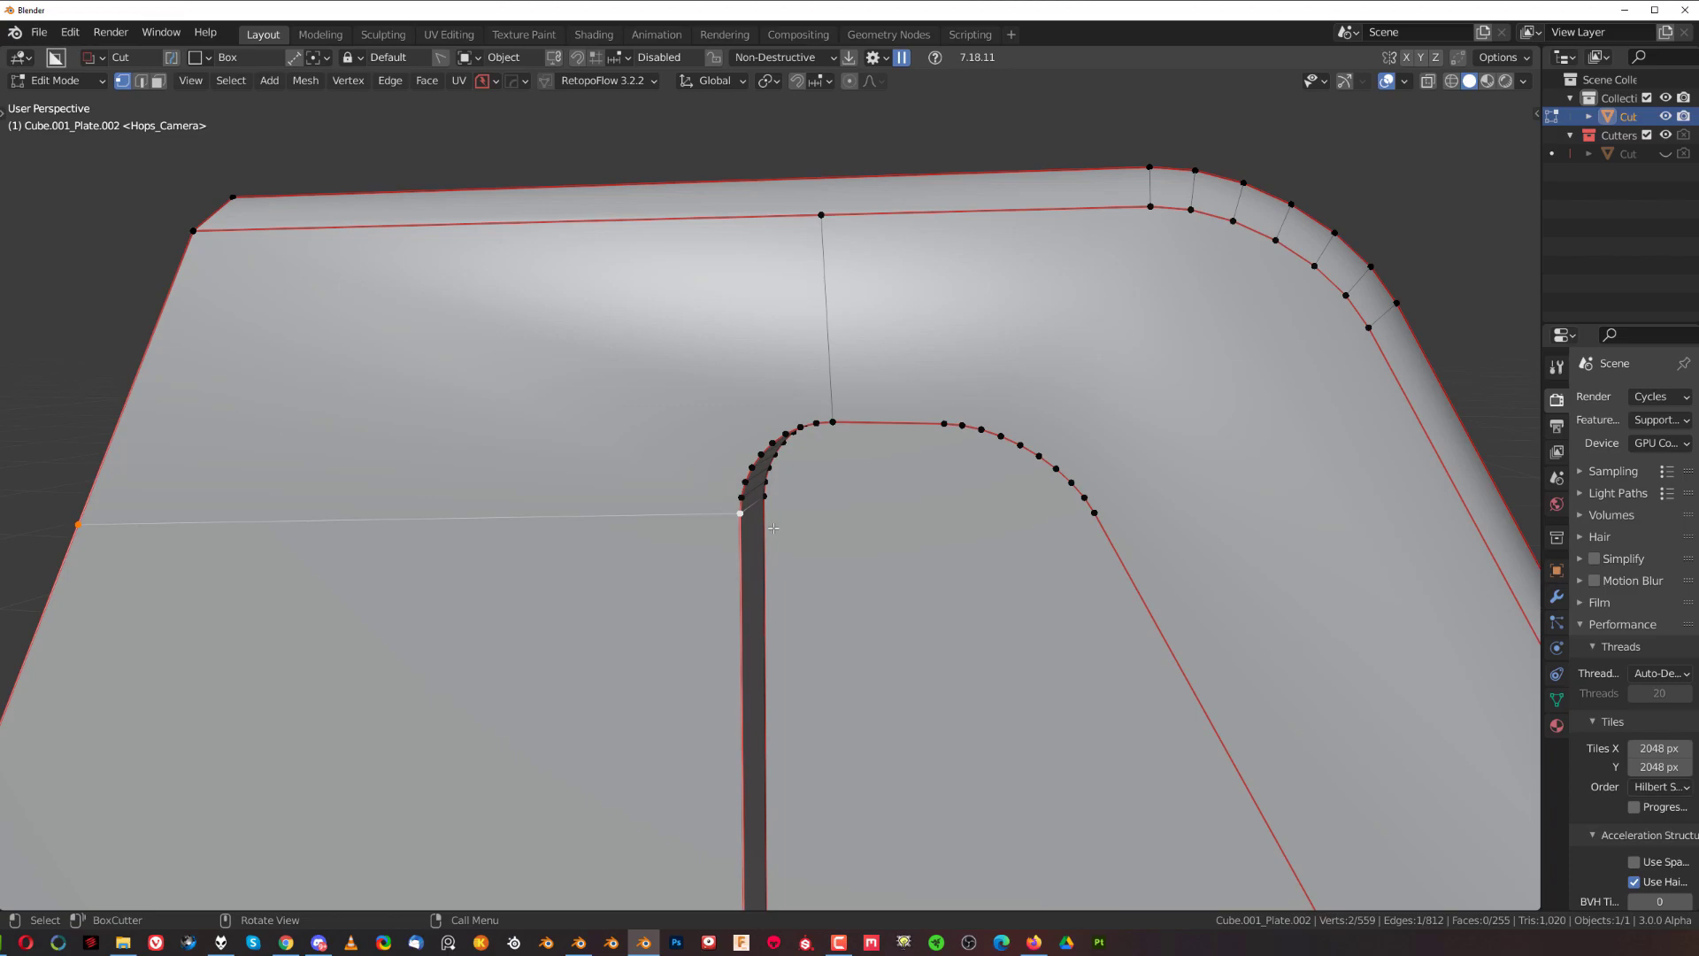
# Triangulate all faces again with the new support edge and check the slot corner's bevel in Object Mode.
pyautogui.press('3')
pyautogui.press('a')
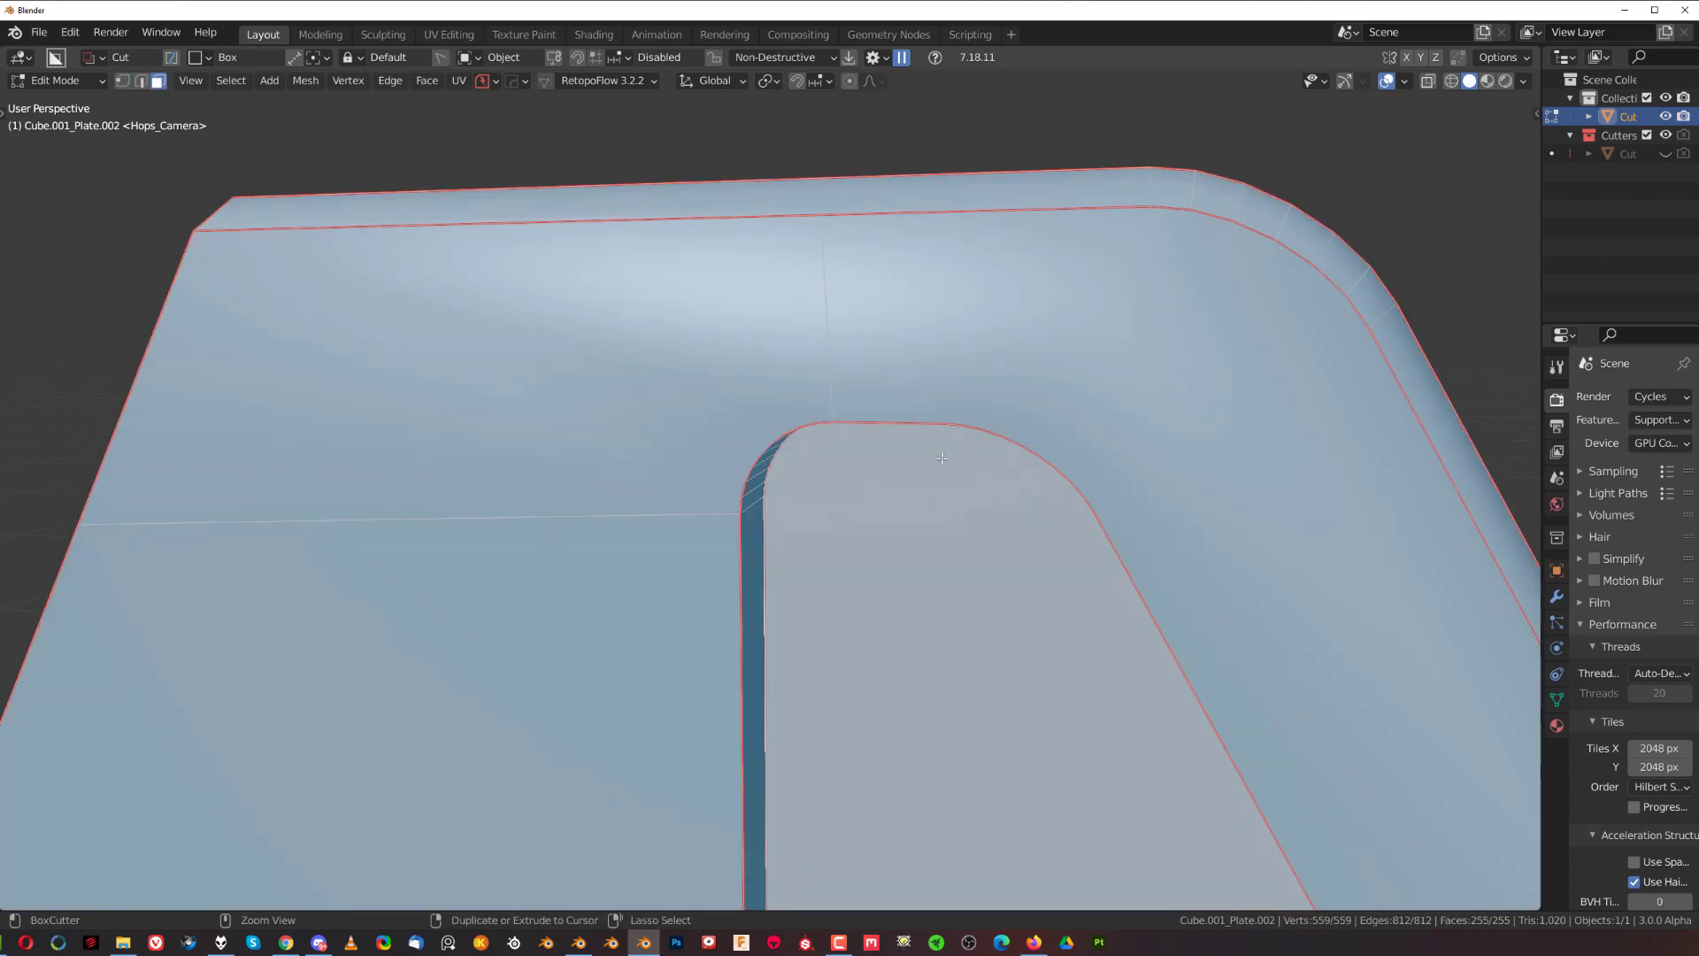
pyautogui.hotkey('ctrl', 't')
pyautogui.press('Tab')
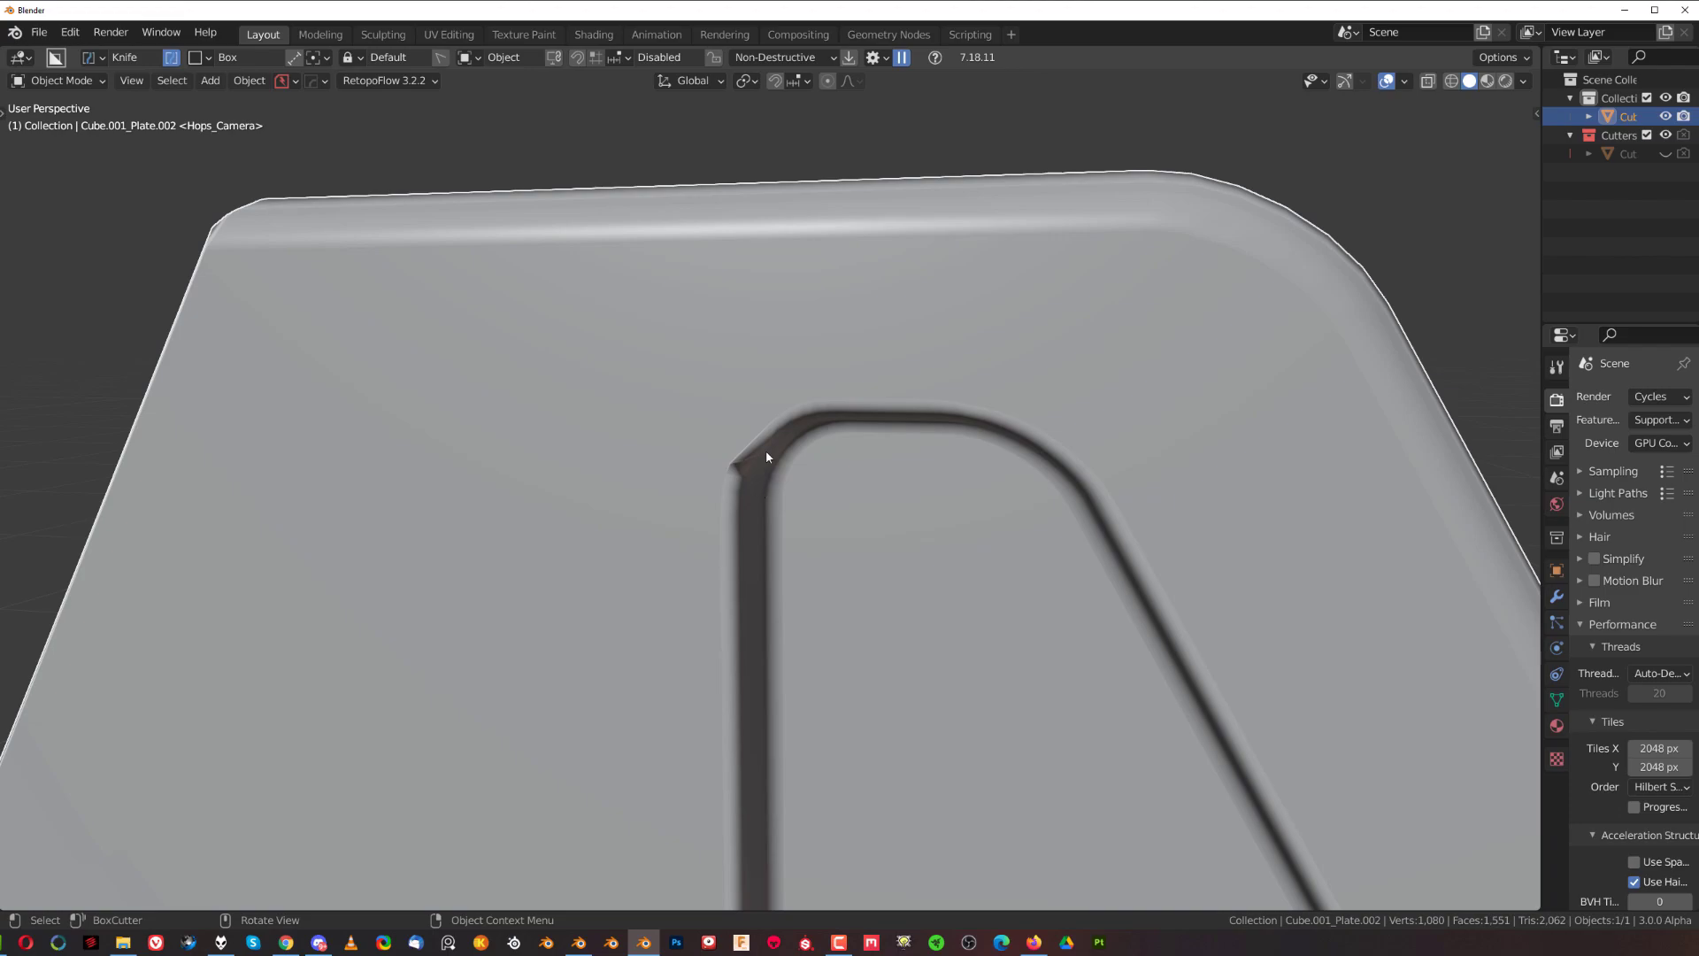
# Undo the latest triangulation and deselect everything in vertex select mode.
pyautogui.hotkey('ctrl', 'z')
pyautogui.hotkey('ctrl', 'z')
pyautogui.moveTo(777, 500); pyautogui.dragTo(848, 505, button='middle')
pyautogui.scroll(-3, 848, 504)
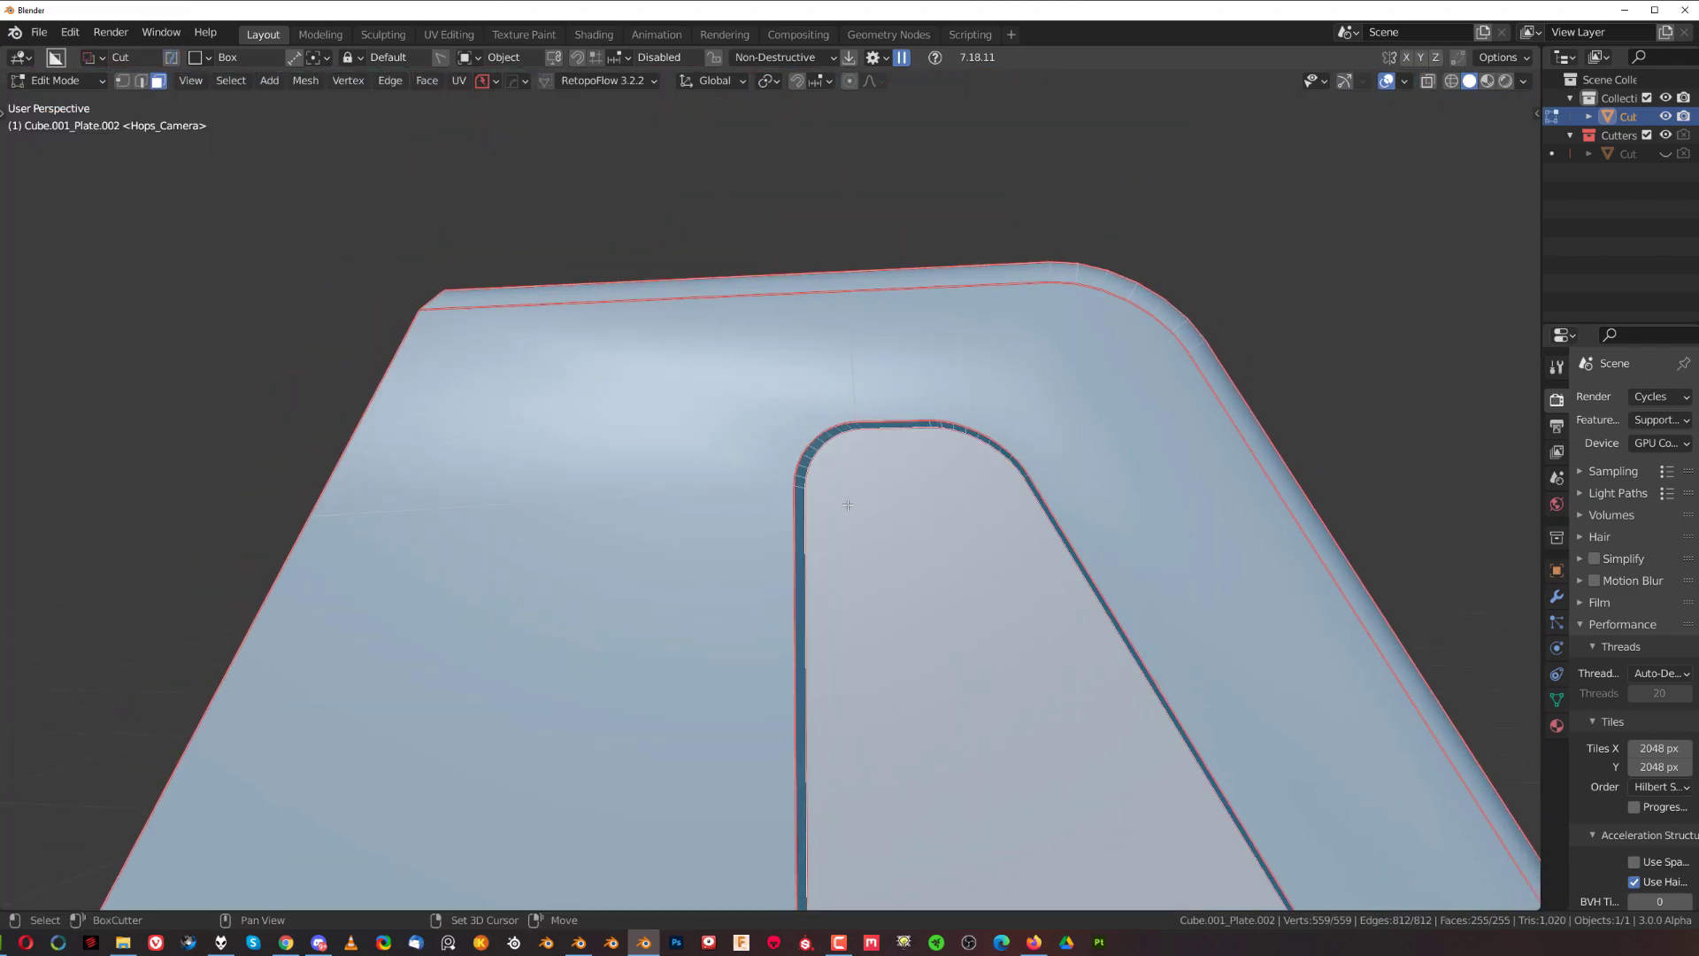
pyautogui.scroll(2, 847, 504)
pyautogui.press('1')
pyautogui.press('Tab')
pyautogui.press('Tab')
pyautogui.hotkey('alt', 'a')
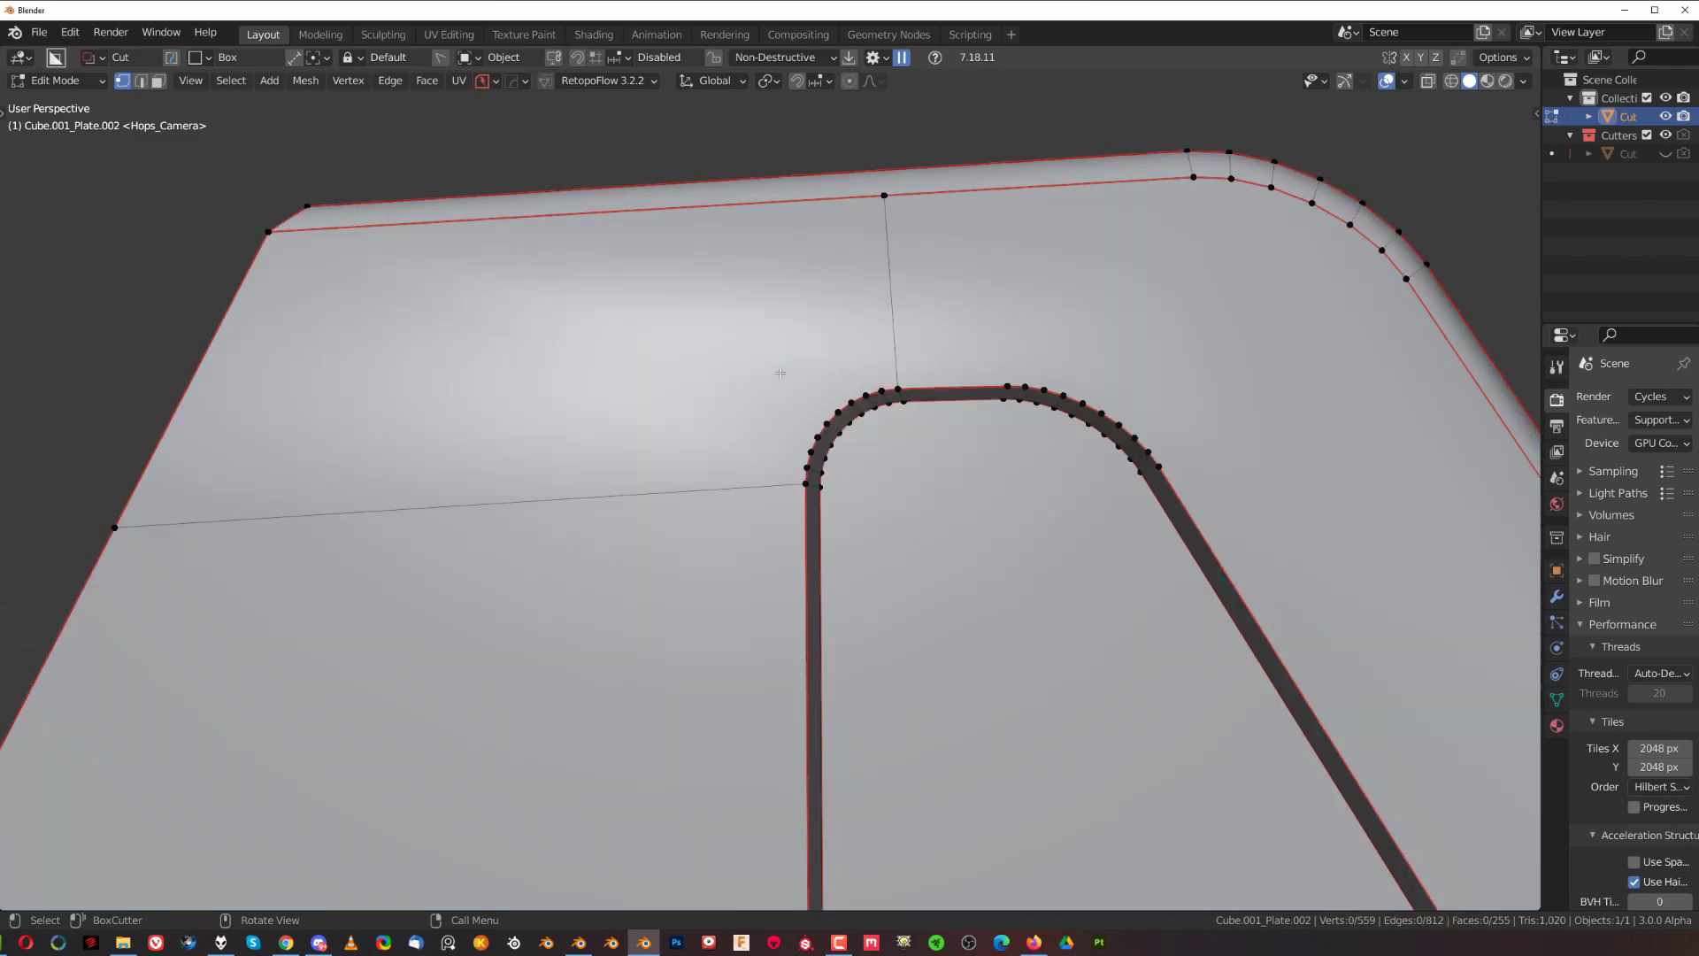
# Knife-cut crossing edges between the two support edges beside the slot's rounded corner, and merge the stray end vertex into the arc.
pyautogui.press('k')
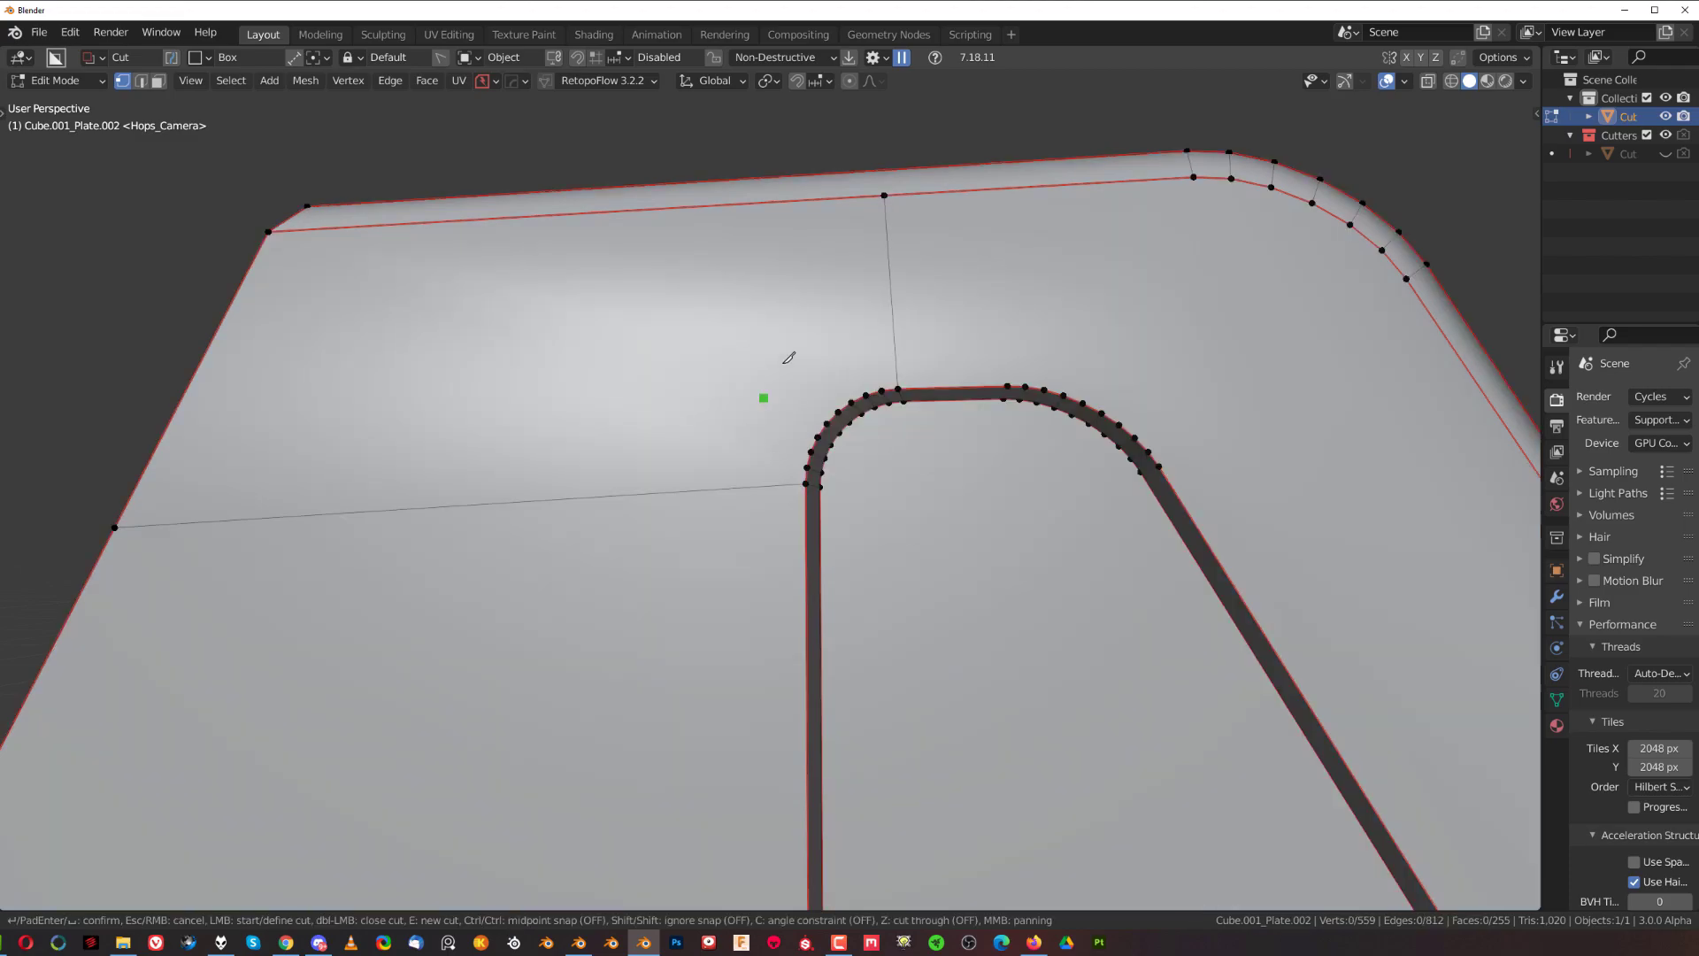
pyautogui.click(867, 207)
pyautogui.click(626, 493)
pyautogui.press('Return')
pyautogui.scroll(6, 864, 351)
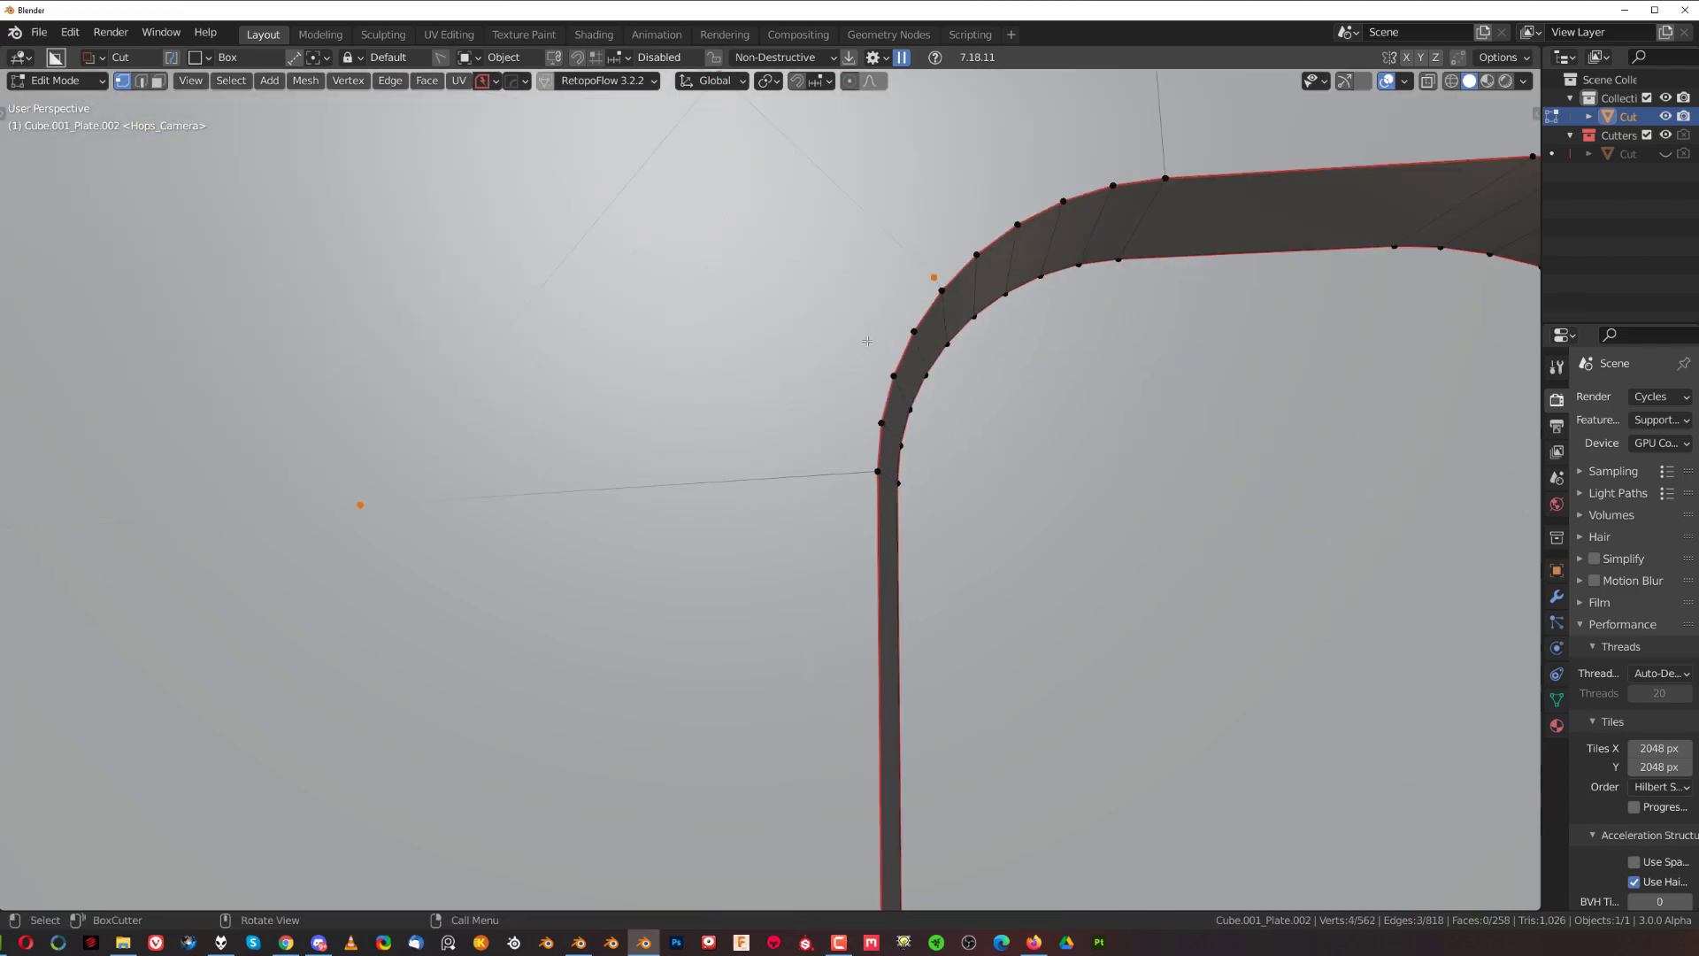
pyautogui.keyDown('shift'); pyautogui.click(943, 292); pyautogui.keyUp('shift')
pyautogui.press('1')
pyautogui.scroll(-4, 940, 303)
# Star-connect the vertices along the slot's rounded corner to the vertex where the two knife cuts cross.
pyautogui.moveTo(840, 447); pyautogui.dragTo(831, 393, button='middle')
pyautogui.click(817, 460)
pyautogui.keyDown('ctrl'); pyautogui.click(834, 418); pyautogui.keyUp('ctrl')
pyautogui.keyDown('shift'); pyautogui.click(745, 296); pyautogui.keyUp('shift')
pyautogui.press('q')
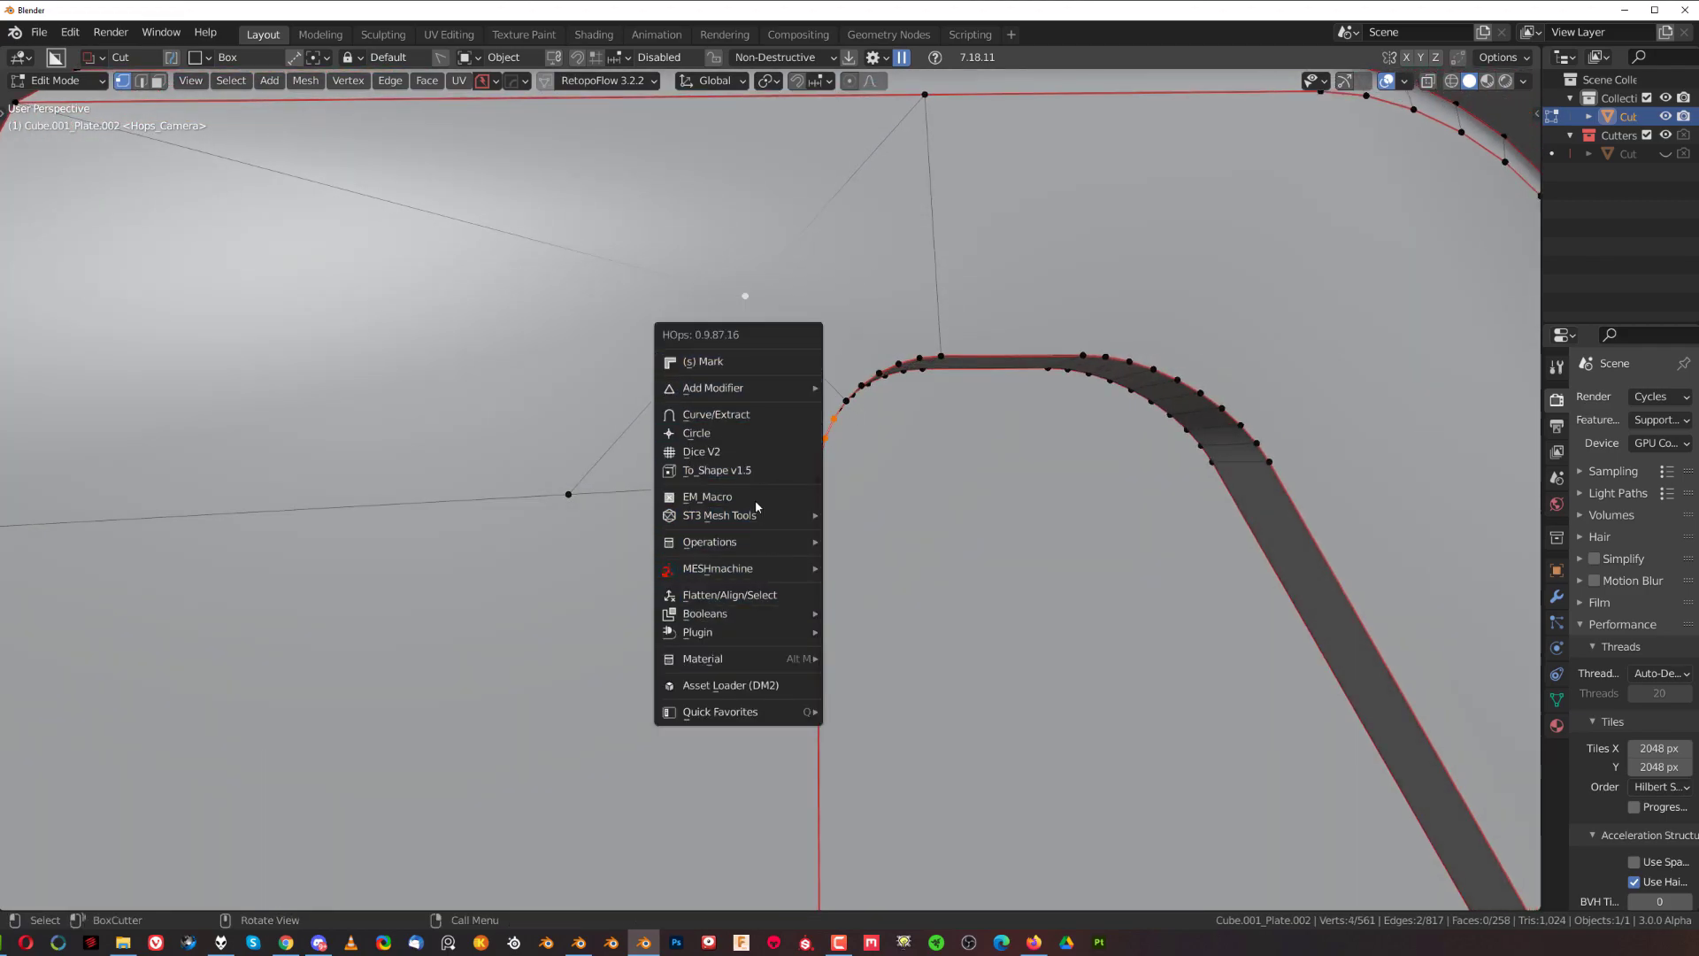
pyautogui.moveTo(756, 541)
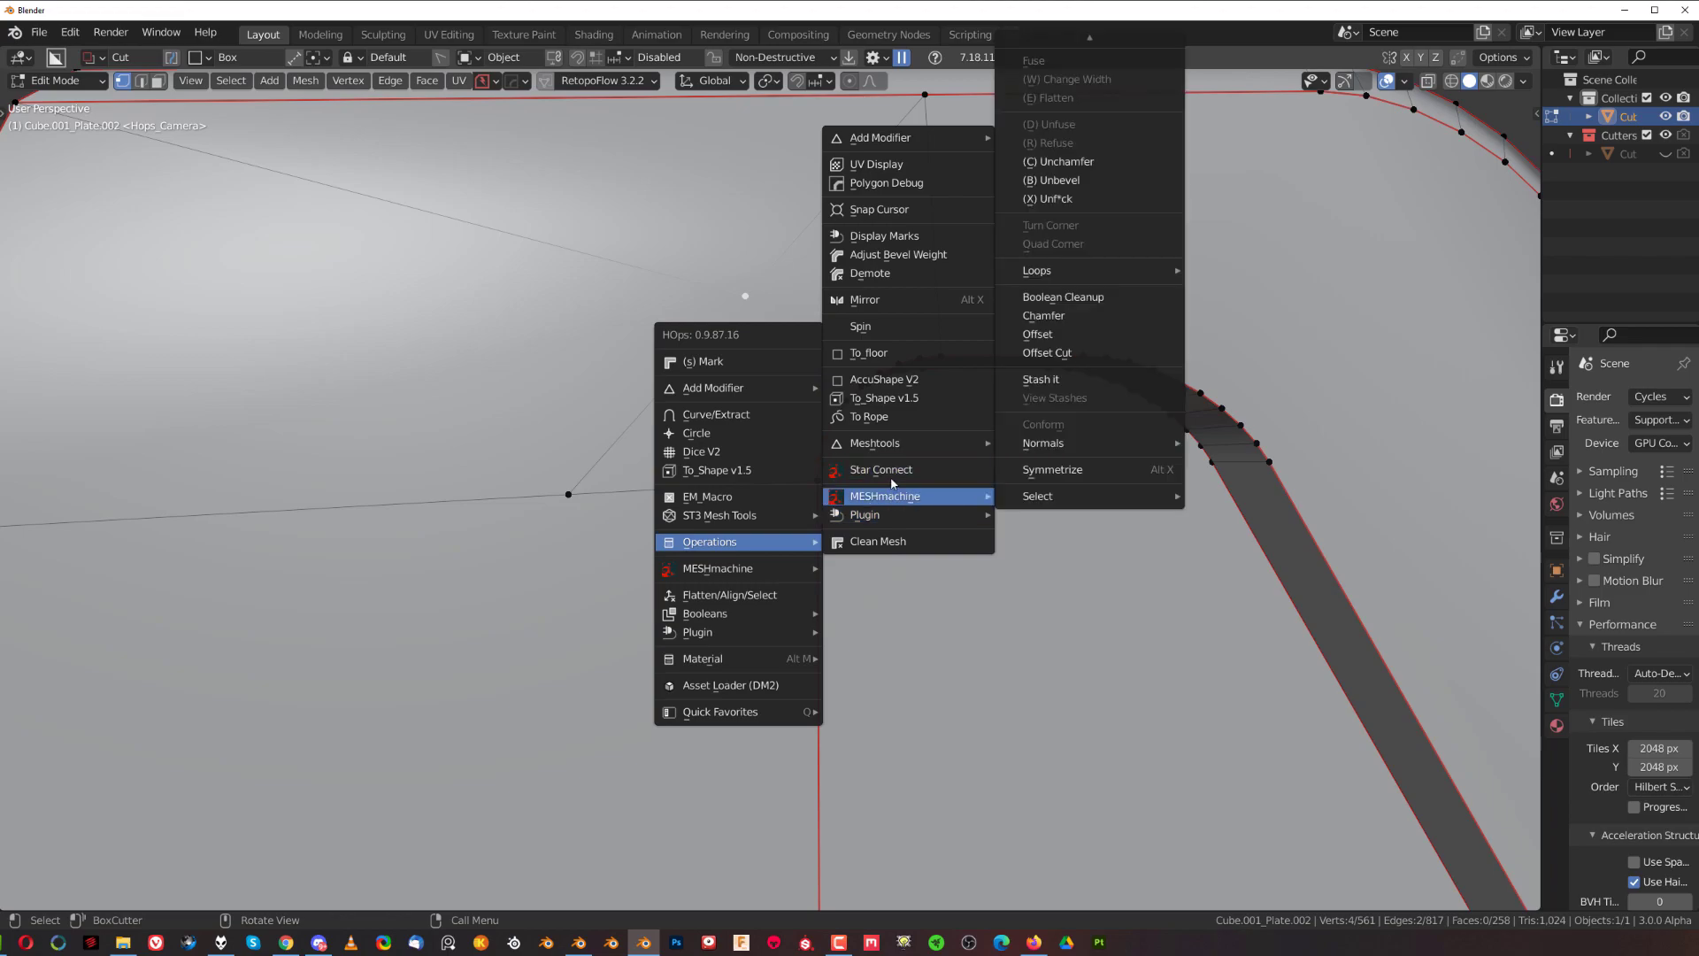
pyautogui.click(889, 466)
pyautogui.keyDown('shift'); pyautogui.click(745, 295); pyautogui.keyUp('shift')
pyautogui.press('q')
pyautogui.moveTo(748, 285)
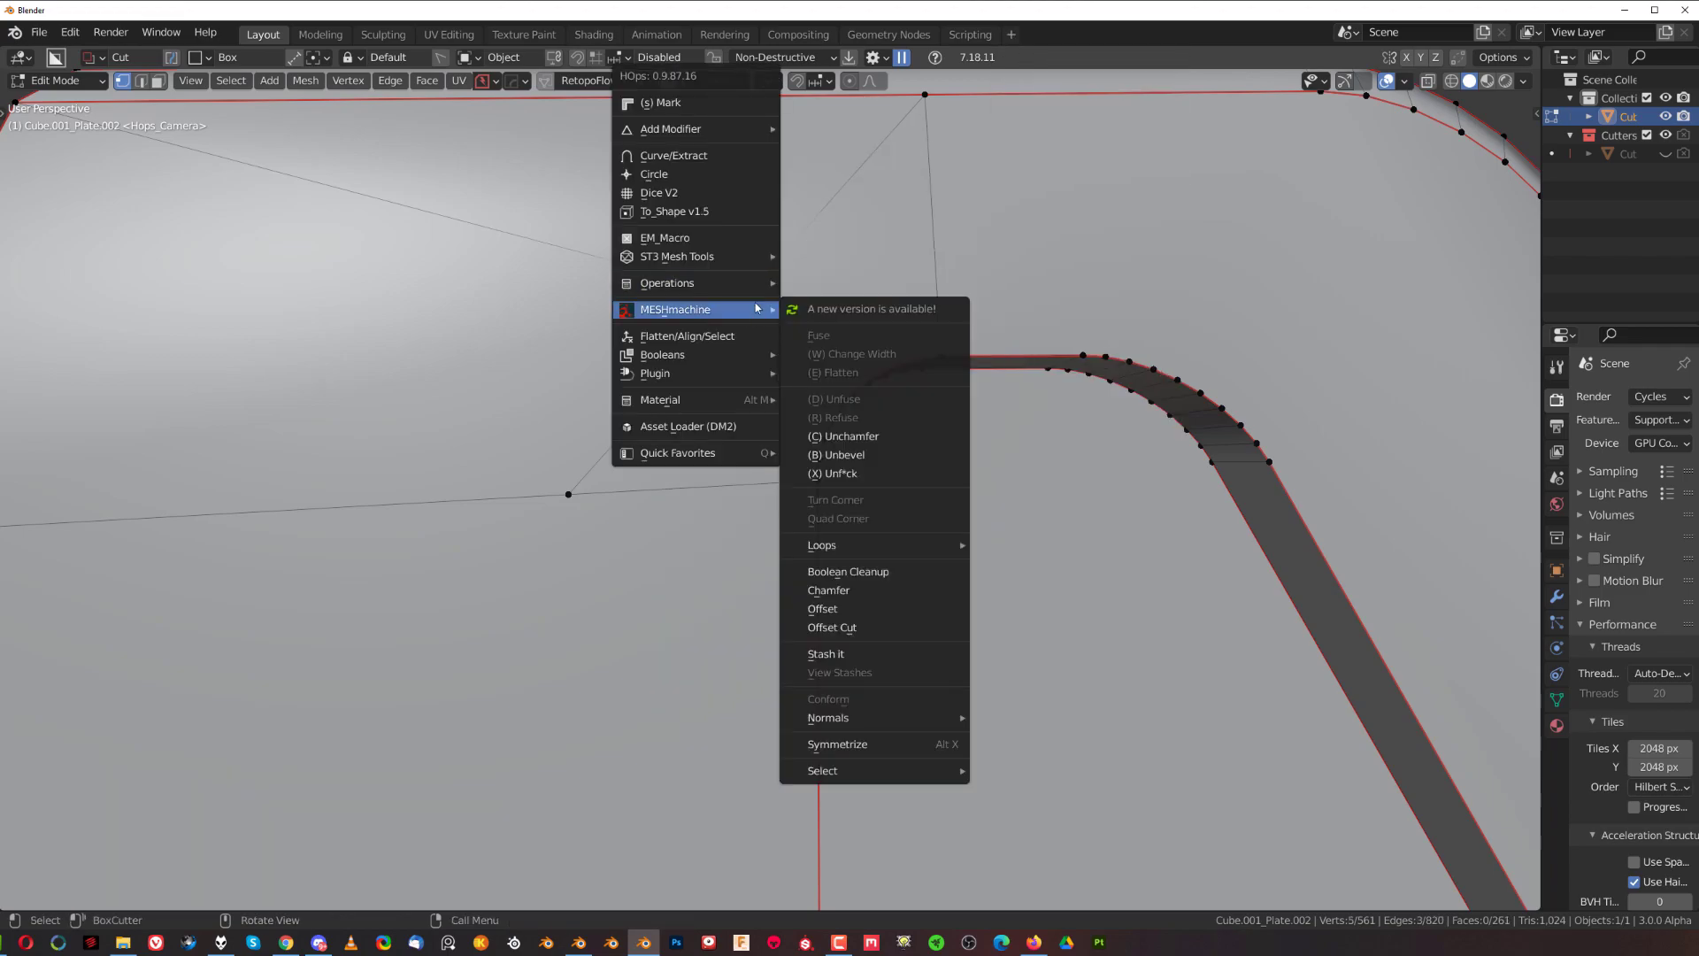
pyautogui.click(837, 614)
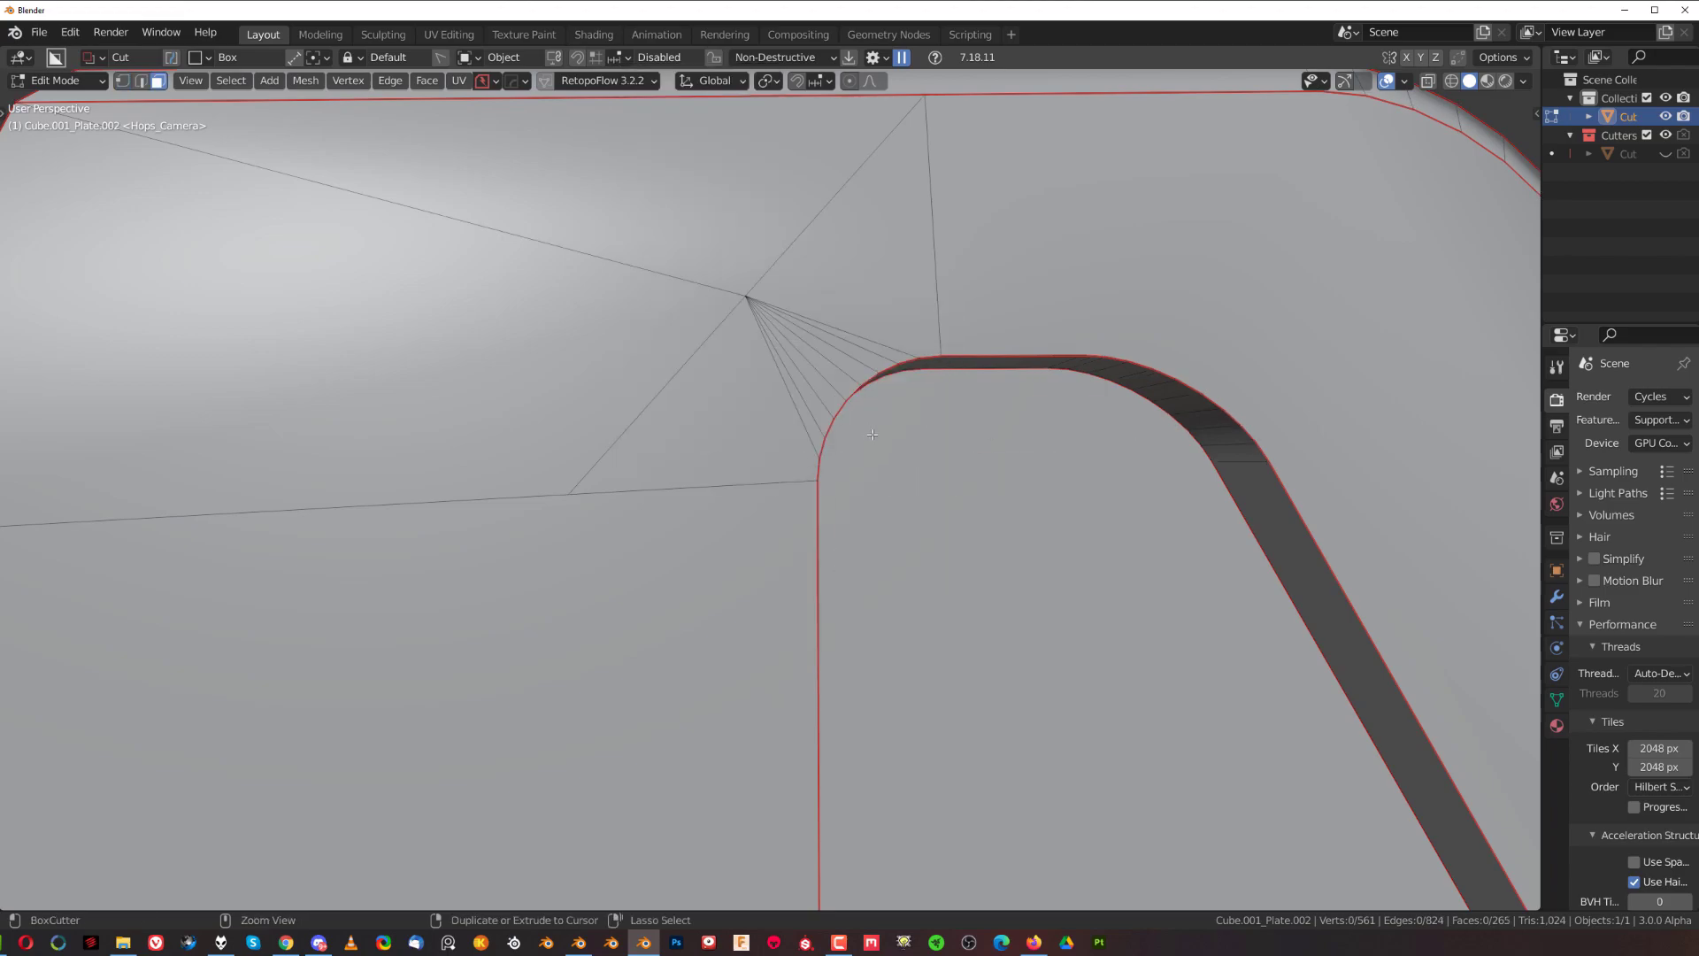
# Triangulate all faces of the star-connected mesh and inspect the slot's bevel in Object Mode.
pyautogui.press('a')
pyautogui.hotkey('ctrl', 't')
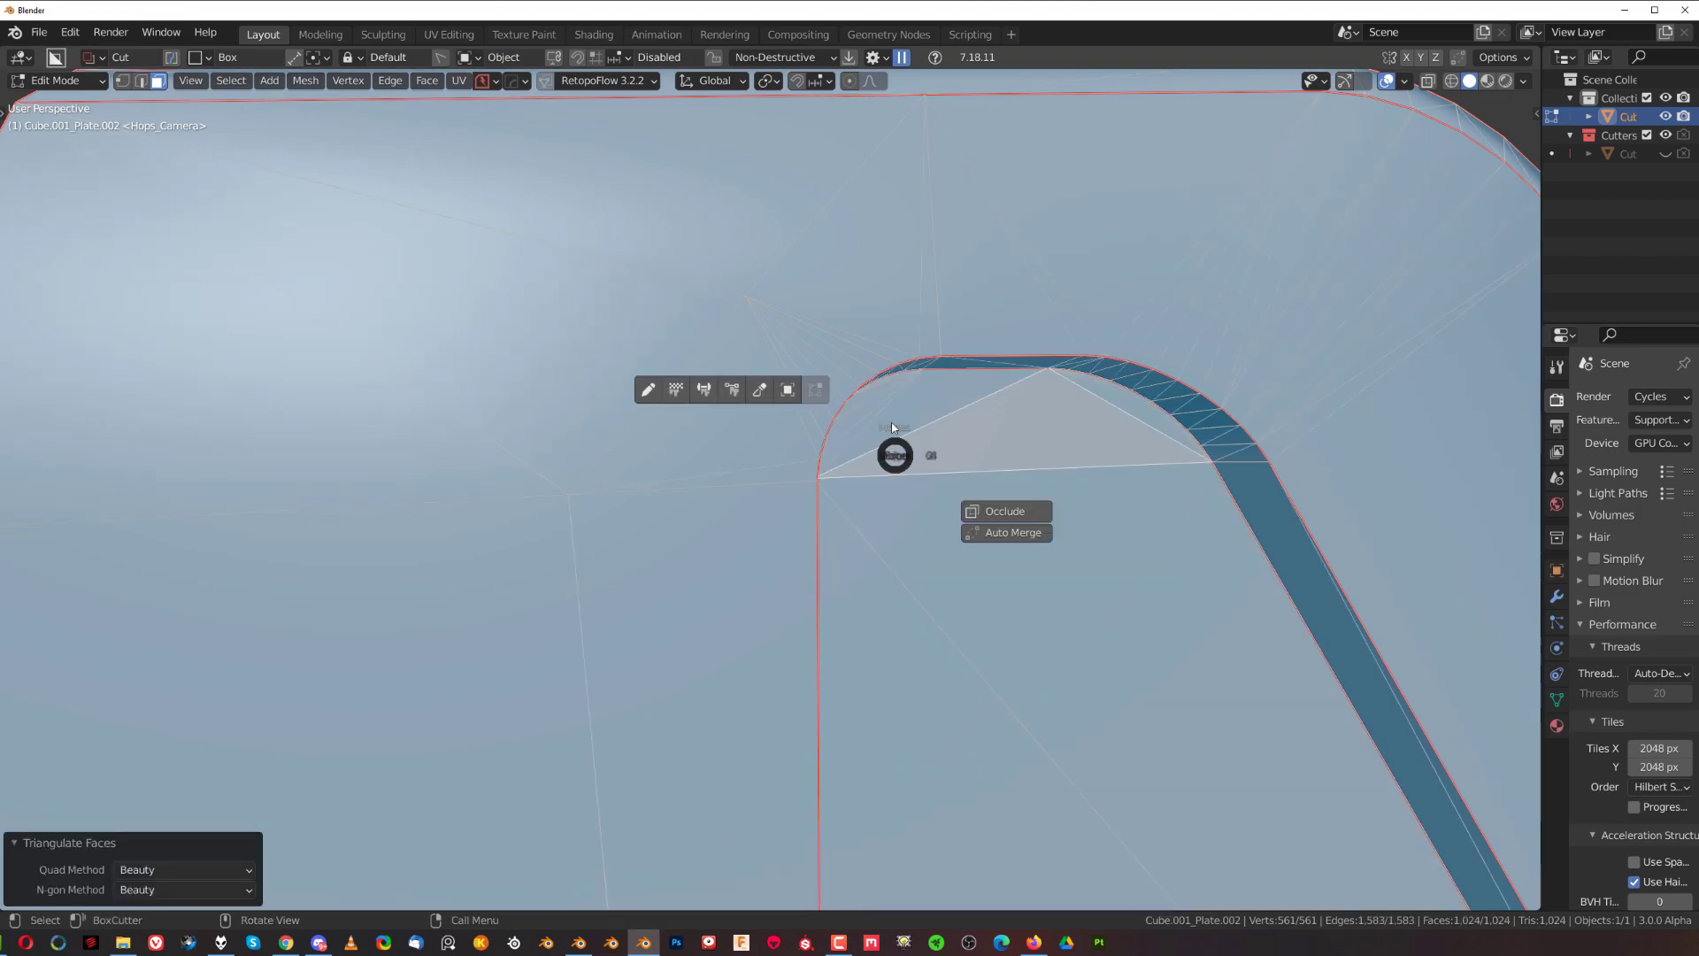
pyautogui.press('Tab')
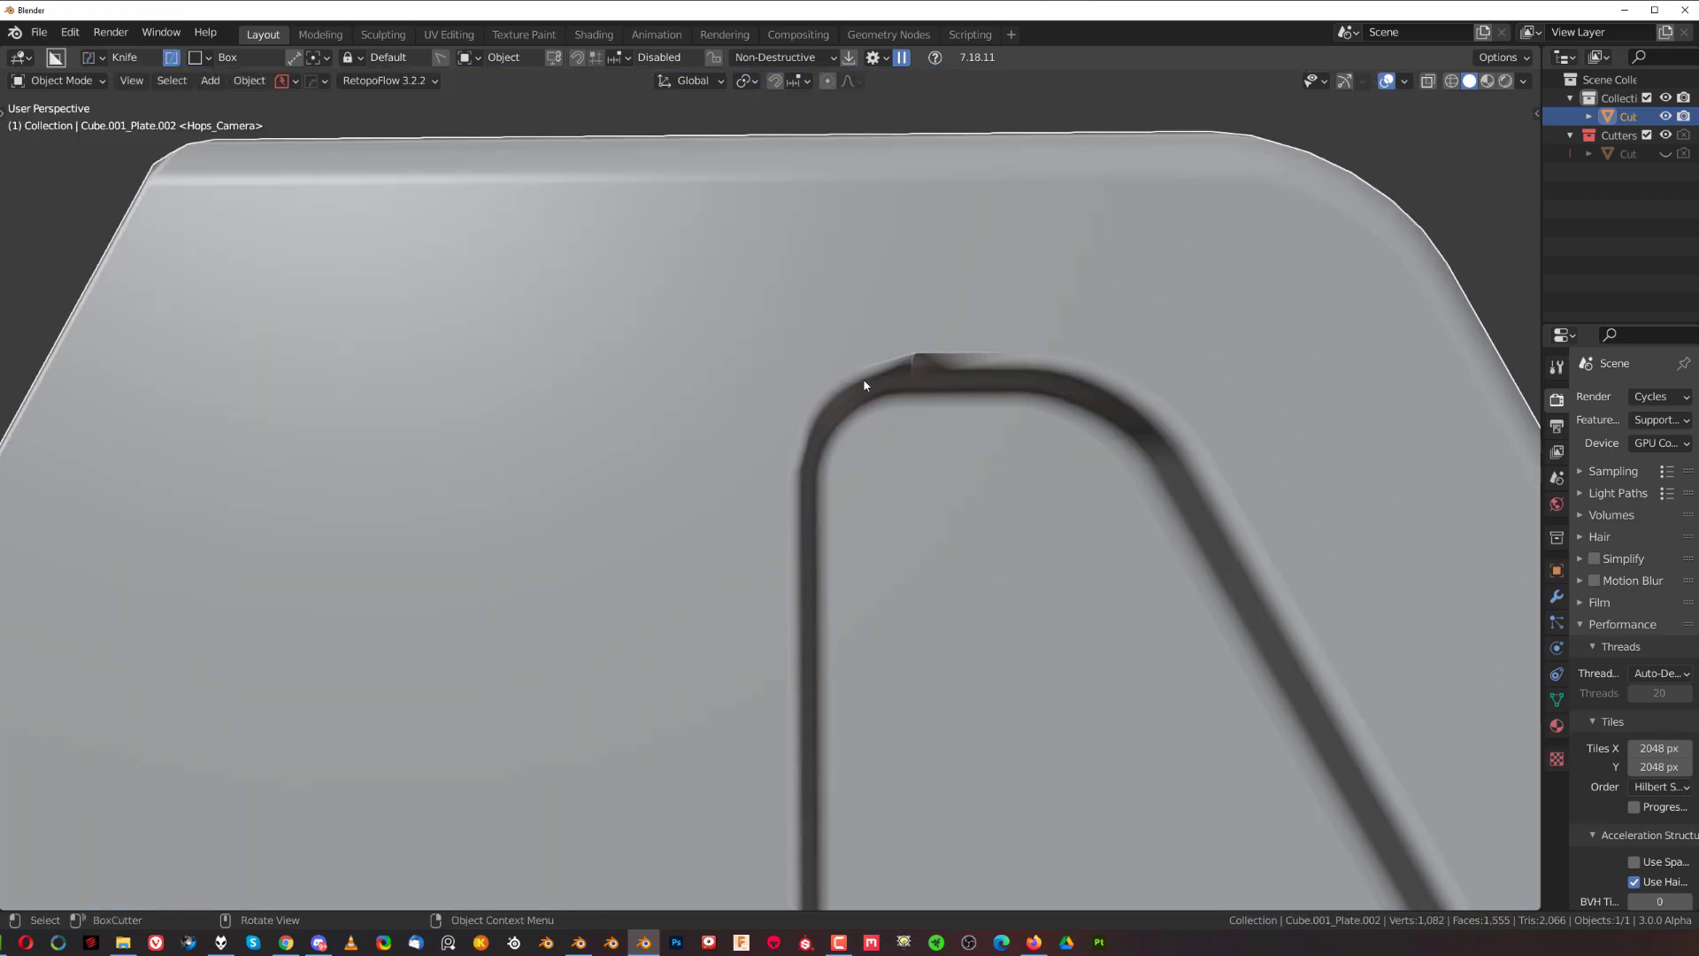
pyautogui.moveTo(780, 493); pyautogui.dragTo(819, 447, button='middle')
pyautogui.scroll(-3, 858, 460)
pyautogui.scroll(2, 522, 443)
# Examine the triangulated edges around the slot's rounded corner in Edit Mode with nothing selected.
pyautogui.press('Tab')
pyautogui.scroll(-2, 651, 447)
pyautogui.keyDown('shift'); pyautogui.moveTo(650, 447); pyautogui.dragTo(758, 431, button='middle'); pyautogui.keyUp('shift')
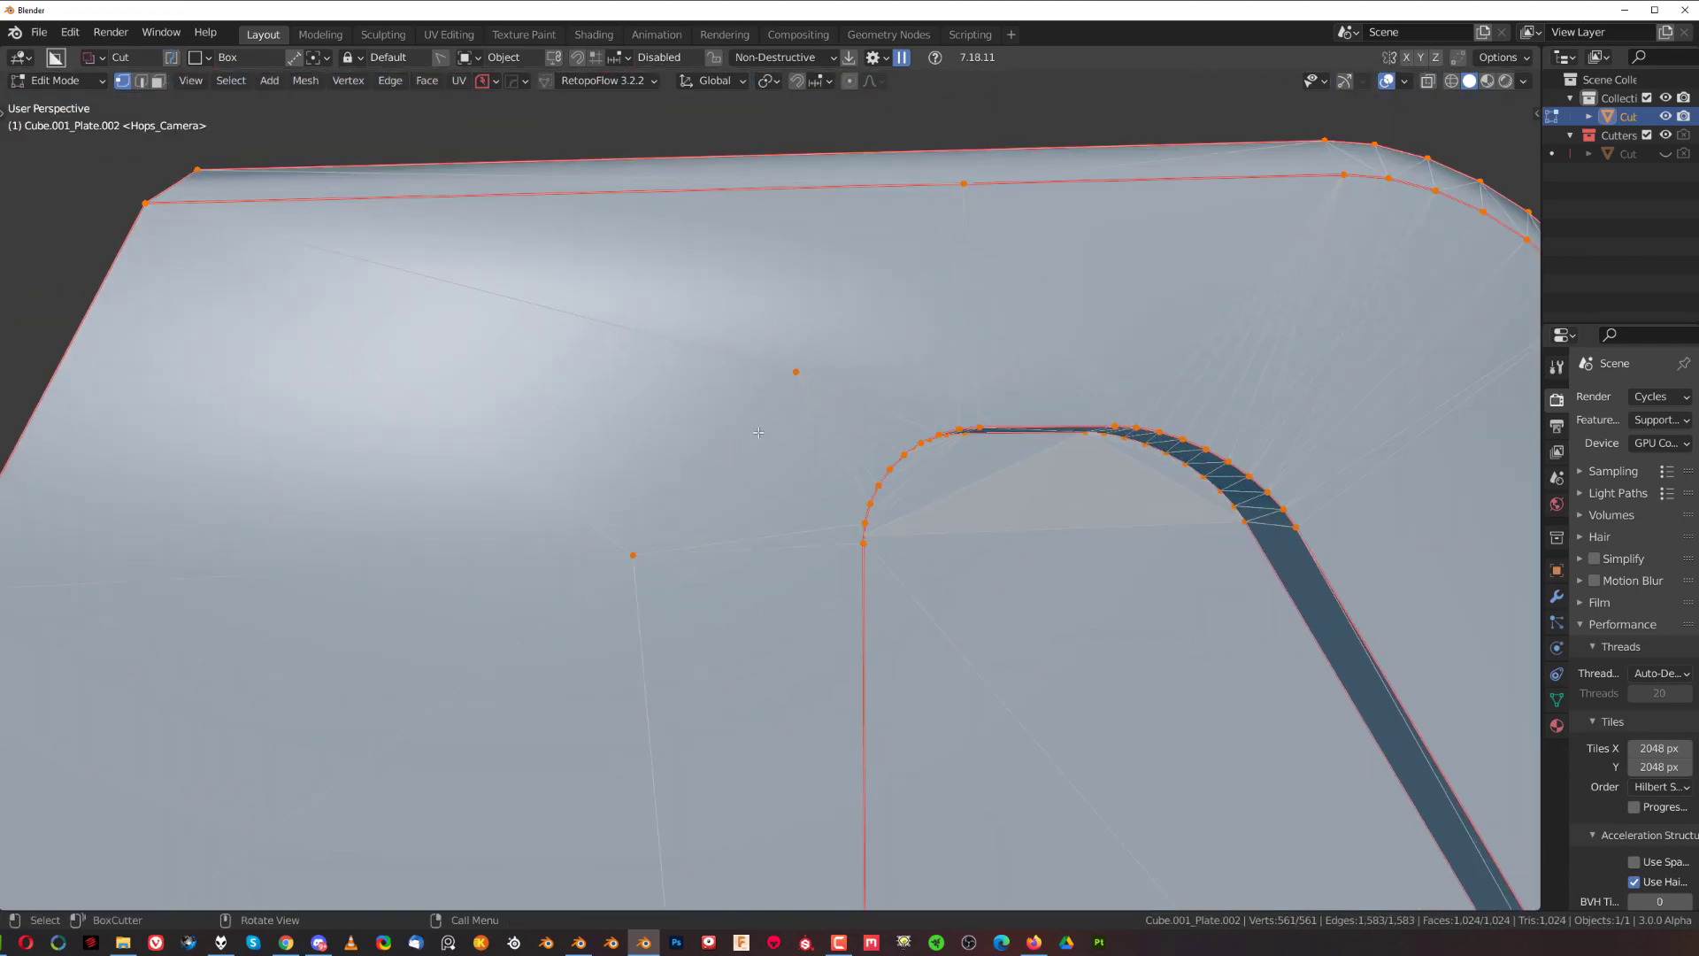
pyautogui.hotkey('alt', 'a')
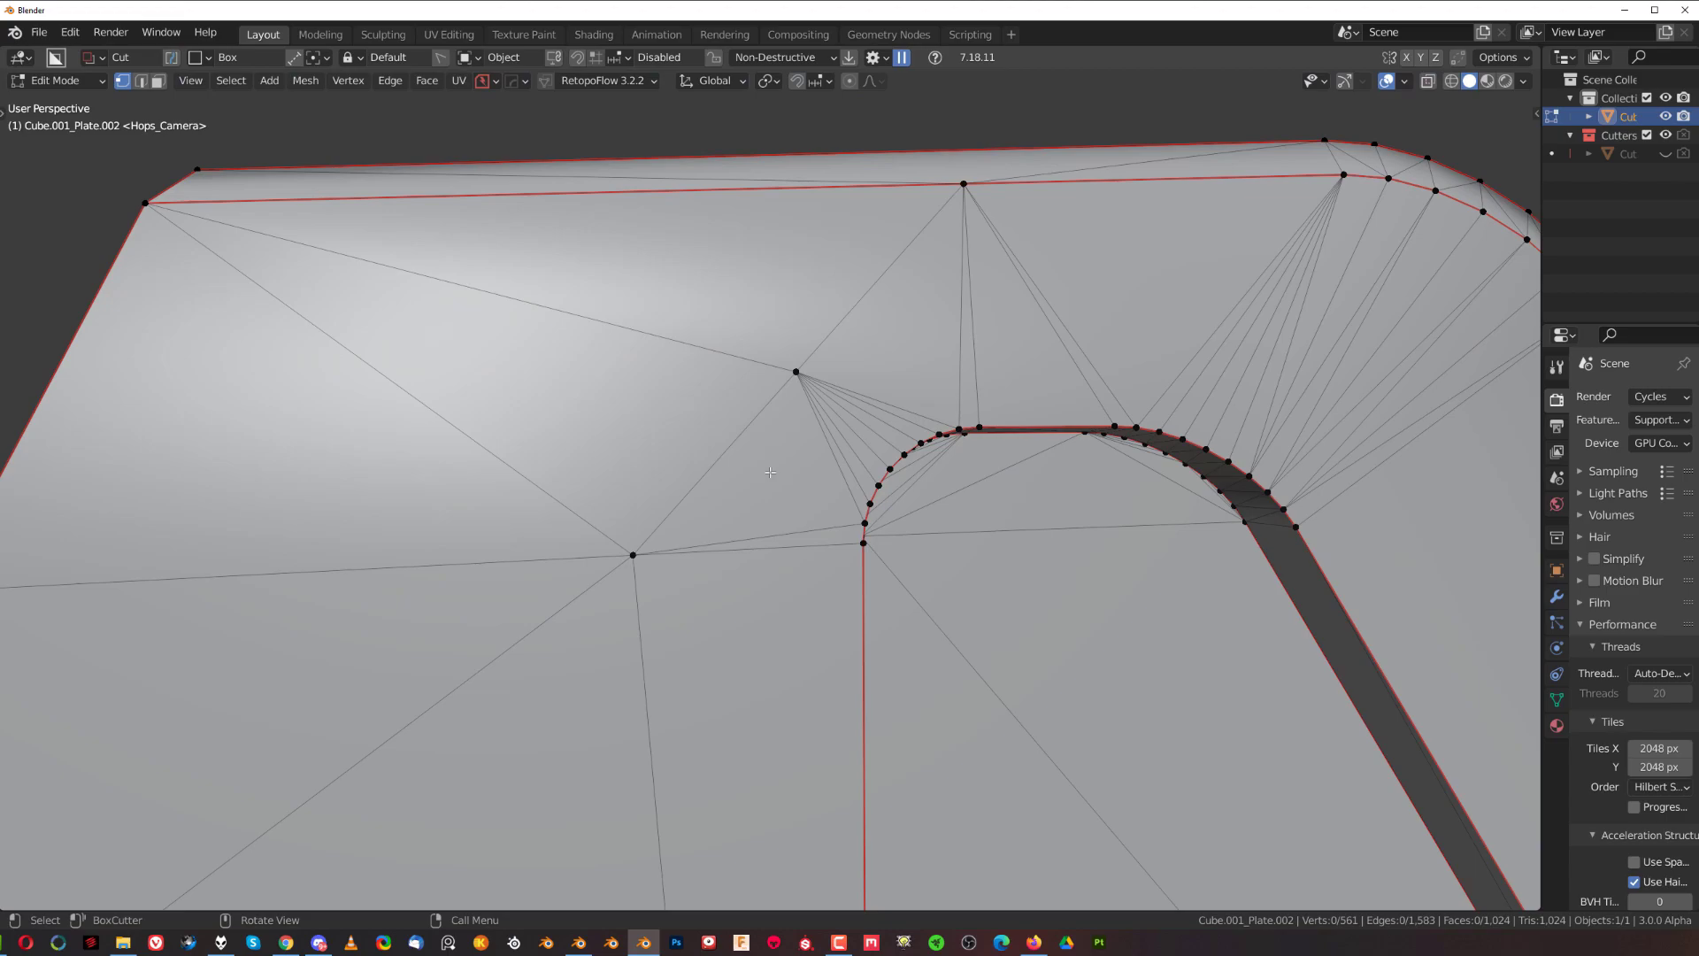
pyautogui.moveTo(841, 502)
pyautogui.mouseDown(button='middle')
pyautogui.moveTo(796, 501)
pyautogui.moveTo(845, 482)
pyautogui.mouseUp(button='middle')
# Review the side plates' Bevel and Triangulate modifiers in Object Mode and view the plates in Local View.
pyautogui.press('Tab')
pyautogui.scroll(-4, 889, 372)
pyautogui.scroll(-6, 889, 366)
pyautogui.moveTo(906, 529); pyautogui.dragTo(746, 561, button='middle')
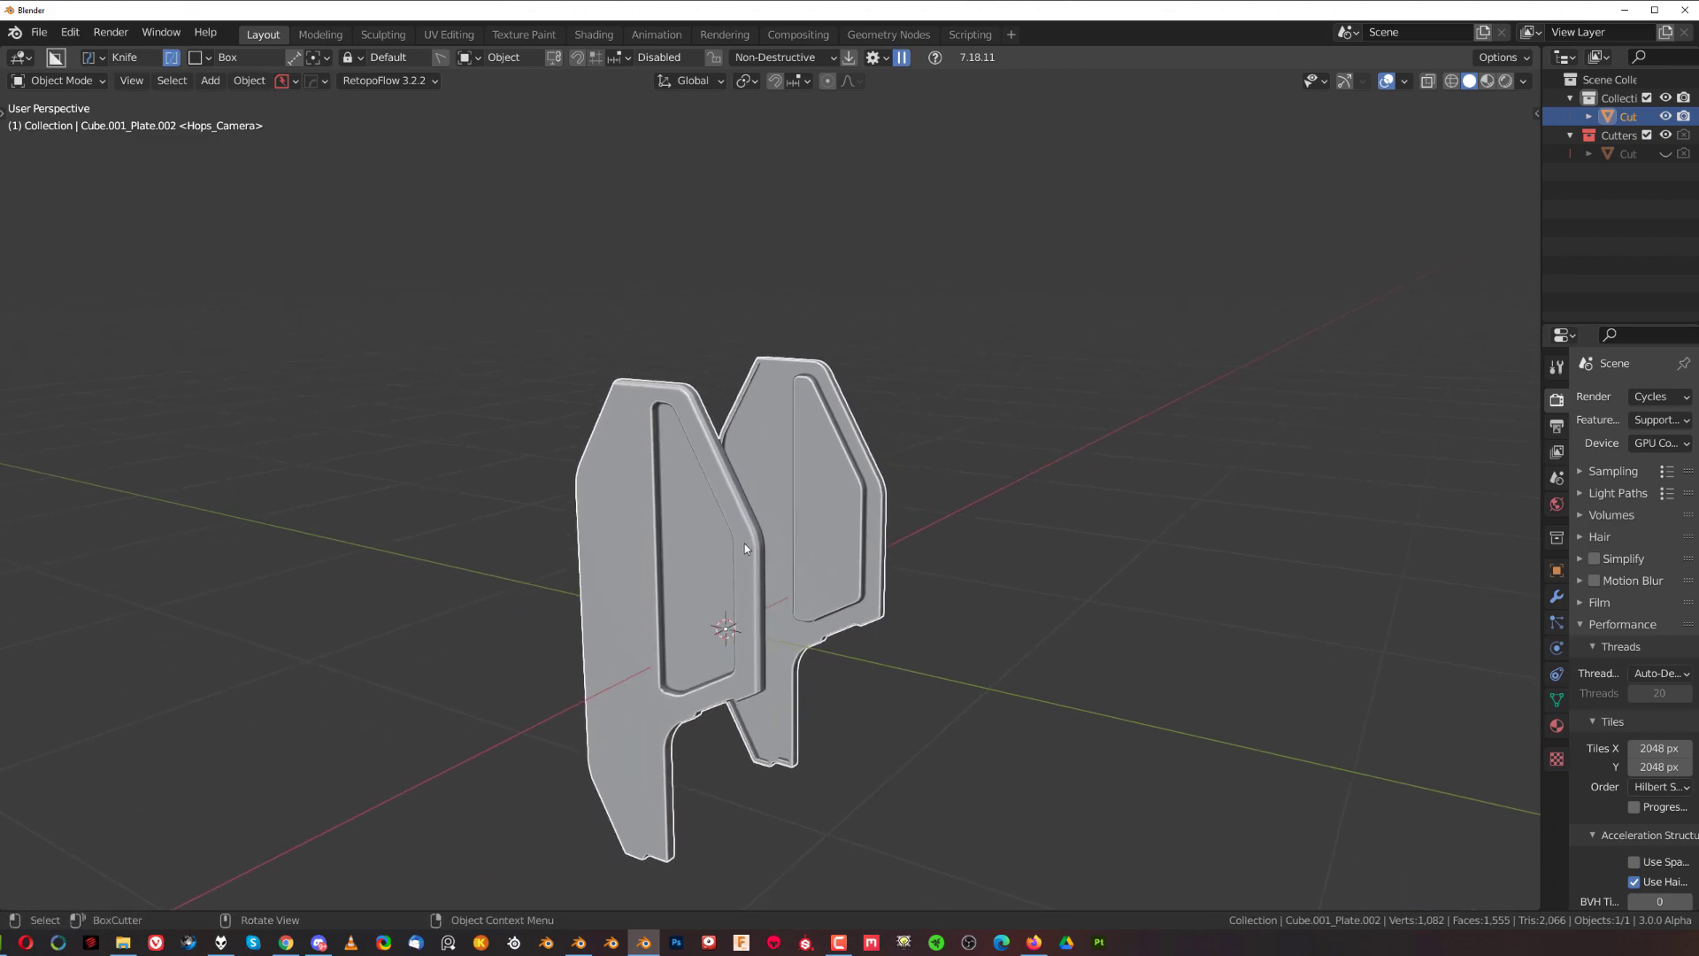
pyautogui.hotkey('ctrl', '`')
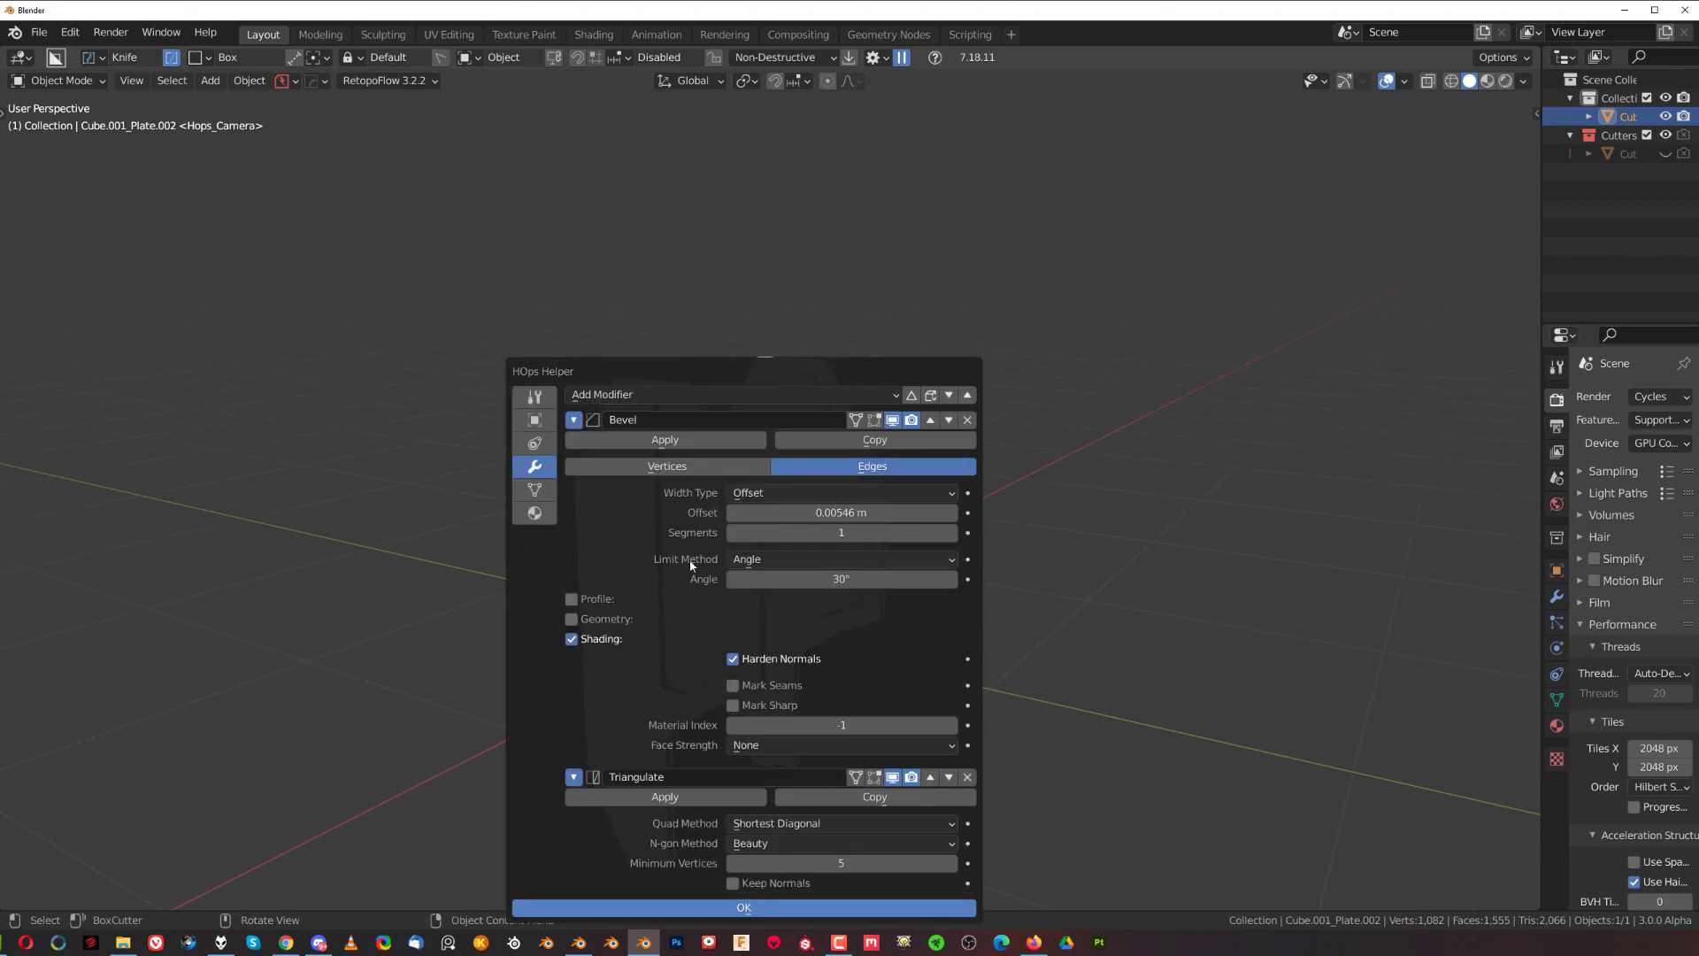
pyautogui.press('KP_Divide')
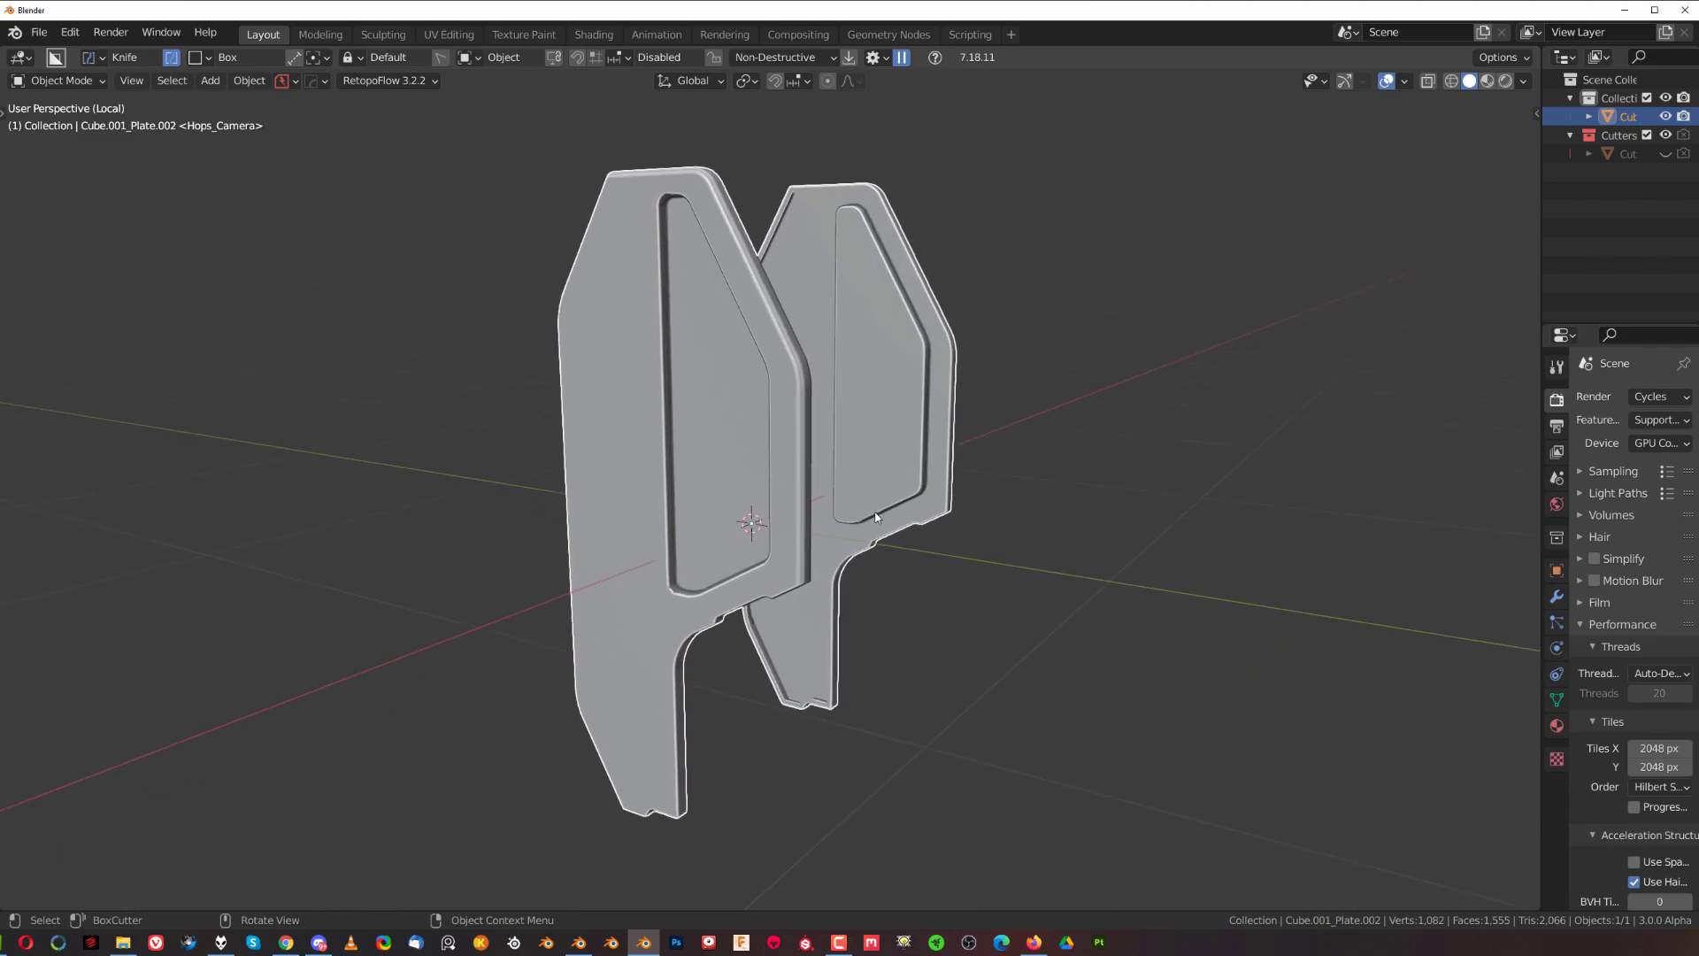
# Switch to the 32-triangulation modifier file, leave Local View and delete the pair of side plates standing apart from the terminal.
pyautogui.scroll(-8, 797, 593)
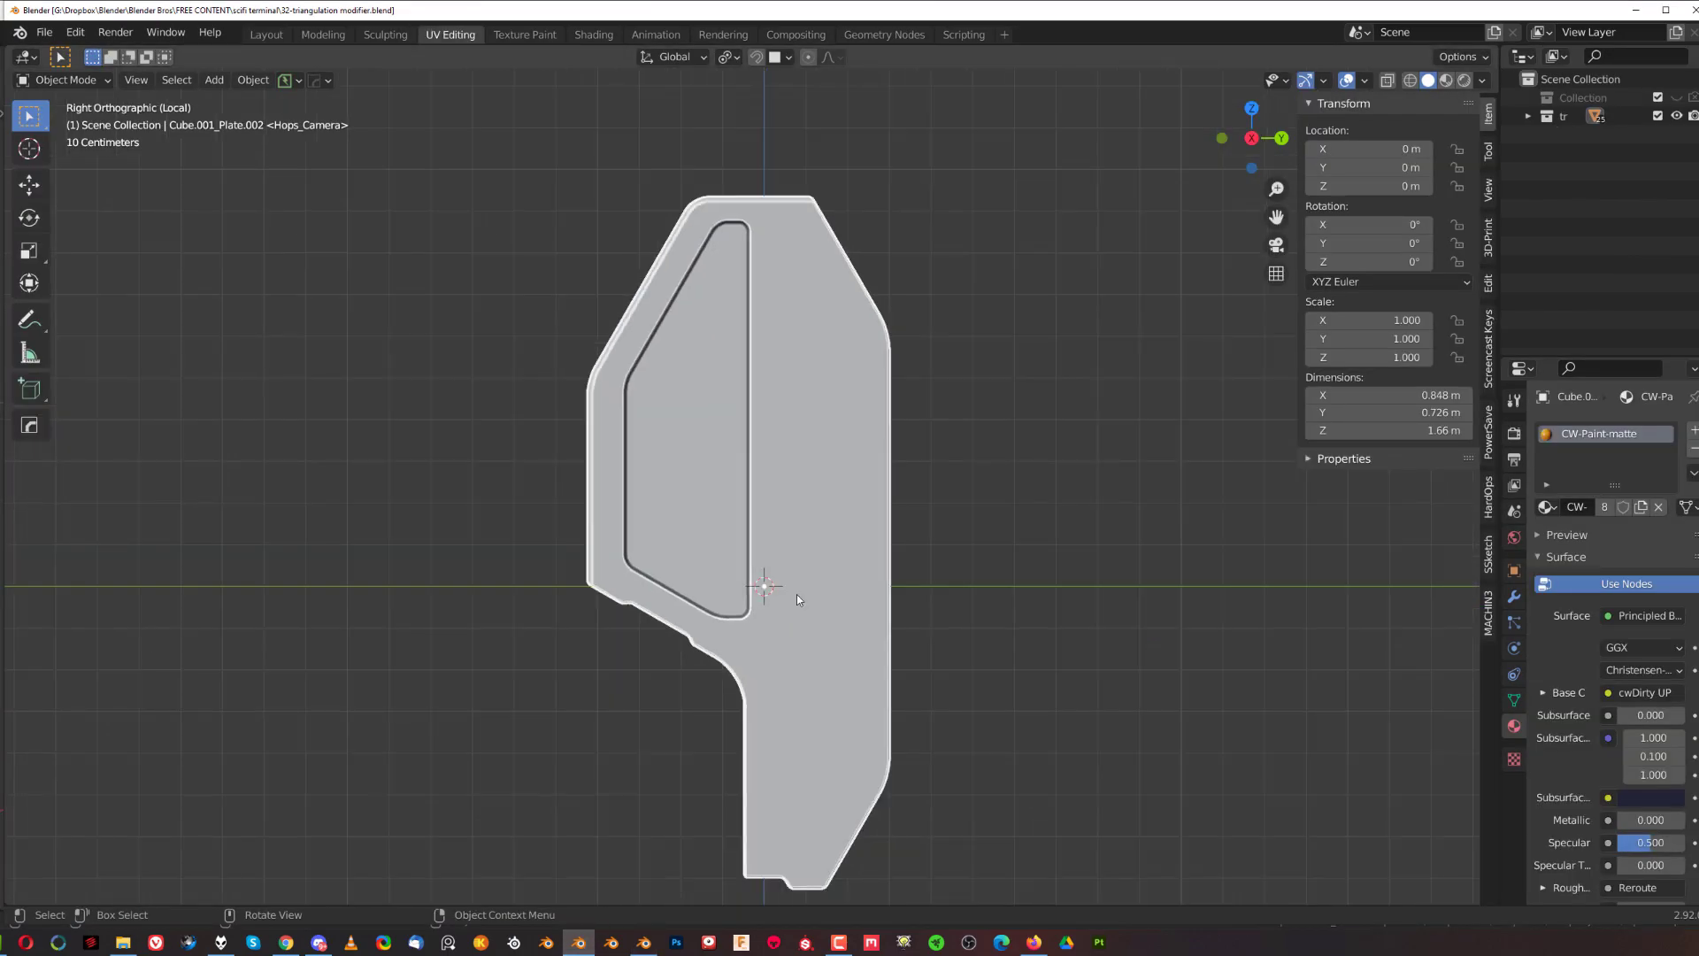
pyautogui.press('KP_Divide')
pyautogui.scroll(-3, 736, 497)
pyautogui.moveTo(735, 498); pyautogui.dragTo(729, 446, button='middle')
pyautogui.scroll(10, 729, 446)
pyautogui.moveTo(778, 376); pyautogui.dragTo(721, 505, button='middle')
pyautogui.scroll(-6, 672, 500)
pyautogui.moveTo(655, 520); pyautogui.dragTo(315, 576, button='middle')
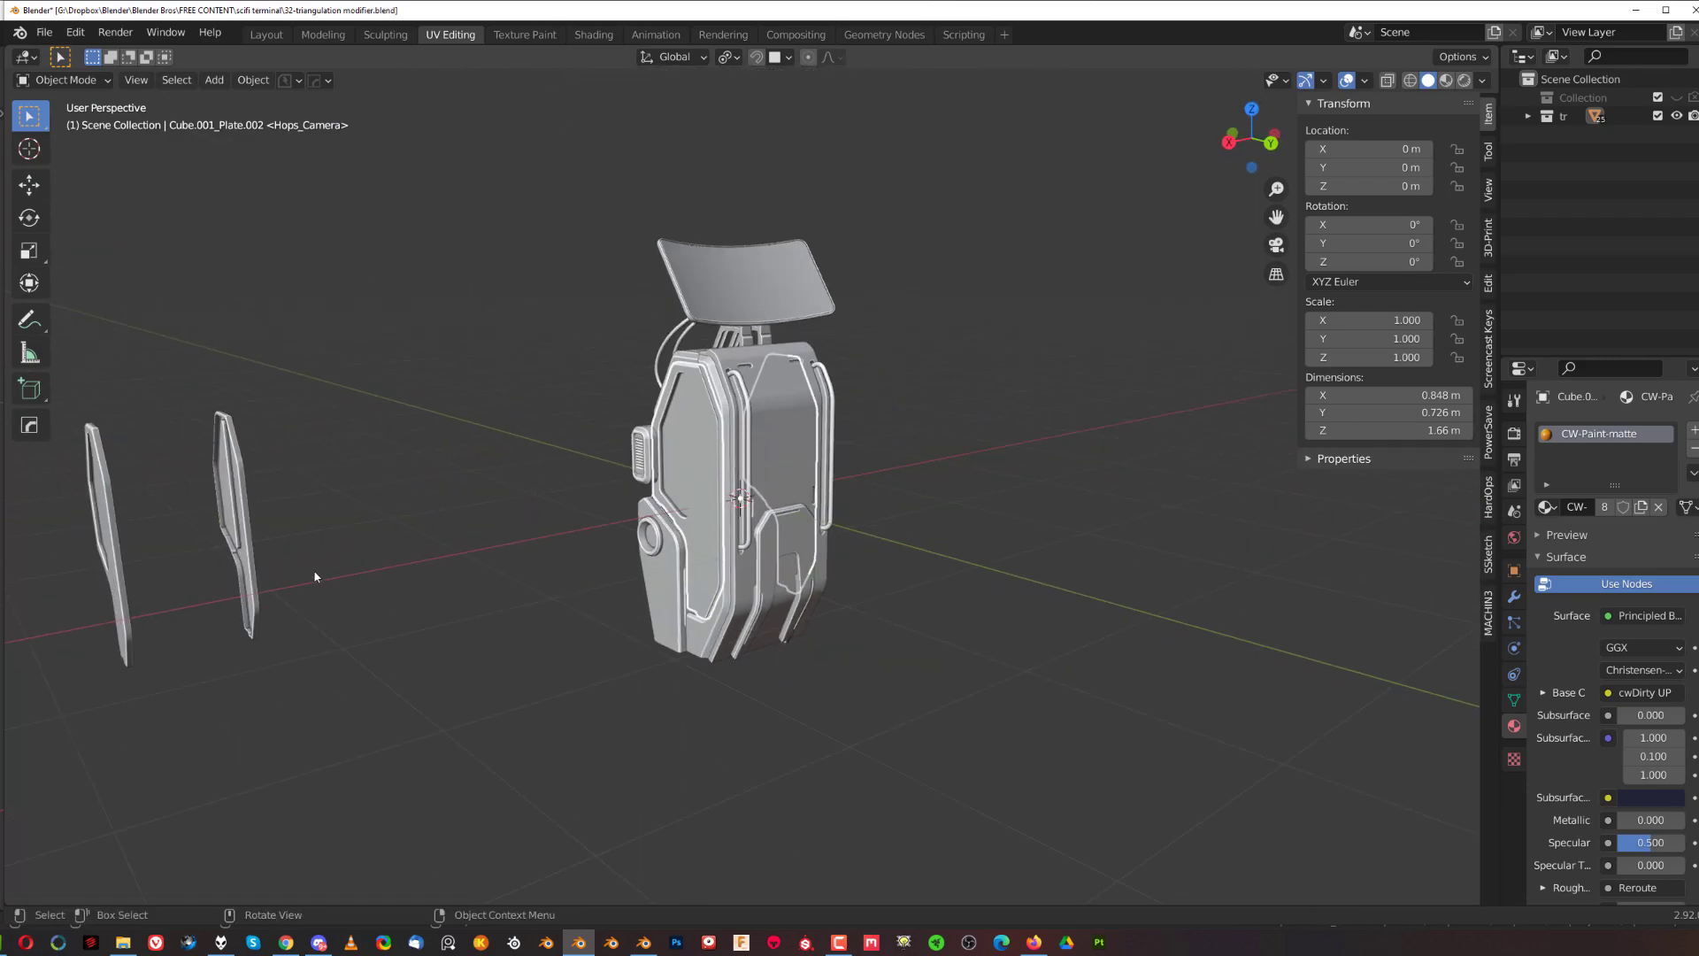
pyautogui.click(244, 473)
pyautogui.press('Delete')
# On the terminal's front plate, enable Weighted Normal's Face Influence, disable Keep Sharp, and set the Bevel's Face Strength to Affected.
pyautogui.scroll(5, 815, 374)
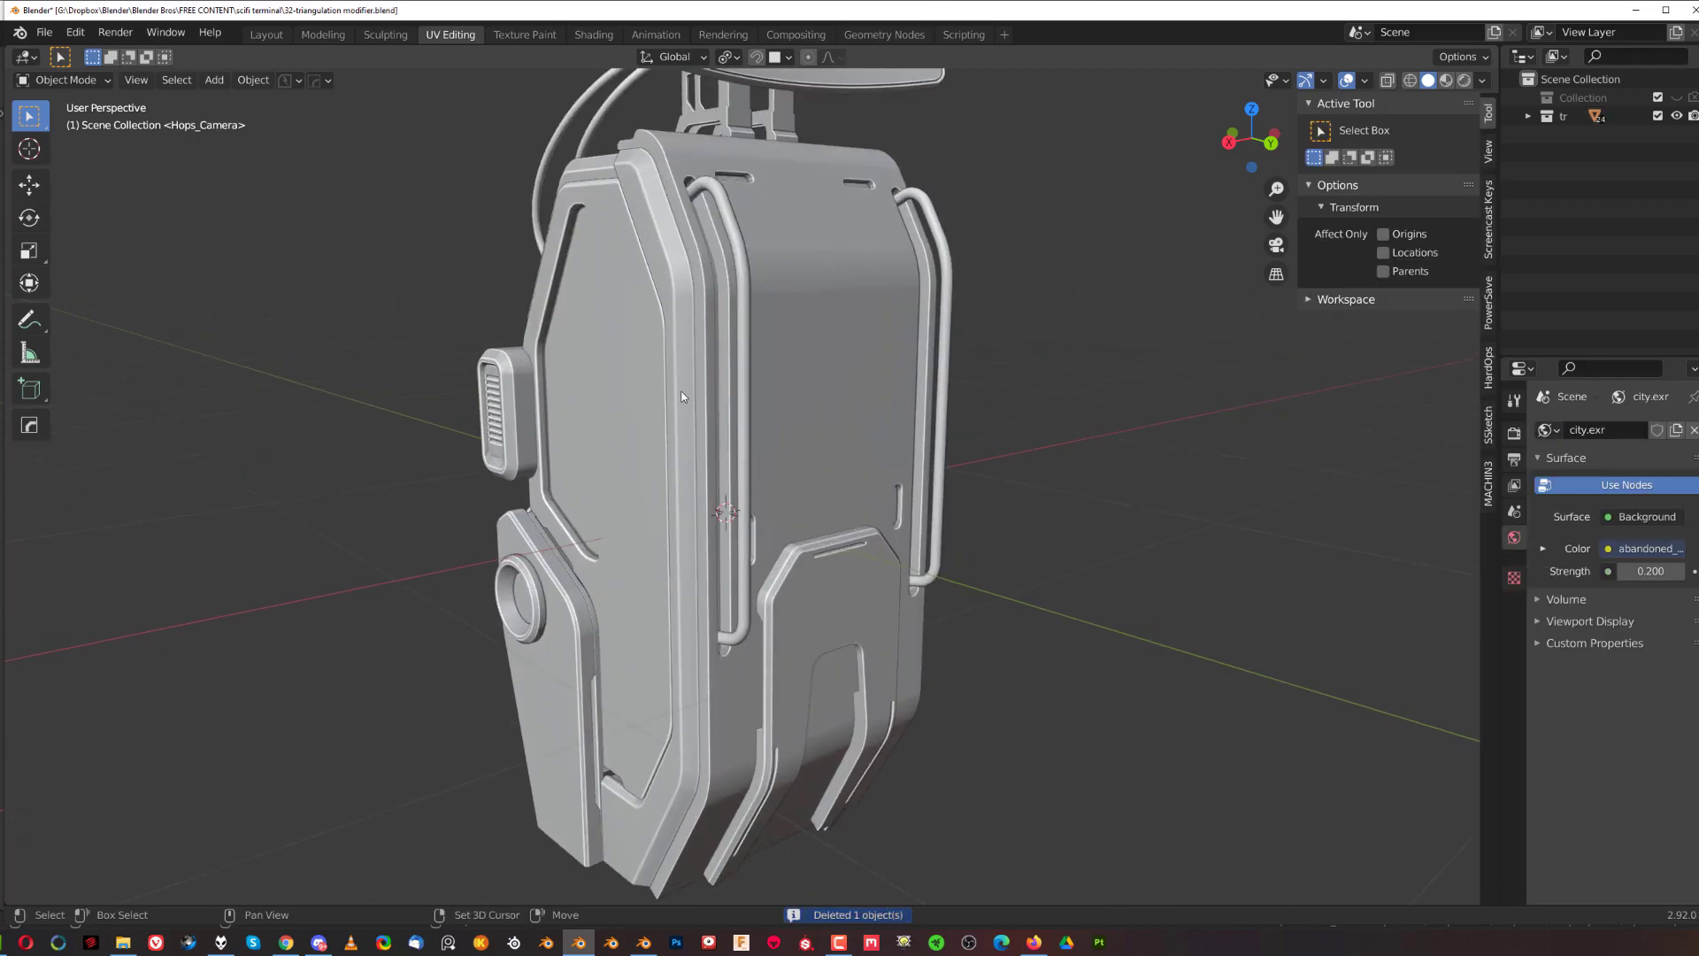
pyautogui.click(812, 378)
pyautogui.hotkey('ctrl', '`')
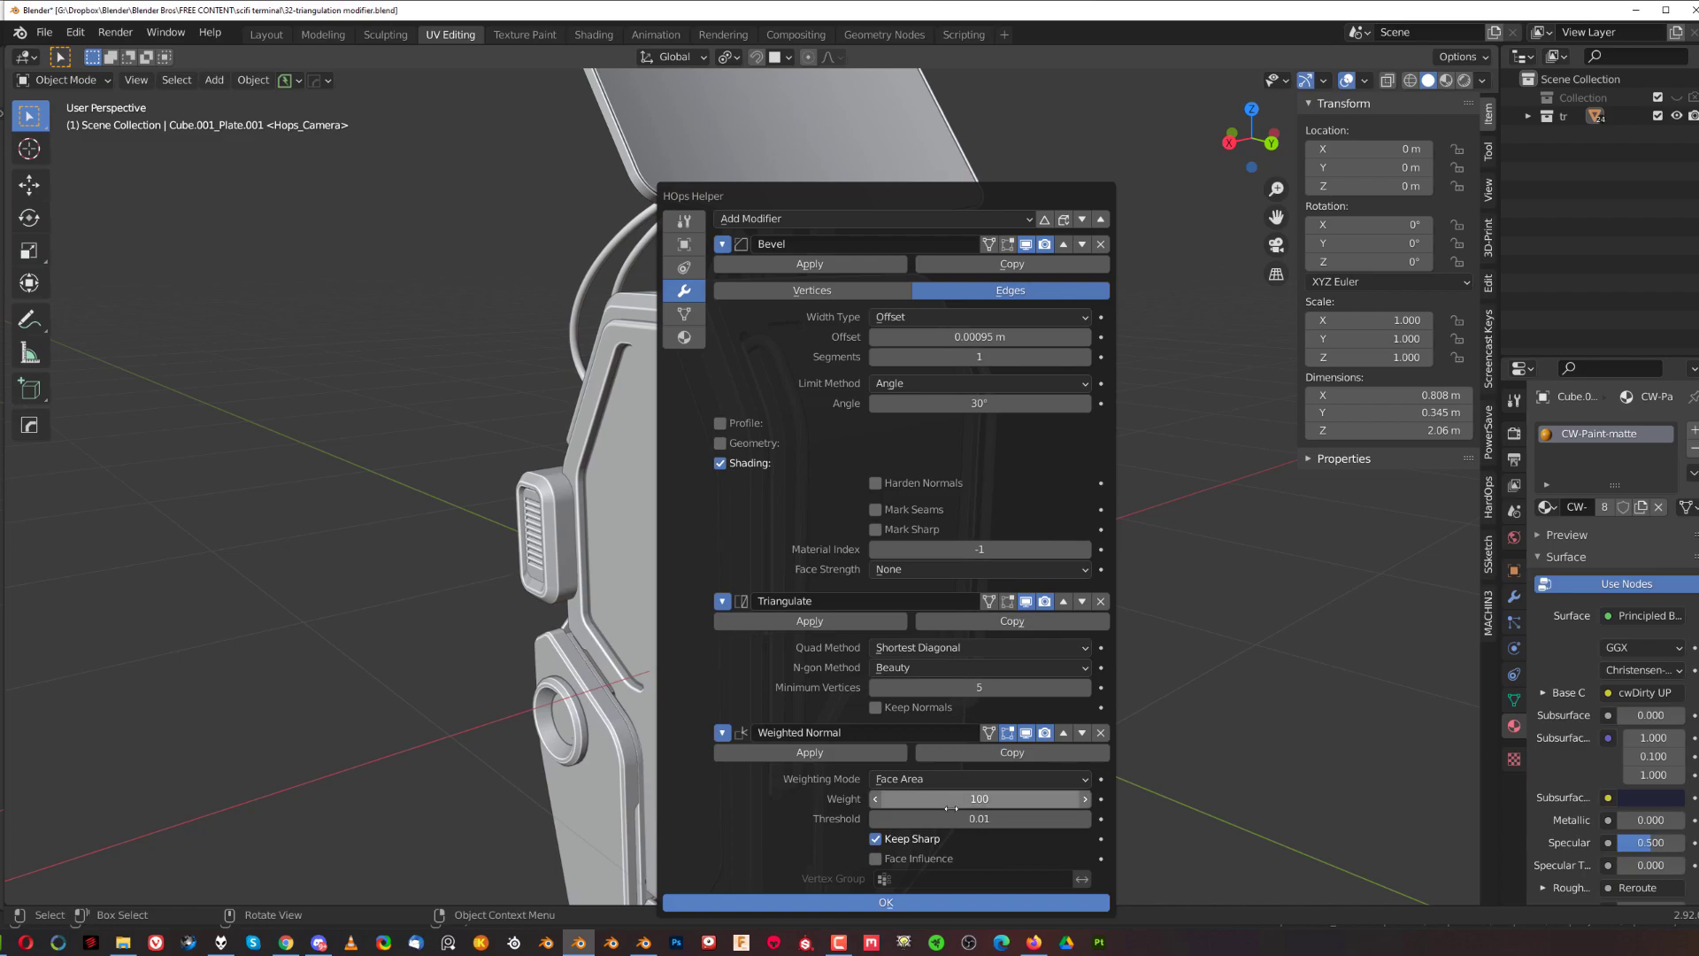
pyautogui.click(876, 859)
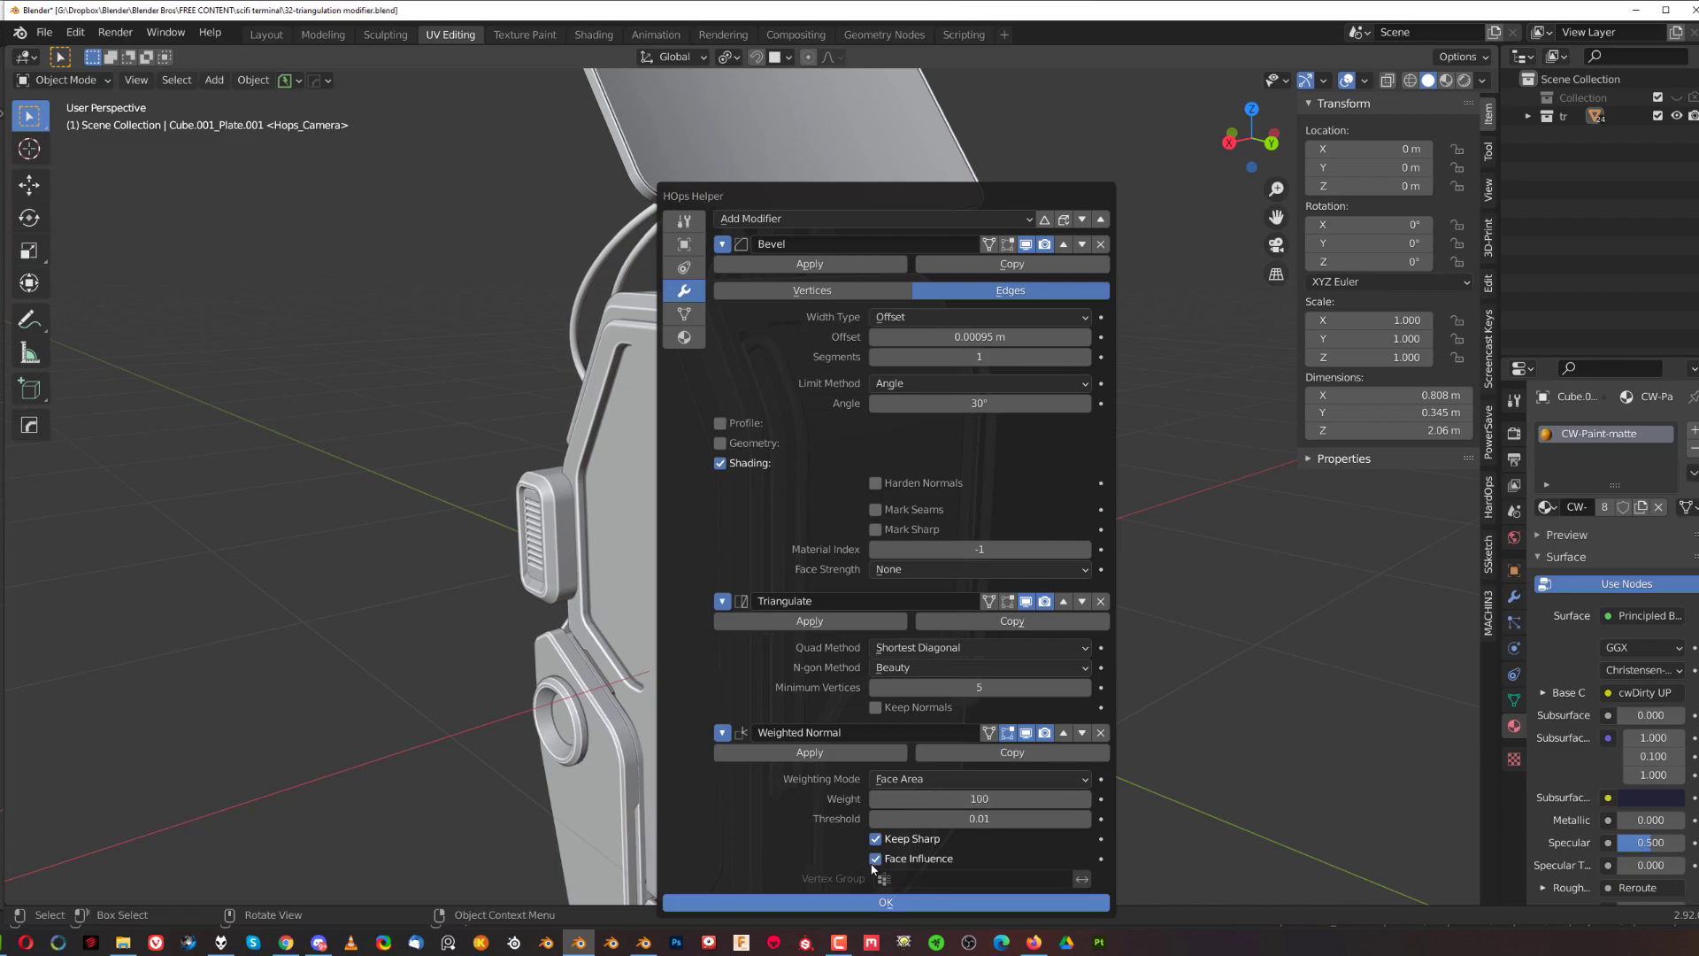
pyautogui.click(920, 573)
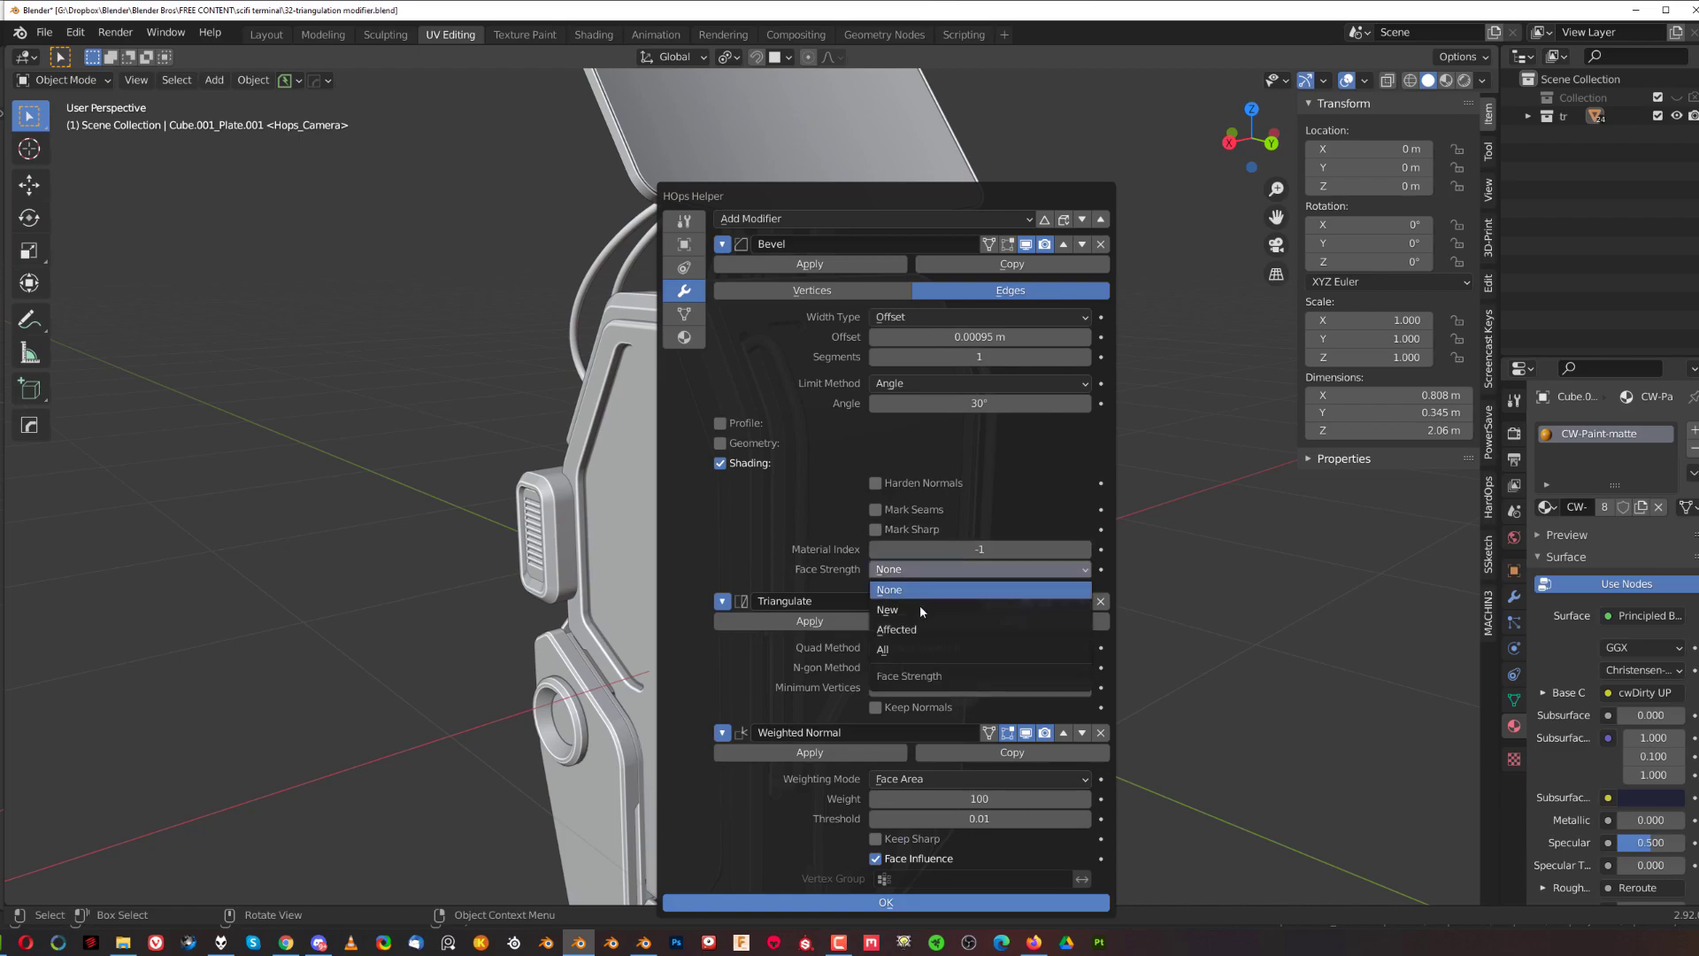
pyautogui.click(925, 631)
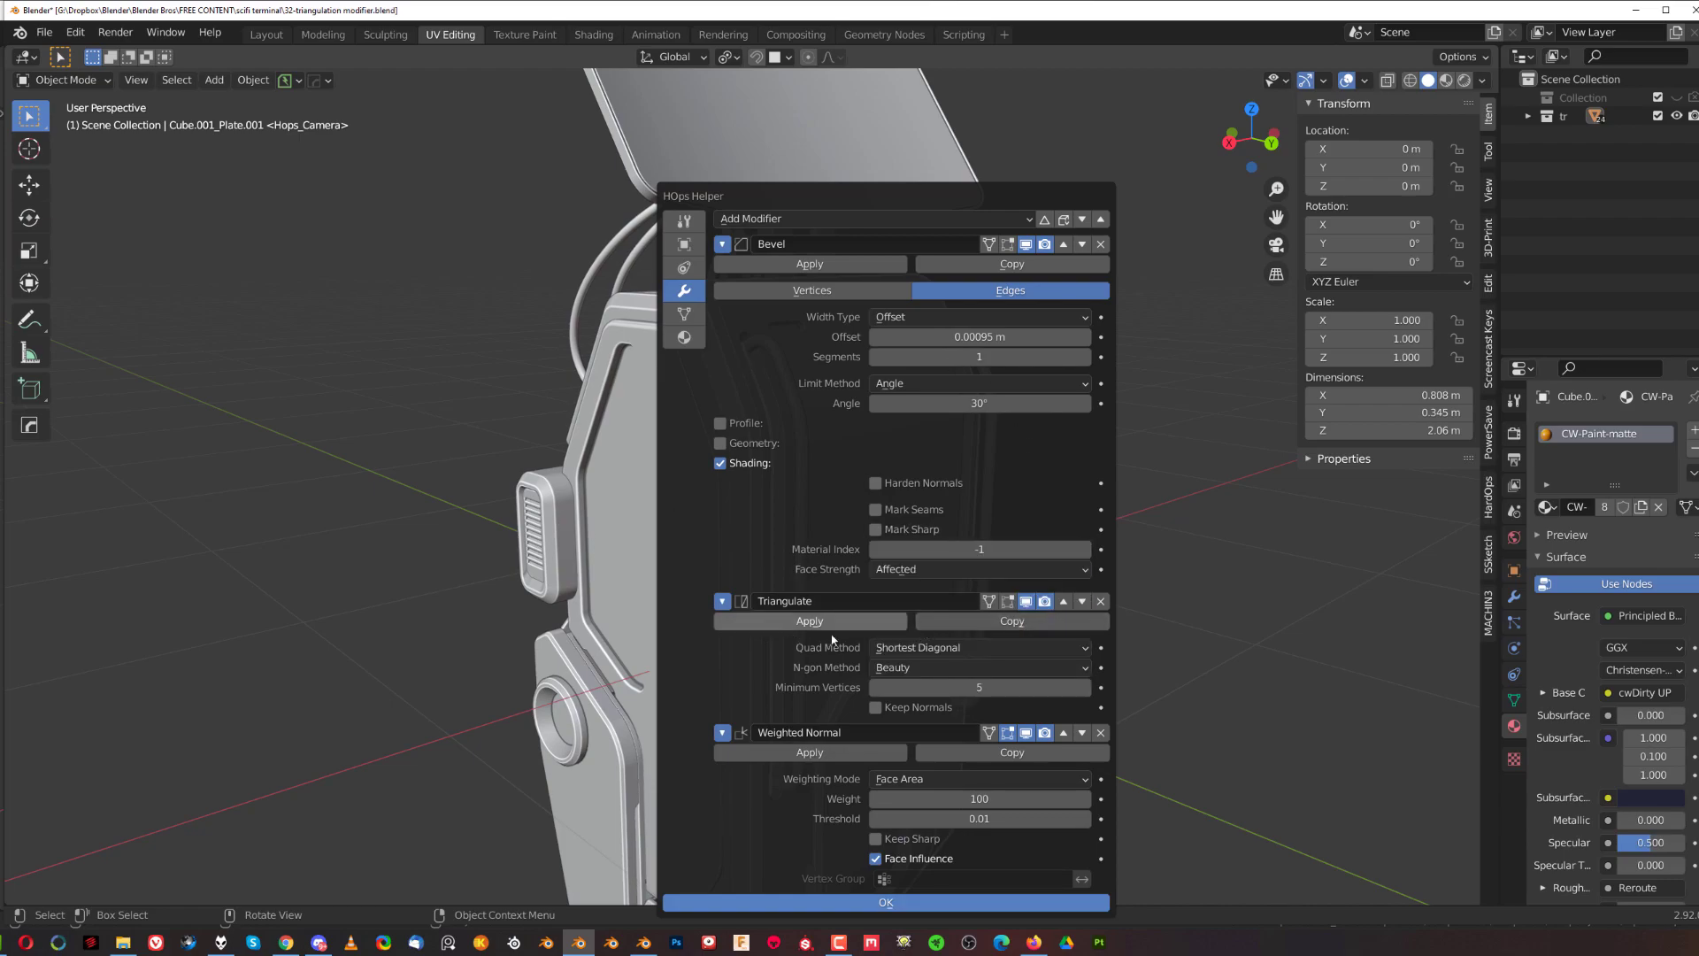
pyautogui.click(1140, 398)
# Examine the shading around the small slot near the upper edge of the terminal's front plate.
pyautogui.scroll(4, 1013, 348)
pyautogui.moveTo(1013, 349); pyautogui.dragTo(788, 372, button='middle')
pyautogui.keyDown('shift'); pyautogui.moveTo(787, 371); pyautogui.dragTo(735, 603, button='middle'); pyautogui.keyUp('shift')
pyautogui.scroll(3, 890, 531)
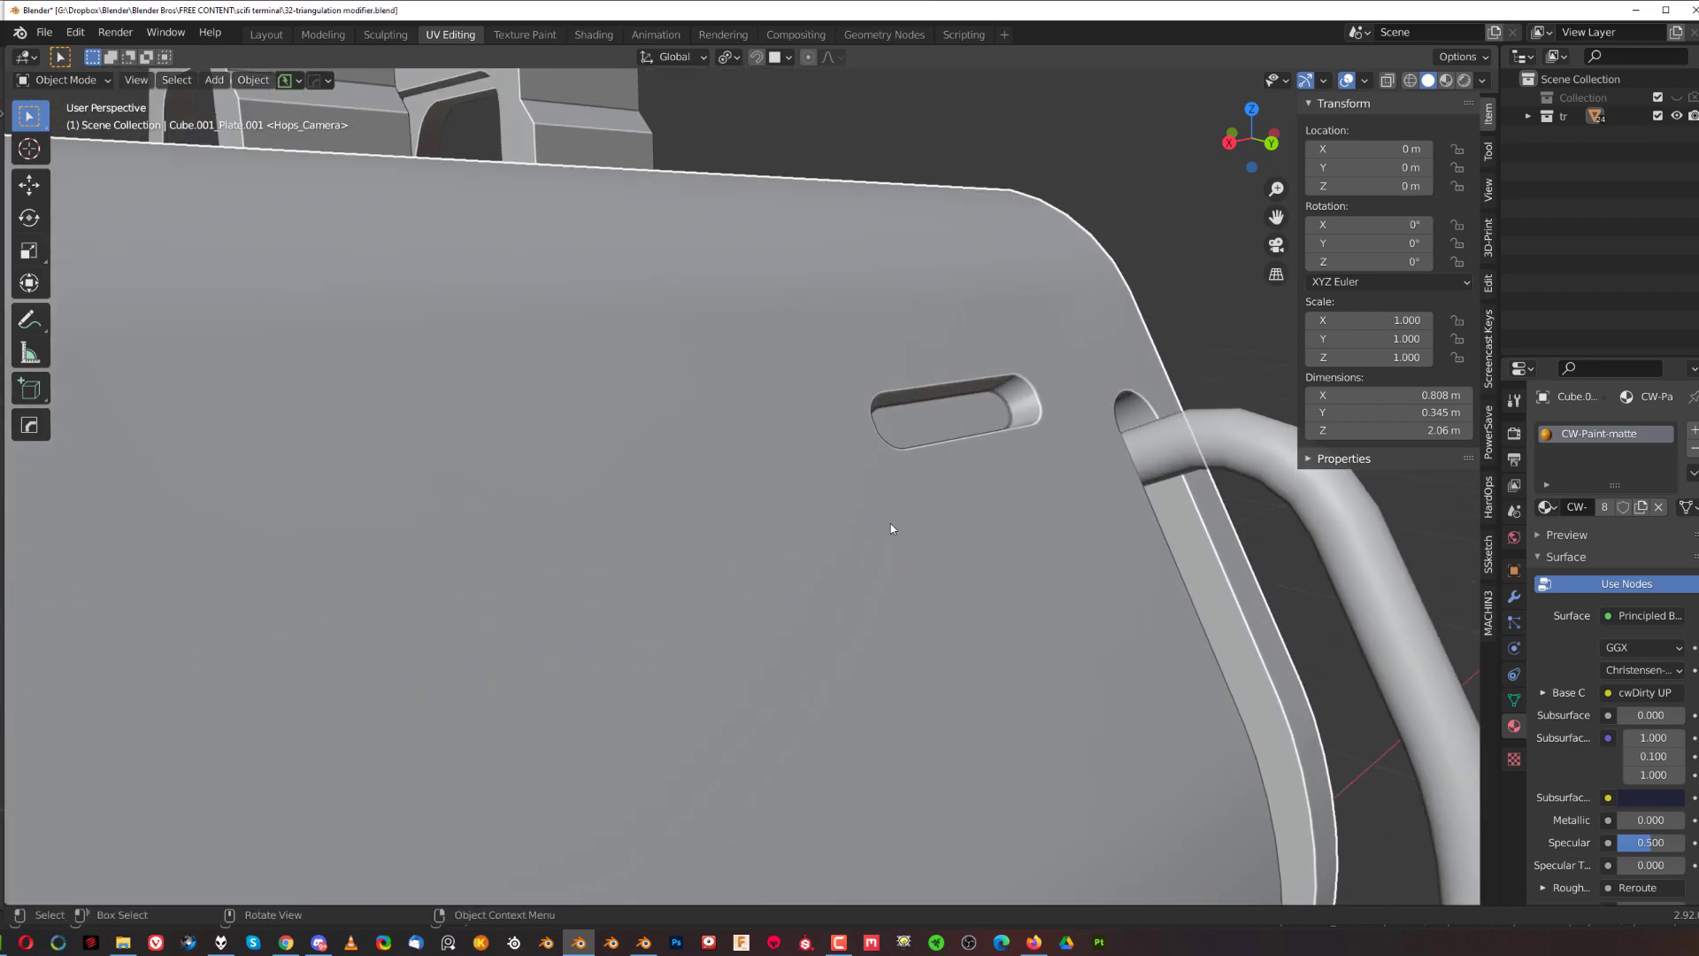
pyautogui.keyDown('shift'); pyautogui.moveTo(890, 533); pyautogui.dragTo(796, 588, button='middle'); pyautogui.keyUp('shift')
pyautogui.scroll(2, 797, 588)
# Select the terminal's CW steel slice and review its Bevel, Triangulate and Weighted Normal modifiers.
pyautogui.click(798, 585)
pyautogui.scroll(-3, 917, 587)
pyautogui.scroll(-3, 917, 587)
pyautogui.hotkey('ctrl', '`')
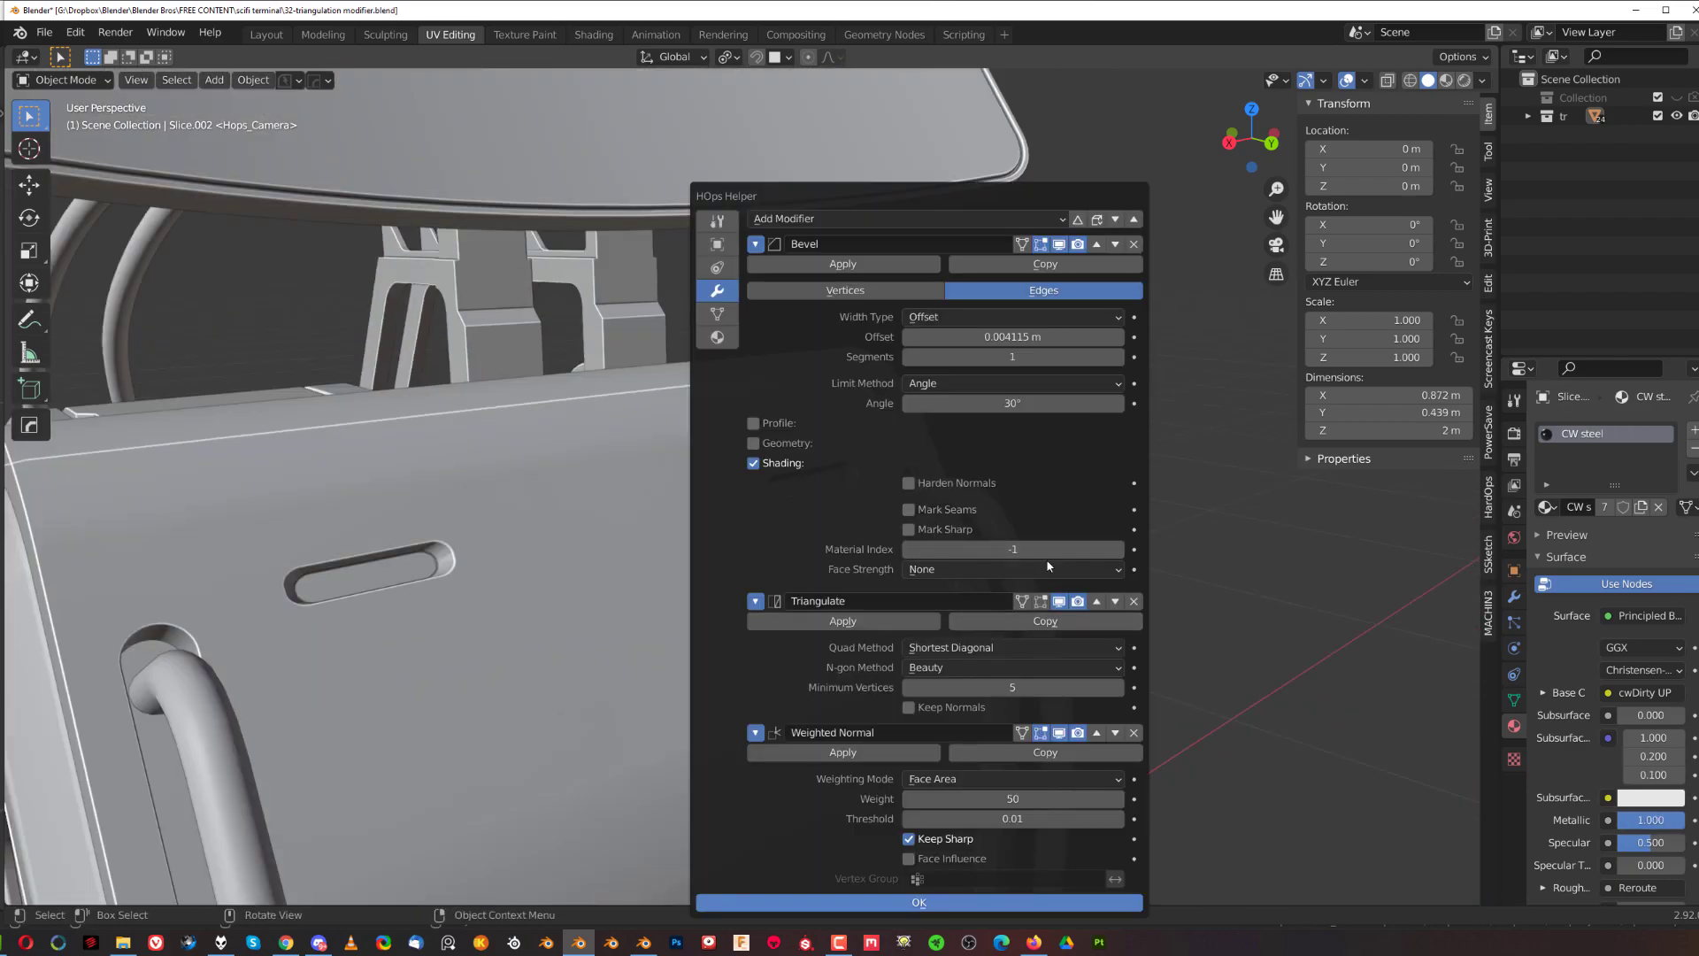
pyautogui.hotkey('ctrl', 'a')
pyautogui.click(792, 486)
pyautogui.click(787, 496)
# Run Smart Apply on the terminal's front plate and inspect the shading around the small slot near its upper edge.
pyautogui.press('q')
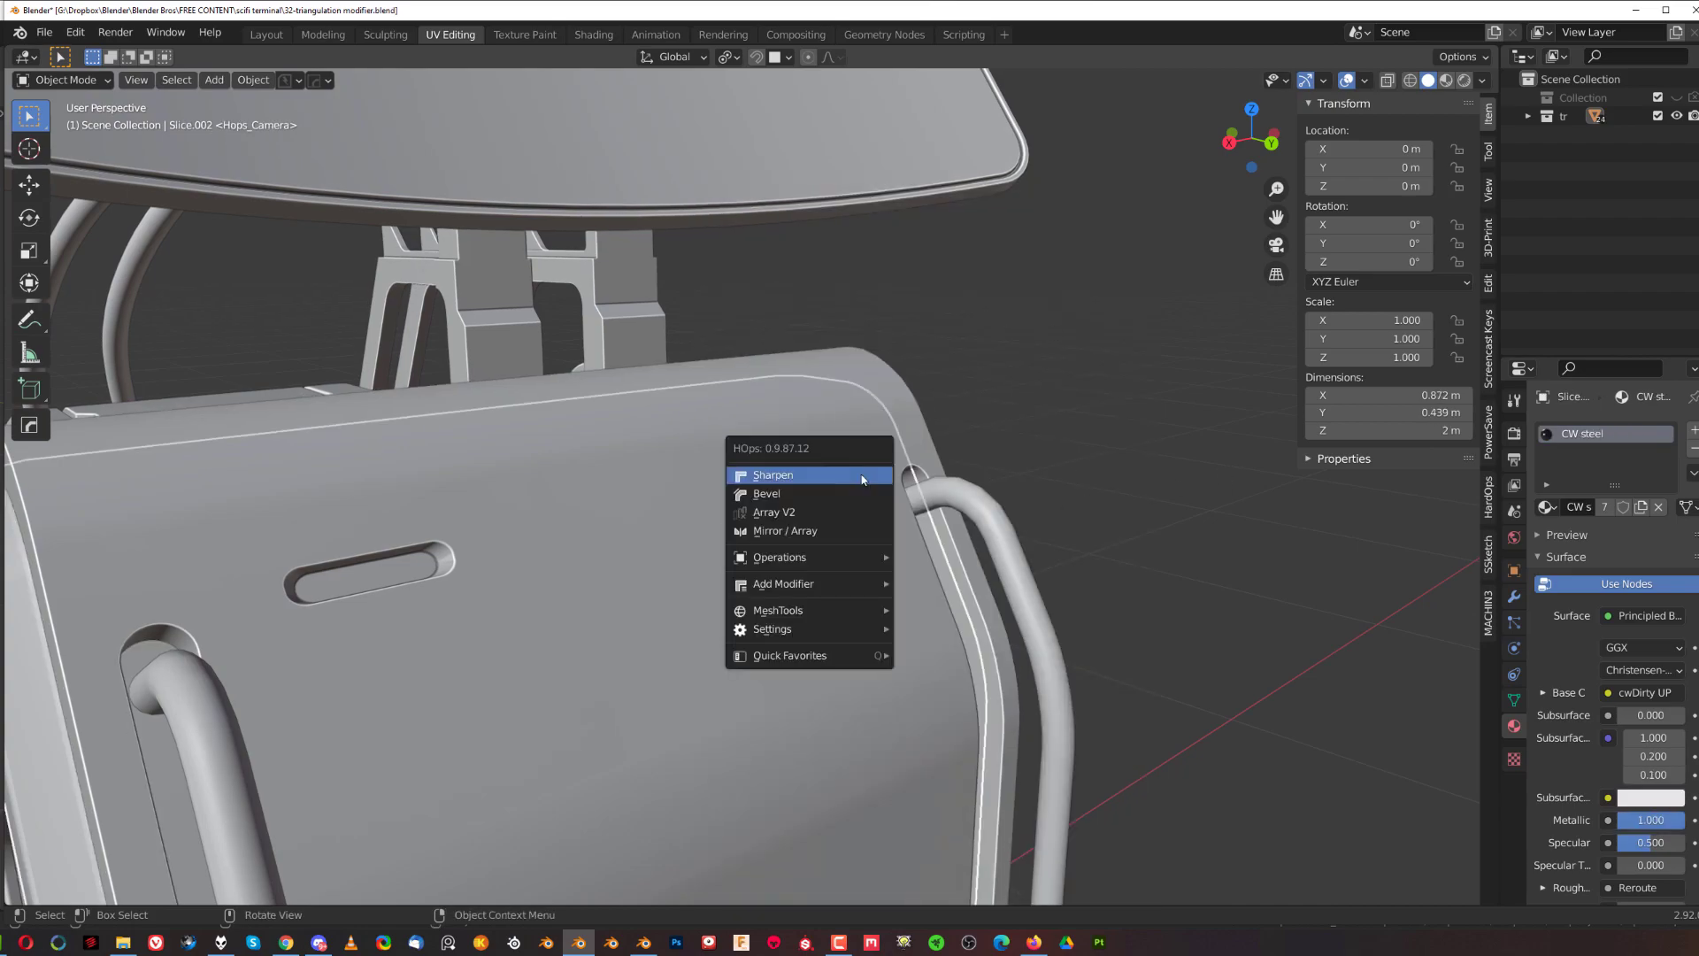
pyautogui.click(692, 503)
pyautogui.press('q')
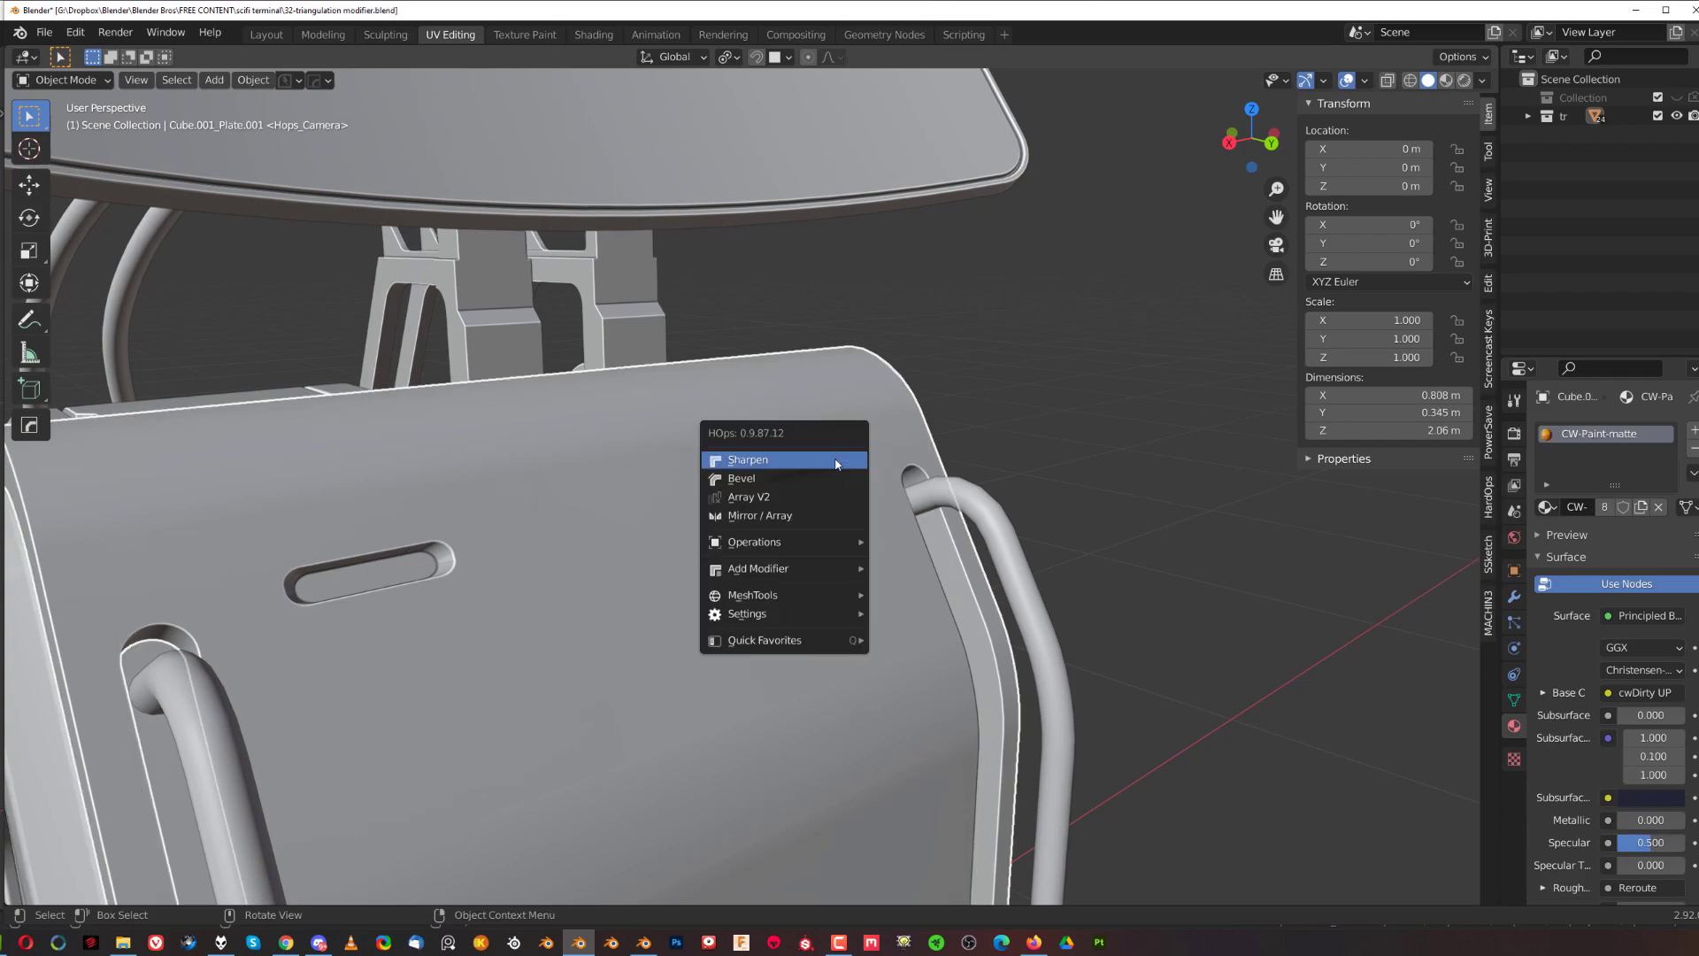
pyautogui.moveTo(850, 542)
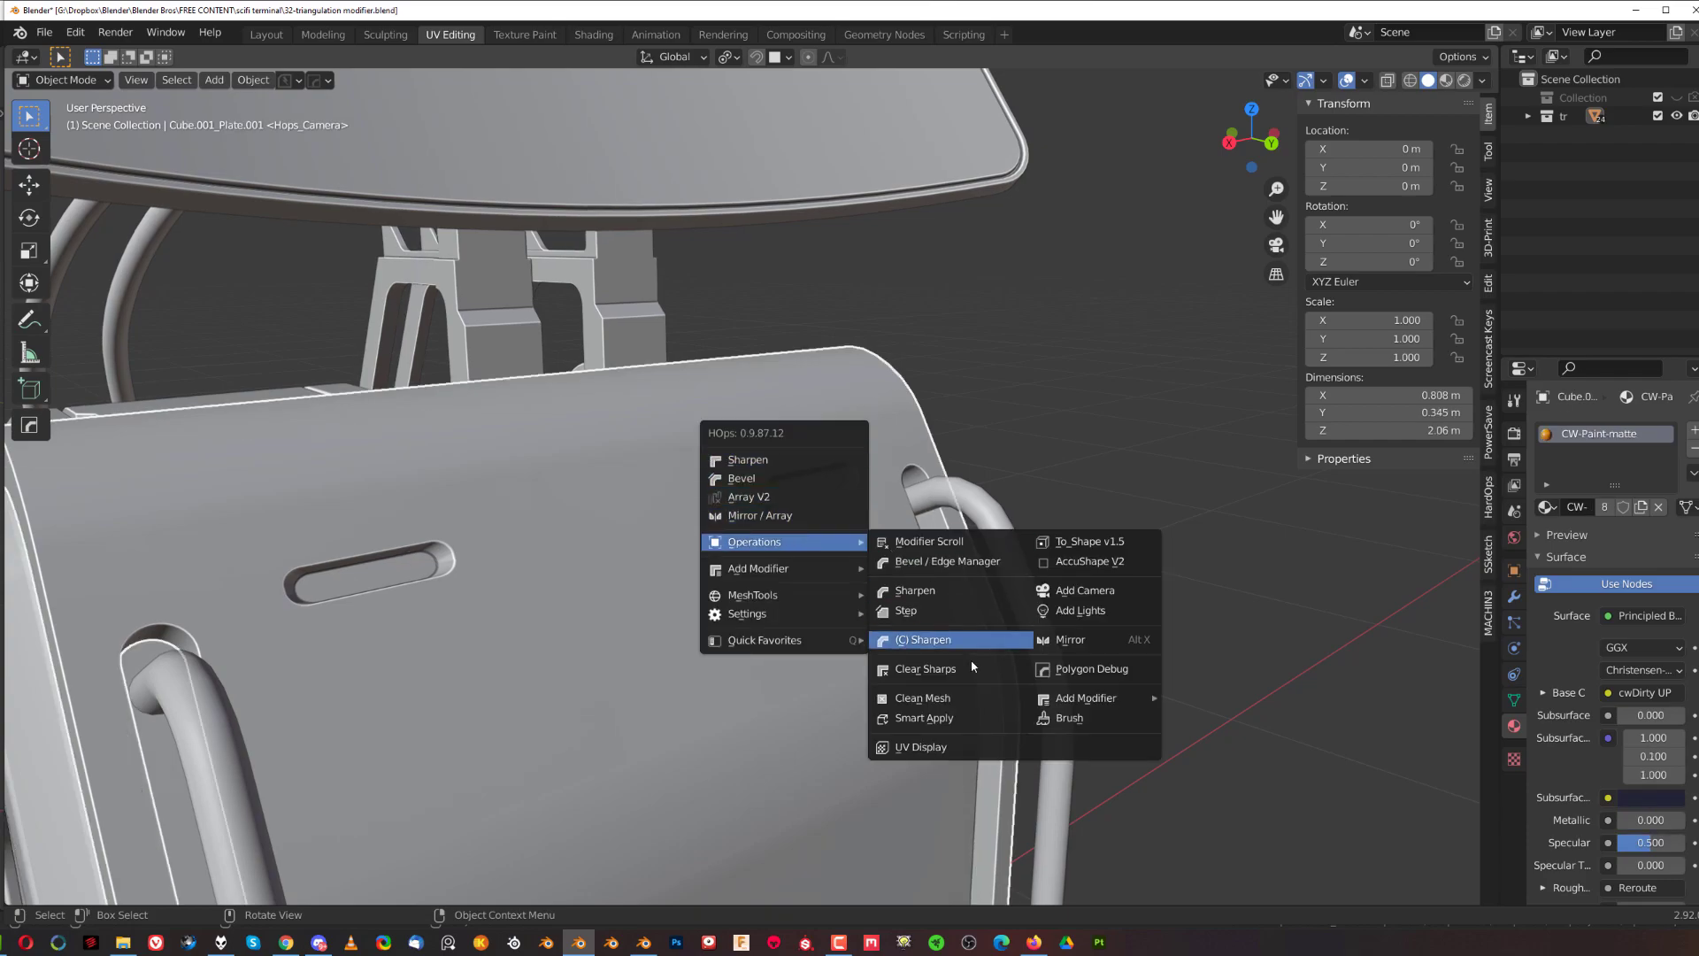
pyautogui.click(969, 709)
pyautogui.scroll(3, 833, 530)
pyautogui.moveTo(852, 536); pyautogui.dragTo(692, 550, button='middle')
pyautogui.scroll(1, 655, 529)
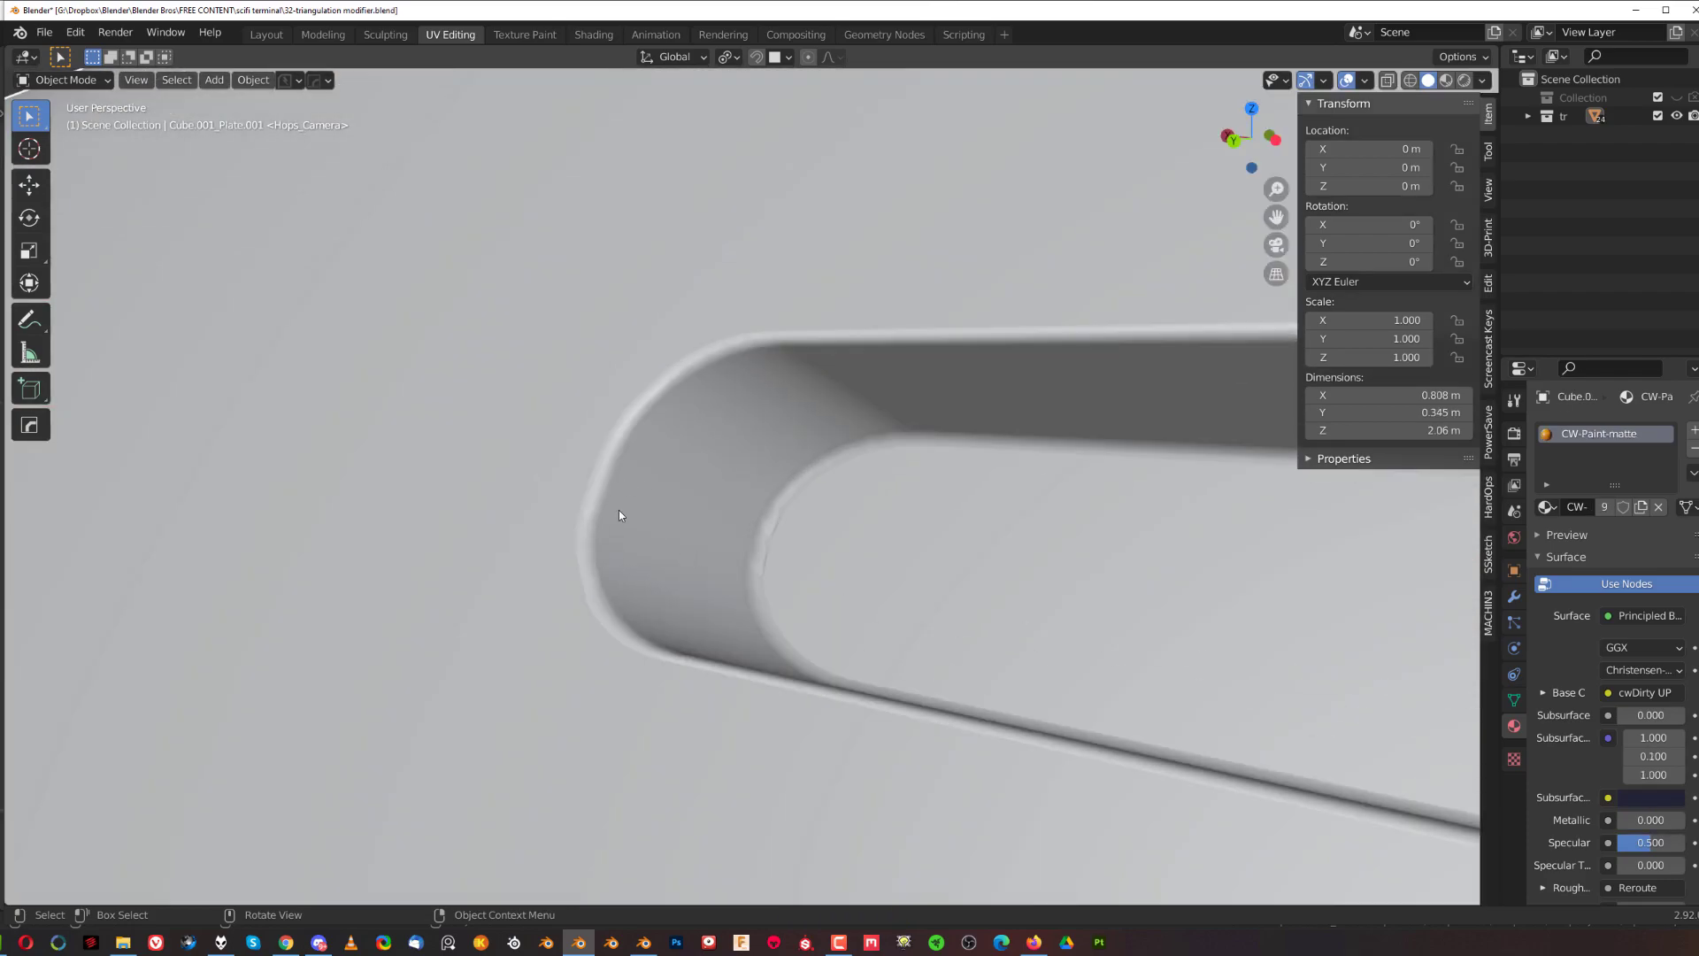
pyautogui.scroll(-5, 620, 561)
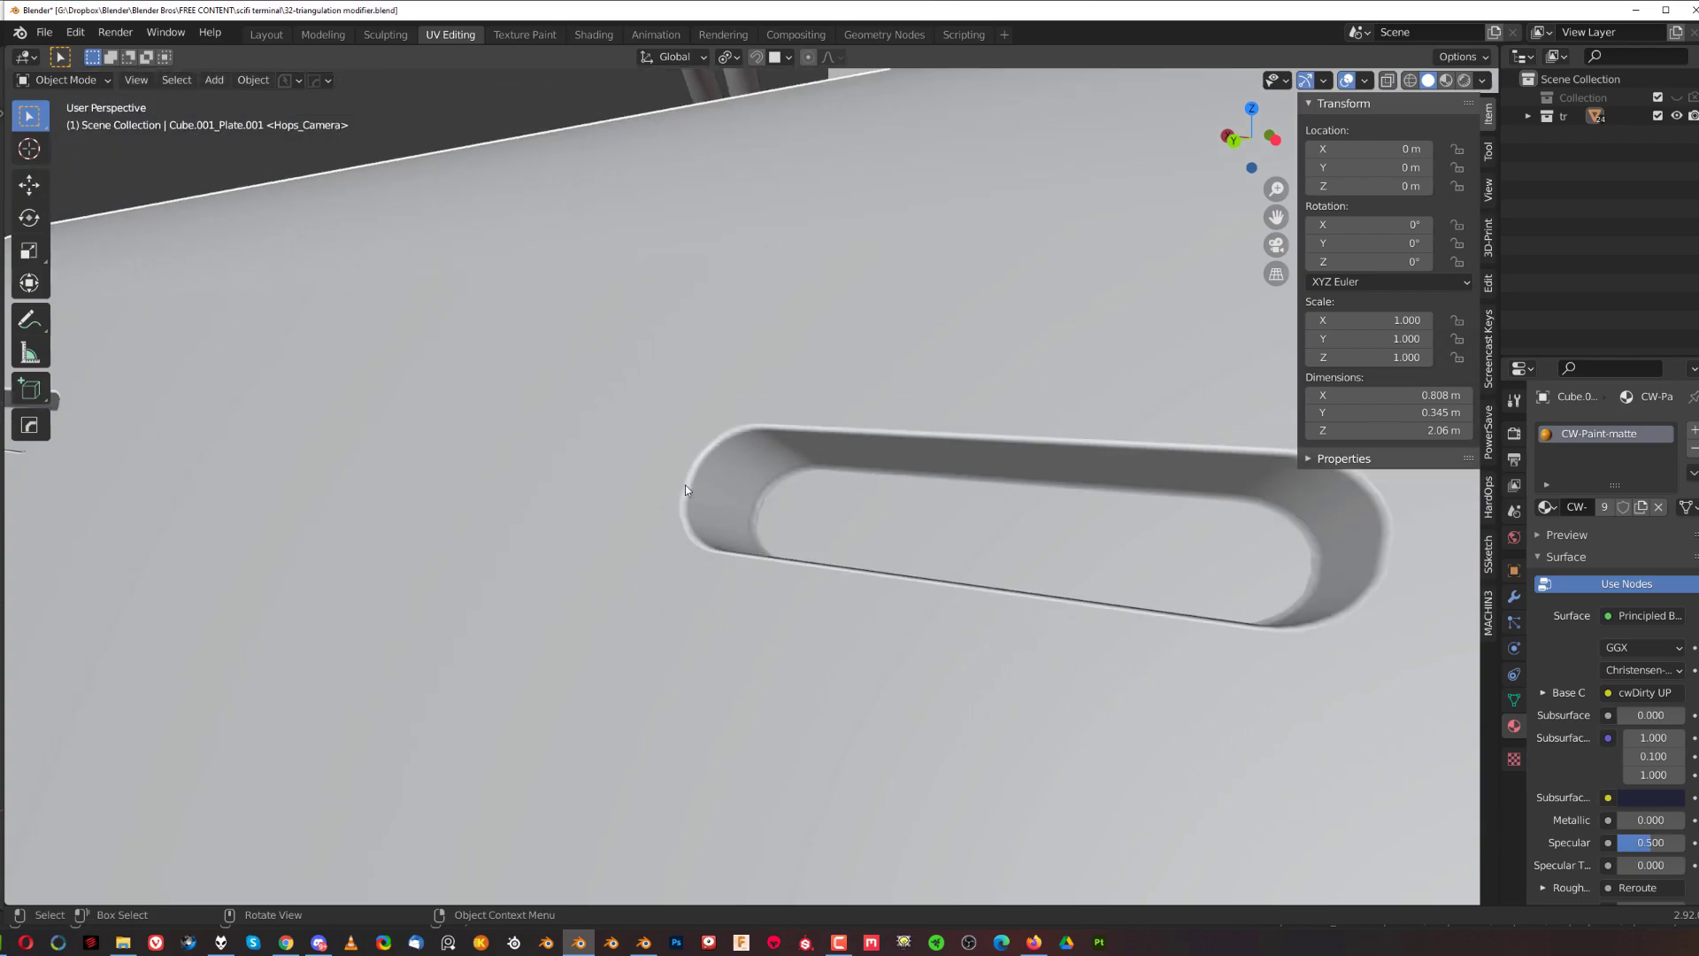
# Remove the front plate's Weighted Normal modifier and enable Harden Normals on its Bevel.
pyautogui.hotkey('ctrl', '`')
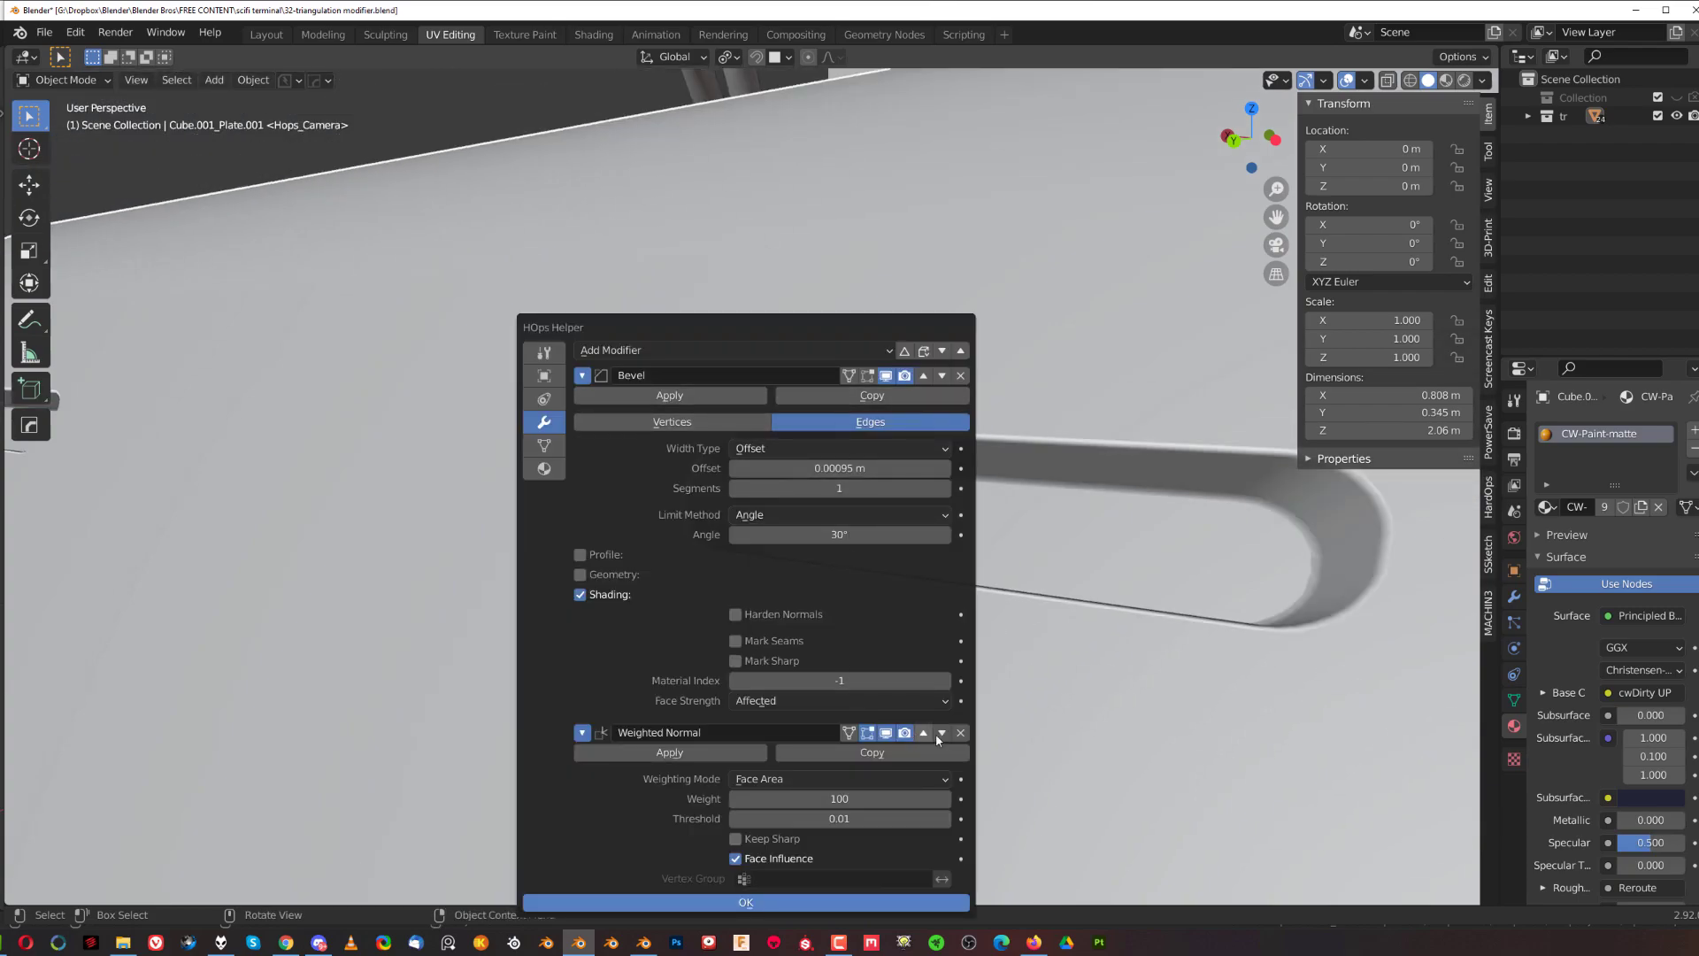
pyautogui.moveTo(790, 322); pyautogui.dragTo(283, 301)
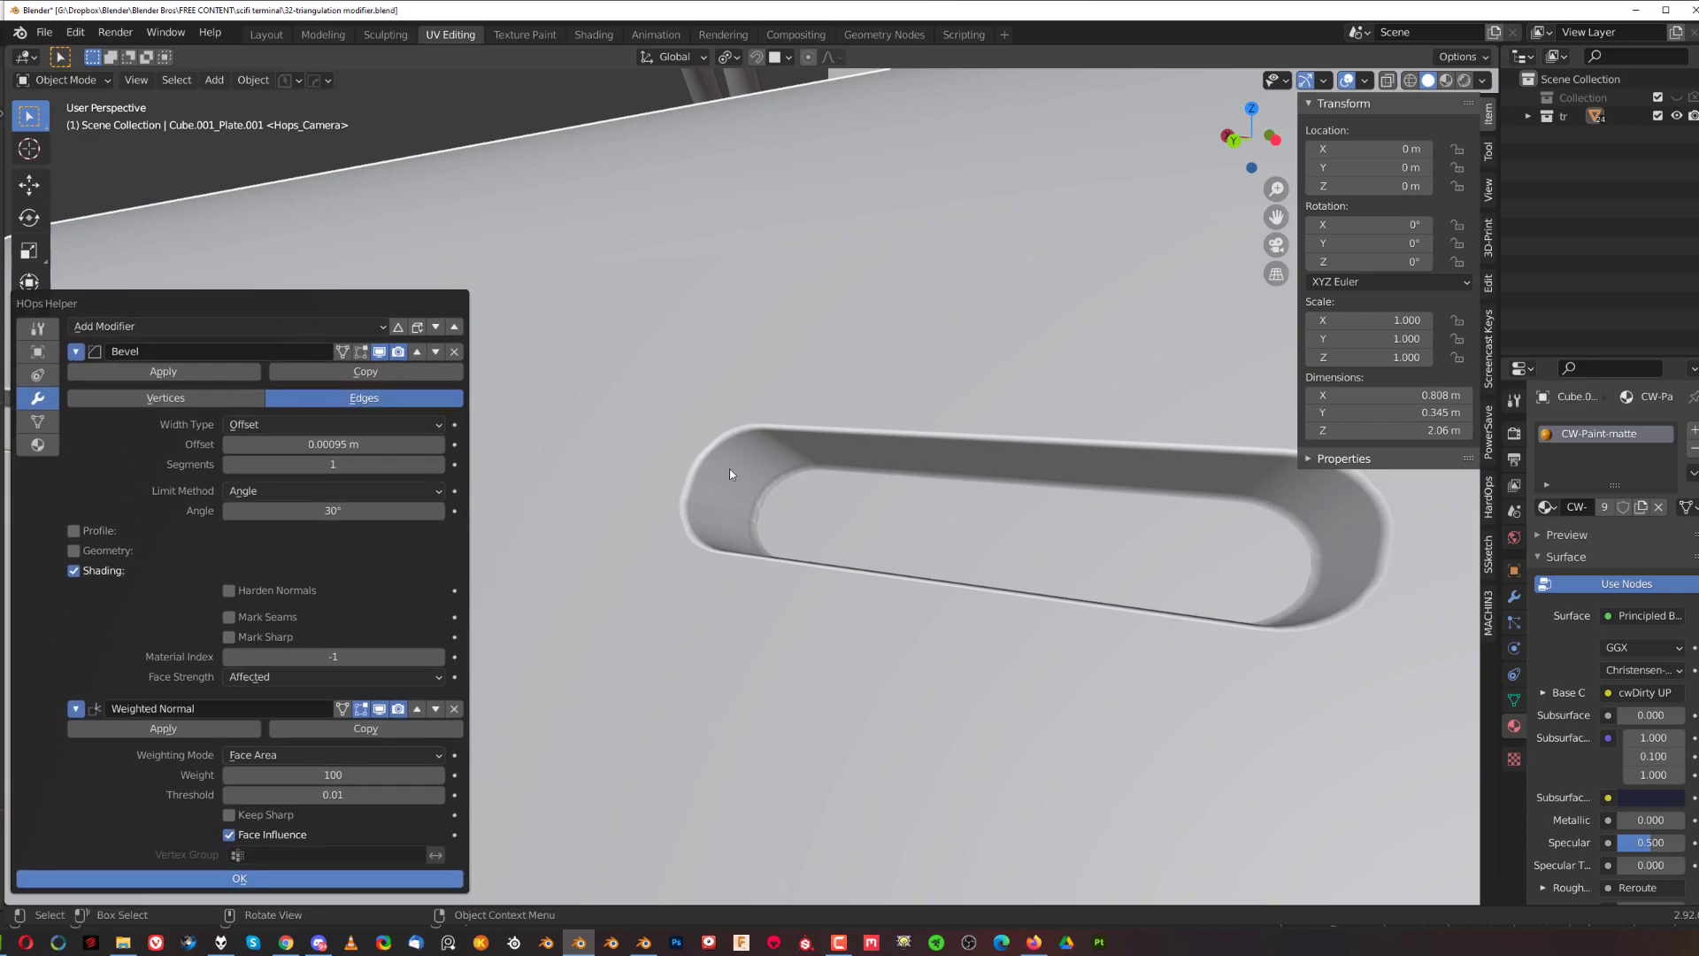
pyautogui.click(454, 708)
pyautogui.click(263, 591)
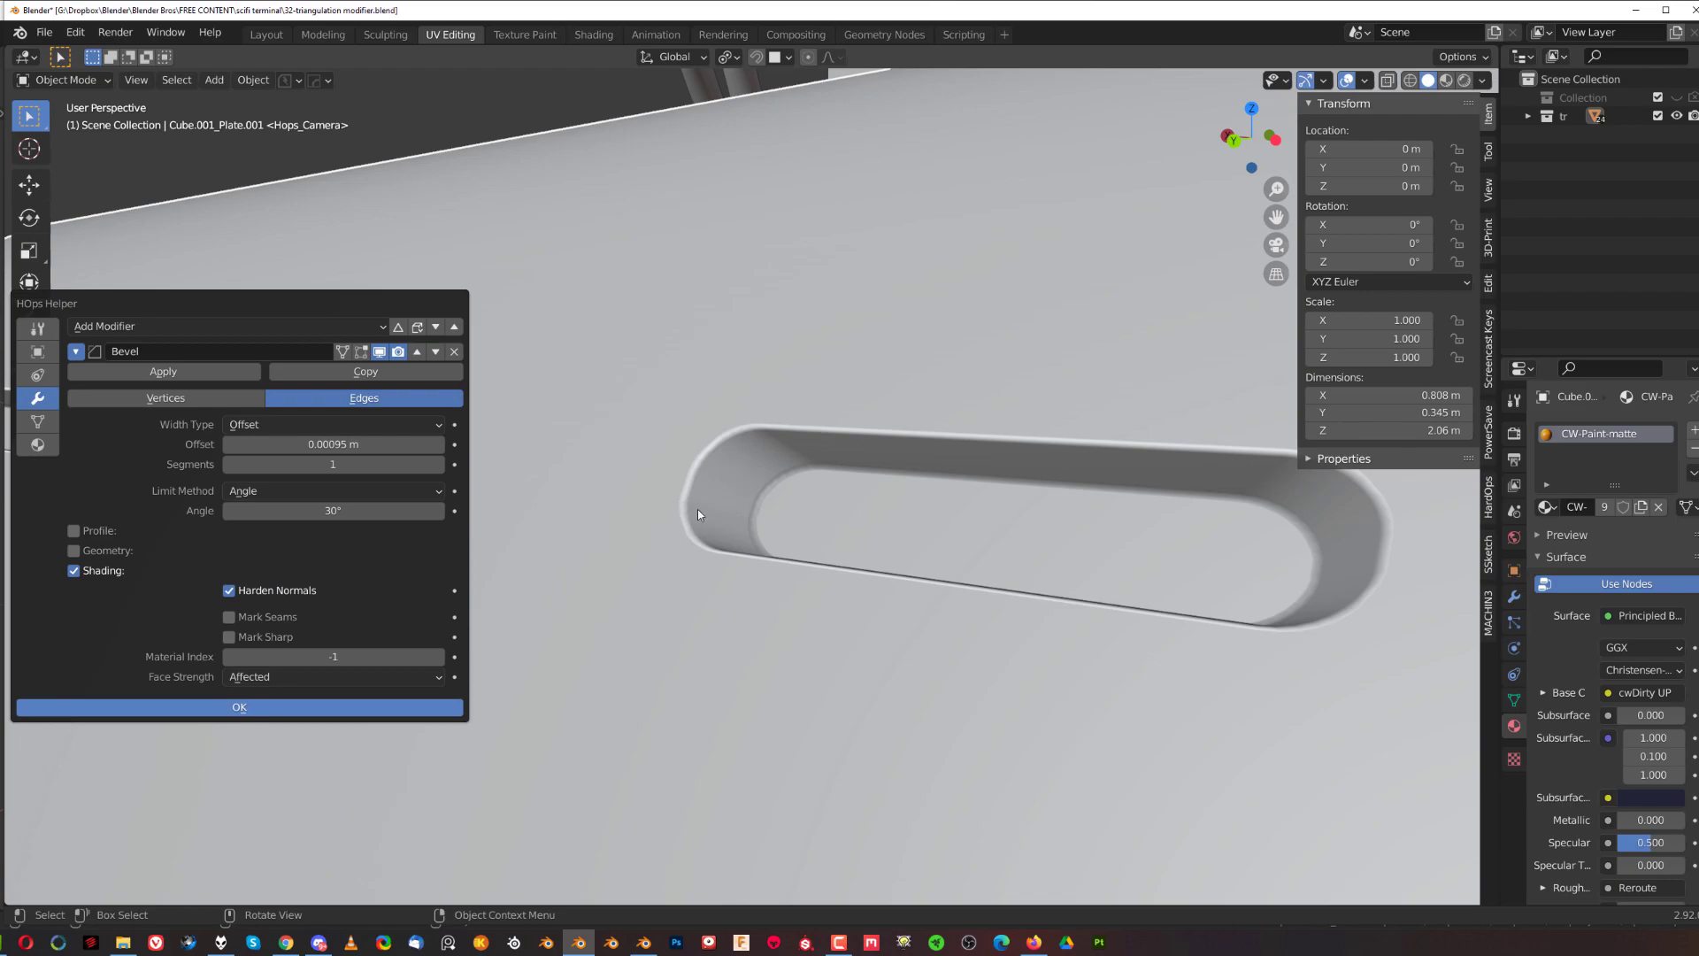
pyautogui.click(395, 711)
pyautogui.scroll(-10, 658, 580)
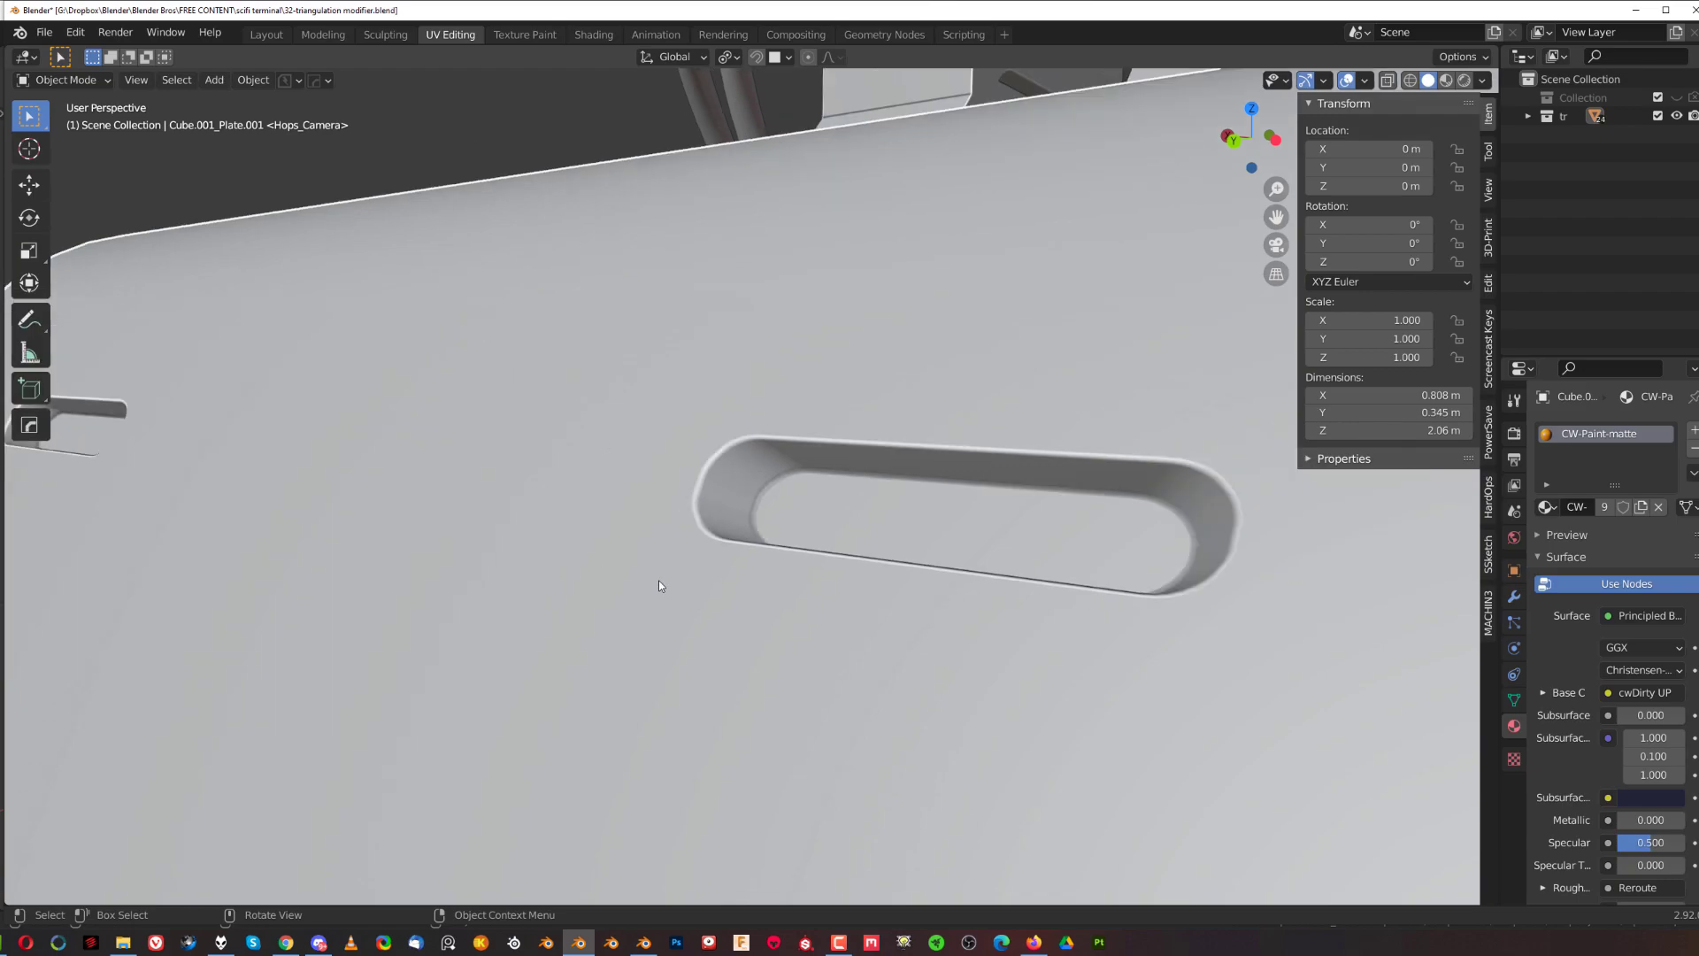
pyautogui.moveTo(655, 533); pyautogui.dragTo(717, 487, button='middle')
pyautogui.scroll(-4, 717, 487)
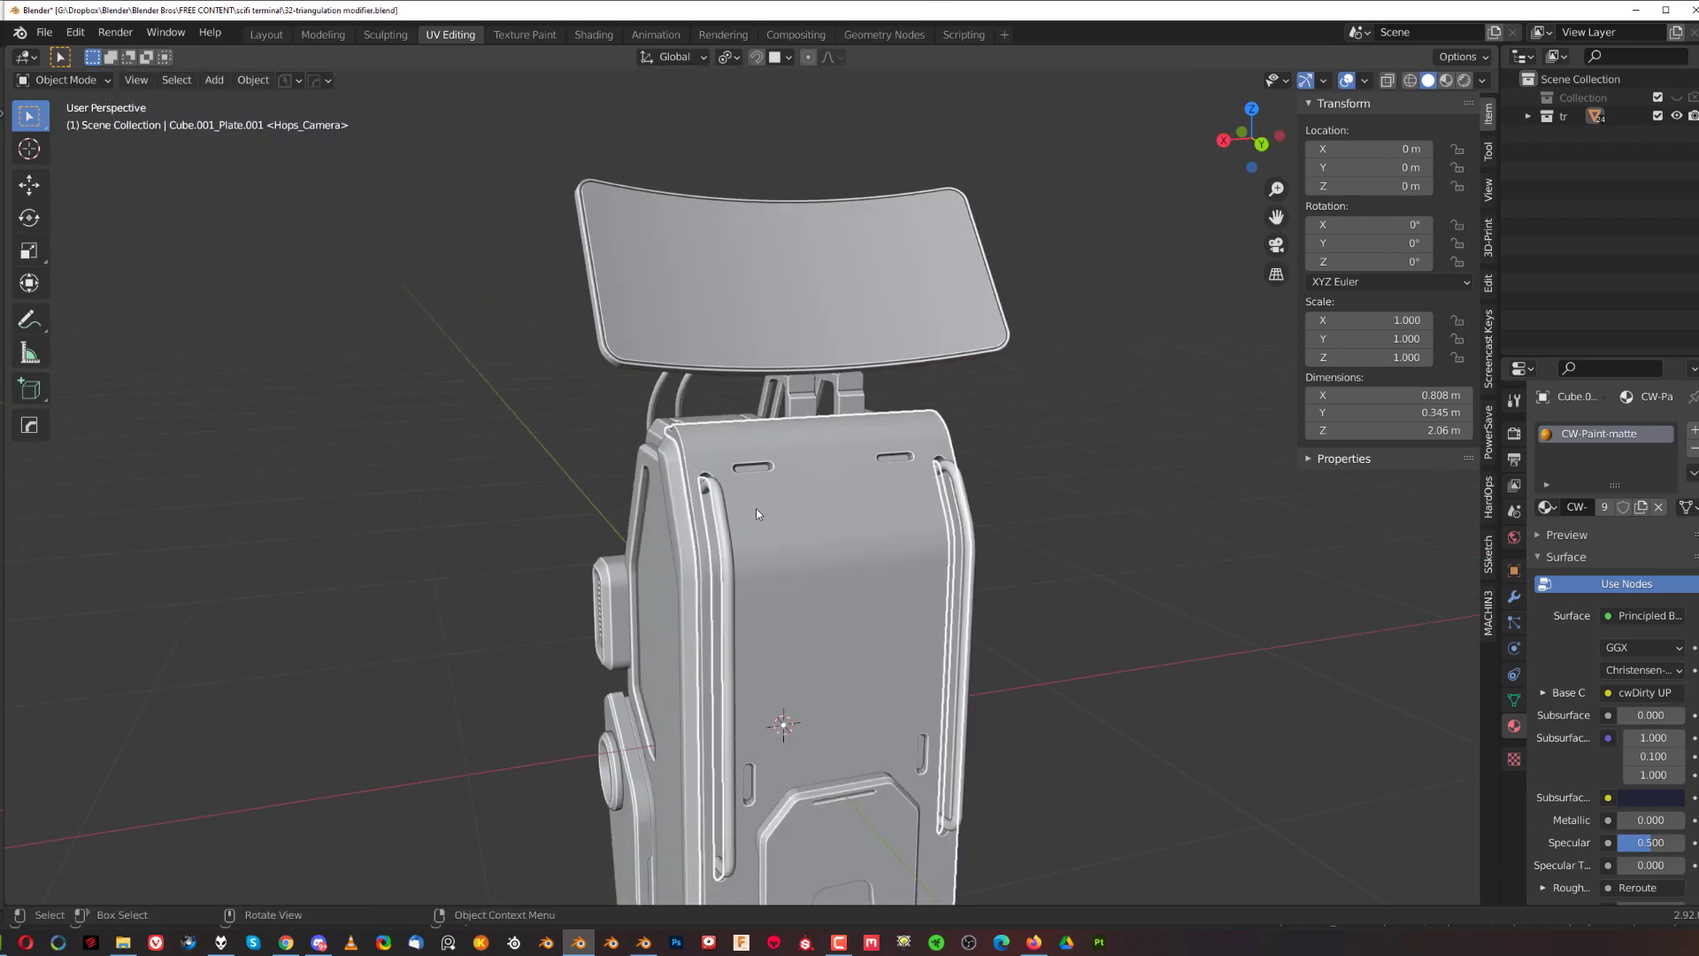
# Select the terminal's large side plate and review its Bevel and Triangulate modifiers.
pyautogui.hotkey('ctrl', '`')
pyautogui.moveTo(762, 432); pyautogui.dragTo(788, 508, button='middle')
pyautogui.scroll(-2, 796, 463)
pyautogui.scroll(-3, 789, 508)
pyautogui.scroll(8, 754, 455)
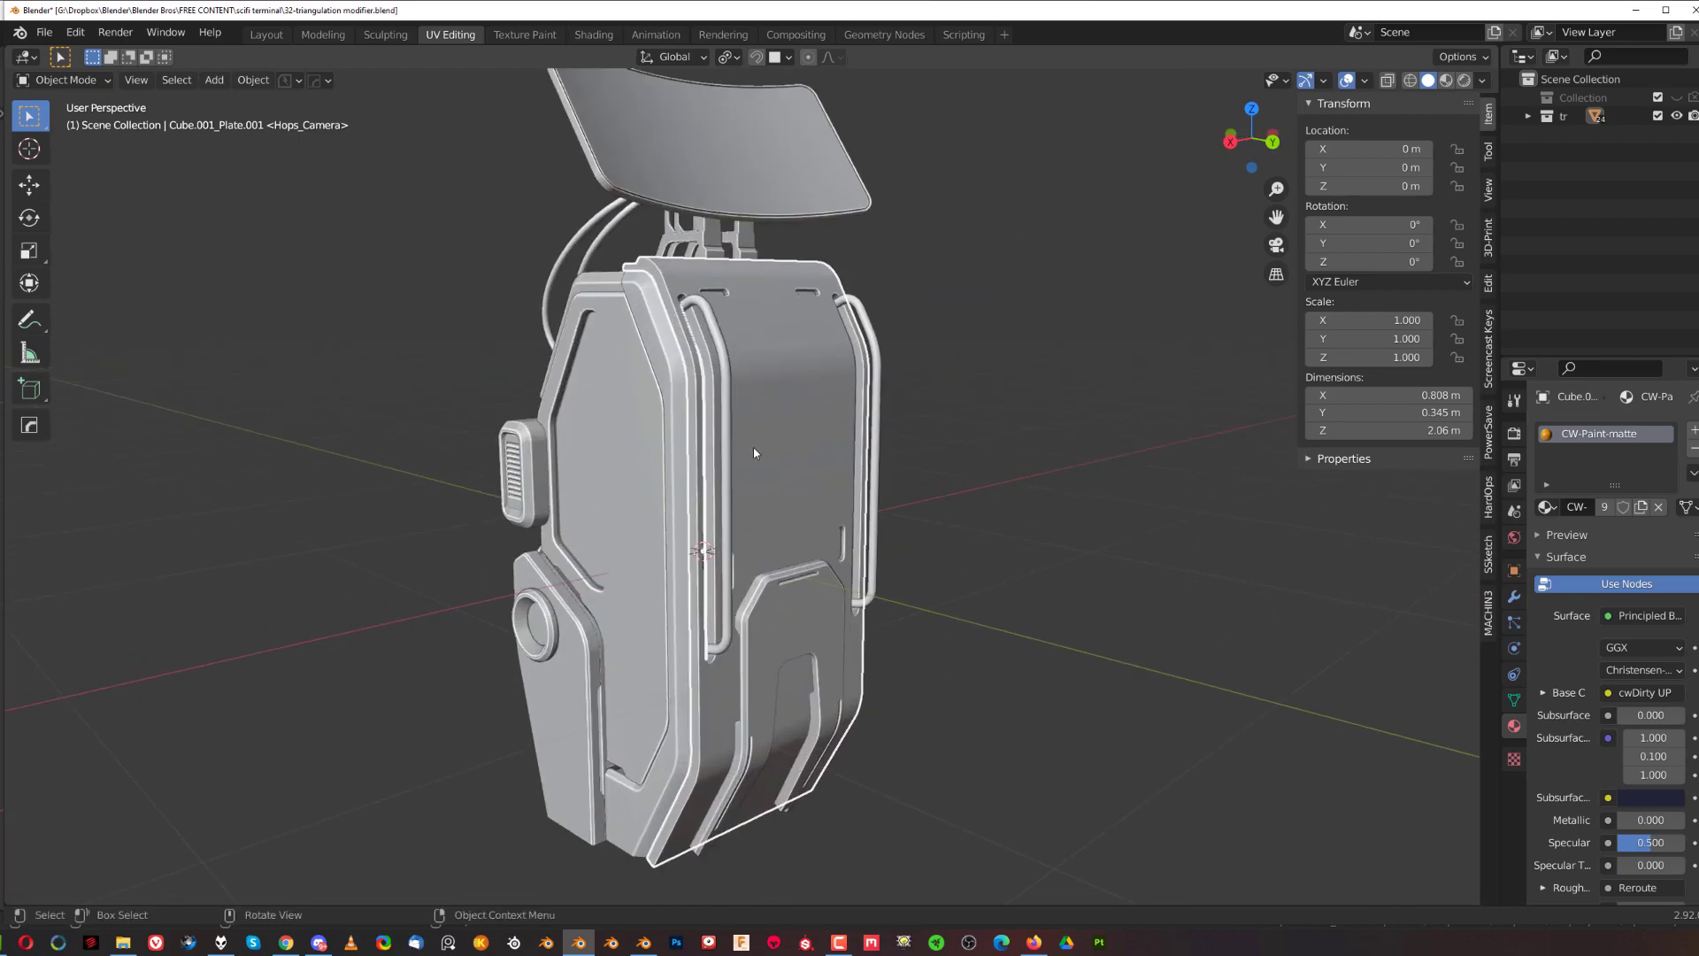
pyautogui.click(779, 496)
pyautogui.scroll(-5, 831, 511)
pyautogui.hotkey('ctrl', '`')
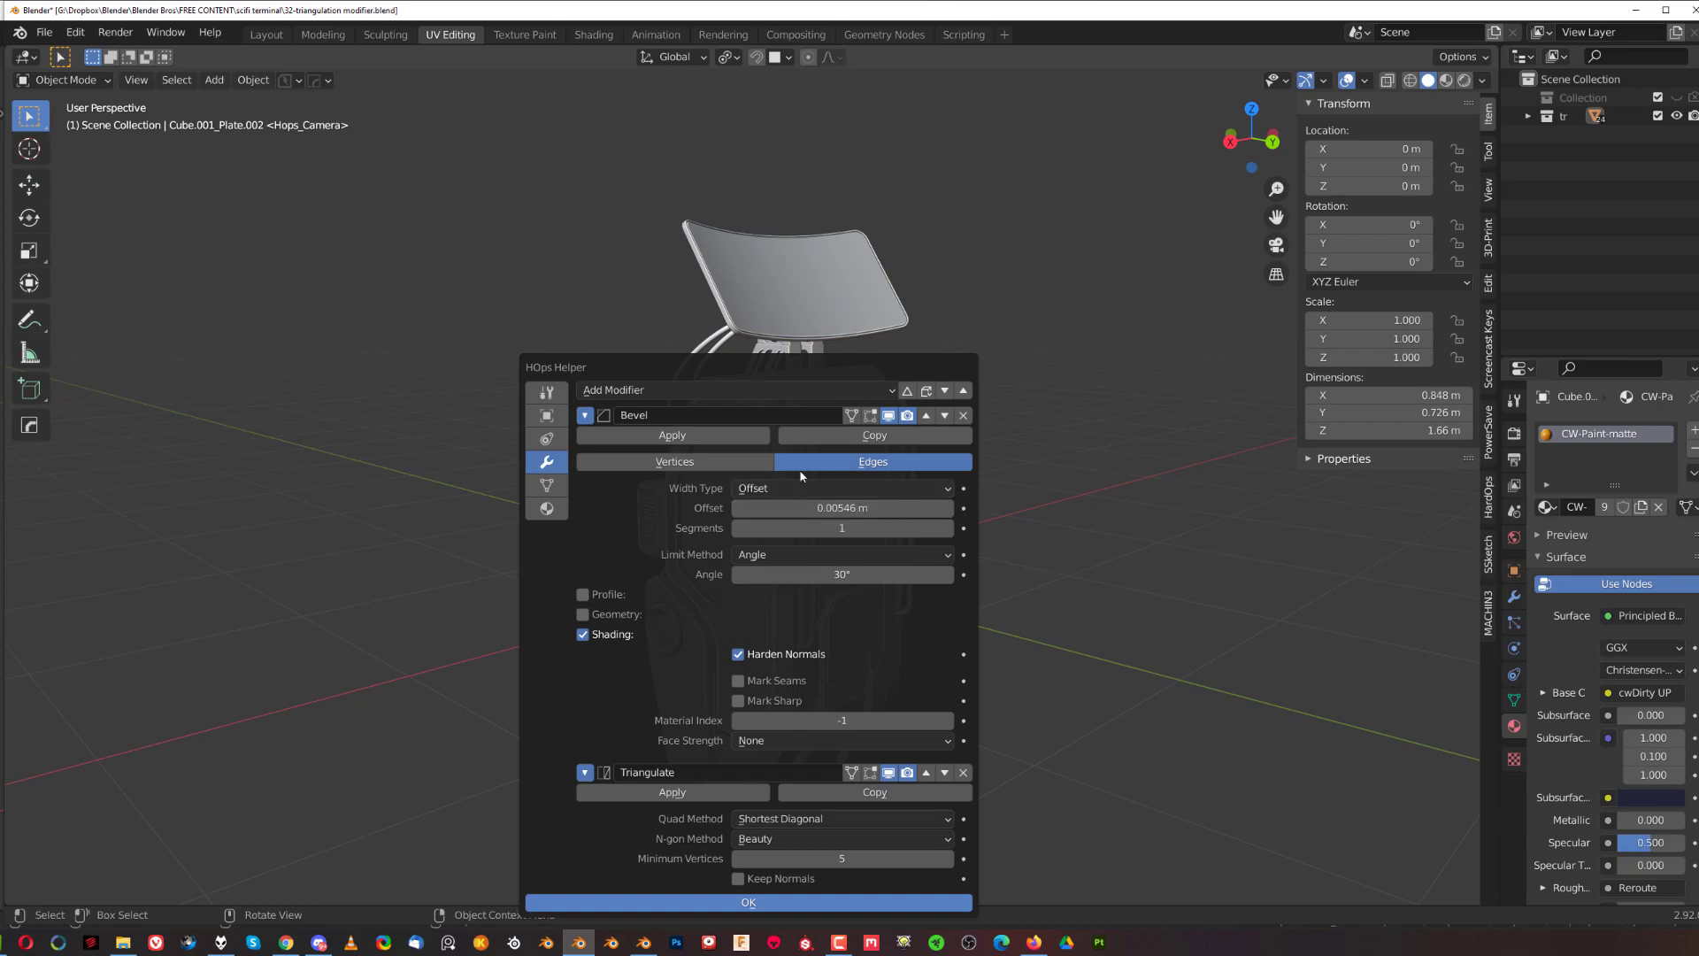
pyautogui.moveTo(776, 360); pyautogui.dragTo(386, 169)
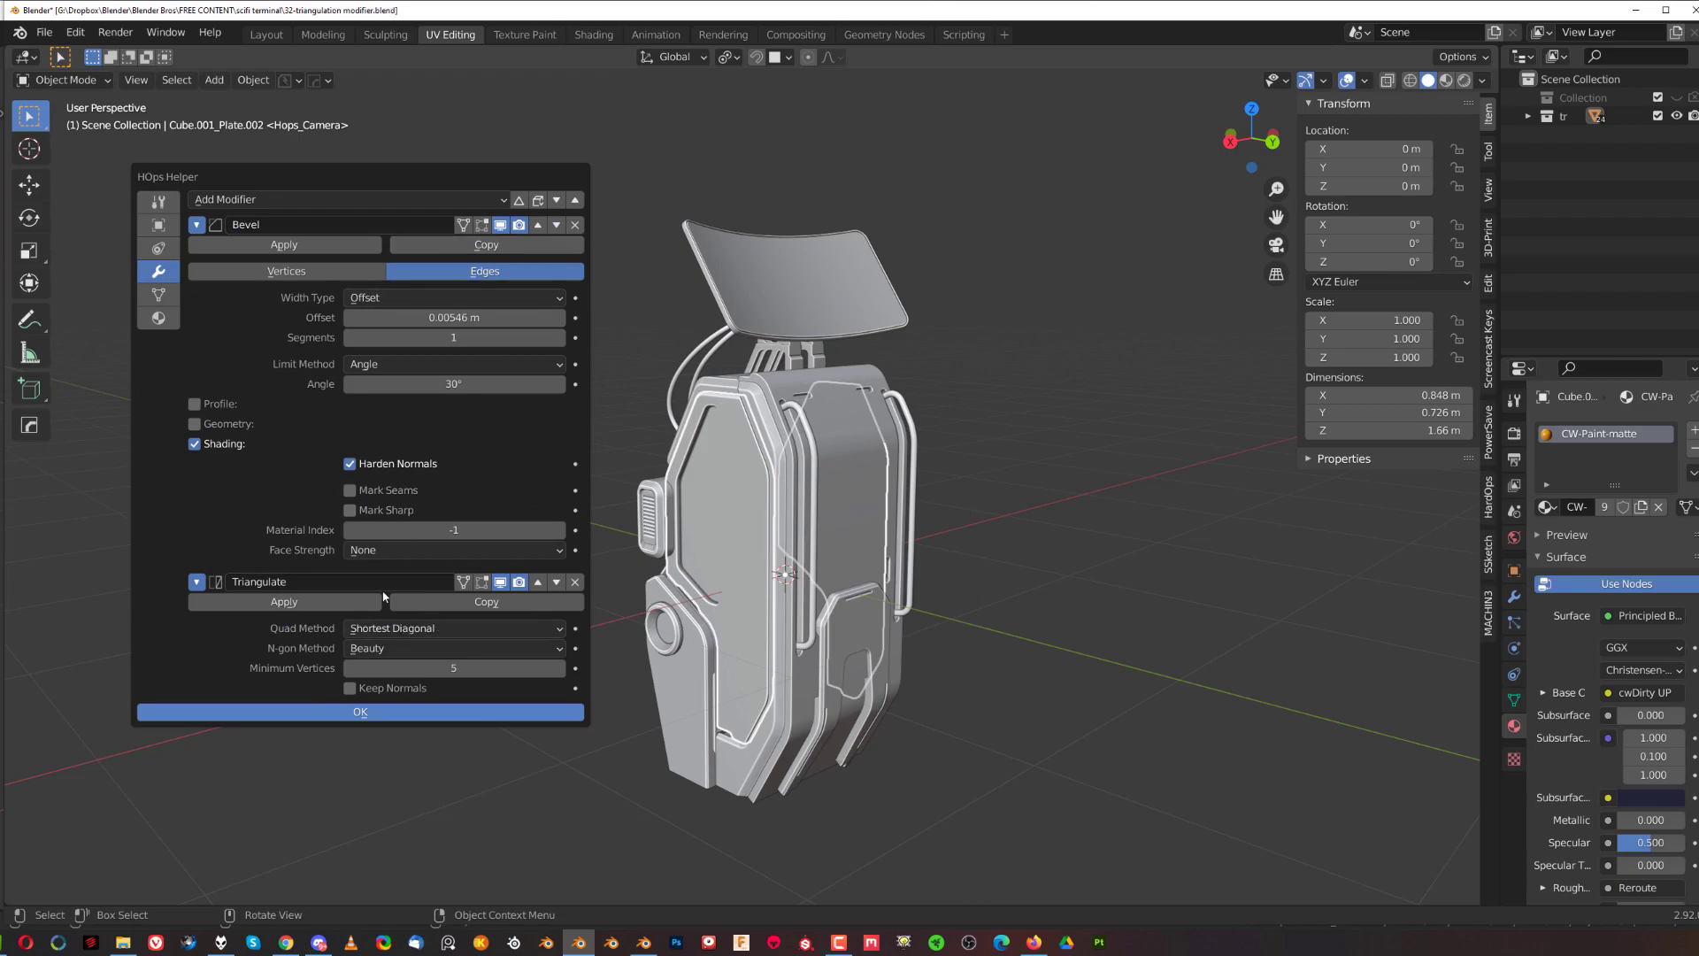
pyautogui.click(1034, 352)
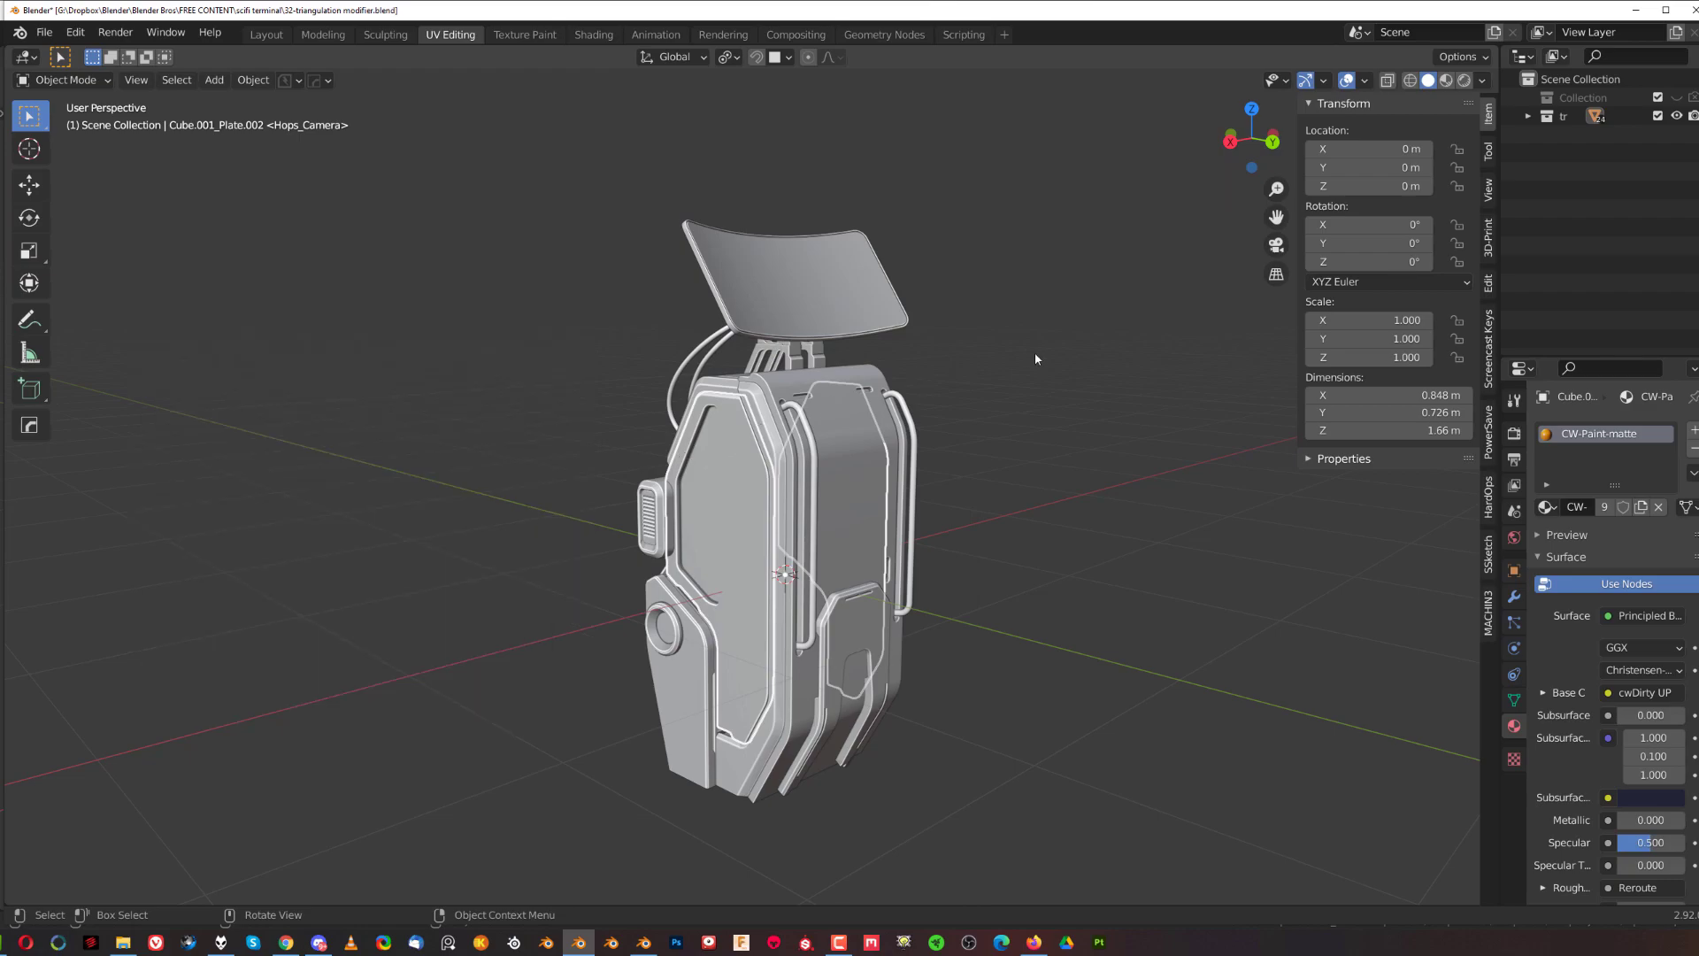
# Select all terminal parts and review the FBX export options limited to selected objects, closing without exporting.
pyautogui.press('a')
pyautogui.hotkey('ctrl', 's')
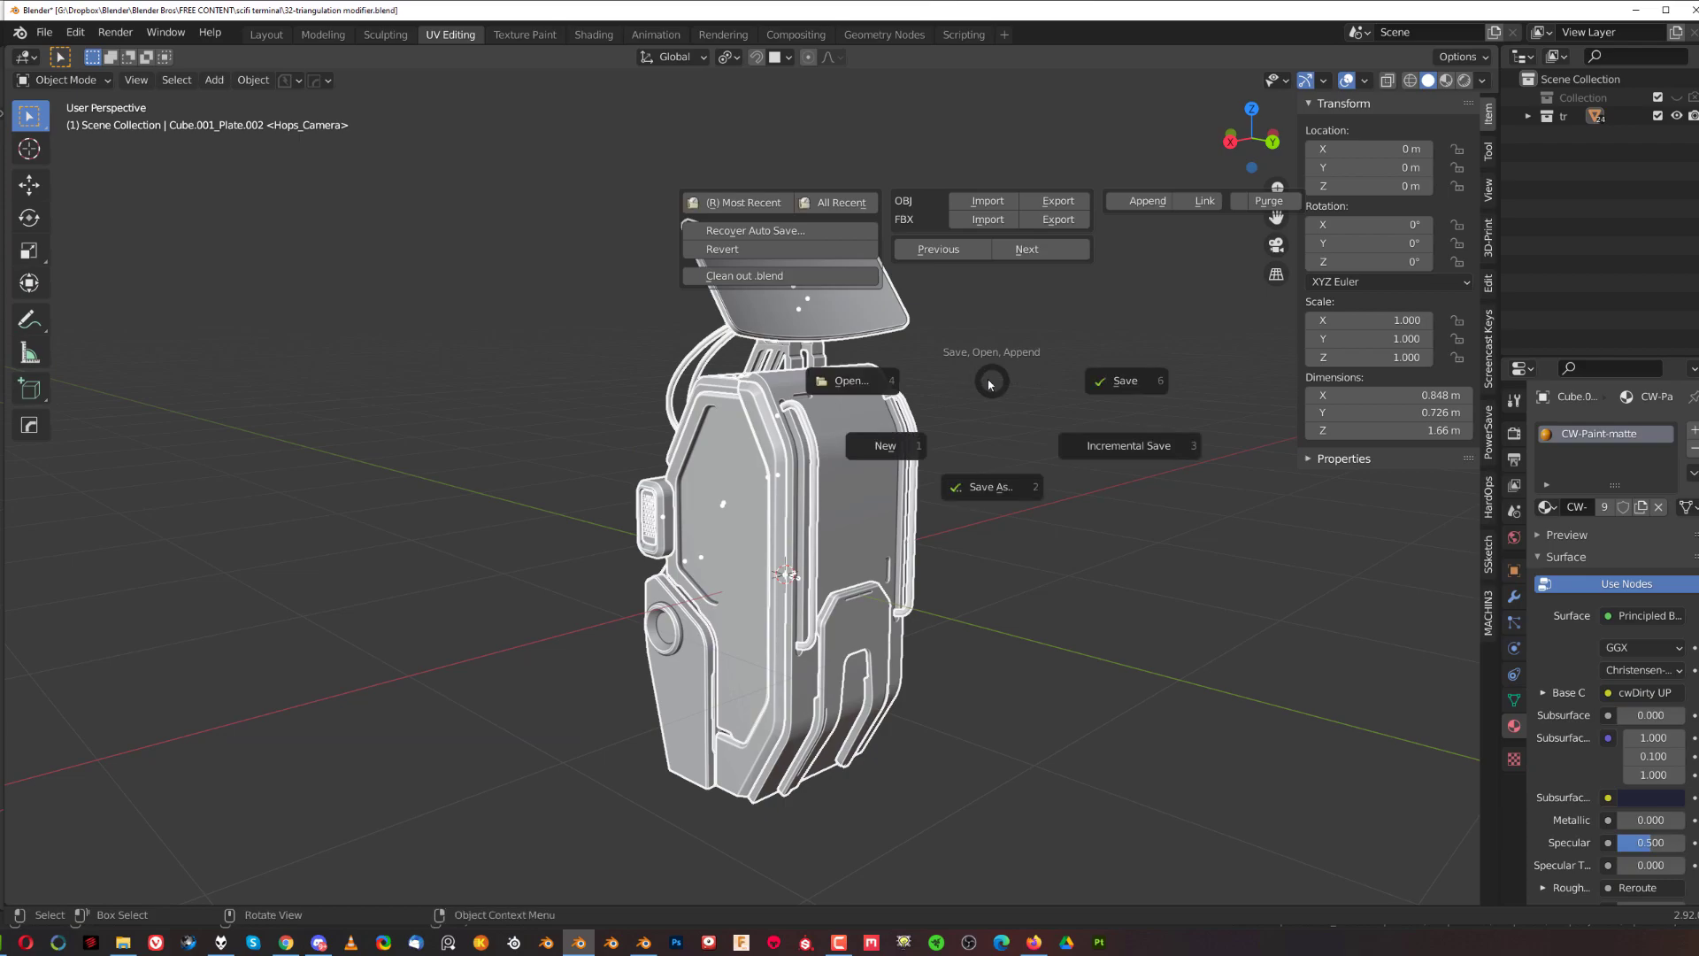
pyautogui.click(1059, 219)
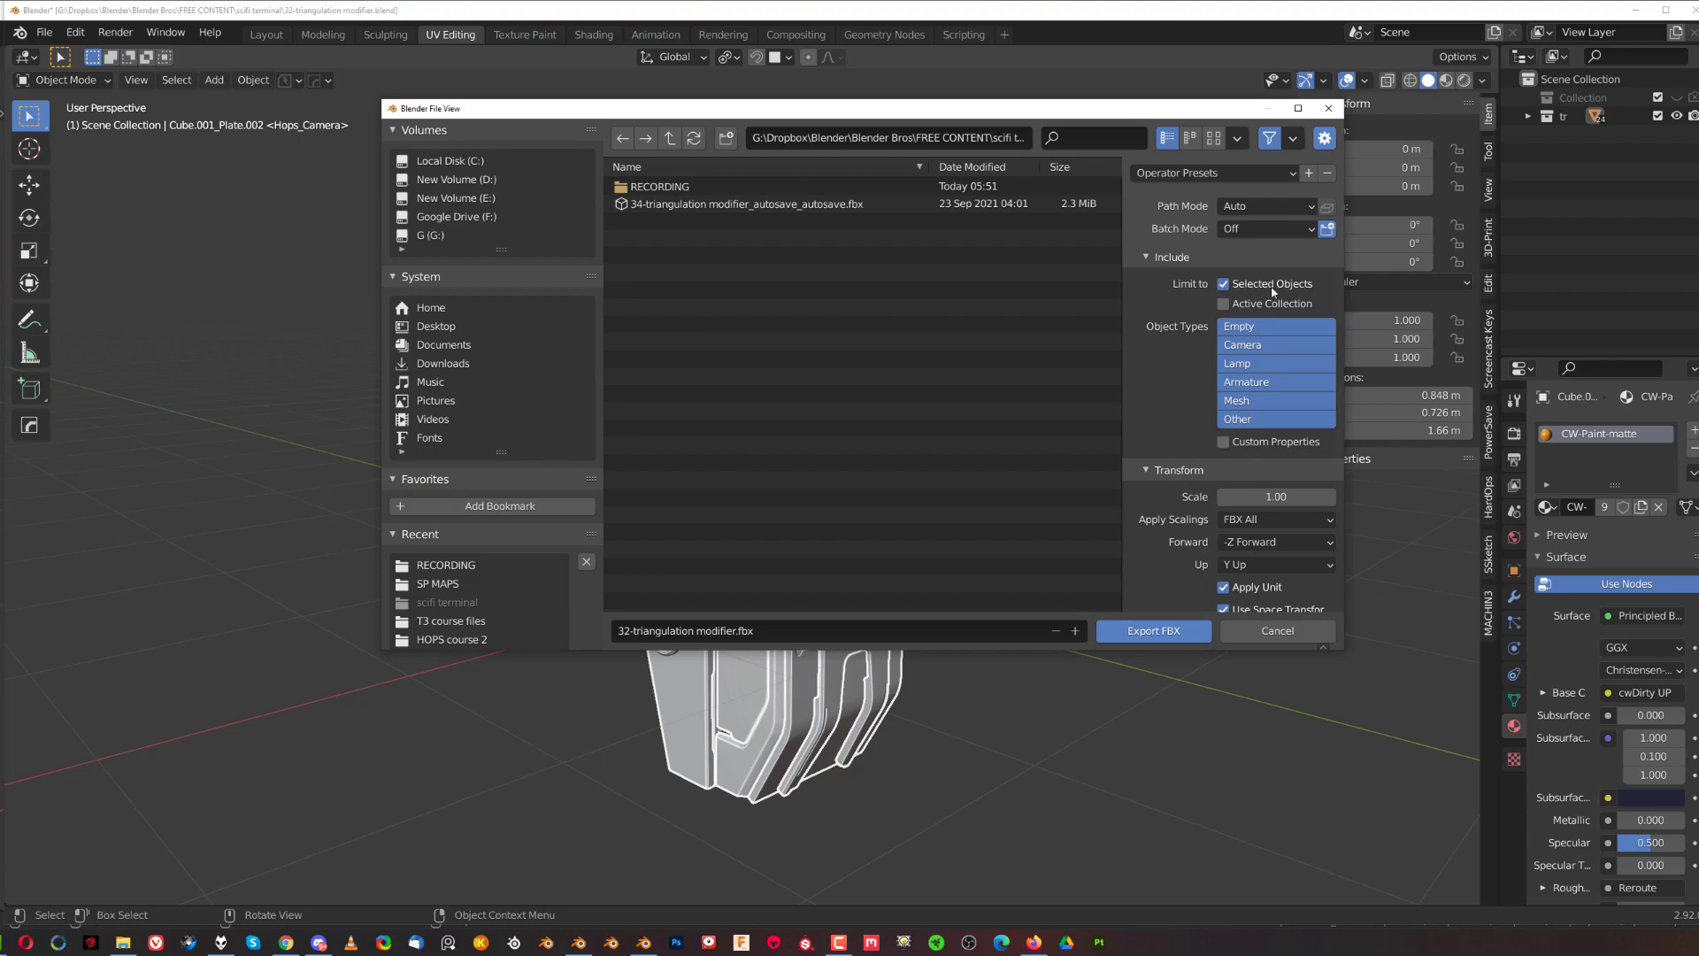
pyautogui.rightClick(1053, 673)
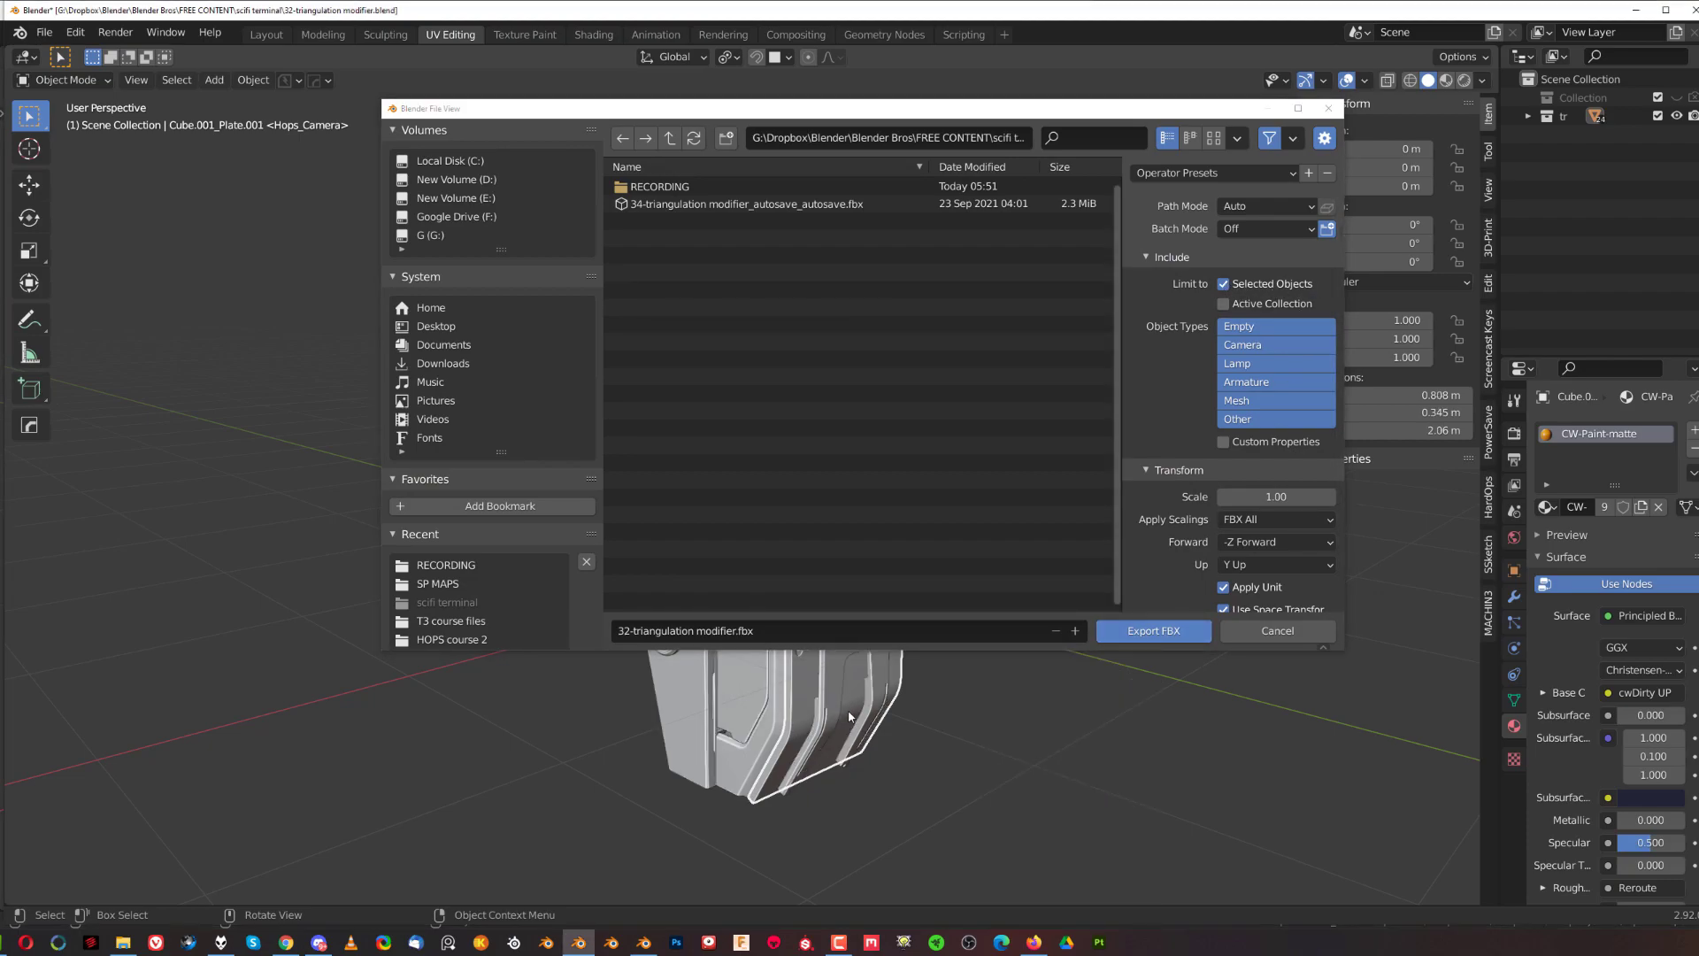
pyautogui.click(1276, 630)
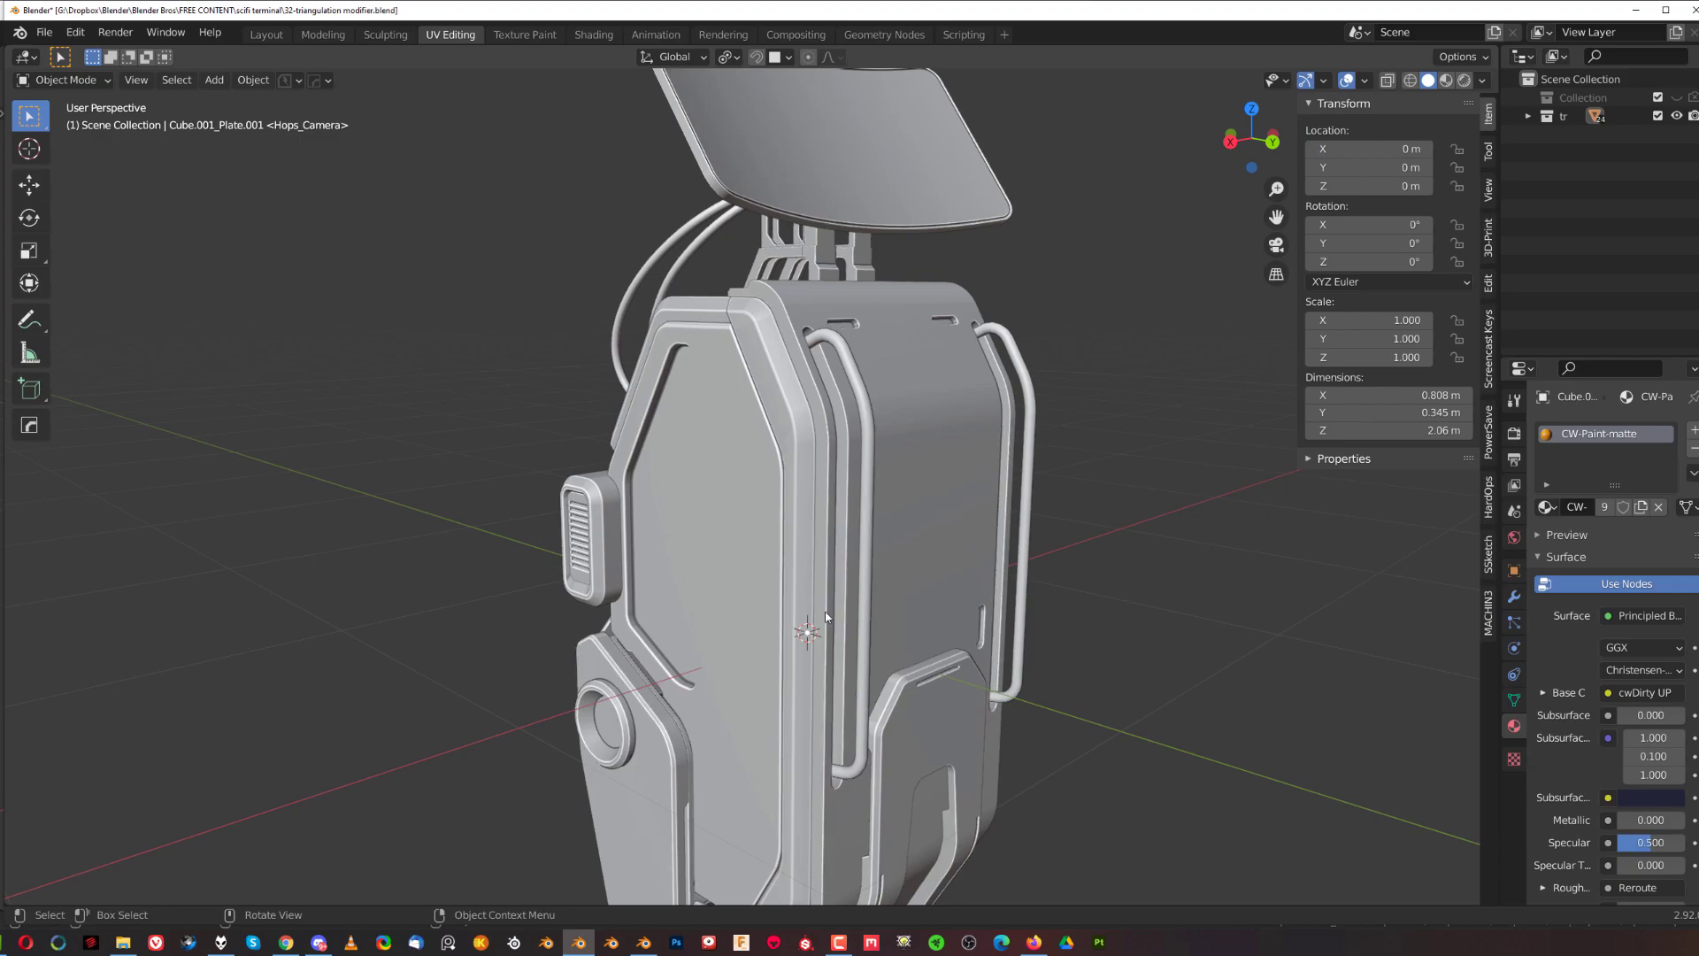
# Recheck the side plate's modifier stack and examine the shading of its large flat face and the whole terminal.
pyautogui.click(698, 449)
pyautogui.hotkey('ctrl', '`')
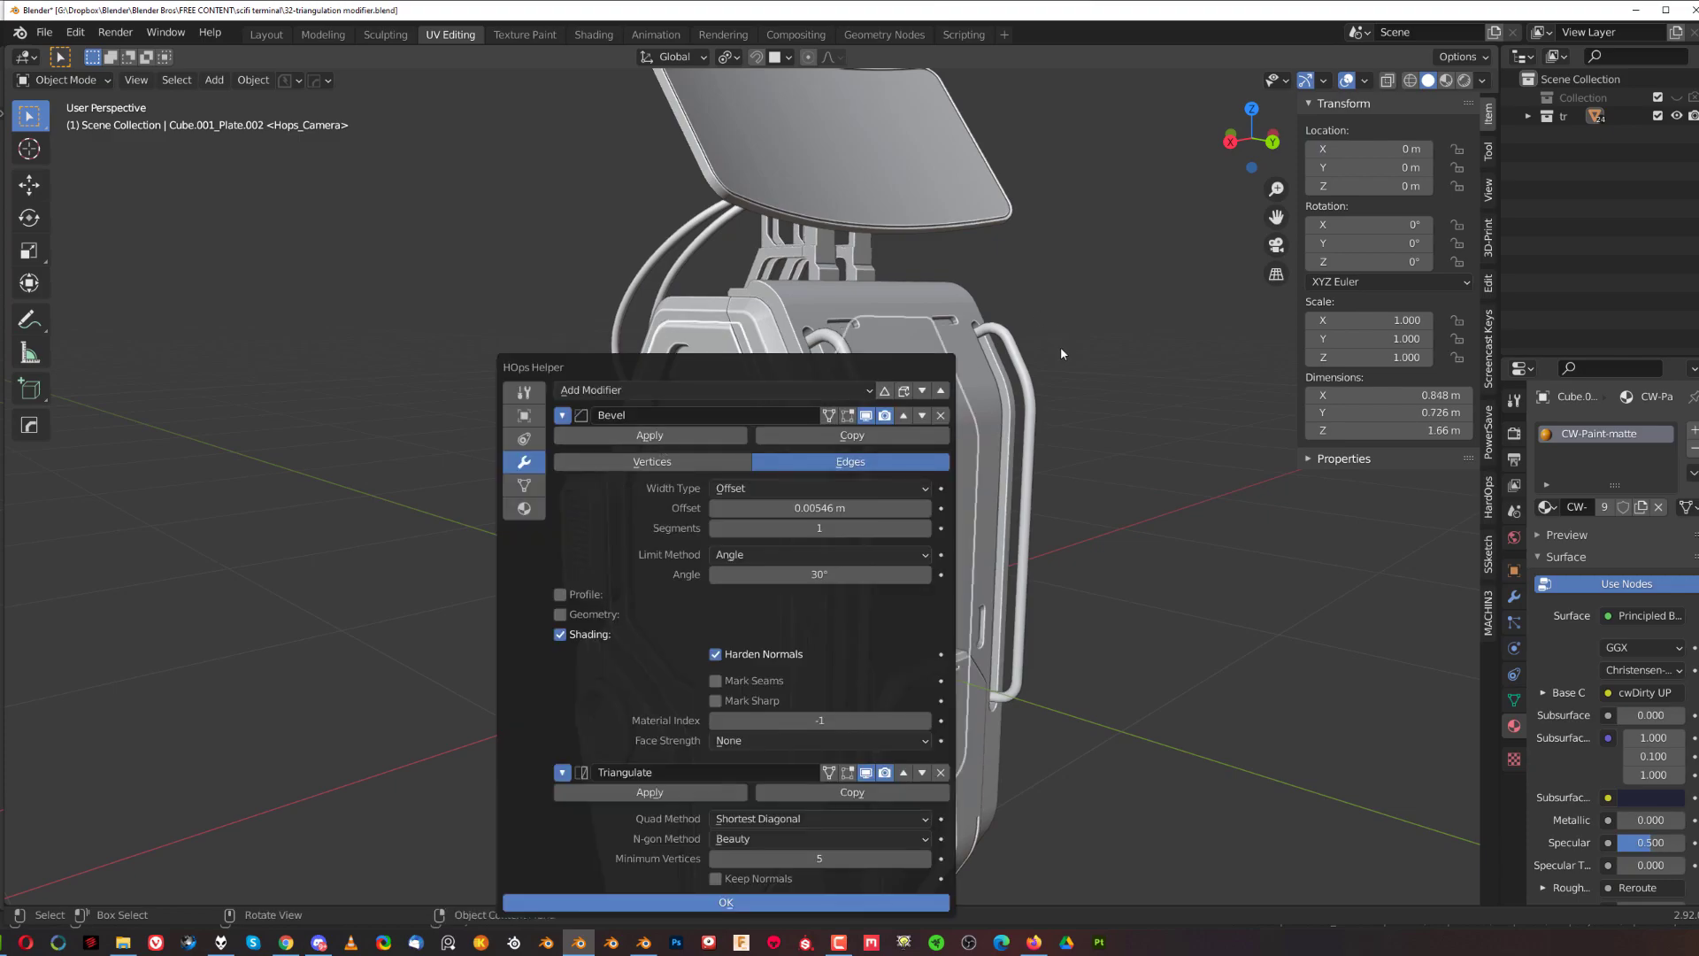
pyautogui.press('Escape')
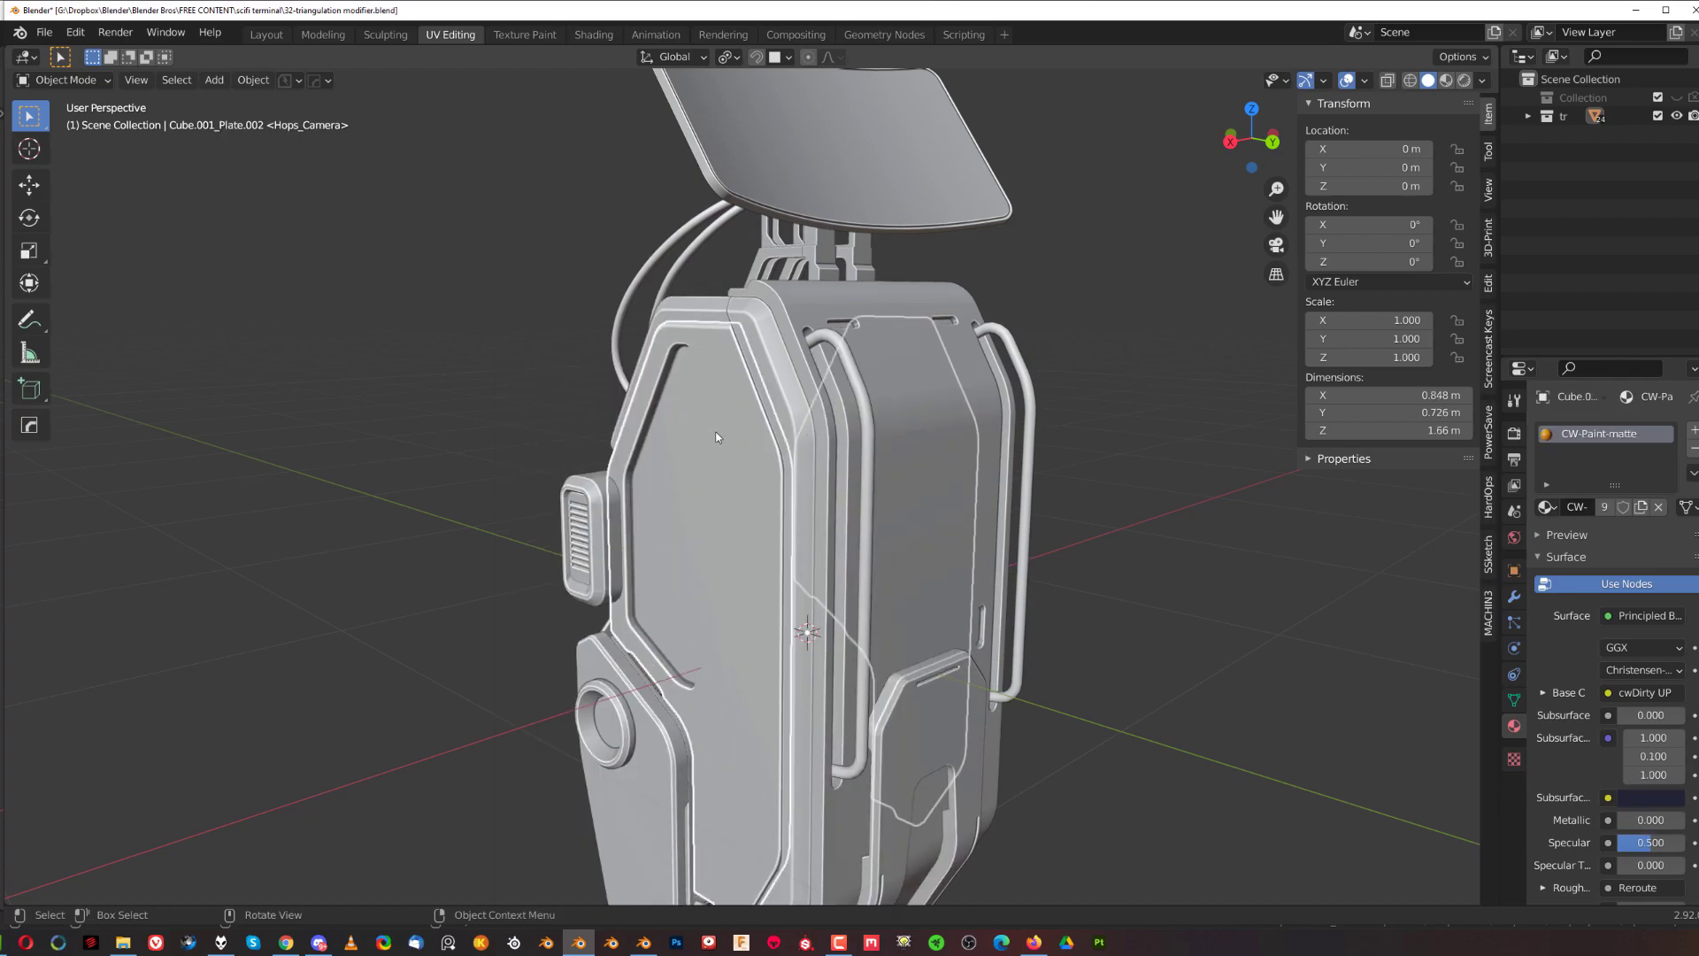
pyautogui.scroll(3, 717, 436)
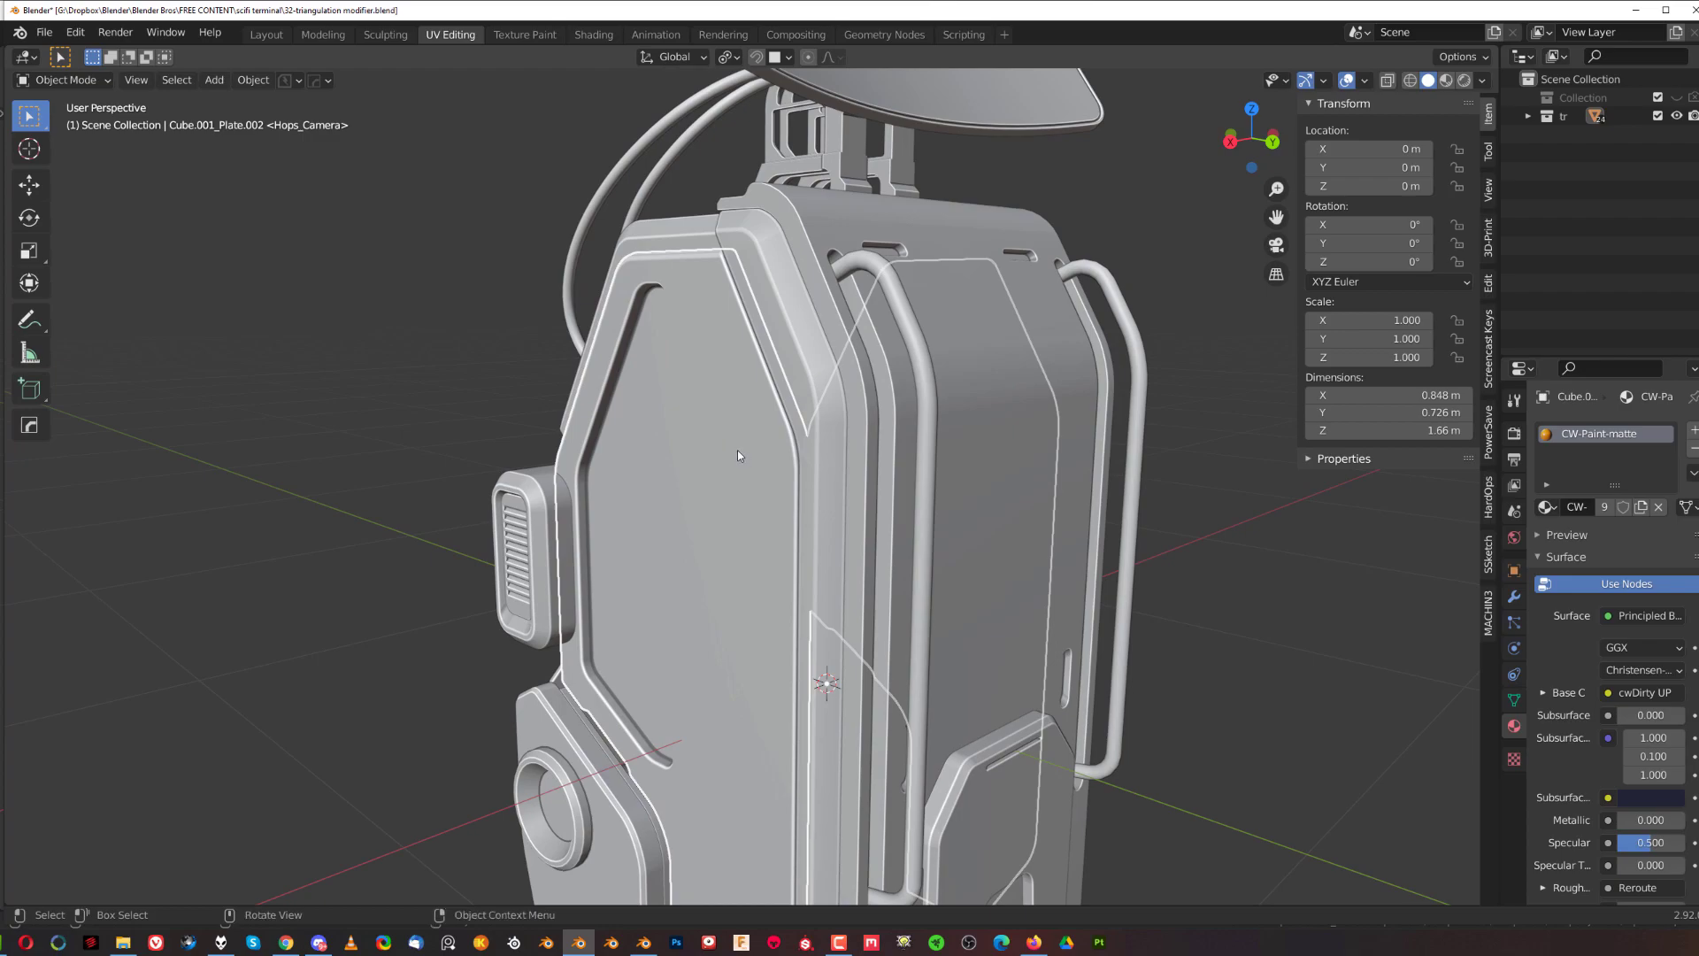
pyautogui.scroll(-4, 738, 455)
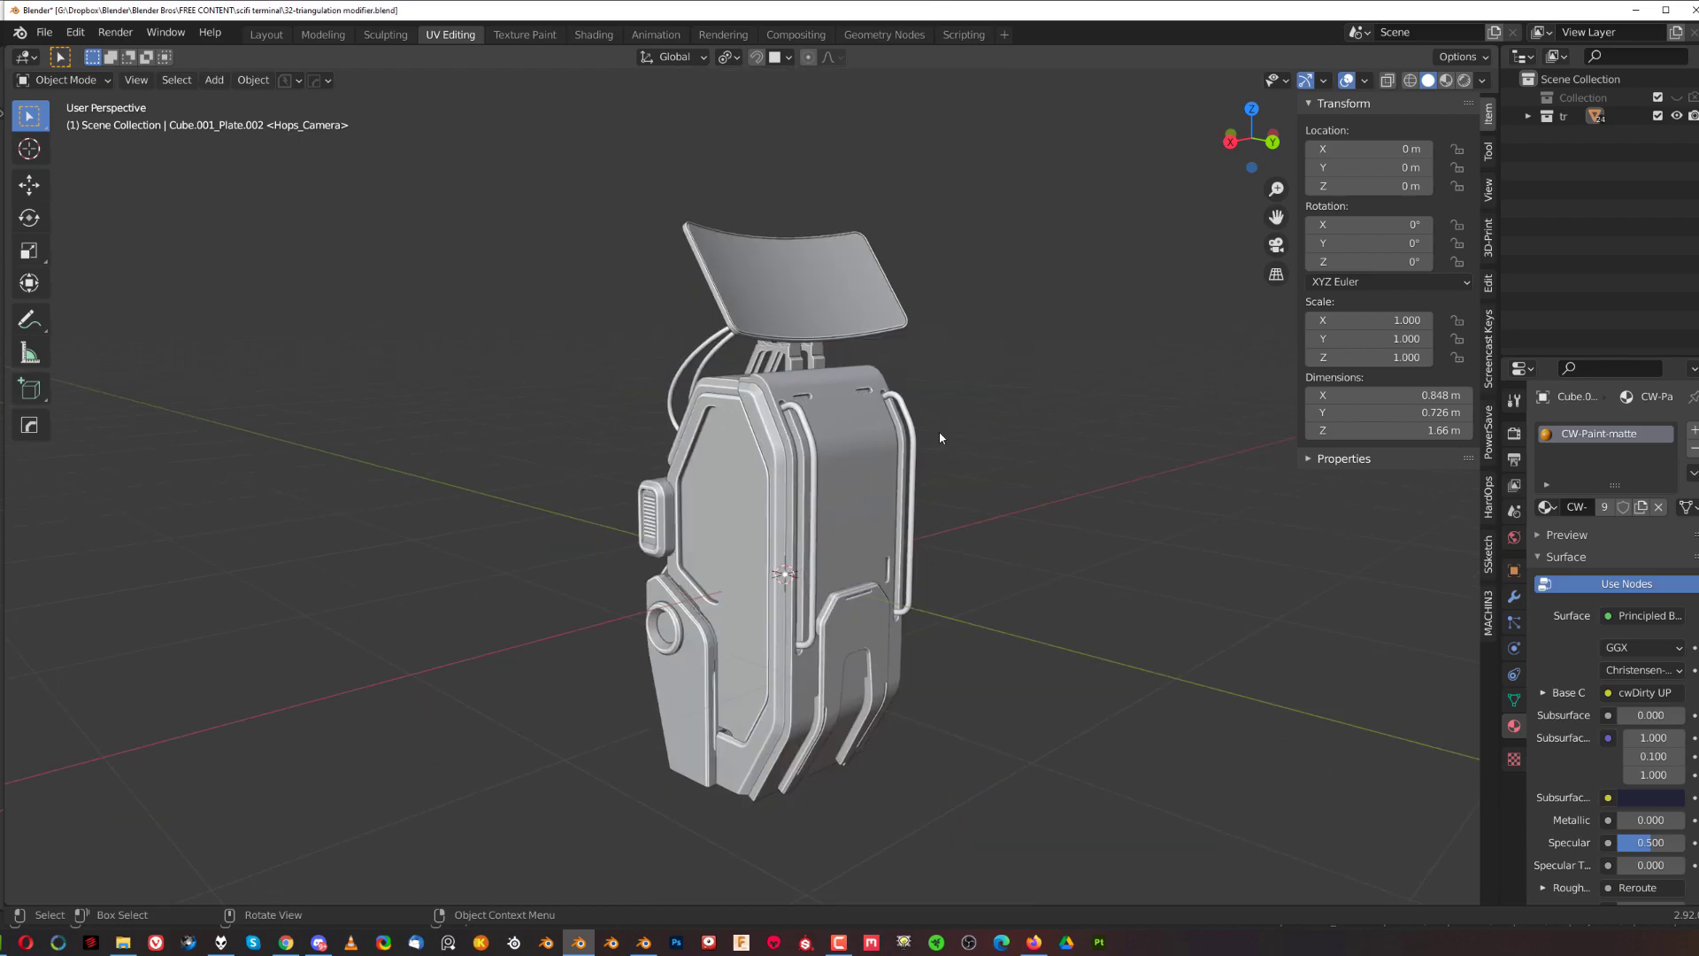
pyautogui.scroll(1, 759, 500)
pyautogui.moveTo(758, 501); pyautogui.dragTo(658, 511, button='middle')
pyautogui.scroll(3, 718, 563)
pyautogui.scroll(-1, 743, 551)
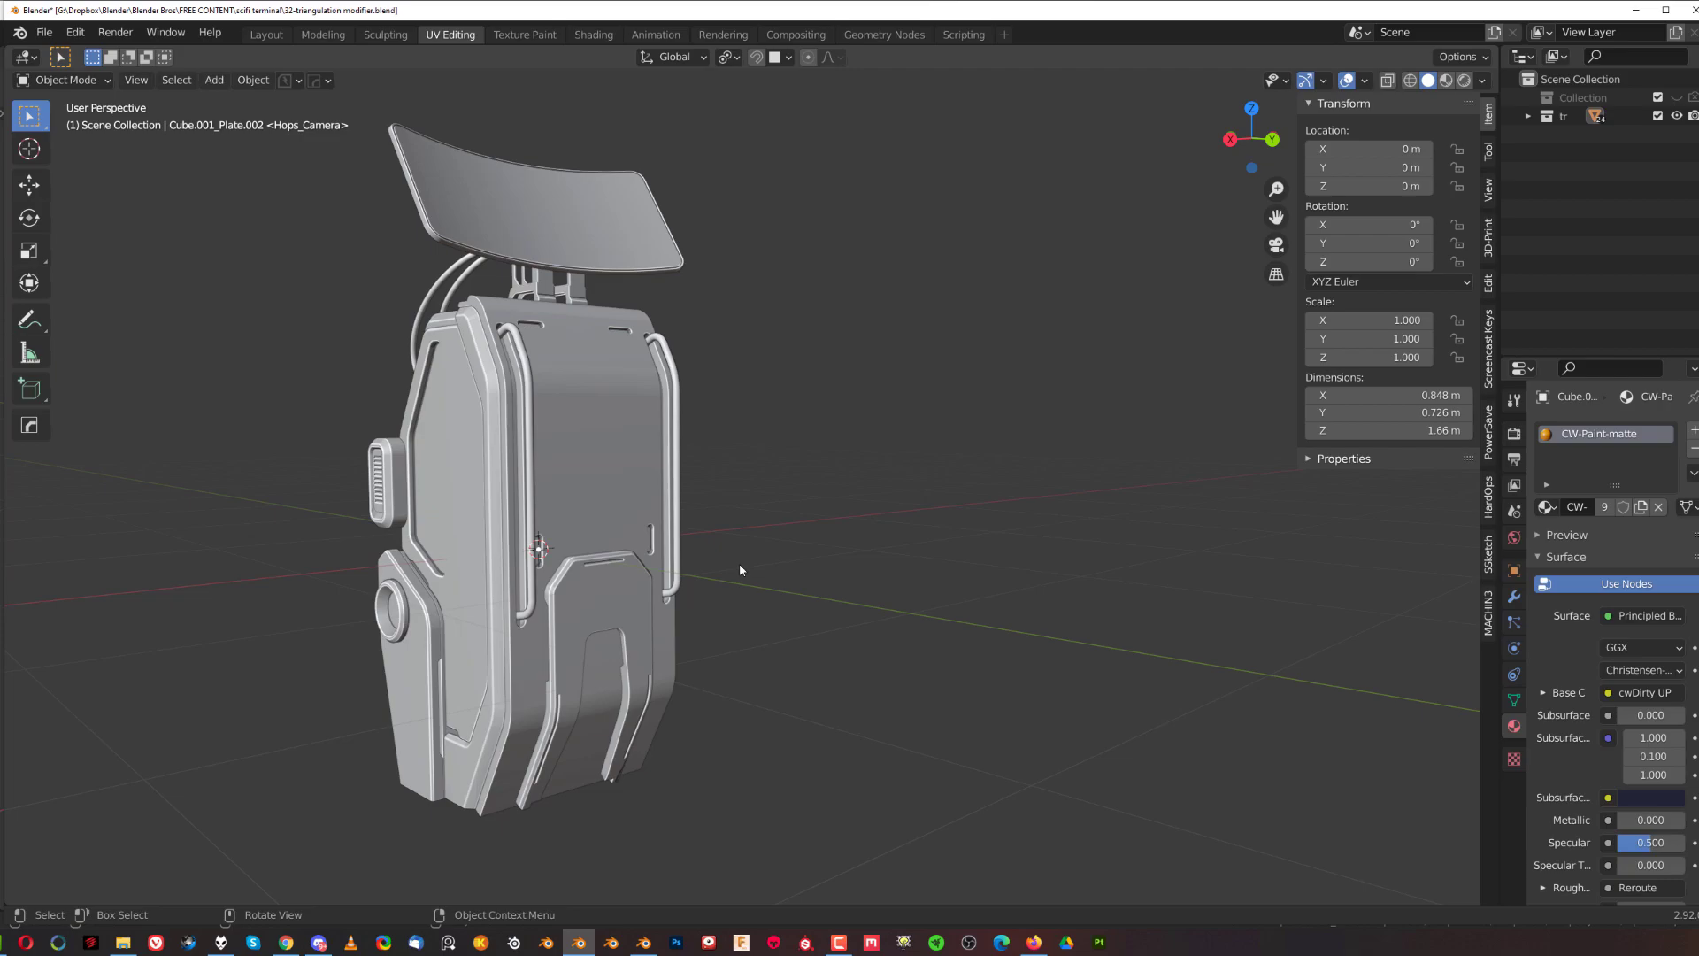
# Select the terminal's front plate, save the Blender file and view the finished terminal from several sides.
pyautogui.click(630, 423)
pyautogui.keyDown('shift'); pyautogui.moveTo(624, 427); pyautogui.dragTo(686, 480, button='middle'); pyautogui.keyUp('shift')
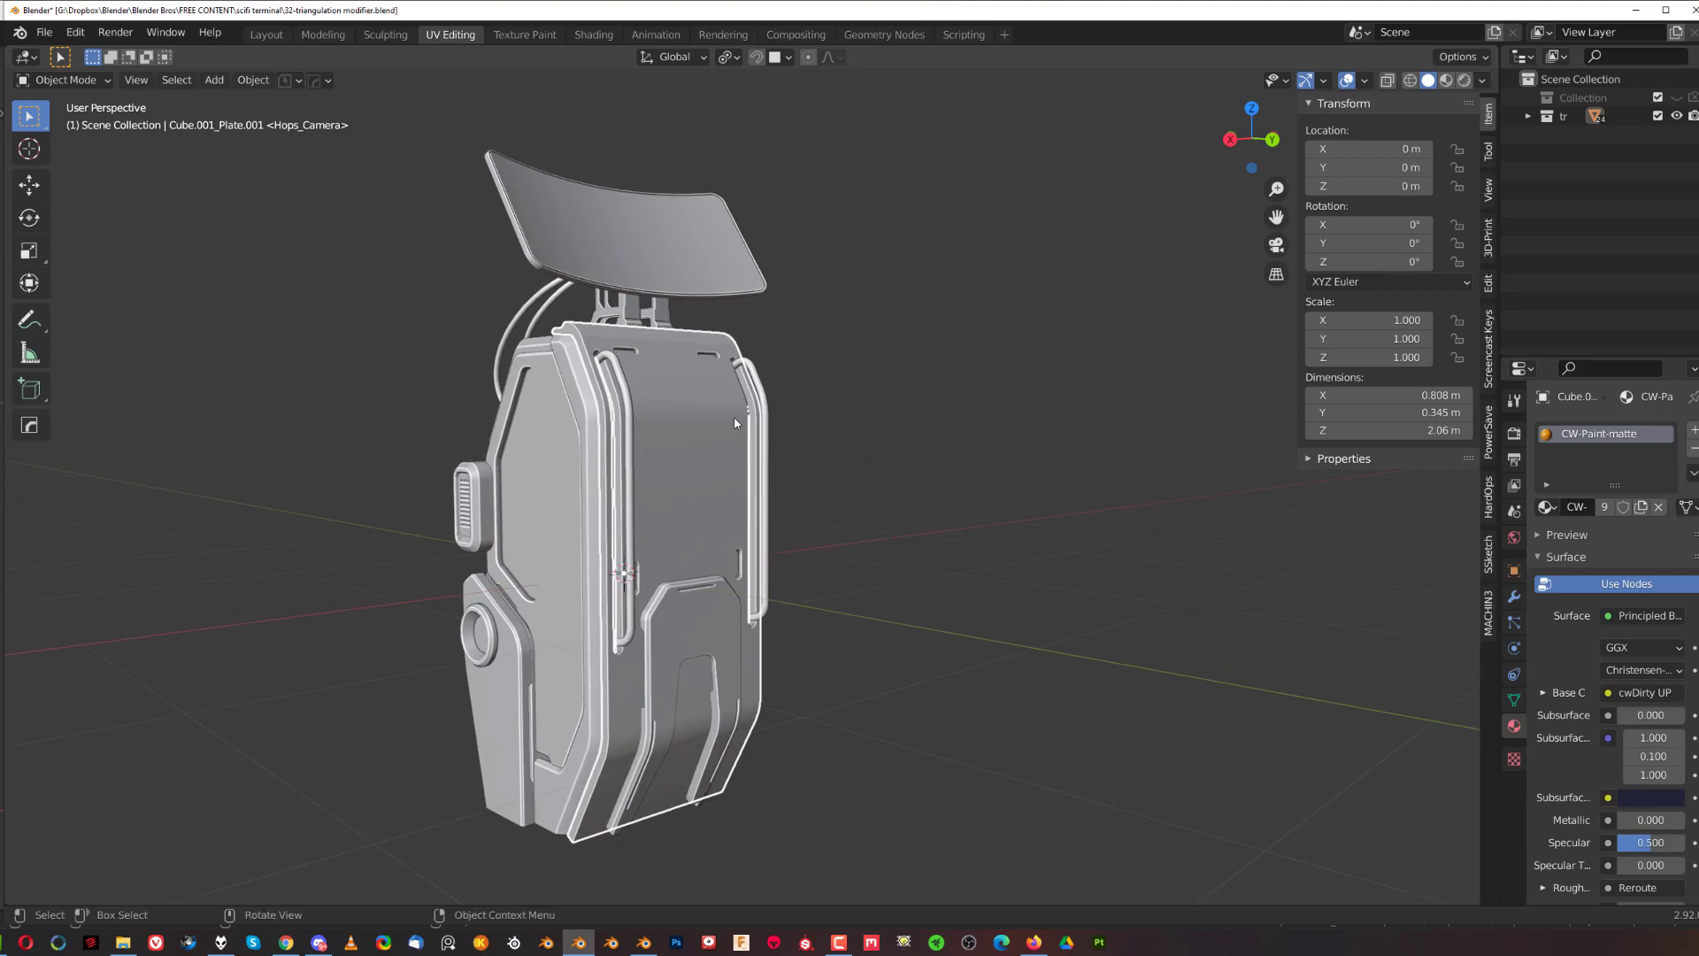
pyautogui.hotkey('ctrl', 's')
pyautogui.moveTo(824, 469); pyautogui.dragTo(721, 486, button='middle')
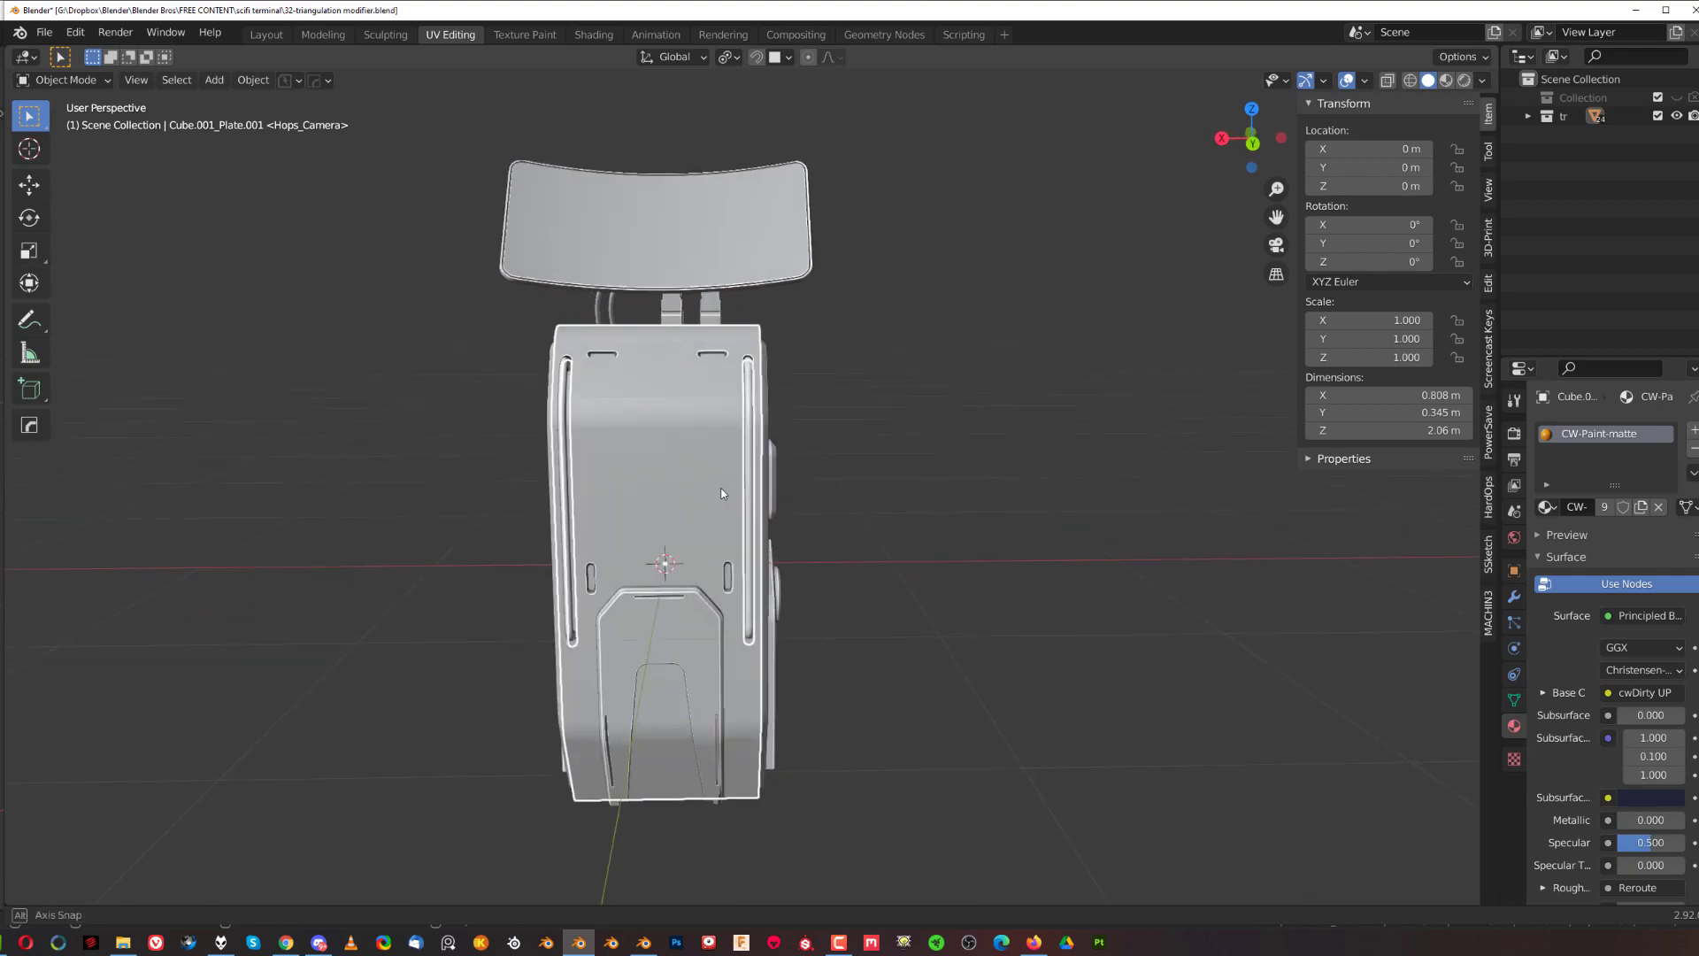
pyautogui.scroll(2, 712, 483)
pyautogui.scroll(-3, 525, 532)
pyautogui.moveTo(527, 542); pyautogui.dragTo(685, 470, button='middle')
pyautogui.scroll(3, 658, 476)
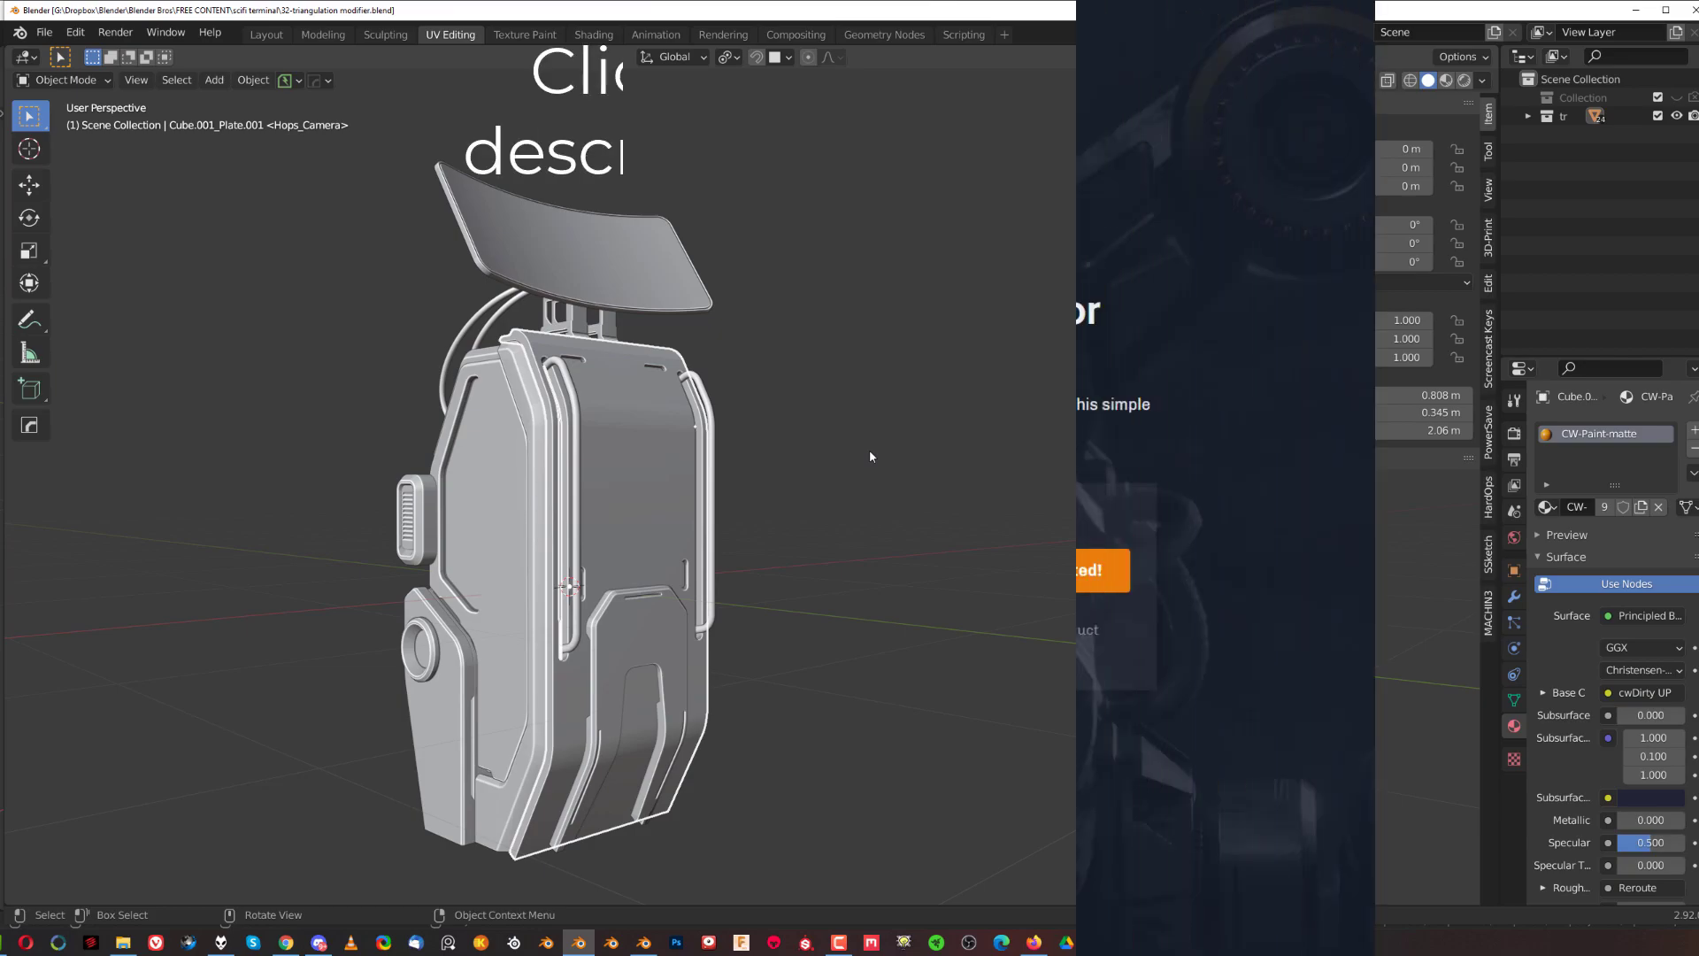